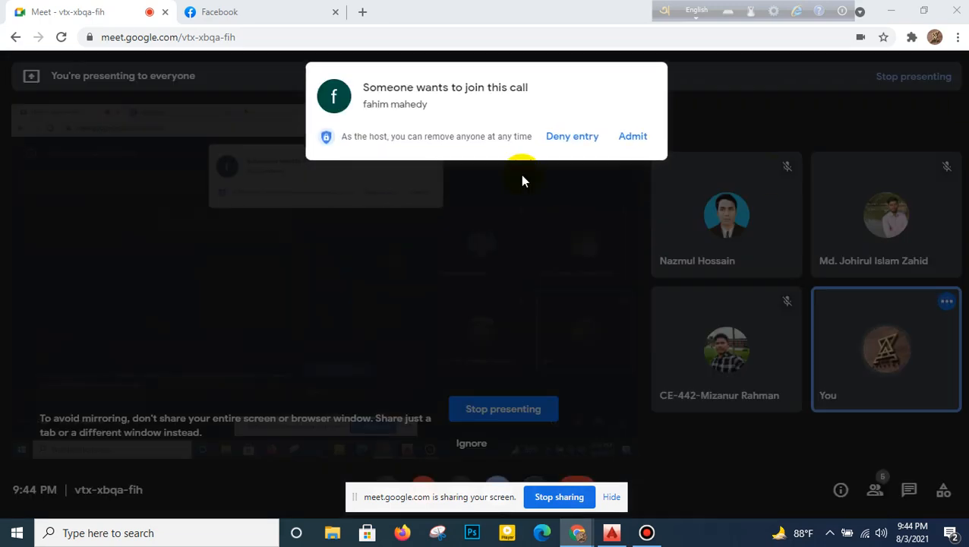
- Admit the waiting participant to the Google Meet call, minimize the browser window and switch to AutoCAD
{"action": "left_click", "coordinate": [635, 137]}
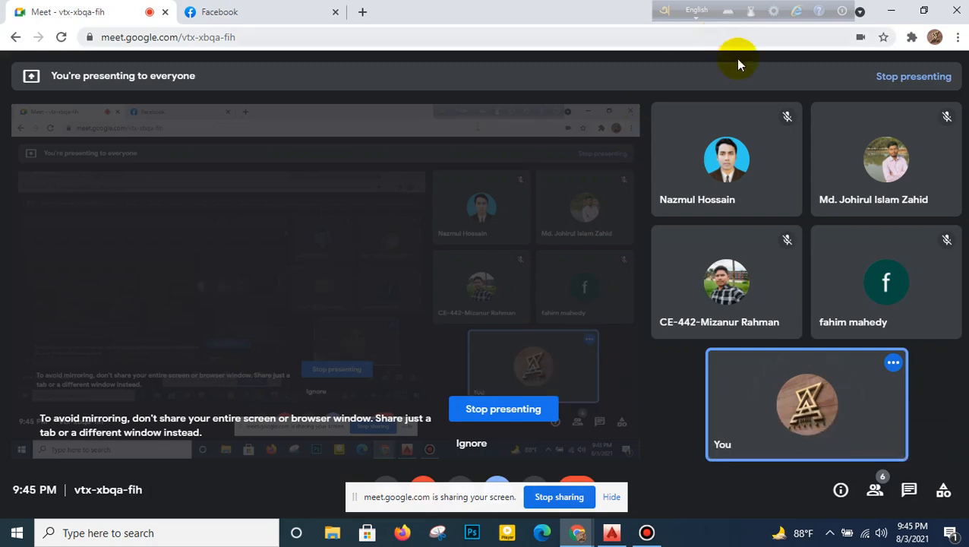
{"action": "left_click", "coordinate": [890, 10]}
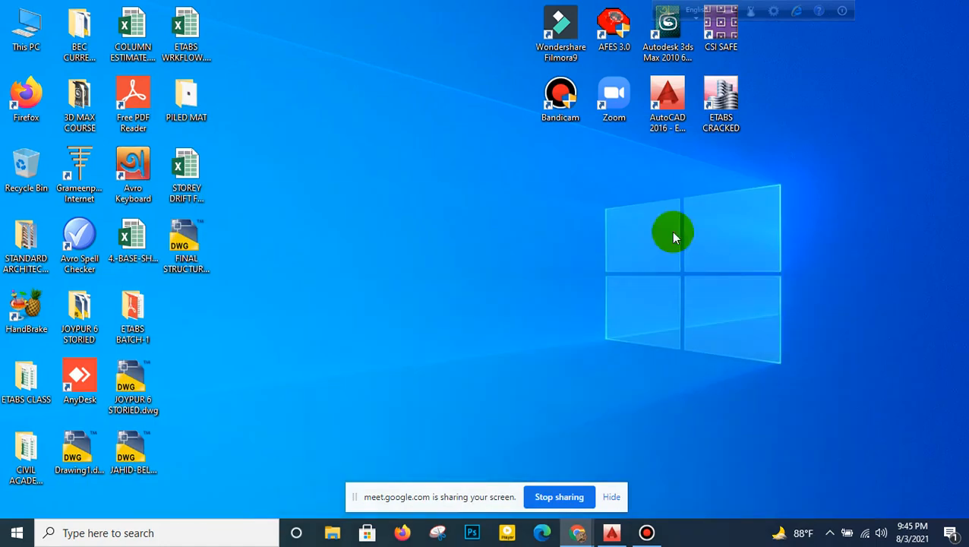
{"action": "left_click", "coordinate": [611, 531]}
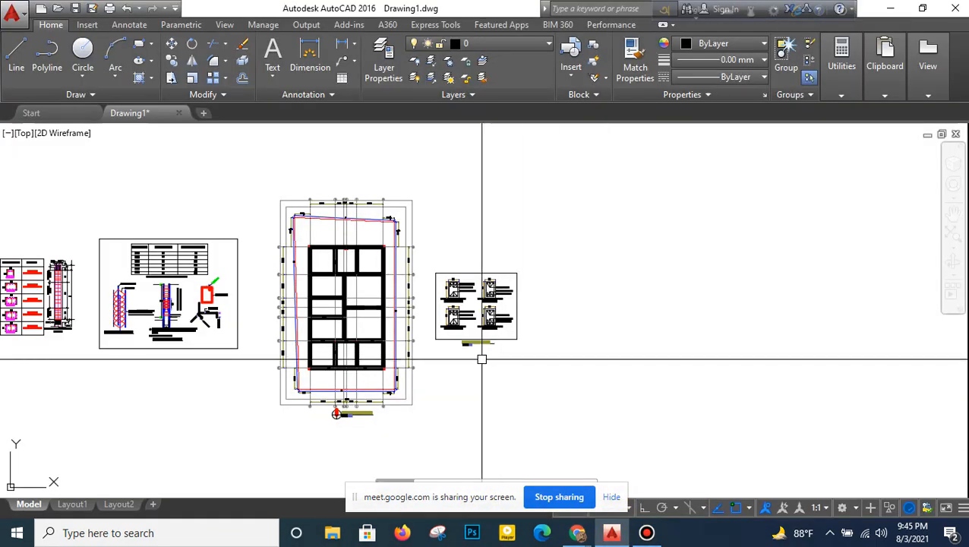
- Examine the grade beam layout and the GB-1 and GB-2 support and mid section details beside it
{"action": "middle_click_drag", "start_coordinate": [468, 373], "coordinate": [498, 366]}
{"action": "scroll", "coordinate": [499, 284], "scroll_direction": "up", "scroll_amount": 2}
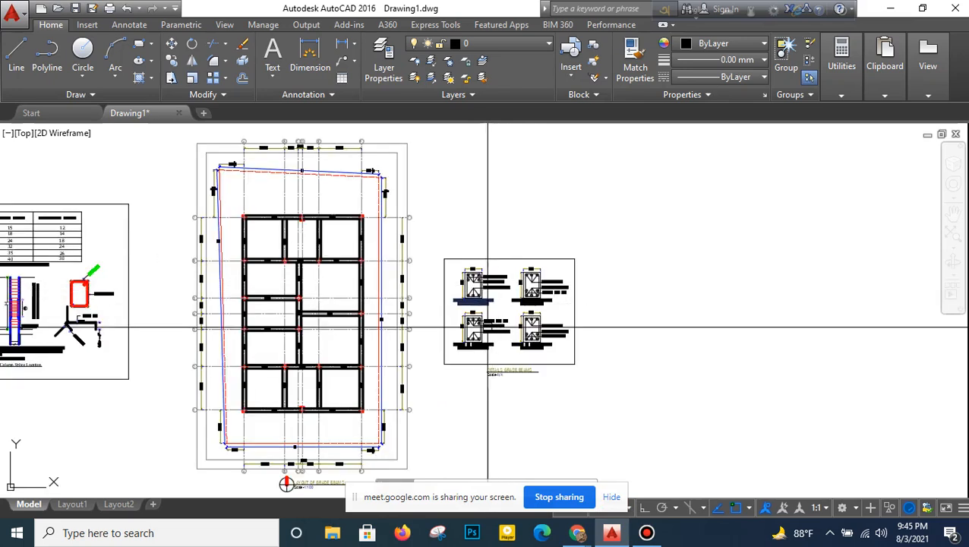
{"action": "middle_click_drag", "start_coordinate": [514, 314], "coordinate": [526, 283]}
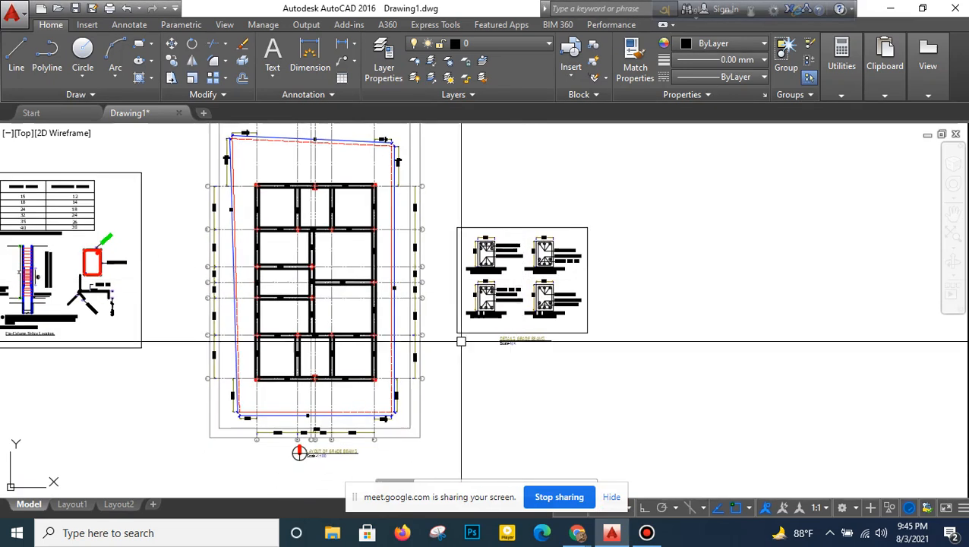
{"action": "scroll", "coordinate": [424, 348], "scroll_direction": "up", "scroll_amount": 2}
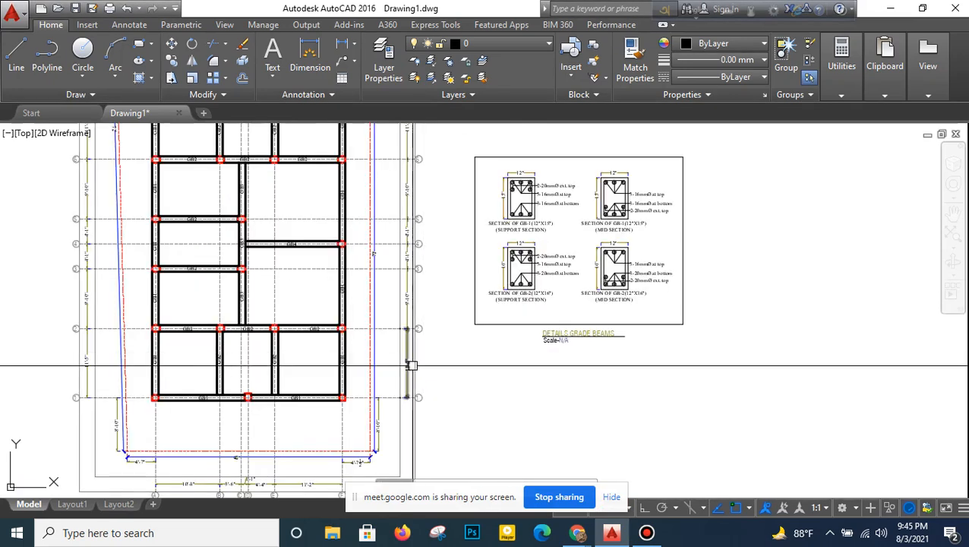
{"action": "scroll", "coordinate": [420, 346], "scroll_direction": "down", "scroll_amount": 2}
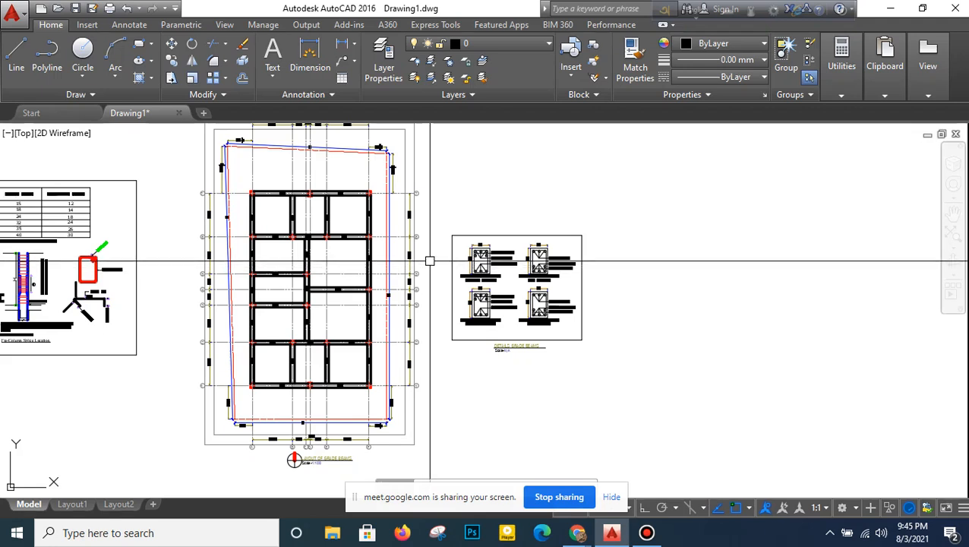
{"action": "scroll", "coordinate": [430, 261], "scroll_direction": "down", "scroll_amount": 2}
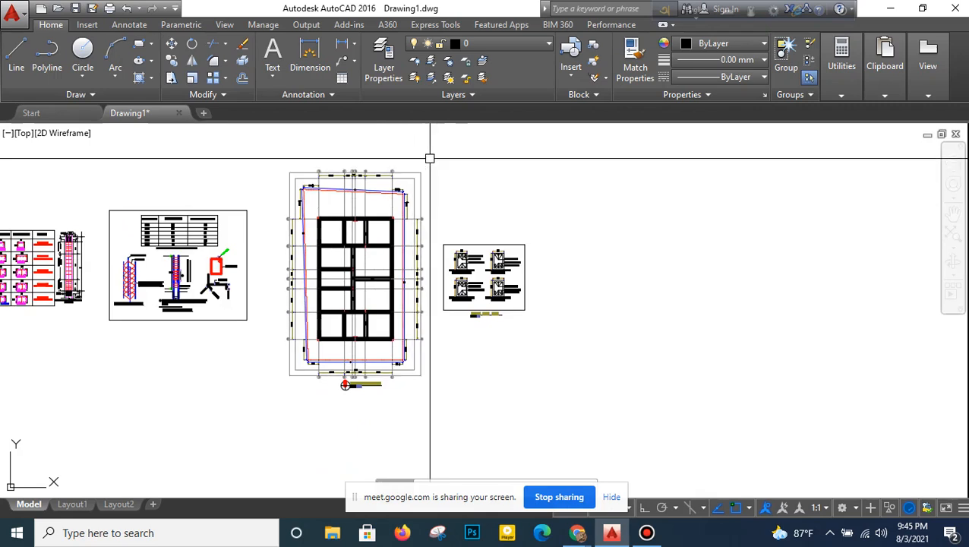
{"action": "scroll", "coordinate": [455, 199], "scroll_direction": "up", "scroll_amount": 5}
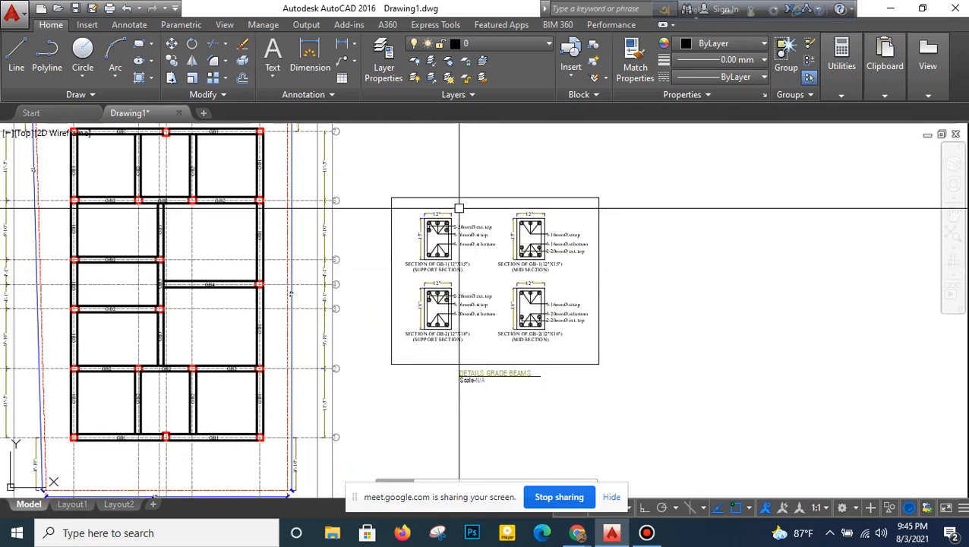
{"action": "scroll", "coordinate": [445, 214], "scroll_direction": "up", "scroll_amount": 4}
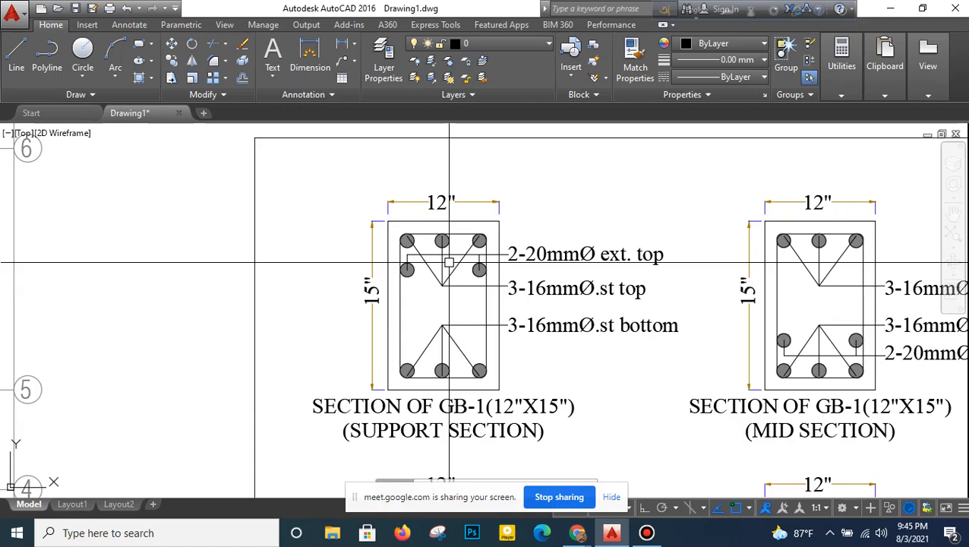
{"action": "scroll", "coordinate": [449, 263], "scroll_direction": "down", "scroll_amount": 6}
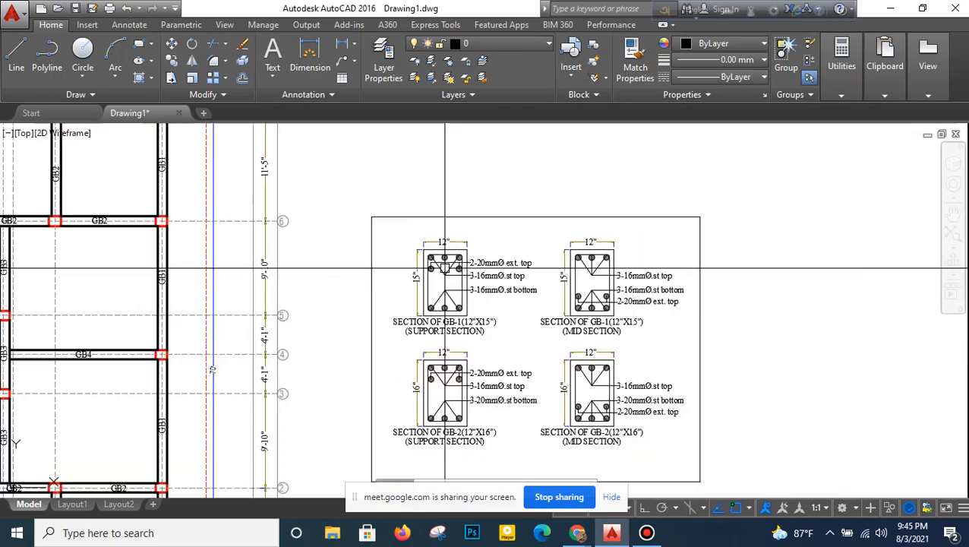
- Examine the column schedule, including the column sizes and reinforcement below GB and on the upper floors
{"action": "middle_click_drag", "start_coordinate": [235, 336], "coordinate": [632, 331]}
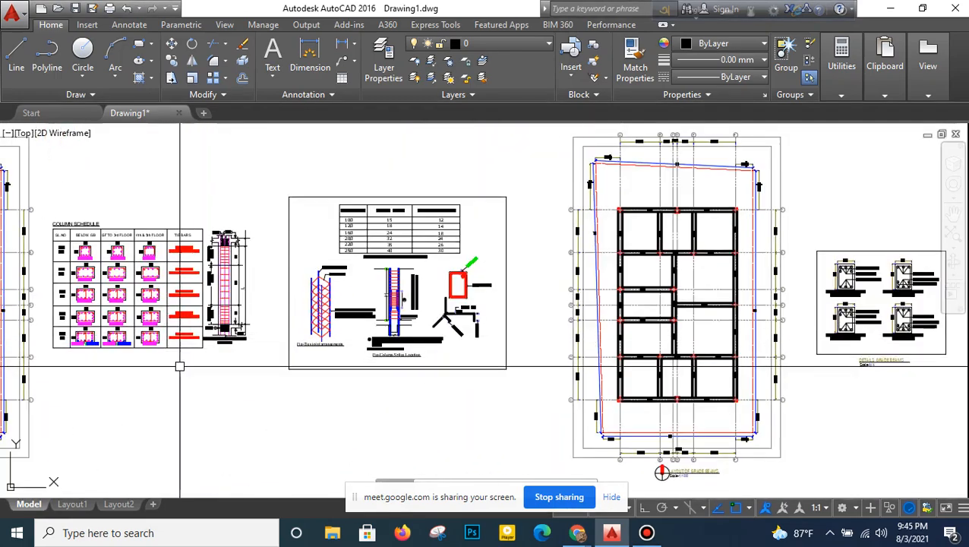
{"action": "middle_click_drag", "start_coordinate": [179, 363], "coordinate": [426, 350]}
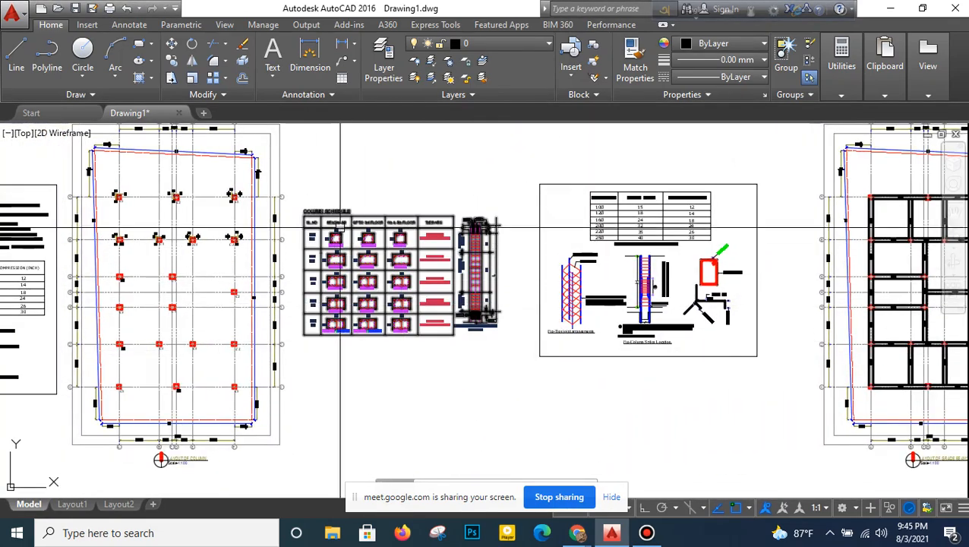
{"action": "scroll", "coordinate": [342, 228], "scroll_direction": "up", "scroll_amount": 3}
{"action": "scroll", "coordinate": [339, 227], "scroll_direction": "up", "scroll_amount": 2}
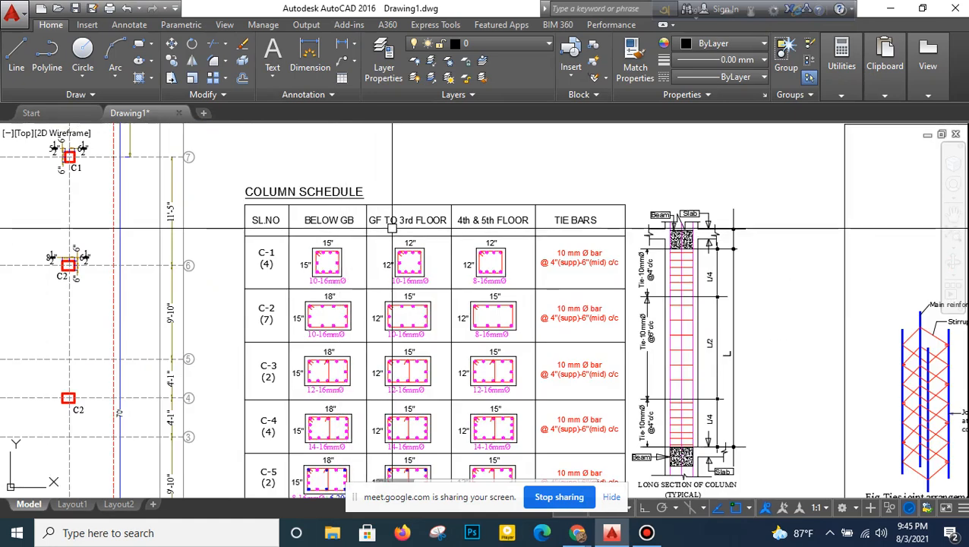
{"action": "scroll", "coordinate": [387, 255], "scroll_direction": "up", "scroll_amount": 4}
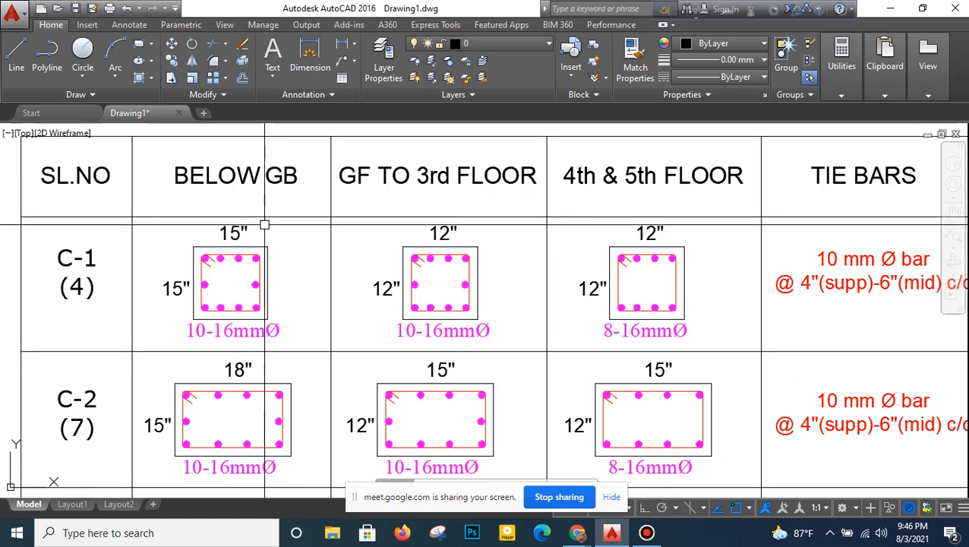
{"action": "scroll", "coordinate": [280, 236], "scroll_direction": "down", "scroll_amount": 2}
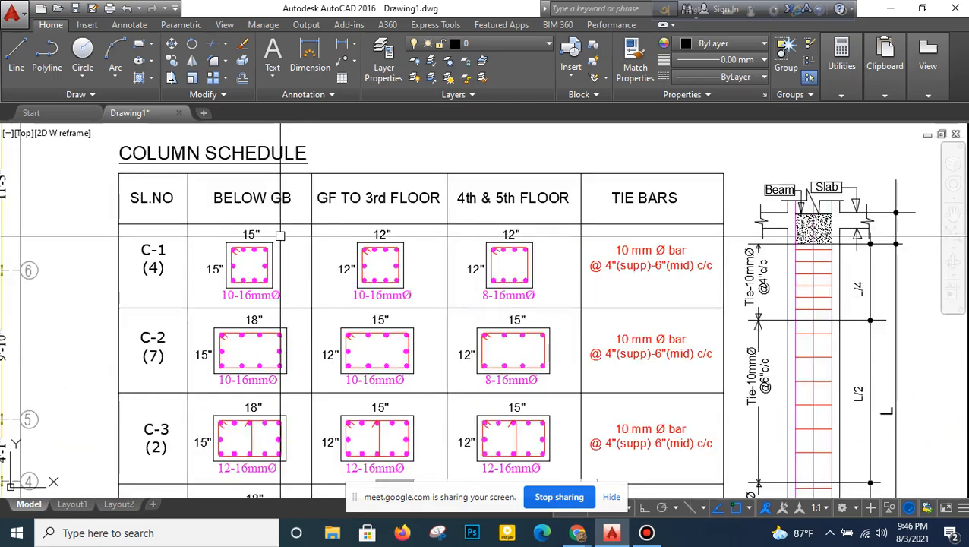
{"action": "scroll", "coordinate": [280, 236], "scroll_direction": "down", "scroll_amount": 4}
{"action": "scroll", "coordinate": [346, 304], "scroll_direction": "up", "scroll_amount": 2}
{"action": "scroll", "coordinate": [347, 305], "scroll_direction": "down", "scroll_amount": 8}
- Review the beam labels in the grade beam layout against the grade beam section details
{"action": "middle_click_drag", "start_coordinate": [635, 312], "coordinate": [544, 307]}
{"action": "scroll", "coordinate": [544, 307], "scroll_direction": "up", "scroll_amount": 2}
{"action": "scroll", "coordinate": [479, 315], "scroll_direction": "up", "scroll_amount": 4}
{"action": "scroll", "coordinate": [431, 351], "scroll_direction": "down", "scroll_amount": 2}
{"action": "middle_click_drag", "start_coordinate": [431, 350], "coordinate": [440, 305]}
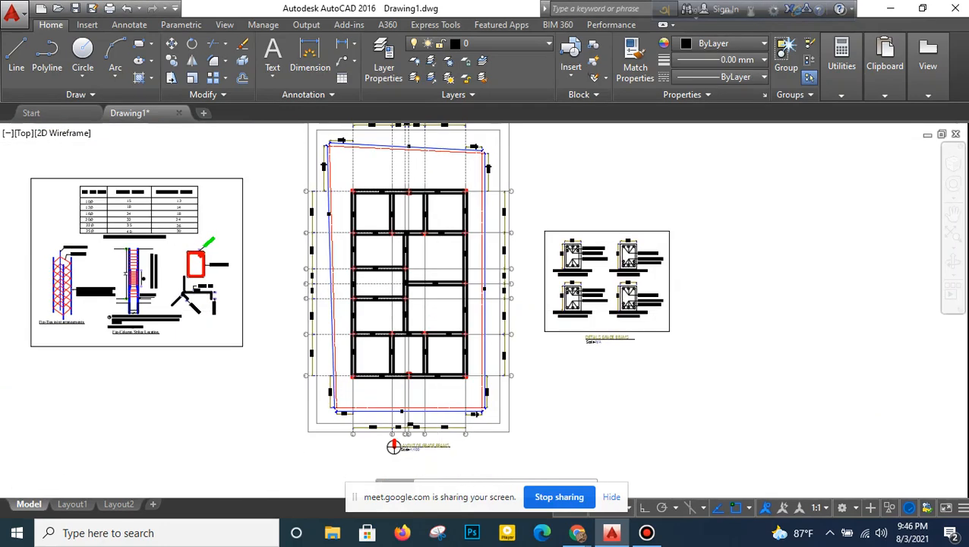
{"action": "scroll", "coordinate": [440, 307], "scroll_direction": "up", "scroll_amount": 5}
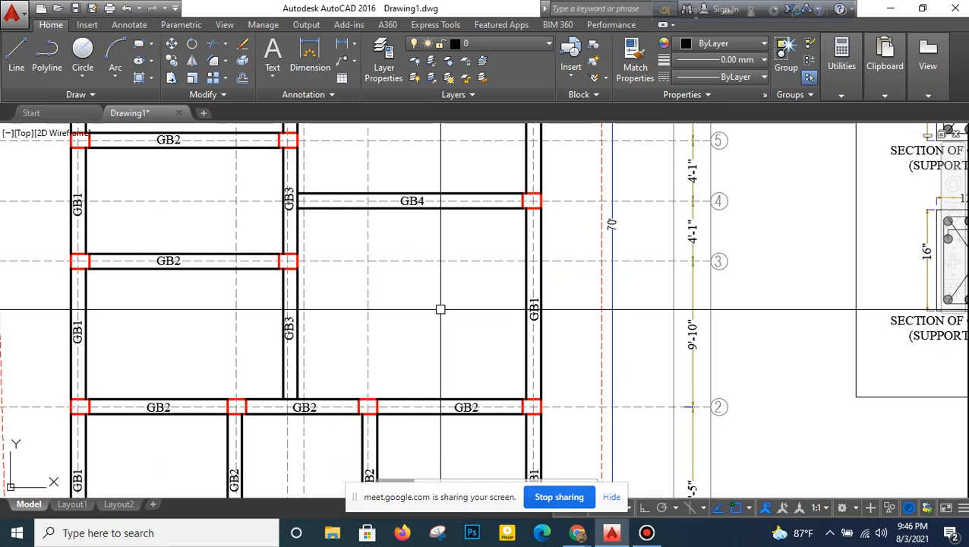
{"action": "scroll", "coordinate": [440, 309], "scroll_direction": "down", "scroll_amount": 6}
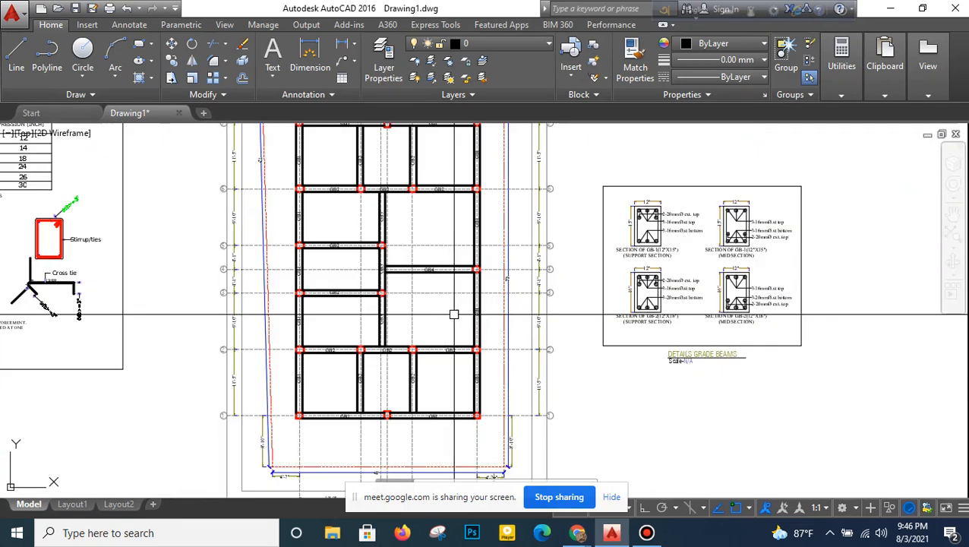
{"action": "scroll", "coordinate": [565, 262], "scroll_direction": "up", "scroll_amount": 6}
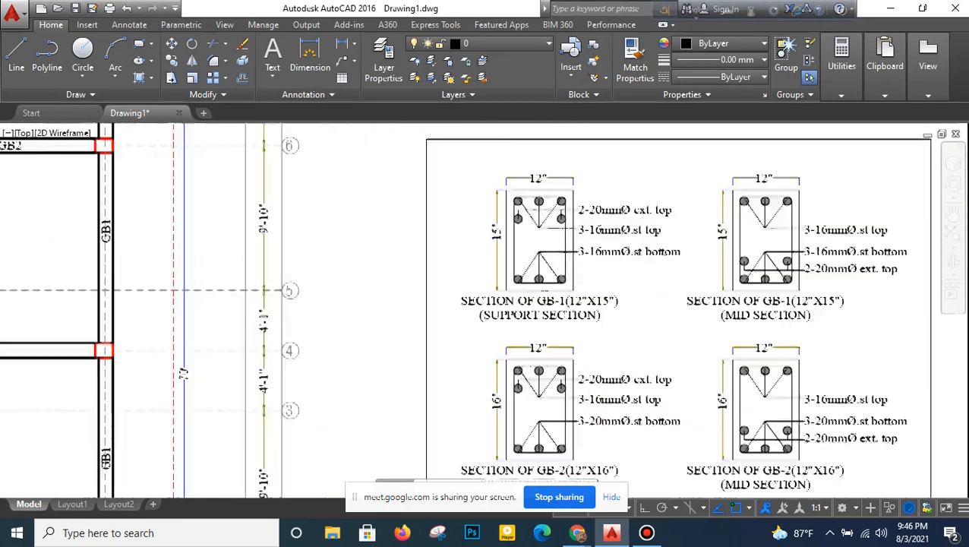
{"action": "scroll", "coordinate": [560, 181], "scroll_direction": "down", "scroll_amount": 6}
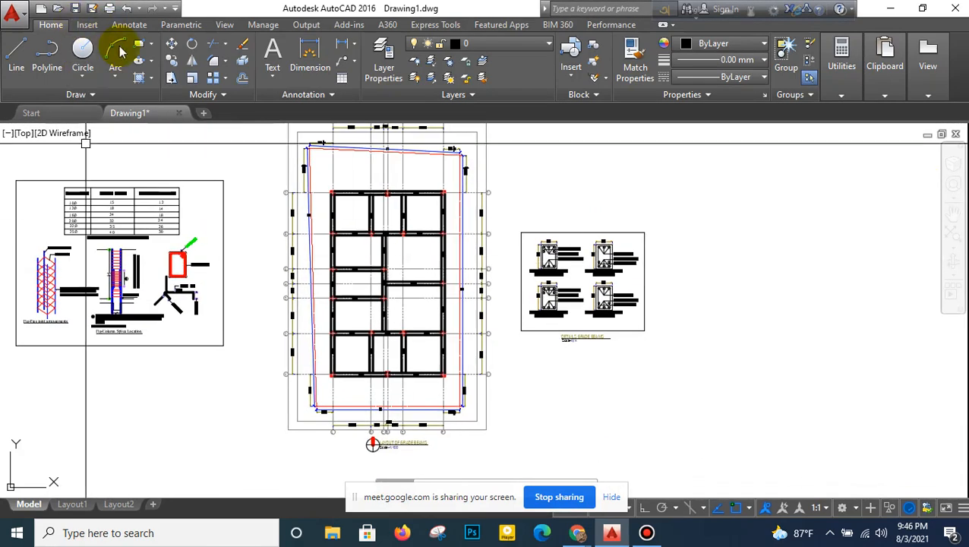
- Copy the whole grade beam layout with its title horizontally, with Ortho on, to the empty area beyond the grade beam details
{"action": "left_click", "coordinate": [172, 60]}
{"action": "scroll", "coordinate": [509, 326], "scroll_direction": "down", "scroll_amount": 2}
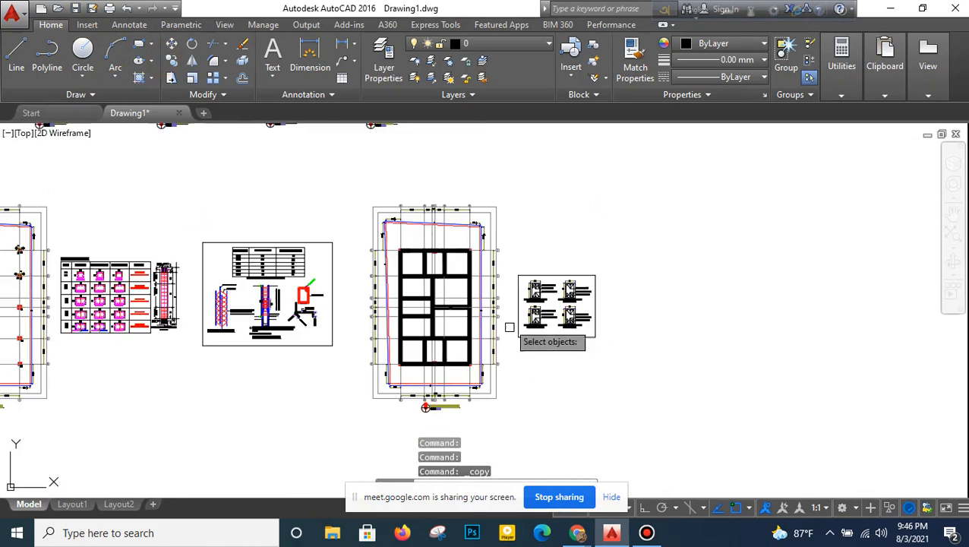
{"action": "left_click", "coordinate": [508, 190]}
{"action": "left_click", "coordinate": [352, 420]}
{"action": "key", "text": "Return"}
{"action": "left_click", "coordinate": [582, 370]}
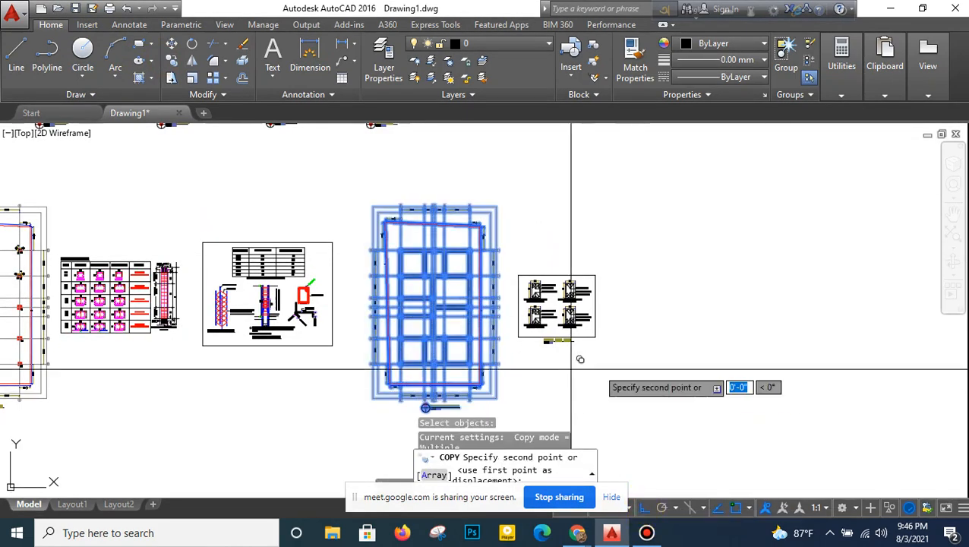
{"action": "key", "text": "F8"}
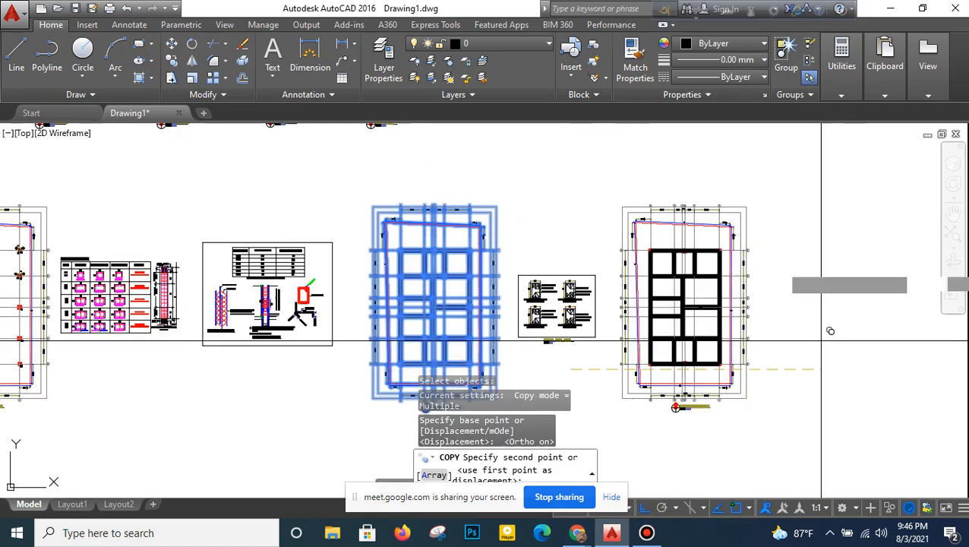
{"action": "right_click", "coordinate": [830, 283]}
{"action": "left_click", "coordinate": [836, 286]}
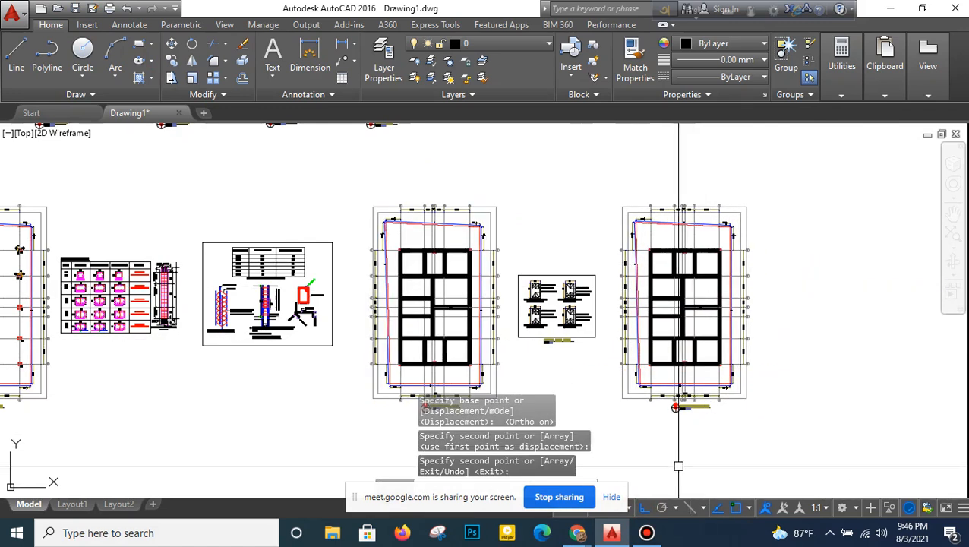
- Change the title of the copied layout to LAYOUT OF FLOOR BEAMS
{"action": "scroll", "coordinate": [684, 451], "scroll_direction": "up", "scroll_amount": 4}
{"action": "scroll", "coordinate": [634, 346], "scroll_direction": "up", "scroll_amount": 3}
{"action": "scroll", "coordinate": [628, 329], "scroll_direction": "up", "scroll_amount": 4}
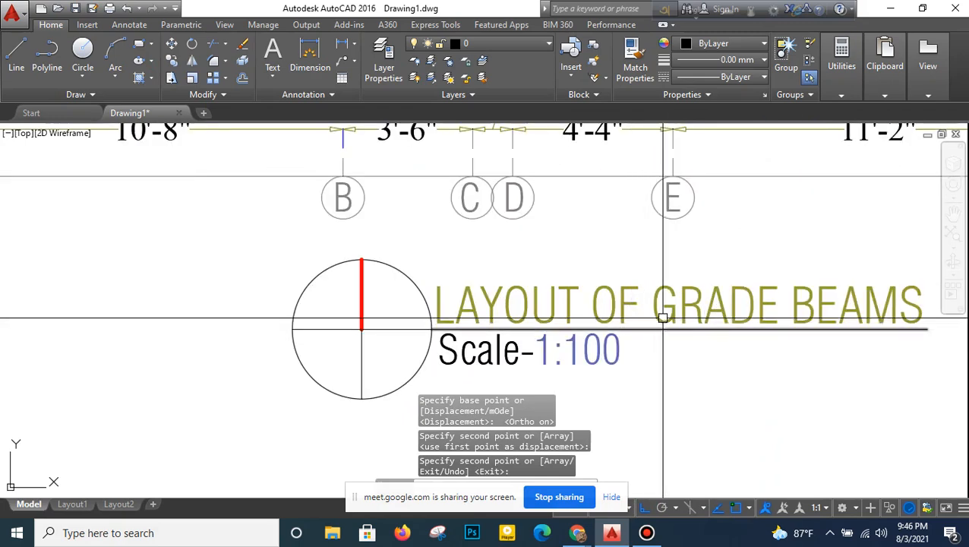
{"action": "left_click", "coordinate": [611, 315]}
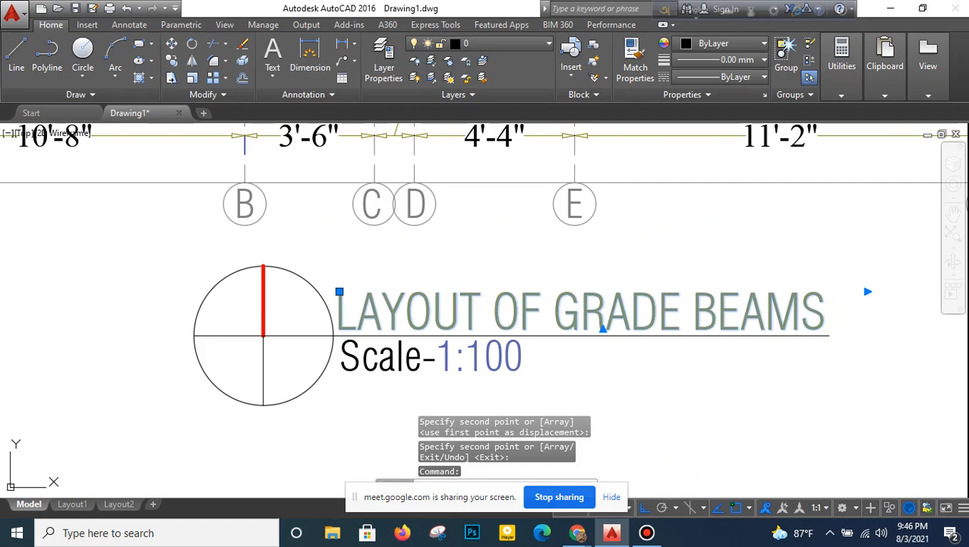
{"action": "double_click", "coordinate": [619, 314]}
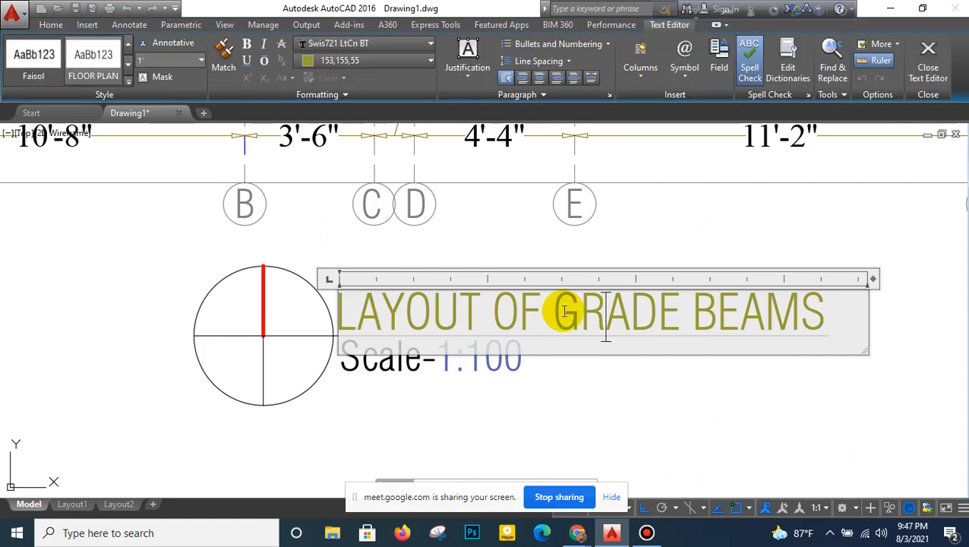
{"action": "left_click_drag", "start_coordinate": [561, 313], "coordinate": [674, 302]}
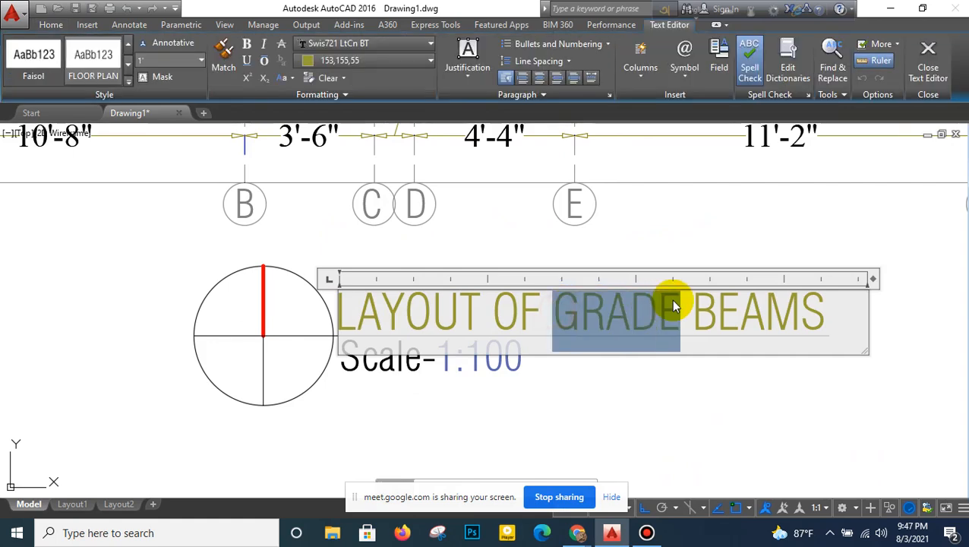
{"action": "type", "text": "FLOOR"}
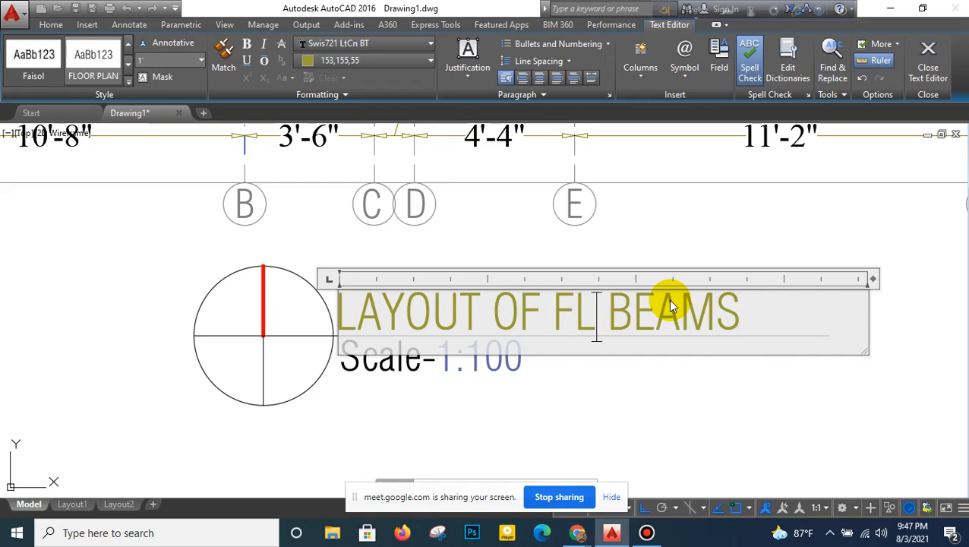
{"action": "left_click", "coordinate": [659, 396]}
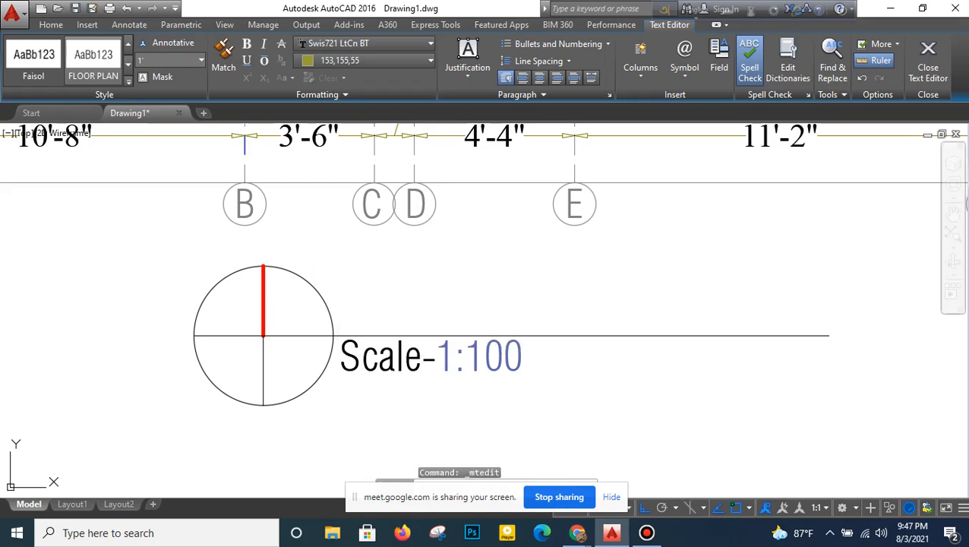
{"action": "scroll", "coordinate": [647, 409], "scroll_direction": "down", "scroll_amount": 10}
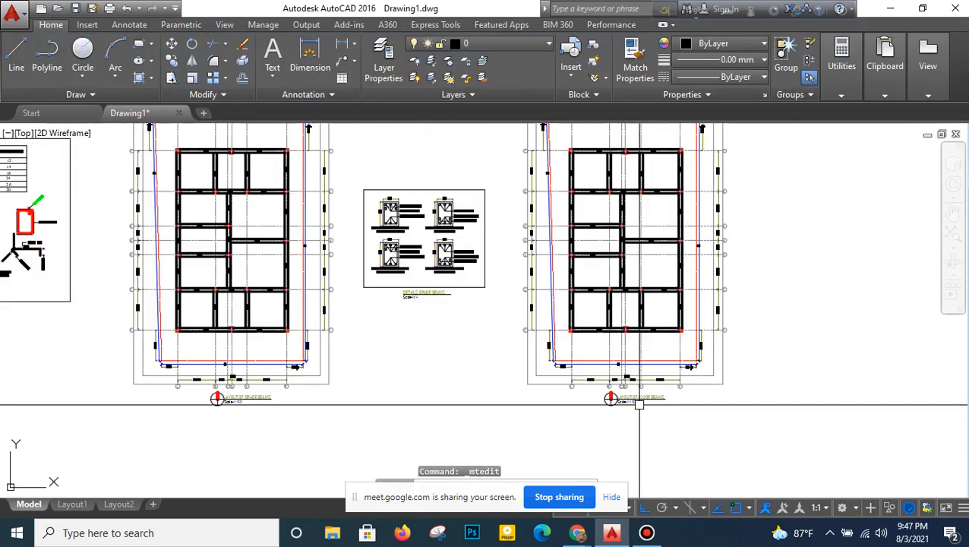
- Measure the width of the corner column and GB1 beam at grid 7 in the floor beam layout with a temporary linear dimension
{"action": "mouse_move", "coordinate": [380, 340]}
{"action": "middle_mouse_down"}
{"action": "mouse_move", "coordinate": [465, 352]}
{"action": "mouse_move", "coordinate": [498, 372]}
{"action": "middle_mouse_up"}
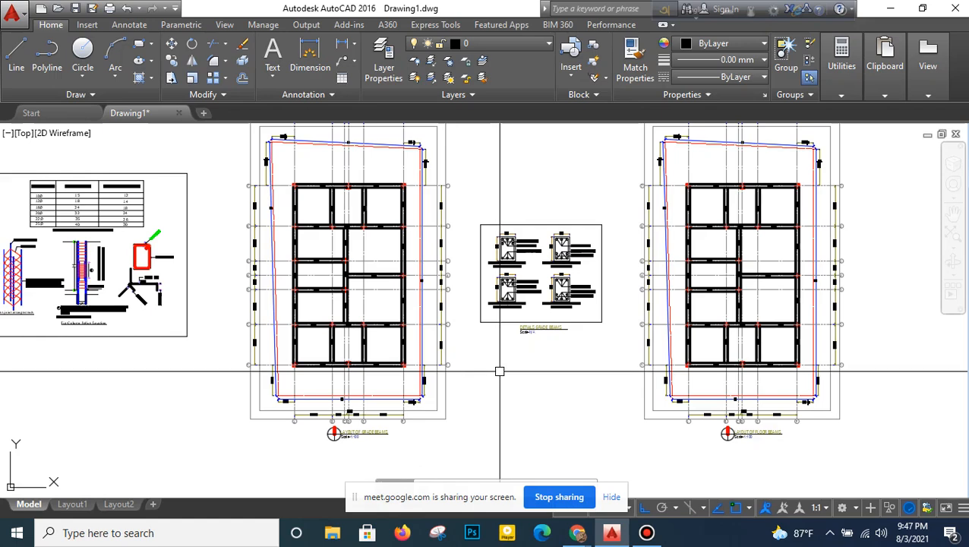
{"action": "middle_click_drag", "start_coordinate": [606, 383], "coordinate": [493, 396]}
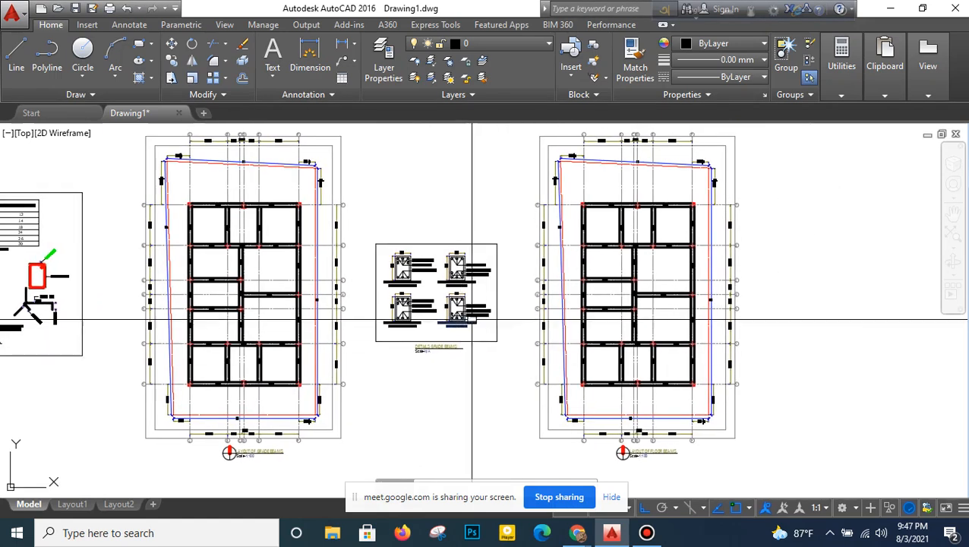
{"action": "scroll", "coordinate": [585, 235], "scroll_direction": "up", "scroll_amount": 2}
{"action": "scroll", "coordinate": [589, 231], "scroll_direction": "up", "scroll_amount": 4}
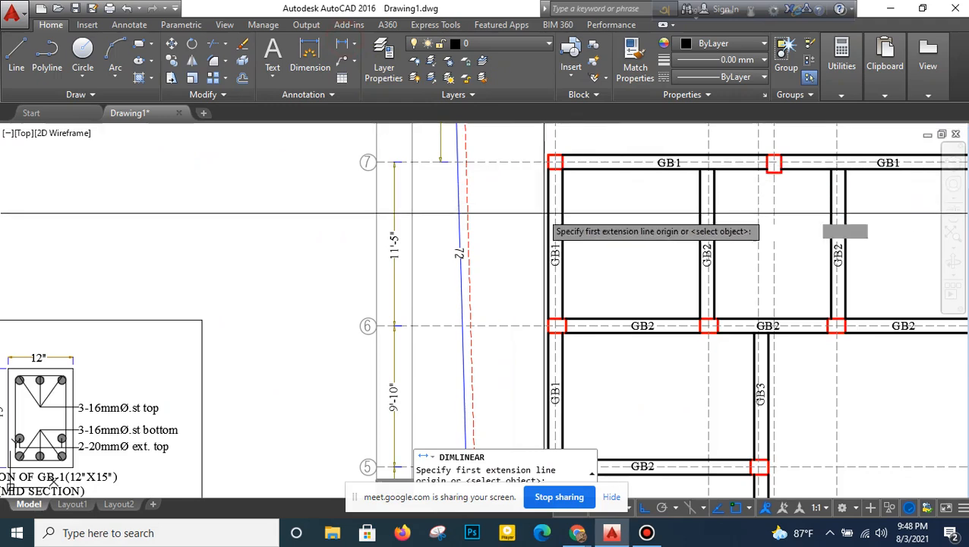
{"action": "scroll", "coordinate": [530, 179], "scroll_direction": "up", "scroll_amount": 4}
{"action": "middle_click_drag", "start_coordinate": [544, 190], "coordinate": [424, 242]}
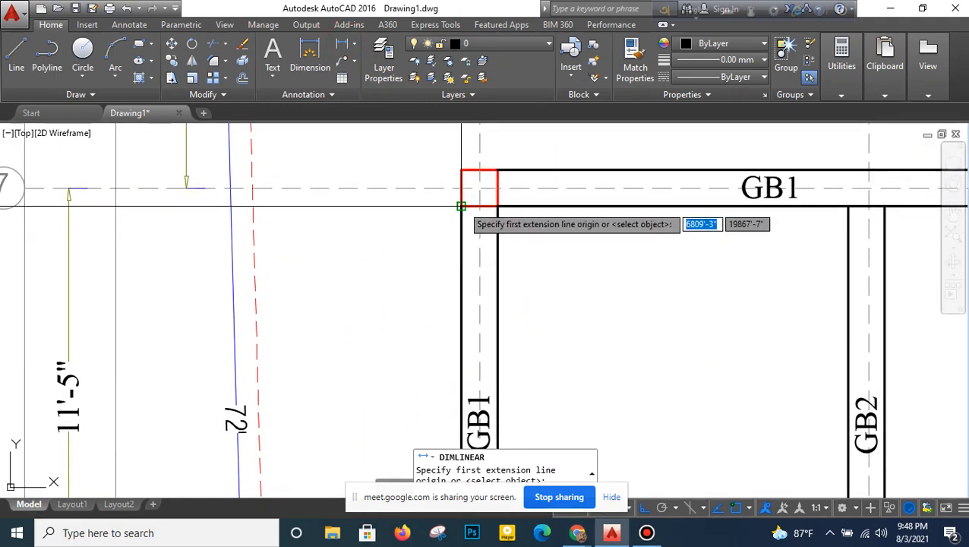
{"action": "left_click", "coordinate": [498, 206]}
{"action": "scroll", "coordinate": [479, 188], "scroll_direction": "up", "scroll_amount": 2}
{"action": "left_click", "coordinate": [479, 188]}
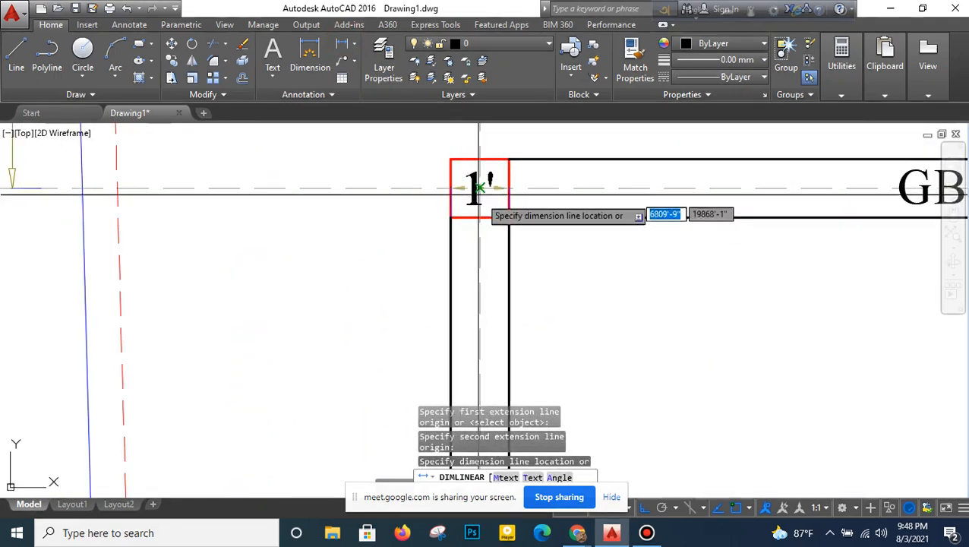
{"action": "right_click", "coordinate": [480, 236]}
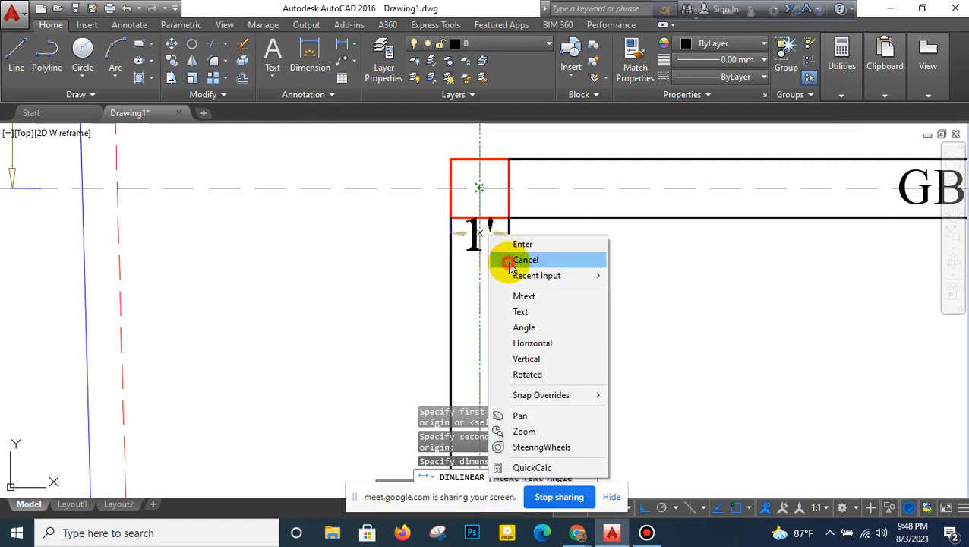
{"action": "left_click", "coordinate": [505, 255]}
- With object snap off, move the inner edge lines of all left-hand outer GB1 beams horizontally outward by 2 inches
{"action": "scroll", "coordinate": [507, 273], "scroll_direction": "down", "scroll_amount": 2}
{"action": "mouse_move", "coordinate": [507, 273]}
{"action": "middle_mouse_down"}
{"action": "mouse_move", "coordinate": [471, 195]}
{"action": "mouse_move", "coordinate": [461, 195]}
{"action": "middle_mouse_up"}
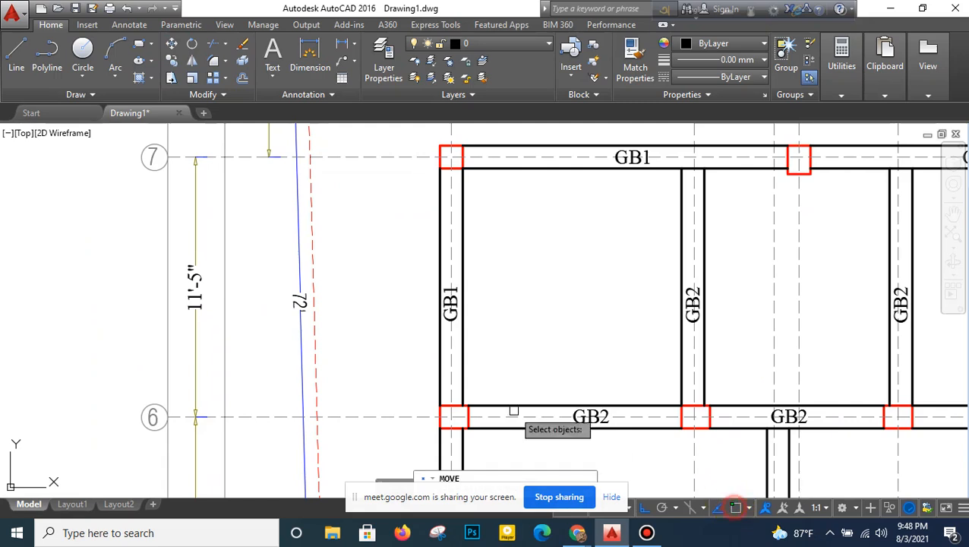
{"action": "middle_click_drag", "start_coordinate": [419, 319], "coordinate": [419, 245]}
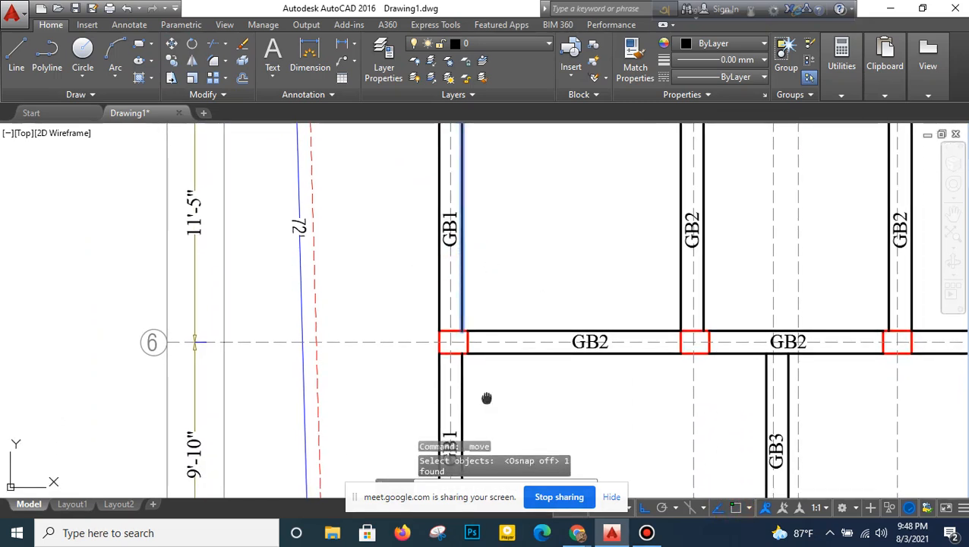
{"action": "middle_click_drag", "start_coordinate": [487, 398], "coordinate": [487, 214]}
{"action": "left_click", "coordinate": [465, 272]}
{"action": "scroll", "coordinate": [483, 295], "scroll_direction": "down", "scroll_amount": 2}
{"action": "middle_click_drag", "start_coordinate": [487, 261], "coordinate": [494, 121]}
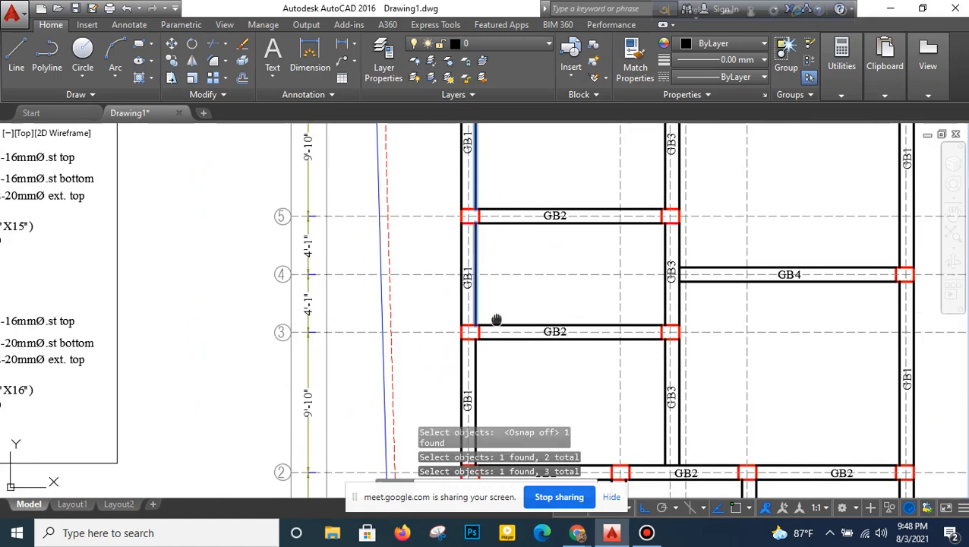
{"action": "middle_click_drag", "start_coordinate": [496, 320], "coordinate": [499, 221]}
{"action": "middle_click_drag", "start_coordinate": [501, 324], "coordinate": [503, 211]}
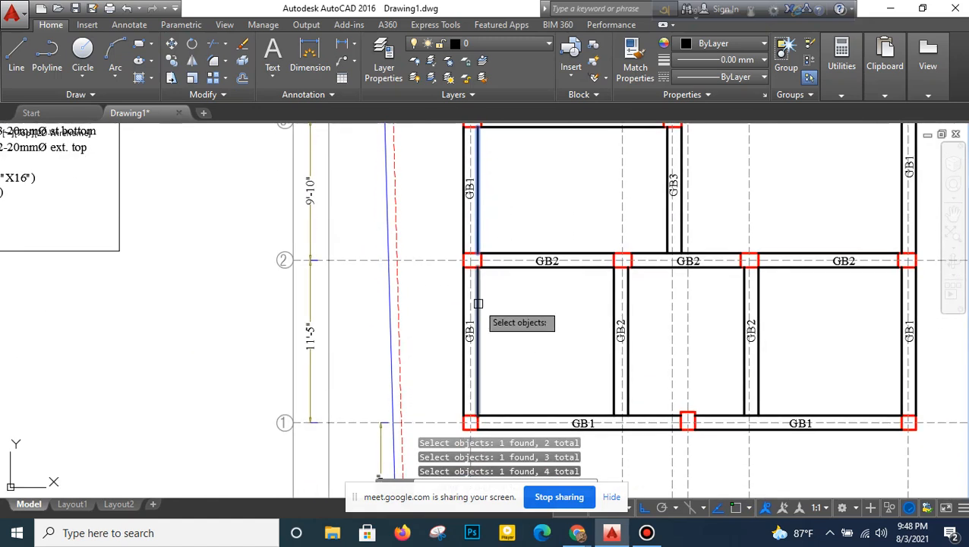
{"action": "key", "text": "Return"}
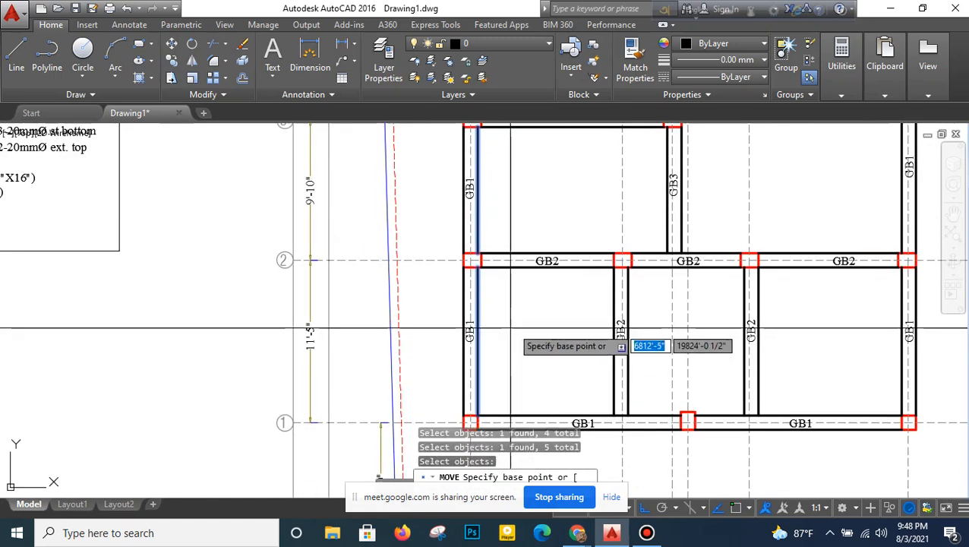
{"action": "left_click", "coordinate": [553, 319]}
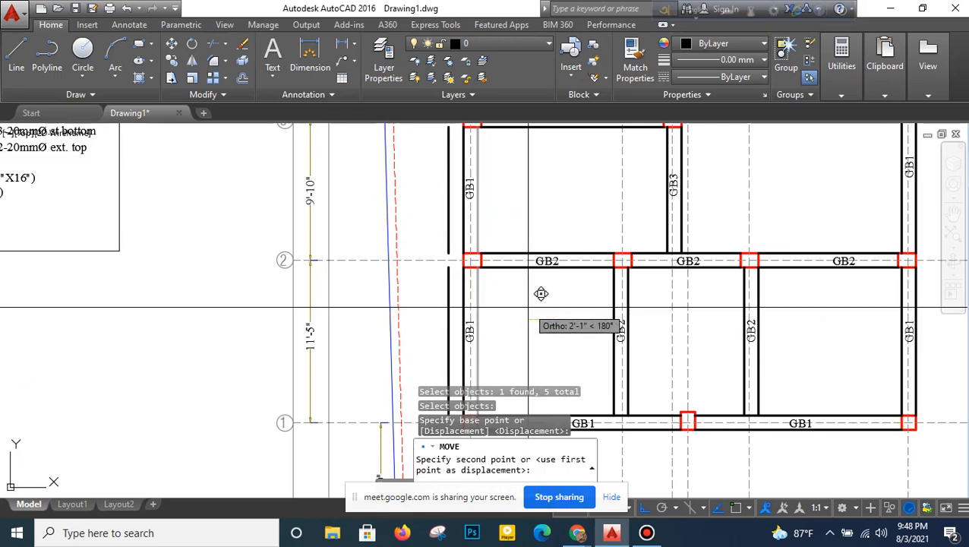
{"action": "key", "text": "Return"}
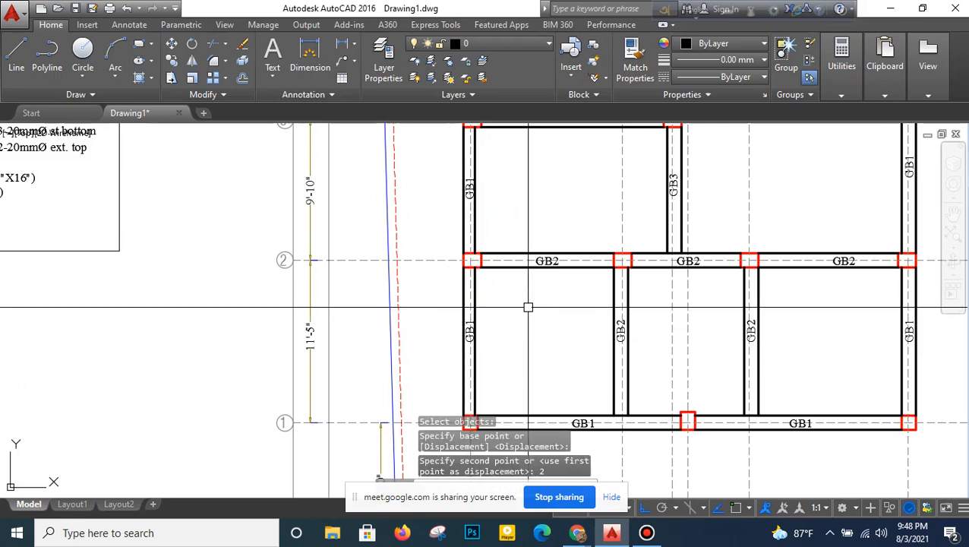
- Move the right edge lines of all interior vertical GB2 and GB3 beams 1 inch to the left
{"action": "middle_click_drag", "start_coordinate": [527, 304], "coordinate": [487, 306]}
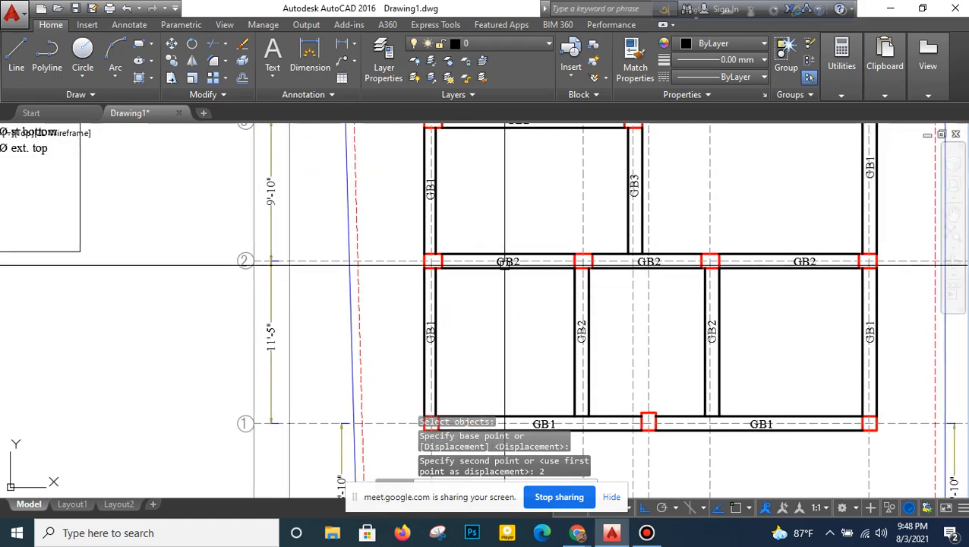
{"action": "right_click", "coordinate": [532, 205]}
{"action": "left_click", "coordinate": [543, 211]}
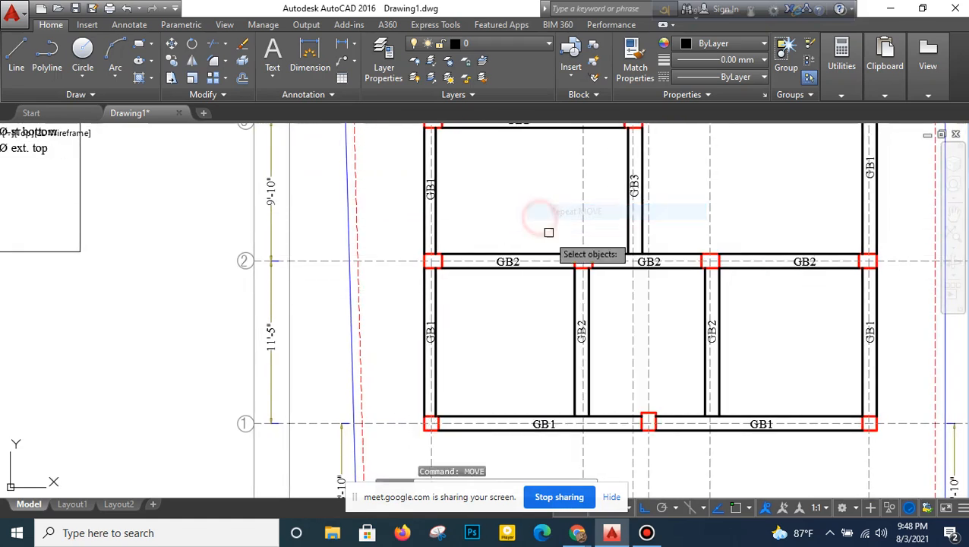
{"action": "left_click", "coordinate": [591, 300]}
{"action": "middle_click_drag", "start_coordinate": [614, 213], "coordinate": [567, 331]}
{"action": "left_click", "coordinate": [588, 262]}
{"action": "middle_click_drag", "start_coordinate": [614, 163], "coordinate": [563, 308]}
{"action": "middle_click_drag", "start_coordinate": [558, 187], "coordinate": [543, 264]}
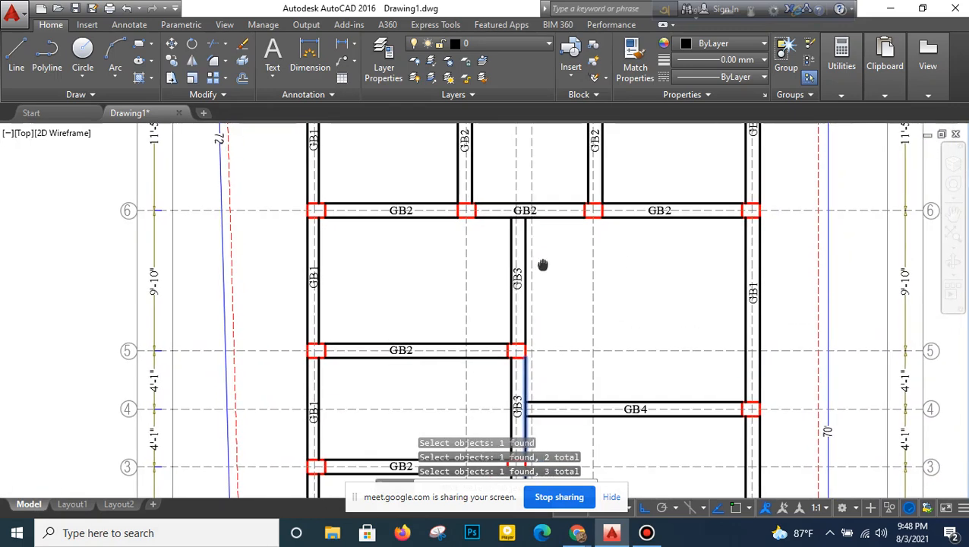
{"action": "middle_click_drag", "start_coordinate": [526, 198], "coordinate": [516, 268]}
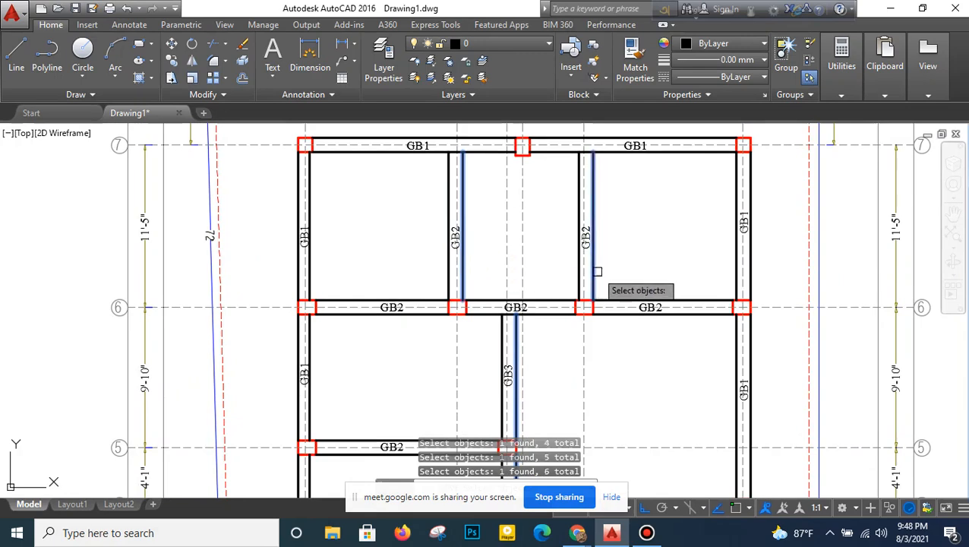
{"action": "middle_click_drag", "start_coordinate": [588, 363], "coordinate": [577, 143]}
{"action": "middle_click_drag", "start_coordinate": [585, 283], "coordinate": [578, 104]}
{"action": "mouse_move", "coordinate": [579, 381]}
{"action": "middle_mouse_down"}
{"action": "mouse_move", "coordinate": [562, 207]}
{"action": "mouse_move", "coordinate": [558, 328]}
{"action": "mouse_move", "coordinate": [532, 334]}
{"action": "middle_mouse_up"}
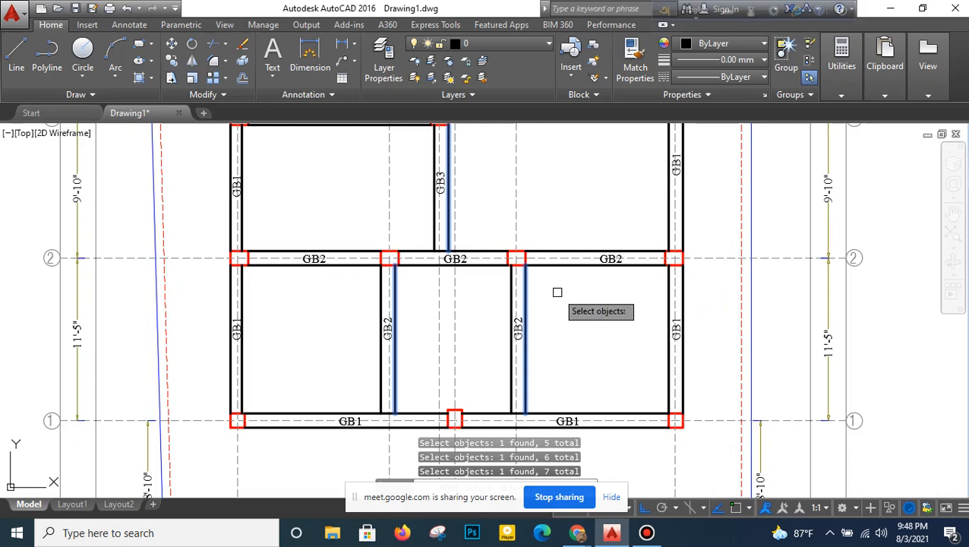
{"action": "key", "text": "Return"}
{"action": "middle_click_drag", "start_coordinate": [590, 167], "coordinate": [590, 262]}
{"action": "left_click", "coordinate": [601, 244]}
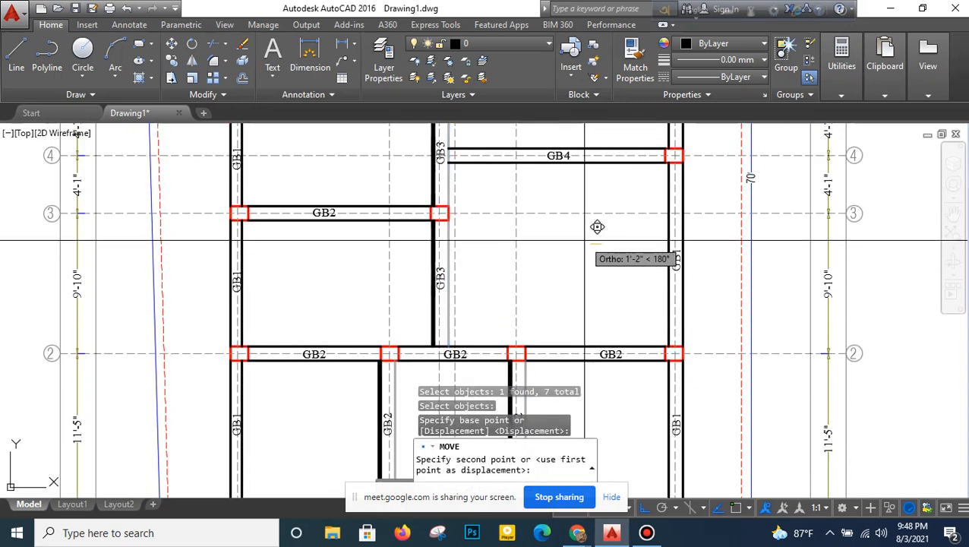
{"action": "type", "text": "1"}
{"action": "key", "text": "Return"}
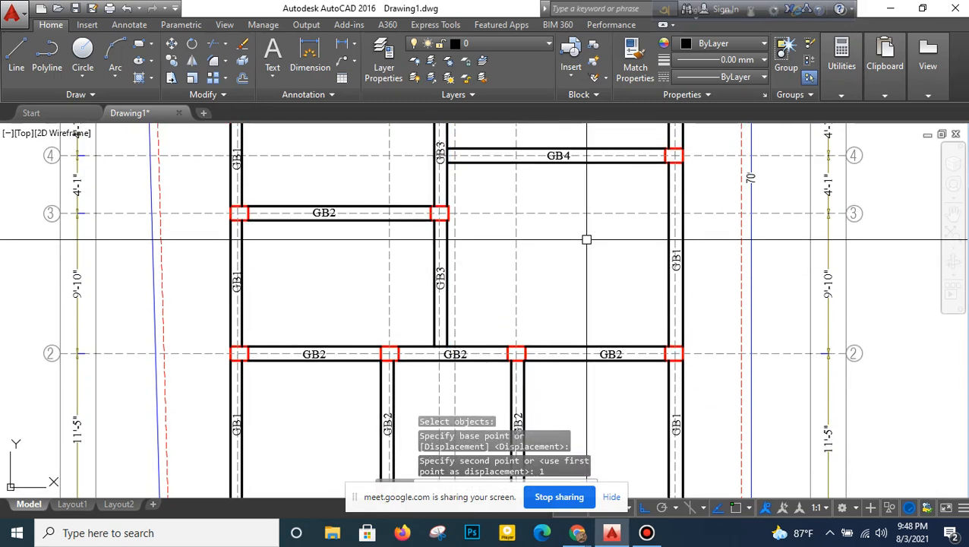
- Move the left edge lines of the left-hand interior vertical GB2 beams and the GB3 beams 1 inch to the right
{"action": "right_click", "coordinate": [599, 215]}
{"action": "left_click", "coordinate": [642, 215]}
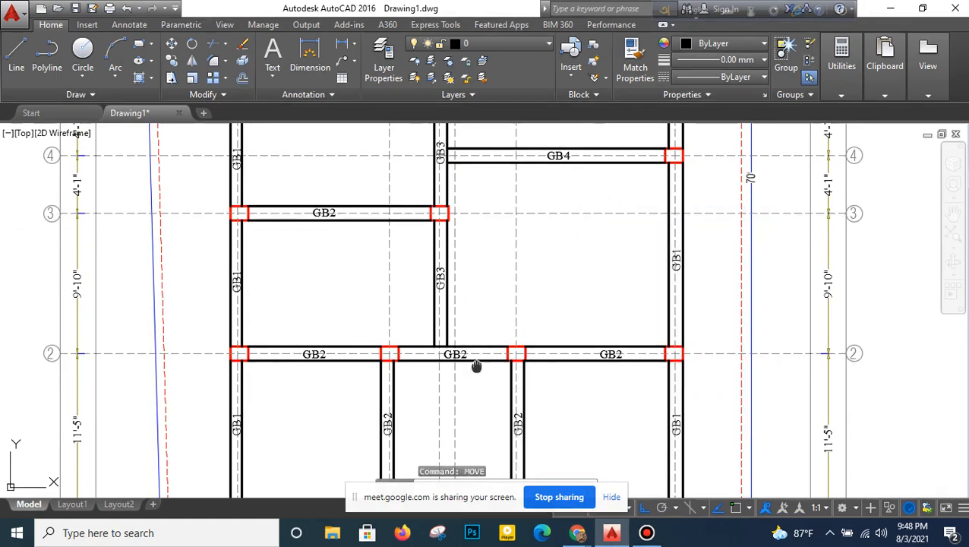
{"action": "middle_click_drag", "start_coordinate": [476, 366], "coordinate": [501, 203]}
{"action": "left_click", "coordinate": [412, 301]}
{"action": "middle_click_drag", "start_coordinate": [435, 210], "coordinate": [446, 350]}
{"action": "left_click", "coordinate": [464, 272]}
{"action": "middle_click_drag", "start_coordinate": [475, 195], "coordinate": [462, 315]}
{"action": "middle_click_drag", "start_coordinate": [458, 220], "coordinate": [450, 348]}
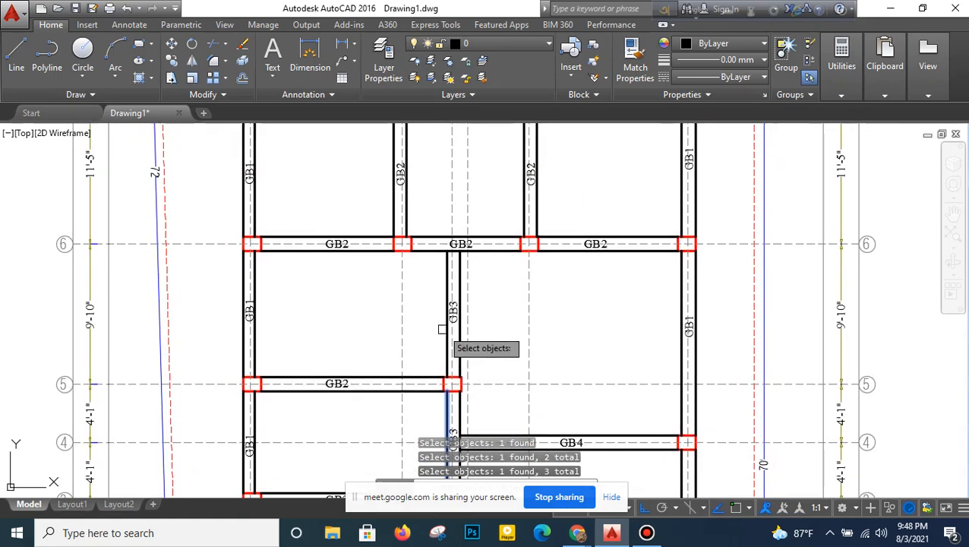
{"action": "left_click", "coordinate": [401, 211]}
{"action": "middle_click_drag", "start_coordinate": [411, 192], "coordinate": [413, 320]}
{"action": "key", "text": "Return"}
{"action": "left_click", "coordinate": [449, 266]}
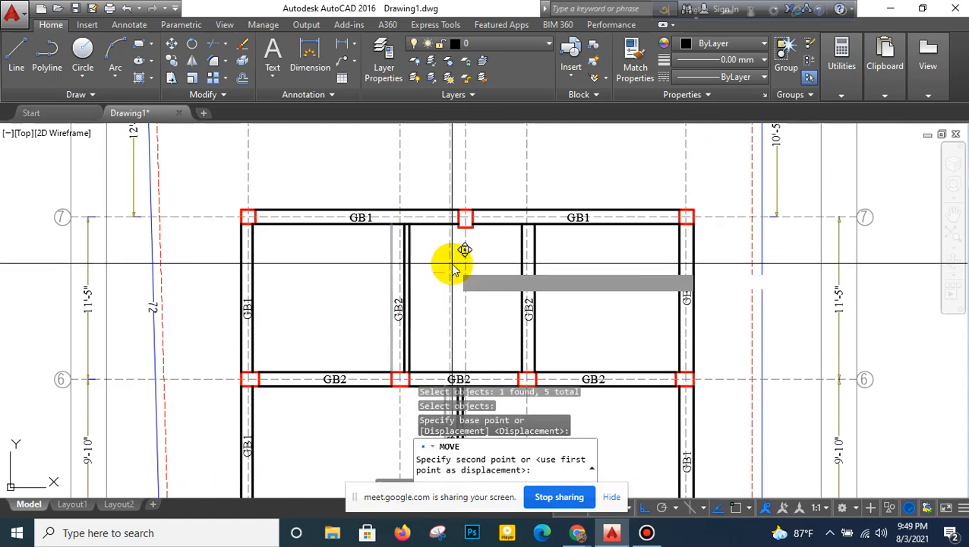
{"action": "key", "text": "Return"}
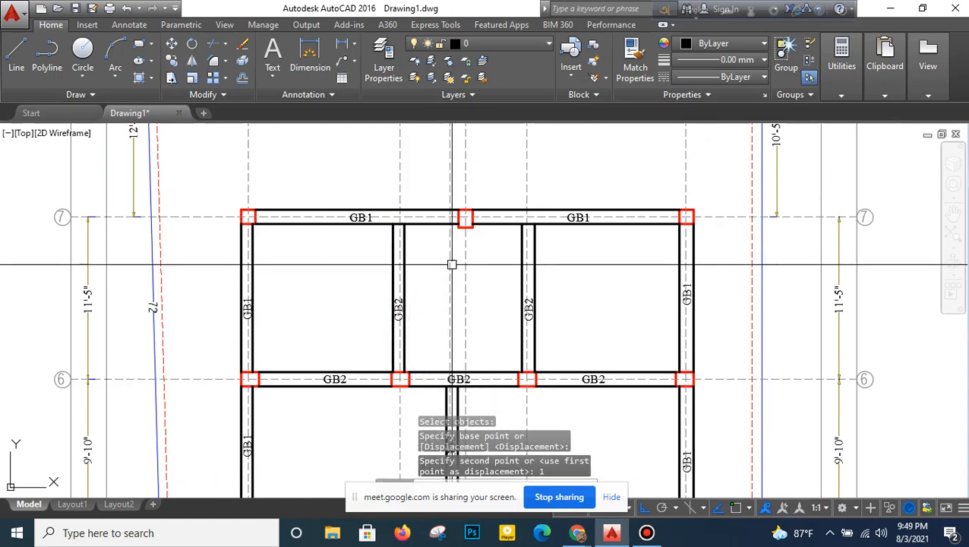
- Move the inner edge lines of the right-hand outer GB1 beams, with the label between grids 6 and 7, outward by 1 inch
{"action": "scroll", "coordinate": [455, 279], "scroll_direction": "down", "scroll_amount": 2}
{"action": "middle_click_drag", "start_coordinate": [462, 329], "coordinate": [469, 269]}
{"action": "right_click", "coordinate": [556, 179]}
{"action": "left_click", "coordinate": [571, 187]}
{"action": "middle_click_drag", "start_coordinate": [587, 356], "coordinate": [570, 270]}
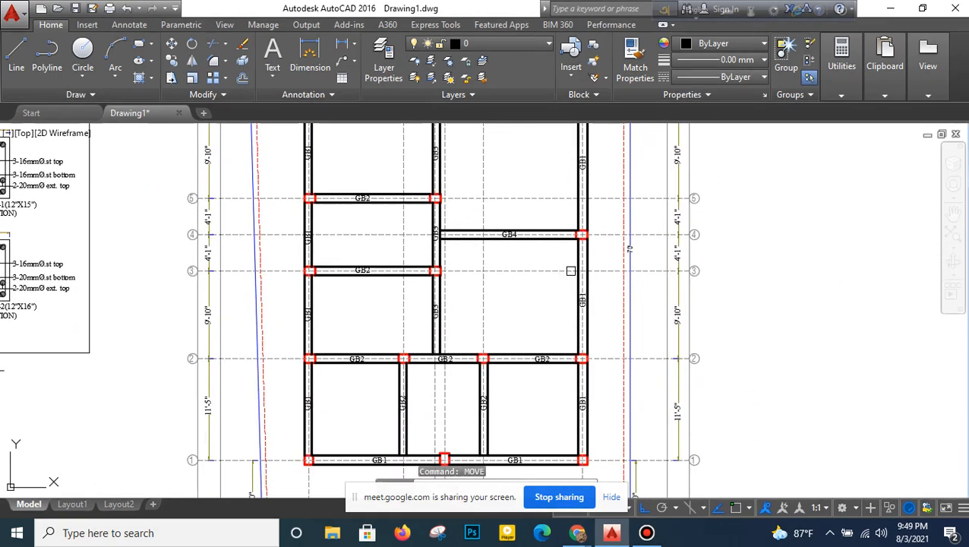
{"action": "scroll", "coordinate": [587, 366], "scroll_direction": "up", "scroll_amount": 2}
{"action": "left_click", "coordinate": [573, 378]}
{"action": "left_click", "coordinate": [573, 279]}
{"action": "middle_click_drag", "start_coordinate": [551, 209], "coordinate": [542, 407]}
{"action": "middle_click_drag", "start_coordinate": [545, 187], "coordinate": [558, 309]}
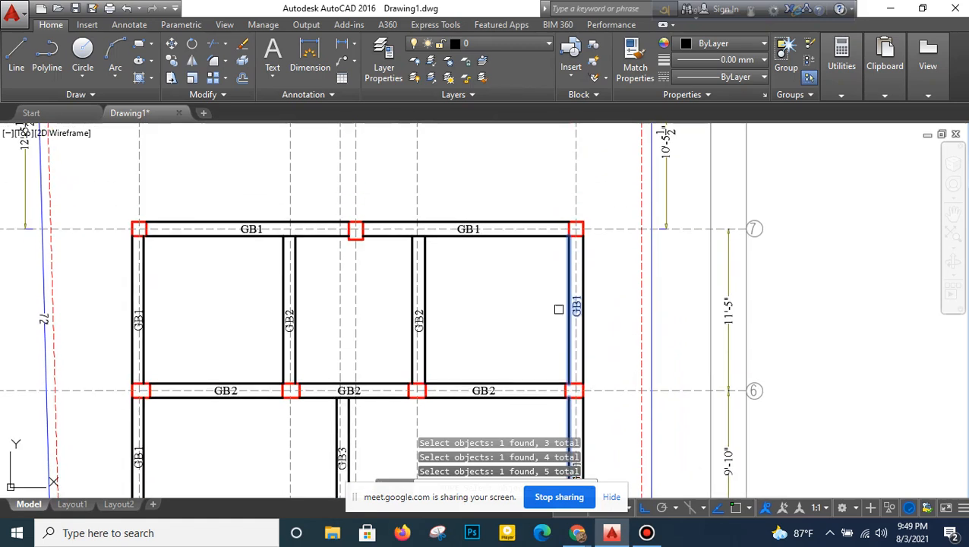
{"action": "key", "text": "Return"}
{"action": "left_click", "coordinate": [522, 300]}
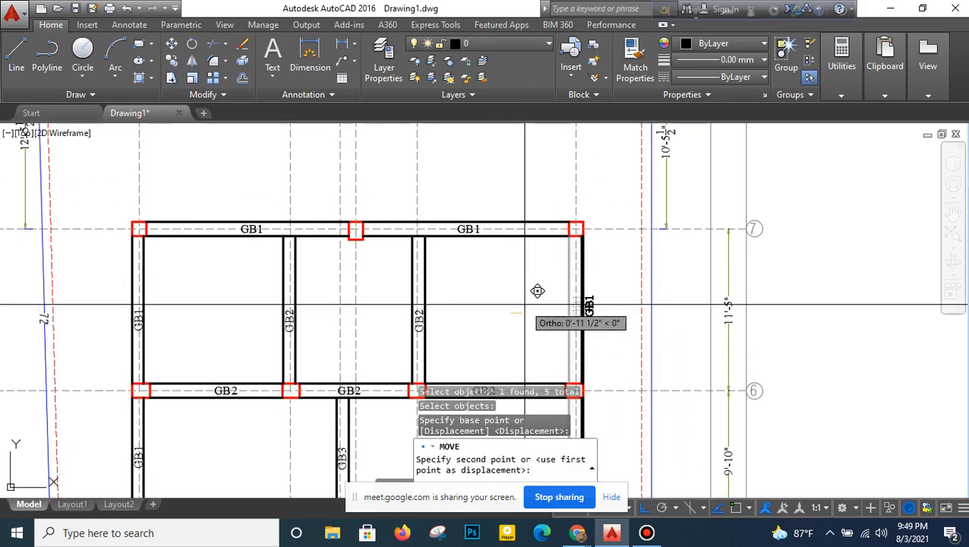
{"action": "type", "text": "1"}
{"action": "key", "text": "Return"}
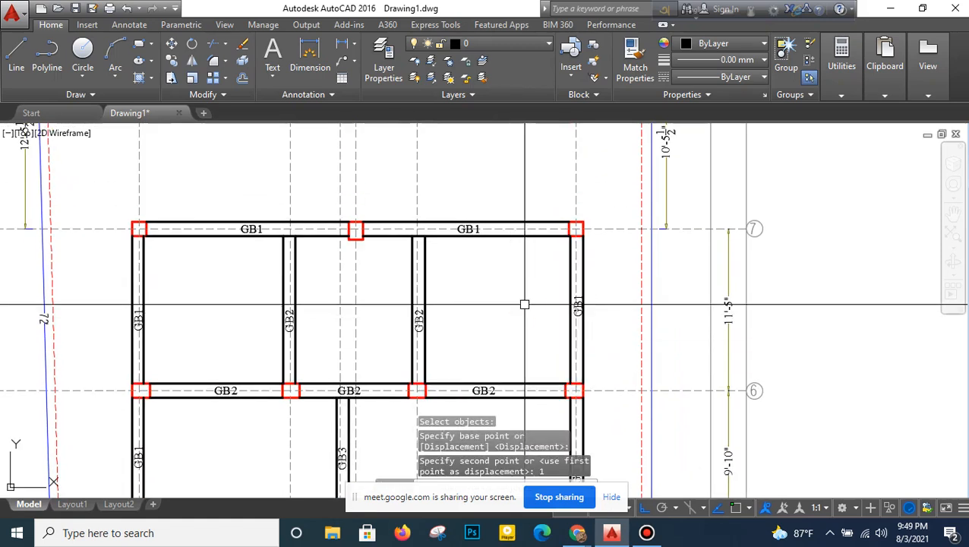
- Move only the inner edge lines of the right-hand outer GB1 beams another 1 inch outward, without the label
{"action": "right_click", "coordinate": [549, 257]}
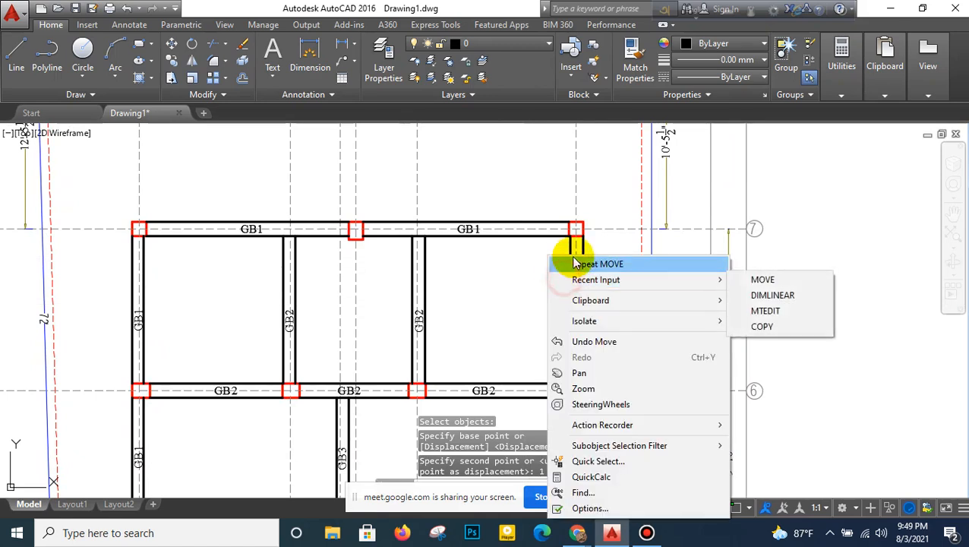
{"action": "left_click", "coordinate": [575, 268]}
{"action": "left_click", "coordinate": [571, 263]}
{"action": "middle_click_drag", "start_coordinate": [575, 380], "coordinate": [572, 273]}
{"action": "left_click", "coordinate": [567, 330]}
{"action": "middle_click_drag", "start_coordinate": [555, 361], "coordinate": [560, 273]}
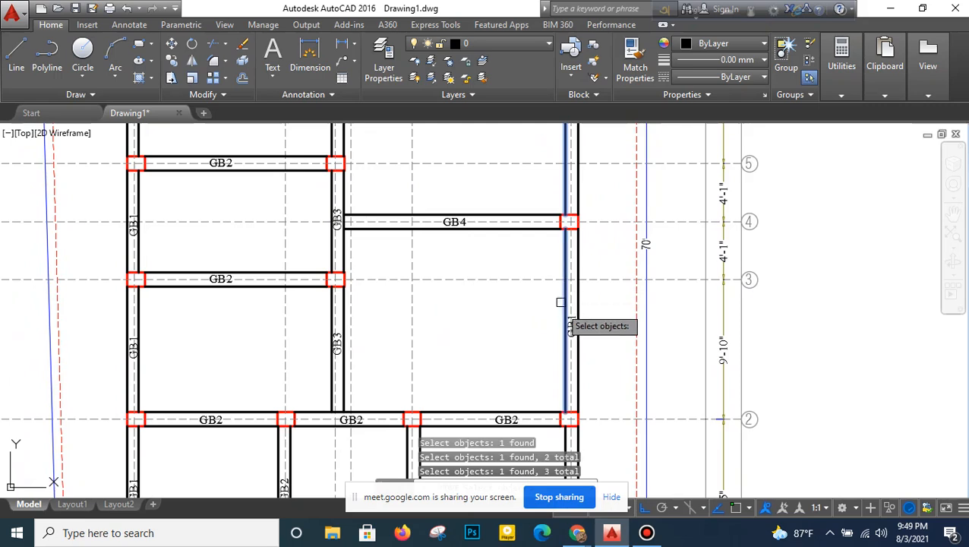
{"action": "middle_click_drag", "start_coordinate": [557, 370], "coordinate": [561, 254]}
{"action": "left_click", "coordinate": [571, 334]}
{"action": "middle_click_drag", "start_coordinate": [522, 354], "coordinate": [518, 274]}
{"action": "key", "text": "Return"}
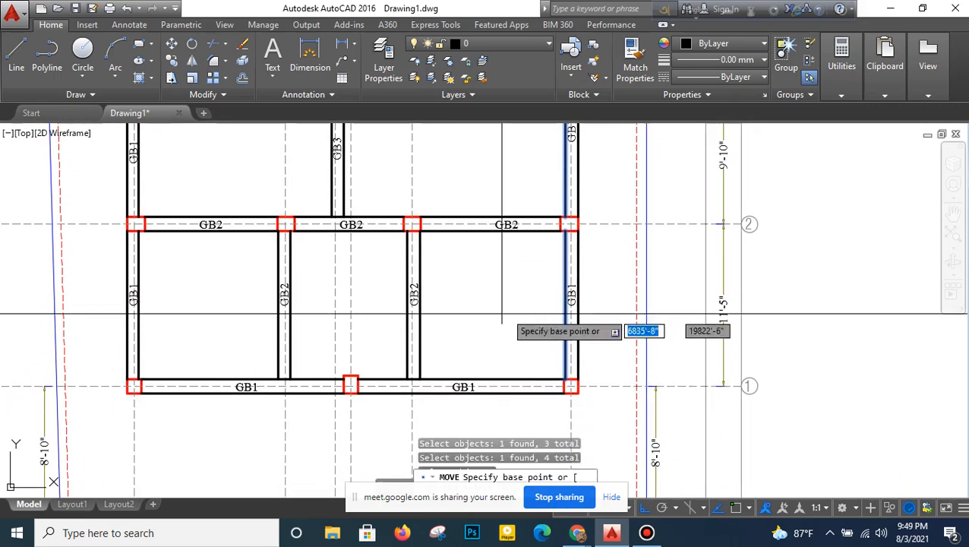
{"action": "left_click", "coordinate": [505, 312]}
{"action": "type", "text": "1"}
{"action": "key", "text": "Return"}
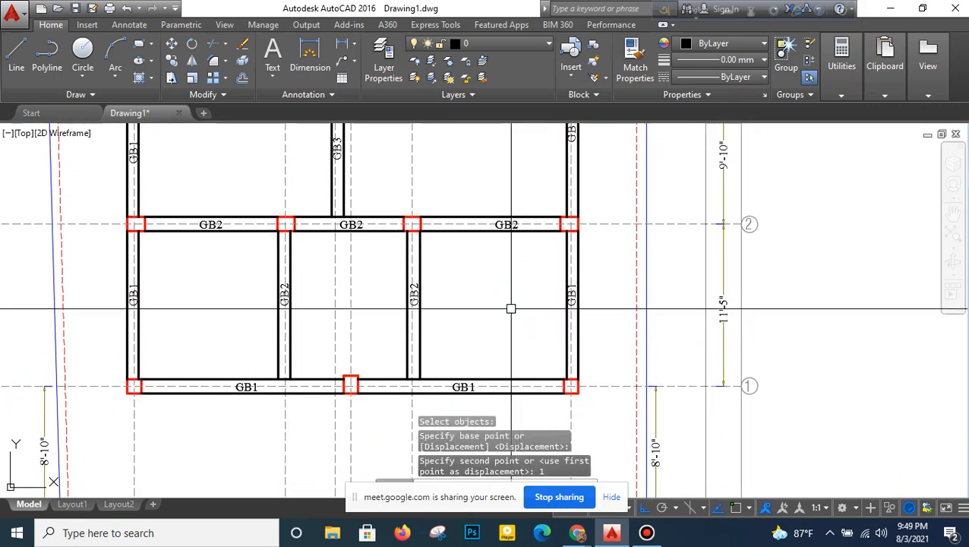
- Move the inner edge lines of the two GB1 beams on grid 1 outward by 2 inches
{"action": "right_click", "coordinate": [472, 199]}
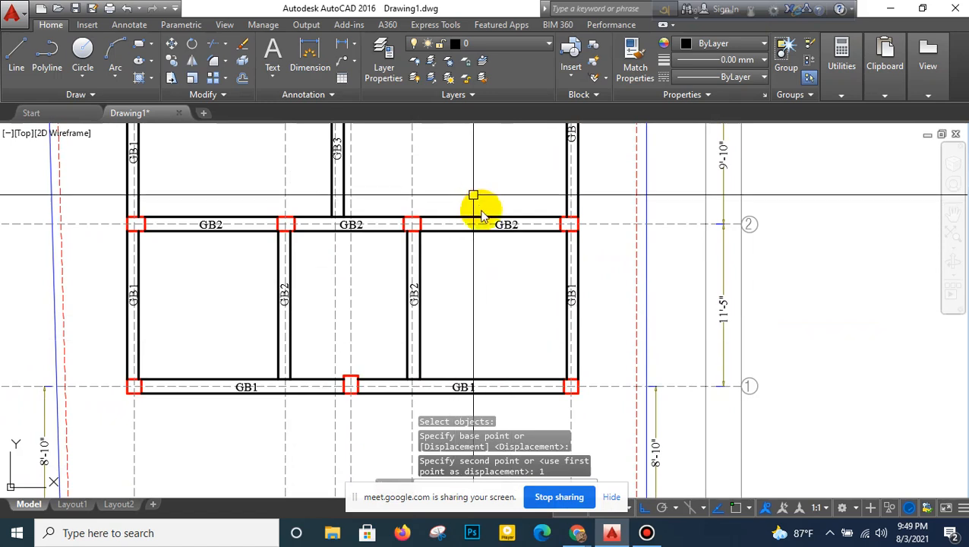
{"action": "left_click", "coordinate": [482, 209]}
{"action": "left_click", "coordinate": [211, 378]}
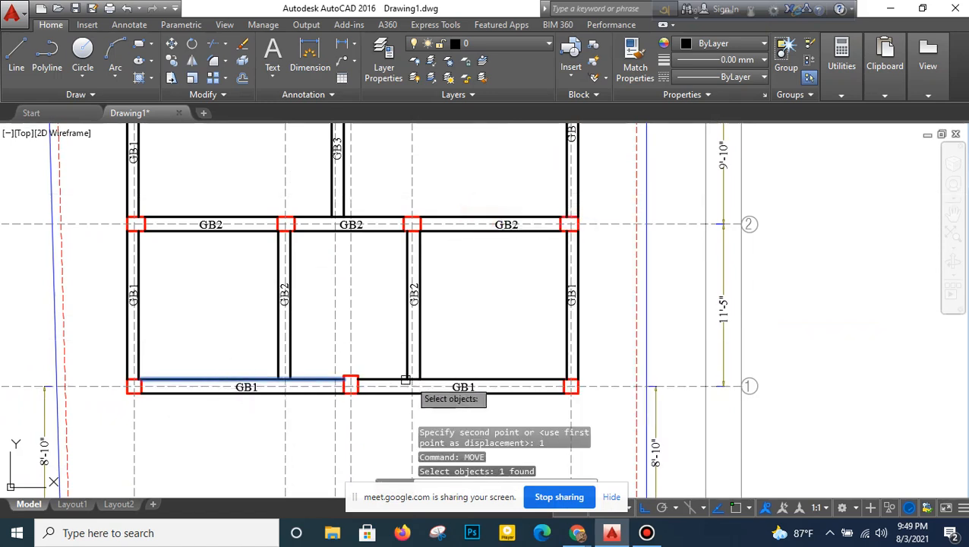
{"action": "left_click", "coordinate": [386, 381]}
{"action": "key", "text": "Return"}
{"action": "left_click", "coordinate": [479, 276]}
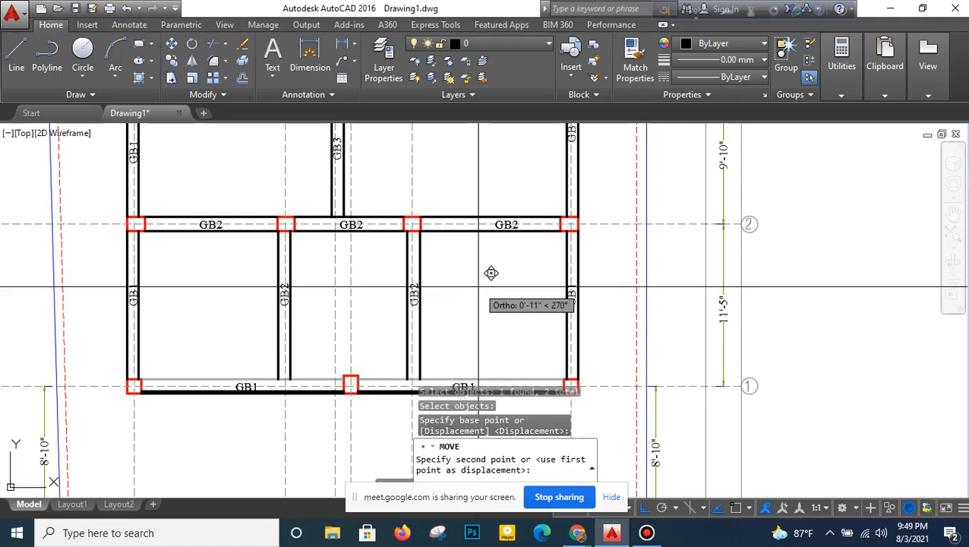
{"action": "type", "text": "2"}
{"action": "key", "text": "Return"}
{"action": "key", "text": "Return"}
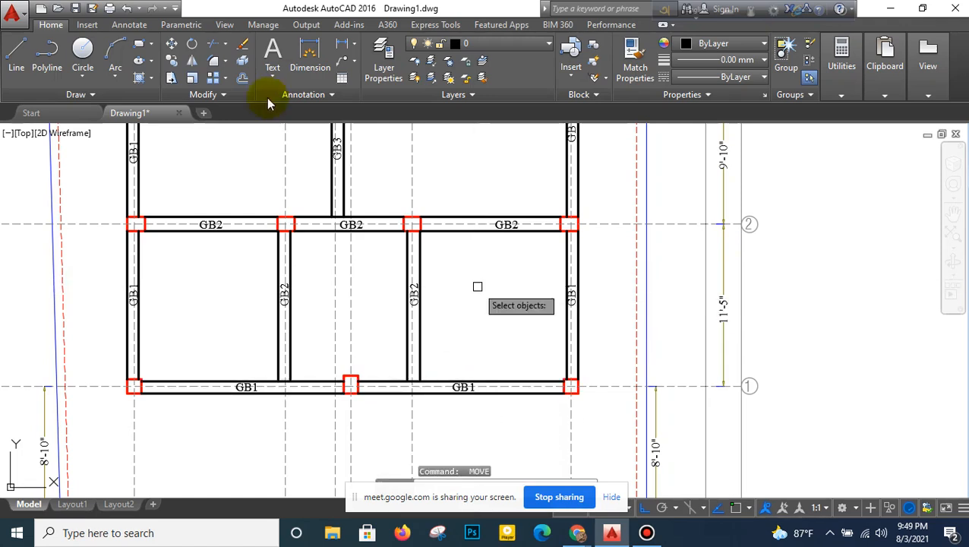
- Move the lower edge lines of the three GB2 beams on grid 2 upward toward the grid line
{"action": "left_click", "coordinate": [234, 236]}
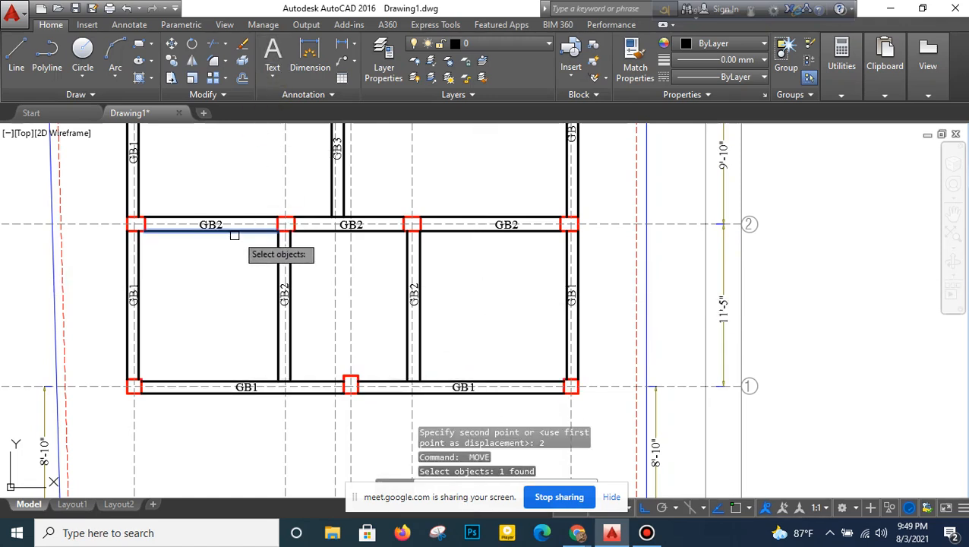
{"action": "left_click", "coordinate": [324, 235]}
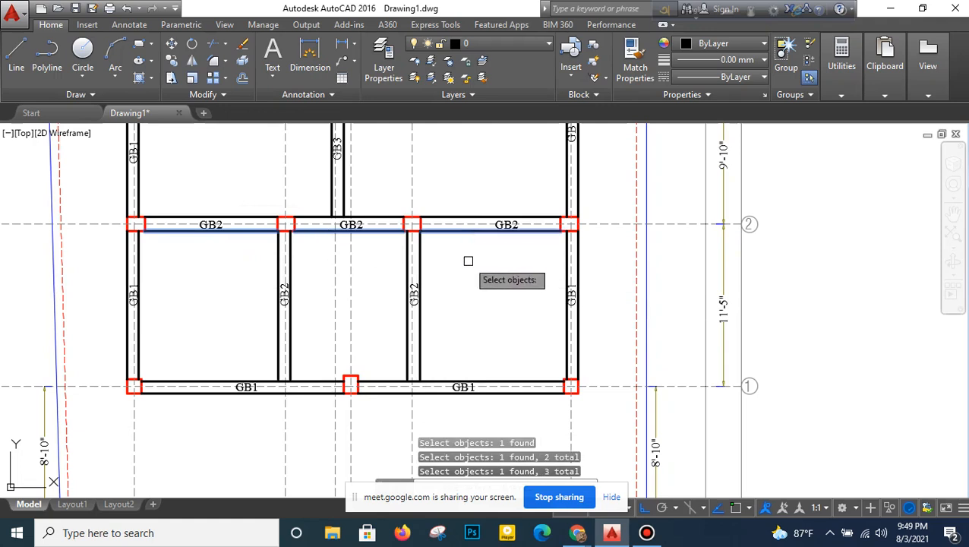
{"action": "key", "text": "Return"}
{"action": "left_click", "coordinate": [468, 260]}
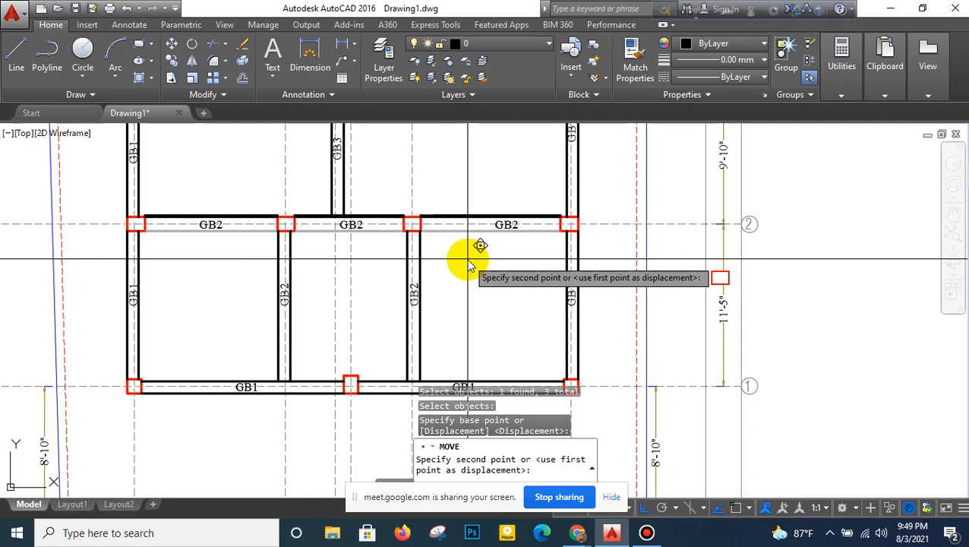
{"action": "key", "text": "Return"}
{"action": "key", "text": "Return"}
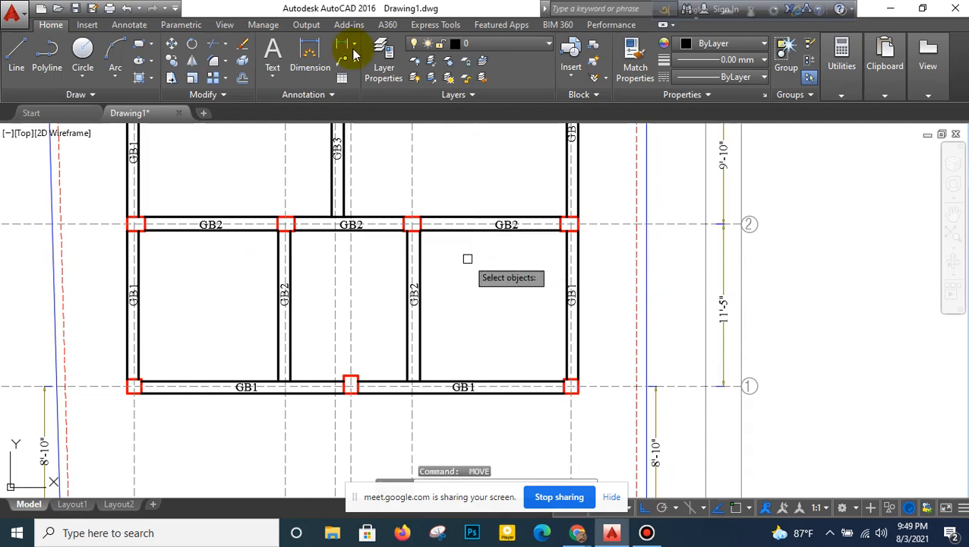
- Move the upper edge lines of the three GB2 beams on grid 2 downward by 1 inch
{"action": "left_click", "coordinate": [323, 219]}
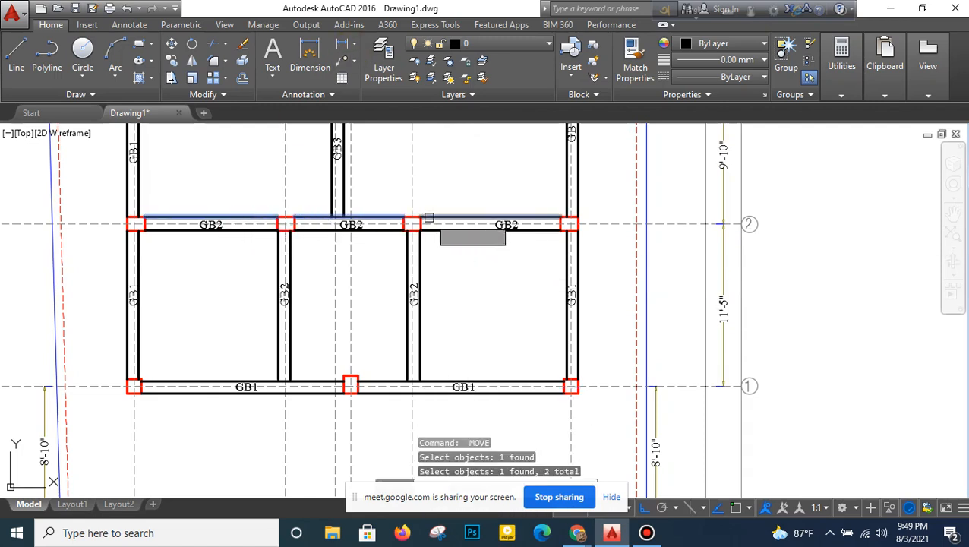
{"action": "key", "text": "Return"}
{"action": "left_click", "coordinate": [471, 261]}
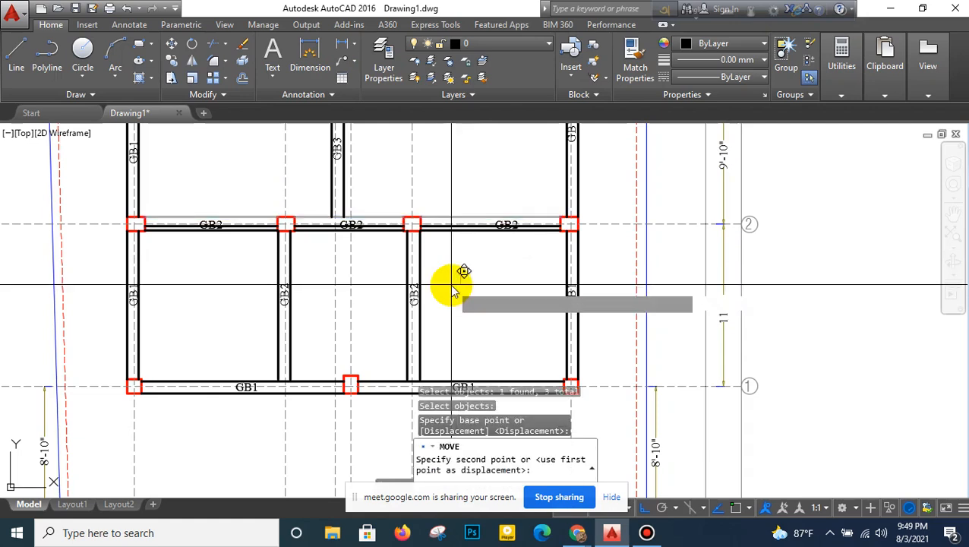
{"action": "type", "text": "1"}
{"action": "key", "text": "Return"}
- Move the lower edge lines of the GB2 beams on grids 3 and 5 and the GB4 beam on grid 4 upward by 1 inch
{"action": "middle_click_drag", "start_coordinate": [448, 225], "coordinate": [448, 398]}
{"action": "middle_click_drag", "start_coordinate": [416, 249], "coordinate": [417, 392]}
{"action": "middle_click_drag", "start_coordinate": [419, 347], "coordinate": [420, 329]}
{"action": "key", "text": "Return"}
{"action": "left_click", "coordinate": [268, 386]}
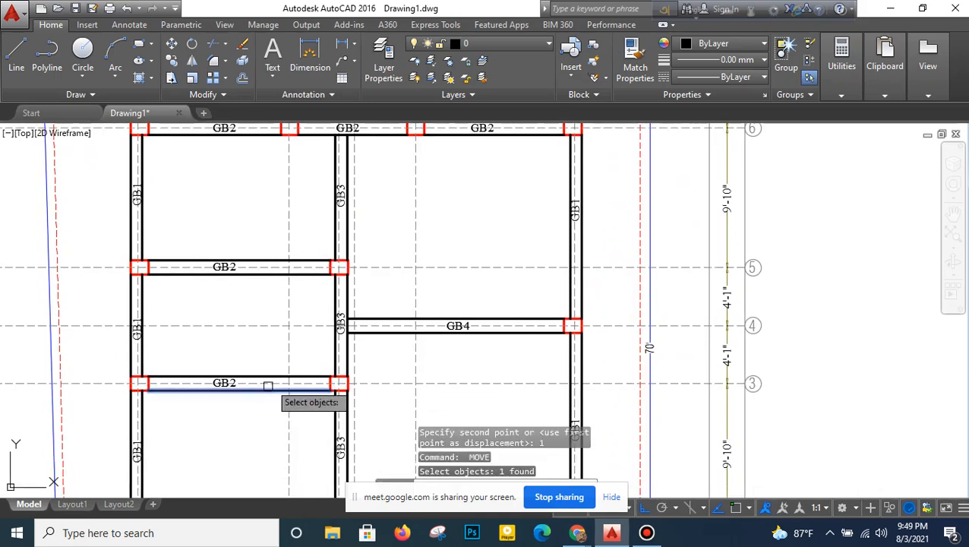
{"action": "left_click", "coordinate": [376, 335]}
{"action": "left_click", "coordinate": [297, 302]}
{"action": "left_click", "coordinate": [268, 274]}
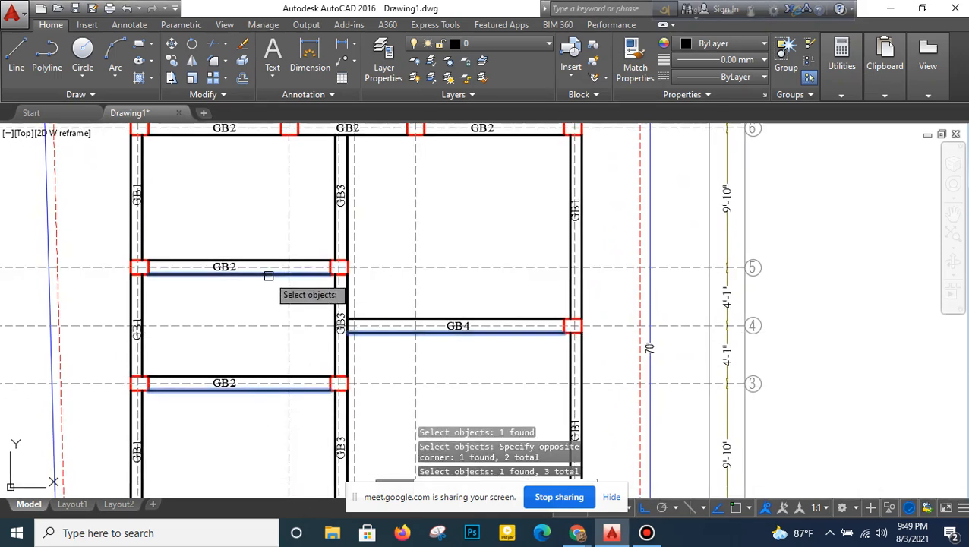
{"action": "key", "text": "Return"}
{"action": "left_click", "coordinate": [264, 307]}
{"action": "type", "text": "1"}
{"action": "key", "text": "Return"}
{"action": "key", "text": "Return"}
- Move the upper edge lines of the GB2 beams on grids 3 and 5 and the GB4 beam on grid 4 downward by 1 inch
{"action": "left_click", "coordinate": [259, 261]}
{"action": "left_click", "coordinate": [269, 376]}
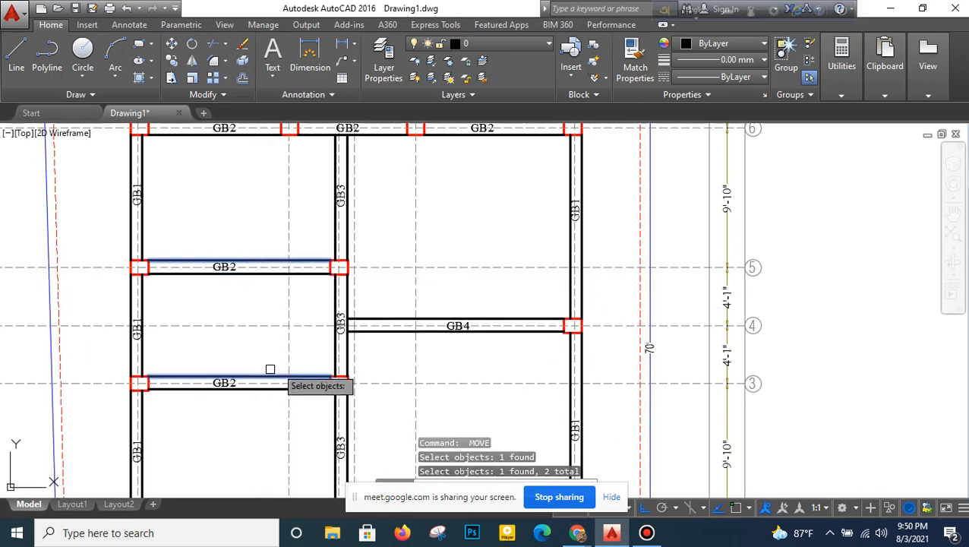
{"action": "key", "text": "Return"}
{"action": "left_click", "coordinate": [381, 373]}
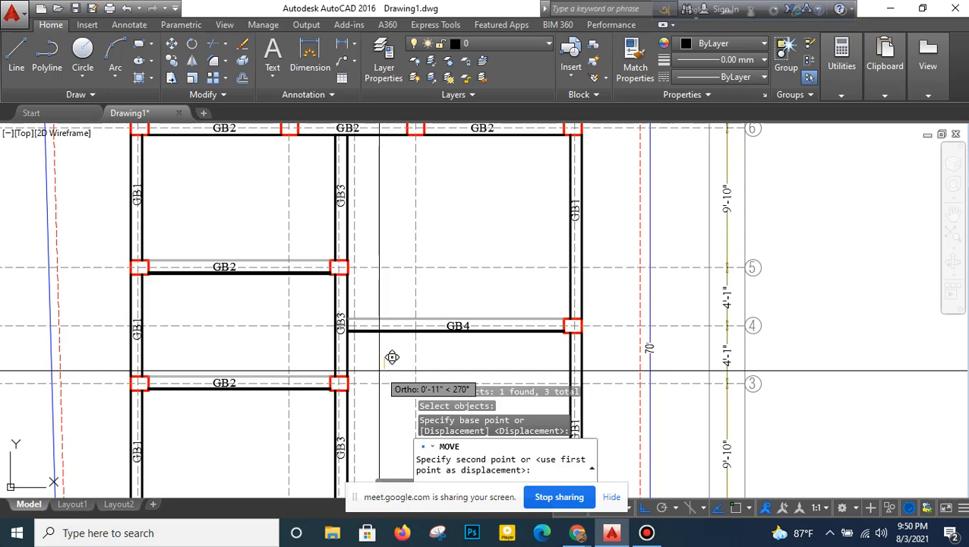
{"action": "type", "text": "1"}
{"action": "key", "text": "Return"}
- Move the lower edge lines of the three GB2 beams on grid 6 upward by 1 inch
{"action": "middle_click_drag", "start_coordinate": [381, 274], "coordinate": [382, 477]}
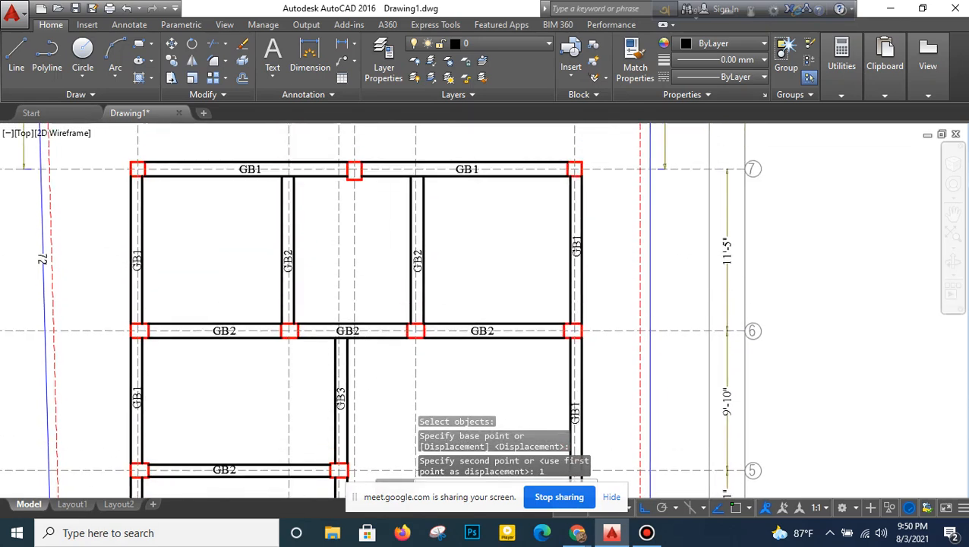
{"action": "key", "text": "Return"}
{"action": "left_click", "coordinate": [285, 339]}
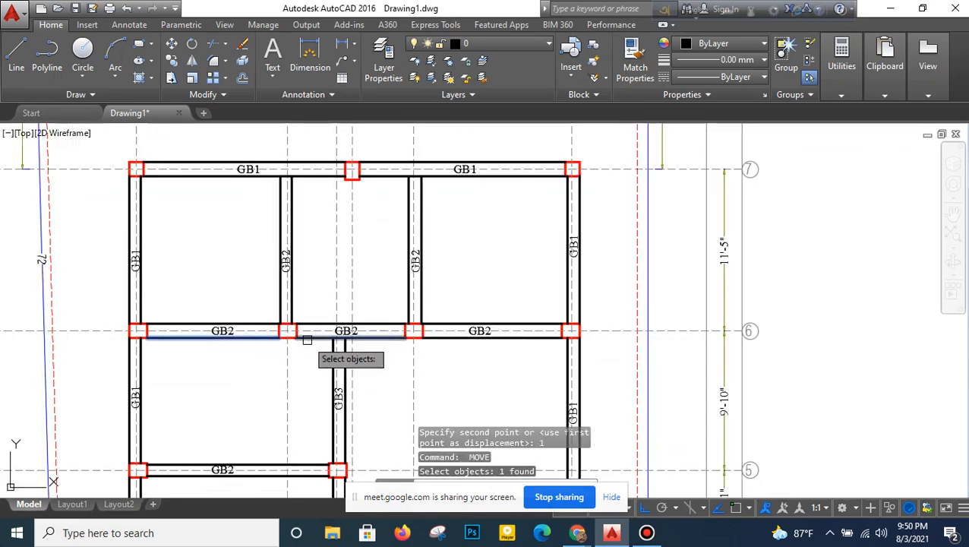
{"action": "left_click", "coordinate": [350, 339]}
{"action": "key", "text": "Return"}
{"action": "left_click", "coordinate": [444, 354]}
{"action": "type", "text": "1"}
{"action": "key", "text": "Return"}
- Move the upper edge lines of the three GB2 beams on grid 6 downward by 1 inch
{"action": "scroll", "coordinate": [262, 350], "scroll_direction": "up", "scroll_amount": 2}
{"action": "key", "text": "Return"}
{"action": "left_click", "coordinate": [260, 322]}
{"action": "left_click", "coordinate": [361, 322]}
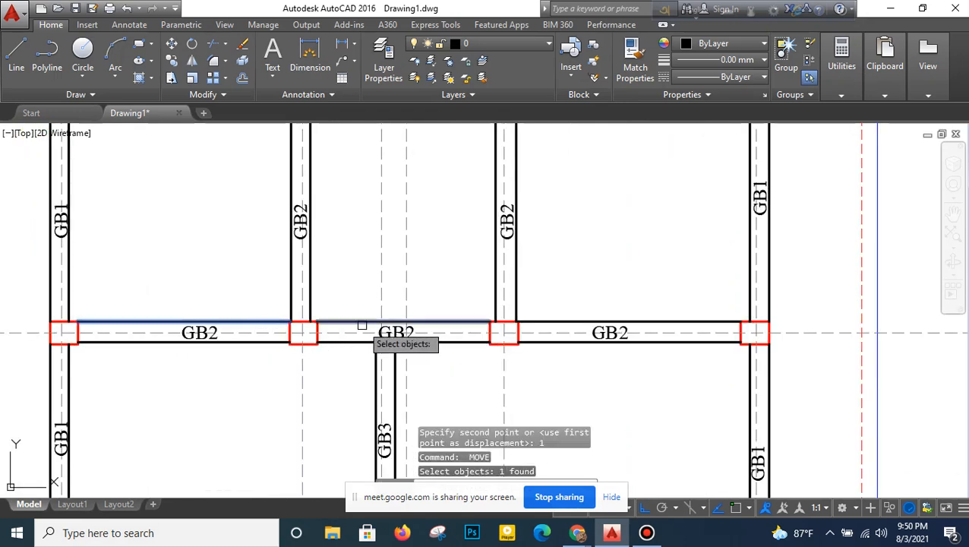
{"action": "left_click", "coordinate": [579, 322]}
{"action": "key", "text": "Return"}
{"action": "left_click", "coordinate": [563, 372]}
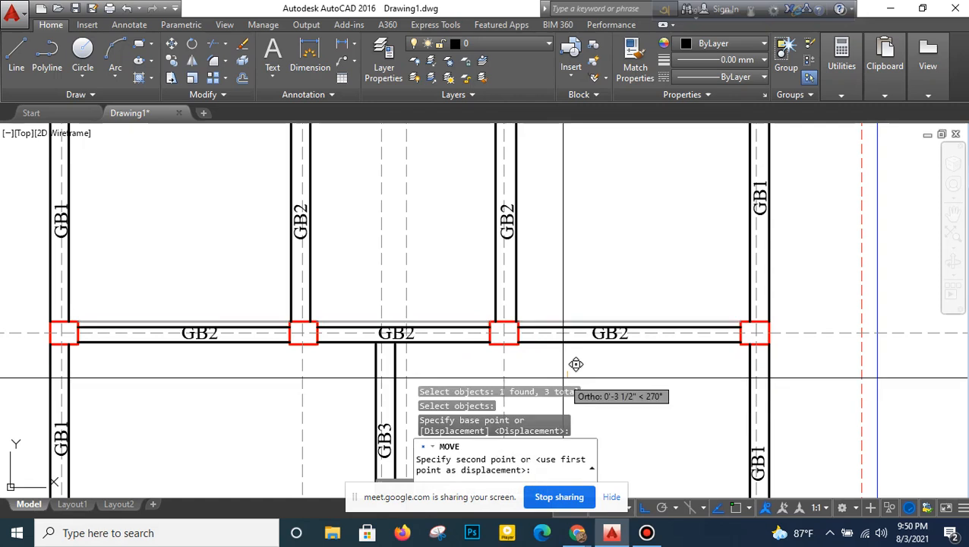
{"action": "type", "text": "1"}
{"action": "key", "text": "Return"}
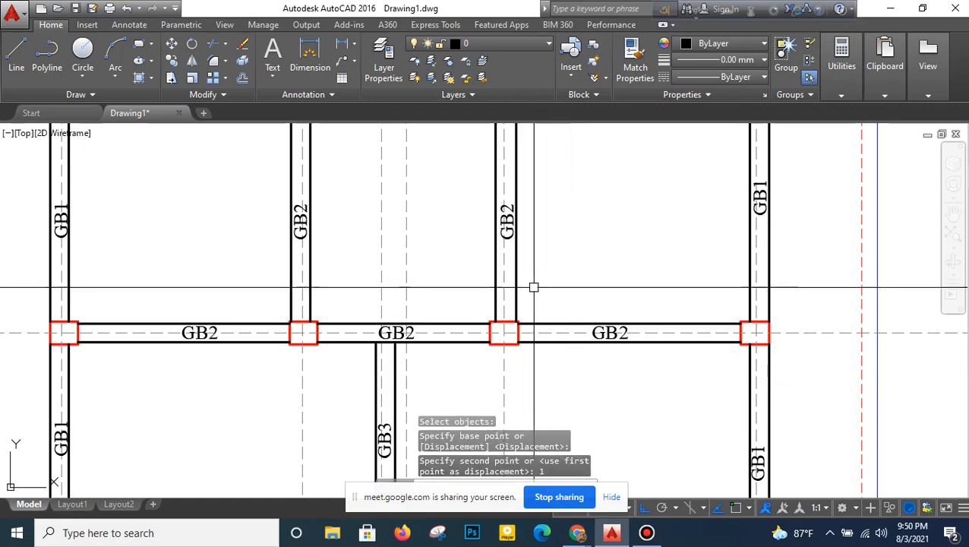
- Move the inner edge lines of the two GB1 beams on grid 7 outward by 2 inches
{"action": "middle_click_drag", "start_coordinate": [534, 285], "coordinate": [510, 404]}
{"action": "key", "text": "Return"}
{"action": "left_click", "coordinate": [320, 209]}
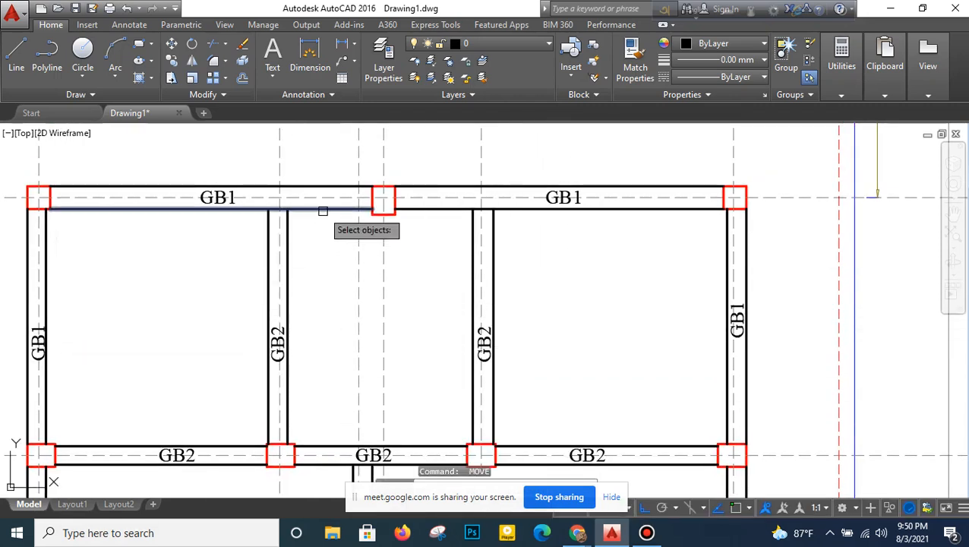
{"action": "key", "text": "Return"}
{"action": "left_click", "coordinate": [427, 282]}
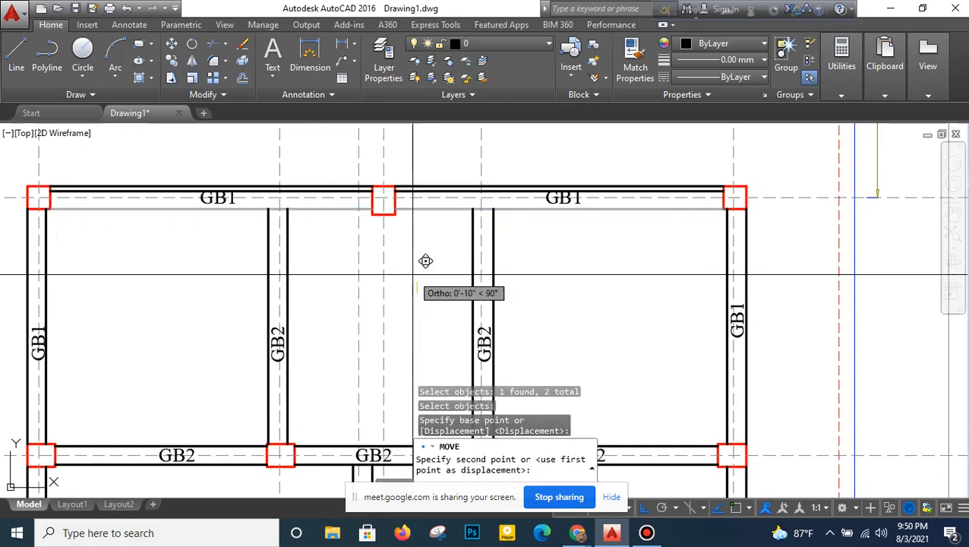
{"action": "type", "text": "2"}
{"action": "key", "text": "Return"}
- Extend the edge lines of both vertical GB2 beams between grids 6 and 7 up to the inner edge of the grid 7 GB1 beams
{"action": "scroll", "coordinate": [282, 245], "scroll_direction": "down", "scroll_amount": 2}
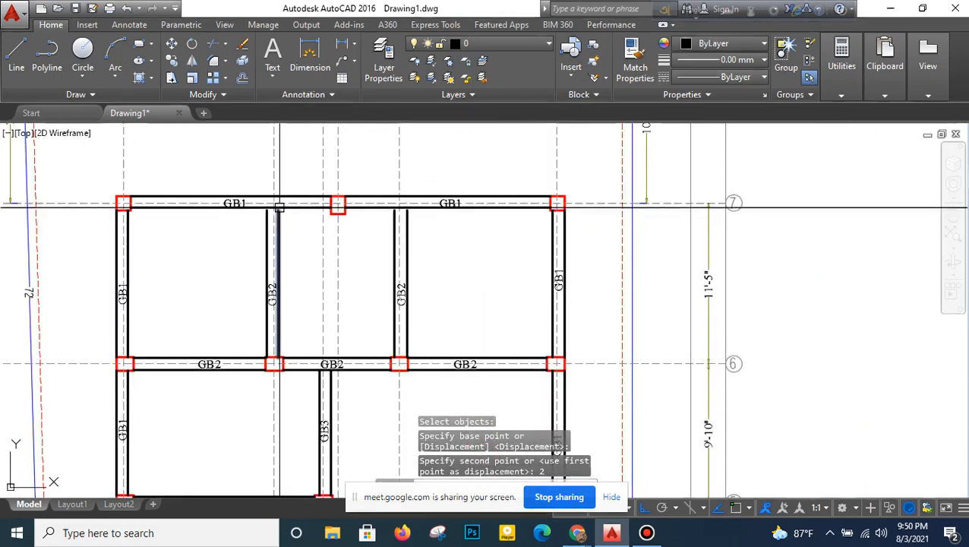
{"action": "middle_click_drag", "start_coordinate": [290, 232], "coordinate": [292, 264]}
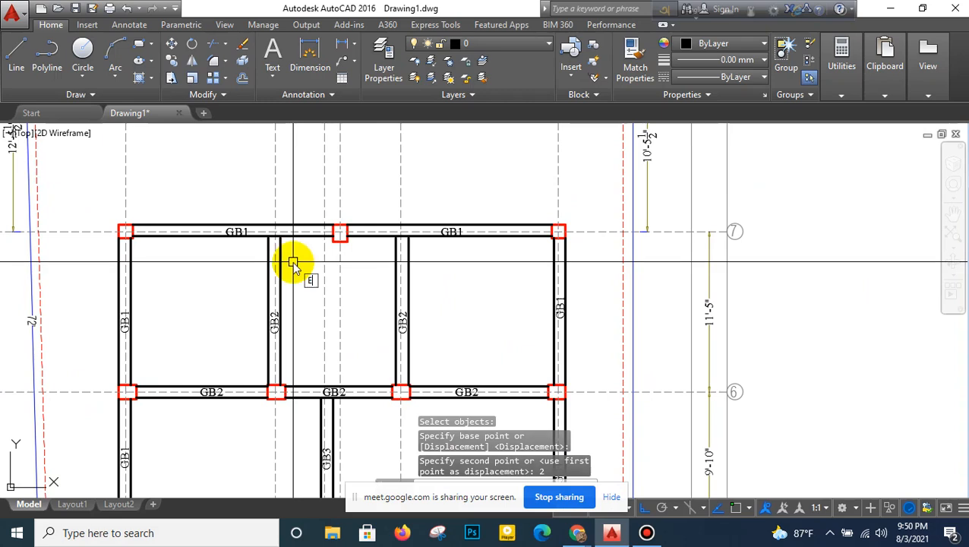
{"action": "key", "text": "Return"}
{"action": "key", "text": "Return"}
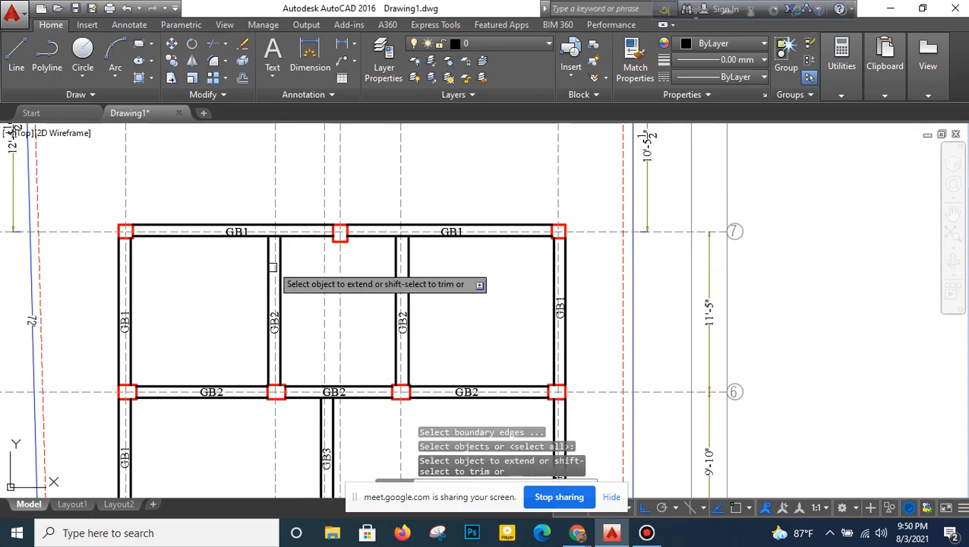
{"action": "scroll", "coordinate": [272, 241], "scroll_direction": "down", "scroll_amount": 2}
{"action": "scroll", "coordinate": [272, 250], "scroll_direction": "up", "scroll_amount": 5}
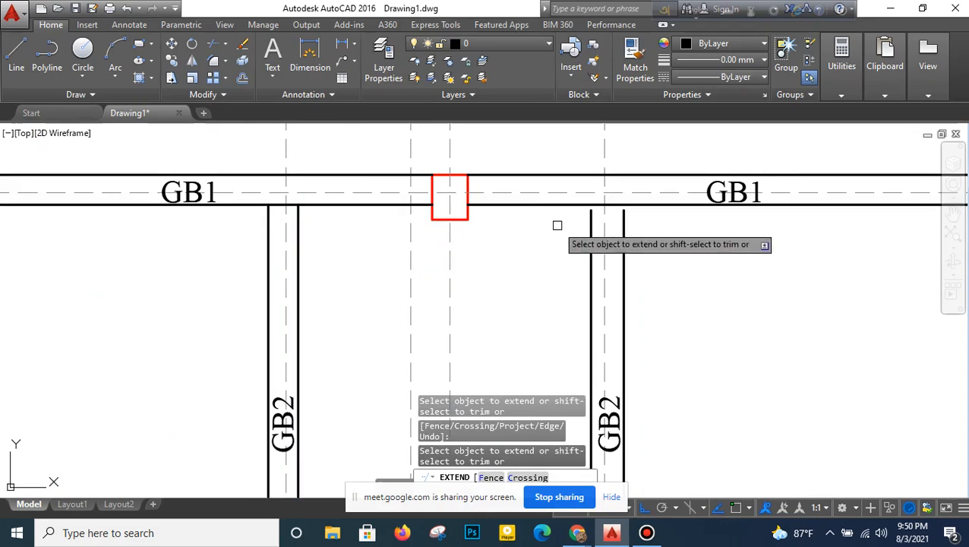
{"action": "left_click", "coordinate": [591, 222]}
{"action": "scroll", "coordinate": [600, 251], "scroll_direction": "down", "scroll_amount": 6}
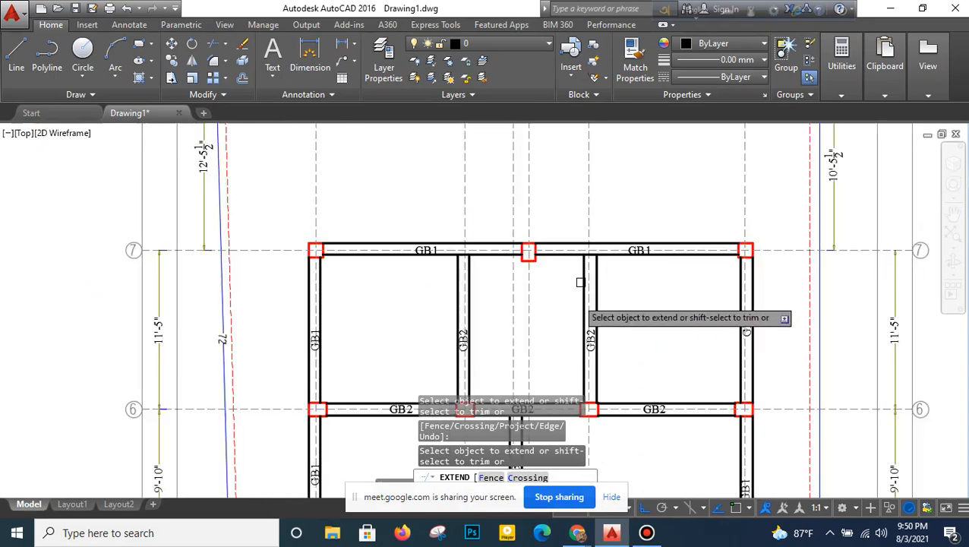
- Extend the edge lines of both vertical GB2 beams between grids 1 and 2 down to the inner edge of the grid 1 GB1 beams
{"action": "scroll", "coordinate": [448, 255], "scroll_direction": "up", "scroll_amount": 5}
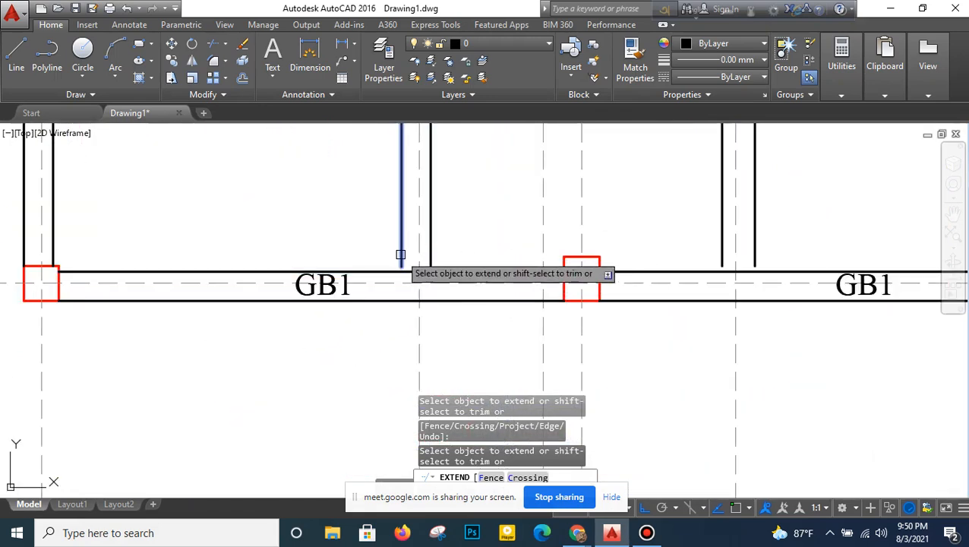
{"action": "left_click", "coordinate": [401, 255]}
{"action": "left_click", "coordinate": [431, 251]}
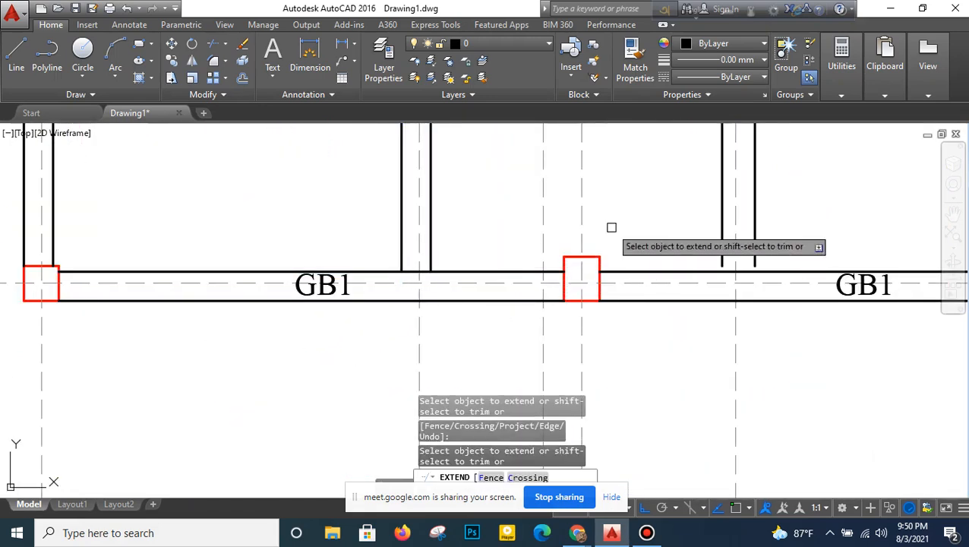
{"action": "middle_click_drag", "start_coordinate": [708, 224], "coordinate": [619, 256]}
{"action": "left_click", "coordinate": [631, 289]}
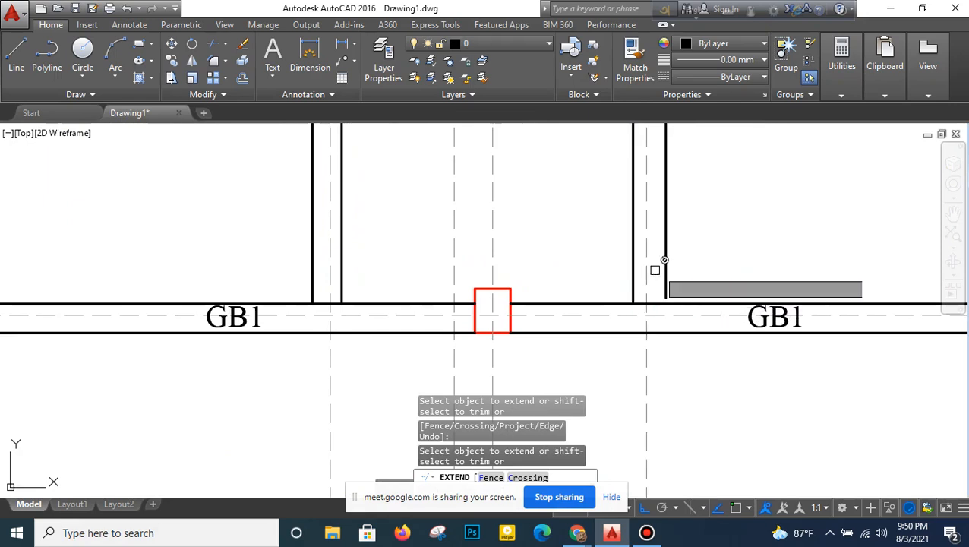
{"action": "scroll", "coordinate": [548, 334], "scroll_direction": "down", "scroll_amount": 5}
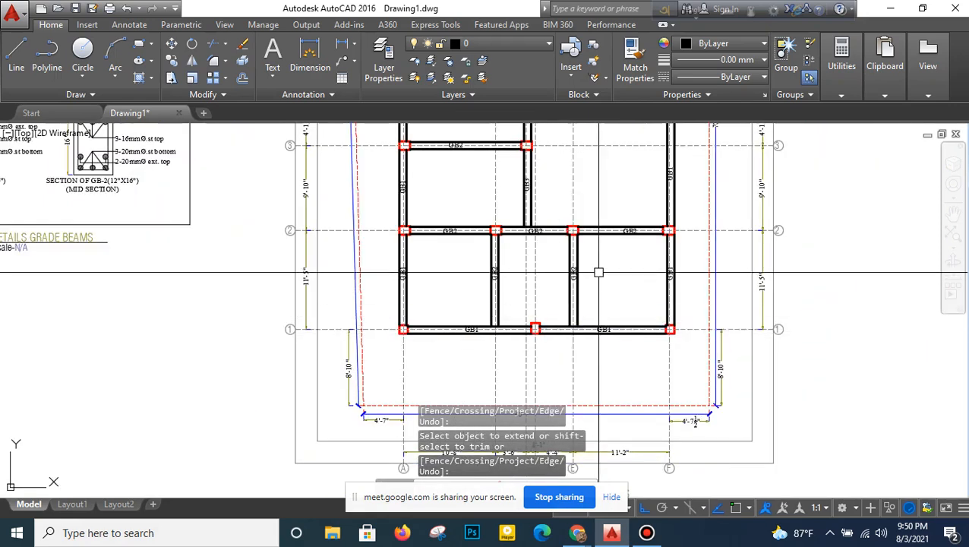
- Examine the narrowed beam layout against the grade beam layout, and look over the ground floor and typical floor plans
{"action": "scroll", "coordinate": [597, 270], "scroll_direction": "up", "scroll_amount": 3}
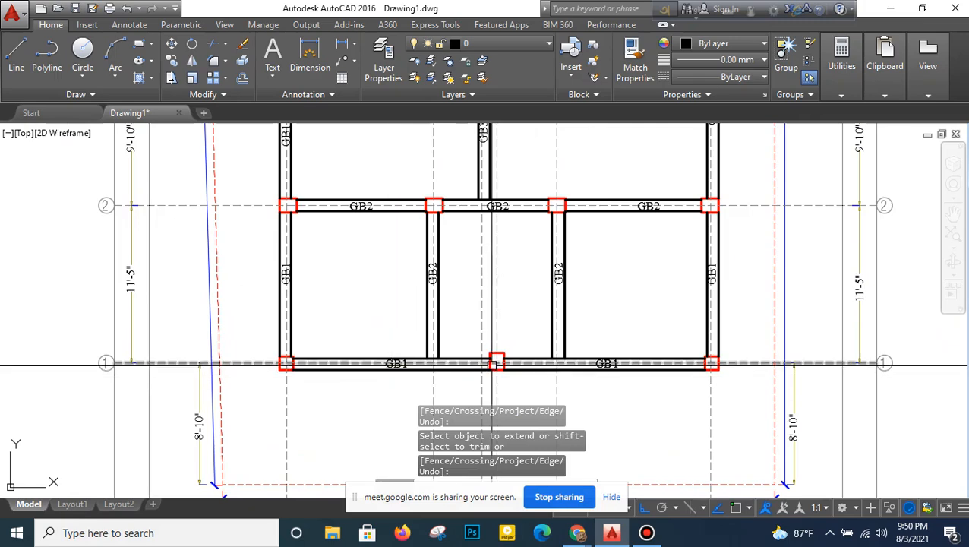
{"action": "scroll", "coordinate": [495, 358], "scroll_direction": "down", "scroll_amount": 5}
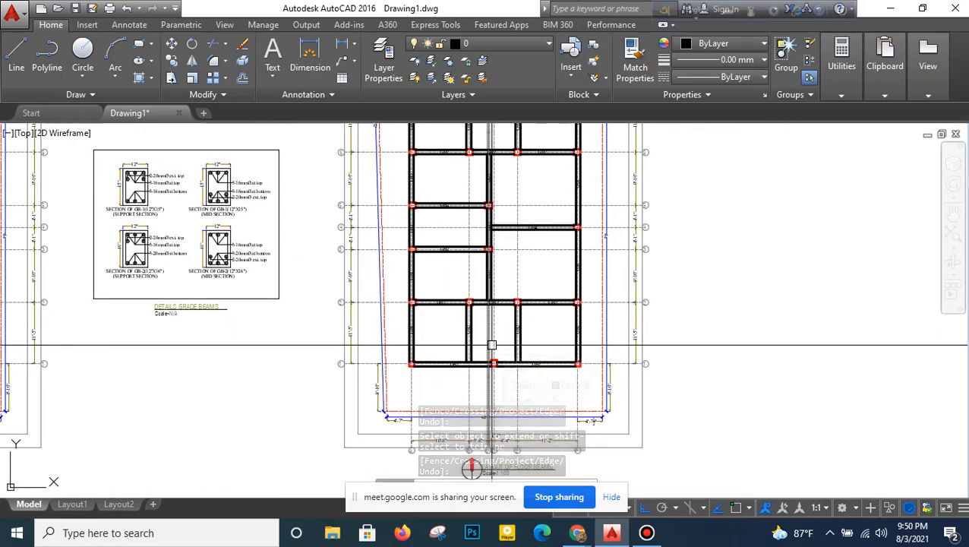
{"action": "scroll", "coordinate": [492, 346], "scroll_direction": "up", "scroll_amount": 2}
{"action": "scroll", "coordinate": [494, 343], "scroll_direction": "down", "scroll_amount": 3}
{"action": "scroll", "coordinate": [497, 266], "scroll_direction": "up", "scroll_amount": 2}
{"action": "scroll", "coordinate": [505, 230], "scroll_direction": "down", "scroll_amount": 4}
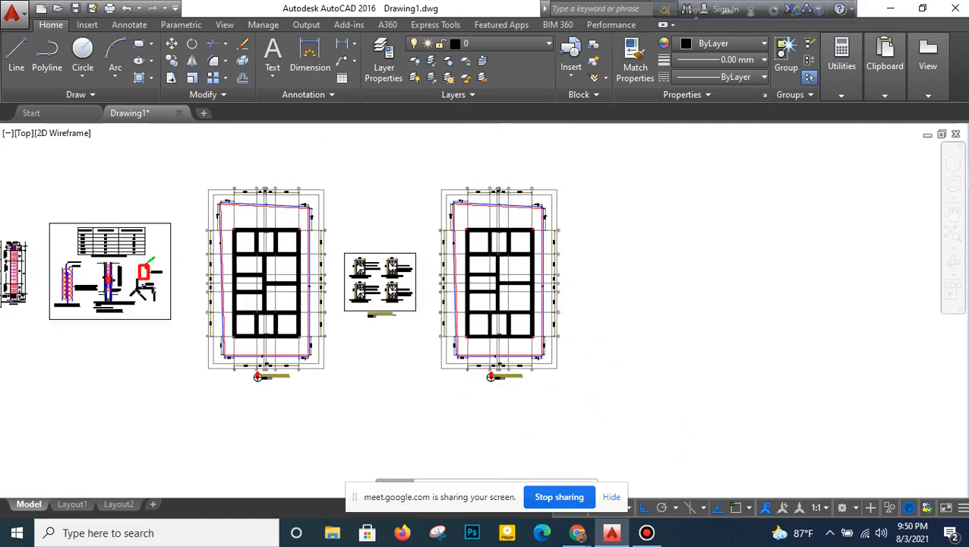
{"action": "scroll", "coordinate": [496, 233], "scroll_direction": "down", "scroll_amount": 2}
{"action": "middle_click_drag", "start_coordinate": [494, 221], "coordinate": [653, 306]}
{"action": "scroll", "coordinate": [347, 204], "scroll_direction": "up", "scroll_amount": 2}
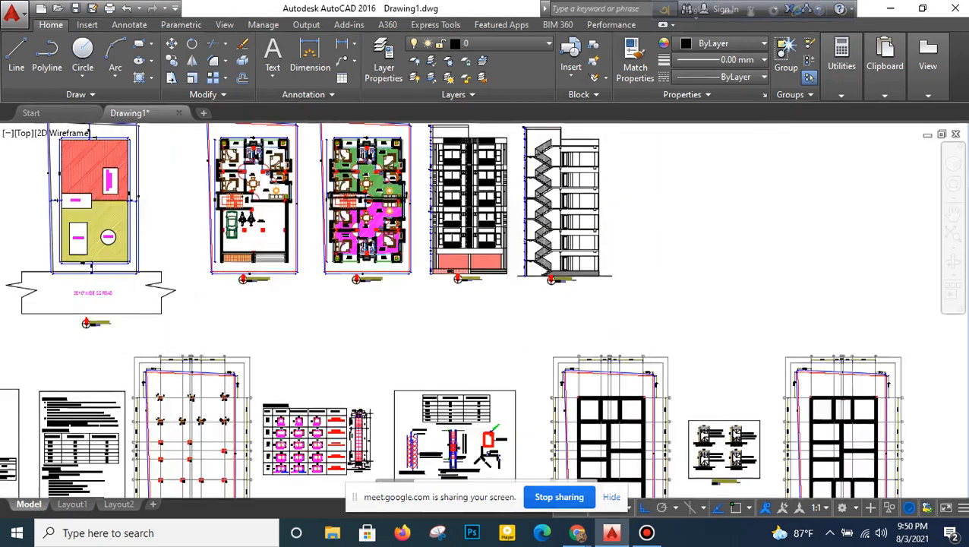
{"action": "scroll", "coordinate": [339, 204], "scroll_direction": "up", "scroll_amount": 3}
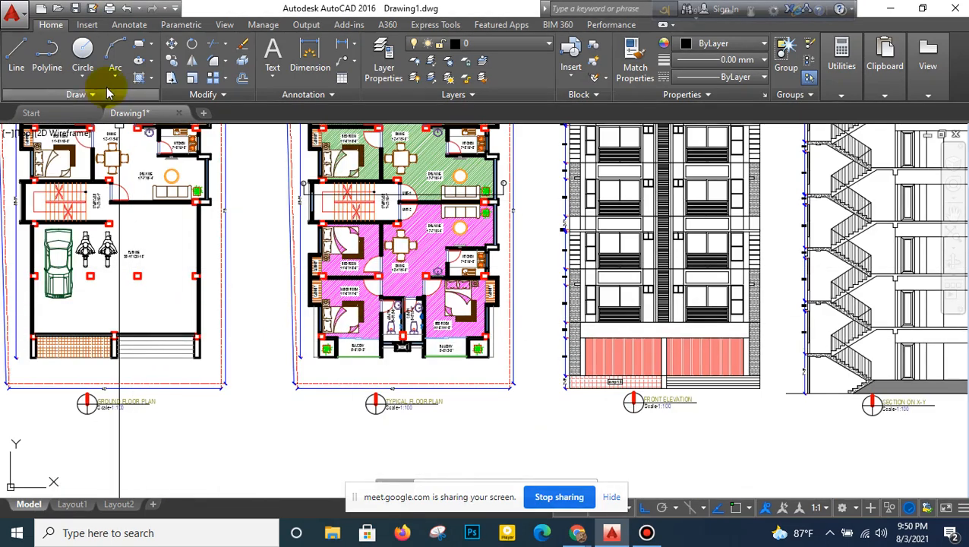
- Start a polyline at the planter's outer corner on the typical floor plan's lower-left balcony and, with Ortho off, trace to the balcony's far wall corner
{"action": "left_click", "coordinate": [65, 70]}
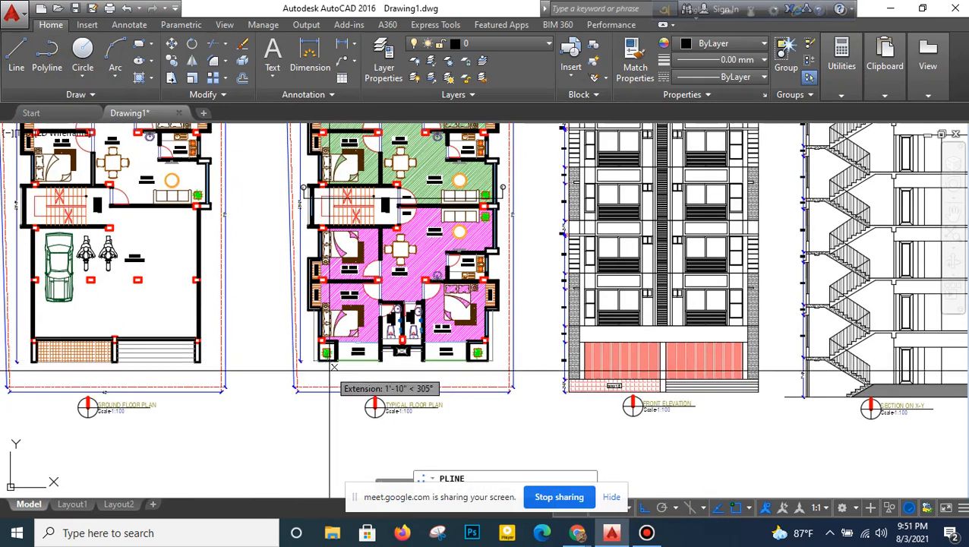
{"action": "scroll", "coordinate": [325, 372], "scroll_direction": "up", "scroll_amount": 3}
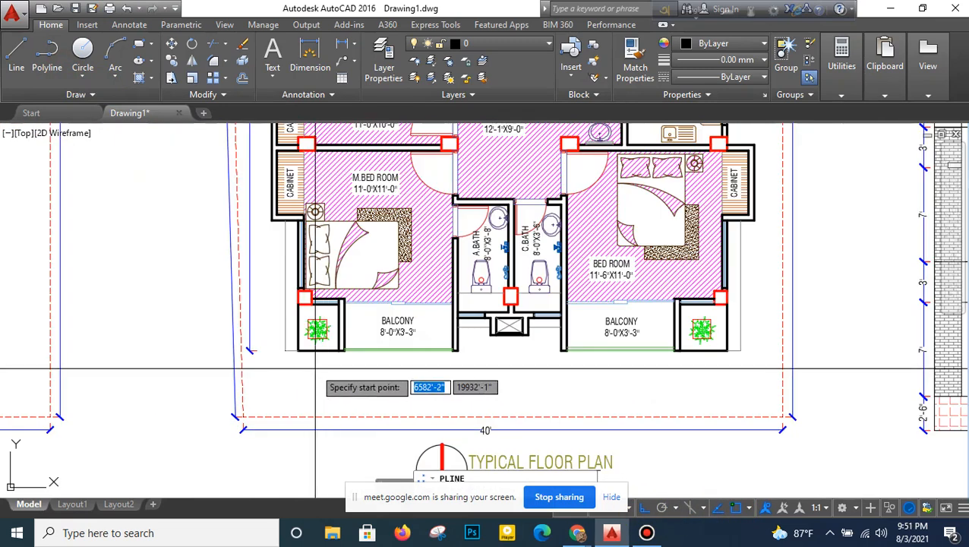
{"action": "scroll", "coordinate": [314, 357], "scroll_direction": "up", "scroll_amount": 4}
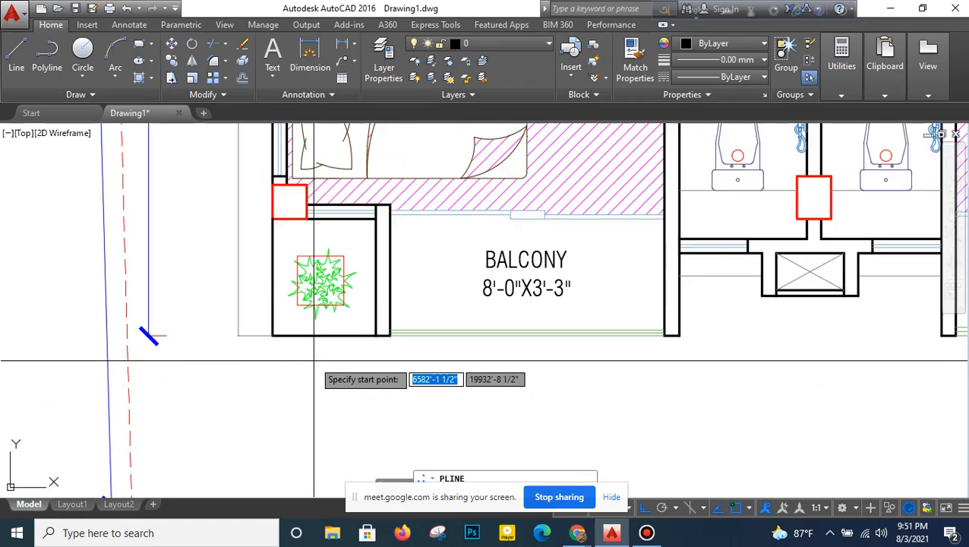
{"action": "left_click", "coordinate": [271, 335]}
{"action": "scroll", "coordinate": [422, 334], "scroll_direction": "up", "scroll_amount": 3}
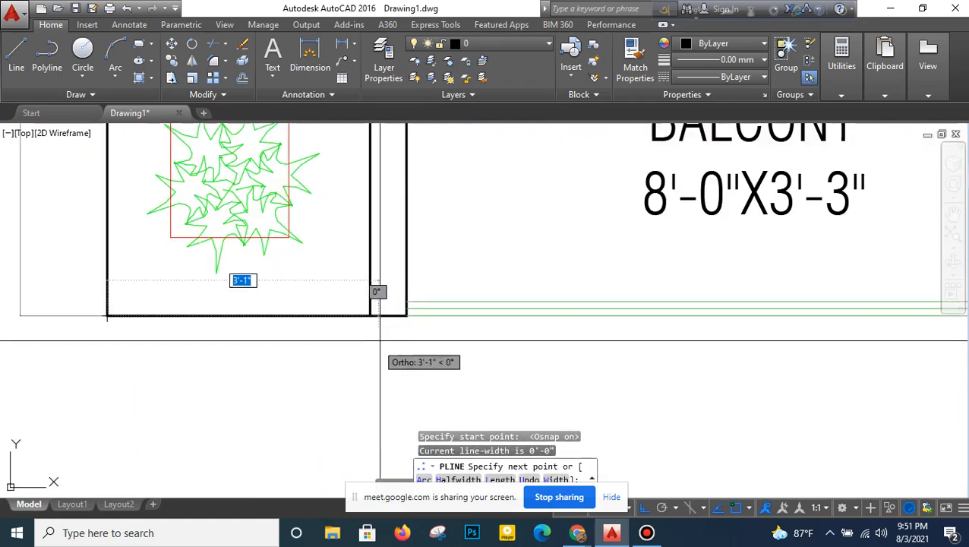
{"action": "scroll", "coordinate": [465, 339], "scroll_direction": "down", "scroll_amount": 2}
{"action": "left_click", "coordinate": [645, 507]}
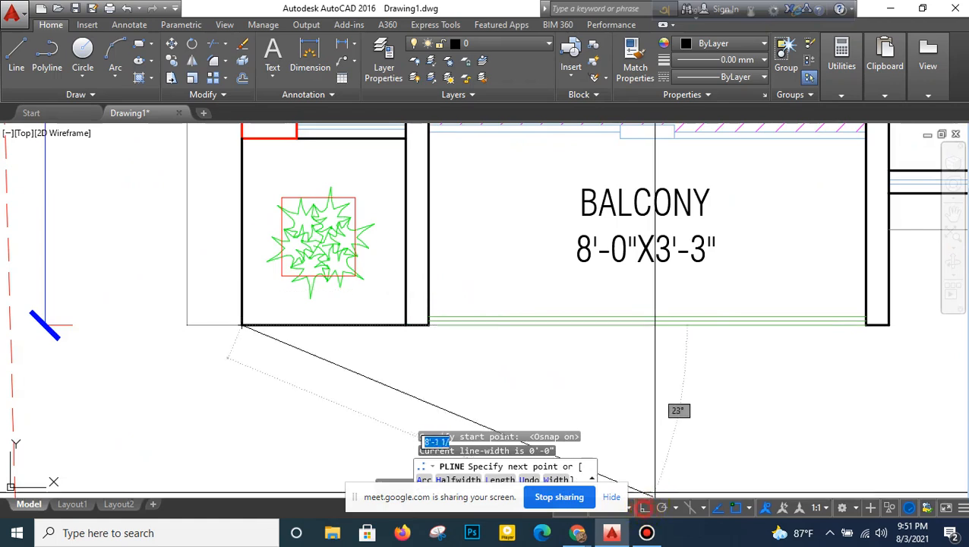
{"action": "middle_click_drag", "start_coordinate": [733, 387], "coordinate": [454, 383]}
{"action": "middle_click_drag", "start_coordinate": [689, 361], "coordinate": [450, 342]}
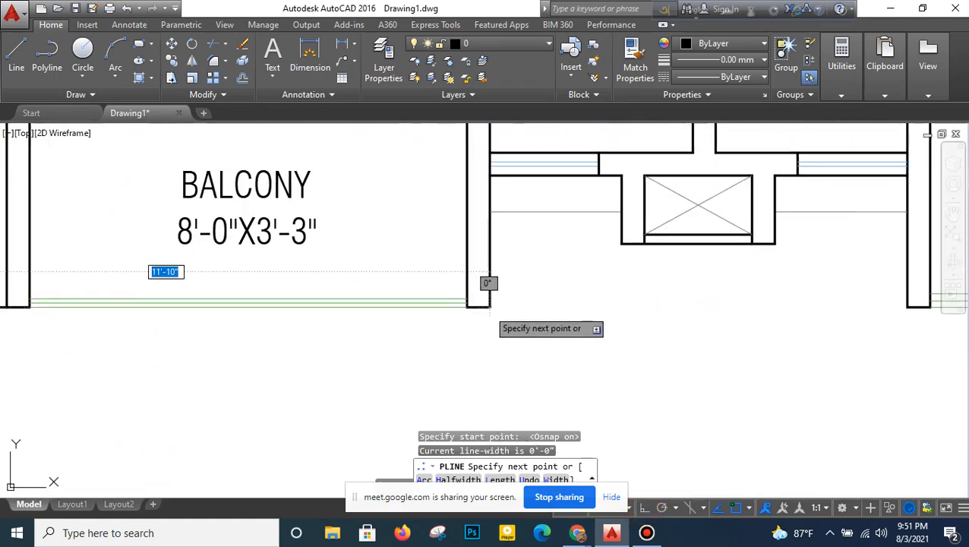
{"action": "left_click", "coordinate": [490, 307]}
- Continue the polyline along the balcony side wall and the A.Bath outer wall, turning down to the lower duct's outer corner
{"action": "middle_click_drag", "start_coordinate": [490, 227], "coordinate": [469, 302]}
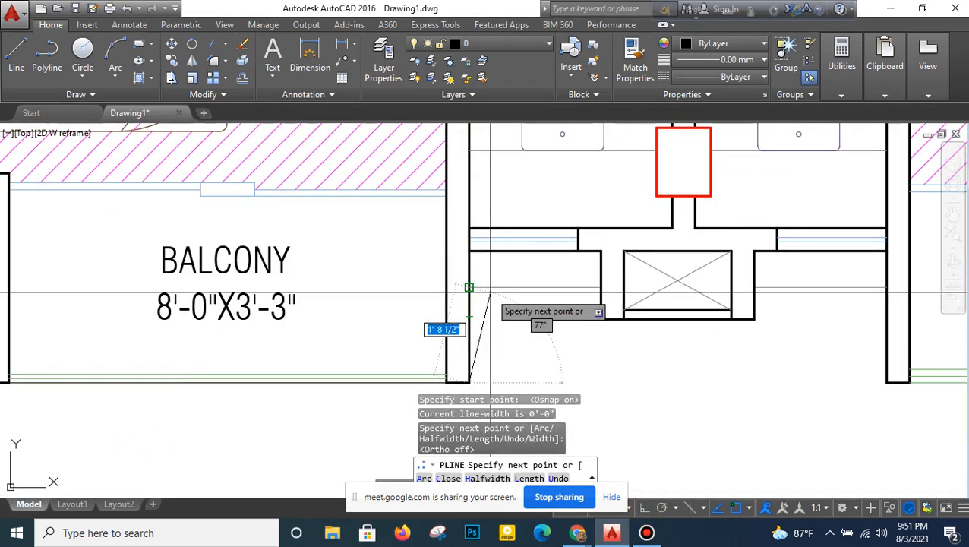
{"action": "scroll", "coordinate": [520, 281], "scroll_direction": "up", "scroll_amount": 2}
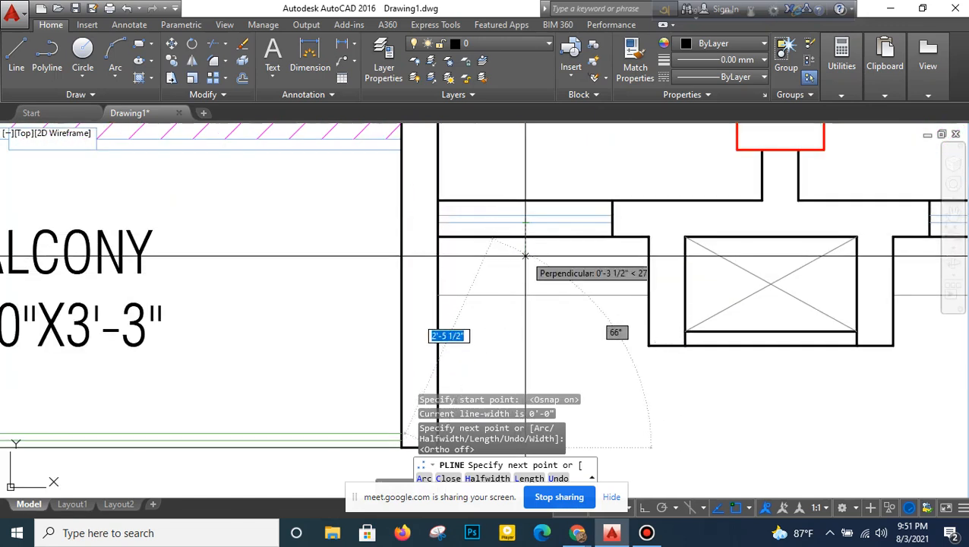
{"action": "scroll", "coordinate": [525, 256], "scroll_direction": "down", "scroll_amount": 1}
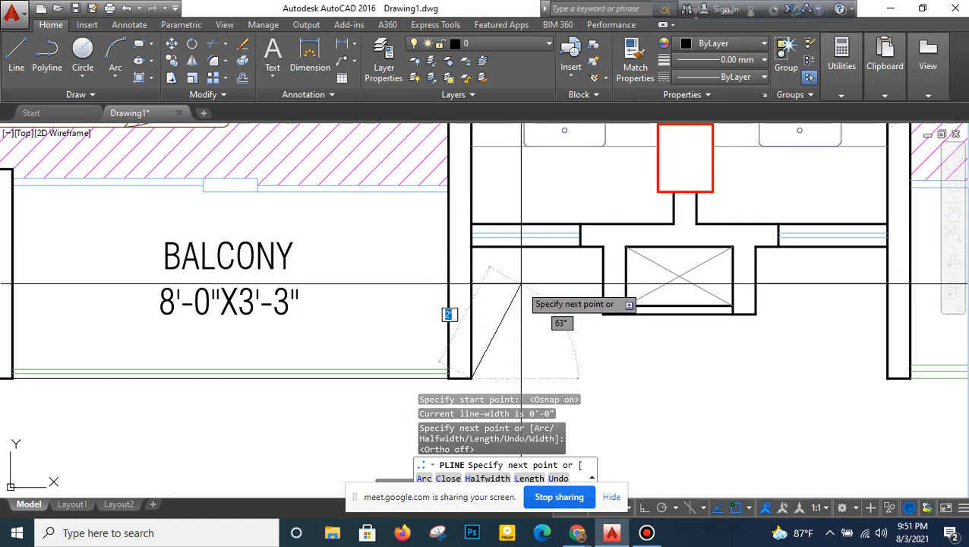
{"action": "left_click", "coordinate": [471, 247]}
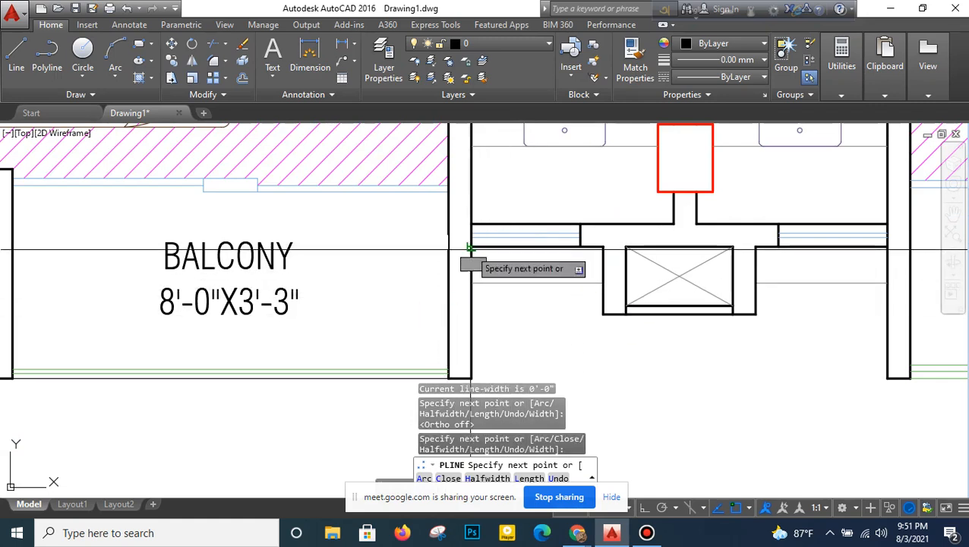
{"action": "left_click", "coordinate": [600, 247]}
{"action": "middle_click_drag", "start_coordinate": [715, 281], "coordinate": [587, 298]}
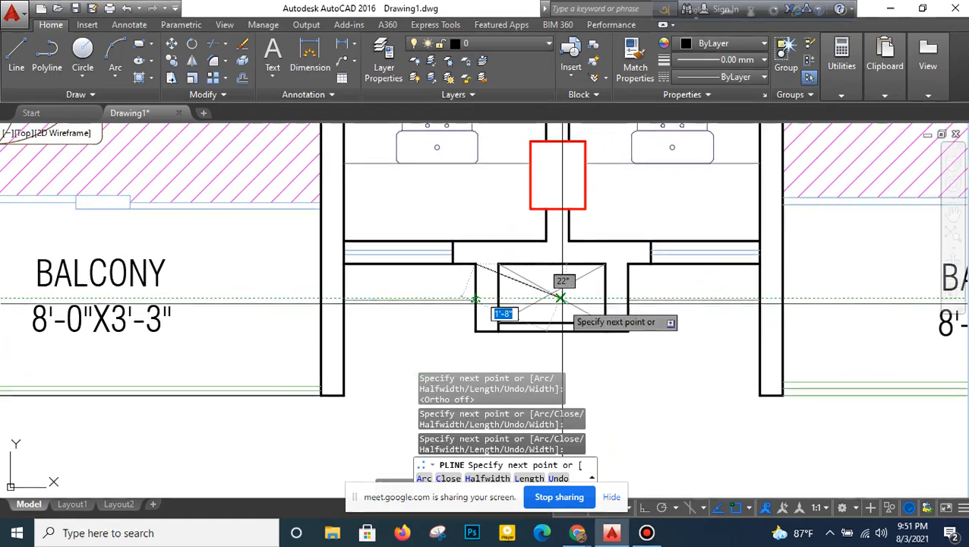
{"action": "left_click", "coordinate": [476, 331]}
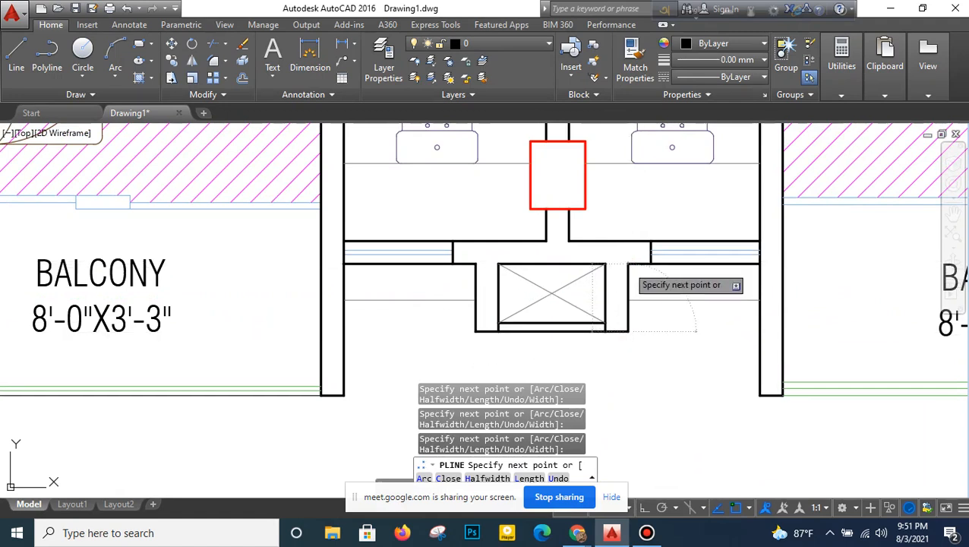
- Trace the polyline around the duct's other side, along the C.Bath outer wall and out to the lower-right balcony's wall corner
{"action": "mouse_move", "coordinate": [686, 296]}
{"action": "middle_mouse_down"}
{"action": "mouse_move", "coordinate": [600, 303]}
{"action": "mouse_move", "coordinate": [619, 296]}
{"action": "middle_mouse_up"}
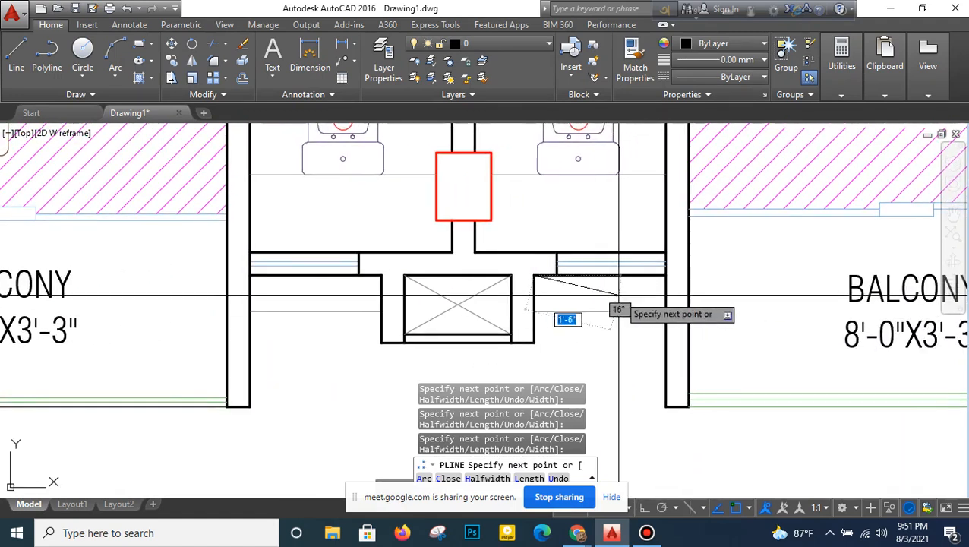
{"action": "left_click", "coordinate": [665, 275]}
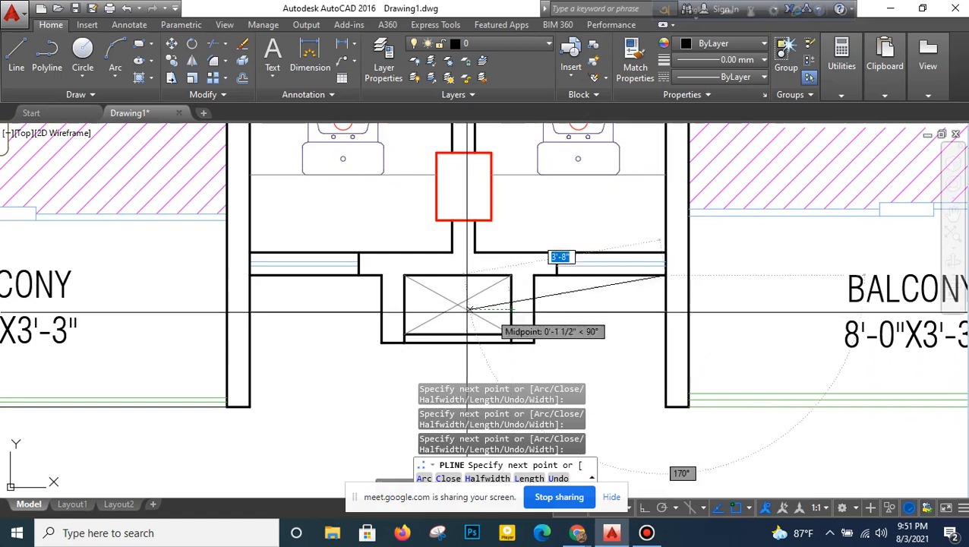
{"action": "middle_click_drag", "start_coordinate": [646, 383], "coordinate": [499, 330]}
{"action": "left_click", "coordinate": [520, 354]}
- Extend the polyline along the lower-right balcony to the planter's outer corner and up the bedroom wall to the cabinet's outer corner
{"action": "middle_click_drag", "start_coordinate": [709, 352], "coordinate": [435, 344]}
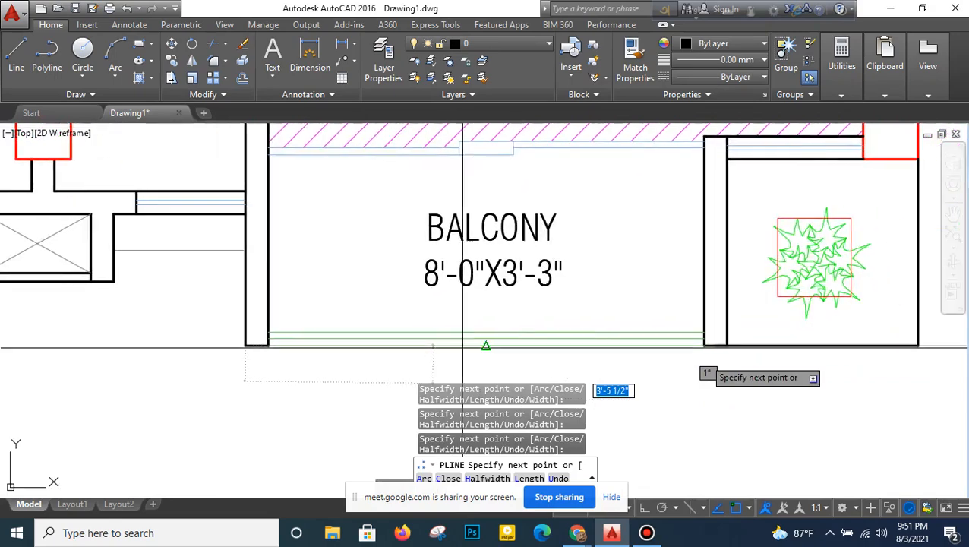
{"action": "middle_click_drag", "start_coordinate": [753, 350], "coordinate": [569, 365]}
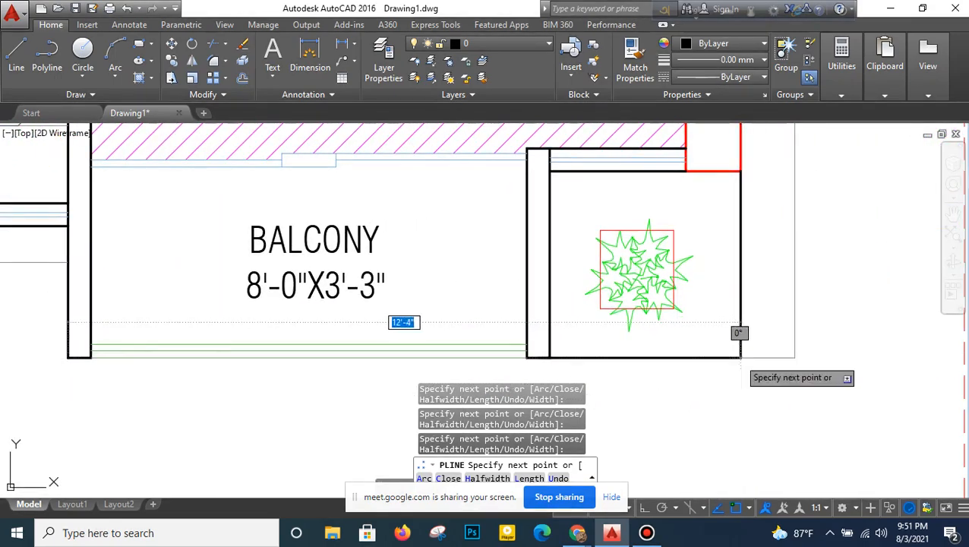
{"action": "scroll", "coordinate": [701, 290], "scroll_direction": "down", "scroll_amount": 2}
{"action": "scroll", "coordinate": [702, 289], "scroll_direction": "down", "scroll_amount": 6}
{"action": "scroll", "coordinate": [707, 228], "scroll_direction": "up", "scroll_amount": 6}
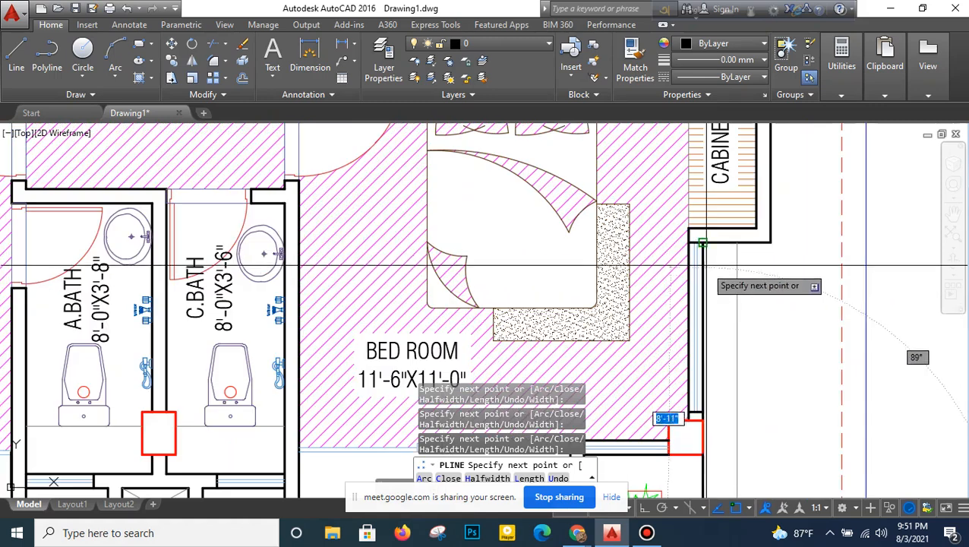
{"action": "left_click", "coordinate": [773, 243]}
- Trace the polyline around the lower-right cabinet and up the kitchen wall, around the stepped projection to the drawing room's outer wall
{"action": "middle_click_drag", "start_coordinate": [743, 177], "coordinate": [673, 368]}
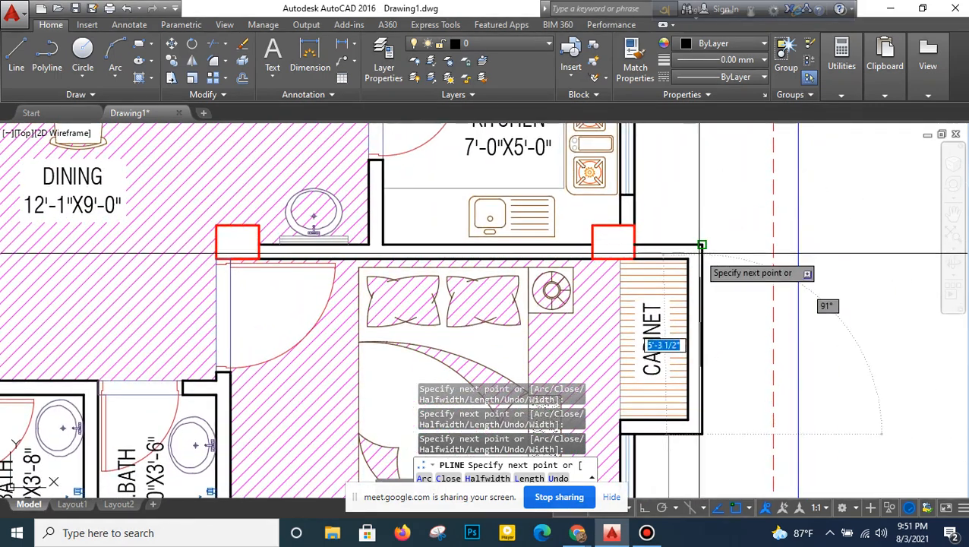
{"action": "left_click", "coordinate": [633, 246]}
{"action": "scroll", "coordinate": [635, 177], "scroll_direction": "down", "scroll_amount": 2}
{"action": "middle_click_drag", "start_coordinate": [640, 186], "coordinate": [646, 376]}
{"action": "scroll", "coordinate": [644, 312], "scroll_direction": "up", "scroll_amount": 4}
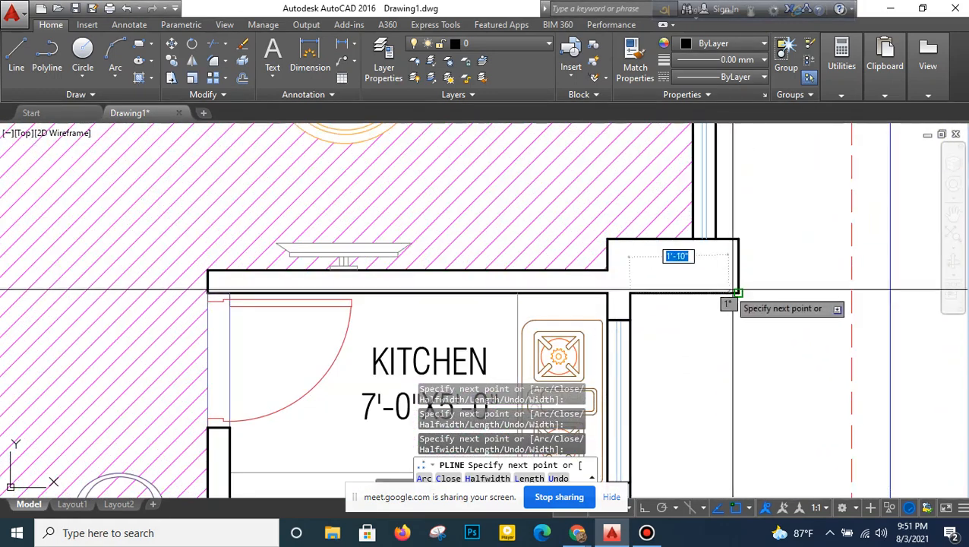
{"action": "left_click", "coordinate": [716, 238]}
- Continue the polyline up the Unit-2 drawing room wall and around the wall projection between Unit-2 and Unit-1
{"action": "scroll", "coordinate": [723, 207], "scroll_direction": "down", "scroll_amount": 2}
{"action": "middle_click_drag", "start_coordinate": [724, 193], "coordinate": [689, 414]}
{"action": "middle_click_drag", "start_coordinate": [686, 228], "coordinate": [680, 333]}
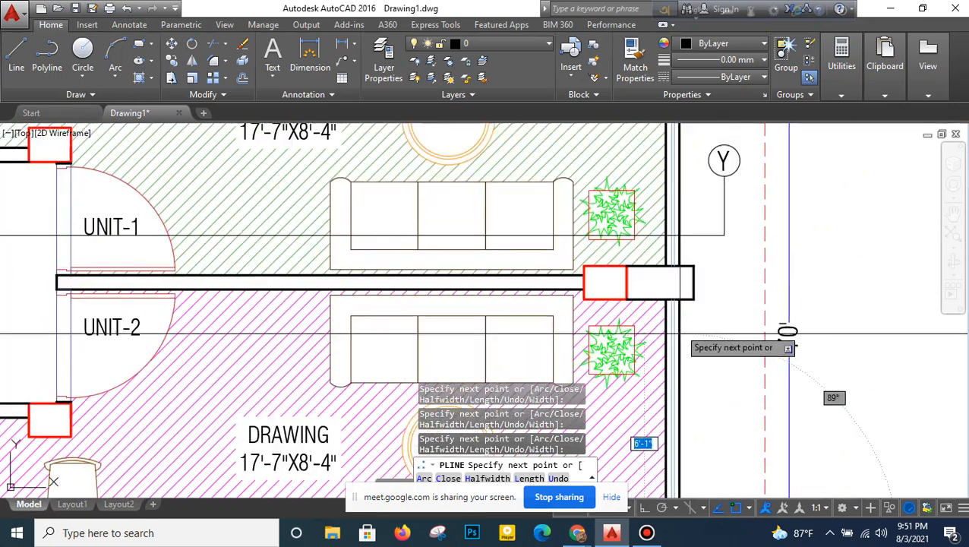
{"action": "scroll", "coordinate": [680, 296], "scroll_direction": "up", "scroll_amount": 2}
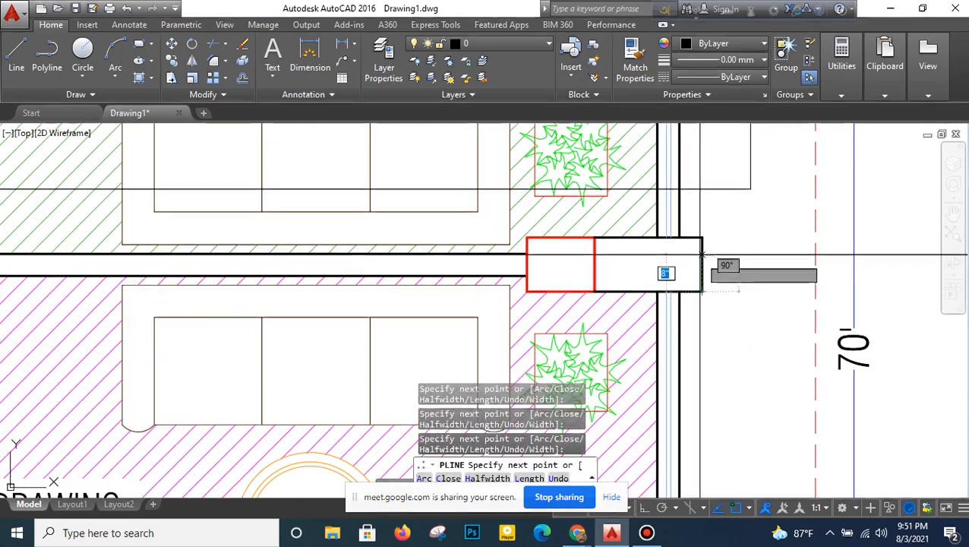
{"action": "left_click", "coordinate": [680, 237]}
- Trace the polyline up the Unit-1 drawing room wall, around the kitchen projection and along the kitchen wall to the upper-right cabinet's outer corner
{"action": "middle_click_drag", "start_coordinate": [685, 203], "coordinate": [655, 465]}
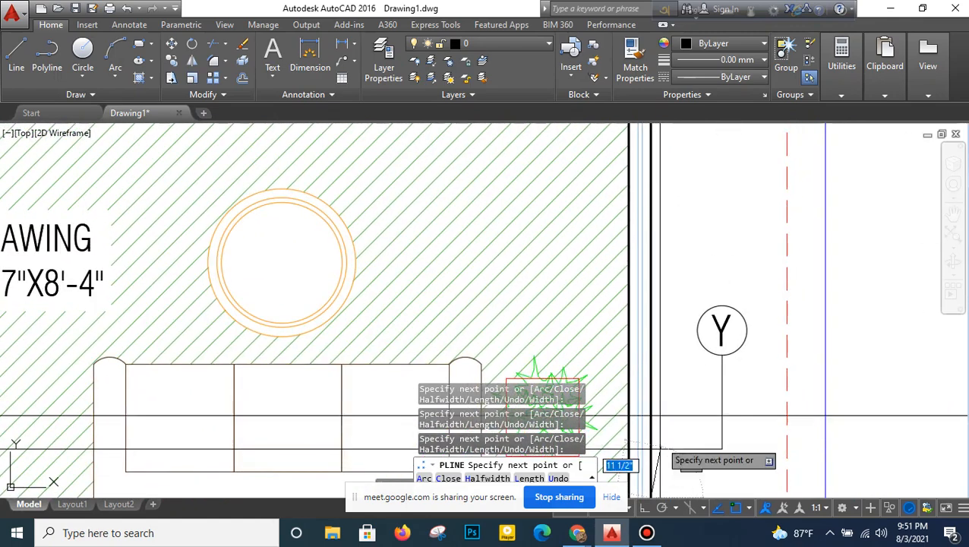
{"action": "scroll", "coordinate": [657, 211], "scroll_direction": "down", "scroll_amount": 2}
{"action": "middle_click_drag", "start_coordinate": [656, 211], "coordinate": [674, 409]}
{"action": "scroll", "coordinate": [679, 359], "scroll_direction": "up", "scroll_amount": 2}
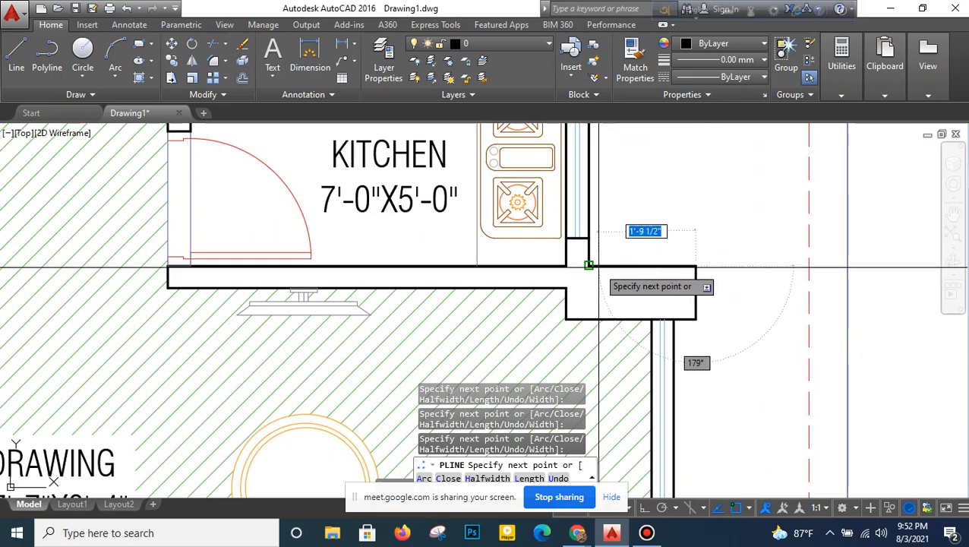
{"action": "middle_click_drag", "start_coordinate": [620, 202], "coordinate": [611, 466]}
{"action": "left_click", "coordinate": [580, 263]}
{"action": "left_click", "coordinate": [629, 263]}
{"action": "left_click", "coordinate": [687, 263]}
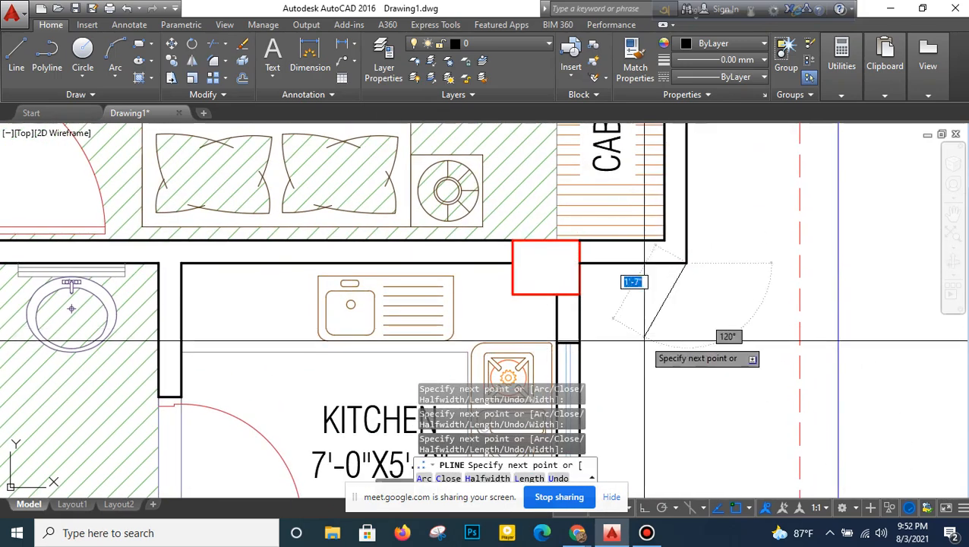
- Extend the polyline around the upper-right cabinet and up the bedroom wall to the outer corner of the upper-right balcony's planter
{"action": "scroll", "coordinate": [646, 340], "scroll_direction": "down", "scroll_amount": 2}
{"action": "middle_click_drag", "start_coordinate": [656, 284], "coordinate": [664, 466]}
{"action": "scroll", "coordinate": [663, 297], "scroll_direction": "up", "scroll_amount": 2}
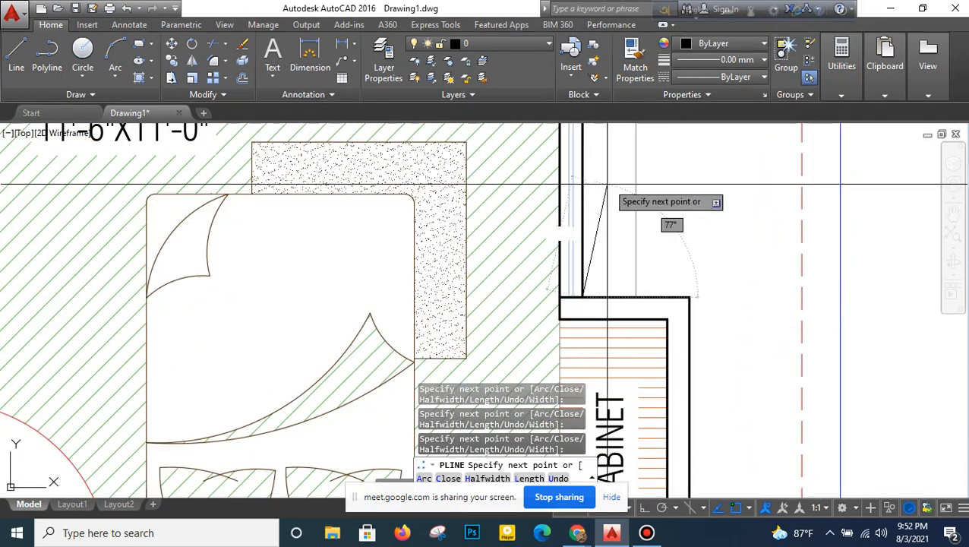
{"action": "middle_click_drag", "start_coordinate": [609, 187], "coordinate": [628, 404]}
{"action": "middle_click_drag", "start_coordinate": [601, 160], "coordinate": [627, 320]}
{"action": "middle_click_drag", "start_coordinate": [623, 196], "coordinate": [629, 241]}
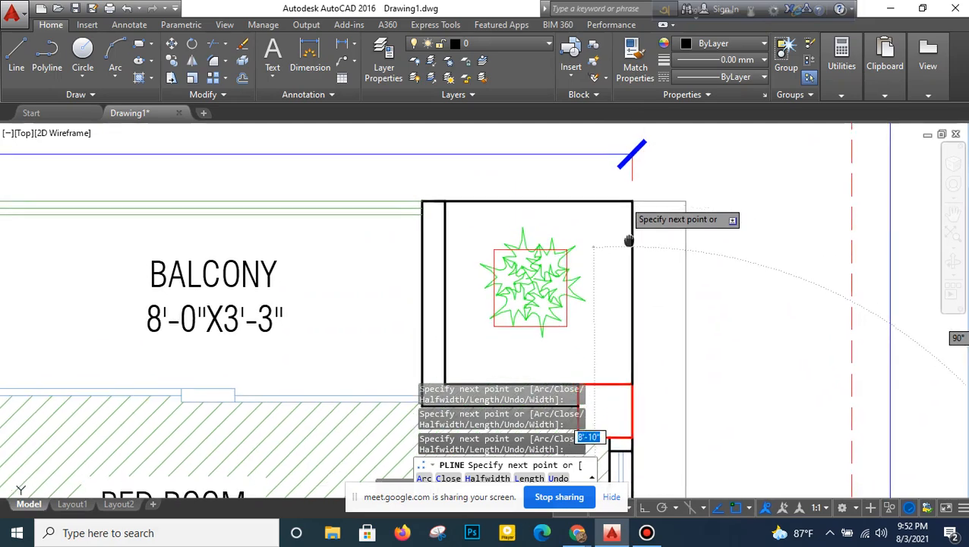
{"action": "left_click", "coordinate": [632, 201]}
- Trace the polyline along the upper-right balcony, into the bath wall recess, around the upper duct and out to the upper-left balcony's wall corner
{"action": "middle_click_drag", "start_coordinate": [375, 300], "coordinate": [735, 299]}
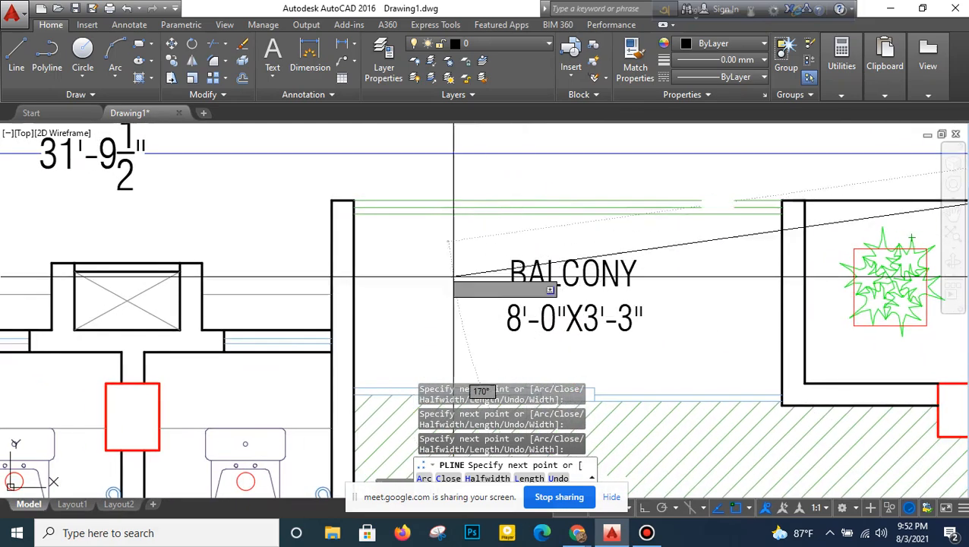
{"action": "left_click", "coordinate": [331, 199]}
{"action": "left_click", "coordinate": [331, 328]}
{"action": "middle_click_drag", "start_coordinate": [201, 330], "coordinate": [459, 339]}
{"action": "left_click", "coordinate": [459, 339]}
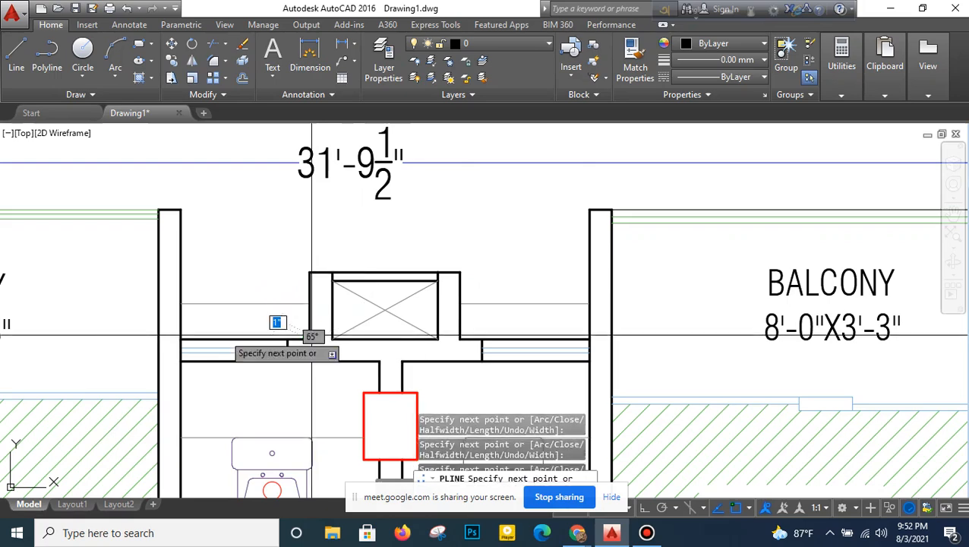
{"action": "left_click", "coordinate": [184, 214]}
- Continue the polyline along the upper-left balcony to the planter's outer corner and down the master bedroom wall to the cabinet's outer corner
{"action": "middle_click_drag", "start_coordinate": [184, 274], "coordinate": [694, 259]}
{"action": "middle_click_drag", "start_coordinate": [272, 246], "coordinate": [470, 247]}
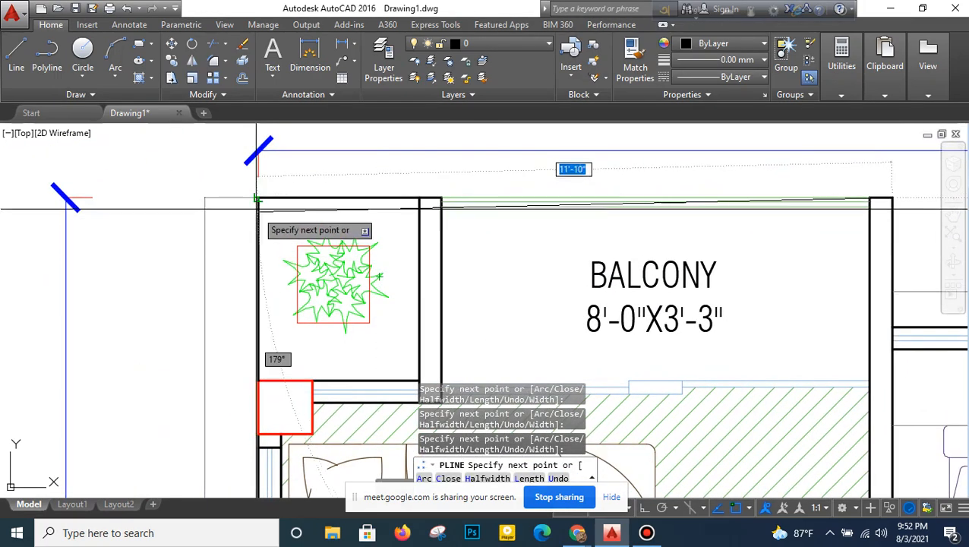
{"action": "middle_click_drag", "start_coordinate": [289, 314], "coordinate": [370, 53]}
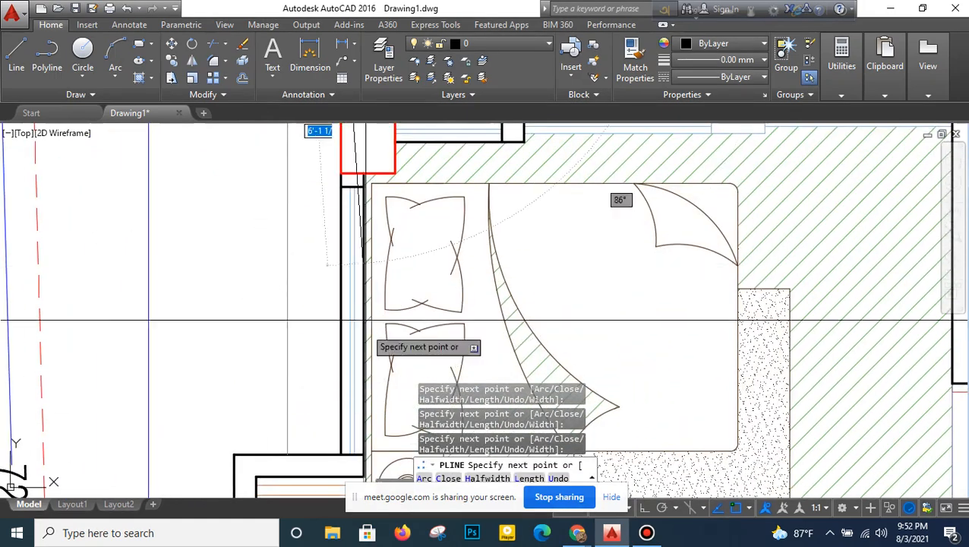
{"action": "middle_click_drag", "start_coordinate": [364, 320], "coordinate": [362, 176]}
{"action": "left_click", "coordinate": [231, 311]}
- Trace the polyline down around the left cabinets of Unit-1 and along the bedroom wall to the staircase wall's outer end
{"action": "middle_click_drag", "start_coordinate": [249, 405], "coordinate": [287, 127]}
{"action": "scroll", "coordinate": [297, 356], "scroll_direction": "down", "scroll_amount": 2}
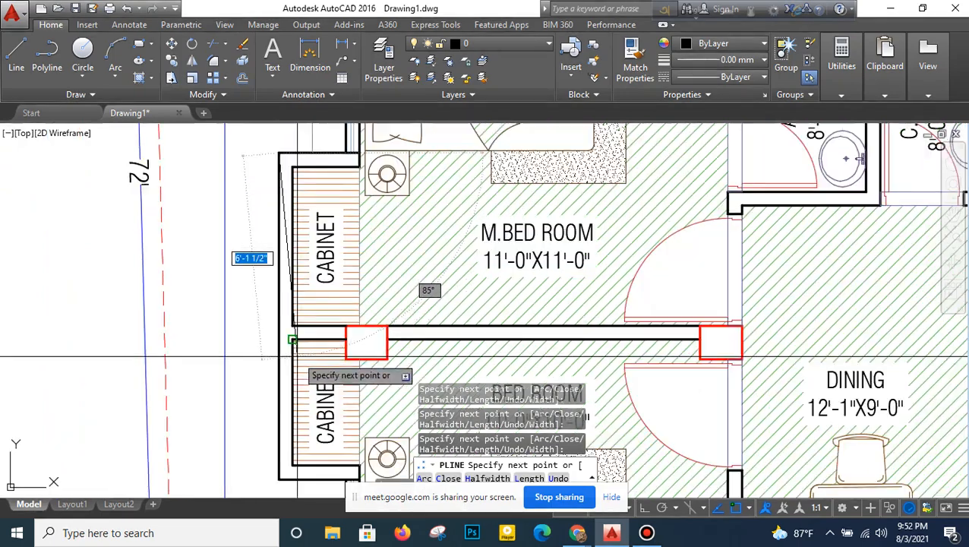
{"action": "middle_click_drag", "start_coordinate": [292, 356], "coordinate": [299, 213]}
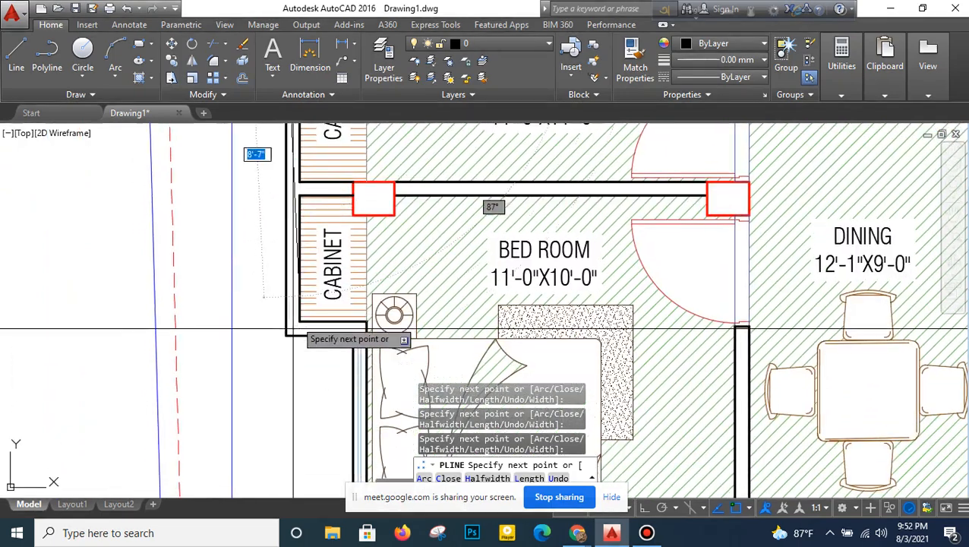
{"action": "left_click", "coordinate": [350, 334]}
{"action": "middle_click_drag", "start_coordinate": [331, 383], "coordinate": [351, 131]}
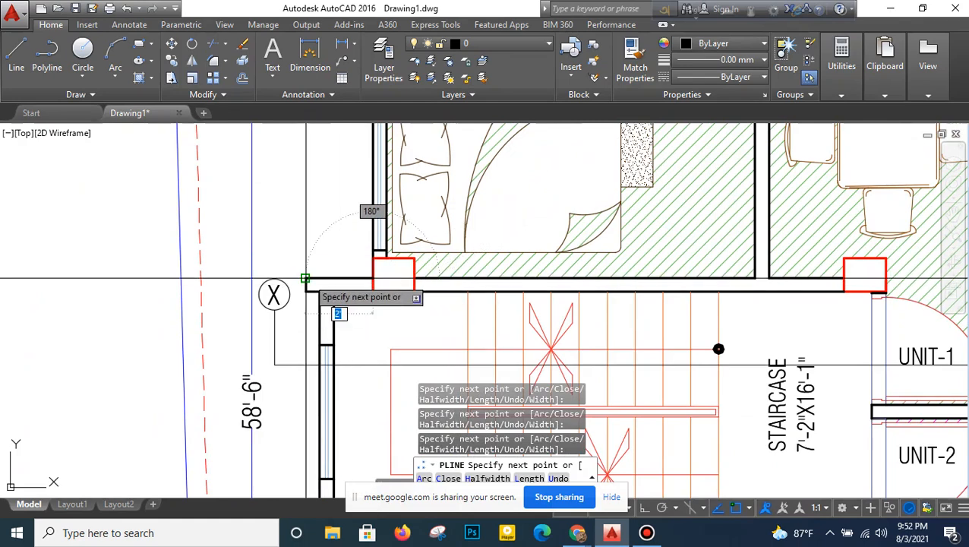
{"action": "scroll", "coordinate": [304, 279], "scroll_direction": "up", "scroll_amount": 4}
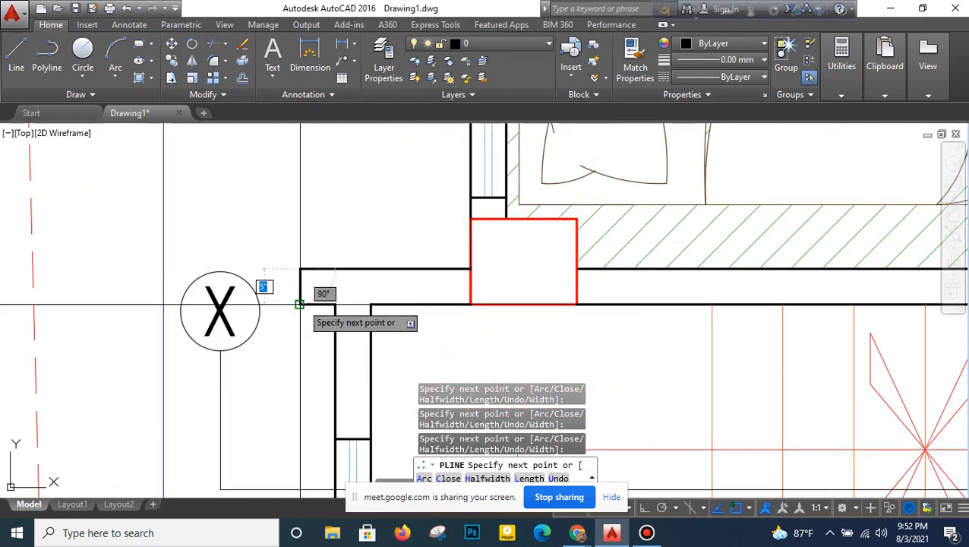
- Continue the polyline along the staircase's outer wall and around the projecting end of its Unit-2 side wall
{"action": "scroll", "coordinate": [315, 324], "scroll_direction": "down", "scroll_amount": 3}
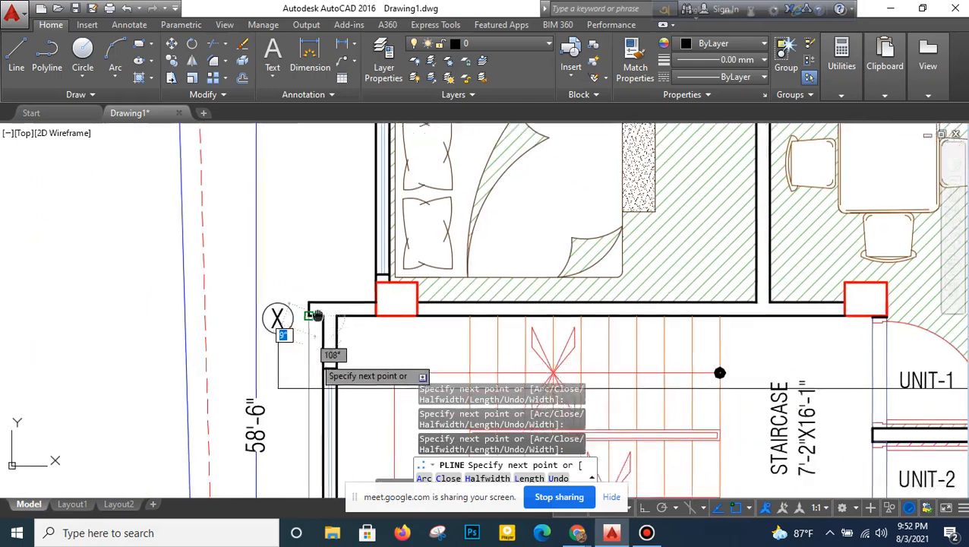
{"action": "scroll", "coordinate": [351, 337], "scroll_direction": "up", "scroll_amount": 4}
{"action": "left_click", "coordinate": [349, 337]}
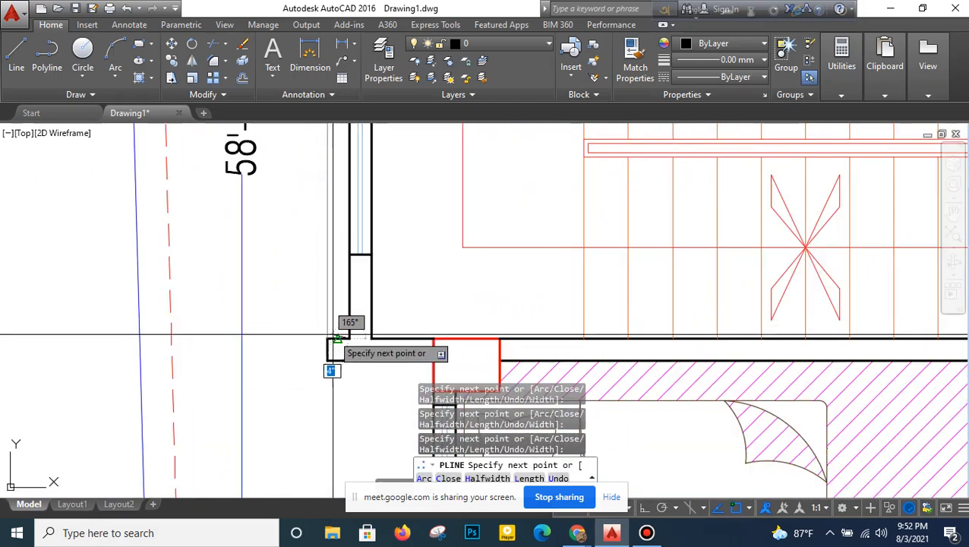
{"action": "left_click", "coordinate": [327, 360]}
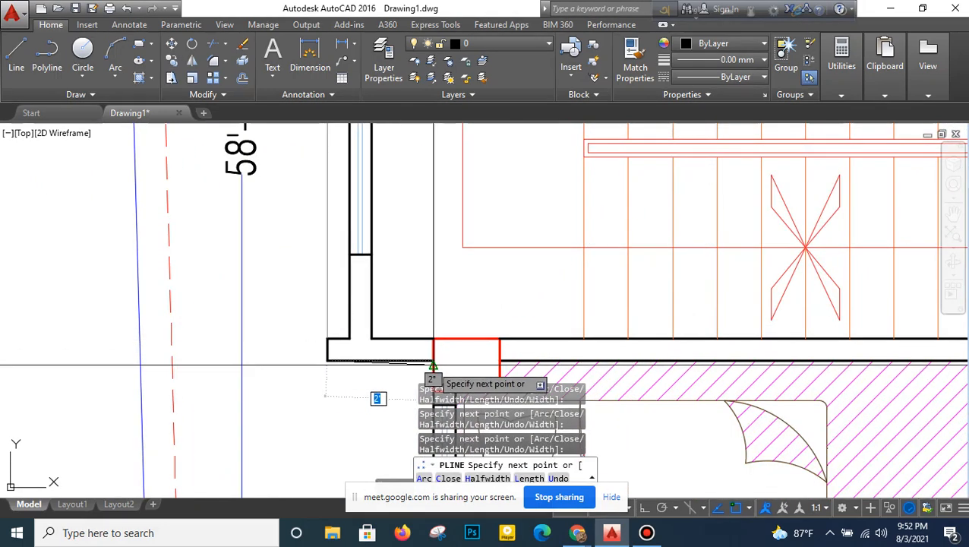
- Extend the polyline down the Unit-2 bedroom wall and around the cabinets to the master bedroom cabinet's lower outer corner
{"action": "scroll", "coordinate": [433, 360], "scroll_direction": "down", "scroll_amount": 3}
{"action": "scroll", "coordinate": [411, 282], "scroll_direction": "up", "scroll_amount": 4}
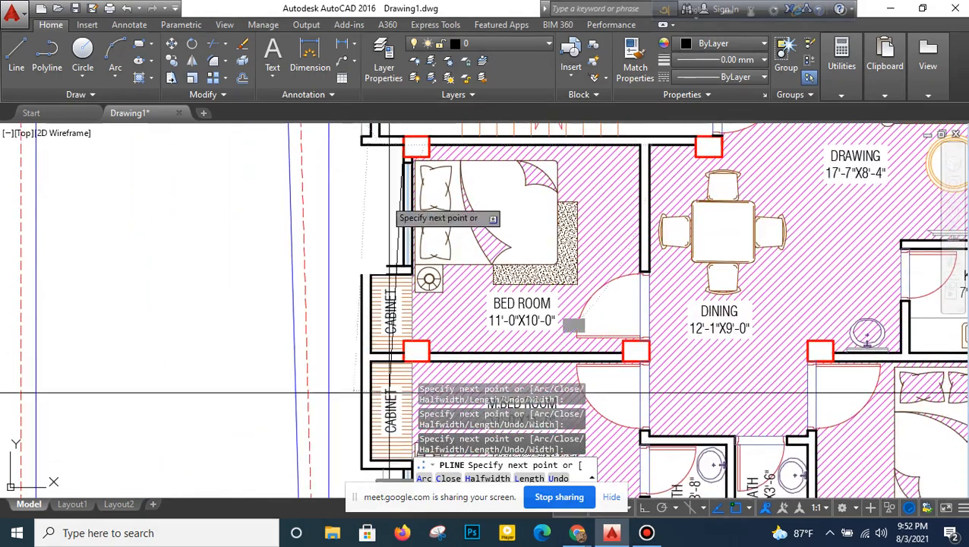
{"action": "left_click", "coordinate": [411, 281]}
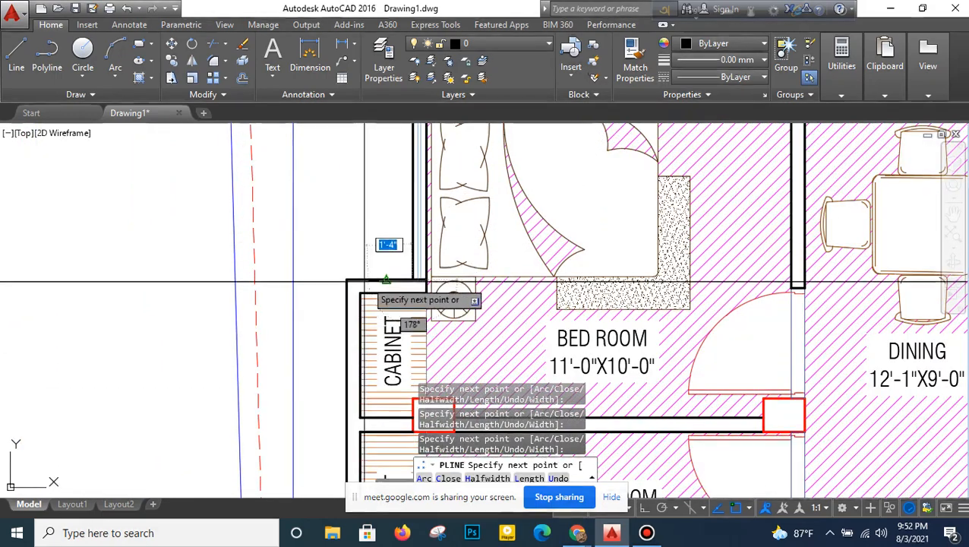
{"action": "left_click", "coordinate": [346, 279]}
{"action": "middle_click_drag", "start_coordinate": [332, 413], "coordinate": [335, 175]}
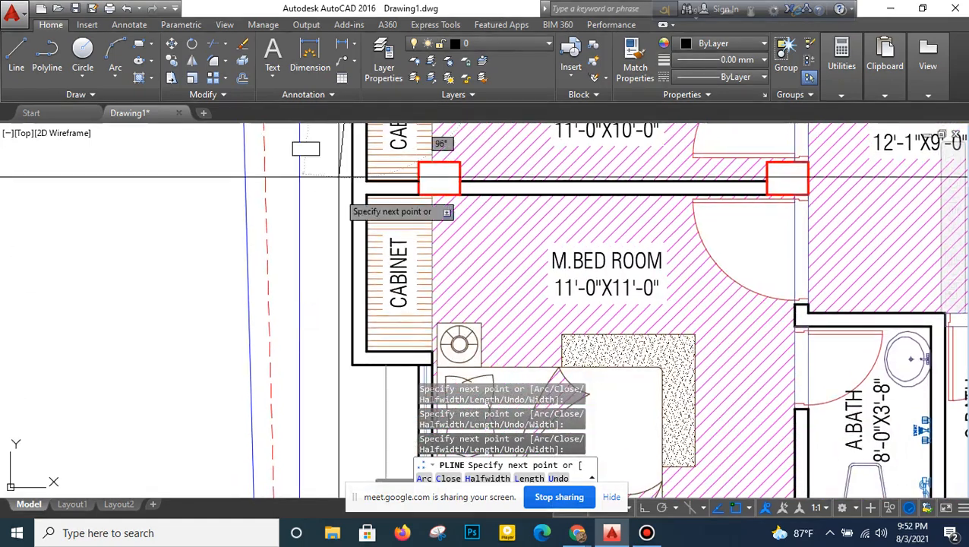
{"action": "left_click", "coordinate": [353, 364]}
- Trace the polyline down the master bedroom wall to the lower-left balcony planter's outer corner and finish the outline
{"action": "middle_click_drag", "start_coordinate": [380, 361], "coordinate": [385, 219]}
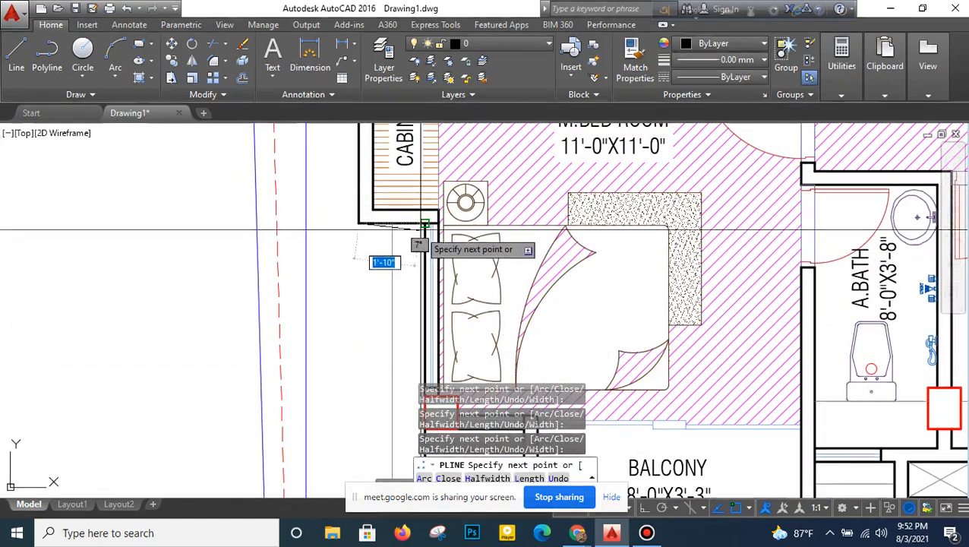
{"action": "left_click", "coordinate": [425, 224]}
{"action": "middle_click_drag", "start_coordinate": [409, 323], "coordinate": [400, 158]}
{"action": "middle_click_drag", "start_coordinate": [406, 299], "coordinate": [394, 213]}
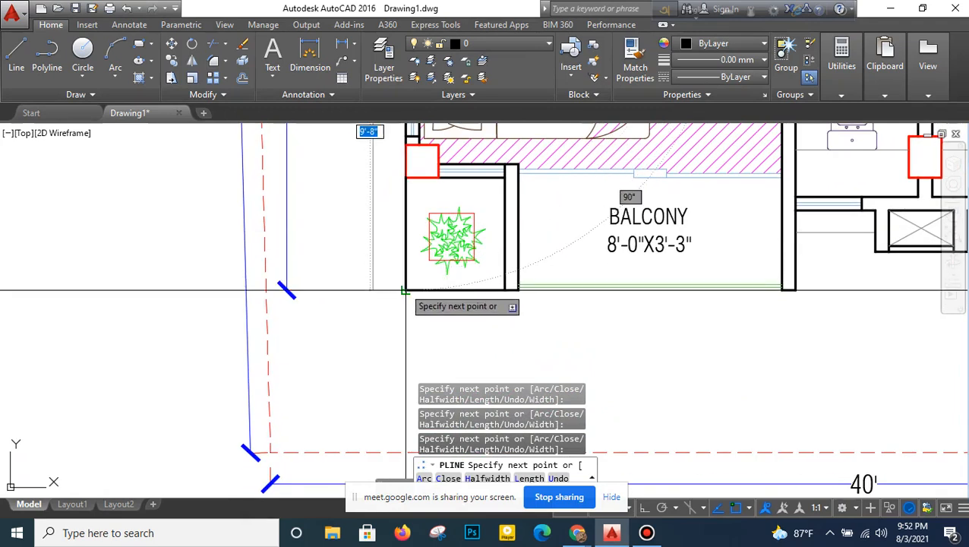
{"action": "left_click", "coordinate": [404, 289]}
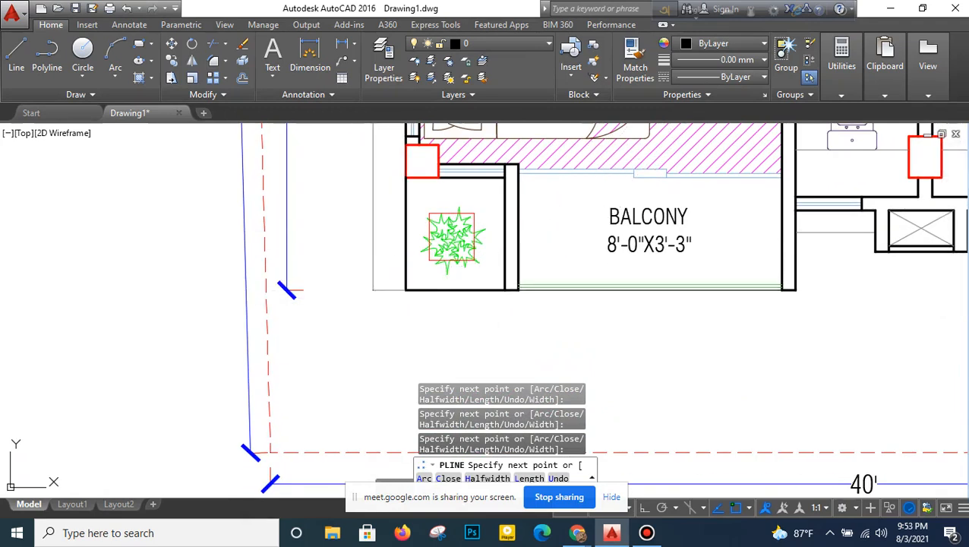
{"action": "key", "text": "Return"}
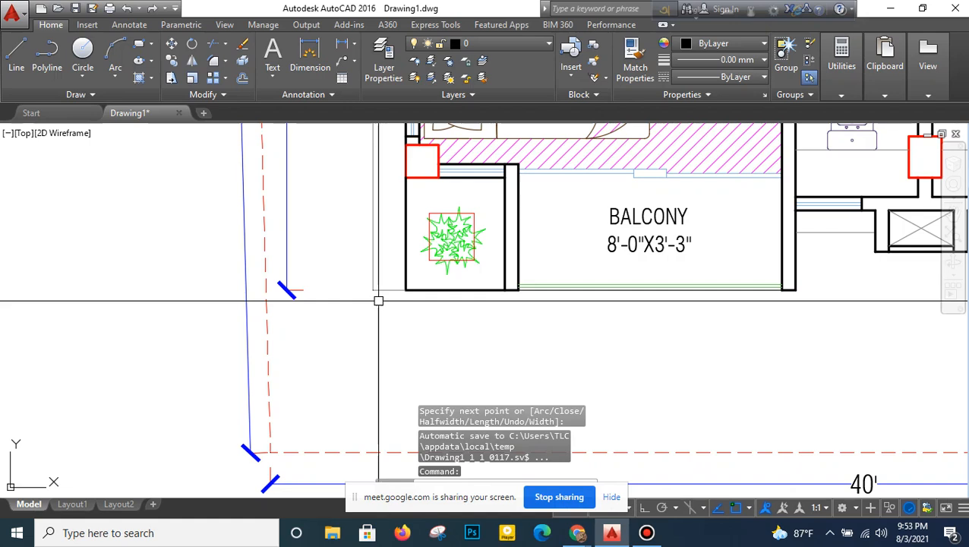
- Move the traced outline from the lower-left balcony column's outer corner to the matching column corner on grid 1 of the copied beam layout
{"action": "mouse_move", "coordinate": [401, 310]}
{"action": "middle_mouse_down"}
{"action": "mouse_move", "coordinate": [385, 332]}
{"action": "mouse_move", "coordinate": [385, 313]}
{"action": "middle_mouse_up"}
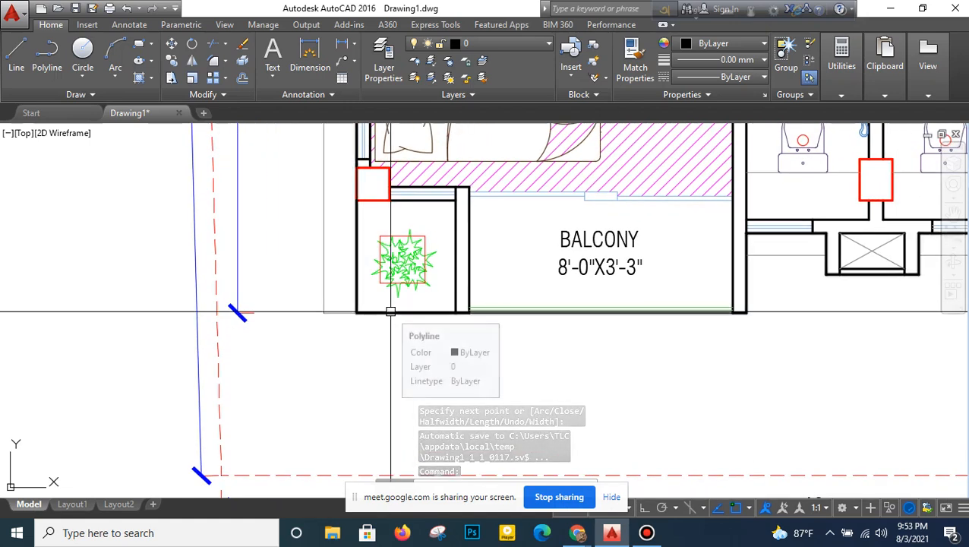
{"action": "left_click", "coordinate": [391, 311]}
{"action": "key", "text": "Return"}
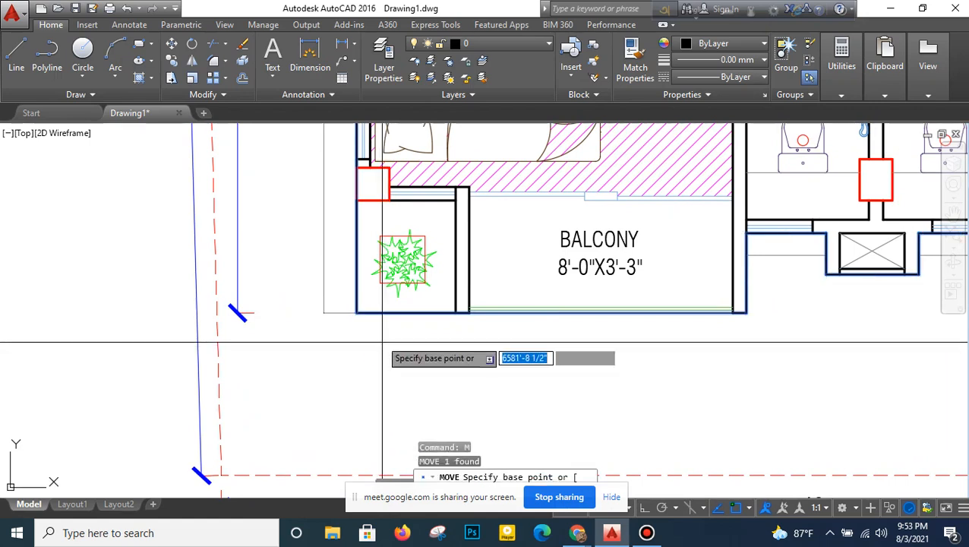
{"action": "middle_click_drag", "start_coordinate": [374, 222], "coordinate": [342, 257]}
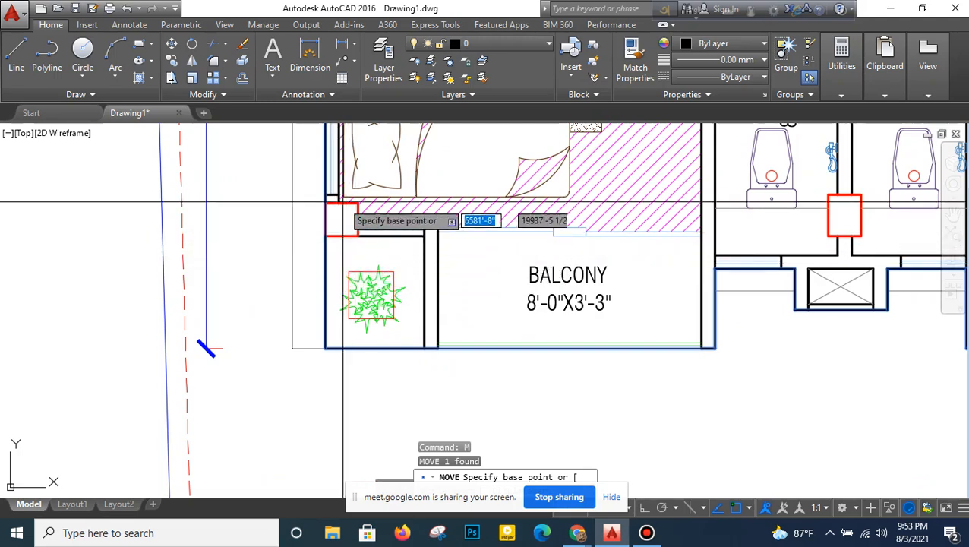
{"action": "left_click", "coordinate": [326, 236]}
{"action": "scroll", "coordinate": [292, 304], "scroll_direction": "up", "scroll_amount": 2}
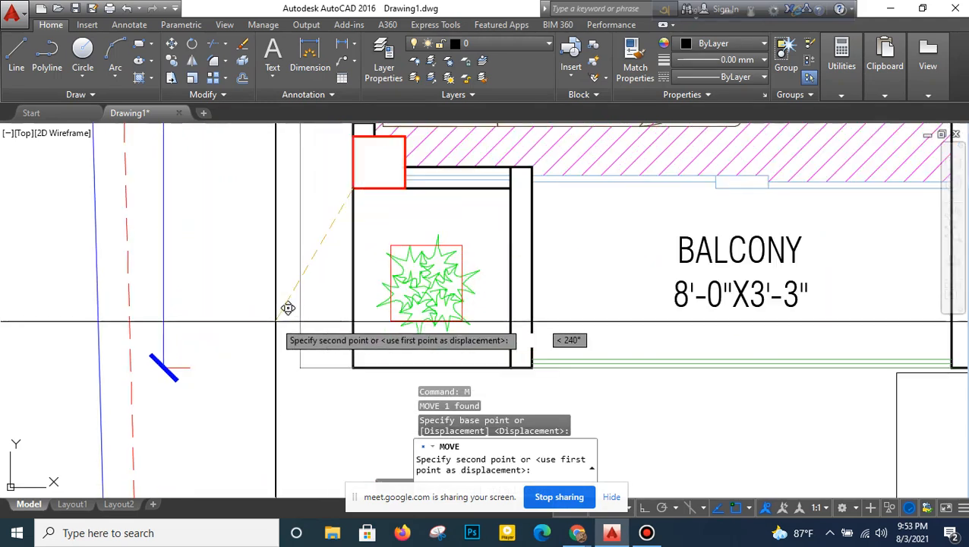
{"action": "scroll", "coordinate": [288, 306], "scroll_direction": "down", "scroll_amount": 5}
{"action": "scroll", "coordinate": [276, 319], "scroll_direction": "down", "scroll_amount": 7}
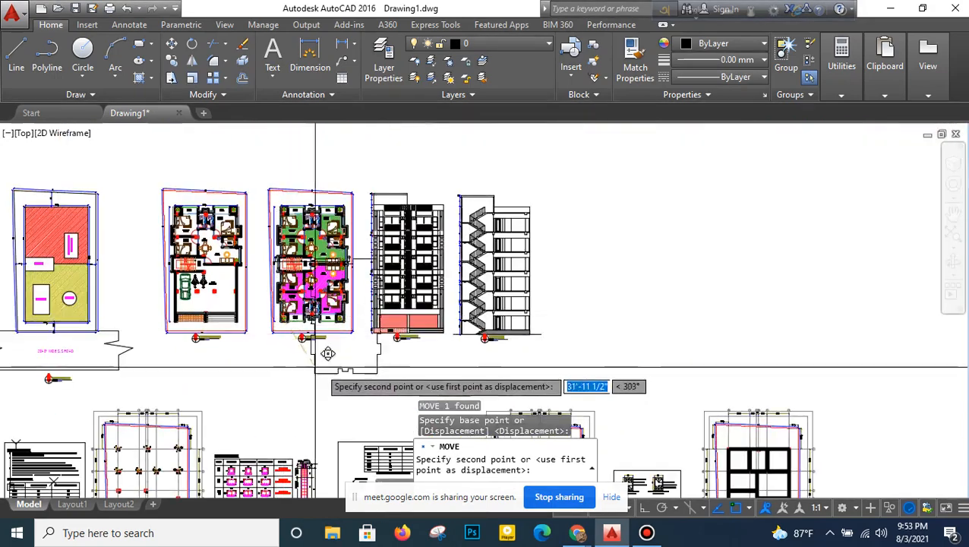
{"action": "middle_click_drag", "start_coordinate": [319, 379], "coordinate": [294, 225]}
{"action": "middle_click_drag", "start_coordinate": [819, 345], "coordinate": [508, 304]}
{"action": "scroll", "coordinate": [410, 326], "scroll_direction": "up", "scroll_amount": 8}
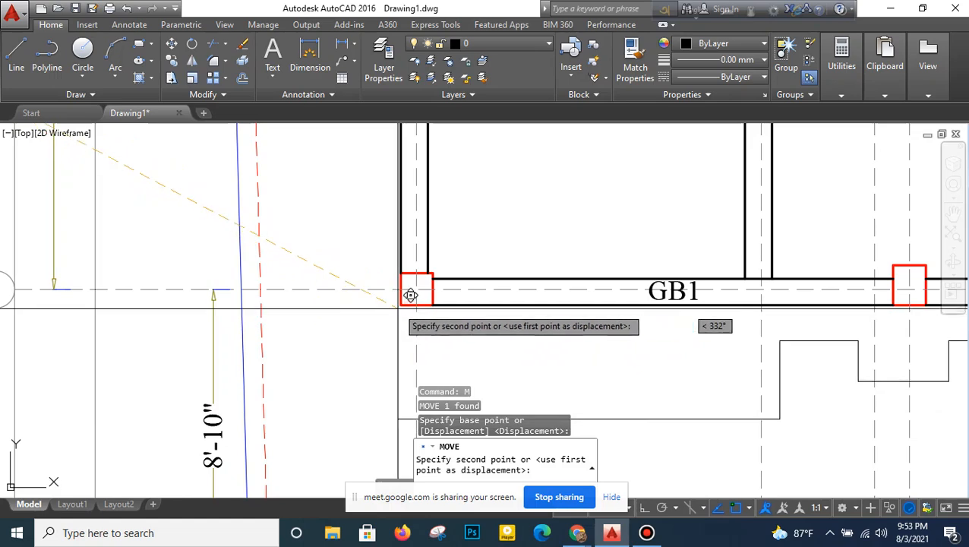
{"action": "left_click", "coordinate": [411, 293]}
- Change the moved outline polyline's color to red
{"action": "scroll", "coordinate": [460, 255], "scroll_direction": "down", "scroll_amount": 8}
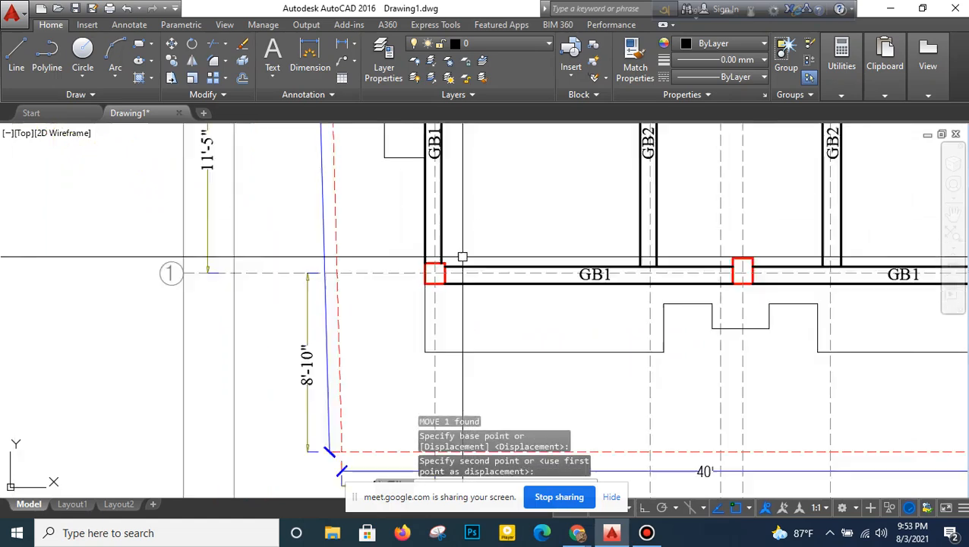
{"action": "scroll", "coordinate": [444, 320], "scroll_direction": "up", "scroll_amount": 1}
{"action": "scroll", "coordinate": [451, 302], "scroll_direction": "down", "scroll_amount": 2}
{"action": "scroll", "coordinate": [461, 208], "scroll_direction": "up", "scroll_amount": 5}
{"action": "left_click", "coordinate": [507, 184]}
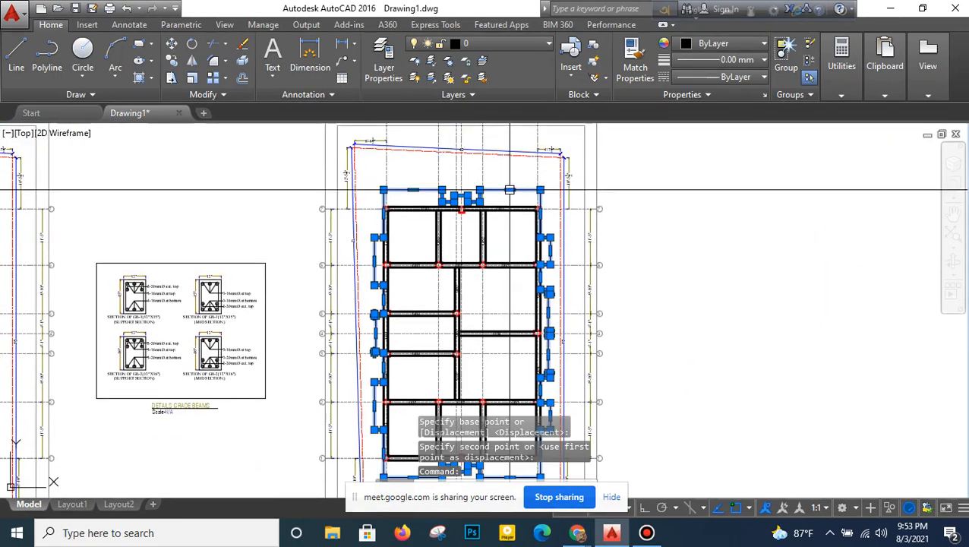
{"action": "left_click", "coordinate": [725, 44]}
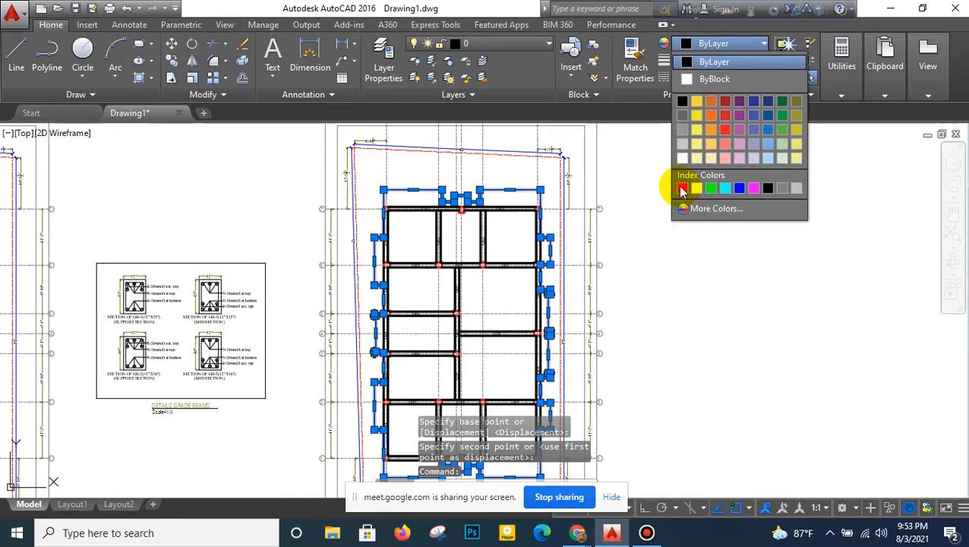
{"action": "left_click", "coordinate": [682, 190]}
{"action": "key", "text": "Escape"}
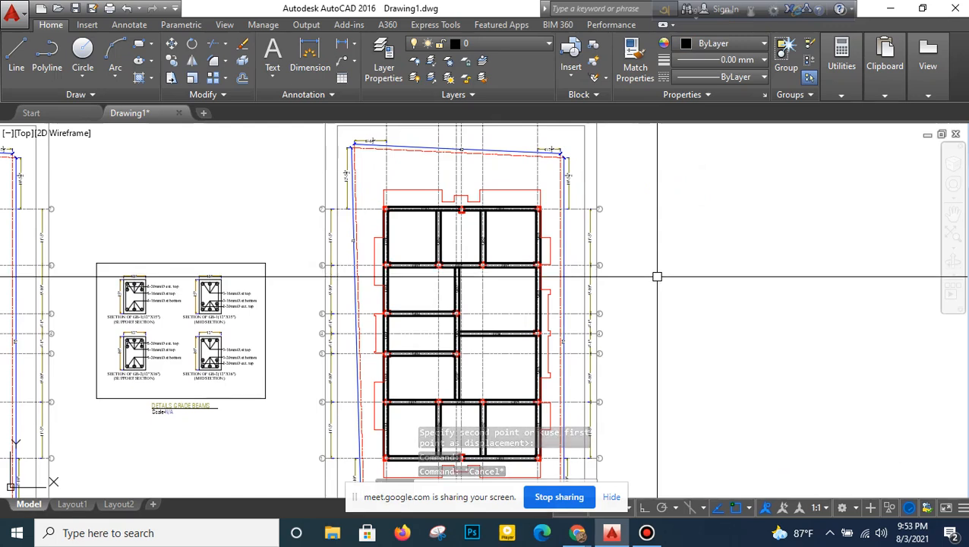
- Add a vertical linear dimension from the outline's lower-left corner to the grid 1 column's lower-left corner
{"action": "middle_click_drag", "start_coordinate": [629, 278], "coordinate": [631, 232]}
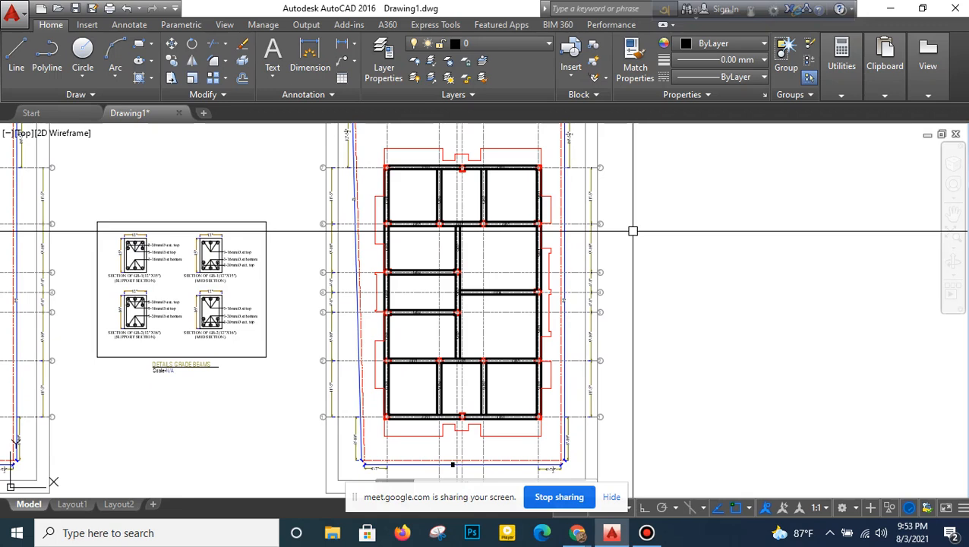
{"action": "left_click", "coordinate": [346, 45]}
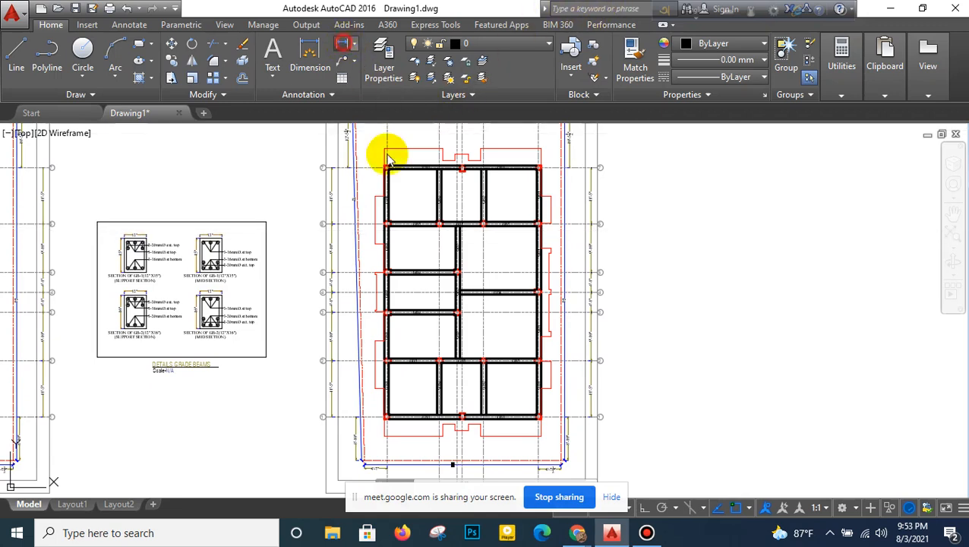
{"action": "scroll", "coordinate": [396, 439], "scroll_direction": "up", "scroll_amount": 4}
{"action": "scroll", "coordinate": [394, 439], "scroll_direction": "up", "scroll_amount": 4}
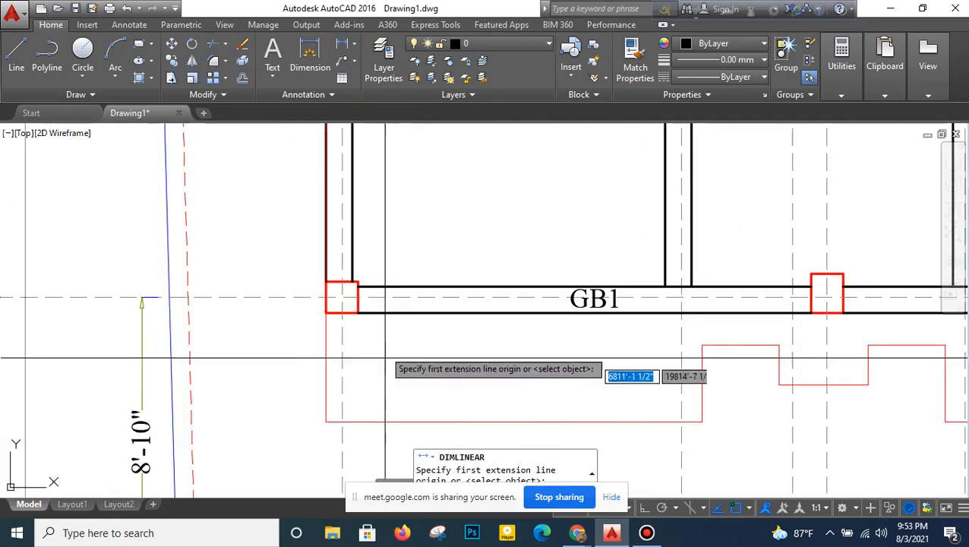
{"action": "left_click", "coordinate": [326, 421]}
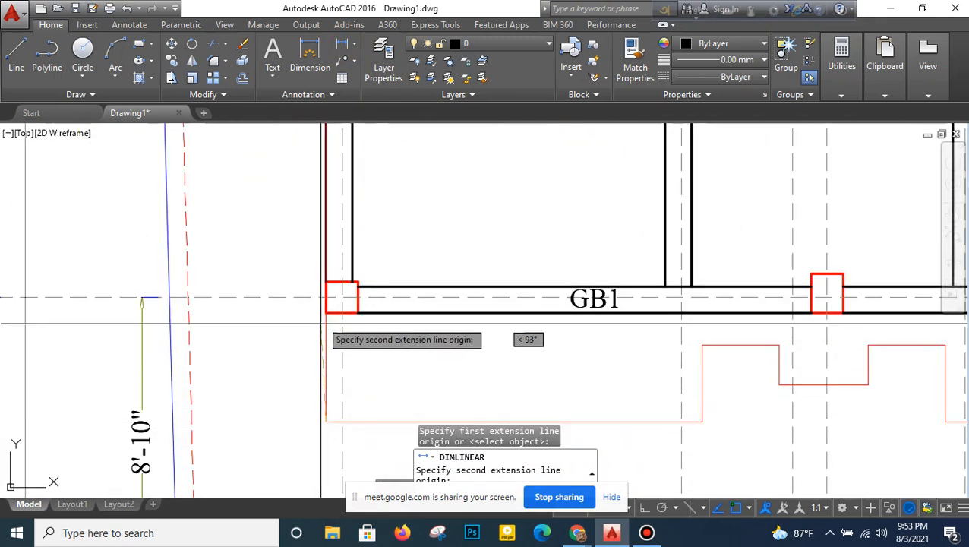
{"action": "left_click", "coordinate": [325, 312]}
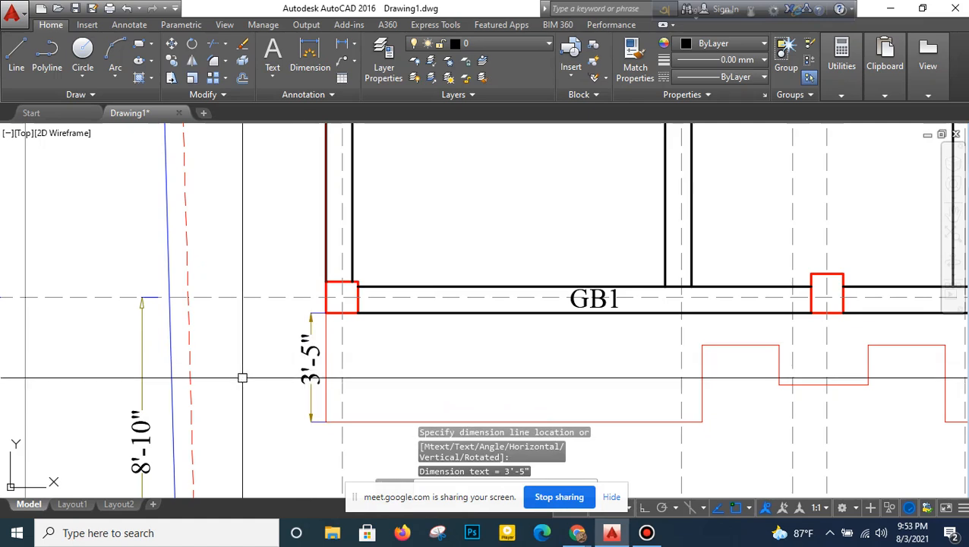
{"action": "left_click", "coordinate": [310, 365]}
- Erase the linear dimension between the outline's lower-left corner and the column
{"action": "left_click", "coordinate": [242, 49]}
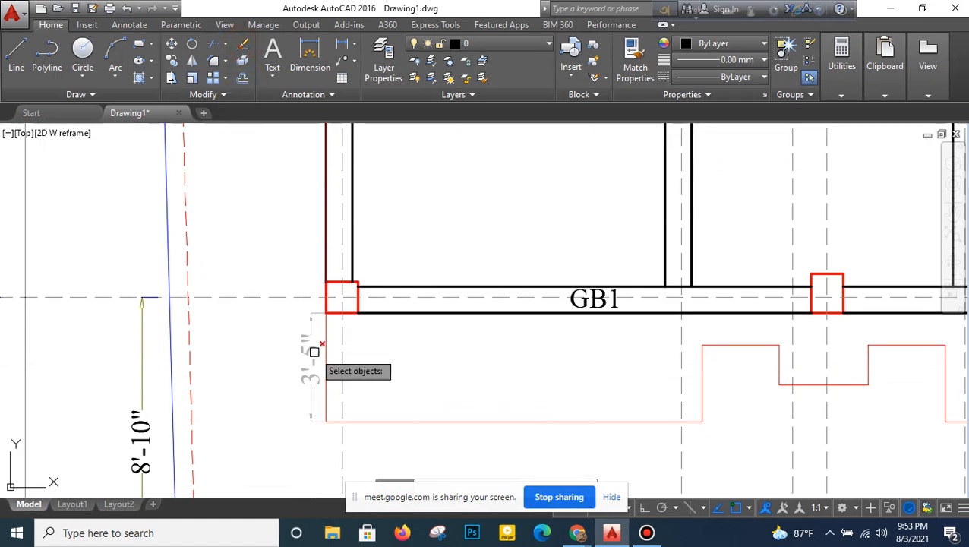
{"action": "scroll", "coordinate": [311, 353], "scroll_direction": "down", "scroll_amount": 4}
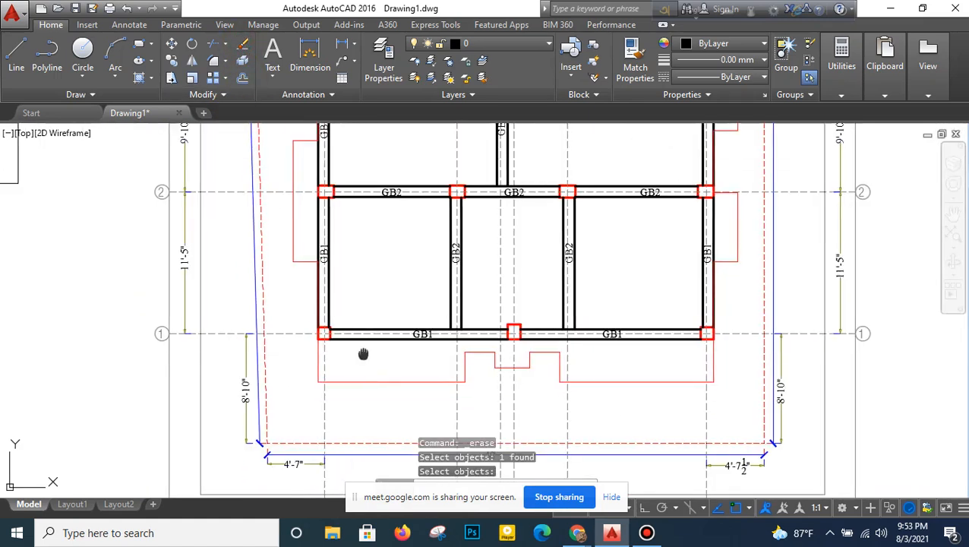
{"action": "middle_click_drag", "start_coordinate": [364, 352], "coordinate": [338, 321]}
{"action": "key", "text": "Return"}
{"action": "left_click", "coordinate": [374, 349]}
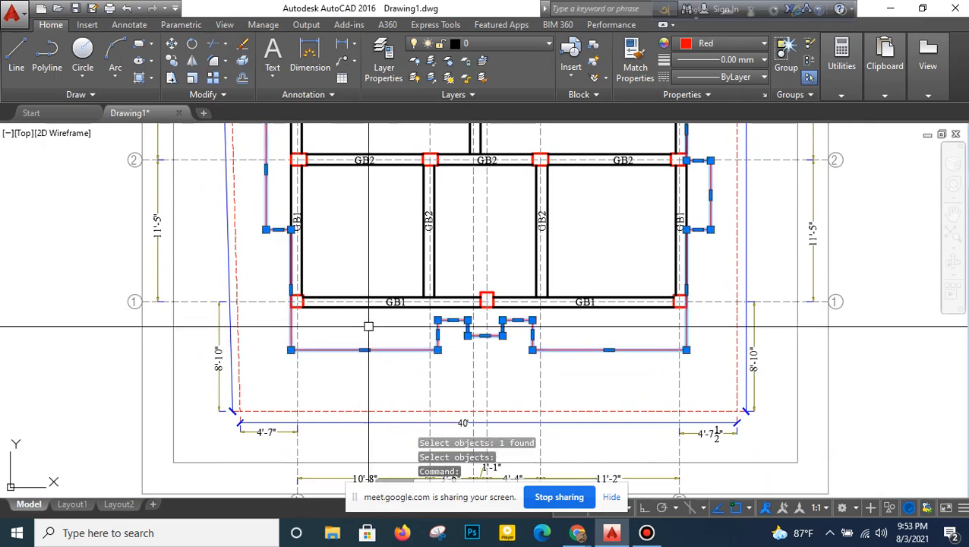
{"action": "key", "text": "Escape"}
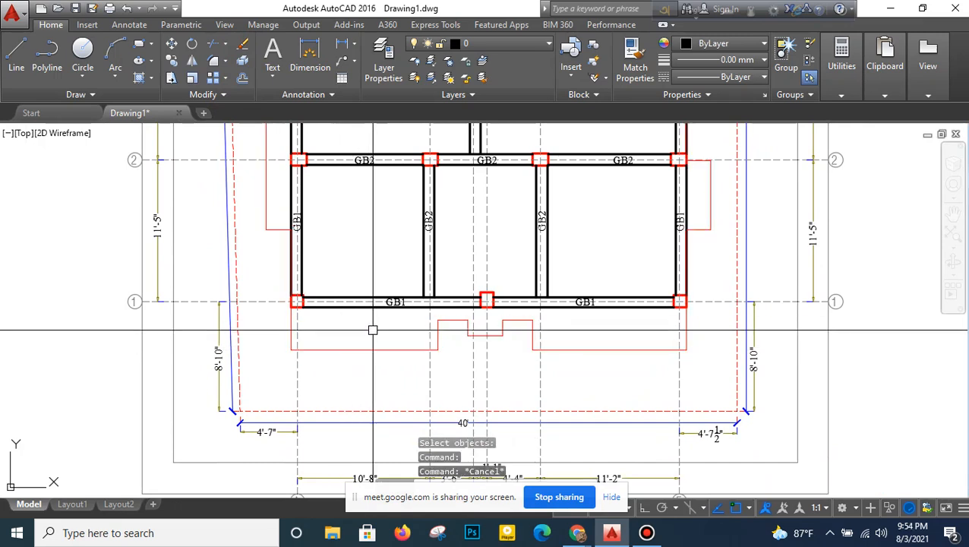
- Add a vertical linear dimension from the outline's lower-left corner to the lower-left corner of the grid 1 column
{"action": "left_click", "coordinate": [343, 47]}
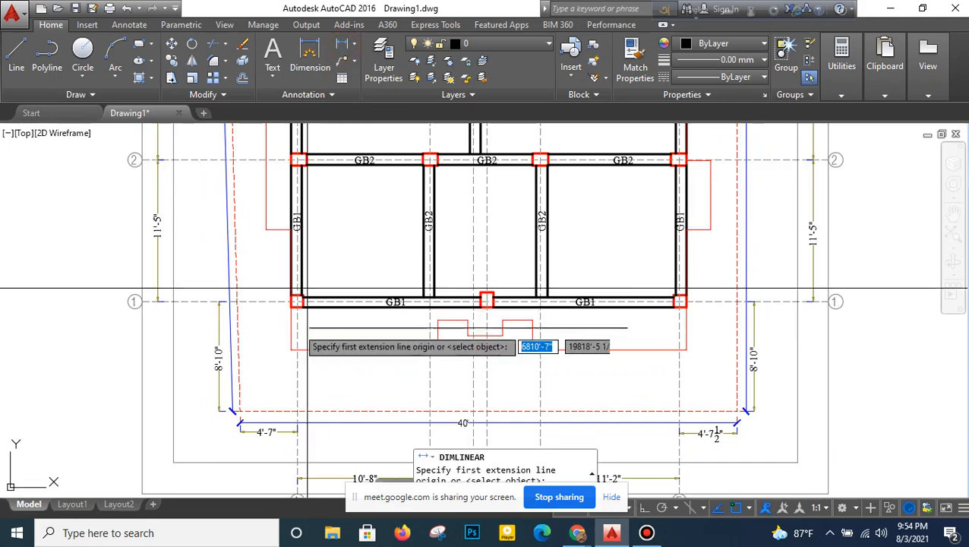
{"action": "scroll", "coordinate": [294, 347], "scroll_direction": "up", "scroll_amount": 2}
{"action": "left_click", "coordinate": [293, 346]}
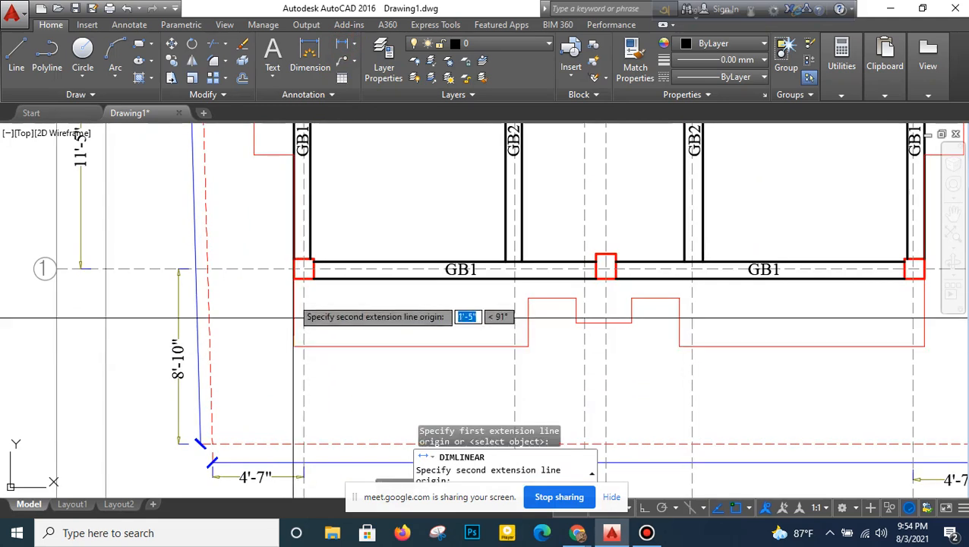
{"action": "left_click", "coordinate": [293, 274]}
{"action": "scroll", "coordinate": [288, 307], "scroll_direction": "up", "scroll_amount": 2}
{"action": "left_click", "coordinate": [285, 308]}
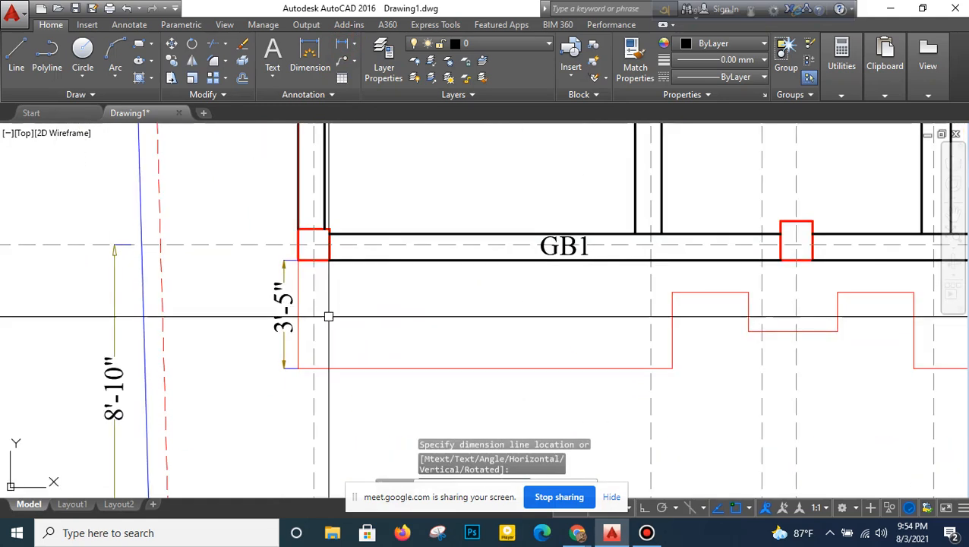
{"action": "scroll", "coordinate": [326, 315], "scroll_direction": "down", "scroll_amount": 2}
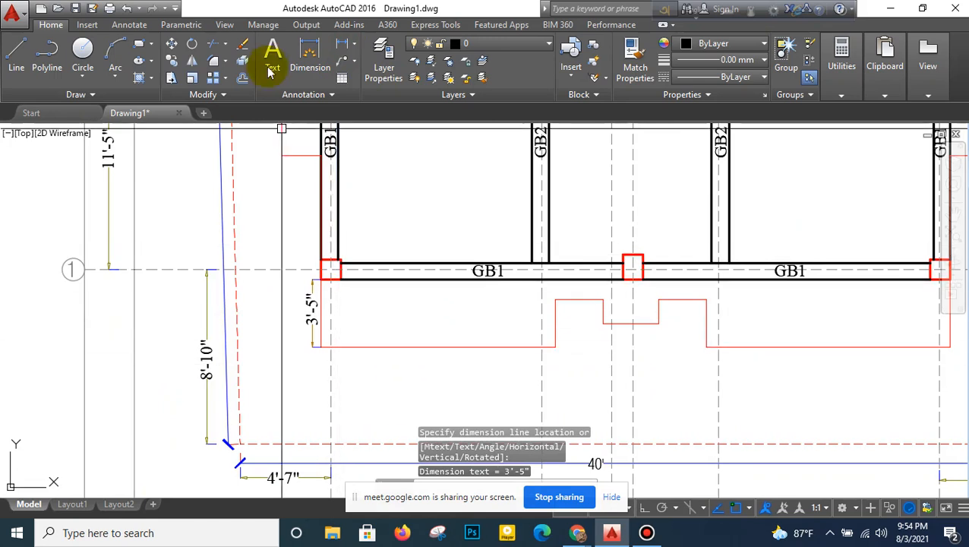
- Try to extend the left GB1 beam's inner line down to the outline's bottom edge, and undo the extension
{"action": "left_click", "coordinate": [226, 47]}
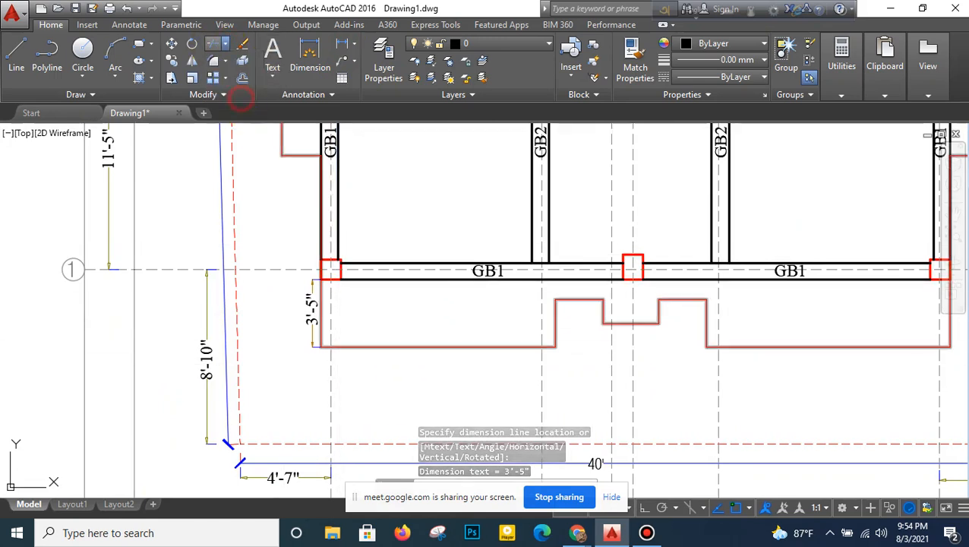
{"action": "left_click", "coordinate": [339, 347]}
{"action": "key", "text": "Return"}
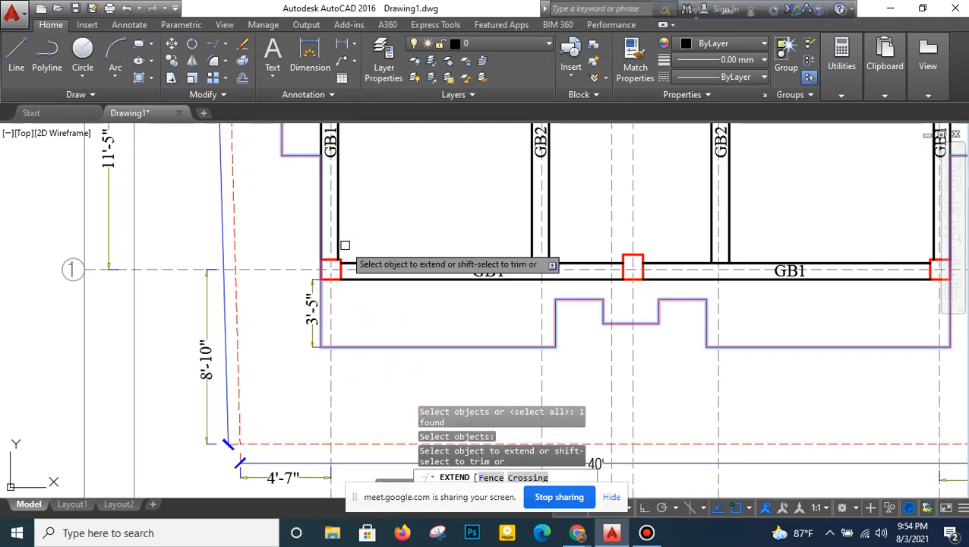
{"action": "right_click", "coordinate": [380, 207]}
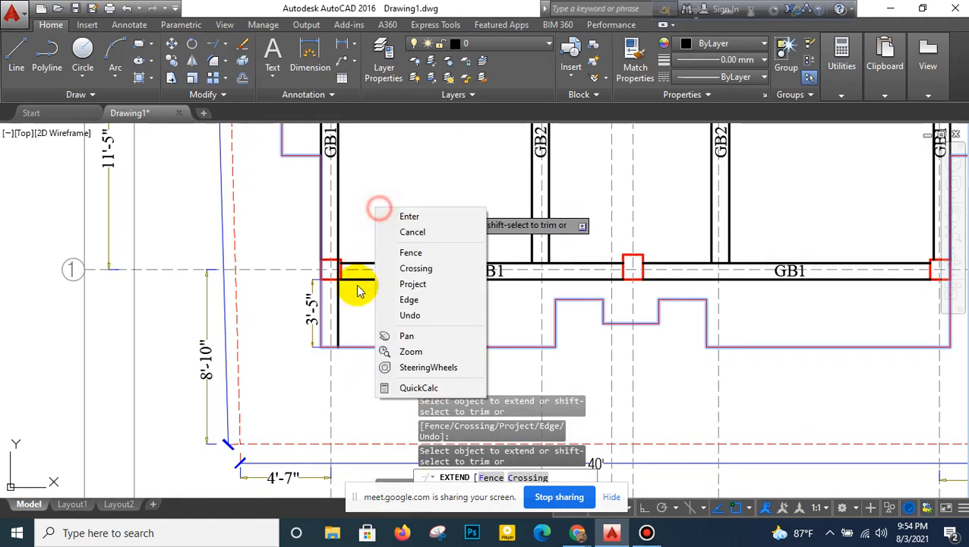
{"action": "left_click", "coordinate": [409, 217]}
{"action": "key", "text": "ctrl+z"}
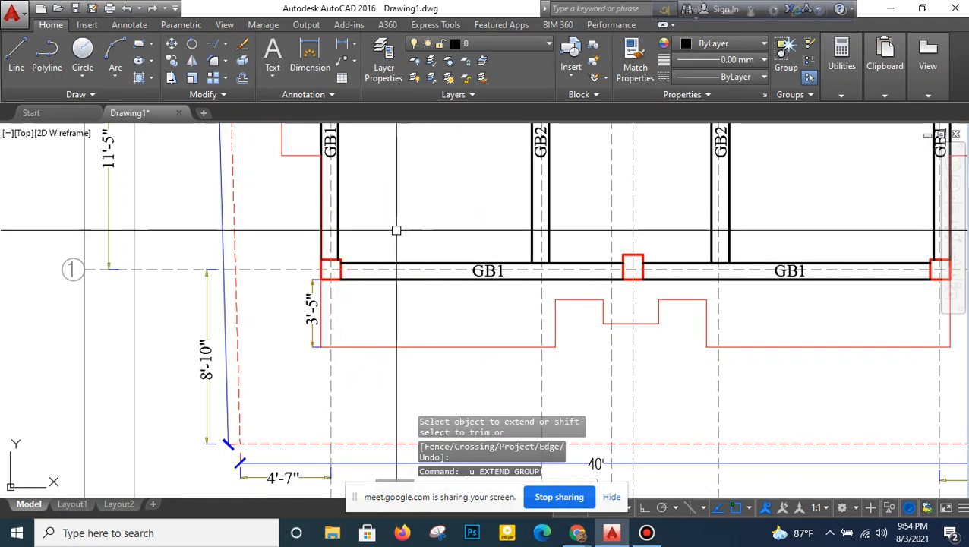
- Erase the vertical dimension beside the outline's lower-left corner
{"action": "key", "text": "Escape"}
{"action": "left_click", "coordinate": [312, 321]}
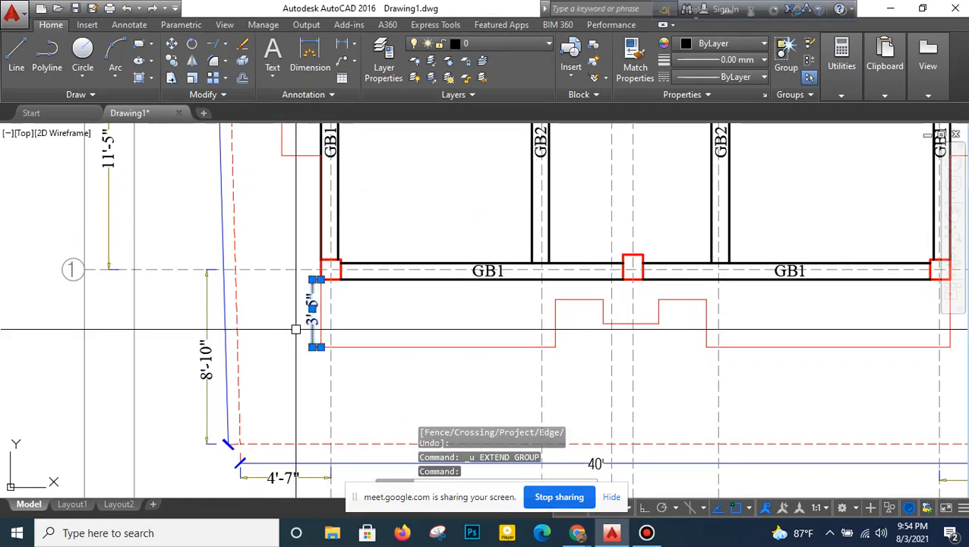
{"action": "key", "text": "Delete"}
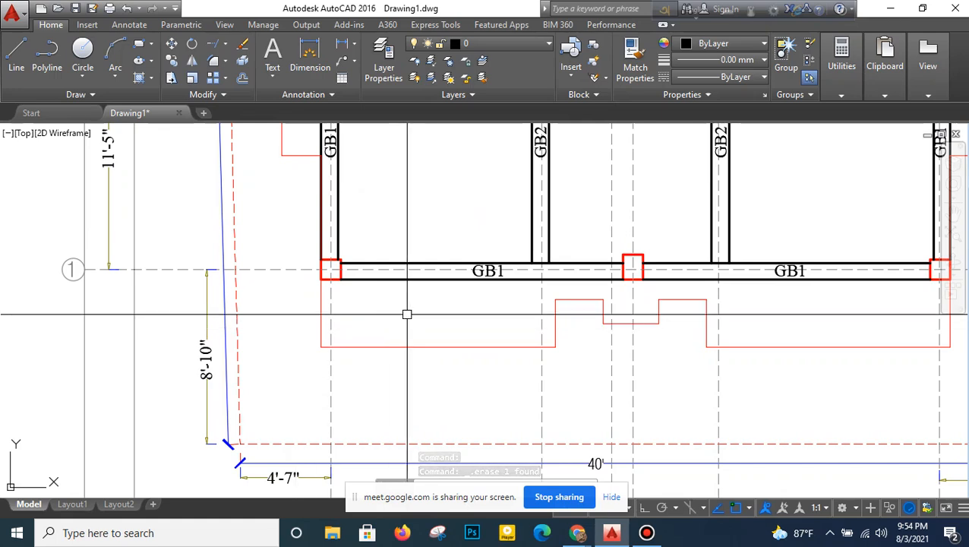
- Examine how the red outline projects beyond the beams, from grid 1 up to grid 7
{"action": "scroll", "coordinate": [413, 324], "scroll_direction": "down", "scroll_amount": 5}
{"action": "scroll", "coordinate": [439, 324], "scroll_direction": "up", "scroll_amount": 5}
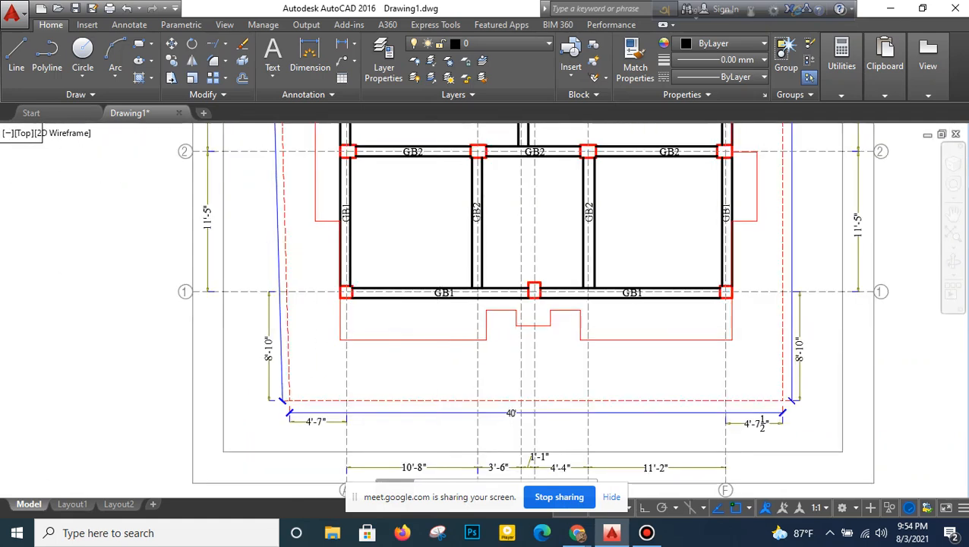
{"action": "middle_click_drag", "start_coordinate": [449, 308], "coordinate": [285, 327]}
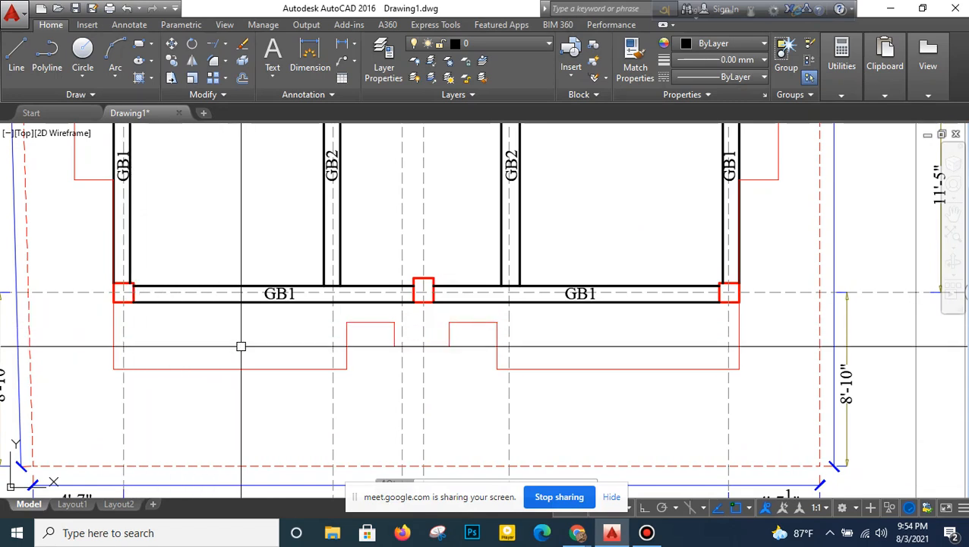
{"action": "scroll", "coordinate": [247, 344], "scroll_direction": "down", "scroll_amount": 5}
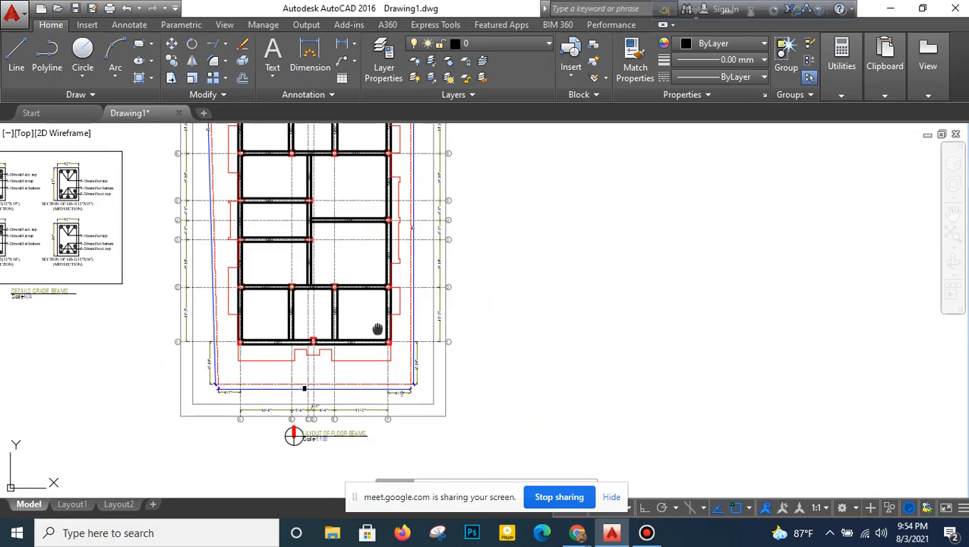
{"action": "middle_click_drag", "start_coordinate": [452, 309], "coordinate": [420, 380]}
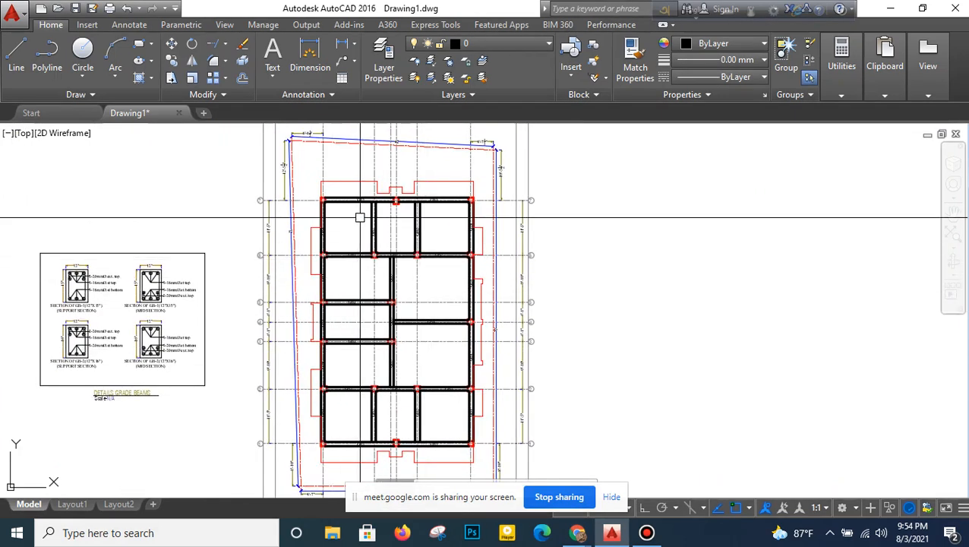
{"action": "scroll", "coordinate": [360, 218], "scroll_direction": "up", "scroll_amount": 2}
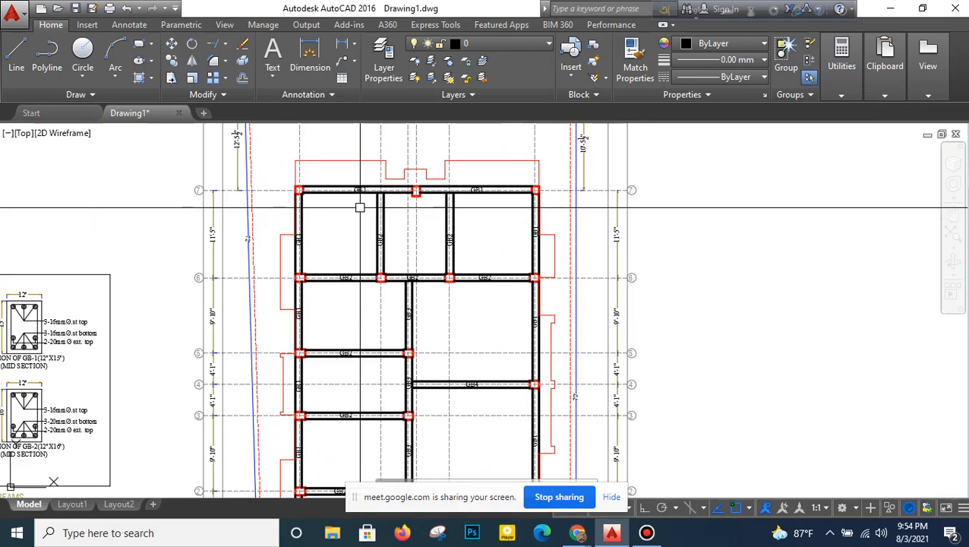
{"action": "scroll", "coordinate": [360, 207], "scroll_direction": "up", "scroll_amount": 2}
{"action": "middle_click_drag", "start_coordinate": [360, 201], "coordinate": [355, 233]}
{"action": "scroll", "coordinate": [354, 228], "scroll_direction": "up", "scroll_amount": 2}
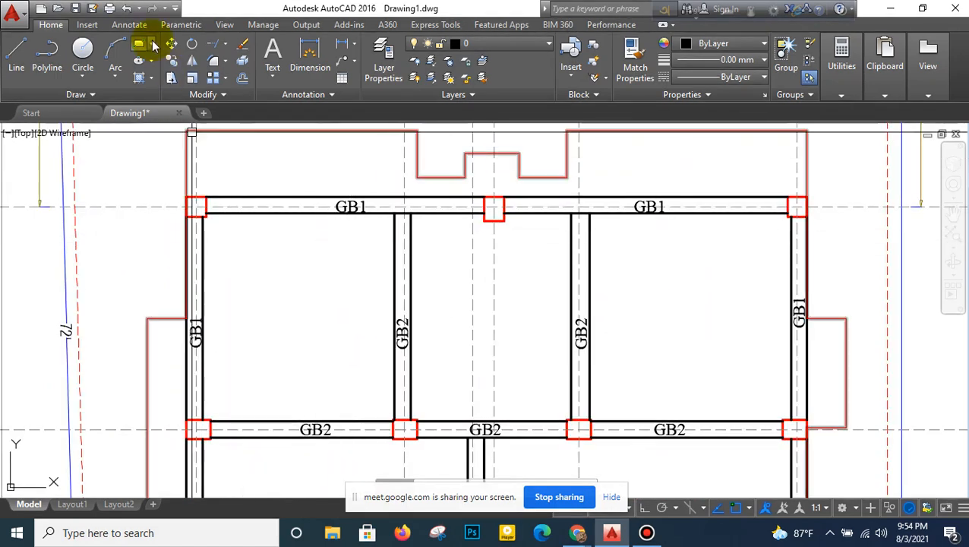
- Turn object snap off and ortho on, and move the left GB1 label on grid 7 to centre it between its beam lines
{"action": "left_click", "coordinate": [749, 508]}
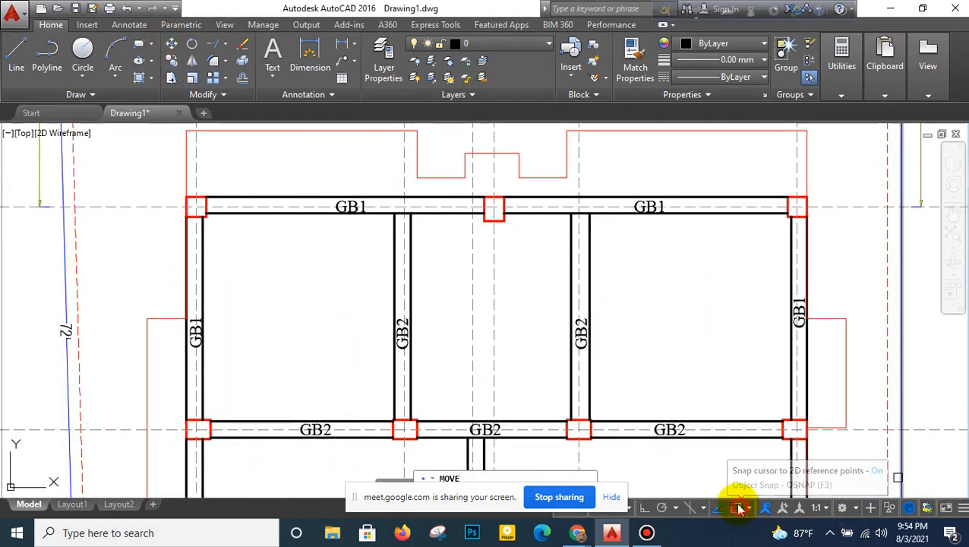
{"action": "left_click", "coordinate": [648, 508]}
{"action": "scroll", "coordinate": [350, 195], "scroll_direction": "up", "scroll_amount": 2}
{"action": "left_click", "coordinate": [350, 216]}
{"action": "key", "text": "Return"}
{"action": "scroll", "coordinate": [355, 220], "scroll_direction": "up", "scroll_amount": 2}
{"action": "left_click", "coordinate": [358, 272]}
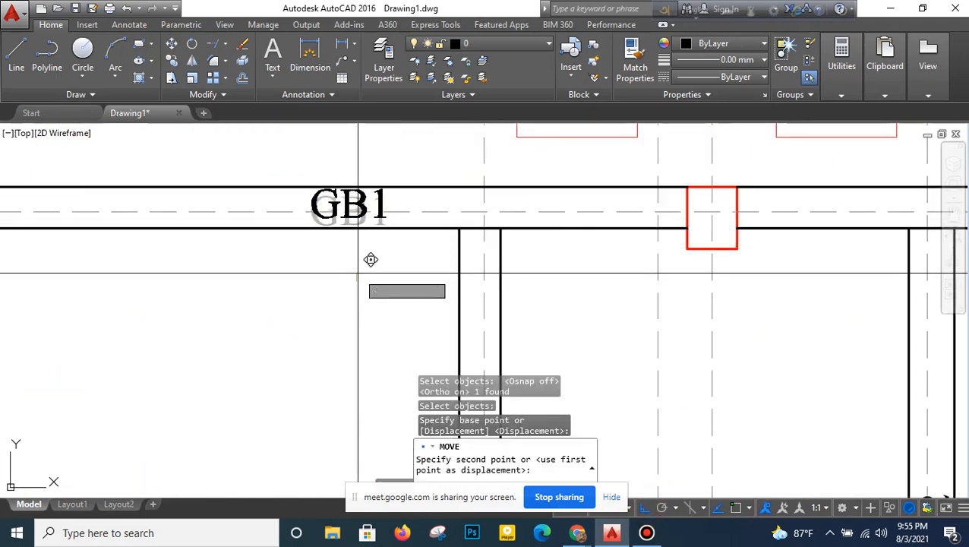
{"action": "left_click", "coordinate": [381, 274]}
{"action": "scroll", "coordinate": [383, 275], "scroll_direction": "down", "scroll_amount": 4}
- Move the right GB1 label on grid 7 slightly to centre it between its beam lines
{"action": "right_click", "coordinate": [654, 207]}
{"action": "left_click", "coordinate": [661, 217]}
{"action": "left_click", "coordinate": [658, 252]}
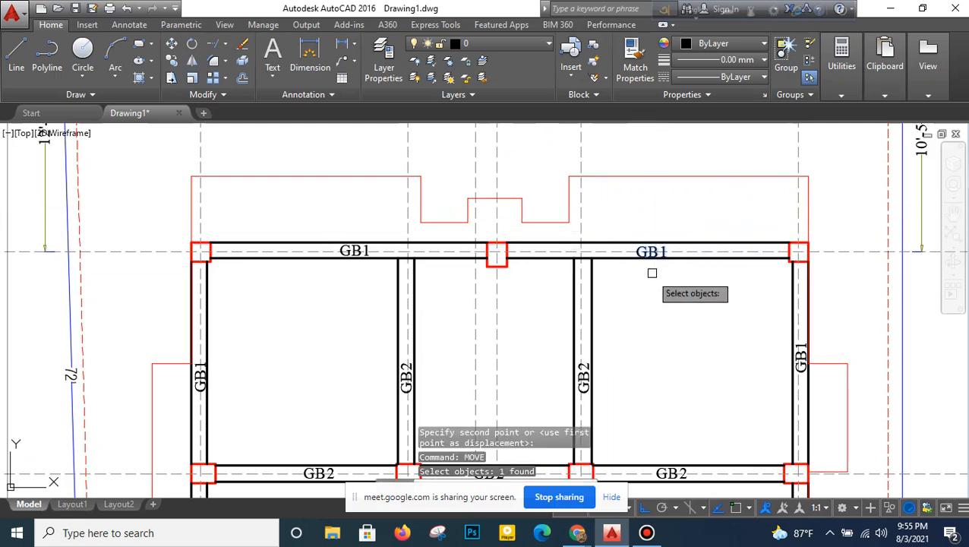
{"action": "key", "text": "Return"}
{"action": "scroll", "coordinate": [652, 272], "scroll_direction": "up", "scroll_amount": 3}
{"action": "left_click", "coordinate": [656, 283]}
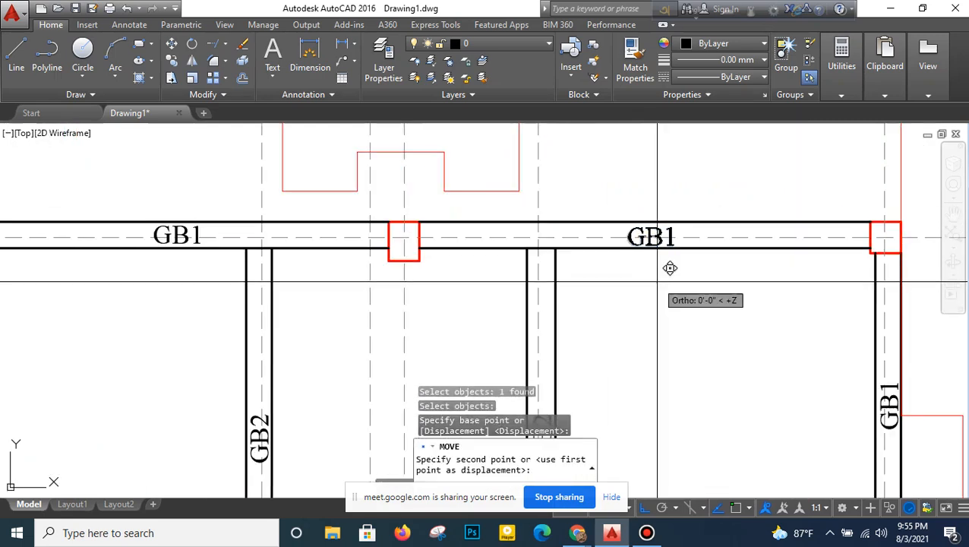
{"action": "scroll", "coordinate": [586, 280], "scroll_direction": "down", "scroll_amount": 6}
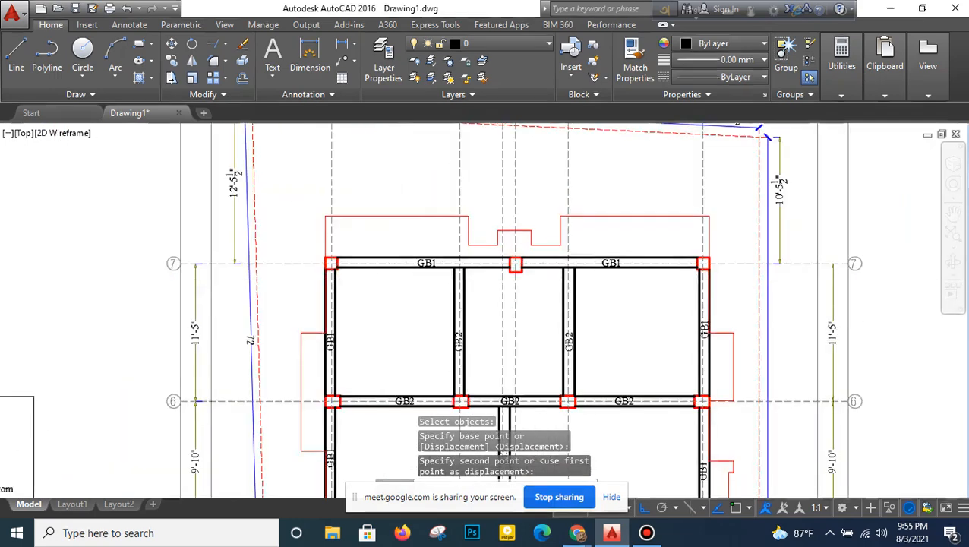
- Compare the grade beam layout with the floor beam layout, and review the floor beam layout's labels from grid 7 down to grid 1
{"action": "scroll", "coordinate": [347, 319], "scroll_direction": "up", "scroll_amount": 3}
{"action": "mouse_move", "coordinate": [346, 320]}
{"action": "middle_mouse_down"}
{"action": "mouse_move", "coordinate": [351, 327]}
{"action": "mouse_move", "coordinate": [383, 288]}
{"action": "middle_mouse_up"}
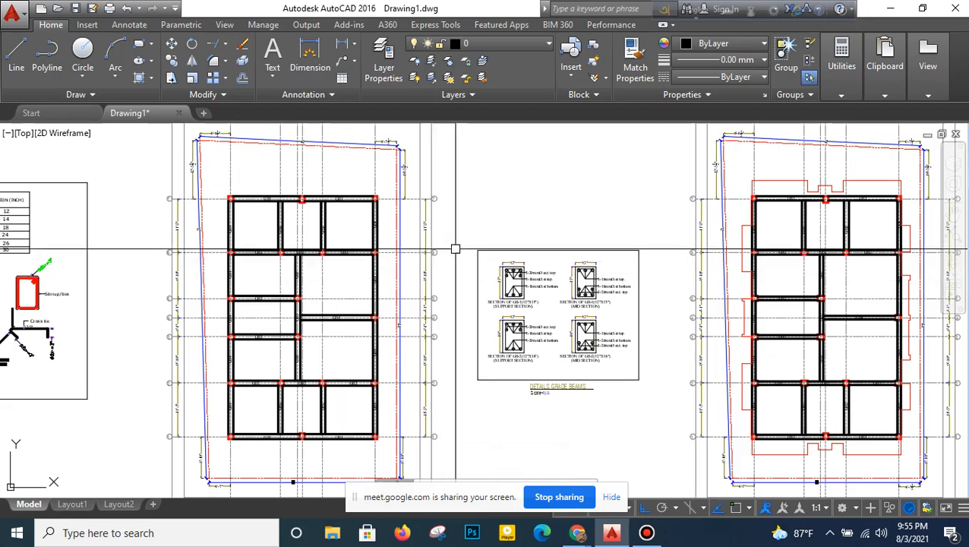
{"action": "scroll", "coordinate": [546, 233], "scroll_direction": "down", "scroll_amount": 2}
{"action": "middle_click_drag", "start_coordinate": [546, 233], "coordinate": [368, 249]}
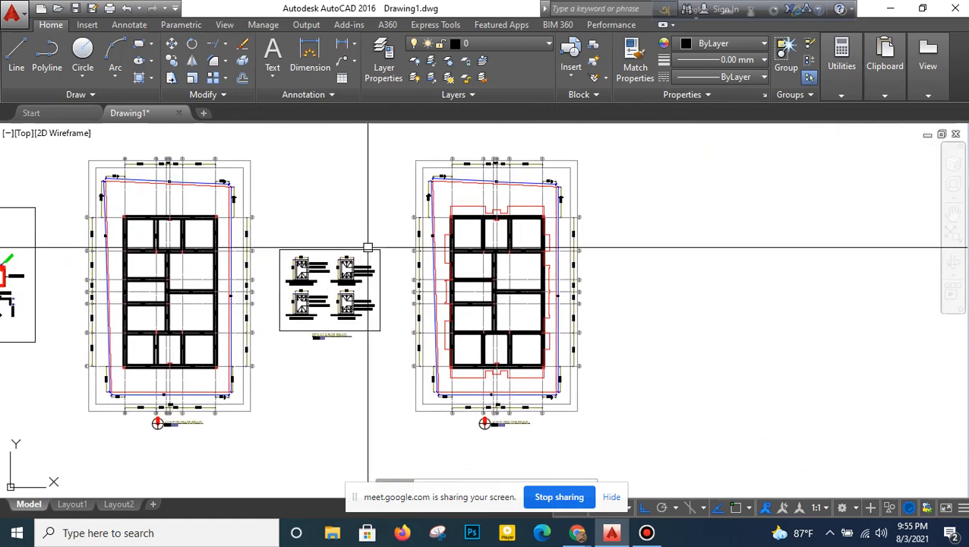
{"action": "scroll", "coordinate": [500, 239], "scroll_direction": "up", "scroll_amount": 4}
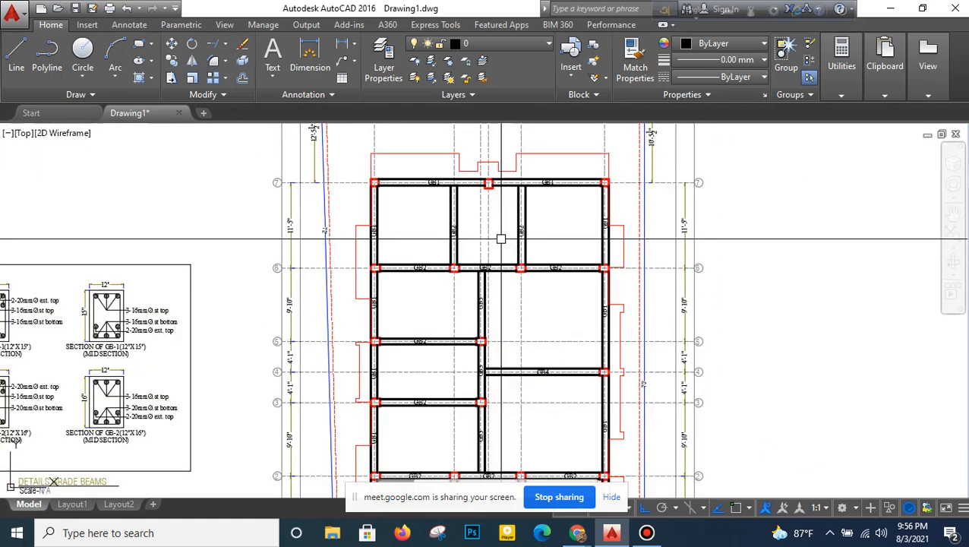
{"action": "scroll", "coordinate": [516, 217], "scroll_direction": "up", "scroll_amount": 2}
{"action": "middle_click_drag", "start_coordinate": [528, 180], "coordinate": [521, 247]}
{"action": "middle_click_drag", "start_coordinate": [492, 279], "coordinate": [501, 227]}
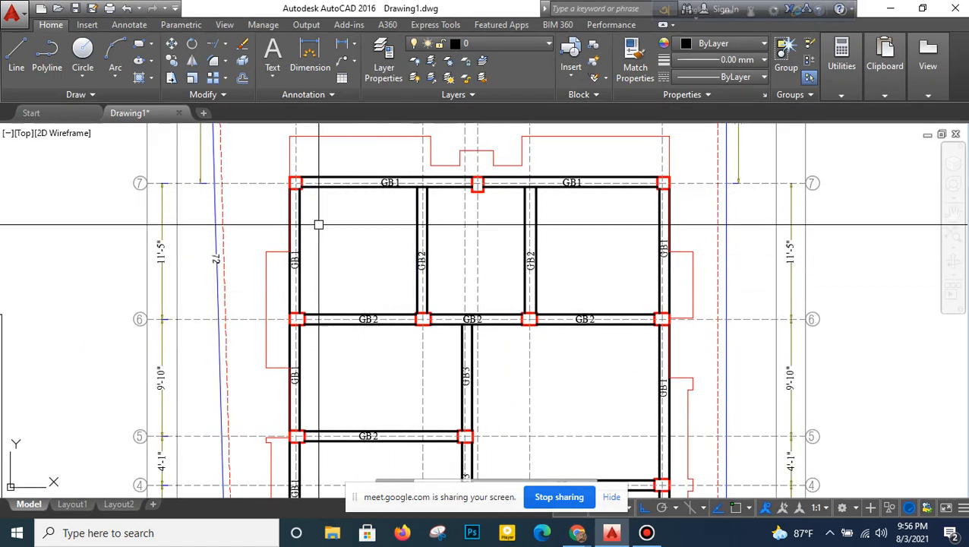
{"action": "scroll", "coordinate": [335, 277], "scroll_direction": "down", "scroll_amount": 4}
{"action": "middle_click_drag", "start_coordinate": [349, 395], "coordinate": [357, 240]}
{"action": "scroll", "coordinate": [349, 233], "scroll_direction": "up", "scroll_amount": 4}
{"action": "middle_click_drag", "start_coordinate": [345, 474], "coordinate": [358, 321]}
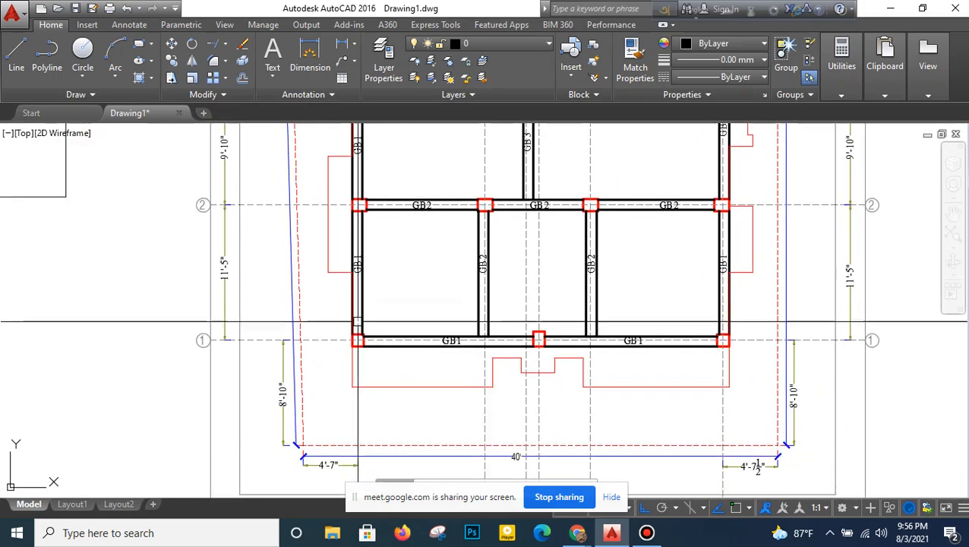
- Change the GB1 label on the left edge beam between grids 1 and 2 to FB1, and centre it between the beam lines
{"action": "scroll", "coordinate": [358, 262], "scroll_direction": "up", "scroll_amount": 5}
{"action": "double_click", "coordinate": [354, 351]}
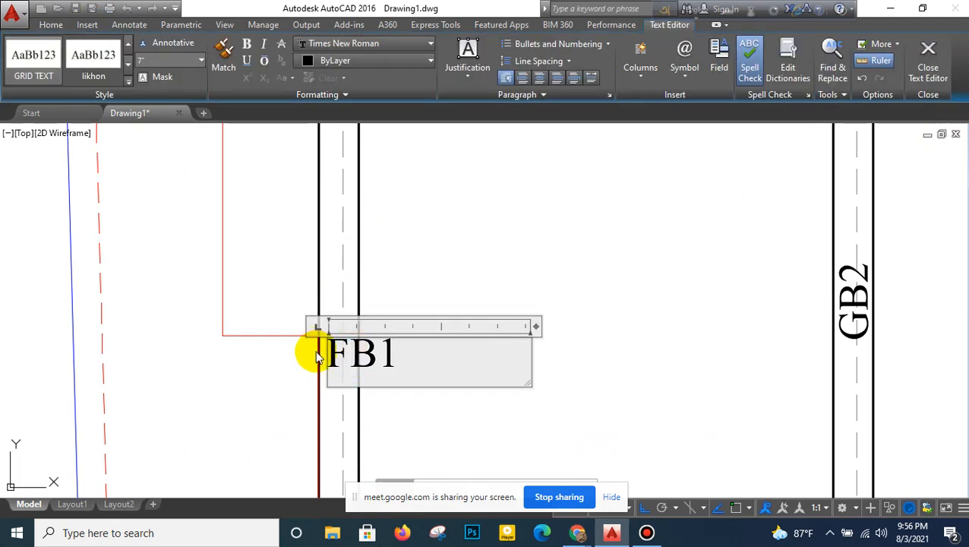
{"action": "left_click", "coordinate": [363, 318]}
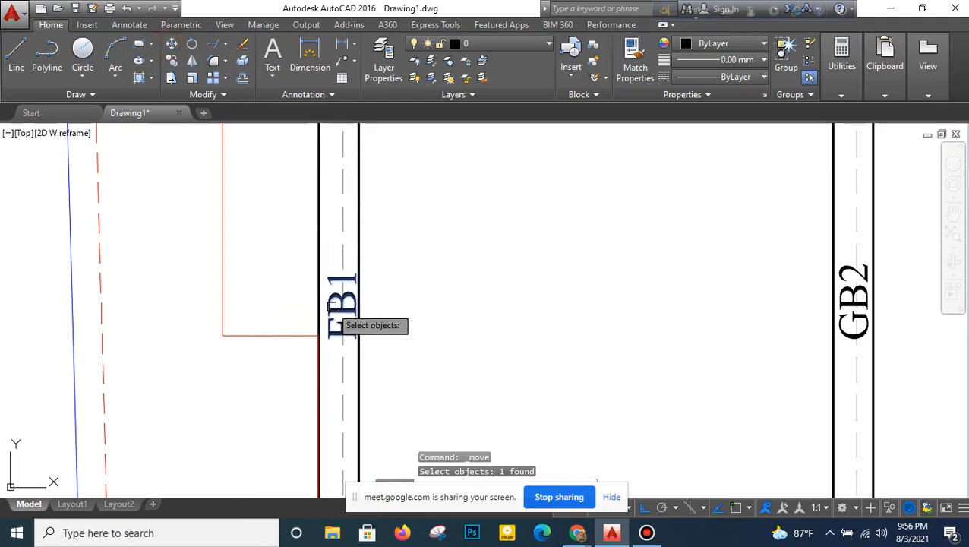
{"action": "key", "text": "Return"}
{"action": "scroll", "coordinate": [433, 318], "scroll_direction": "up", "scroll_amount": 3}
{"action": "left_click", "coordinate": [433, 317]}
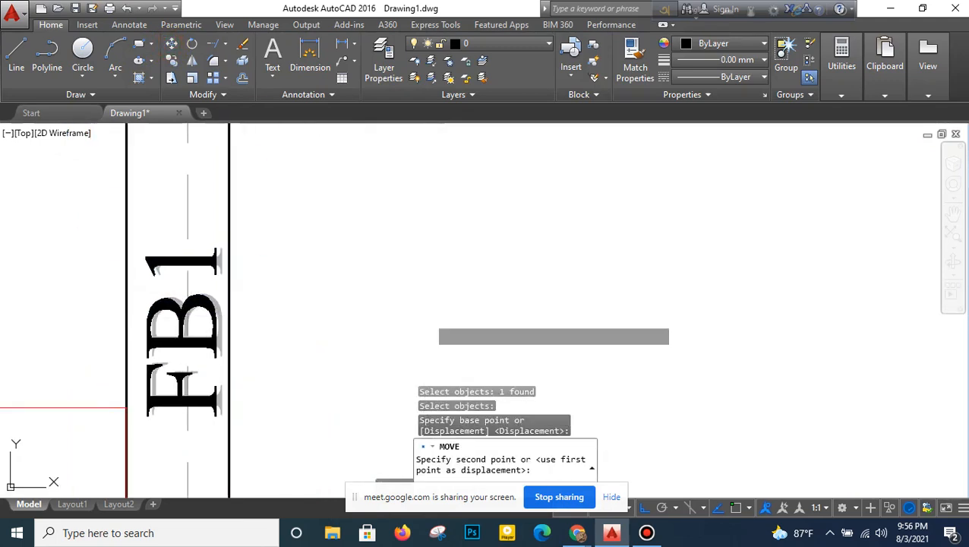
{"action": "left_click", "coordinate": [428, 320]}
{"action": "scroll", "coordinate": [428, 320], "scroll_direction": "down", "scroll_amount": 6}
- Erase the remaining GB1 labels on the left edge beams between grids 2 and 7
{"action": "middle_click_drag", "start_coordinate": [414, 283], "coordinate": [421, 370]}
{"action": "left_click", "coordinate": [346, 281]}
{"action": "left_click", "coordinate": [390, 136]}
{"action": "middle_click_drag", "start_coordinate": [398, 164], "coordinate": [398, 321]}
{"action": "left_click", "coordinate": [364, 335]}
{"action": "left_click", "coordinate": [432, 181]}
{"action": "middle_click_drag", "start_coordinate": [436, 161], "coordinate": [433, 429]}
{"action": "left_click", "coordinate": [361, 318]}
{"action": "left_click", "coordinate": [478, 171]}
{"action": "middle_click_drag", "start_coordinate": [478, 171], "coordinate": [484, 352]}
{"action": "left_click", "coordinate": [348, 219]}
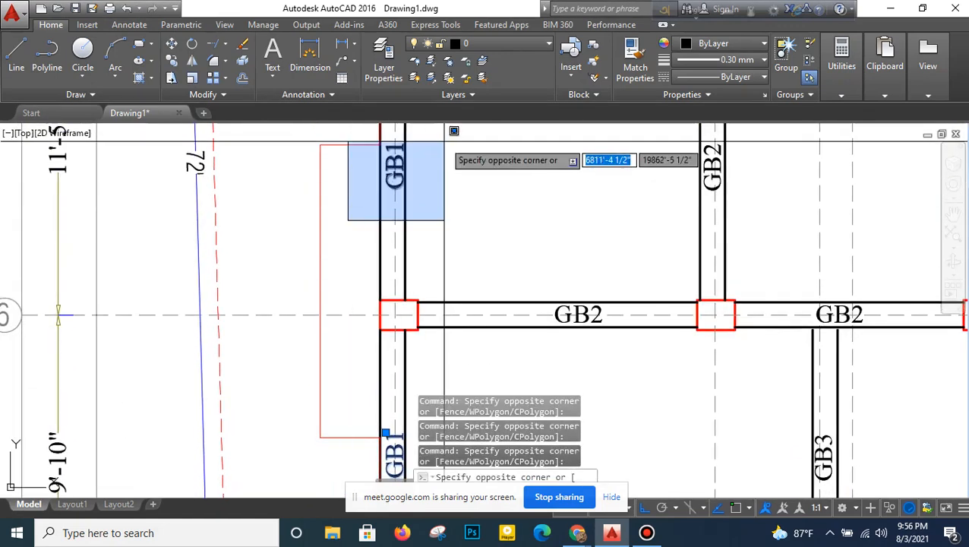
{"action": "middle_click_drag", "start_coordinate": [444, 142], "coordinate": [448, 275]}
{"action": "left_click", "coordinate": [448, 275]}
{"action": "scroll", "coordinate": [439, 281], "scroll_direction": "down", "scroll_amount": 4}
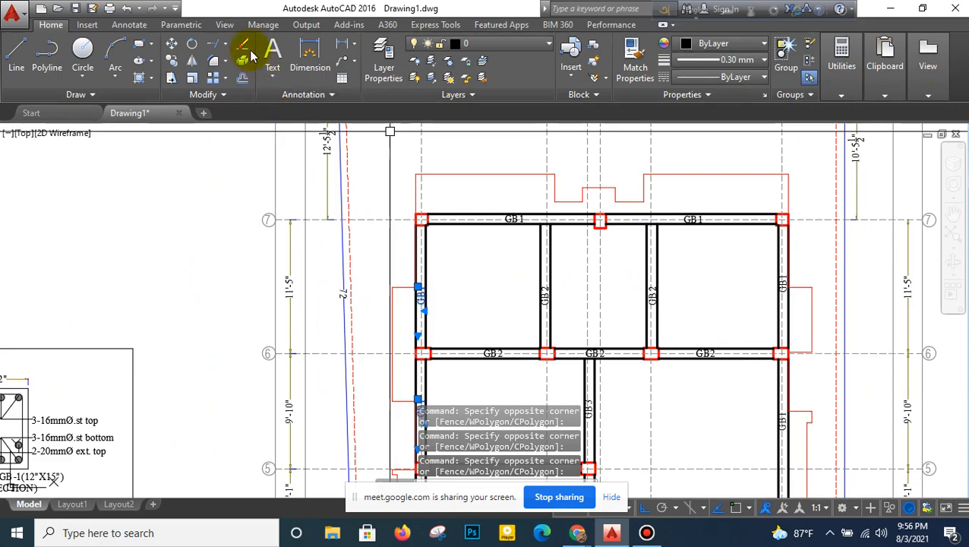
{"action": "key", "text": "Delete"}
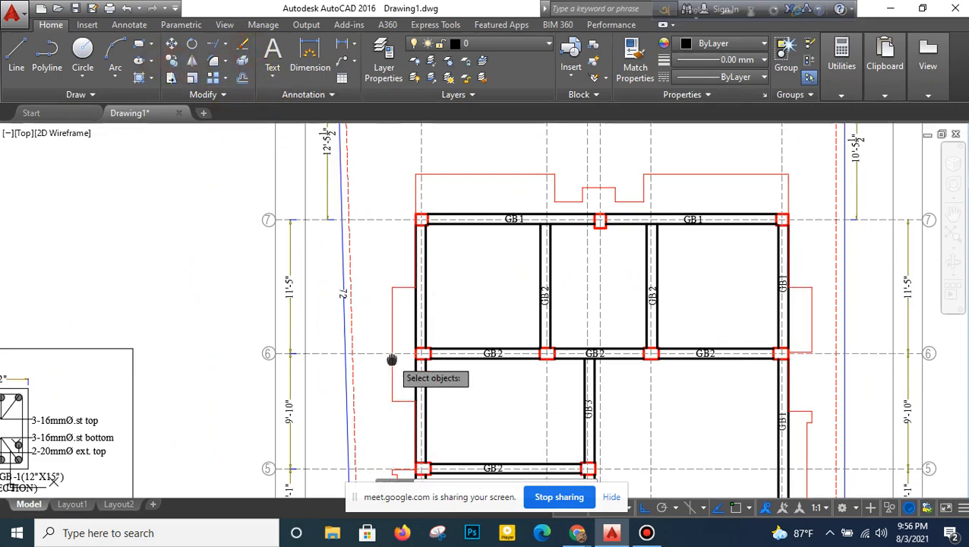
- Copy the FB1 label from the left edge beam between grids 1 and 2 onto the left edge beam between grids 2 and 3
{"action": "middle_click_drag", "start_coordinate": [391, 359], "coordinate": [407, 143]}
{"action": "middle_click_drag", "start_coordinate": [448, 345], "coordinate": [452, 259]}
{"action": "middle_click_drag", "start_coordinate": [443, 445], "coordinate": [439, 366]}
{"action": "scroll", "coordinate": [440, 367], "scroll_direction": "up", "scroll_amount": 4}
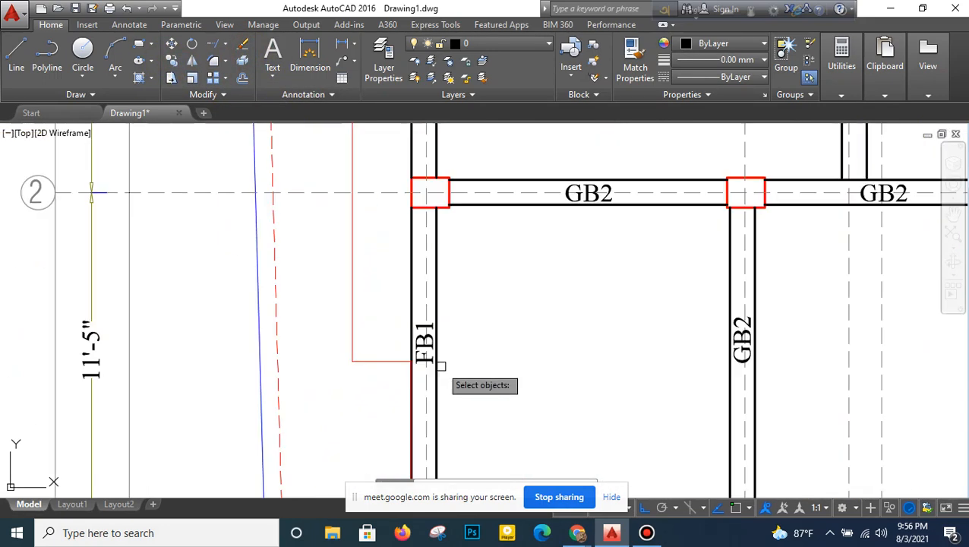
{"action": "left_click", "coordinate": [433, 353]}
{"action": "key", "text": "Return"}
{"action": "left_click", "coordinate": [448, 335]}
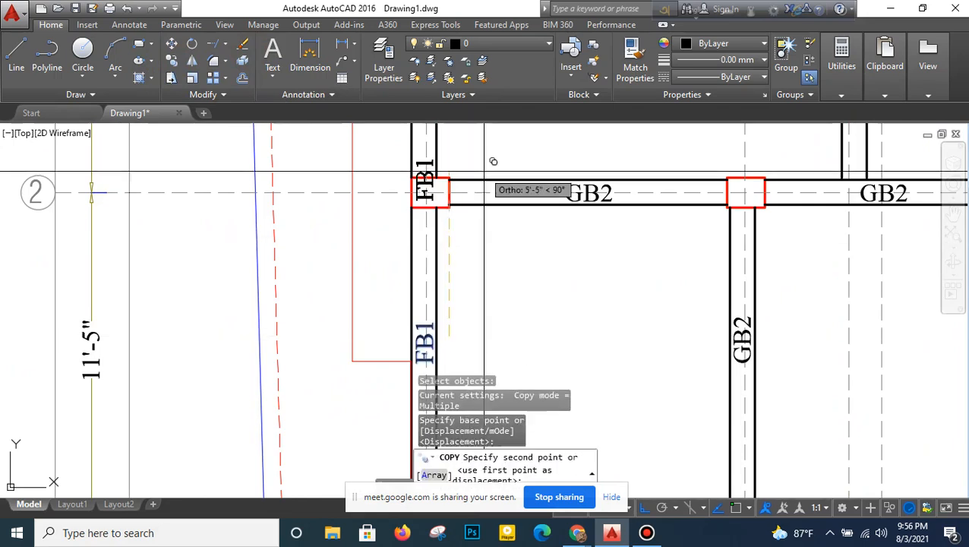
{"action": "middle_click_drag", "start_coordinate": [484, 172], "coordinate": [469, 438]}
{"action": "middle_click_drag", "start_coordinate": [507, 122], "coordinate": [500, 335]}
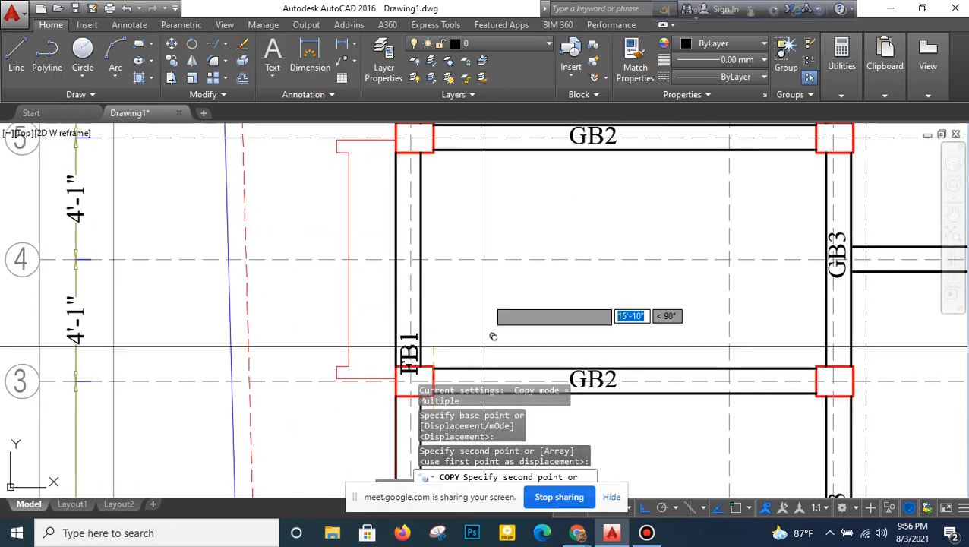
- Place further FB1 label copies on the left edge beams between grids 5 and 6 and between grids 6 and 7
{"action": "middle_click_drag", "start_coordinate": [499, 178], "coordinate": [500, 435]}
{"action": "middle_click_drag", "start_coordinate": [494, 210], "coordinate": [480, 352]}
{"action": "left_click", "coordinate": [485, 370]}
{"action": "middle_click_drag", "start_coordinate": [485, 250], "coordinate": [487, 426]}
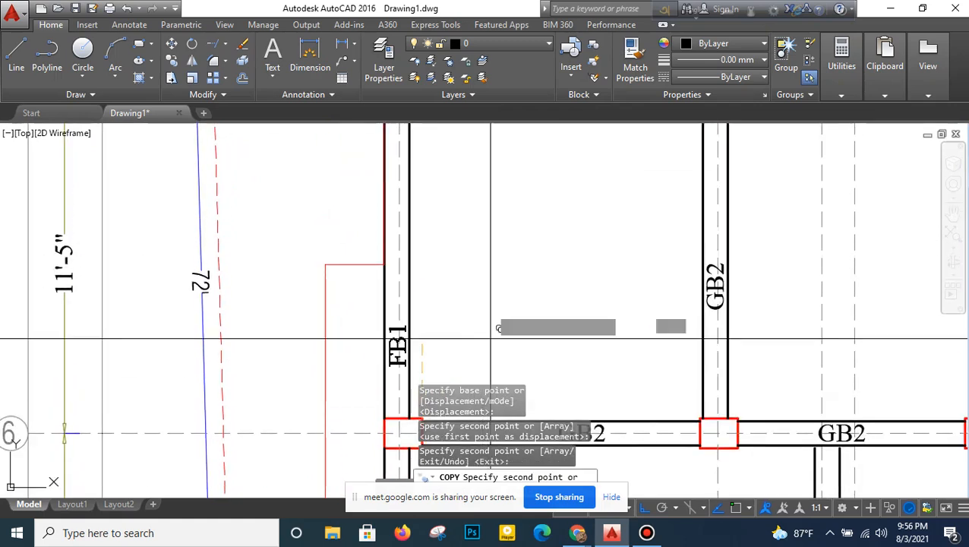
{"action": "left_click", "coordinate": [492, 236]}
{"action": "middle_click_drag", "start_coordinate": [496, 188], "coordinate": [496, 422]}
{"action": "left_click", "coordinate": [497, 326]}
{"action": "right_click", "coordinate": [502, 135]}
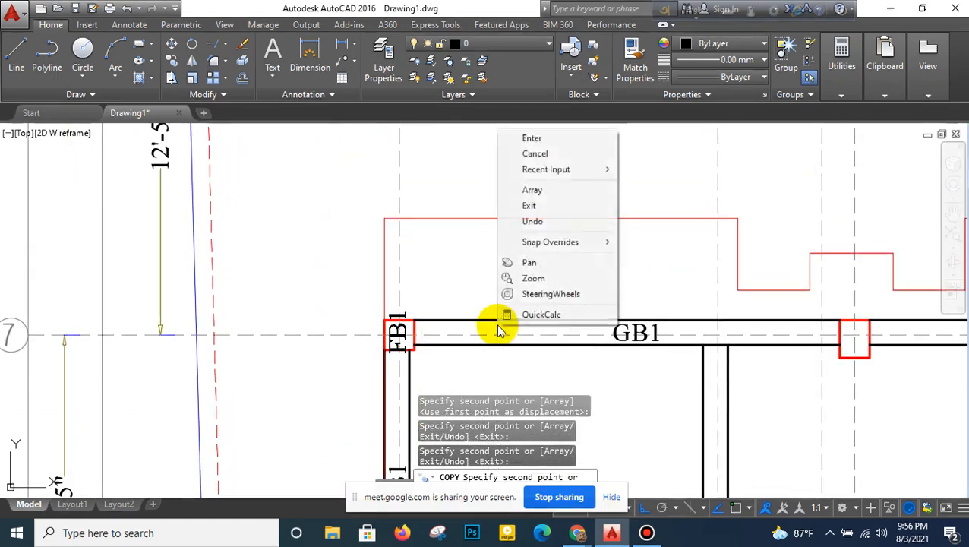
{"action": "left_click", "coordinate": [543, 140]}
{"action": "scroll", "coordinate": [526, 334], "scroll_direction": "down", "scroll_amount": 4}
{"action": "mouse_move", "coordinate": [524, 328]}
{"action": "middle_mouse_down"}
{"action": "mouse_move", "coordinate": [519, 152]}
{"action": "mouse_move", "coordinate": [510, 227]}
{"action": "middle_mouse_up"}
{"action": "scroll", "coordinate": [484, 402], "scroll_direction": "up", "scroll_amount": 2}
{"action": "middle_click_drag", "start_coordinate": [470, 337], "coordinate": [470, 257]}
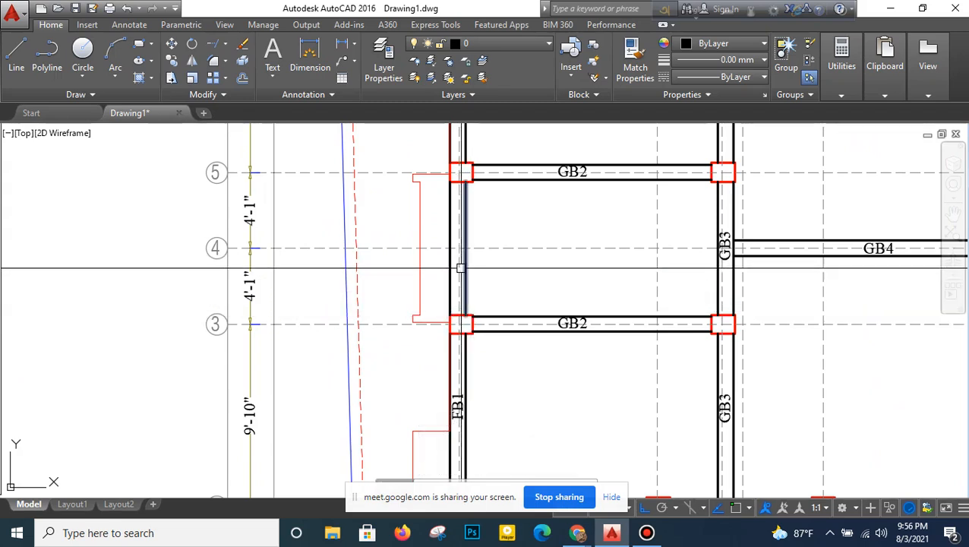
{"action": "left_click", "coordinate": [454, 275]}
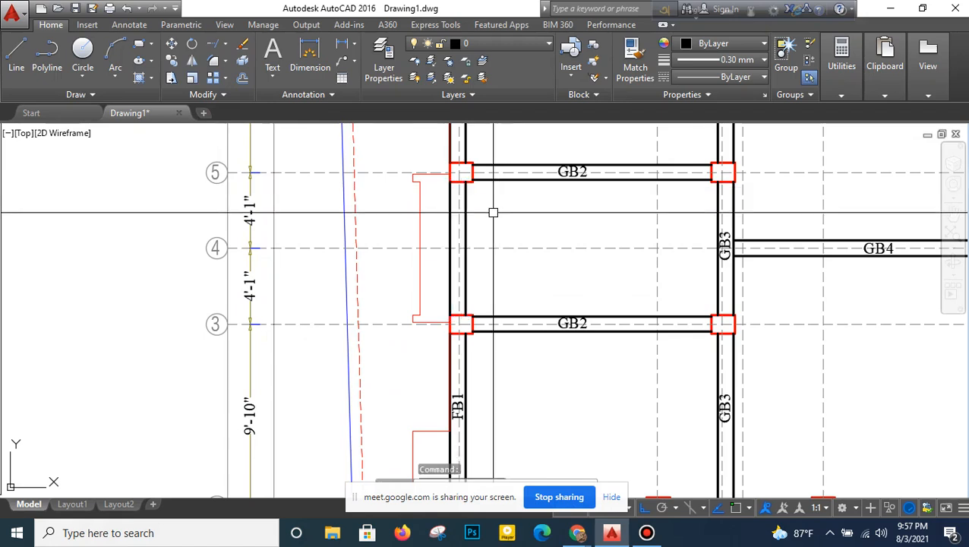
- Change the GB1 label on the right edge beam between grids 1 and 2 to FB1
{"action": "scroll", "coordinate": [493, 216], "scroll_direction": "down", "scroll_amount": 2}
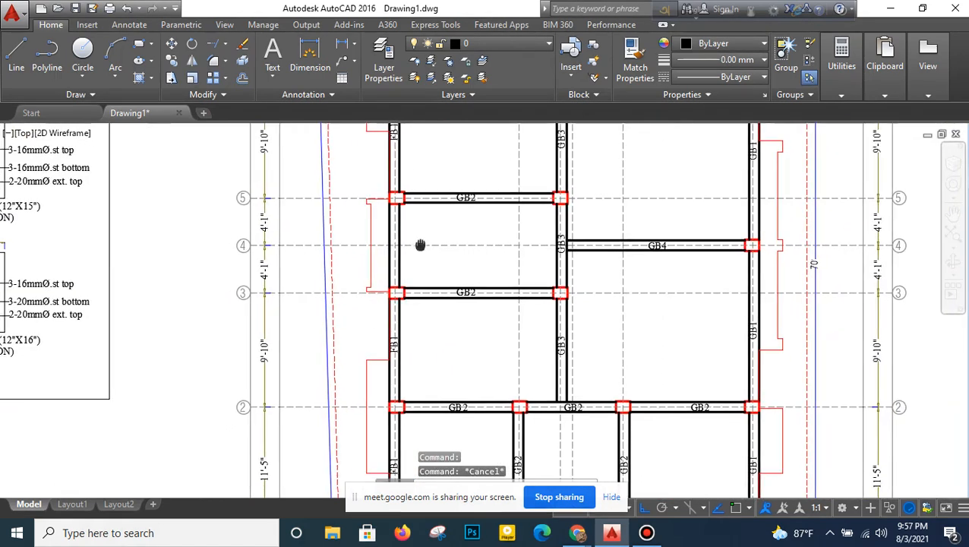
{"action": "middle_click_drag", "start_coordinate": [451, 241], "coordinate": [324, 187]}
{"action": "middle_click_drag", "start_coordinate": [335, 348], "coordinate": [331, 318]}
{"action": "scroll", "coordinate": [624, 385], "scroll_direction": "up", "scroll_amount": 2}
{"action": "scroll", "coordinate": [624, 386], "scroll_direction": "up", "scroll_amount": 2}
{"action": "double_click", "coordinate": [606, 370]}
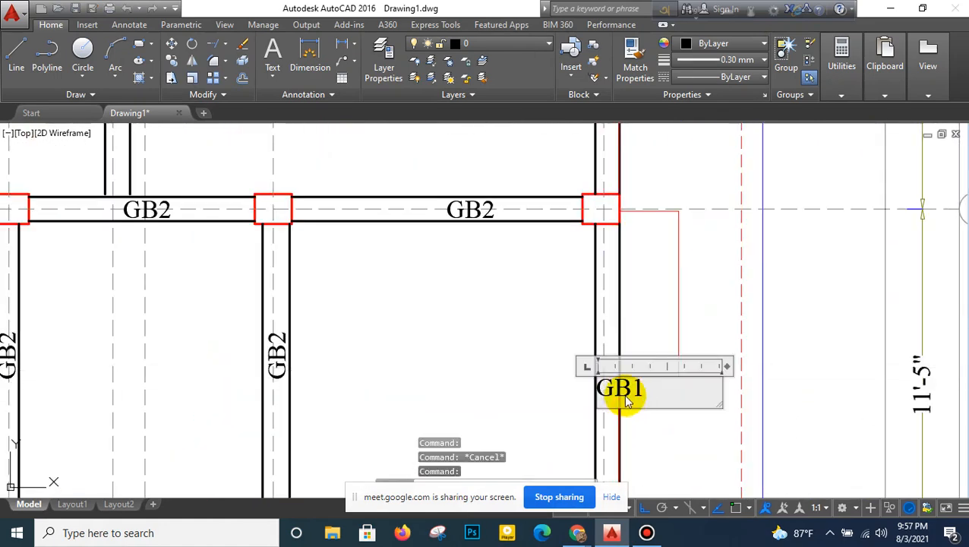
{"action": "type", "text": "FB1"}
{"action": "left_click", "coordinate": [479, 383]}
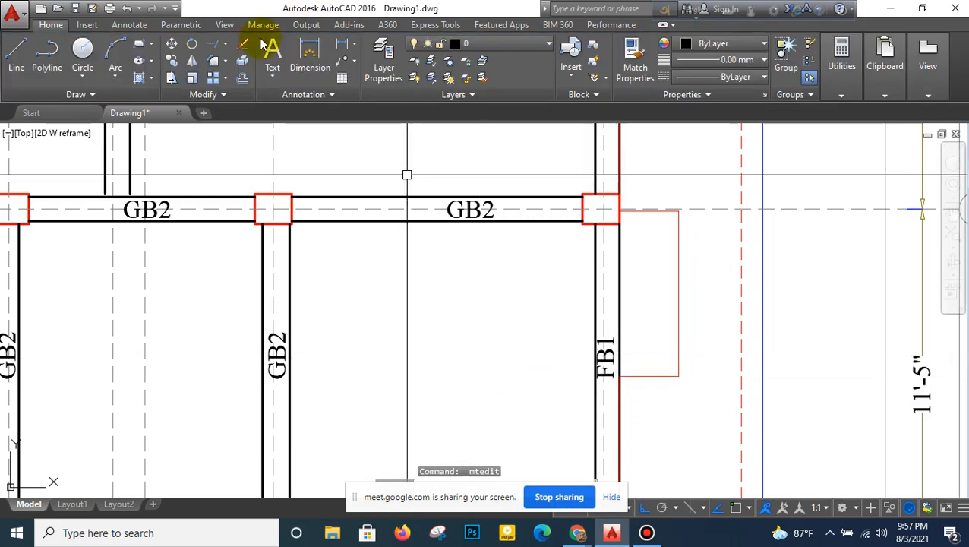
- Move the FB1 label on the right edge beam between grids 1 and 2 slightly to centre it between the beam lines
{"action": "scroll", "coordinate": [619, 372], "scroll_direction": "up", "scroll_amount": 2}
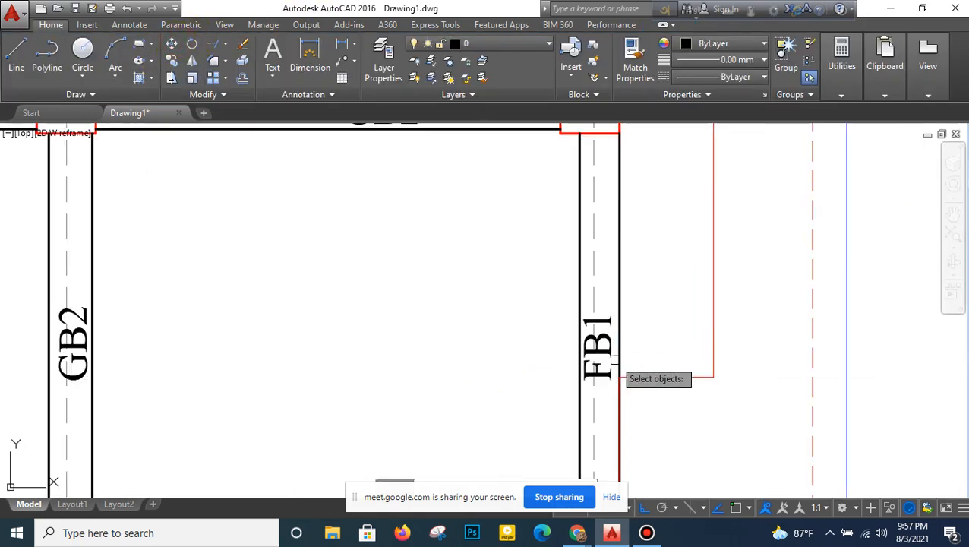
{"action": "right_click", "coordinate": [648, 340]}
{"action": "left_click", "coordinate": [651, 335]}
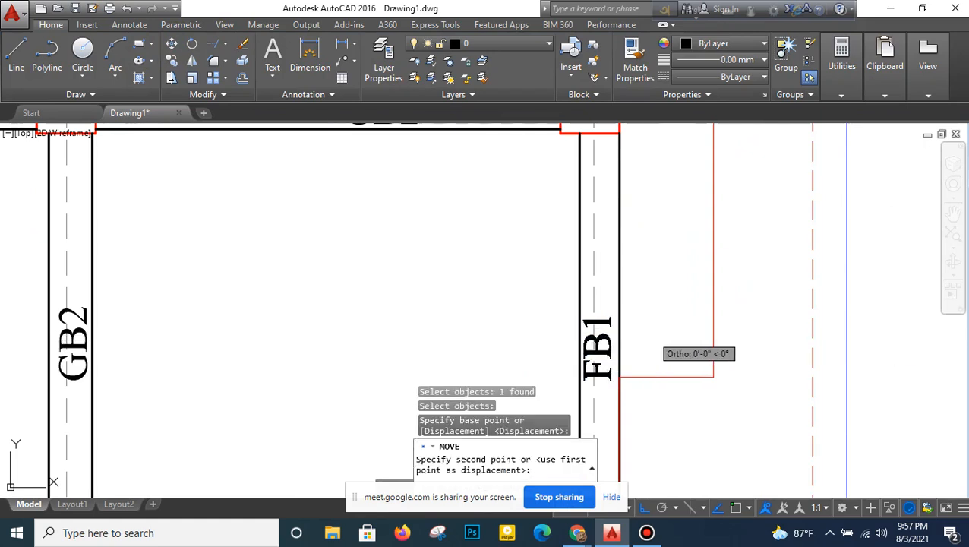
{"action": "left_click", "coordinate": [652, 335]}
- Erase the remaining GB1 labels on the right edge beams between grids 2 and 7
{"action": "scroll", "coordinate": [502, 373], "scroll_direction": "down", "scroll_amount": 2}
{"action": "scroll", "coordinate": [490, 250], "scroll_direction": "down", "scroll_amount": 2}
{"action": "scroll", "coordinate": [508, 201], "scroll_direction": "up", "scroll_amount": 1}
{"action": "left_click", "coordinate": [493, 307]}
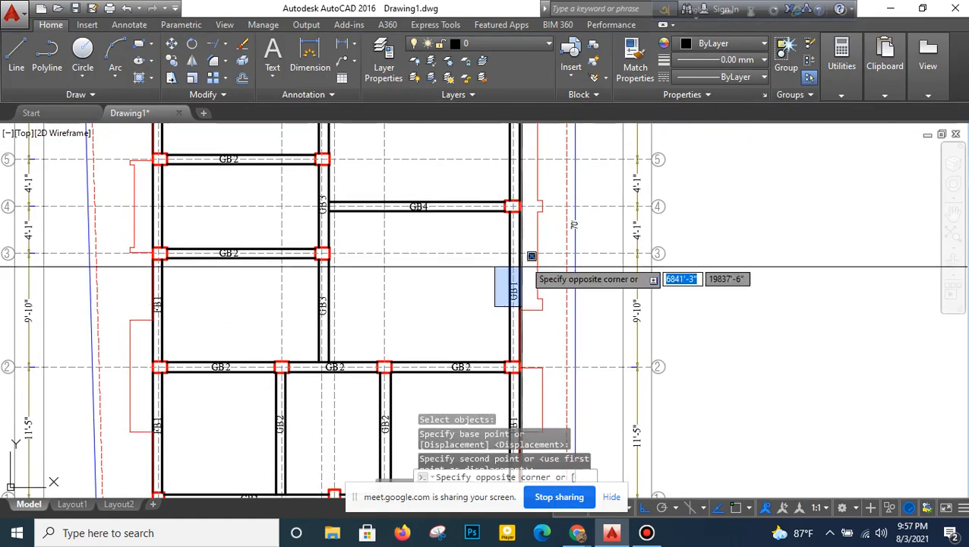
{"action": "left_click", "coordinate": [524, 237]}
{"action": "middle_click_drag", "start_coordinate": [524, 237], "coordinate": [507, 361]}
{"action": "left_click", "coordinate": [476, 258]}
{"action": "left_click", "coordinate": [519, 198]}
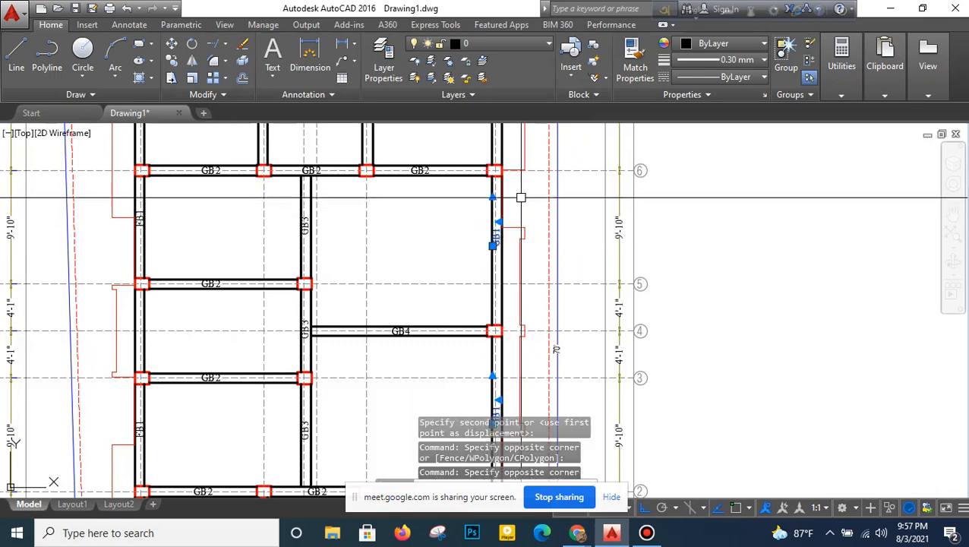
{"action": "middle_click_drag", "start_coordinate": [519, 196], "coordinate": [487, 368]}
{"action": "left_click", "coordinate": [451, 295]}
{"action": "left_click", "coordinate": [494, 245]}
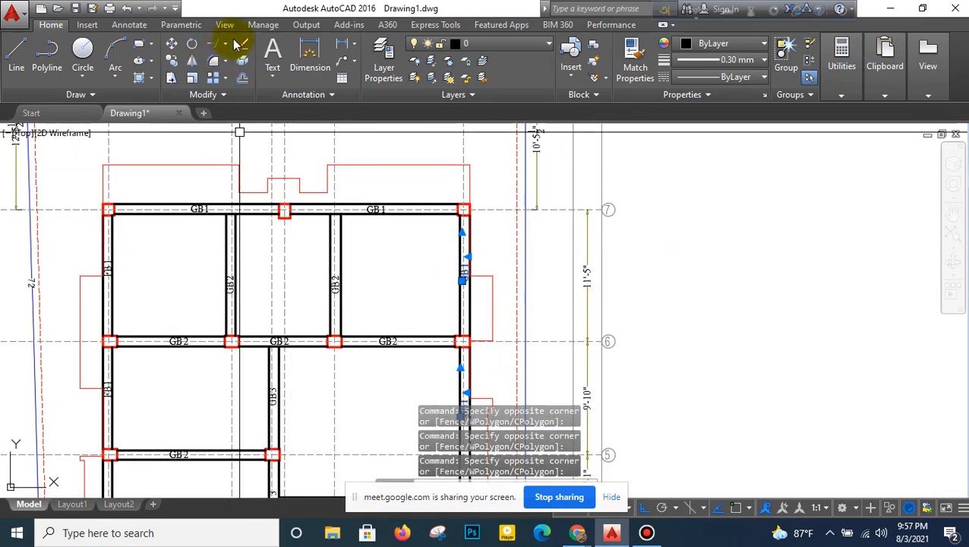
- Copy the FB1 label from the right edge beam between grids 1 and 2 onto the right edge beam between grids 2 and 4
{"action": "left_click", "coordinate": [167, 62]}
{"action": "scroll", "coordinate": [449, 236], "scroll_direction": "down", "scroll_amount": 4}
{"action": "middle_click_drag", "start_coordinate": [461, 312], "coordinate": [461, 218]}
{"action": "scroll", "coordinate": [460, 366], "scroll_direction": "up", "scroll_amount": 4}
{"action": "scroll", "coordinate": [460, 357], "scroll_direction": "up", "scroll_amount": 2}
{"action": "right_click", "coordinate": [485, 341]}
{"action": "left_click", "coordinate": [489, 336]}
{"action": "middle_click_drag", "start_coordinate": [500, 146], "coordinate": [491, 335]}
{"action": "left_click", "coordinate": [495, 301]}
- Place further FB1 label copies on the right edge beams between grids 4 and 6 and between grids 6 and 7
{"action": "middle_click_drag", "start_coordinate": [498, 205], "coordinate": [504, 360]}
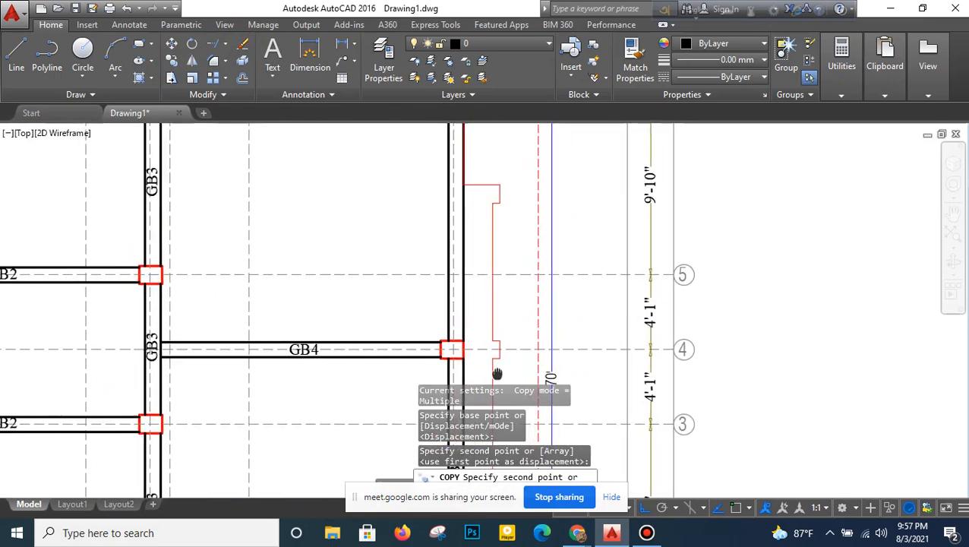
{"action": "scroll", "coordinate": [504, 346], "scroll_direction": "down", "scroll_amount": 2}
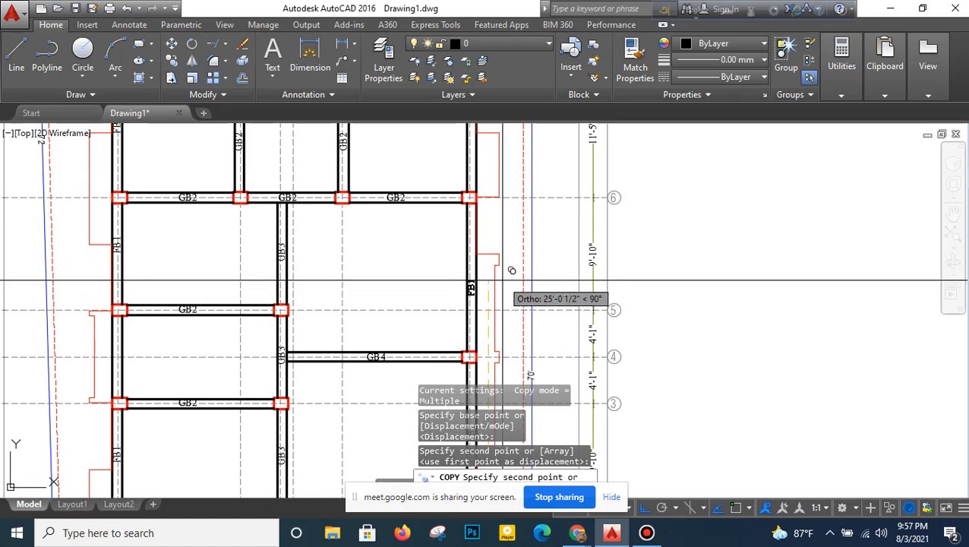
{"action": "left_click", "coordinate": [503, 281]}
{"action": "middle_click_drag", "start_coordinate": [497, 230], "coordinate": [495, 392]}
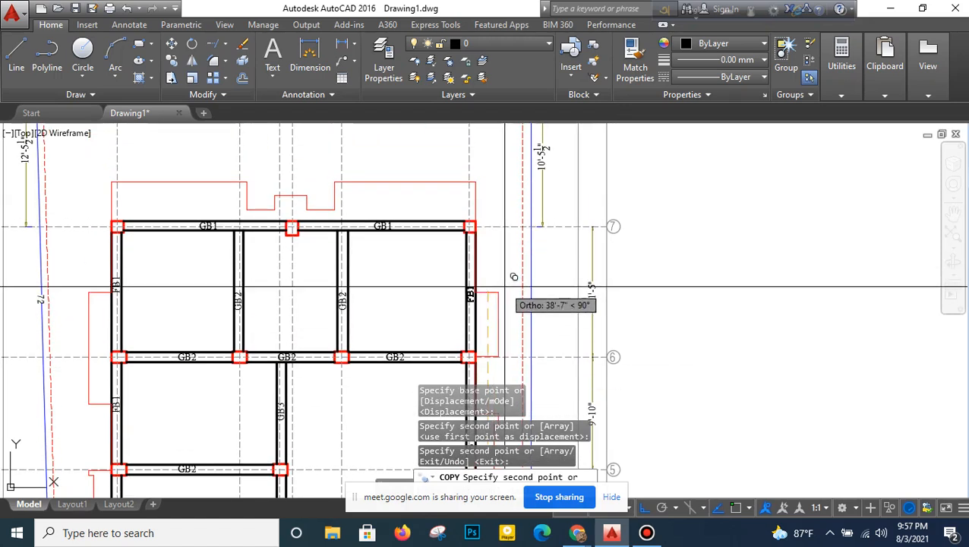
{"action": "left_click", "coordinate": [505, 287]}
{"action": "right_click", "coordinate": [512, 294]}
{"action": "left_click", "coordinate": [532, 303]}
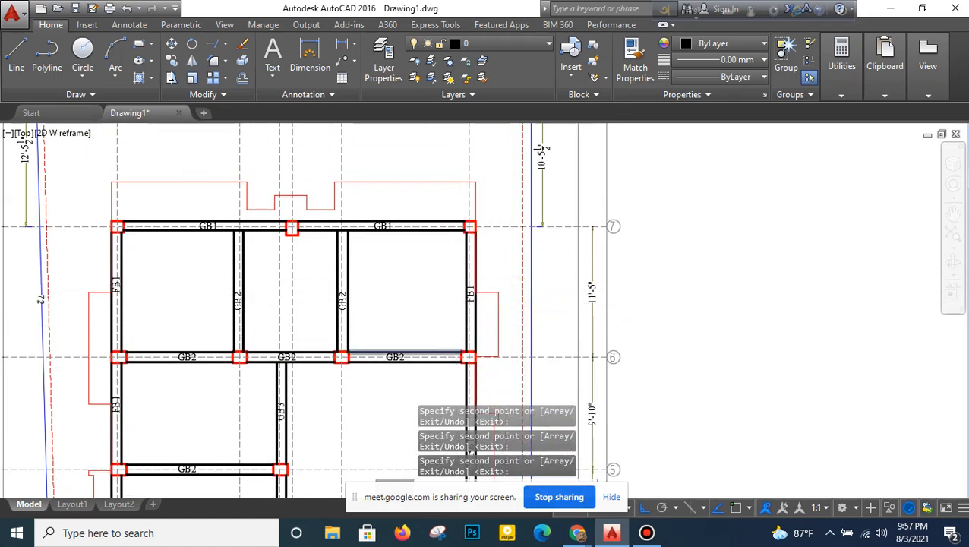
{"action": "scroll", "coordinate": [440, 258], "scroll_direction": "down", "scroll_amount": 3}
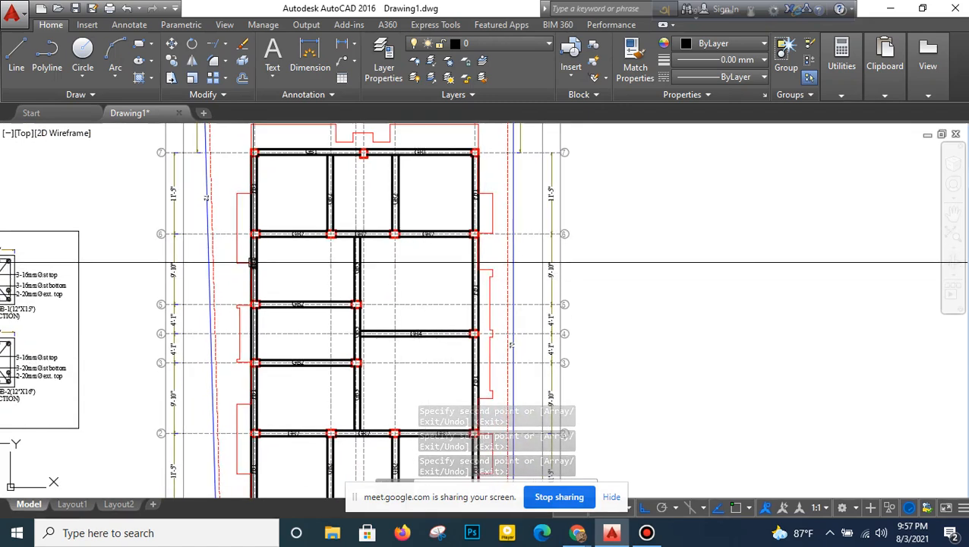
{"action": "mouse_move", "coordinate": [274, 269]}
{"action": "middle_mouse_down"}
{"action": "mouse_move", "coordinate": [286, 239]}
{"action": "mouse_move", "coordinate": [293, 284]}
{"action": "middle_mouse_up"}
{"action": "left_click", "coordinate": [298, 190]}
{"action": "left_click", "coordinate": [329, 220]}
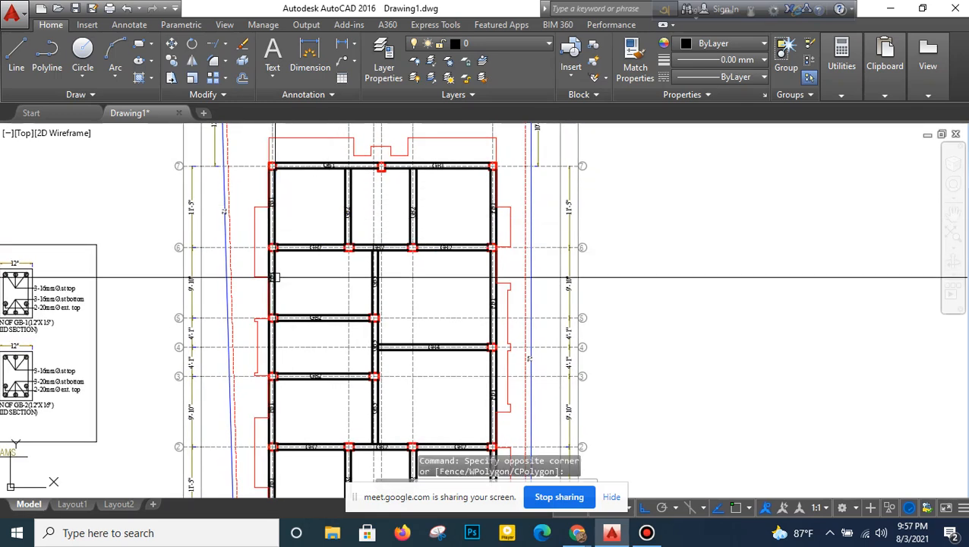
{"action": "middle_click_drag", "start_coordinate": [274, 352], "coordinate": [278, 307]}
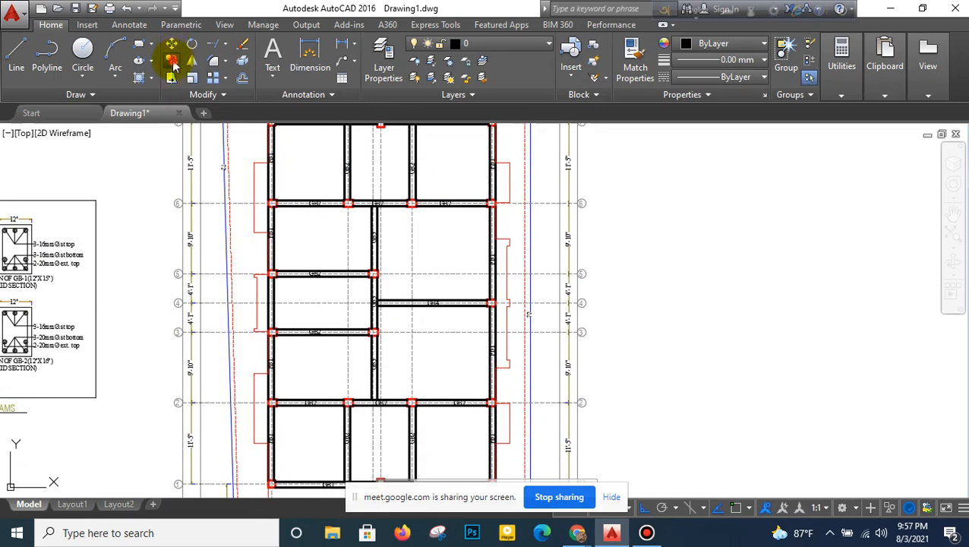
- Copy the GB-1 (12"X15") support and mid section details from the grade beam details to the empty space right of the floor beam layout
{"action": "middle_click_drag", "start_coordinate": [216, 271], "coordinate": [398, 253]}
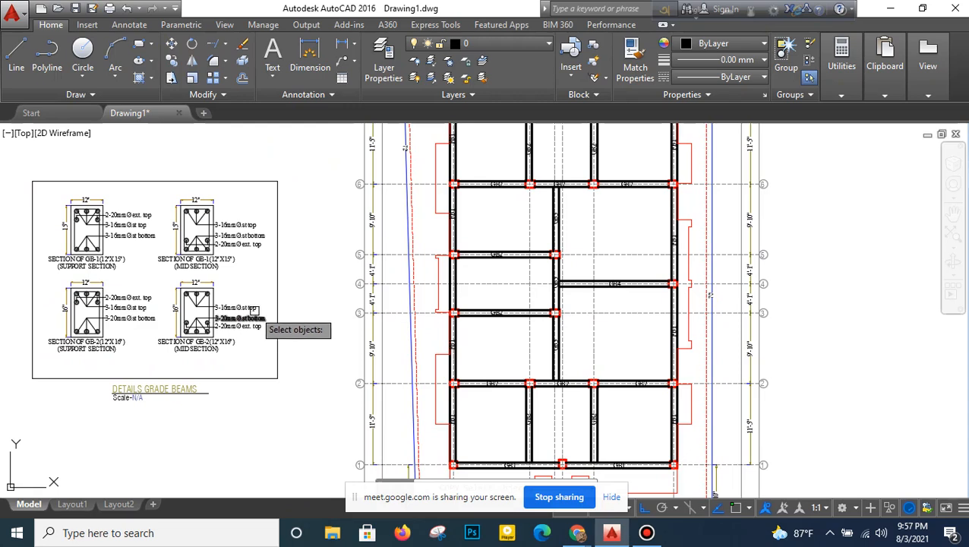
{"action": "left_click", "coordinate": [268, 182]}
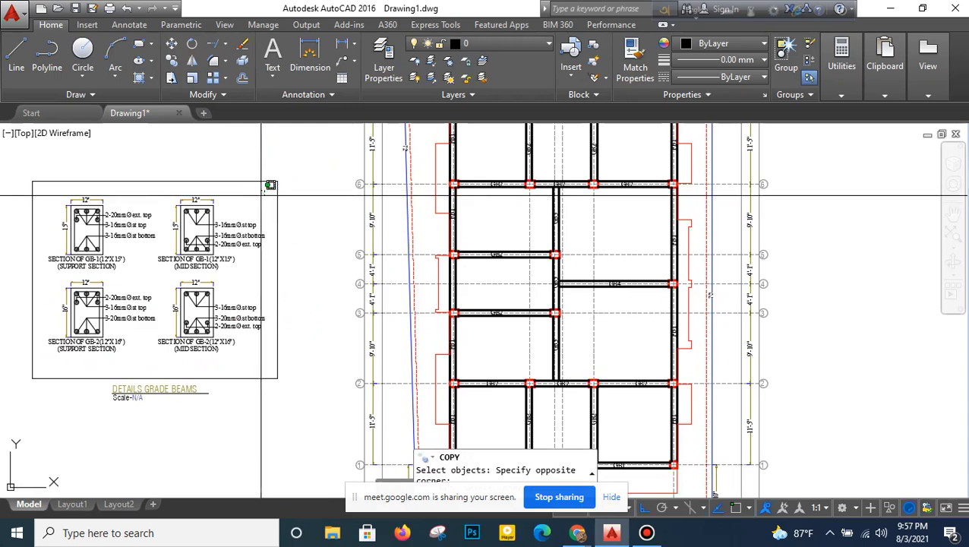
{"action": "left_click", "coordinate": [42, 268]}
{"action": "key", "text": "Return"}
{"action": "left_click", "coordinate": [149, 248]}
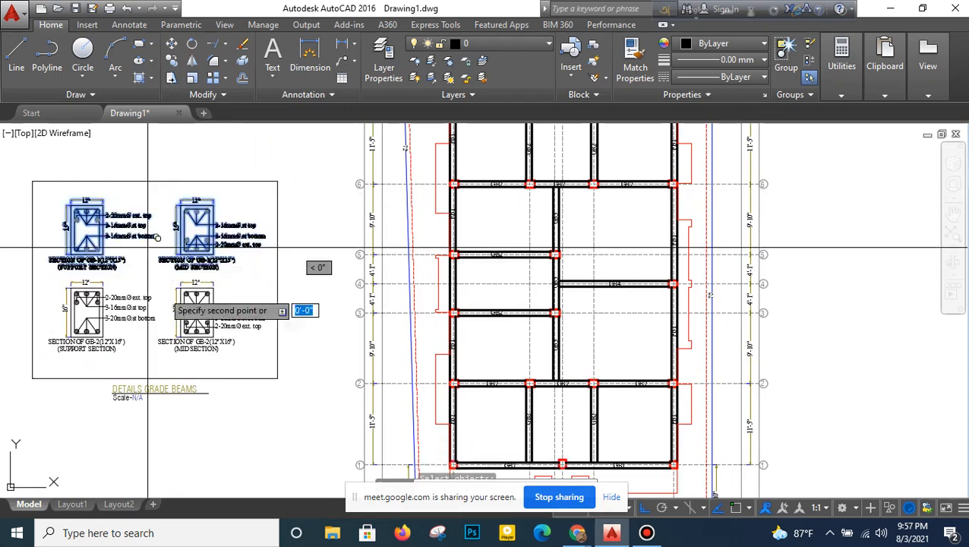
{"action": "middle_click_drag", "start_coordinate": [290, 328], "coordinate": [237, 323]}
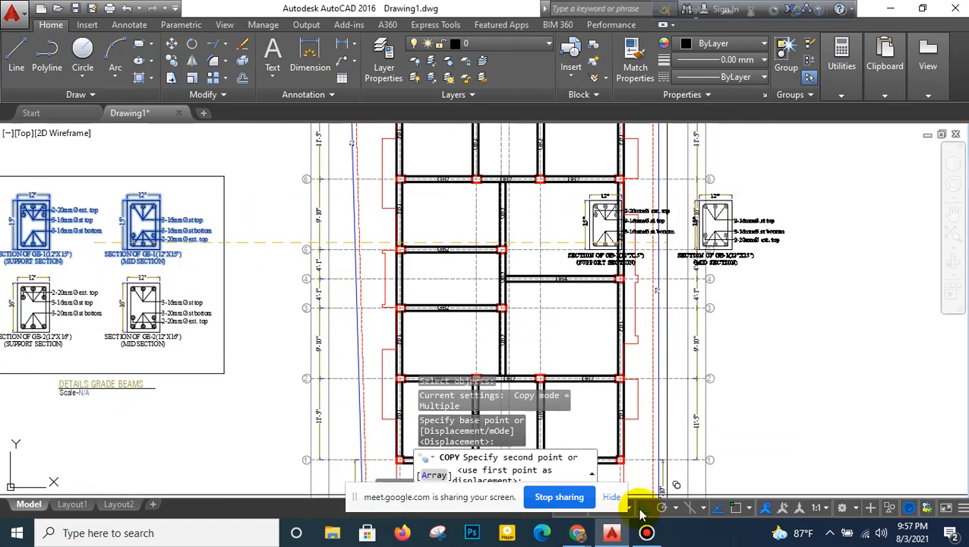
{"action": "middle_click_drag", "start_coordinate": [722, 263], "coordinate": [534, 288]}
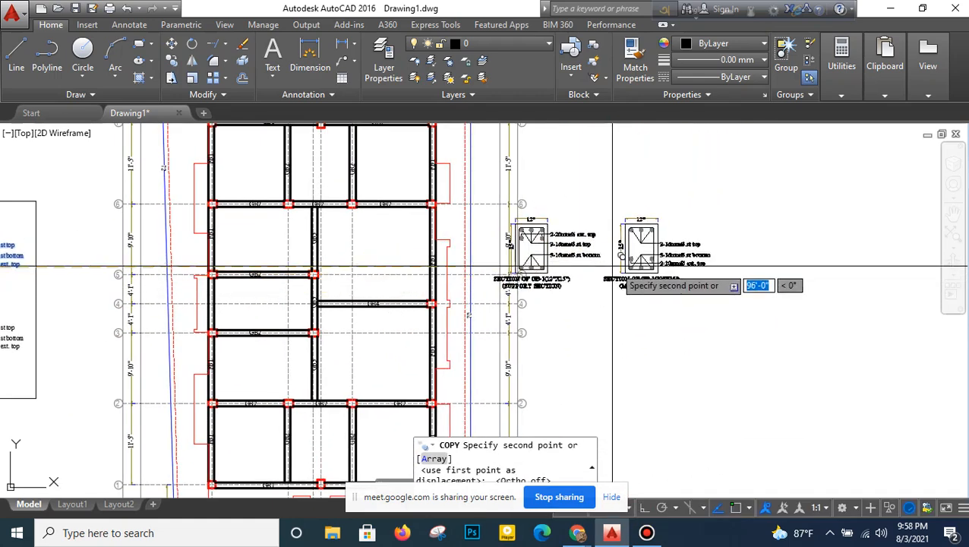
{"action": "right_click", "coordinate": [653, 279]}
{"action": "left_click", "coordinate": [658, 284]}
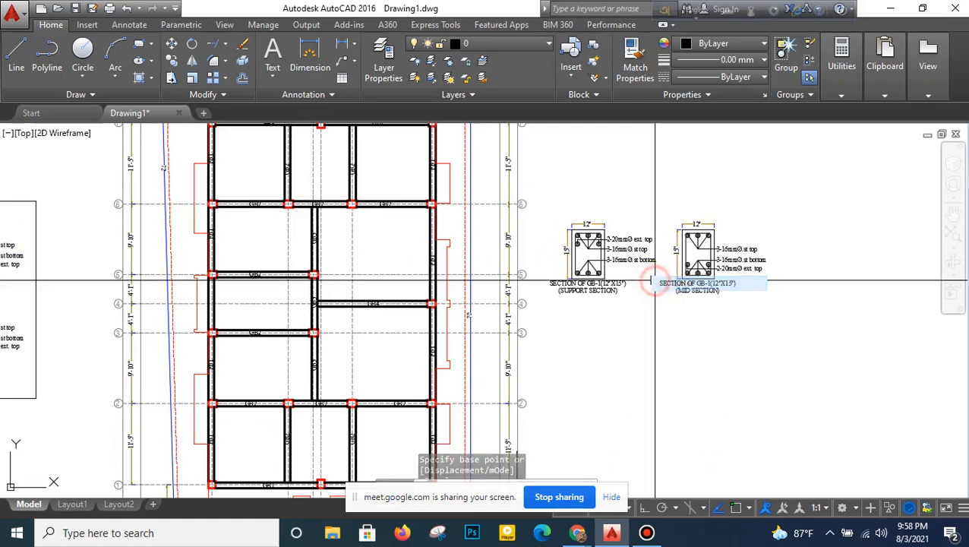
{"action": "scroll", "coordinate": [419, 347], "scroll_direction": "up", "scroll_amount": 2}
{"action": "middle_click_drag", "start_coordinate": [423, 335], "coordinate": [417, 313]}
{"action": "key", "text": "Return"}
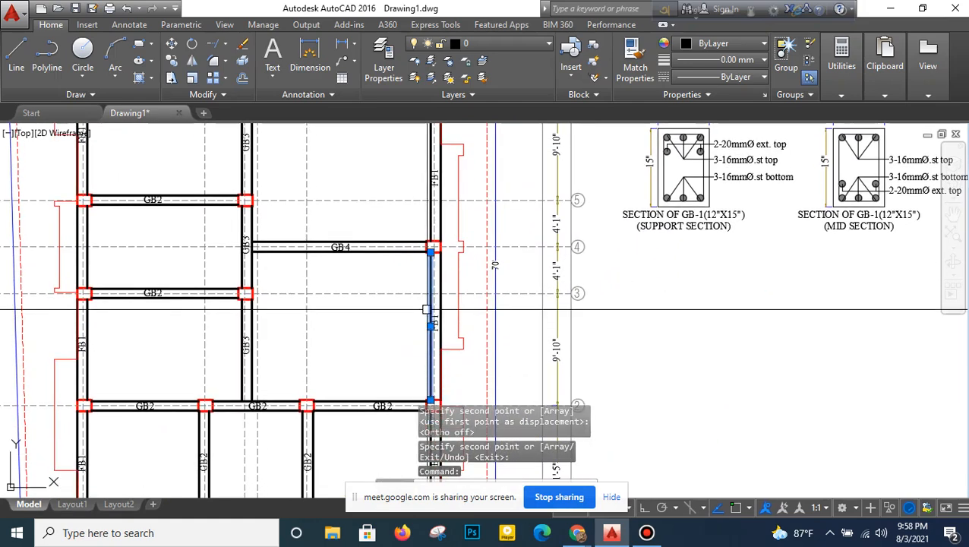
{"action": "left_click", "coordinate": [433, 320]}
{"action": "middle_click_drag", "start_coordinate": [459, 318], "coordinate": [452, 285]}
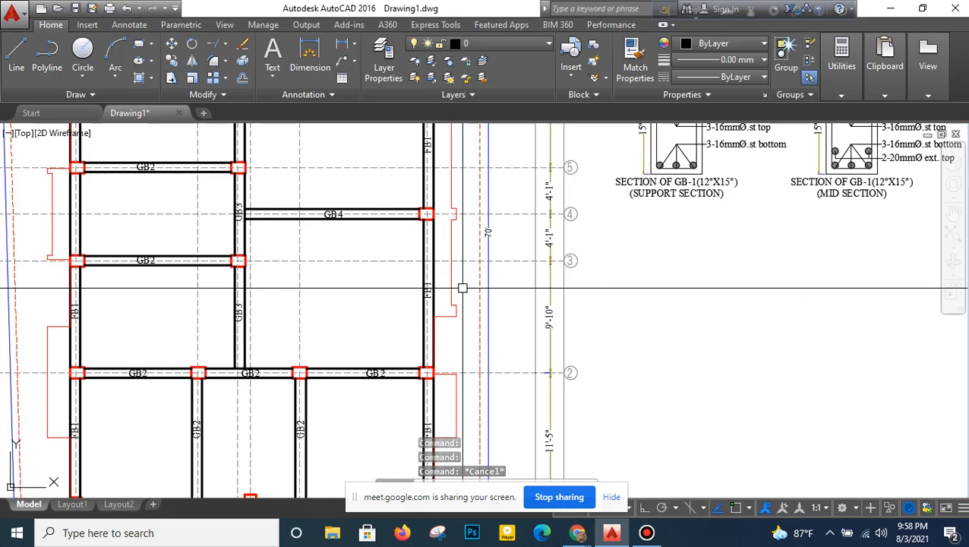
- Add a vertical linear dimension for the clear span between the columns of the right edge FB1 beam from grid 2 to grid 4
{"action": "left_click", "coordinate": [341, 44]}
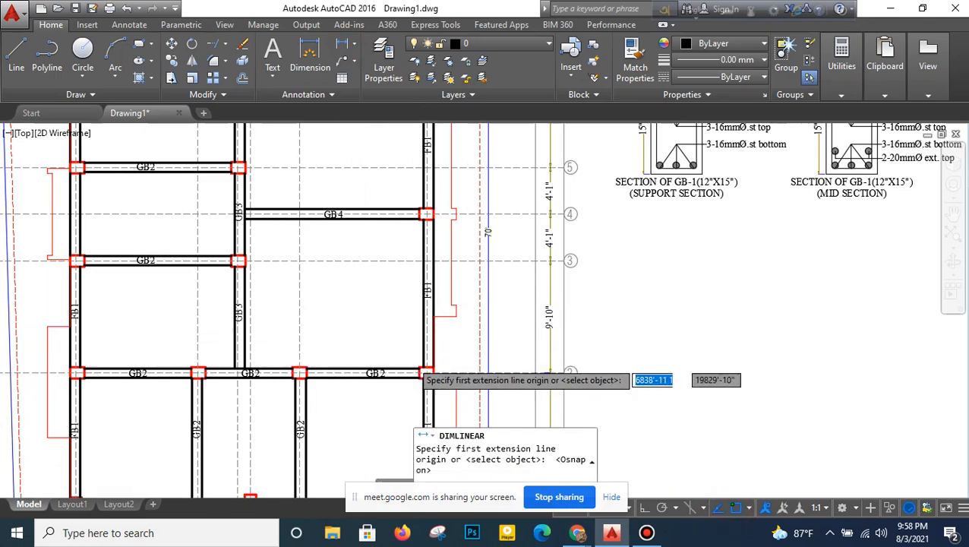
{"action": "scroll", "coordinate": [424, 373], "scroll_direction": "up", "scroll_amount": 2}
{"action": "left_click", "coordinate": [422, 373]}
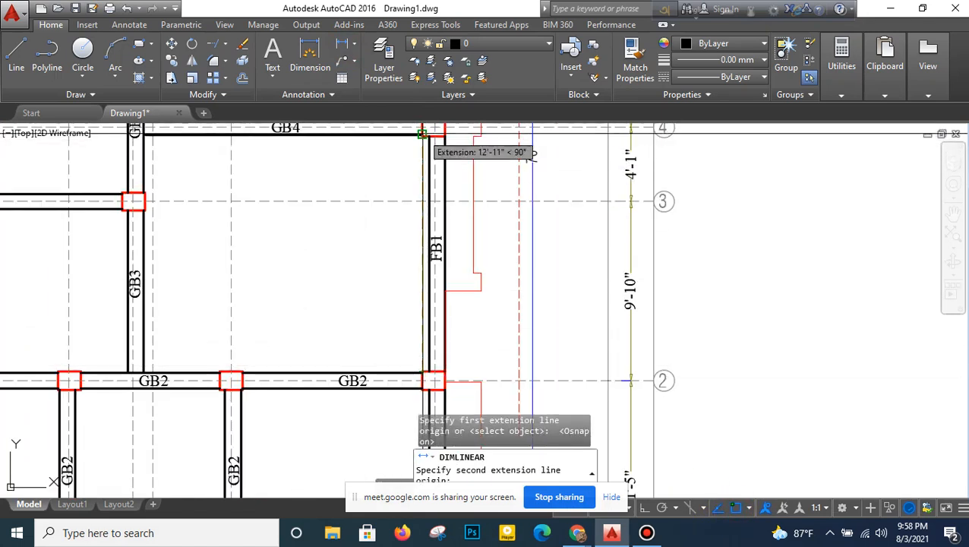
{"action": "left_click", "coordinate": [422, 134]}
{"action": "left_click", "coordinate": [410, 228]}
{"action": "middle_click_drag", "start_coordinate": [409, 205], "coordinate": [351, 258]}
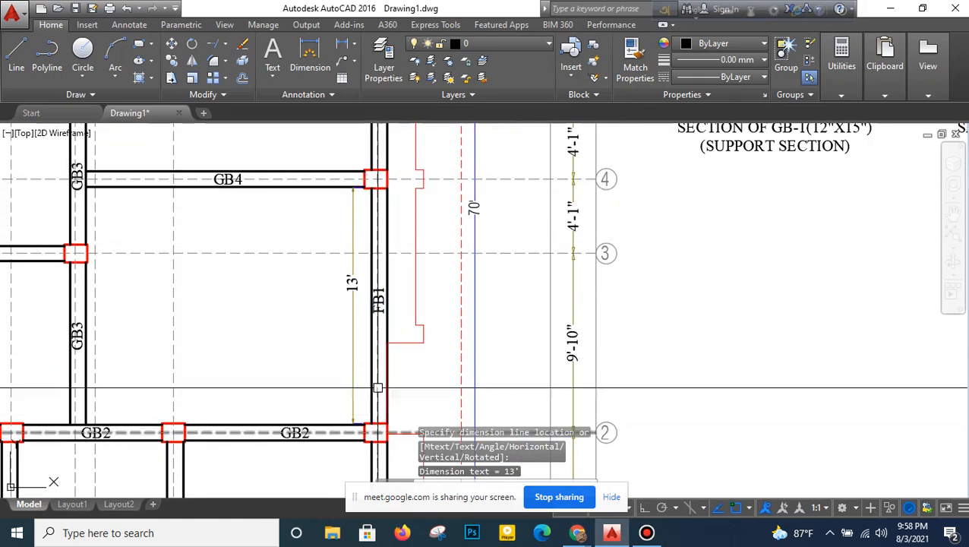
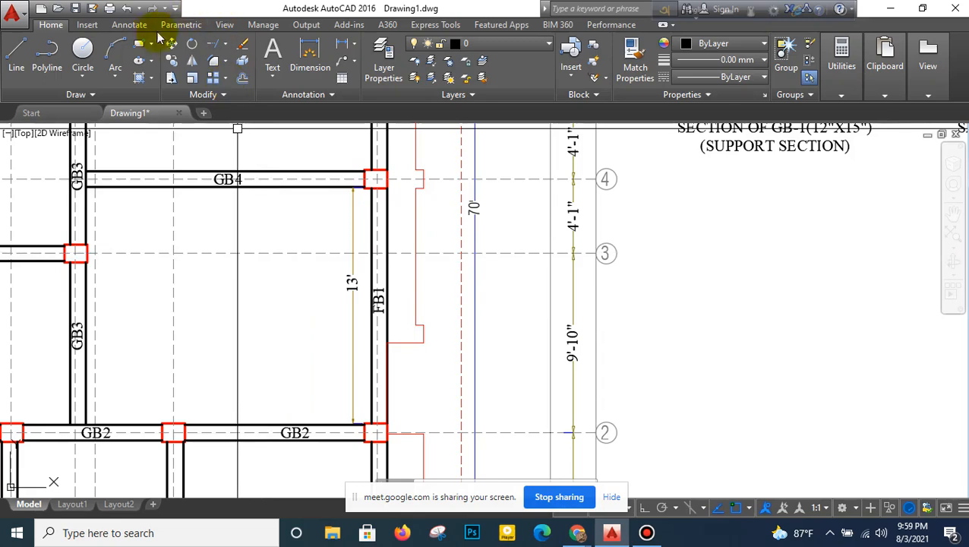
- Erase the vertical clear-span dimension beside the right edge FB1 beam between grids 2 and 4
{"action": "left_click", "coordinate": [243, 46]}
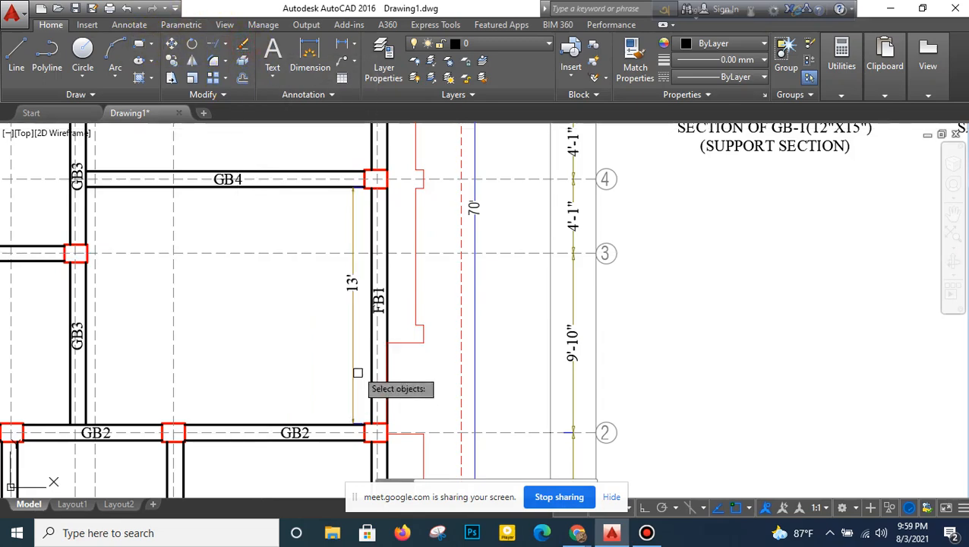
{"action": "left_click", "coordinate": [352, 278]}
- Relabel the two inner vertical GB2 beams between grids 1 and 2 as FB2
{"action": "scroll", "coordinate": [357, 301], "scroll_direction": "down", "scroll_amount": 5}
{"action": "scroll", "coordinate": [362, 231], "scroll_direction": "up", "scroll_amount": 3}
{"action": "middle_click_drag", "start_coordinate": [355, 289], "coordinate": [421, 198]}
{"action": "mouse_move", "coordinate": [422, 279]}
{"action": "middle_mouse_down"}
{"action": "mouse_move", "coordinate": [447, 213]}
{"action": "mouse_move", "coordinate": [464, 196]}
{"action": "middle_mouse_up"}
{"action": "middle_click_drag", "start_coordinate": [273, 399], "coordinate": [331, 332]}
{"action": "middle_click_drag", "start_coordinate": [308, 300], "coordinate": [321, 346]}
{"action": "scroll", "coordinate": [321, 345], "scroll_direction": "up", "scroll_amount": 5}
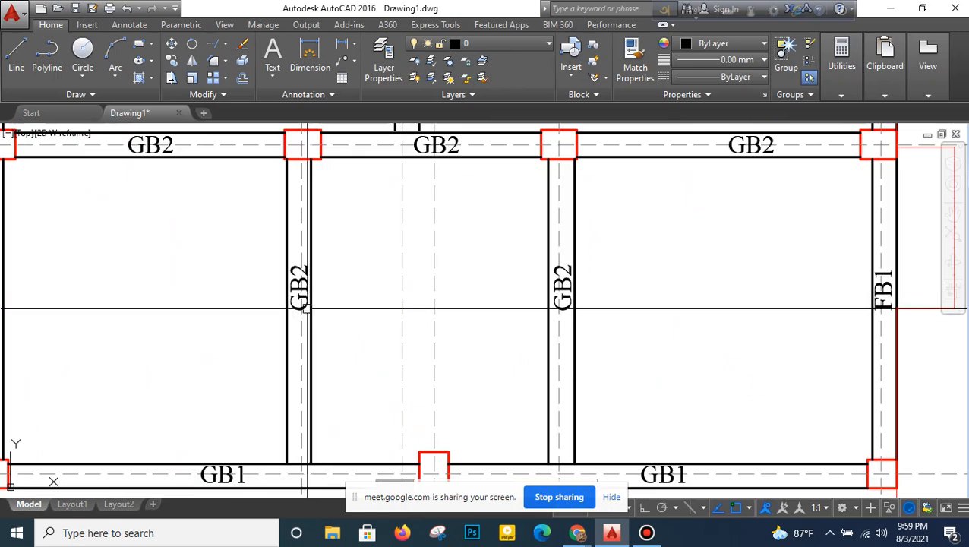
{"action": "double_click", "coordinate": [314, 326]}
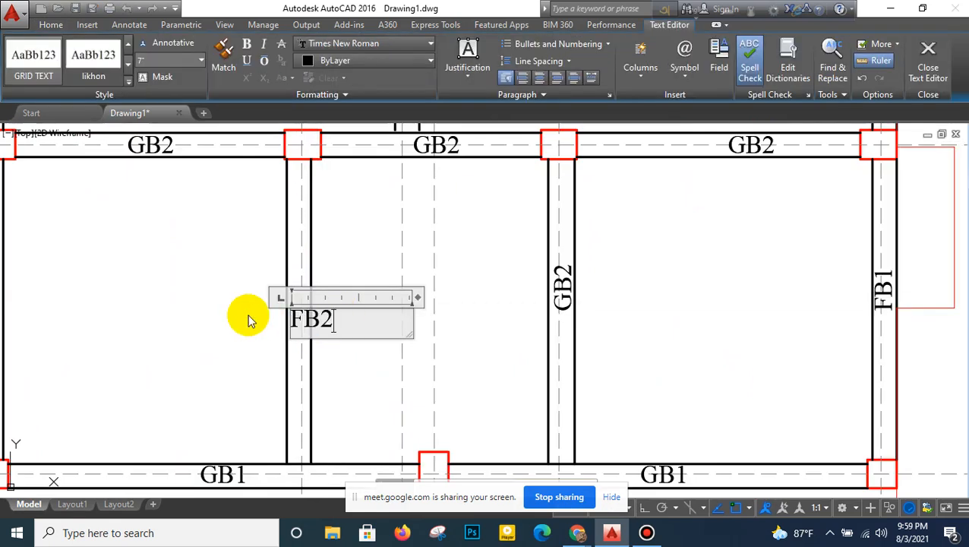
{"action": "left_click", "coordinate": [248, 320]}
{"action": "left_click", "coordinate": [563, 296]}
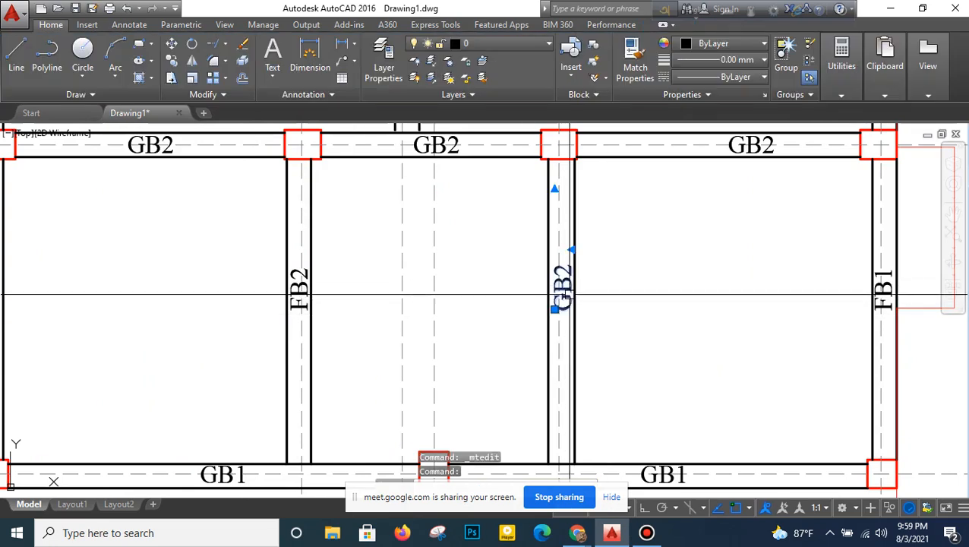
{"action": "double_click", "coordinate": [562, 296]}
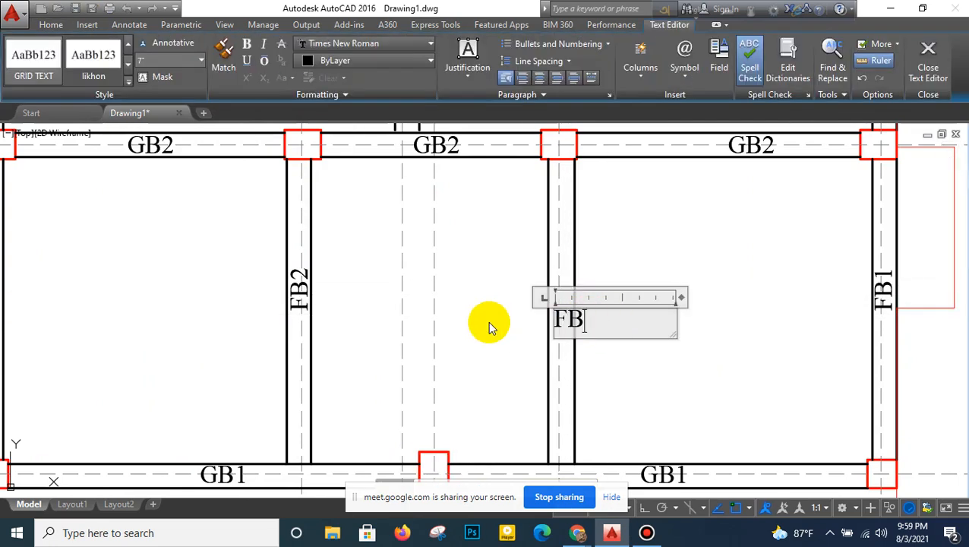
{"action": "left_click", "coordinate": [490, 324]}
- Relabel both GB1 beams along grid 1 as FB1
{"action": "scroll", "coordinate": [489, 324], "scroll_direction": "down", "scroll_amount": 2}
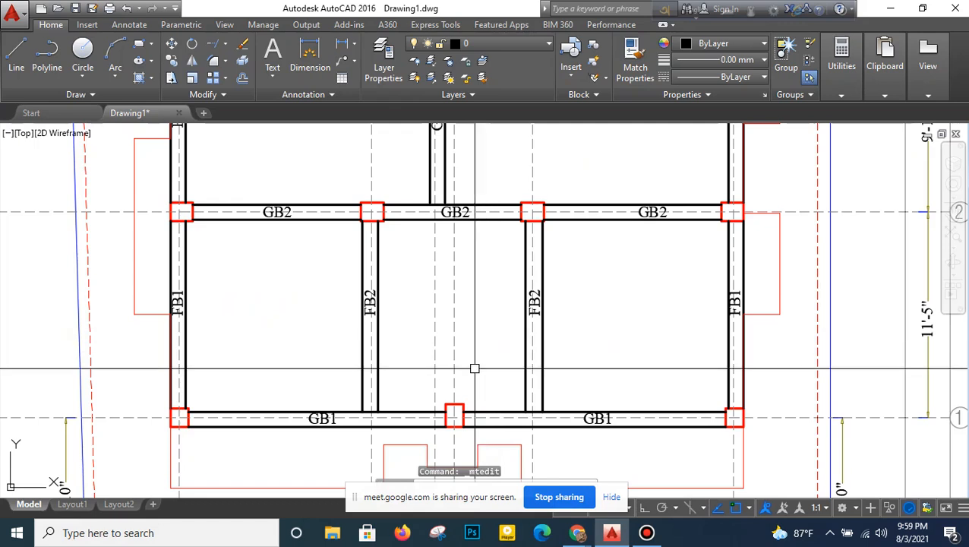
{"action": "middle_click_drag", "start_coordinate": [430, 378], "coordinate": [434, 342]}
{"action": "scroll", "coordinate": [314, 392], "scroll_direction": "up", "scroll_amount": 2}
{"action": "left_click", "coordinate": [314, 392]}
{"action": "double_click", "coordinate": [335, 378]}
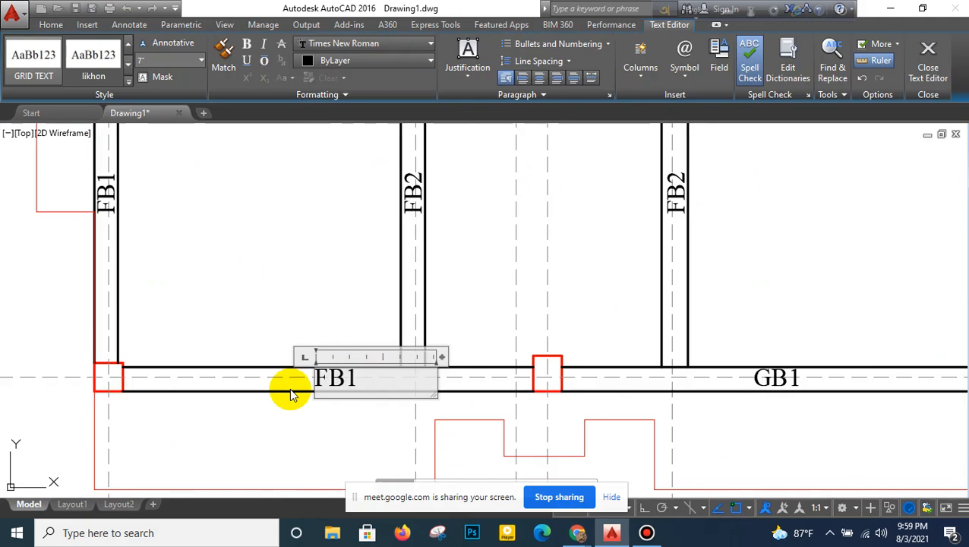
{"action": "left_click", "coordinate": [292, 393]}
{"action": "left_click", "coordinate": [797, 381]}
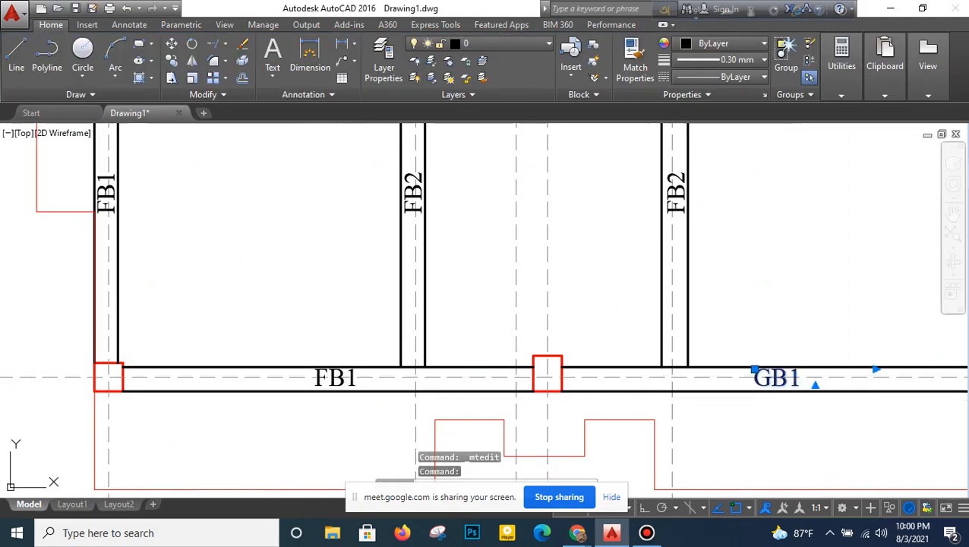
{"action": "double_click", "coordinate": [798, 379]}
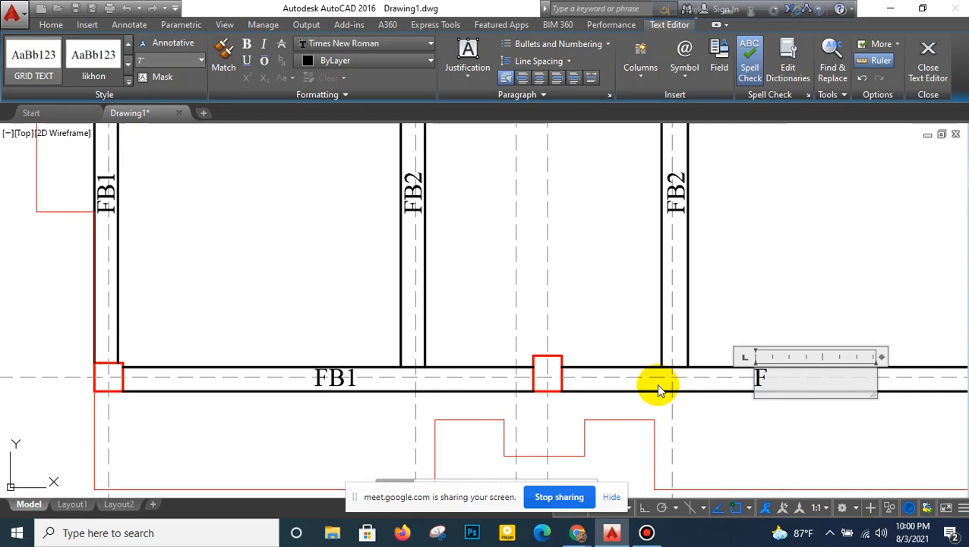
{"action": "left_click", "coordinate": [692, 275]}
- Relabel the leftmost GB2 beam on grid 2 as FB2
{"action": "scroll", "coordinate": [692, 275], "scroll_direction": "down", "scroll_amount": 6}
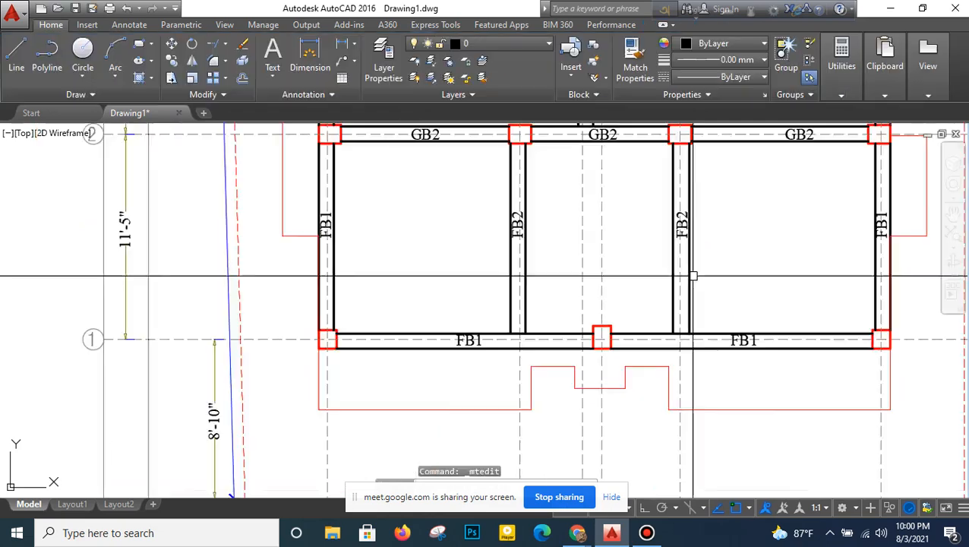
{"action": "middle_click_drag", "start_coordinate": [705, 250], "coordinate": [593, 309]}
{"action": "scroll", "coordinate": [599, 279], "scroll_direction": "up", "scroll_amount": 4}
{"action": "middle_click_drag", "start_coordinate": [598, 229], "coordinate": [591, 337]}
{"action": "scroll", "coordinate": [503, 329], "scroll_direction": "down", "scroll_amount": 2}
{"action": "mouse_move", "coordinate": [490, 215]}
{"action": "middle_mouse_down"}
{"action": "mouse_move", "coordinate": [493, 242]}
{"action": "mouse_move", "coordinate": [500, 217]}
{"action": "middle_mouse_up"}
{"action": "mouse_move", "coordinate": [483, 361]}
{"action": "middle_mouse_down"}
{"action": "mouse_move", "coordinate": [482, 300]}
{"action": "mouse_move", "coordinate": [484, 317]}
{"action": "mouse_move", "coordinate": [472, 283]}
{"action": "middle_mouse_up"}
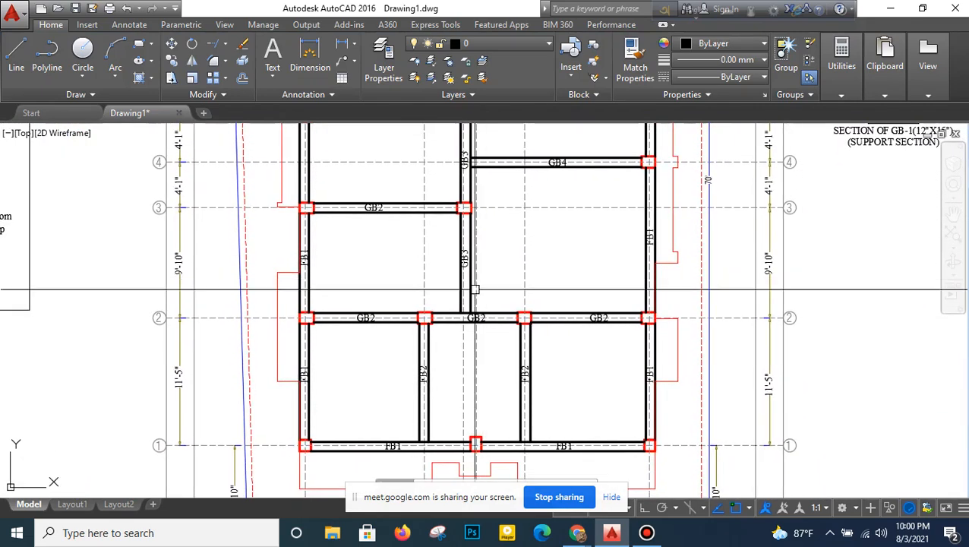
{"action": "scroll", "coordinate": [376, 327], "scroll_direction": "up", "scroll_amount": 2}
{"action": "left_click", "coordinate": [361, 308]}
{"action": "double_click", "coordinate": [386, 309]}
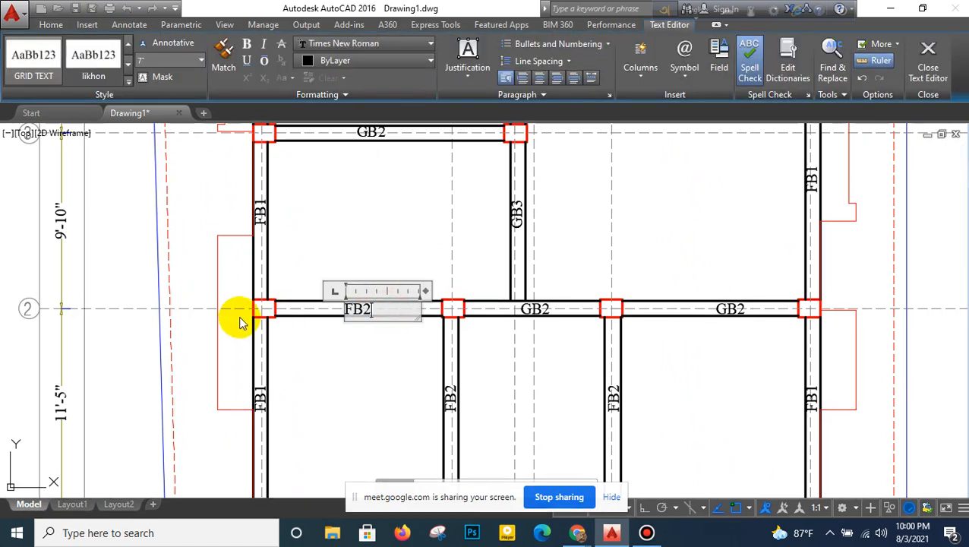
{"action": "left_click", "coordinate": [322, 360]}
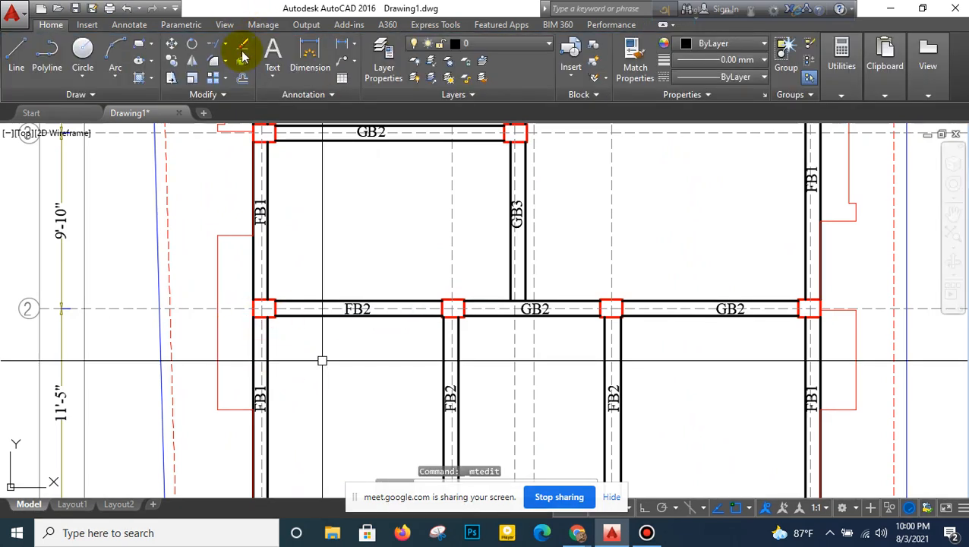
- Erase the GB2 labels on the middle and right beams of grid 2
{"action": "left_click", "coordinate": [244, 47]}
{"action": "scroll", "coordinate": [536, 312], "scroll_direction": "up", "scroll_amount": 2}
{"action": "middle_click_drag", "start_coordinate": [538, 310], "coordinate": [365, 299]}
{"action": "key", "text": "Return"}
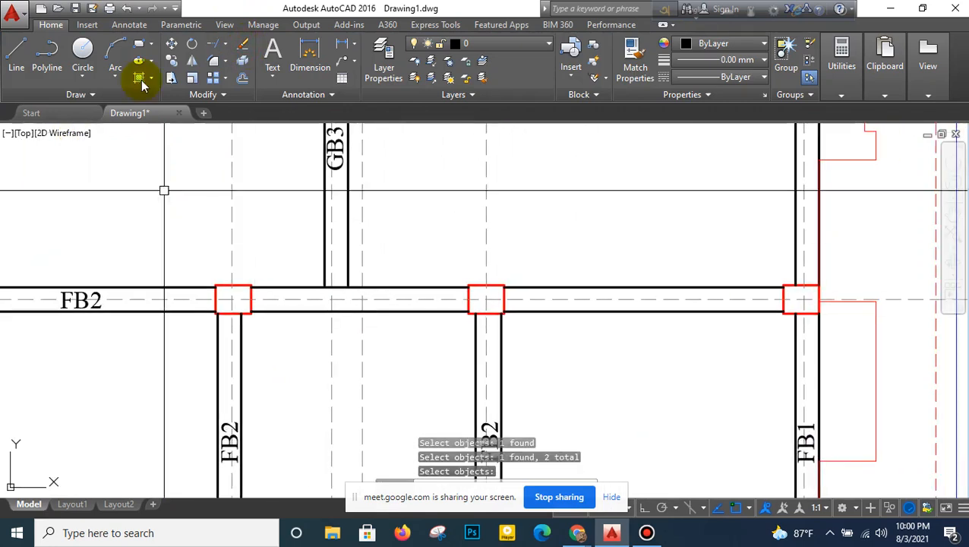
- Copy the FB2 label horizontally onto the middle and right beams of grid 2, with Ortho on and object snap off
{"action": "left_click", "coordinate": [176, 61]}
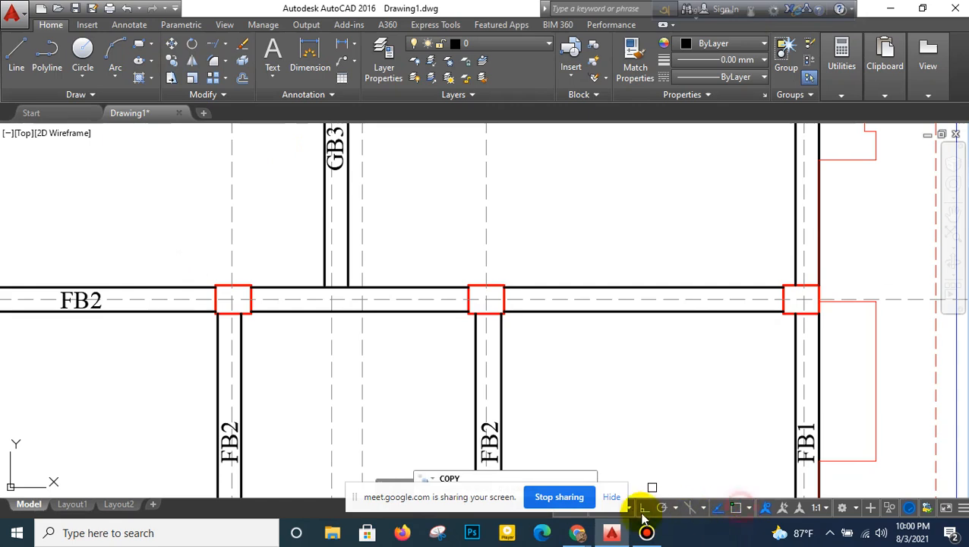
{"action": "left_click", "coordinate": [32, 339]}
{"action": "left_click", "coordinate": [131, 231]}
{"action": "key", "text": "Return"}
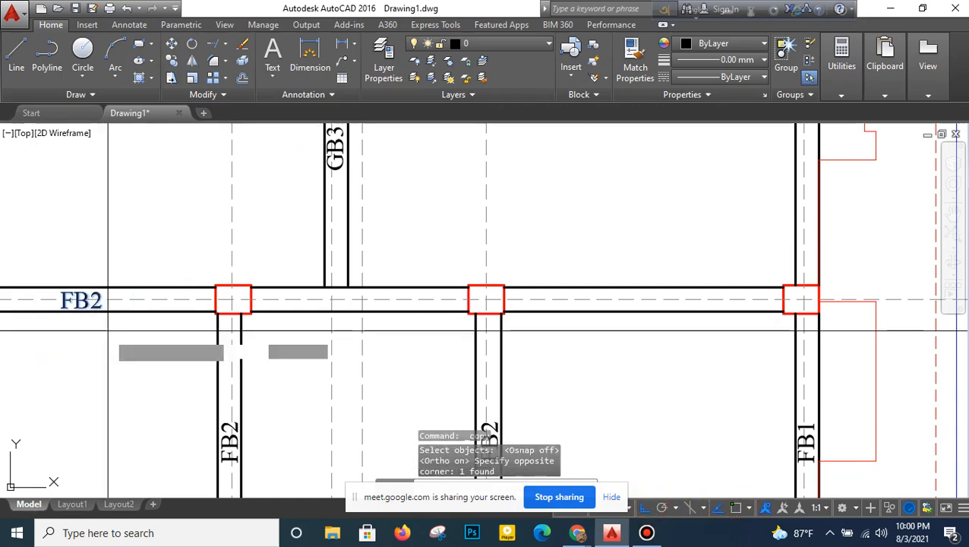
{"action": "left_click", "coordinate": [108, 331]}
{"action": "left_click", "coordinate": [409, 330]}
{"action": "left_click", "coordinate": [681, 331]}
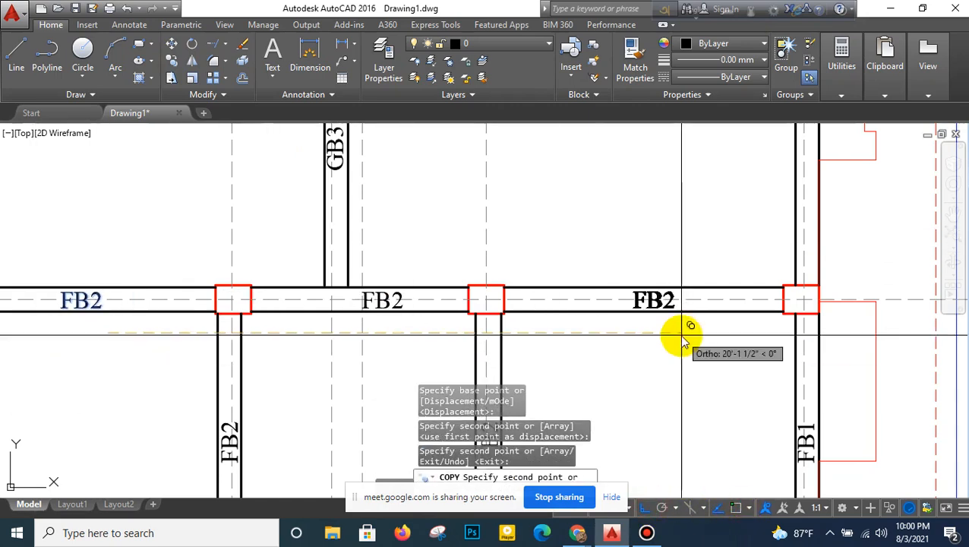
{"action": "right_click", "coordinate": [683, 332]}
{"action": "left_click", "coordinate": [714, 149]}
- Relabel the vertical GB3 beam between grids 2 and 3 as FB2
{"action": "scroll", "coordinate": [473, 265], "scroll_direction": "down", "scroll_amount": 4}
{"action": "middle_click_drag", "start_coordinate": [469, 211], "coordinate": [459, 281]}
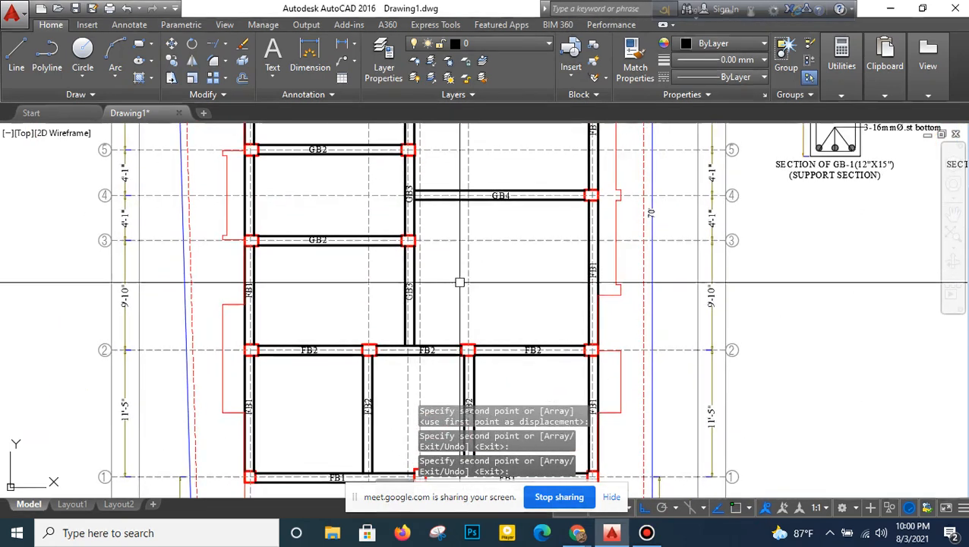
{"action": "scroll", "coordinate": [418, 285], "scroll_direction": "up", "scroll_amount": 2}
{"action": "double_click", "coordinate": [403, 291]}
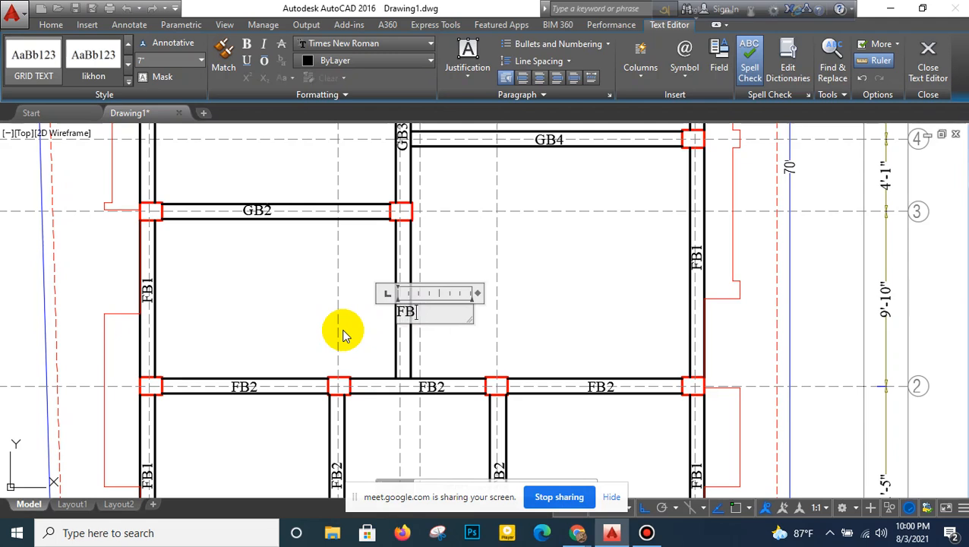
{"action": "left_click", "coordinate": [464, 221]}
- Erase the GB3 labels between grids 3 and 6, the GB2 labels on grid 6 and the two vertical GB2 labels between grids 6 and 7
{"action": "middle_click_drag", "start_coordinate": [464, 243], "coordinate": [452, 406]}
{"action": "left_click", "coordinate": [243, 44]}
{"action": "left_click", "coordinate": [361, 348]}
{"action": "left_click", "coordinate": [411, 272]}
{"action": "middle_click_drag", "start_coordinate": [413, 227], "coordinate": [409, 351]}
{"action": "left_click", "coordinate": [367, 298]}
{"action": "left_click", "coordinate": [411, 227]}
{"action": "middle_click_drag", "start_coordinate": [411, 227], "coordinate": [404, 301]}
{"action": "left_click", "coordinate": [173, 311]}
{"action": "left_click", "coordinate": [259, 239]}
{"action": "left_click", "coordinate": [406, 307]}
{"action": "left_click", "coordinate": [396, 260]}
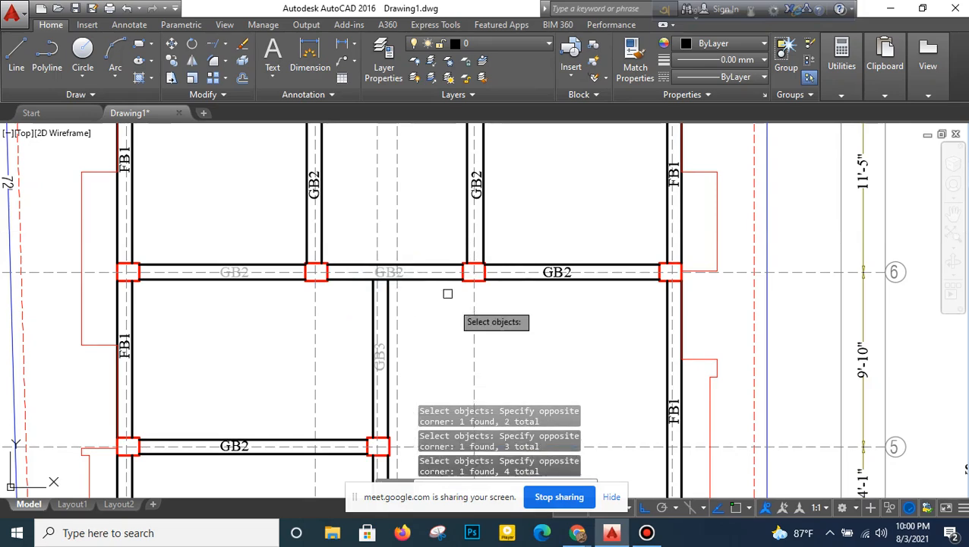
{"action": "left_click", "coordinate": [511, 305]}
{"action": "left_click", "coordinate": [604, 224]}
{"action": "left_click", "coordinate": [285, 217]}
{"action": "left_click", "coordinate": [496, 154]}
{"action": "scroll", "coordinate": [415, 223], "scroll_direction": "down", "scroll_amount": 4}
{"action": "middle_click_drag", "start_coordinate": [413, 223], "coordinate": [420, 178]}
{"action": "scroll", "coordinate": [340, 303], "scroll_direction": "up", "scroll_amount": 4}
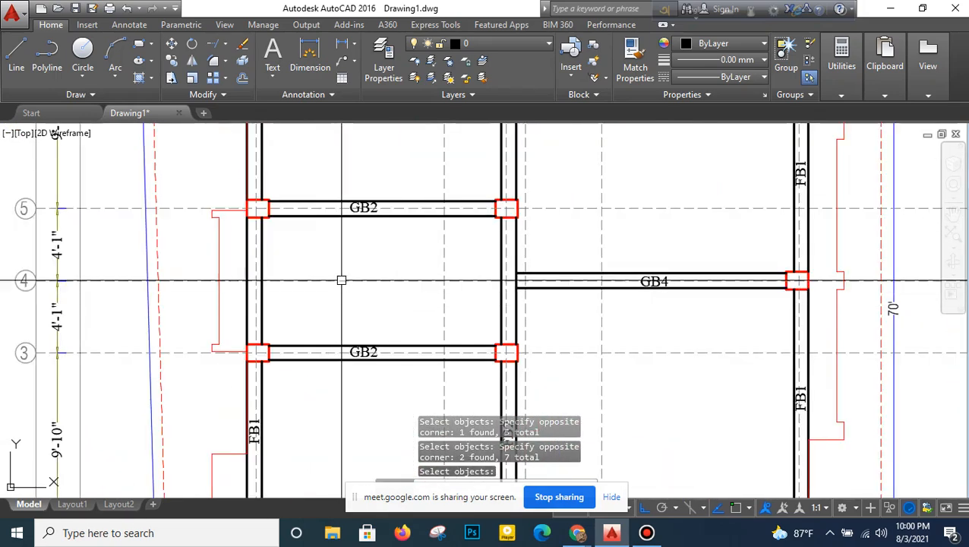
{"action": "key", "text": "Return"}
- Relabel the GB2 beam on grid 3 as FB2
{"action": "scroll", "coordinate": [366, 356], "scroll_direction": "up", "scroll_amount": 2}
{"action": "double_click", "coordinate": [370, 357]}
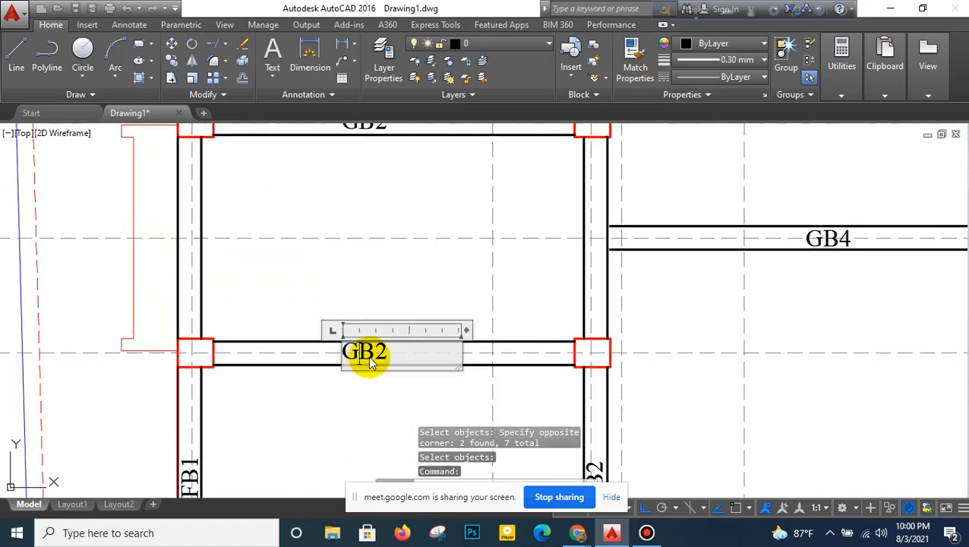
{"action": "left_click_drag", "start_coordinate": [395, 353], "coordinate": [296, 361]}
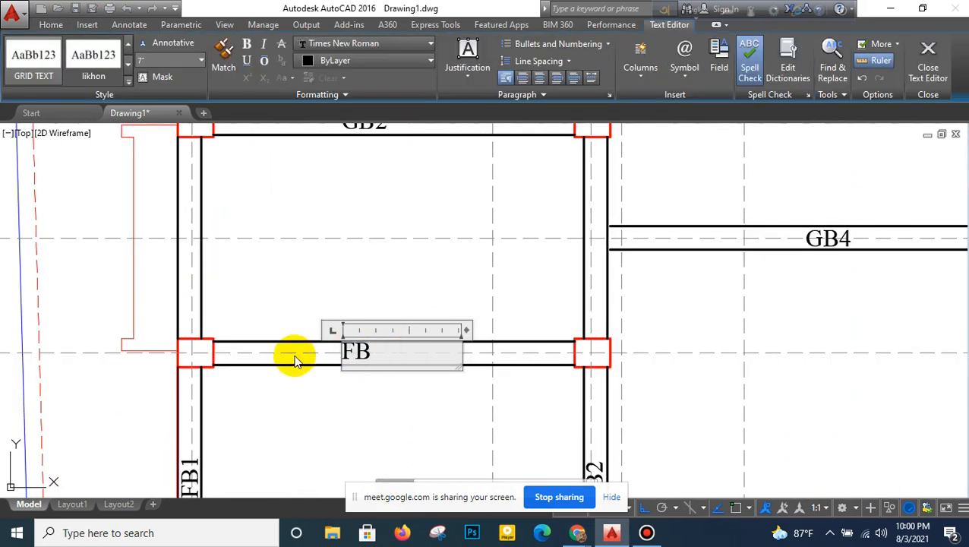
{"action": "left_click", "coordinate": [295, 355]}
- Move the FB2 label on grid 3 slightly so it sits centred between the beam's edge lines
{"action": "middle_click_drag", "start_coordinate": [367, 235], "coordinate": [364, 251]}
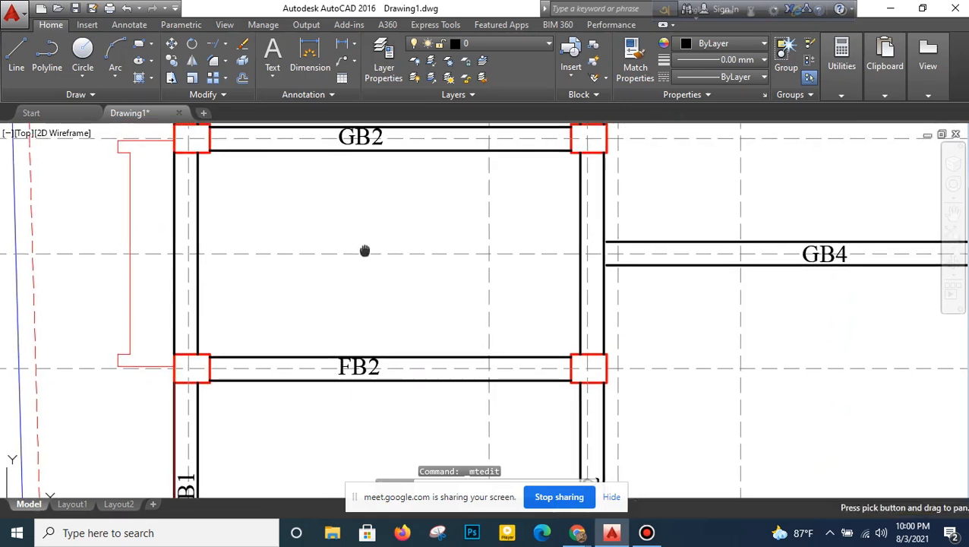
{"action": "left_click", "coordinate": [170, 45]}
{"action": "scroll", "coordinate": [368, 385], "scroll_direction": "up", "scroll_amount": 3}
{"action": "left_click", "coordinate": [374, 366]}
{"action": "key", "text": "Return"}
{"action": "left_click", "coordinate": [409, 242]}
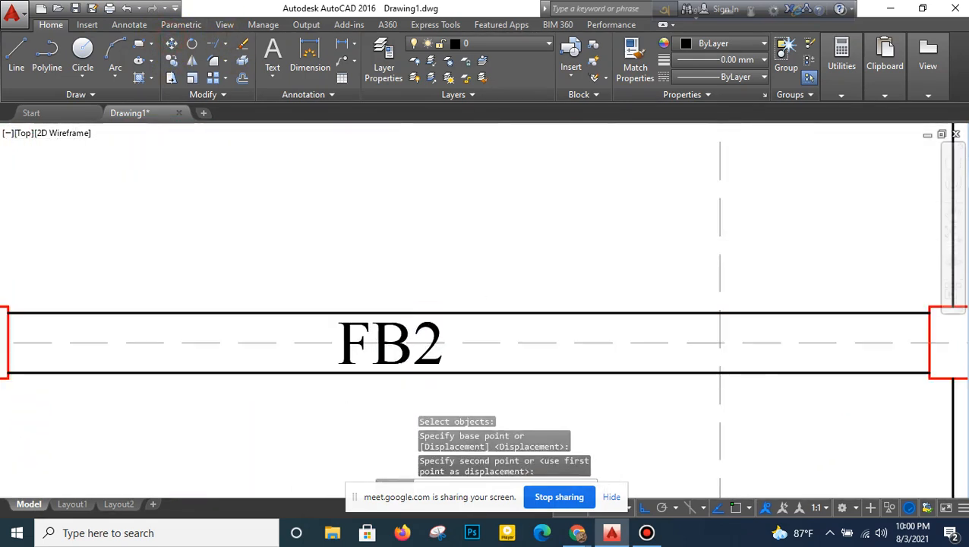
- Relabel the GB2 beam on grid 5 as FB2
{"action": "scroll", "coordinate": [404, 240], "scroll_direction": "down", "scroll_amount": 5}
{"action": "middle_click_drag", "start_coordinate": [402, 200], "coordinate": [403, 240]}
{"action": "scroll", "coordinate": [404, 238], "scroll_direction": "up", "scroll_amount": 8}
{"action": "double_click", "coordinate": [408, 282]}
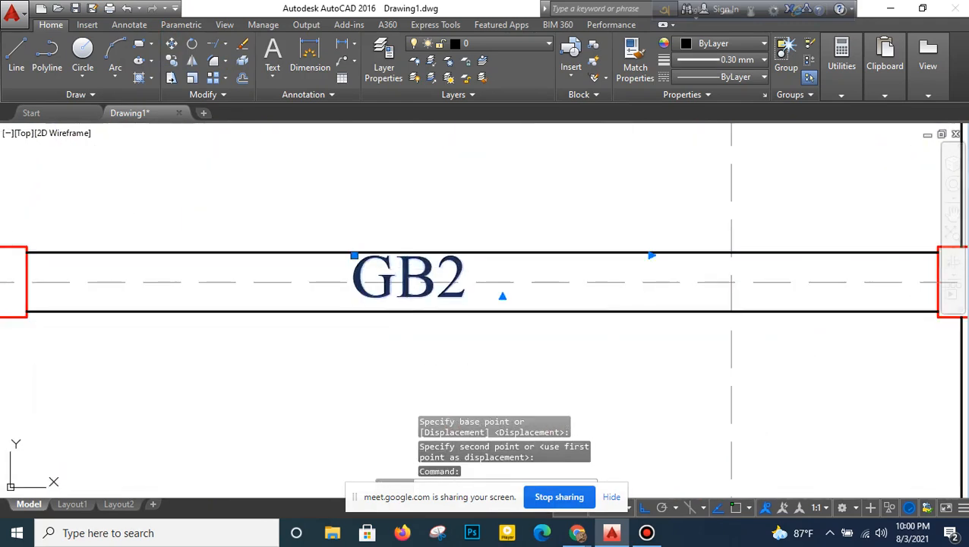
{"action": "left_click_drag", "start_coordinate": [393, 280], "coordinate": [300, 287]}
{"action": "type", "text": "F"}
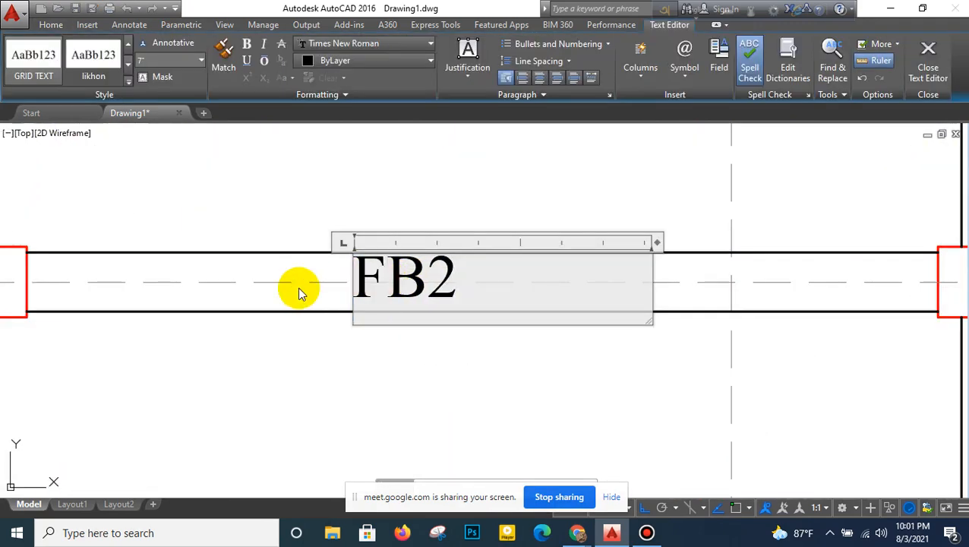
{"action": "left_click", "coordinate": [298, 287]}
- Relabel the GB4 beam on grid 4 as FB3
{"action": "scroll", "coordinate": [325, 353], "scroll_direction": "down", "scroll_amount": 6}
{"action": "scroll", "coordinate": [357, 307], "scroll_direction": "up", "scroll_amount": 4}
{"action": "middle_click_drag", "start_coordinate": [355, 312], "coordinate": [353, 240]}
{"action": "scroll", "coordinate": [354, 269], "scroll_direction": "down", "scroll_amount": 2}
{"action": "middle_click_drag", "start_coordinate": [508, 414], "coordinate": [504, 320]}
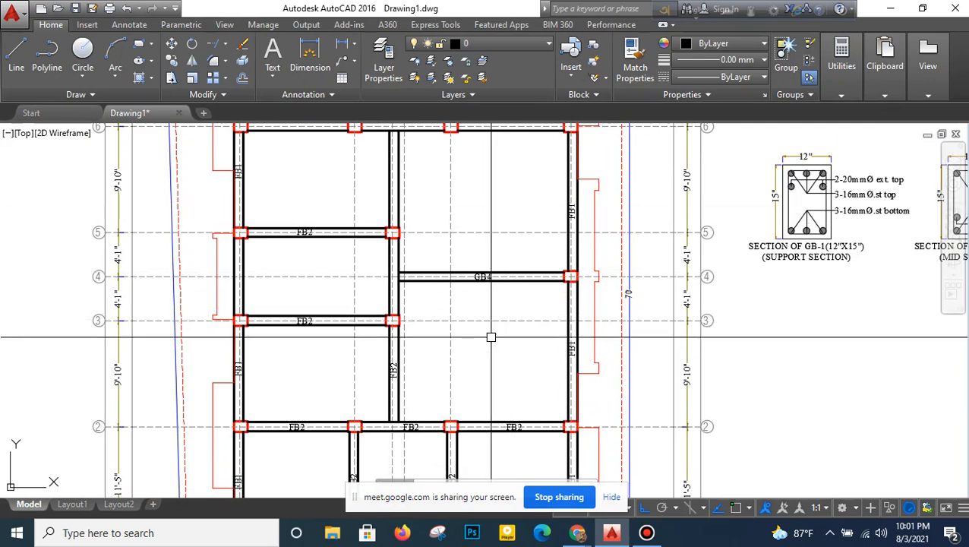
{"action": "scroll", "coordinate": [482, 309], "scroll_direction": "up", "scroll_amount": 2}
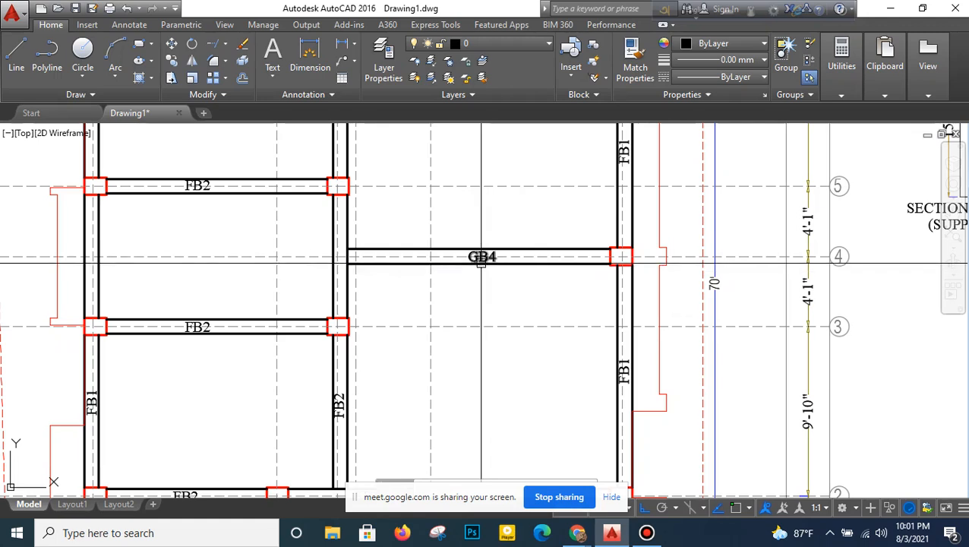
{"action": "double_click", "coordinate": [492, 259]}
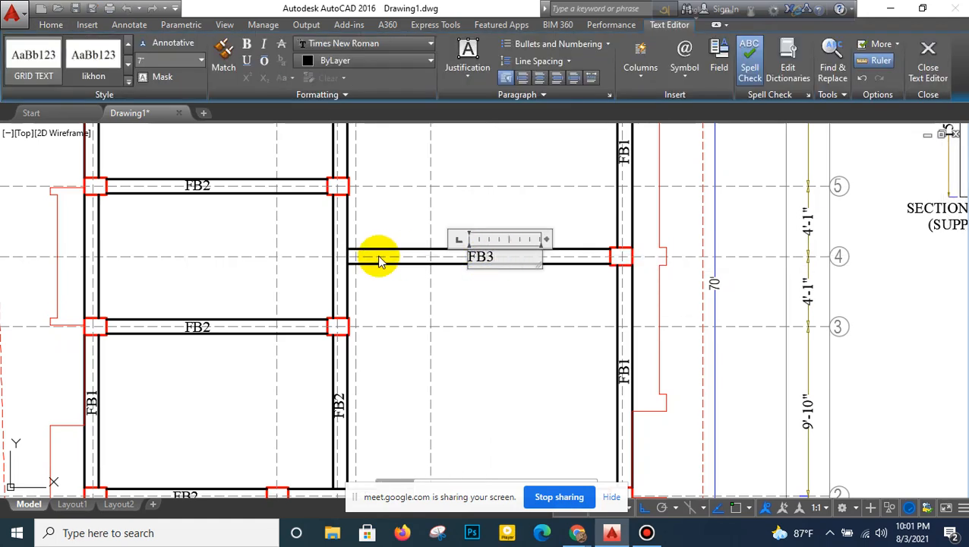
{"action": "left_click", "coordinate": [380, 260]}
- Relabel both GB1 beams on grid 7 as FB1
{"action": "scroll", "coordinate": [384, 254], "scroll_direction": "down", "scroll_amount": 5}
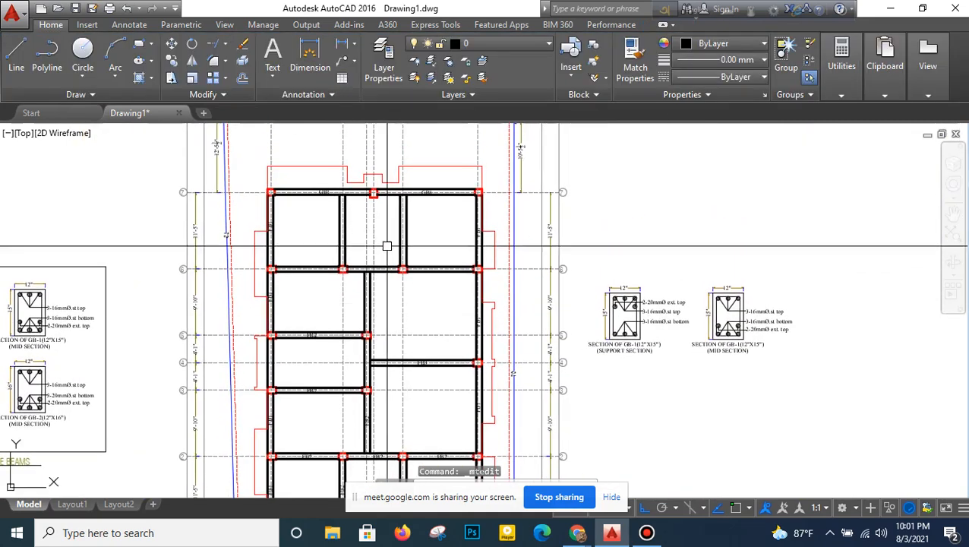
{"action": "scroll", "coordinate": [386, 246], "scroll_direction": "up", "scroll_amount": 4}
{"action": "middle_click_drag", "start_coordinate": [386, 234], "coordinate": [386, 258]}
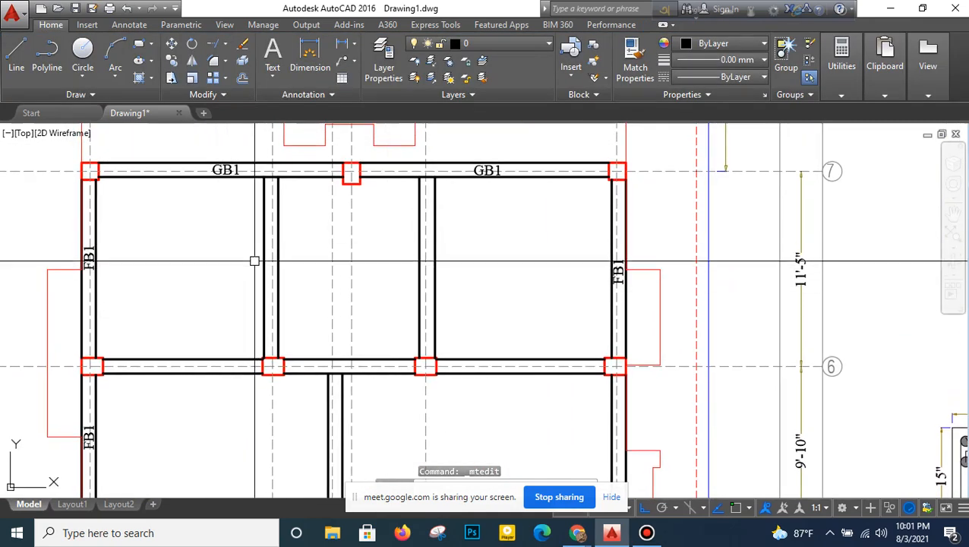
{"action": "double_click", "coordinate": [233, 174]}
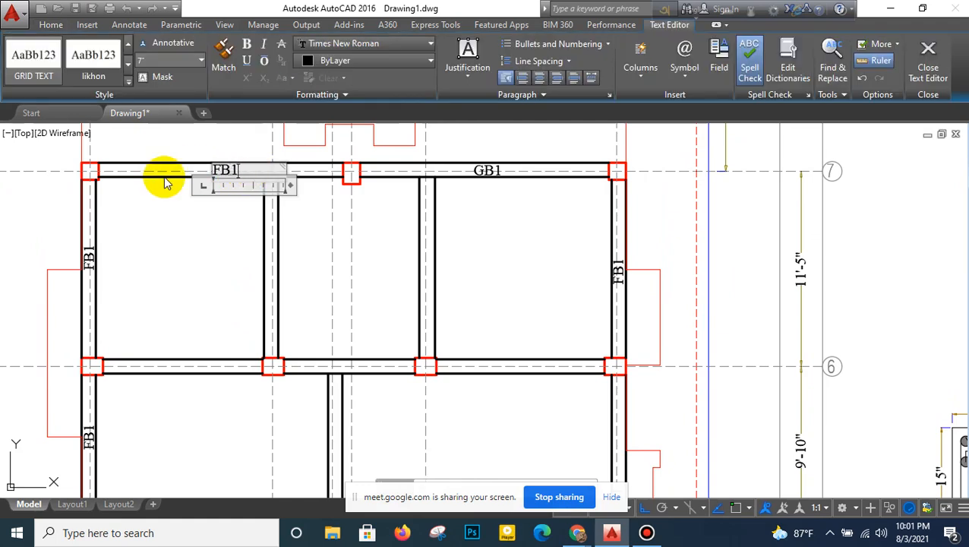
{"action": "left_click", "coordinate": [193, 232]}
{"action": "left_click", "coordinate": [487, 170]}
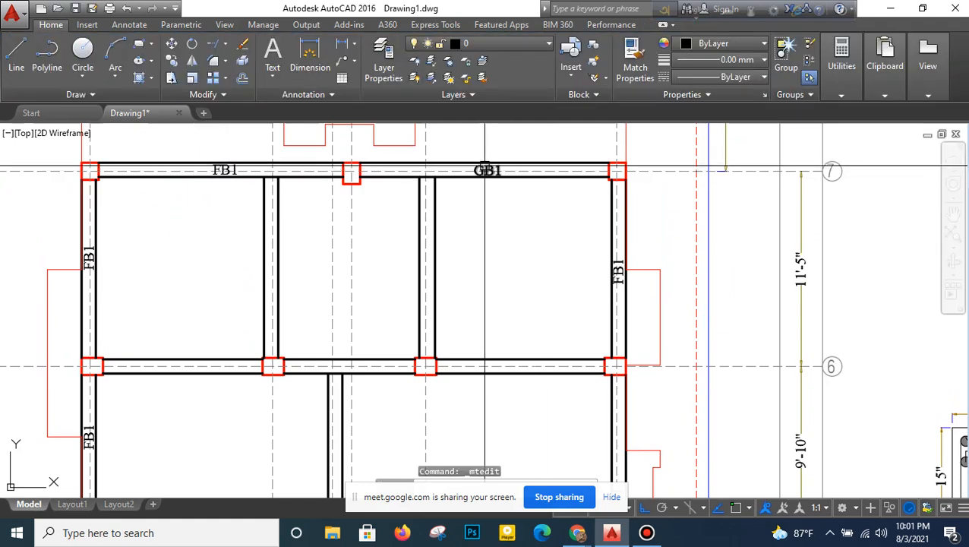
{"action": "double_click", "coordinate": [506, 172]}
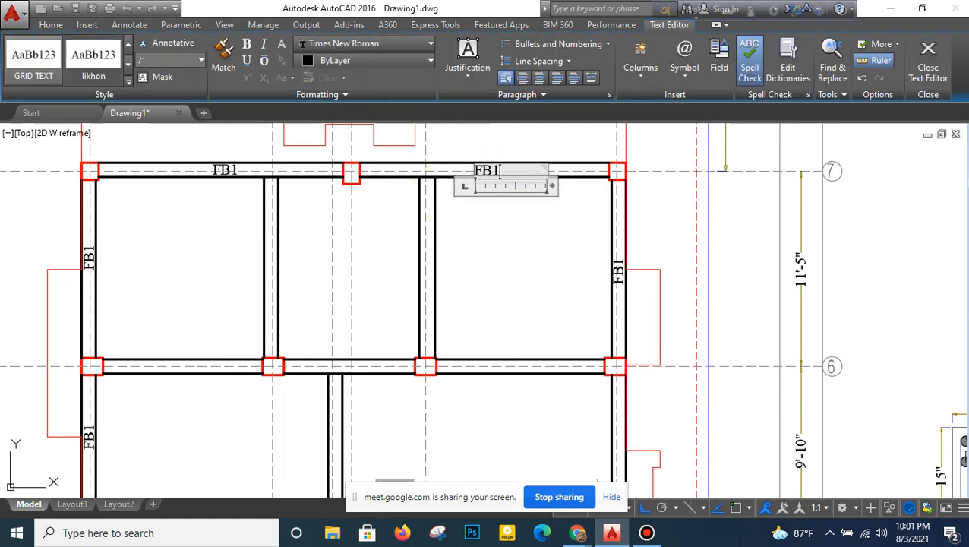
{"action": "left_click", "coordinate": [413, 232]}
- Mirror the six FB2 labels on and around grid 2 about the grid 4 line, keeping the originals
{"action": "scroll", "coordinate": [413, 232], "scroll_direction": "down", "scroll_amount": 6}
{"action": "middle_click_drag", "start_coordinate": [383, 261], "coordinate": [373, 230]}
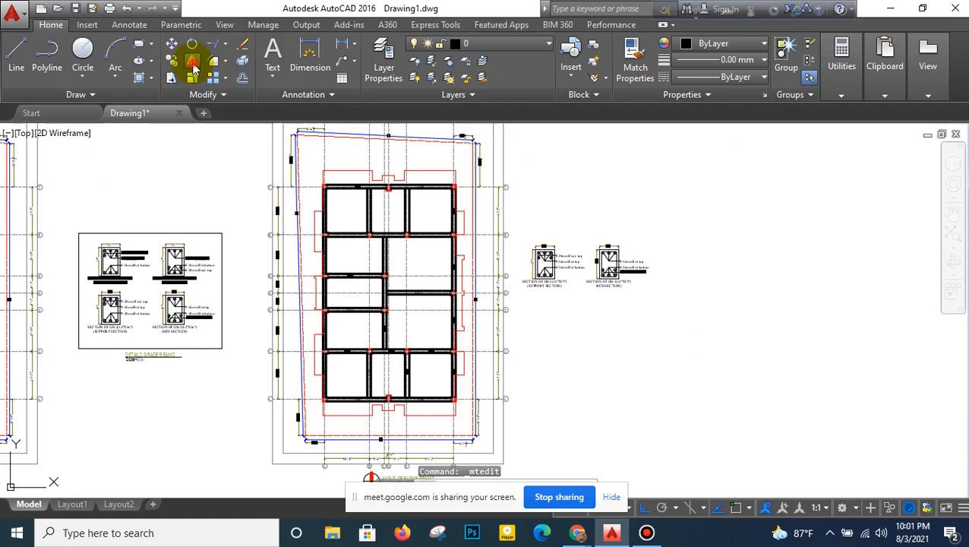
{"action": "scroll", "coordinate": [387, 395], "scroll_direction": "up", "scroll_amount": 4}
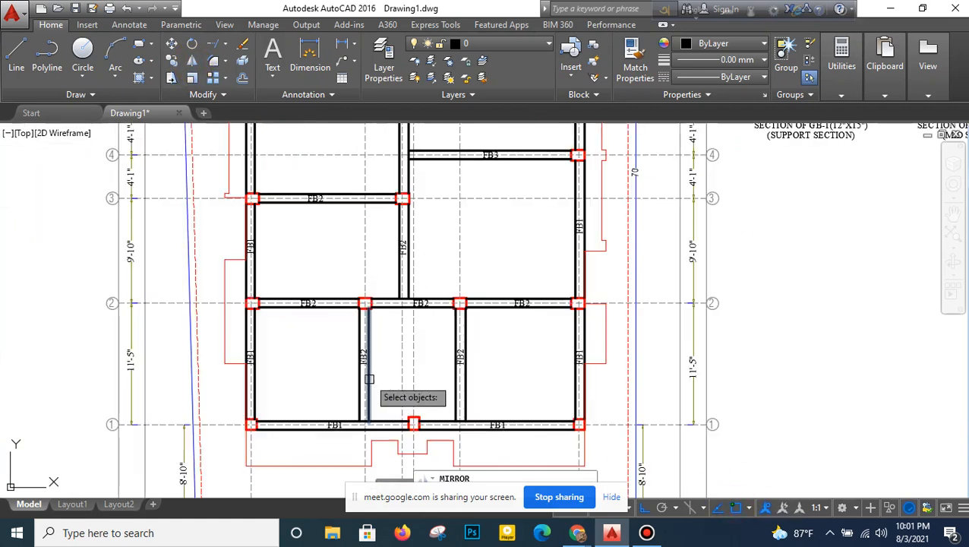
{"action": "left_click", "coordinate": [332, 382]}
{"action": "left_click", "coordinate": [508, 339]}
{"action": "left_click", "coordinate": [299, 323]}
{"action": "left_click", "coordinate": [327, 276]}
{"action": "left_click", "coordinate": [389, 325]}
{"action": "left_click", "coordinate": [433, 227]}
{"action": "left_click", "coordinate": [503, 330]}
{"action": "left_click", "coordinate": [541, 270]}
{"action": "middle_click_drag", "start_coordinate": [430, 204], "coordinate": [398, 340]}
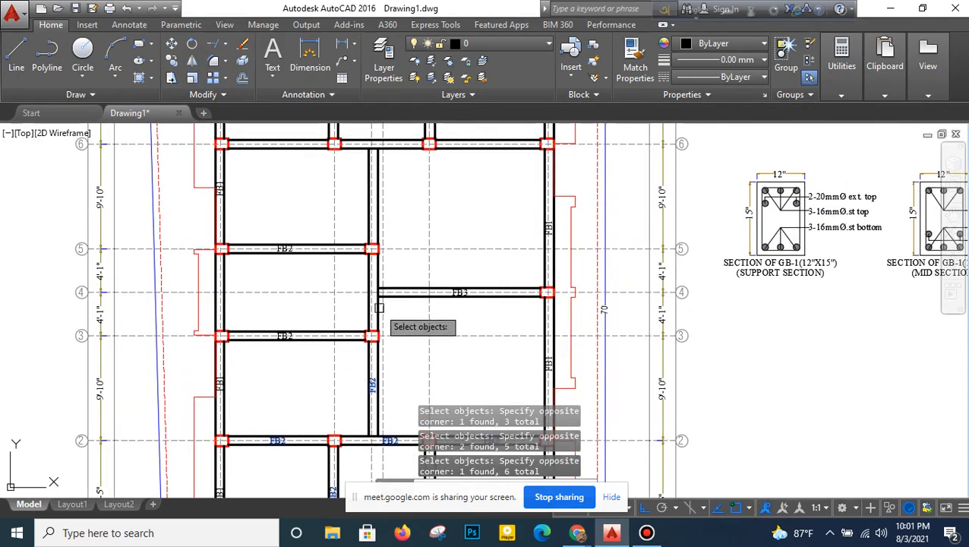
{"action": "middle_click_drag", "start_coordinate": [410, 307], "coordinate": [389, 352]}
{"action": "key", "text": "Return"}
{"action": "scroll", "coordinate": [516, 334], "scroll_direction": "up", "scroll_amount": 4}
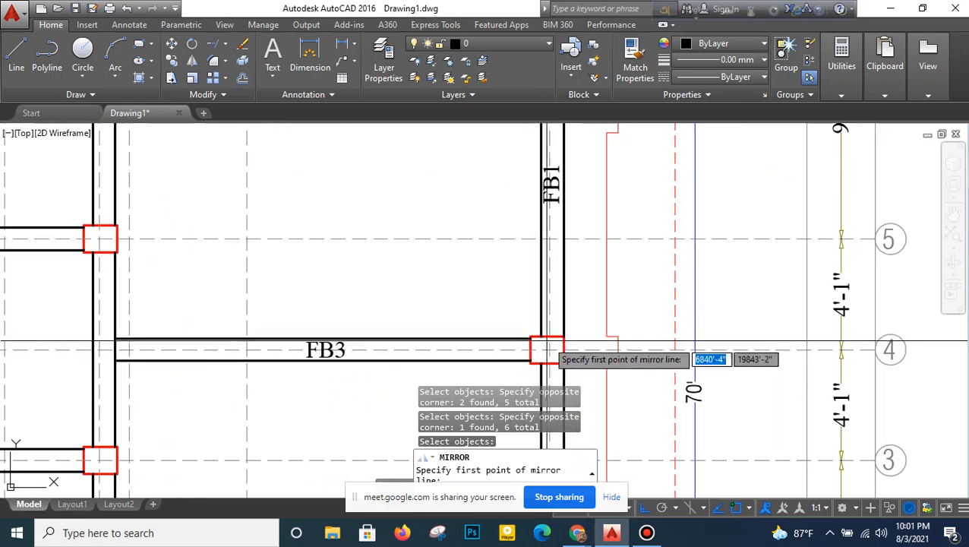
{"action": "left_click", "coordinate": [563, 350]}
{"action": "scroll", "coordinate": [669, 358], "scroll_direction": "down", "scroll_amount": 5}
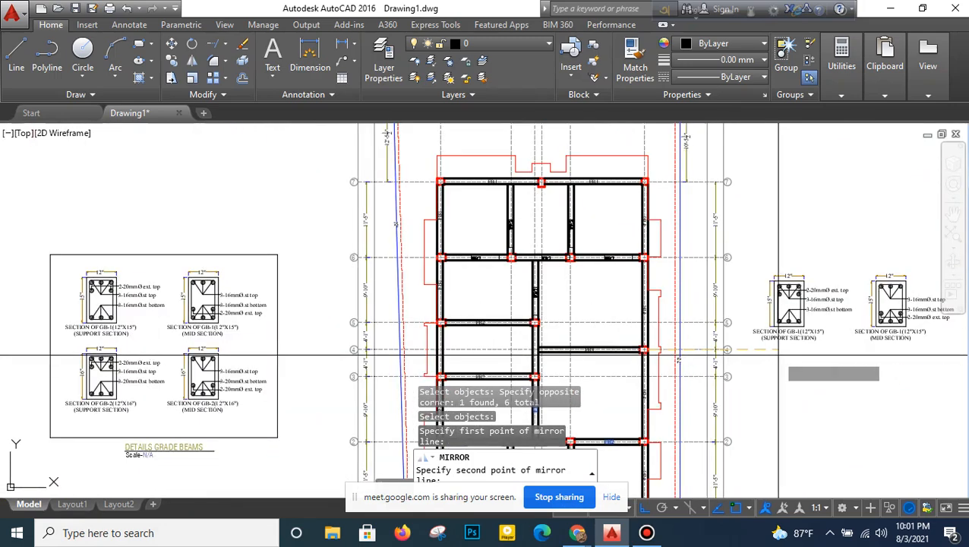
{"action": "left_click", "coordinate": [804, 404]}
{"action": "key", "text": "Return"}
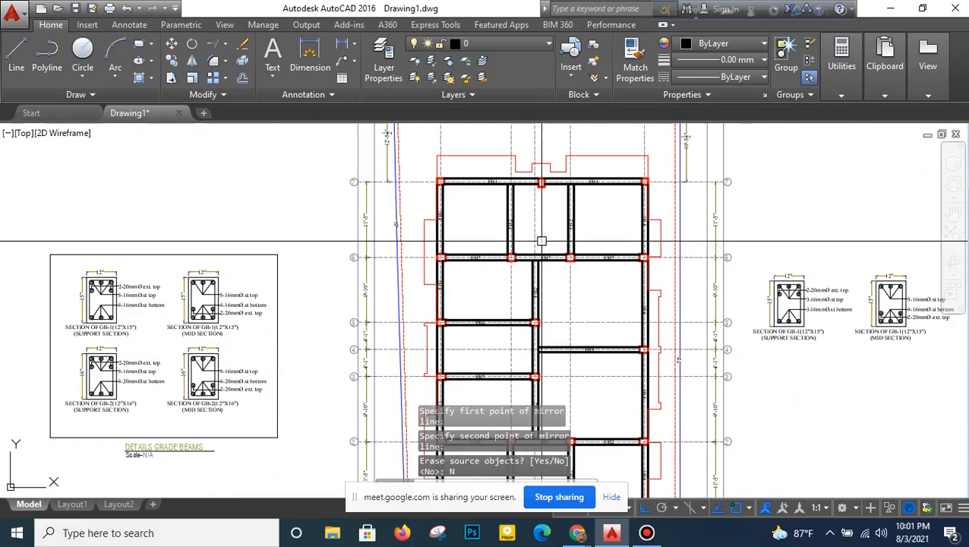
- Examine the beam labels between grids 3 and 7, including those on both outer edge beams
{"action": "scroll", "coordinate": [541, 242], "scroll_direction": "up", "scroll_amount": 4}
{"action": "mouse_move", "coordinate": [475, 249]}
{"action": "middle_mouse_down"}
{"action": "mouse_move", "coordinate": [352, 311]}
{"action": "mouse_move", "coordinate": [366, 229]}
{"action": "middle_mouse_up"}
{"action": "scroll", "coordinate": [361, 311], "scroll_direction": "down", "scroll_amount": 2}
{"action": "scroll", "coordinate": [480, 232], "scroll_direction": "up", "scroll_amount": 2}
{"action": "middle_click_drag", "start_coordinate": [480, 232], "coordinate": [498, 201]}
{"action": "scroll", "coordinate": [509, 209], "scroll_direction": "down", "scroll_amount": 2}
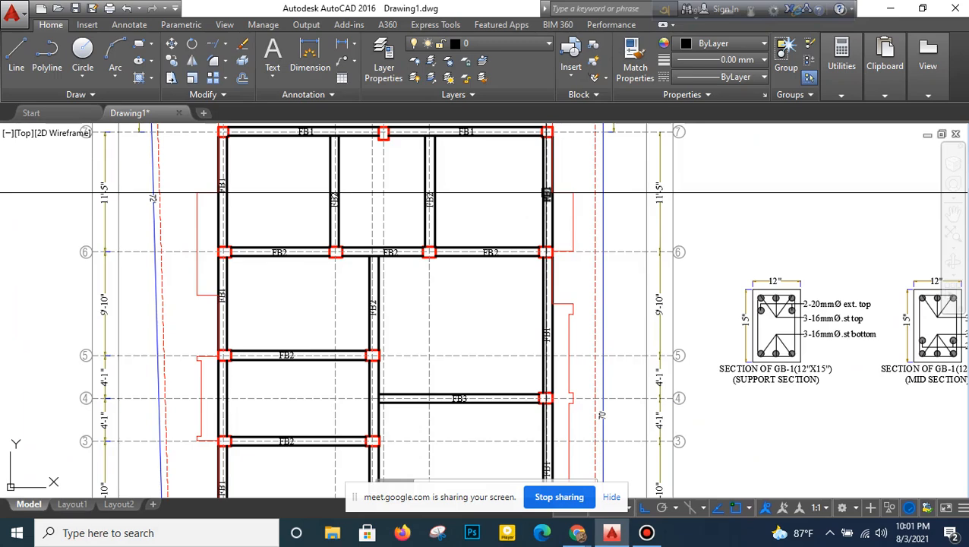
{"action": "scroll", "coordinate": [547, 195], "scroll_direction": "up", "scroll_amount": 4}
{"action": "scroll", "coordinate": [547, 203], "scroll_direction": "down", "scroll_amount": 2}
{"action": "middle_click_drag", "start_coordinate": [546, 281], "coordinate": [543, 174]}
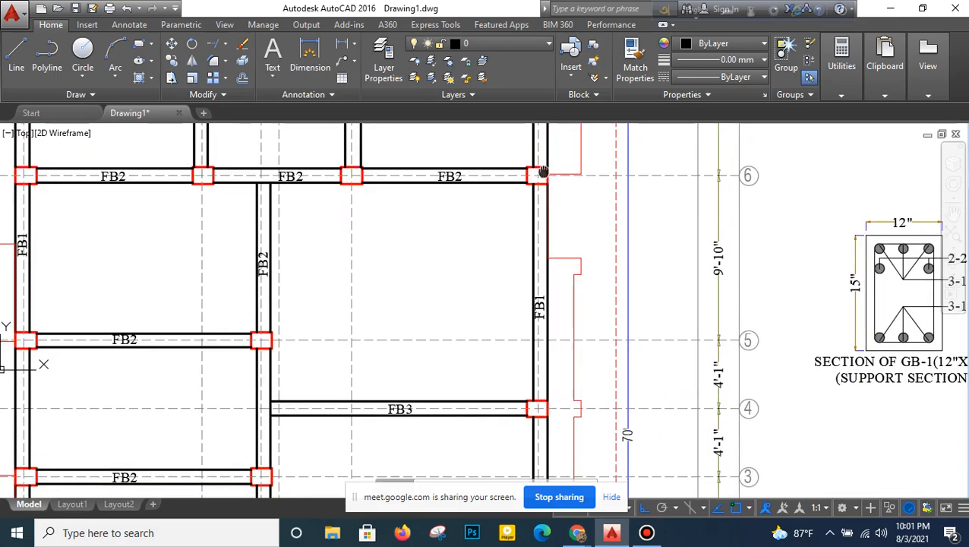
{"action": "scroll", "coordinate": [540, 234], "scroll_direction": "down", "scroll_amount": 2}
{"action": "middle_click_drag", "start_coordinate": [225, 206], "coordinate": [246, 310]}
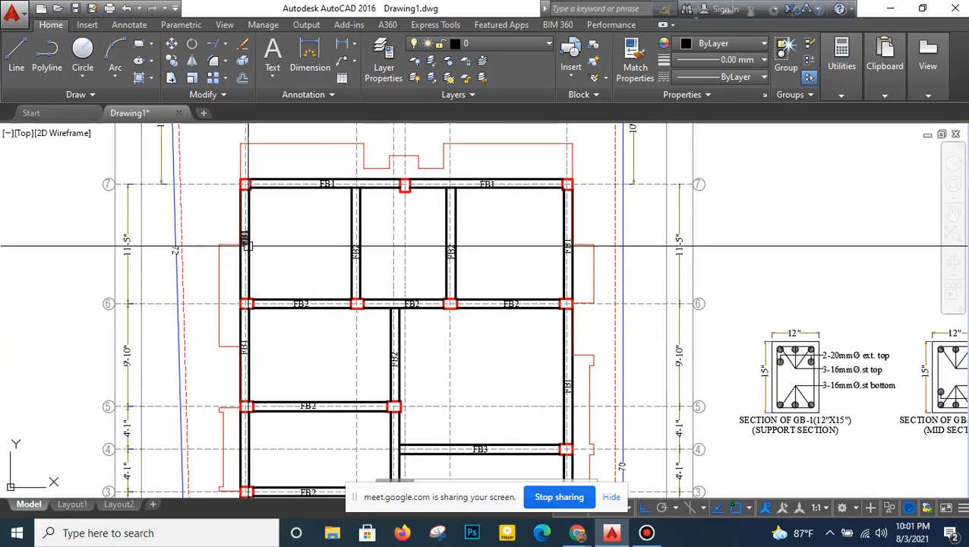
{"action": "middle_click_drag", "start_coordinate": [522, 279], "coordinate": [516, 227]}
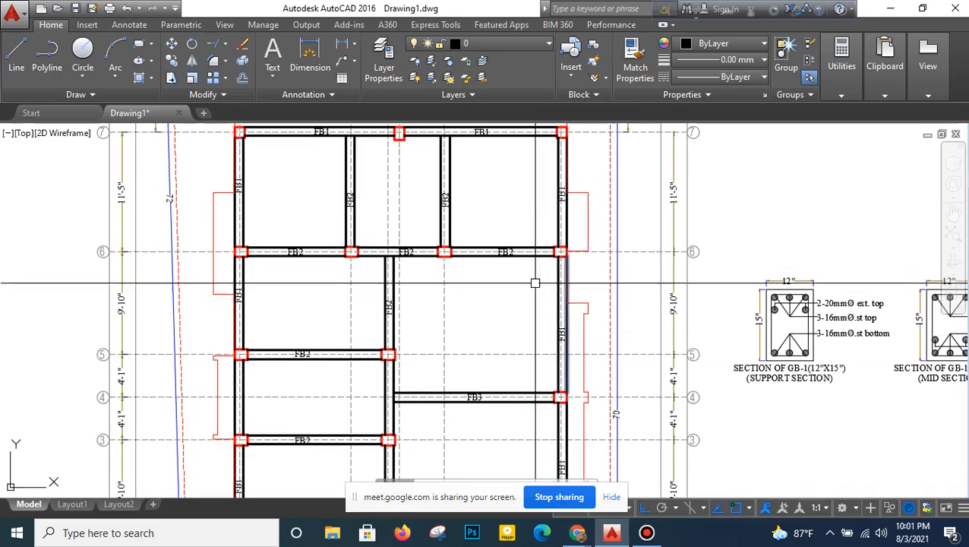
{"action": "scroll", "coordinate": [279, 189], "scroll_direction": "up", "scroll_amount": 2}
{"action": "middle_click_drag", "start_coordinate": [279, 188], "coordinate": [281, 244]}
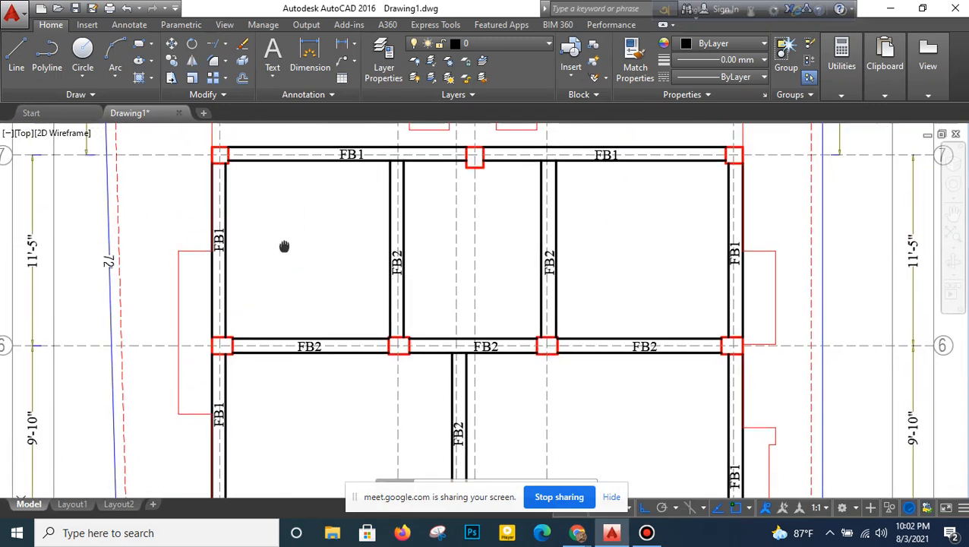
- Relabel the left outer beam between grids 6 and 7 as FB4
{"action": "scroll", "coordinate": [198, 243], "scroll_direction": "up", "scroll_amount": 2}
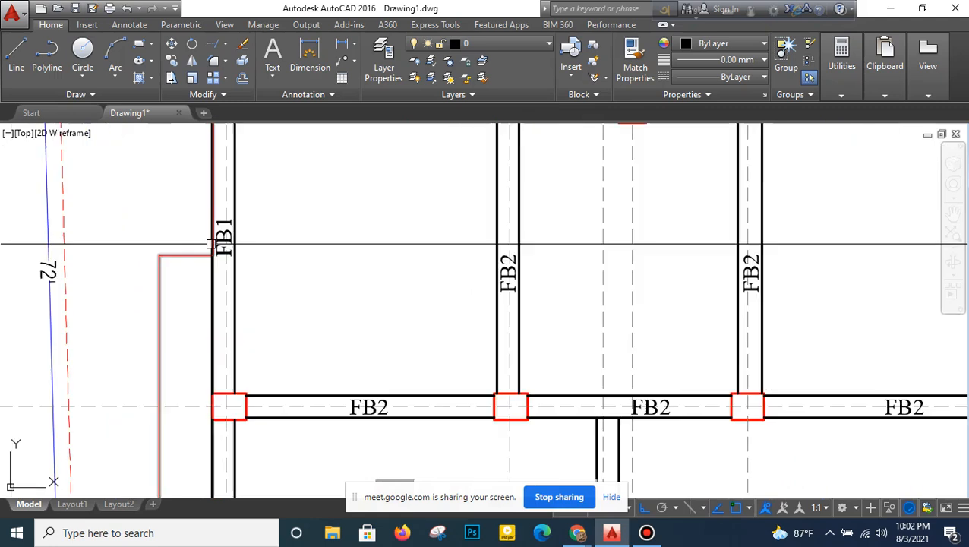
{"action": "double_click", "coordinate": [226, 253]}
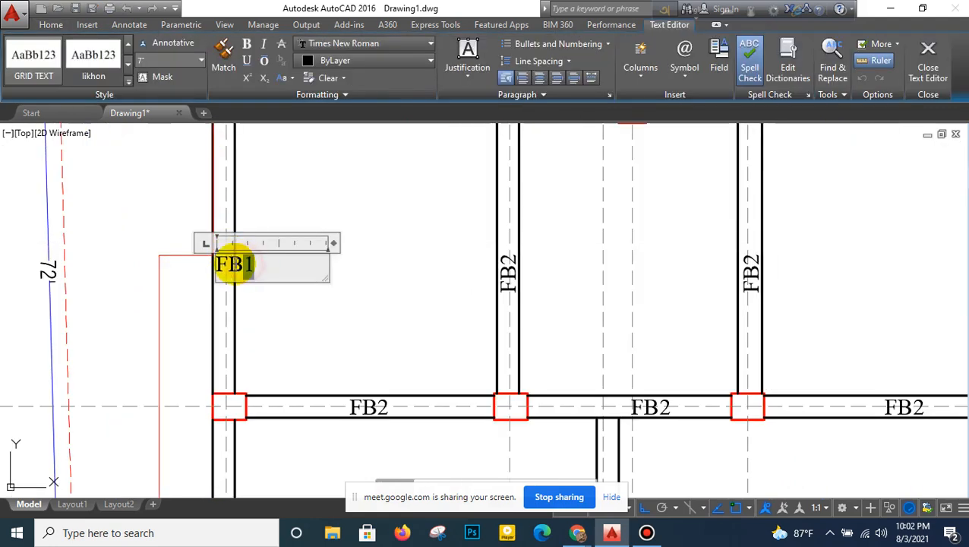
{"action": "left_click", "coordinate": [299, 189]}
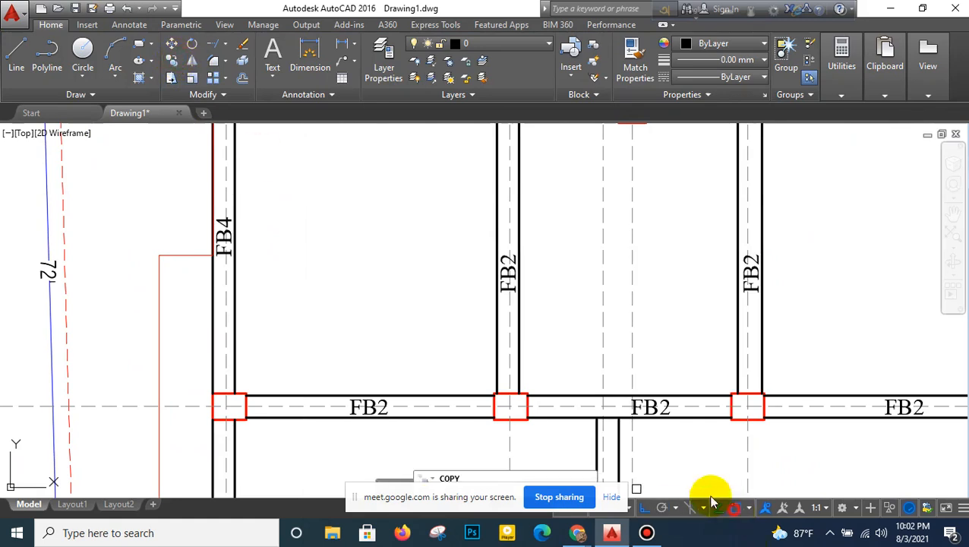
{"action": "left_click", "coordinate": [187, 302]}
{"action": "left_click", "coordinate": [250, 196]}
{"action": "key", "text": "Return"}
{"action": "left_click", "coordinate": [275, 262]}
{"action": "scroll", "coordinate": [286, 342], "scroll_direction": "down", "scroll_amount": 2}
{"action": "middle_click_drag", "start_coordinate": [286, 339], "coordinate": [287, 203]}
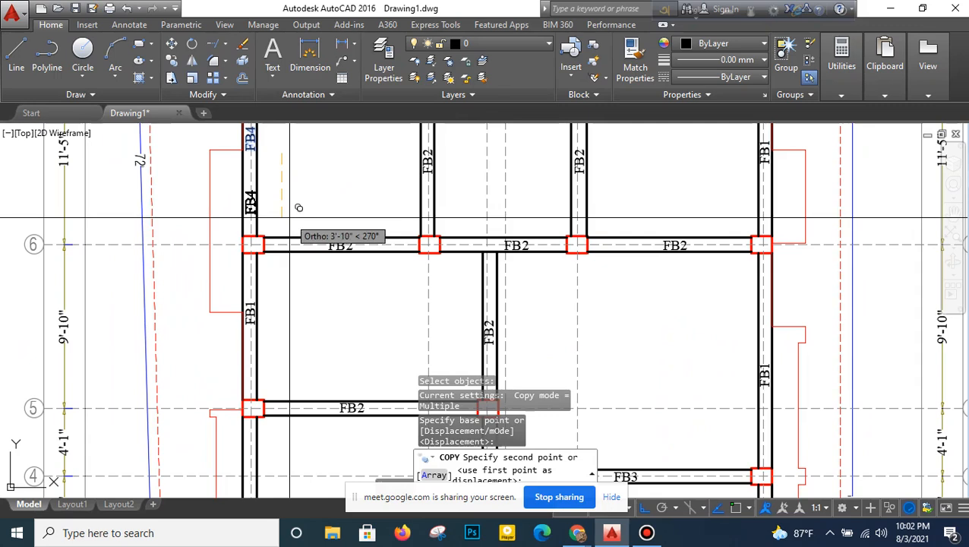
{"action": "key", "text": "Escape"}
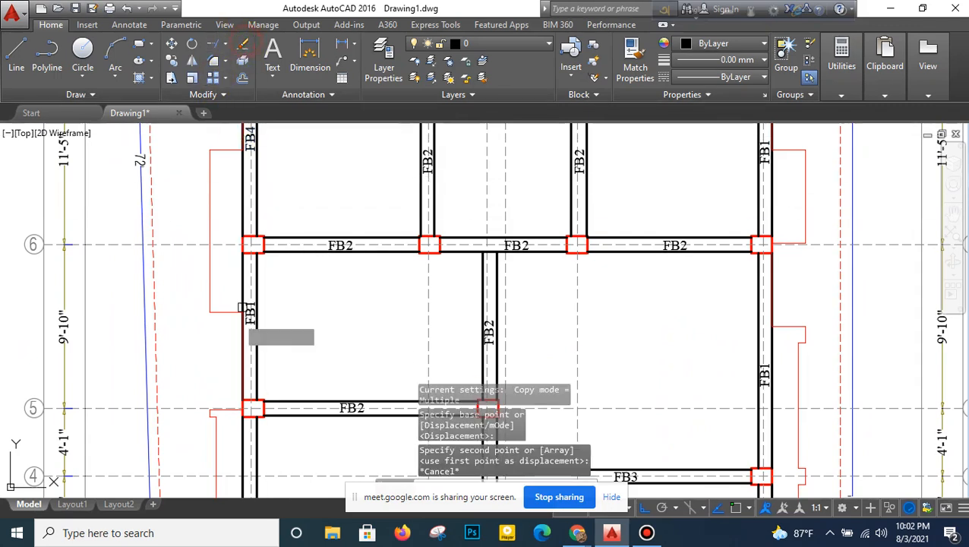
- Erase the FB1 labels on the left outer beams between grids 1 and 6
{"action": "left_click", "coordinate": [243, 44]}
{"action": "left_click", "coordinate": [205, 303]}
{"action": "left_click", "coordinate": [270, 357]}
{"action": "middle_click_drag", "start_coordinate": [290, 353], "coordinate": [306, 174]}
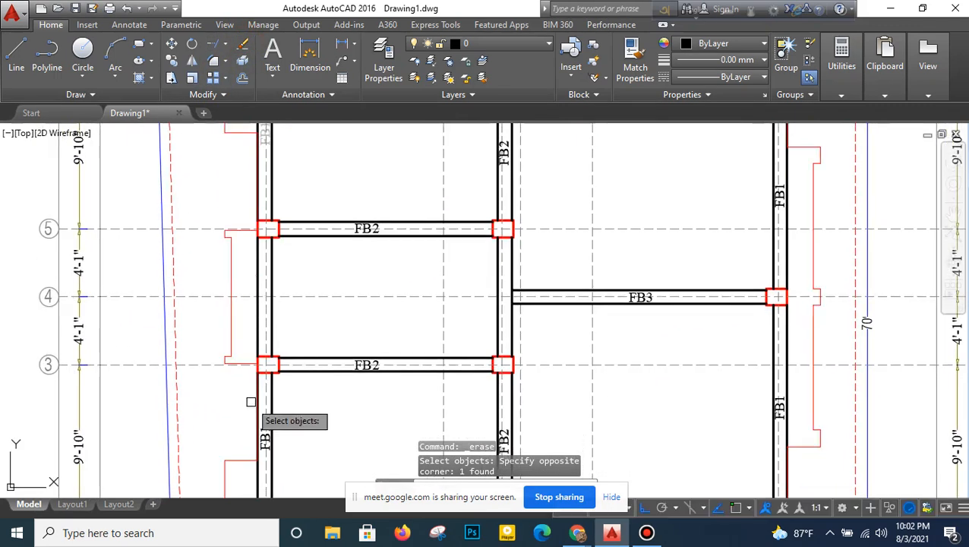
{"action": "middle_click_drag", "start_coordinate": [251, 402], "coordinate": [272, 265]}
{"action": "left_click", "coordinate": [263, 340]}
{"action": "left_click", "coordinate": [308, 277]}
{"action": "middle_click_drag", "start_coordinate": [295, 440], "coordinate": [290, 327]}
{"action": "left_click", "coordinate": [257, 406]}
{"action": "left_click", "coordinate": [313, 315]}
- Copy the FB4 label straight down onto each left outer beam between grids 6 and 1, including the span between grids 5 and 3
{"action": "scroll", "coordinate": [315, 323], "scroll_direction": "down", "scroll_amount": 4}
{"action": "middle_click_drag", "start_coordinate": [319, 254], "coordinate": [288, 381]}
{"action": "scroll", "coordinate": [257, 191], "scroll_direction": "up", "scroll_amount": 4}
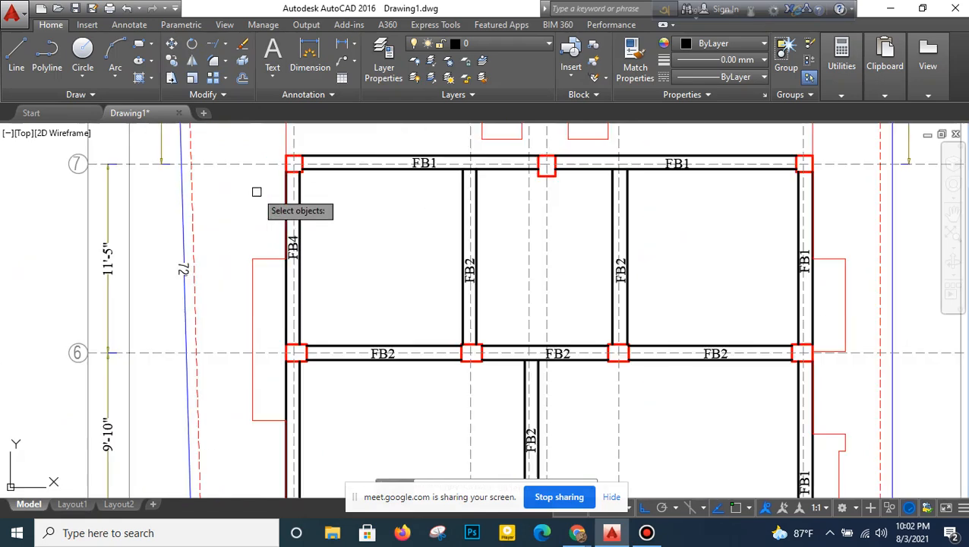
{"action": "left_click", "coordinate": [323, 218]}
{"action": "key", "text": "Return"}
{"action": "left_click", "coordinate": [319, 252]}
{"action": "middle_click_drag", "start_coordinate": [326, 357], "coordinate": [319, 193]}
{"action": "middle_click_drag", "start_coordinate": [335, 395], "coordinate": [335, 254]}
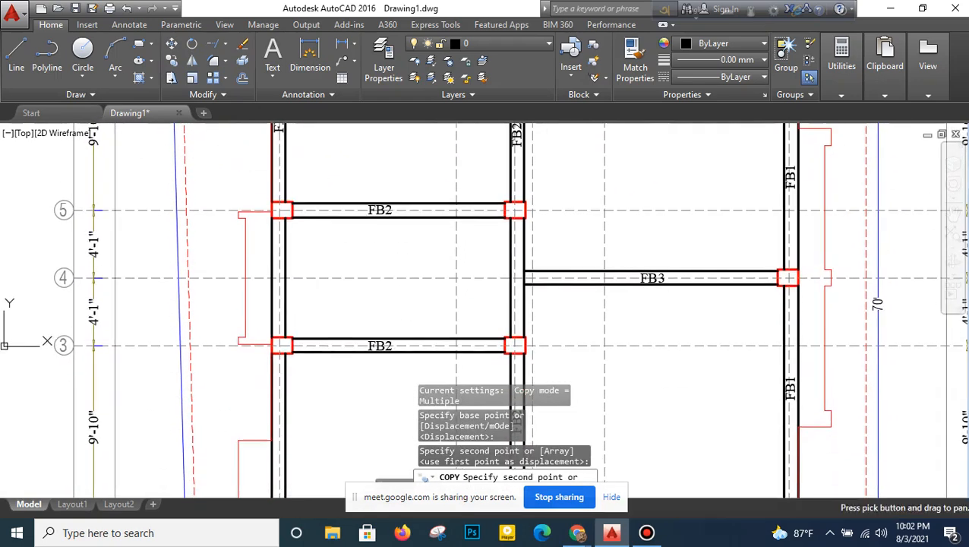
{"action": "middle_click_drag", "start_coordinate": [331, 297], "coordinate": [331, 214]}
{"action": "middle_click_drag", "start_coordinate": [331, 334], "coordinate": [335, 145]}
{"action": "left_click", "coordinate": [328, 247]}
{"action": "middle_click_drag", "start_coordinate": [348, 112], "coordinate": [349, 319]}
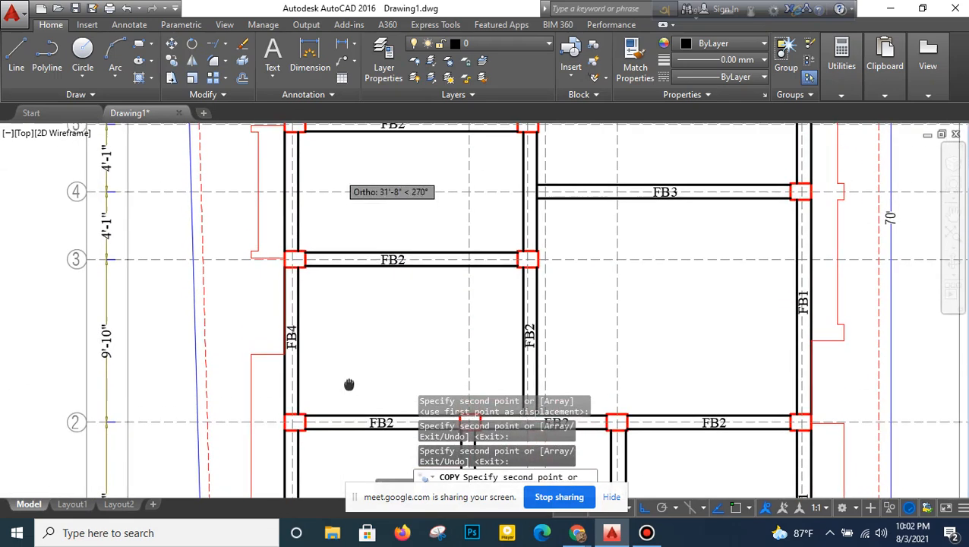
{"action": "middle_click_drag", "start_coordinate": [342, 170], "coordinate": [358, 245]}
{"action": "right_click", "coordinate": [354, 257]}
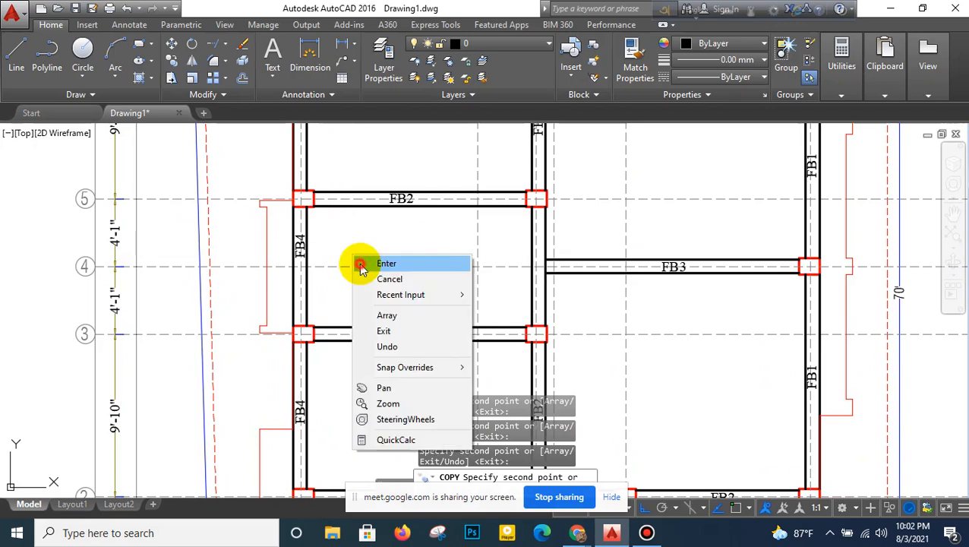
{"action": "left_click", "coordinate": [361, 262]}
- Relabel the left outer beam between grids 3 and 5 as LB
{"action": "scroll", "coordinate": [307, 262], "scroll_direction": "up", "scroll_amount": 4}
{"action": "double_click", "coordinate": [340, 292]}
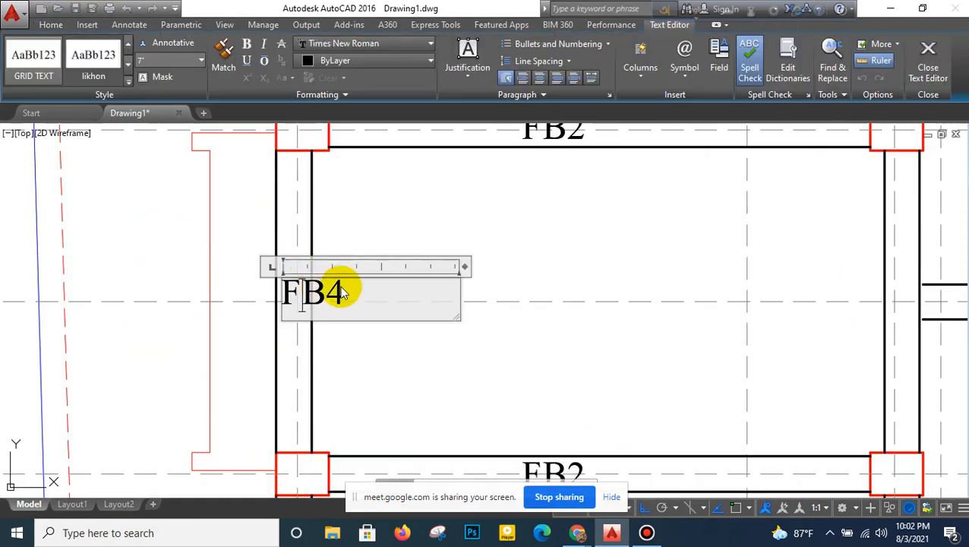
{"action": "left_click", "coordinate": [212, 297]}
{"action": "scroll", "coordinate": [295, 286], "scroll_direction": "down", "scroll_amount": 4}
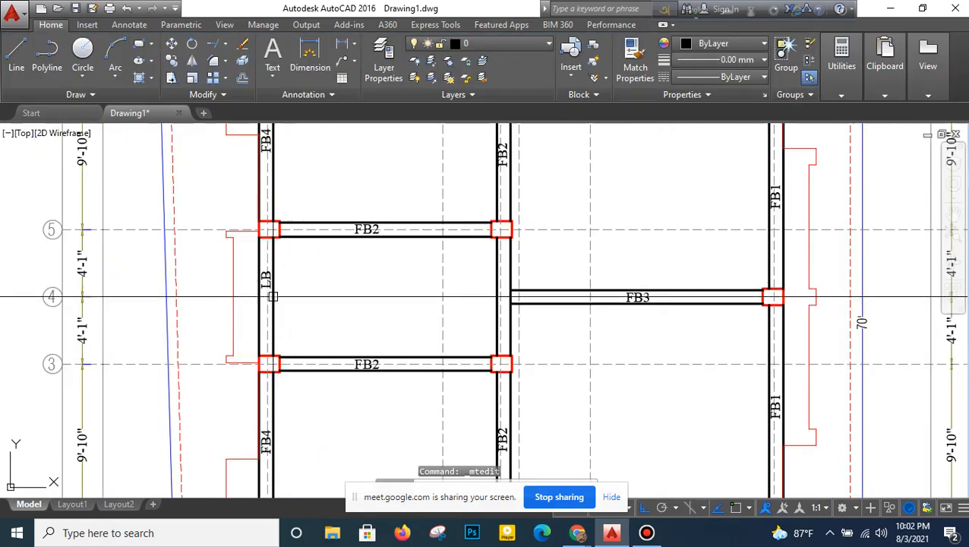
{"action": "scroll", "coordinate": [272, 296], "scroll_direction": "up", "scroll_amount": 4}
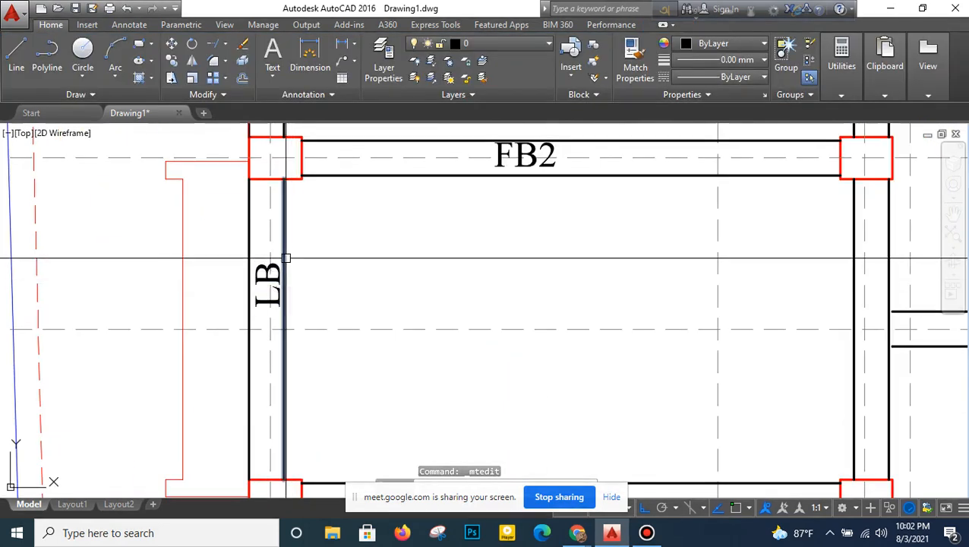
{"action": "scroll", "coordinate": [370, 284], "scroll_direction": "down", "scroll_amount": 6}
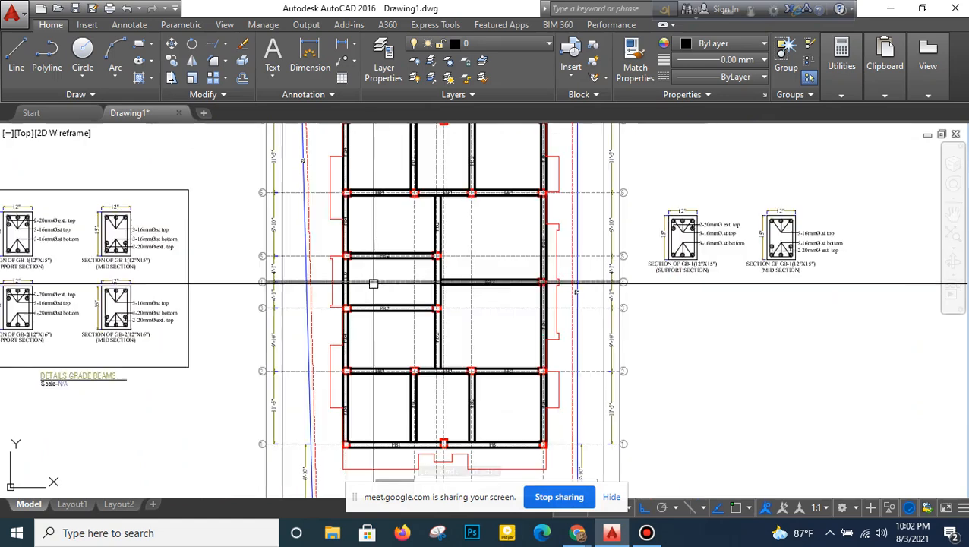
- Measure the clear span of the left FB1 beam on grid 7 with a temporary linear dimension, and erase it
{"action": "middle_click_drag", "start_coordinate": [494, 266], "coordinate": [420, 316]}
{"action": "scroll", "coordinate": [442, 279], "scroll_direction": "up", "scroll_amount": 2}
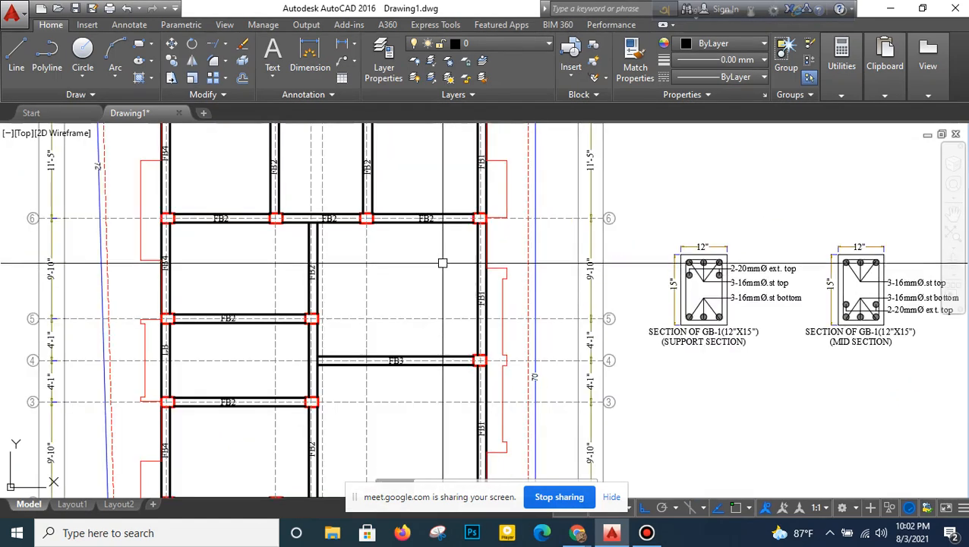
{"action": "middle_click_drag", "start_coordinate": [442, 263], "coordinate": [404, 291]}
{"action": "middle_click_drag", "start_coordinate": [381, 212], "coordinate": [386, 267]}
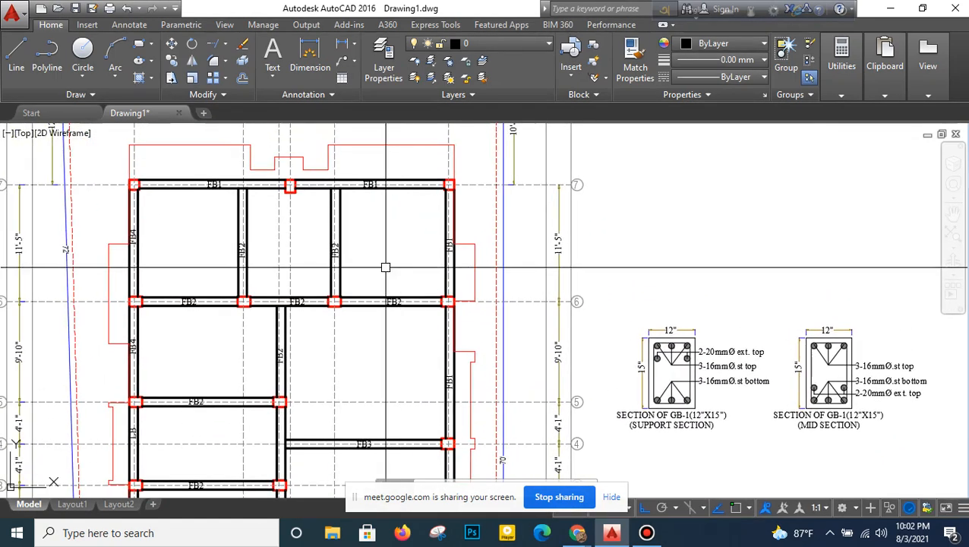
{"action": "left_click", "coordinate": [341, 47]}
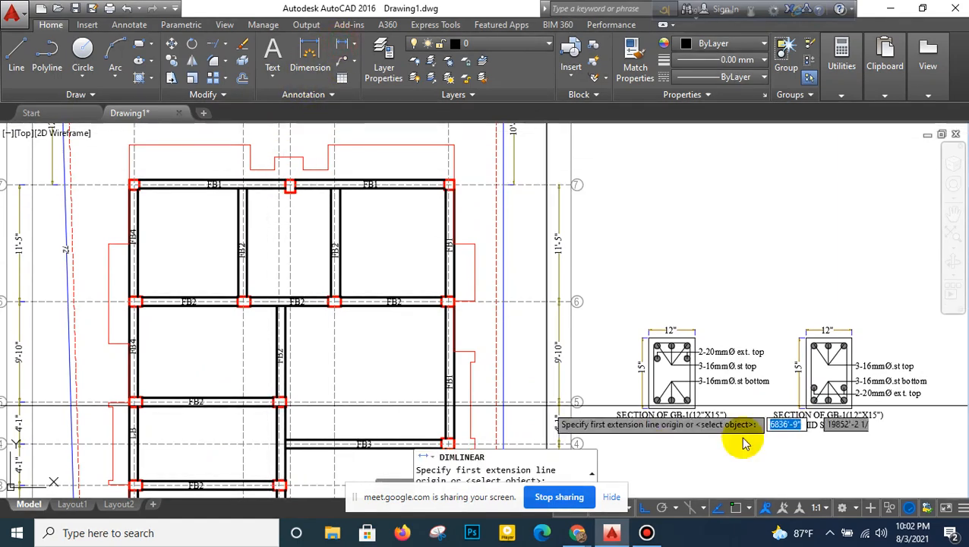
{"action": "left_click", "coordinate": [733, 506]}
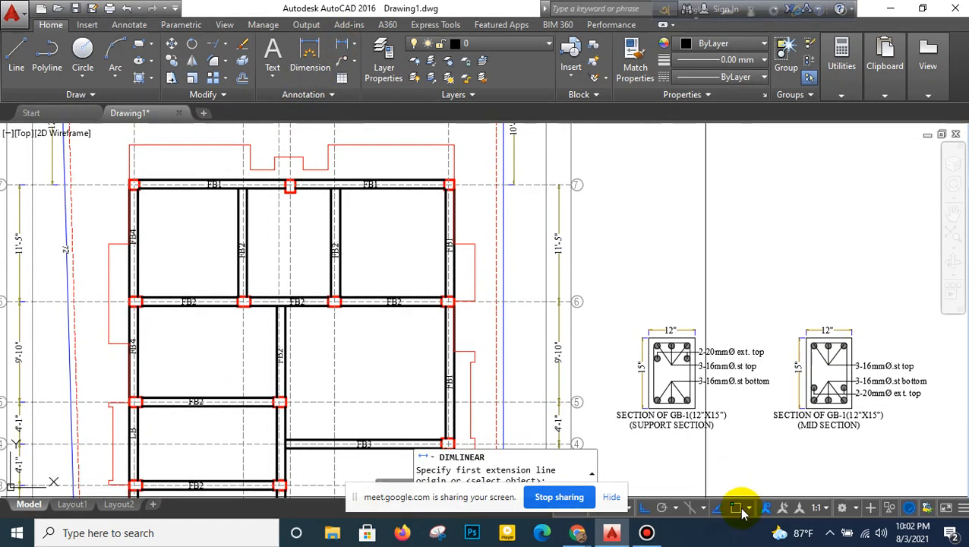
{"action": "left_click", "coordinate": [739, 507]}
{"action": "middle_click_drag", "start_coordinate": [302, 329], "coordinate": [326, 441]}
{"action": "scroll", "coordinate": [313, 316], "scroll_direction": "up", "scroll_amount": 5}
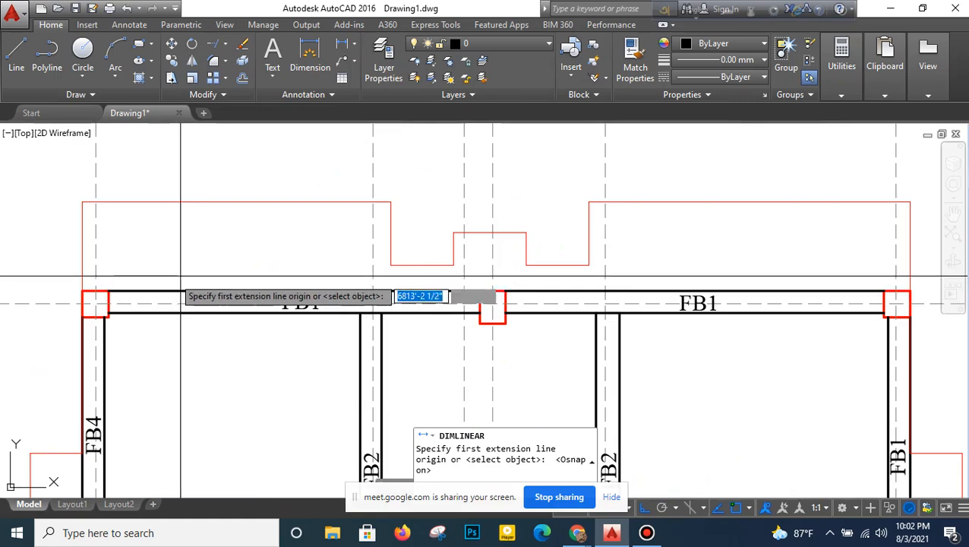
{"action": "left_click", "coordinate": [492, 293]}
{"action": "left_click", "coordinate": [109, 291]}
{"action": "left_click", "coordinate": [275, 262]}
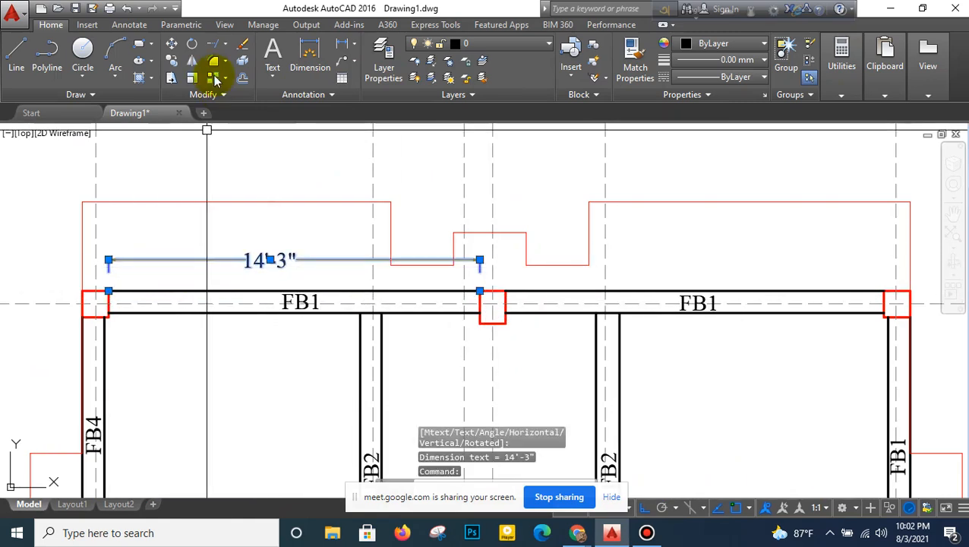
{"action": "left_click", "coordinate": [242, 47]}
- Edit the support section's title to read SECTION OF FB-1(10"X15")
{"action": "scroll", "coordinate": [294, 225], "scroll_direction": "down", "scroll_amount": 3}
{"action": "scroll", "coordinate": [298, 256], "scroll_direction": "up", "scroll_amount": 1}
{"action": "scroll", "coordinate": [299, 253], "scroll_direction": "up", "scroll_amount": 2}
{"action": "scroll", "coordinate": [326, 253], "scroll_direction": "down", "scroll_amount": 4}
{"action": "middle_click_drag", "start_coordinate": [519, 283], "coordinate": [321, 216]}
{"action": "middle_click_drag", "start_coordinate": [531, 336], "coordinate": [524, 296]}
{"action": "scroll", "coordinate": [524, 381], "scroll_direction": "up", "scroll_amount": 5}
{"action": "double_click", "coordinate": [521, 380]}
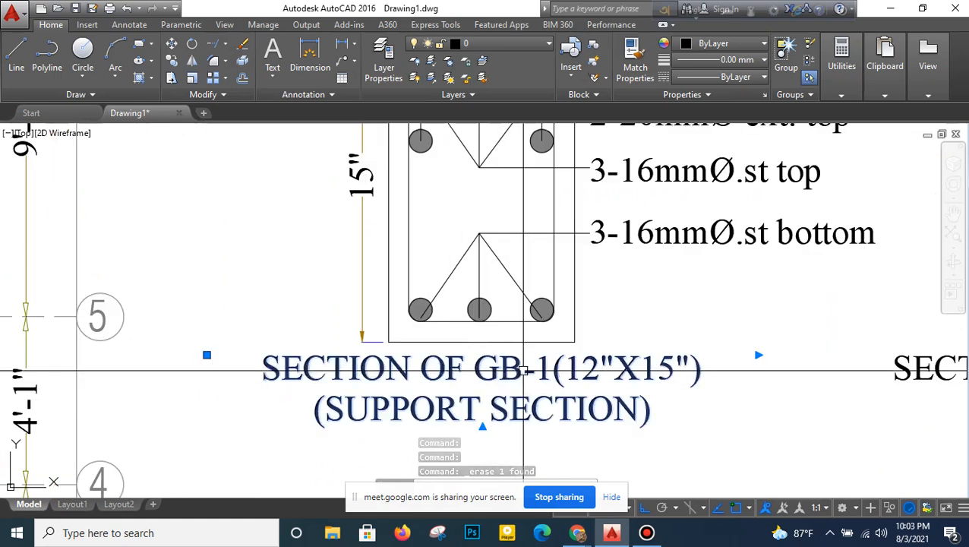
{"action": "left_click", "coordinate": [507, 369]}
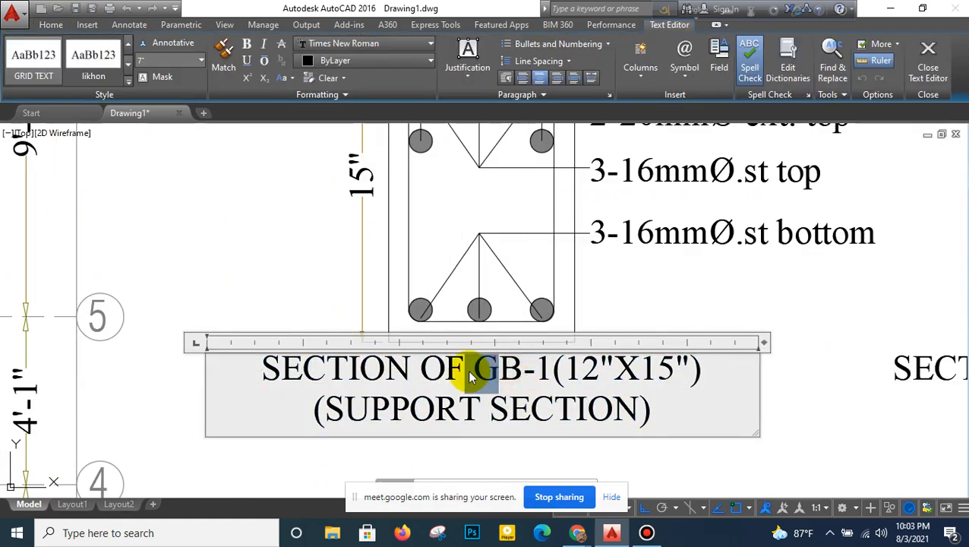
{"action": "type", "text": "F"}
{"action": "left_click", "coordinate": [472, 372]}
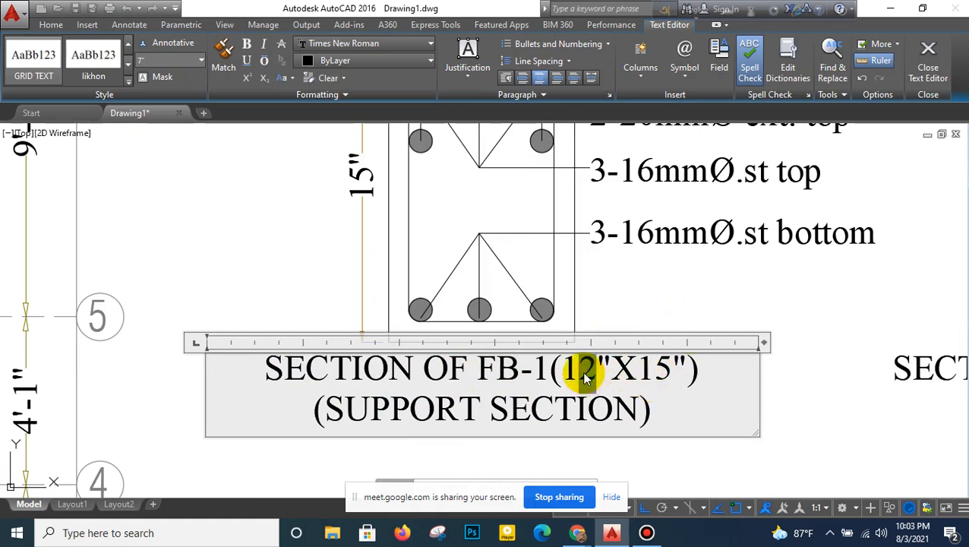
{"action": "left_click", "coordinate": [670, 282]}
- Override the width dimension text of the FB-1 support section with 10"
{"action": "scroll", "coordinate": [516, 230], "scroll_direction": "down", "scroll_amount": 4}
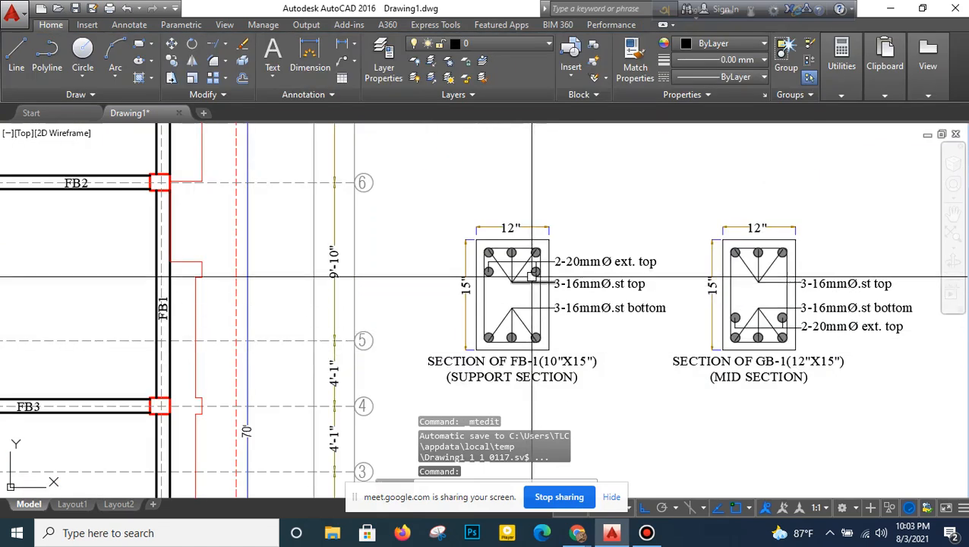
{"action": "scroll", "coordinate": [516, 230], "scroll_direction": "up", "scroll_amount": 5}
{"action": "left_click", "coordinate": [503, 215]}
{"action": "double_click", "coordinate": [504, 213]}
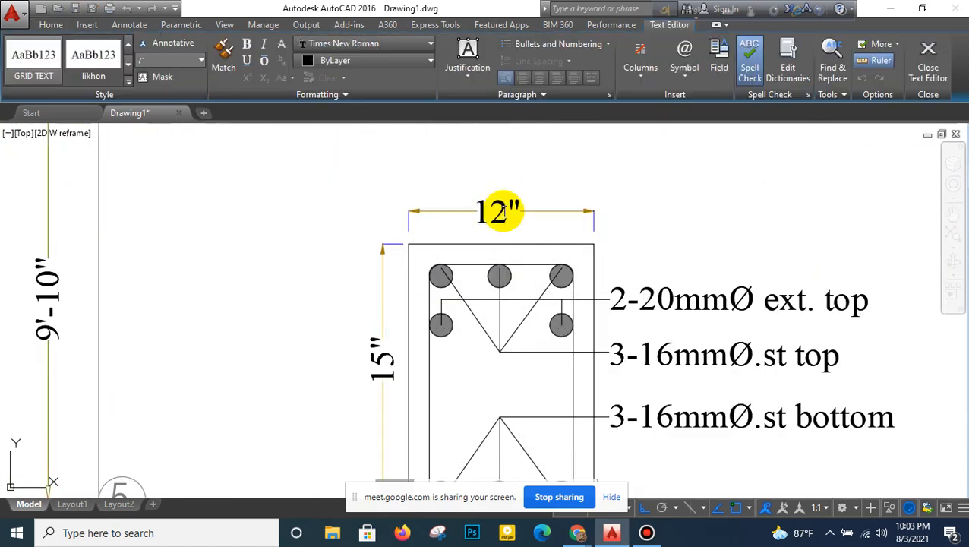
{"action": "left_click", "coordinate": [500, 152]}
- Stretch the 15" depth dimension text of the FB-1 support section down along its dimension line
{"action": "scroll", "coordinate": [484, 165], "scroll_direction": "down", "scroll_amount": 4}
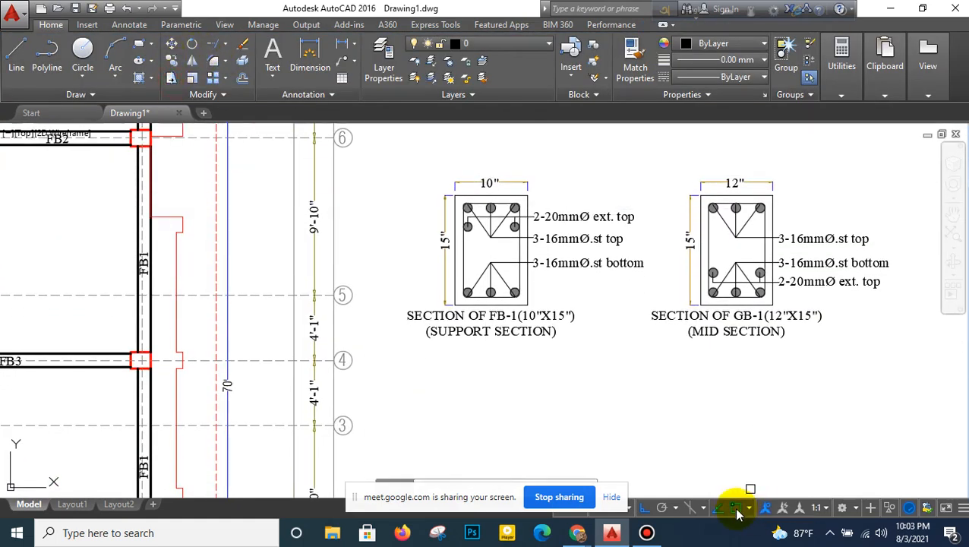
{"action": "scroll", "coordinate": [455, 224], "scroll_direction": "up", "scroll_amount": 5}
{"action": "left_click", "coordinate": [434, 223]}
{"action": "left_click", "coordinate": [385, 334]}
{"action": "key", "text": "Return"}
{"action": "left_click", "coordinate": [365, 276]}
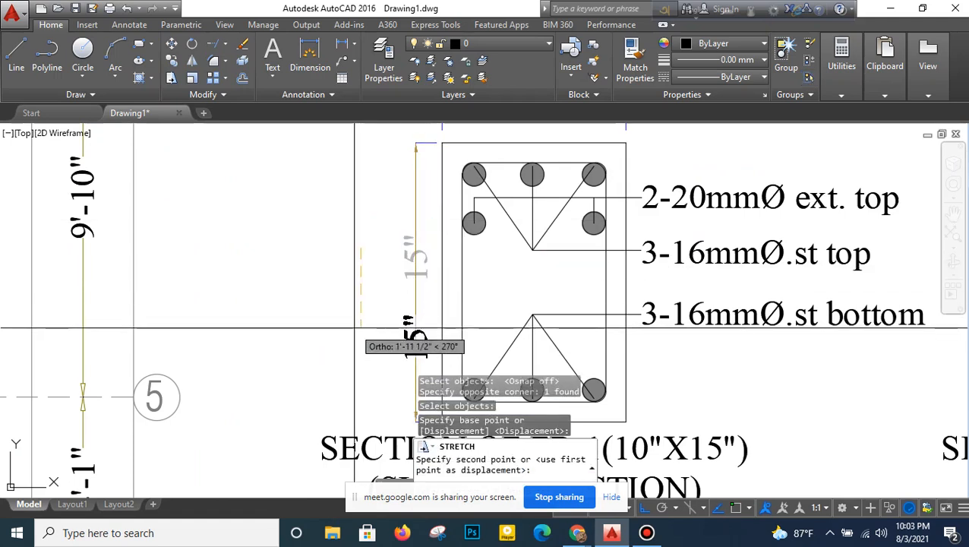
- Draw a horizontal slab line outward to the left from the upper left corner of the FB-1 support section
{"action": "middle_click_drag", "start_coordinate": [405, 220], "coordinate": [409, 292]}
{"action": "left_click", "coordinate": [17, 62]}
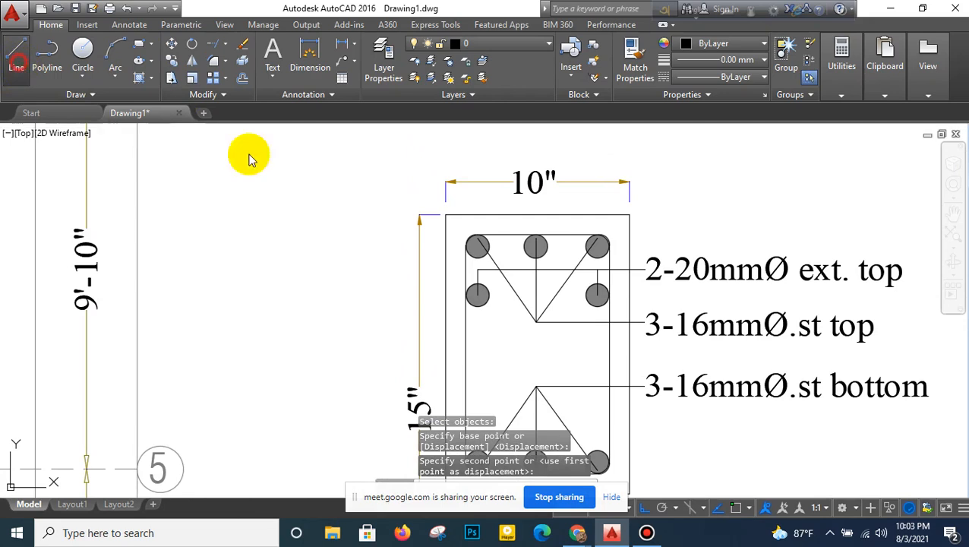
{"action": "left_click", "coordinate": [445, 215]}
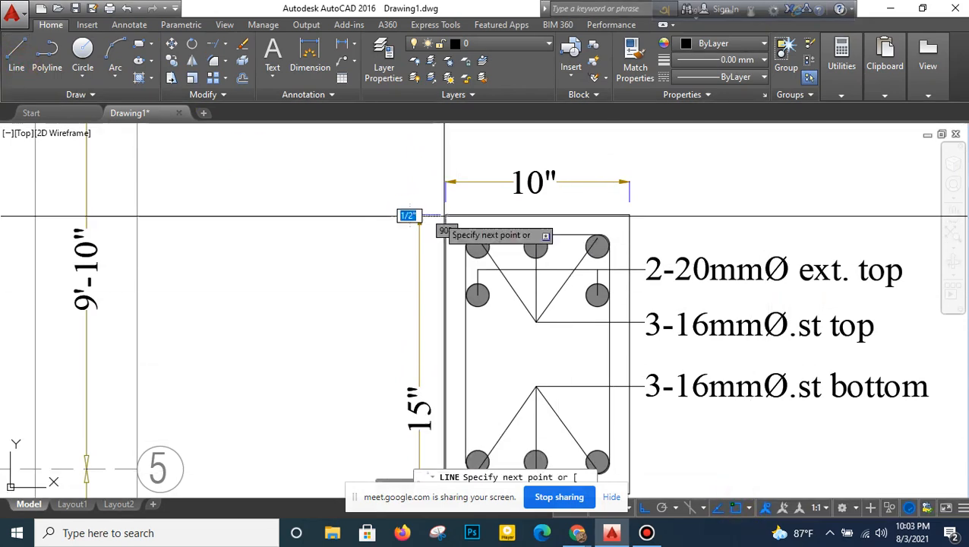
{"action": "left_click", "coordinate": [297, 219]}
{"action": "right_click", "coordinate": [297, 220]}
{"action": "left_click", "coordinate": [305, 232]}
- Draw a matching horizontal slab line outward to the right from the section's upper right corner
{"action": "right_click", "coordinate": [430, 185]}
{"action": "left_click", "coordinate": [438, 197]}
{"action": "middle_click_drag", "start_coordinate": [649, 213], "coordinate": [559, 223]}
{"action": "left_click", "coordinate": [540, 223]}
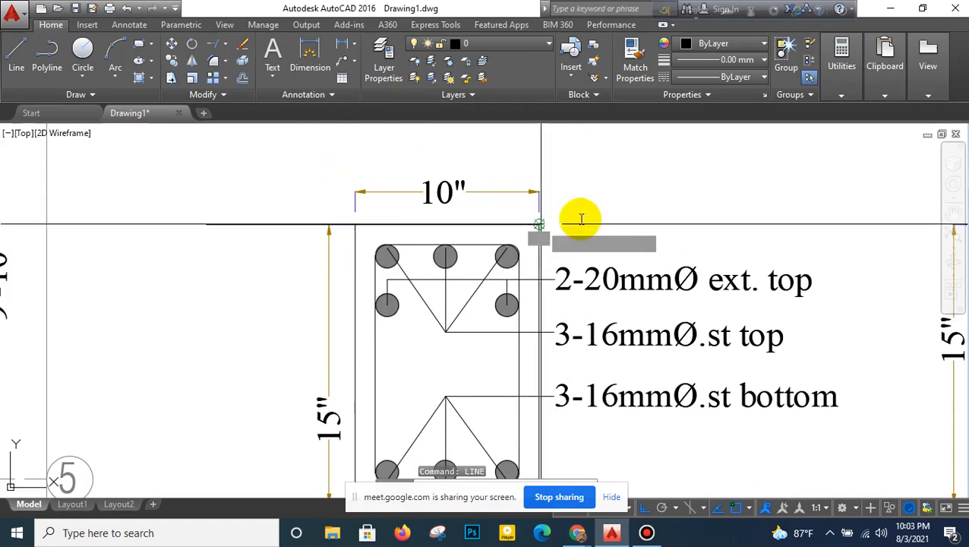
{"action": "left_click", "coordinate": [741, 220]}
{"action": "right_click", "coordinate": [733, 206]}
{"action": "left_click", "coordinate": [752, 212]}
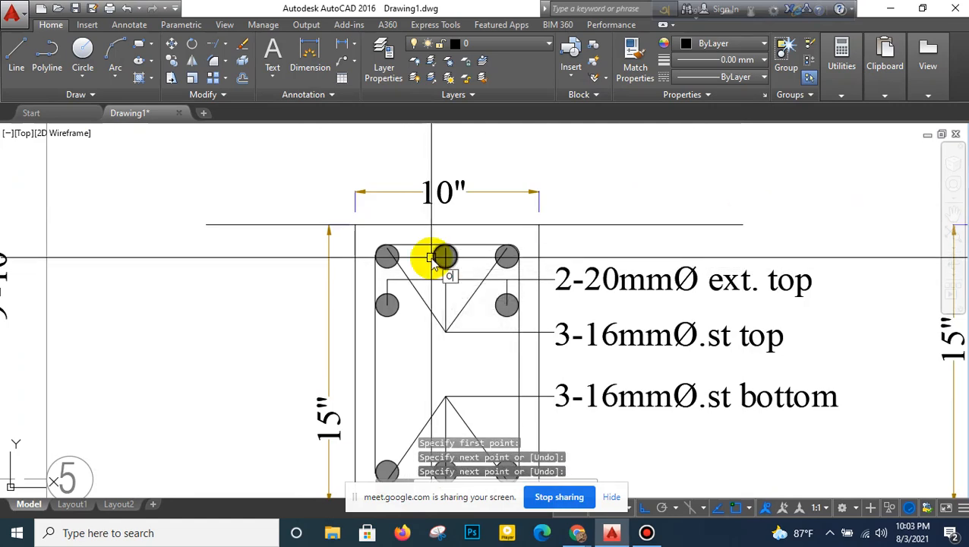
- Copy both slab lines straight down to form the slab's lower edge on either side of the beam section
{"action": "type", "text": "o"}
{"action": "key", "text": "Return"}
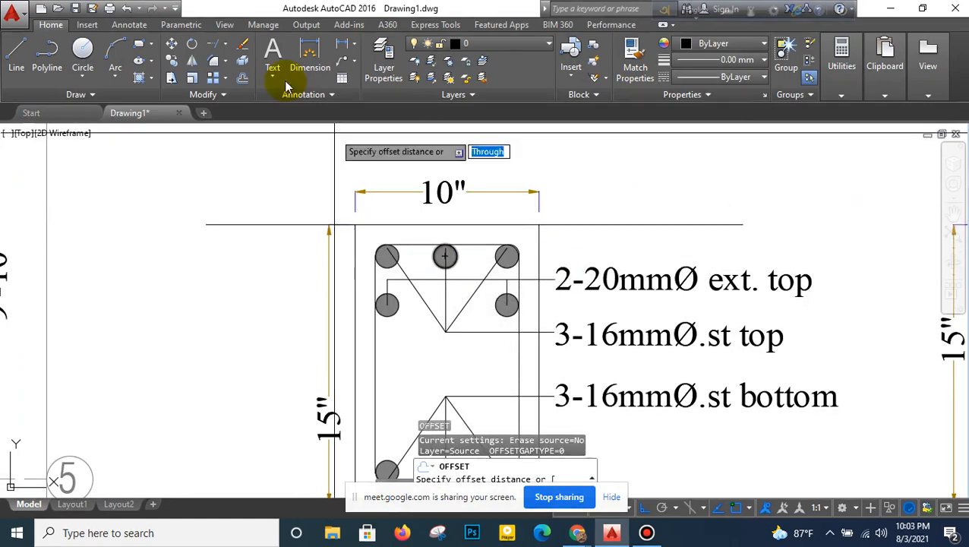
{"action": "left_click", "coordinate": [175, 67]}
{"action": "left_click", "coordinate": [267, 199]}
{"action": "left_click", "coordinate": [230, 290]}
{"action": "left_click", "coordinate": [684, 194]}
{"action": "left_click", "coordinate": [644, 272]}
{"action": "key", "text": "Return"}
{"action": "left_click", "coordinate": [205, 292]}
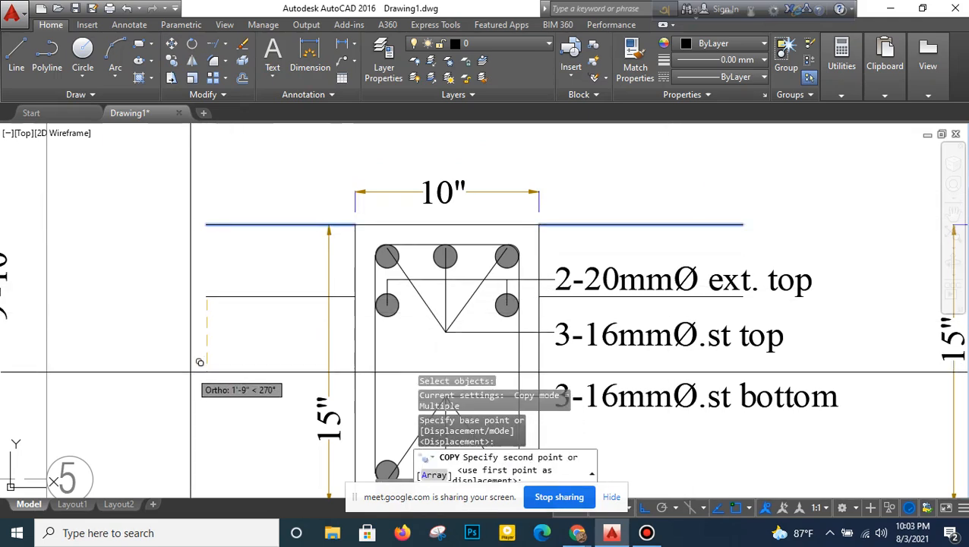
{"action": "left_click", "coordinate": [205, 290]}
- Trim the beam section's left and right edges between the slab's upper and lower lines
{"action": "left_click", "coordinate": [230, 79]}
{"action": "key", "text": "Return"}
{"action": "left_click", "coordinate": [355, 256]}
{"action": "left_click", "coordinate": [538, 249]}
{"action": "right_click", "coordinate": [608, 186]}
{"action": "left_click", "coordinate": [613, 194]}
{"action": "right_click", "coordinate": [616, 183]}
{"action": "left_click", "coordinate": [620, 191]}
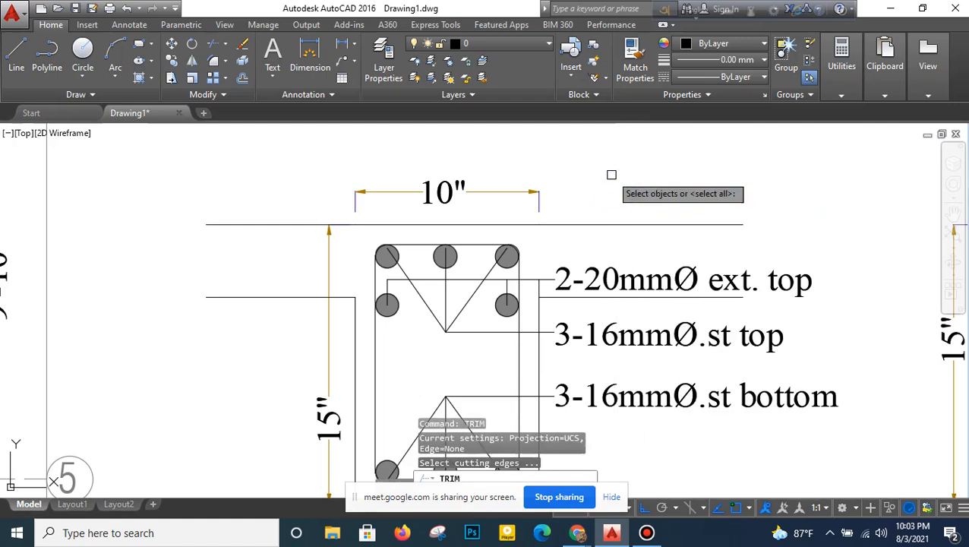
{"action": "key", "text": "Return"}
{"action": "right_click", "coordinate": [627, 185]}
{"action": "left_click", "coordinate": [638, 192]}
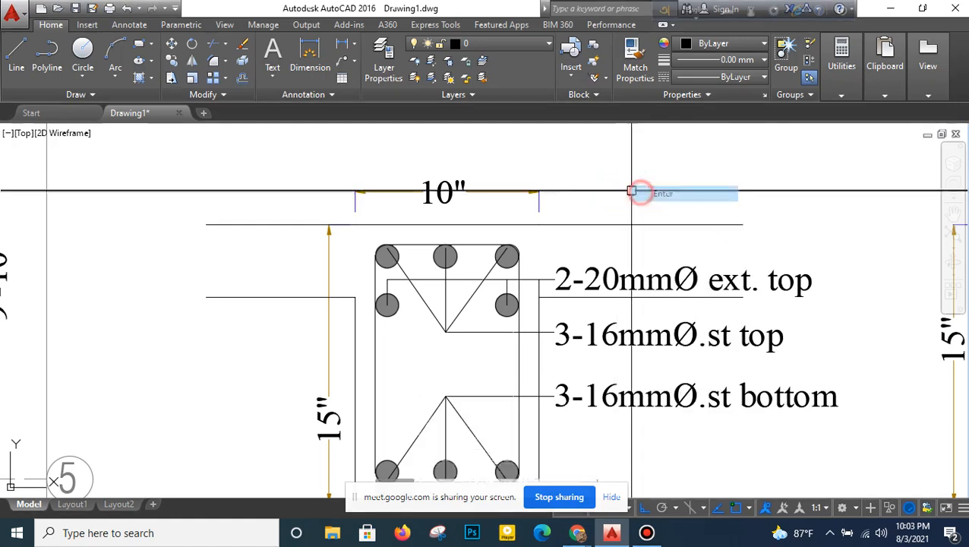
- Turn off ortho mode for a polyline started at the left end of the slab's lower line, and end the polyline
{"action": "left_click", "coordinate": [42, 75]}
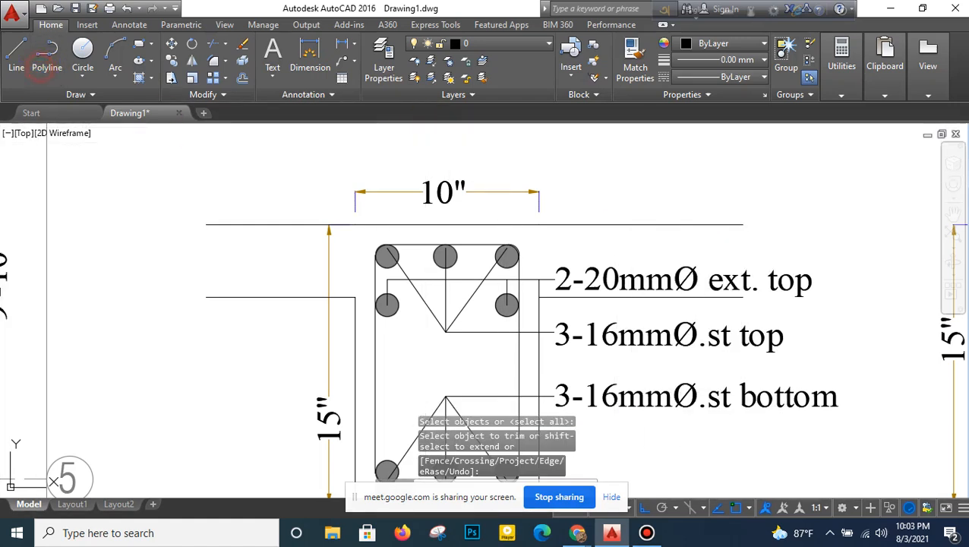
{"action": "left_click", "coordinate": [206, 298]}
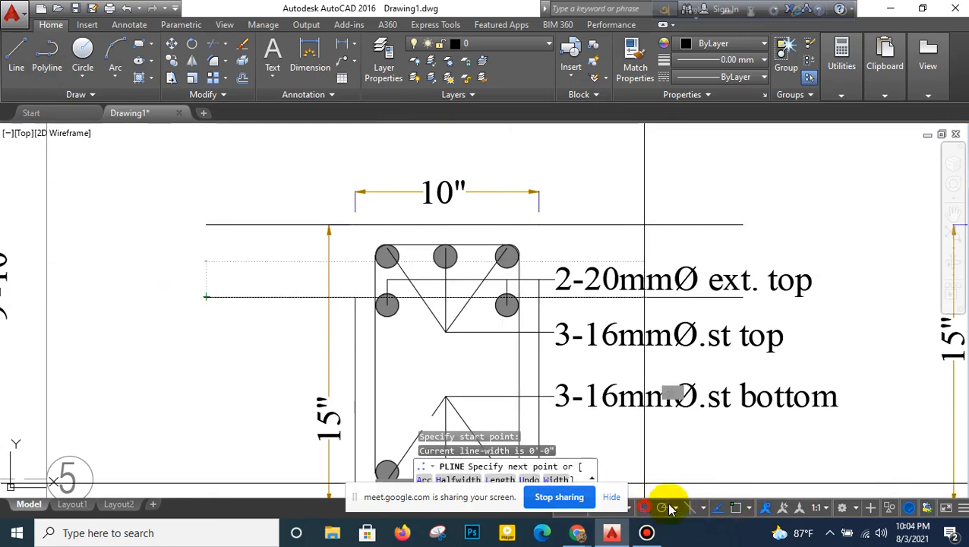
{"action": "left_click", "coordinate": [726, 508]}
{"action": "left_click", "coordinate": [738, 508]}
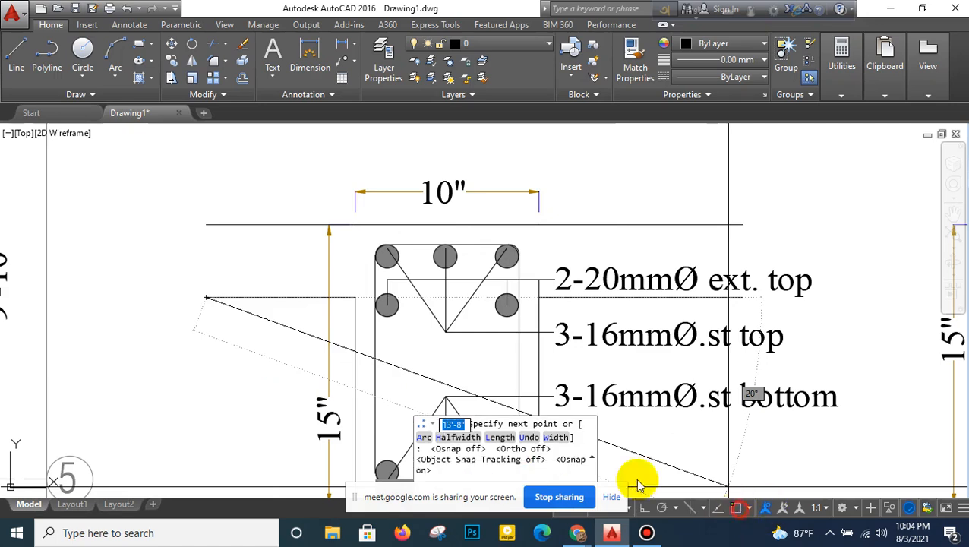
{"action": "scroll", "coordinate": [253, 294], "scroll_direction": "up", "scroll_amount": 2}
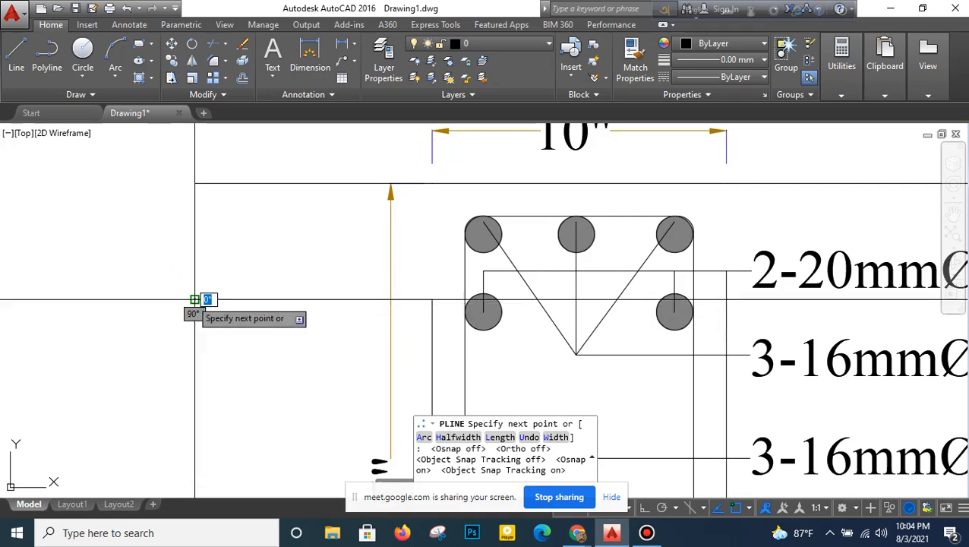
{"action": "right_click", "coordinate": [194, 253]}
{"action": "left_click", "coordinate": [202, 256]}
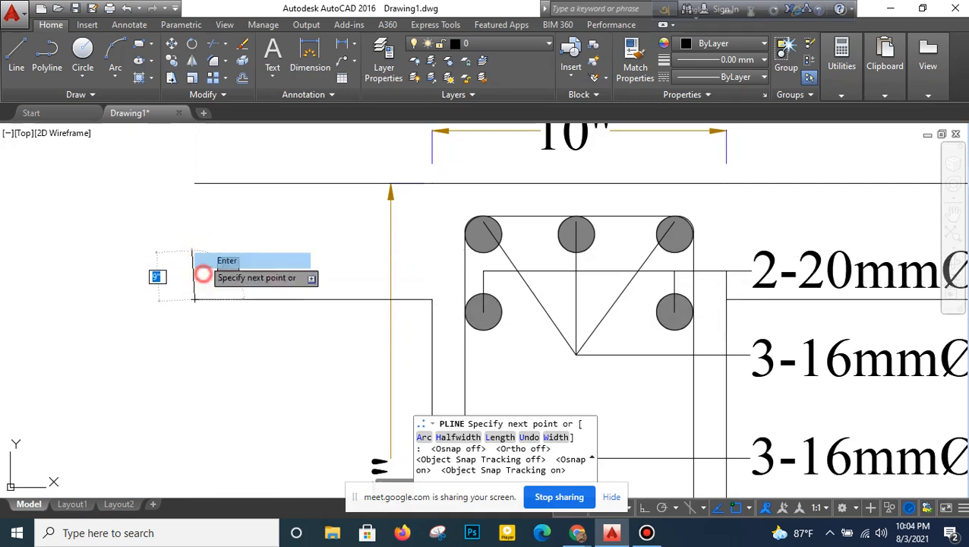
- Draw a zigzag break-line polyline closing the slab's left end, from its lower line up to its upper line
{"action": "right_click", "coordinate": [215, 253]}
{"action": "left_click", "coordinate": [224, 257]}
{"action": "left_click", "coordinate": [194, 300]}
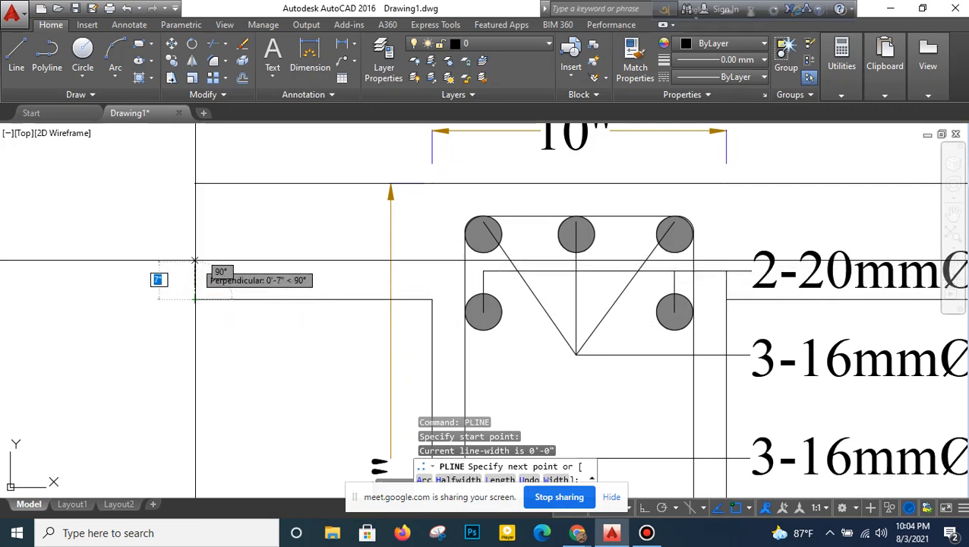
{"action": "left_click", "coordinate": [195, 261]}
{"action": "left_click", "coordinate": [259, 244]}
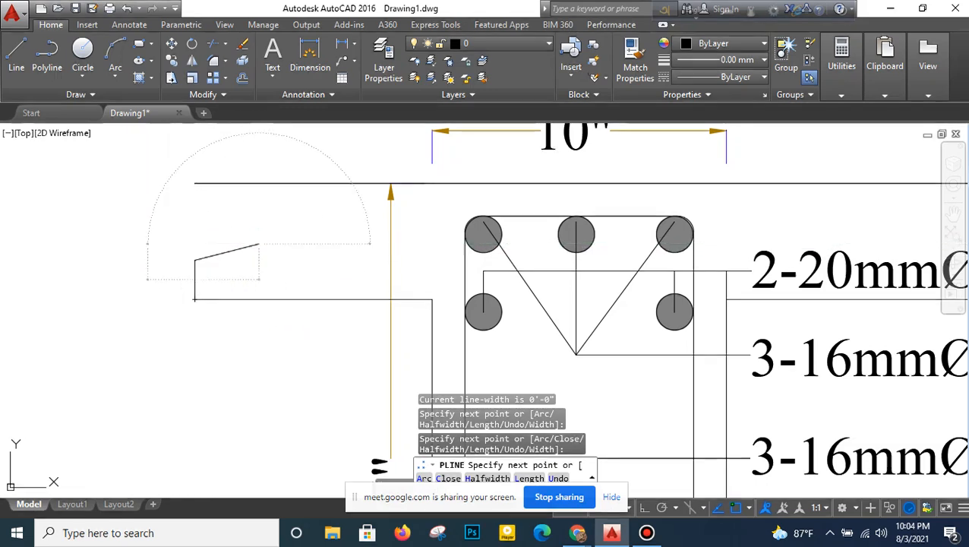
{"action": "left_click", "coordinate": [147, 244]}
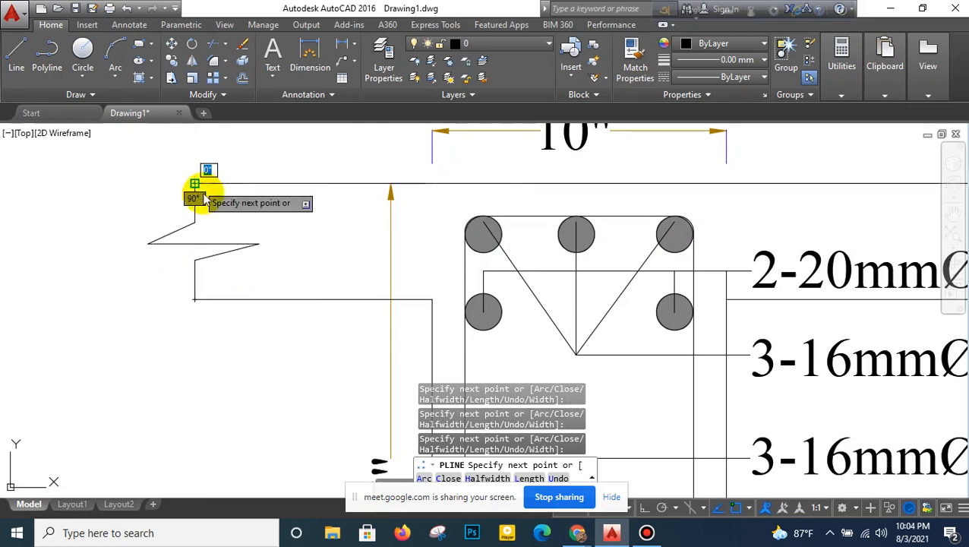
{"action": "left_click", "coordinate": [202, 187]}
- Mirror the break line about the beam section's vertical centreline onto the right side of the slab, keeping the original
{"action": "scroll", "coordinate": [155, 288], "scroll_direction": "down", "scroll_amount": 4}
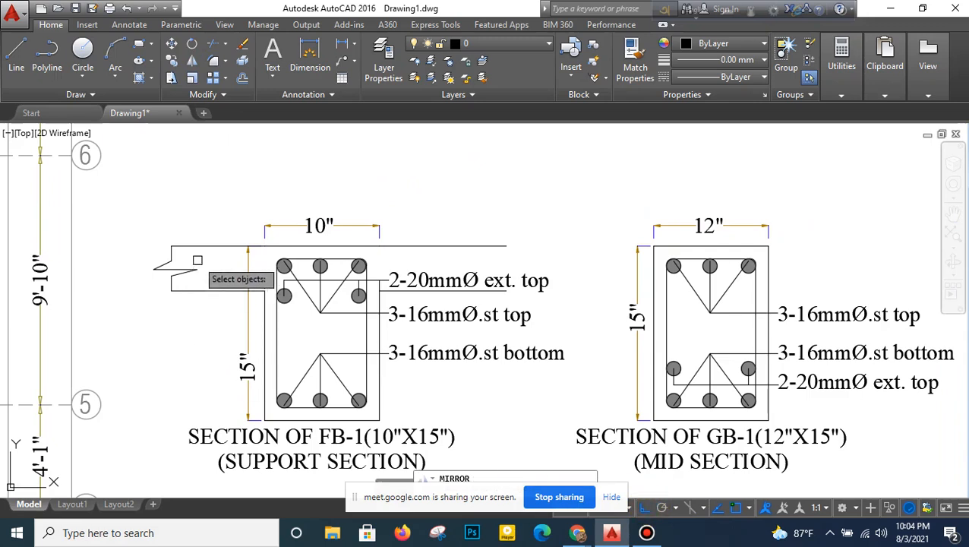
{"action": "left_click", "coordinate": [195, 268]}
{"action": "key", "text": "Return"}
{"action": "left_click", "coordinate": [329, 244]}
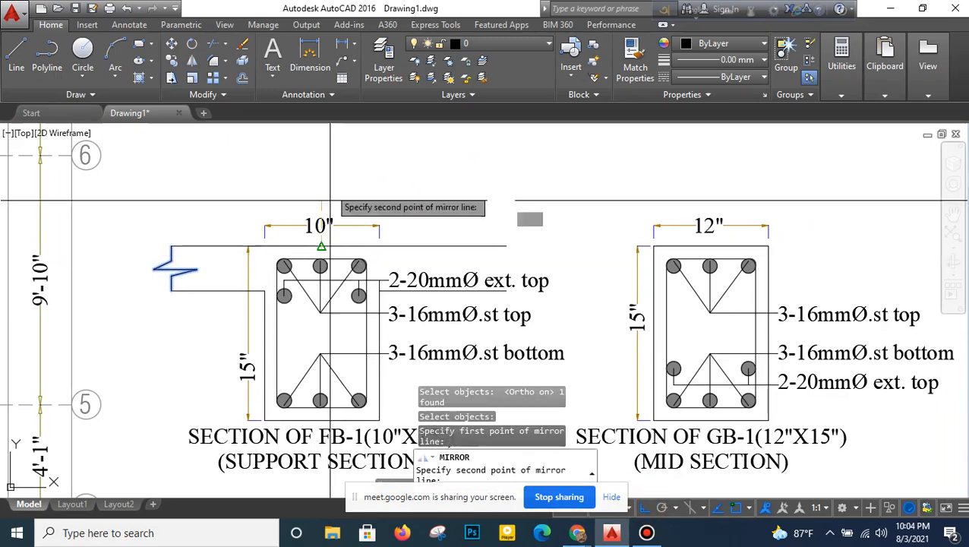
{"action": "left_click", "coordinate": [330, 176]}
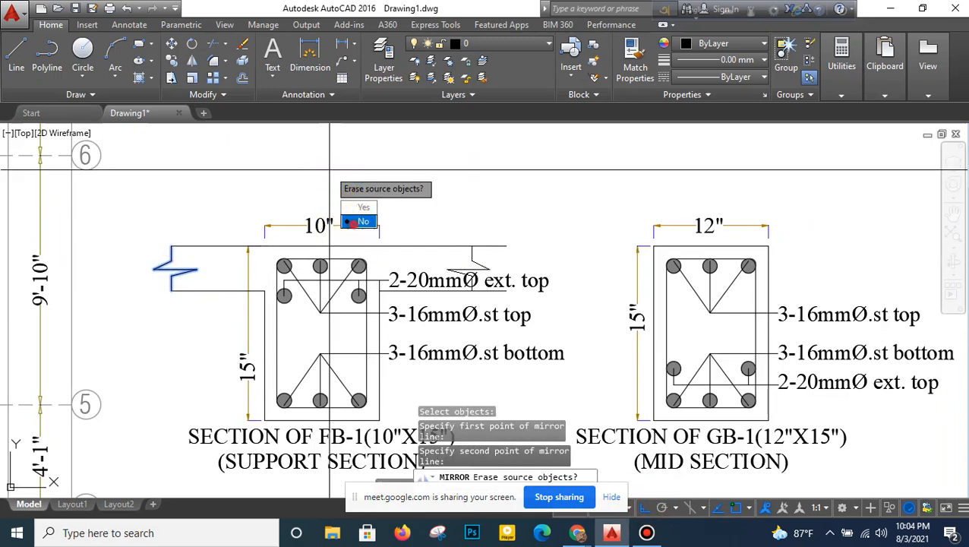
{"action": "left_click", "coordinate": [352, 221]}
- Trim the slab's upper and lower lines where they extend beyond the right break line
{"action": "left_click", "coordinate": [215, 46]}
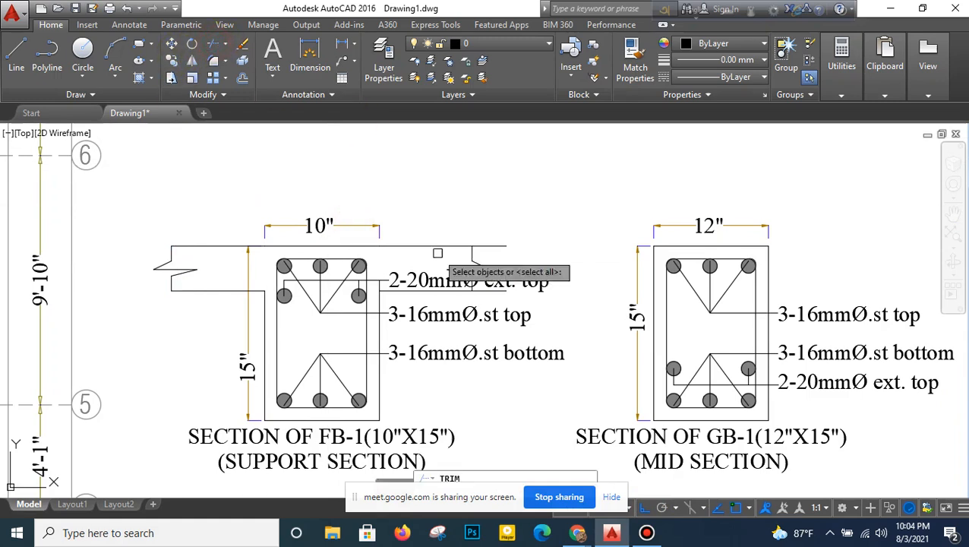
{"action": "key", "text": "Return"}
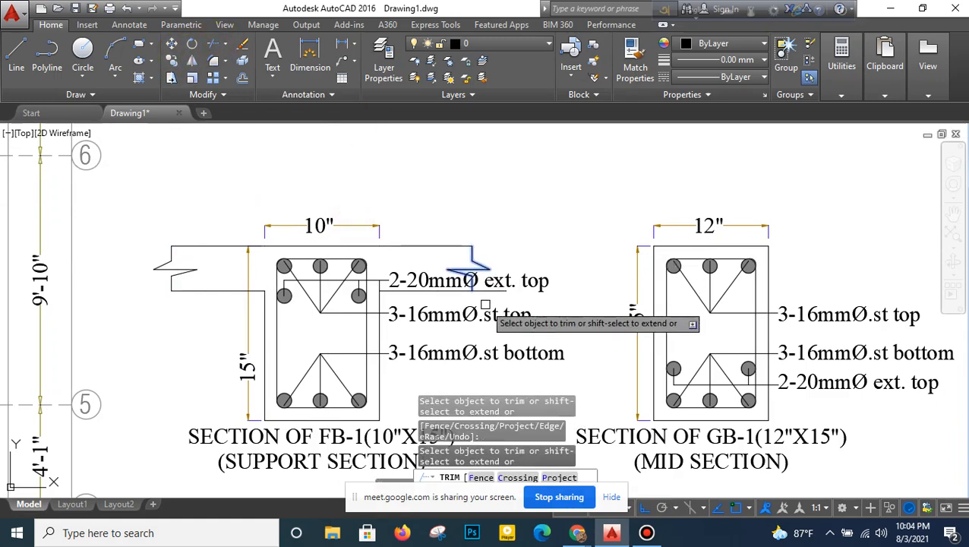
{"action": "left_click", "coordinate": [505, 233]}
{"action": "scroll", "coordinate": [365, 327], "scroll_direction": "down", "scroll_amount": 3}
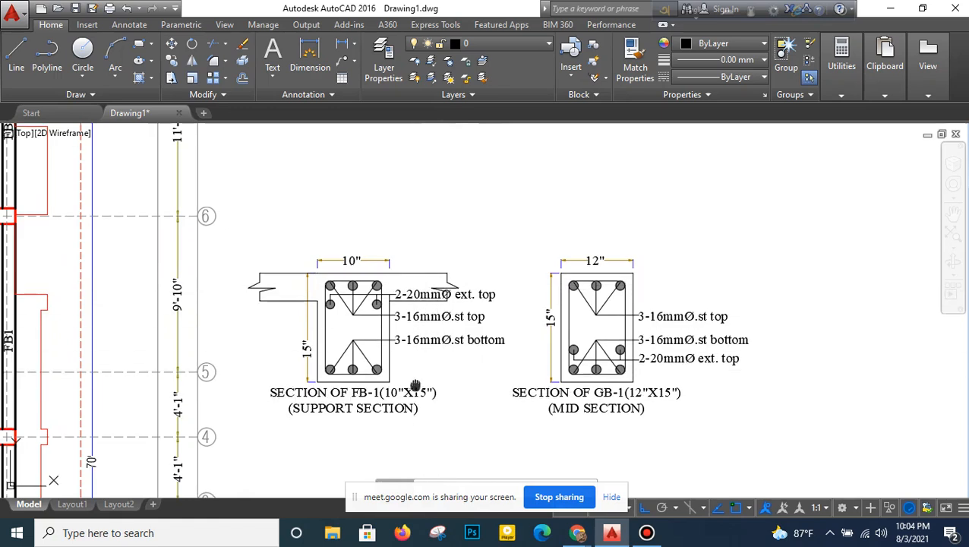
- Change the mid section's title to SECTION OF FB-1(10"X15")
{"action": "middle_click_drag", "start_coordinate": [434, 327], "coordinate": [431, 312]}
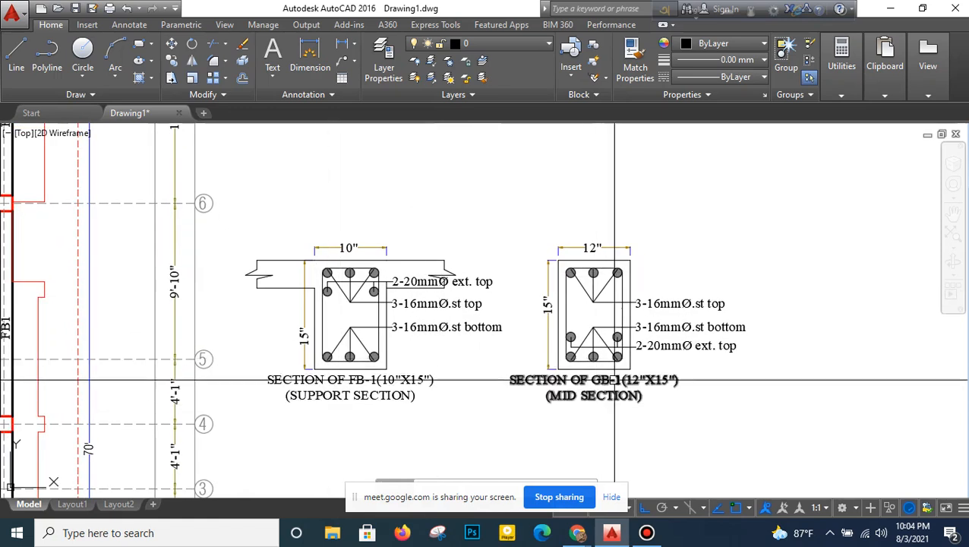
{"action": "double_click", "coordinate": [600, 391]}
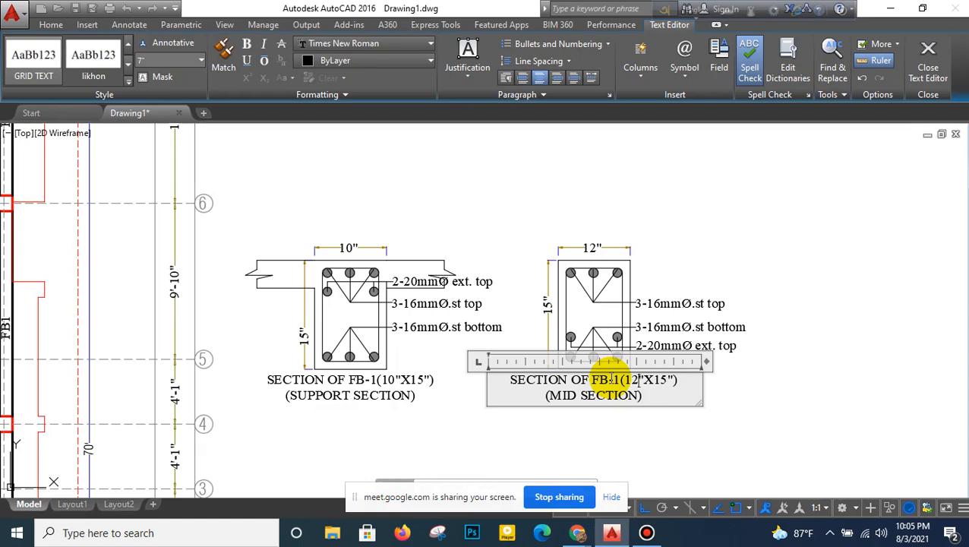
{"action": "left_click", "coordinate": [652, 258]}
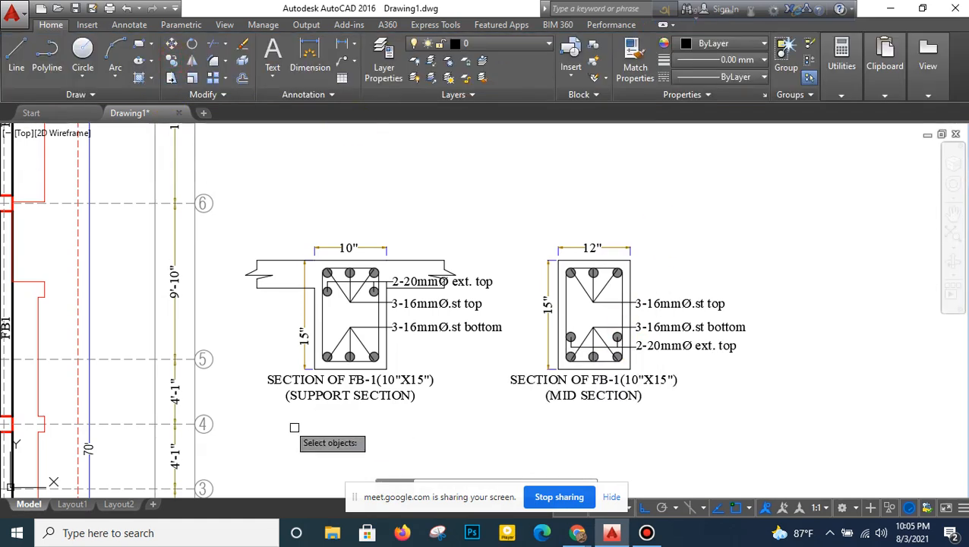
- Copy the slab lines and left break line from the support section onto the mid section, using the beam's lower right corner as base point
{"action": "left_click", "coordinate": [283, 283]}
{"action": "left_click", "coordinate": [274, 221]}
{"action": "left_click", "coordinate": [277, 260]}
{"action": "left_click", "coordinate": [256, 227]}
{"action": "left_click", "coordinate": [406, 298]}
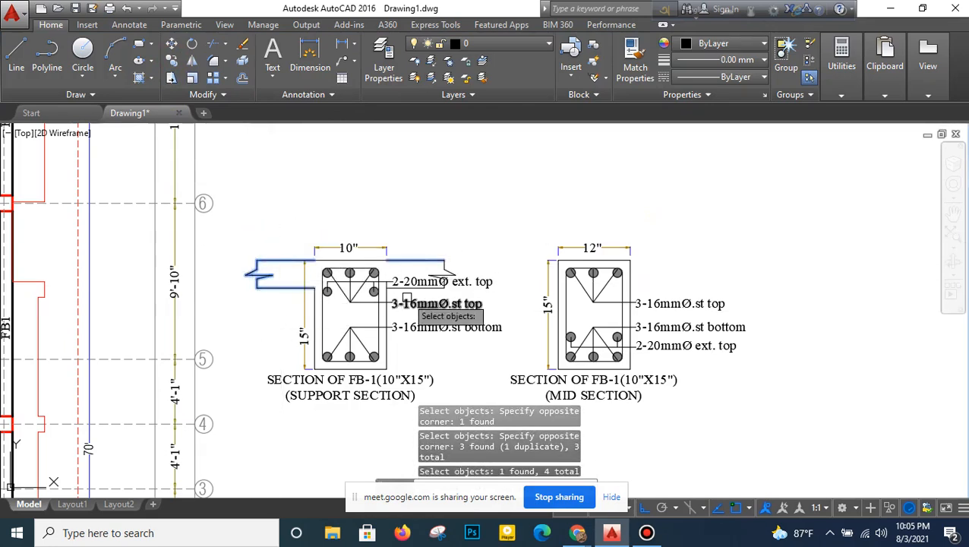
{"action": "key", "text": "Return"}
{"action": "left_click", "coordinate": [387, 365]}
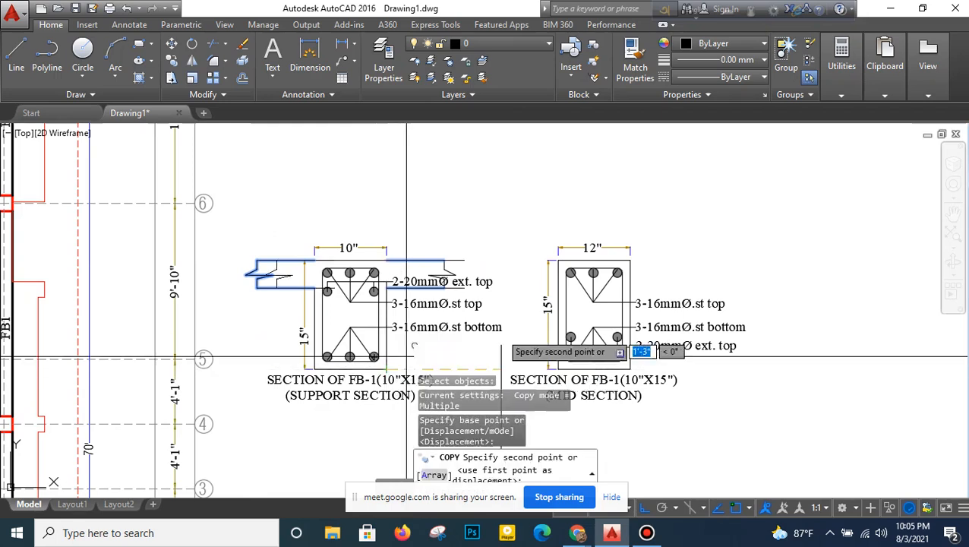
{"action": "left_click", "coordinate": [630, 366]}
{"action": "right_click", "coordinate": [649, 244]}
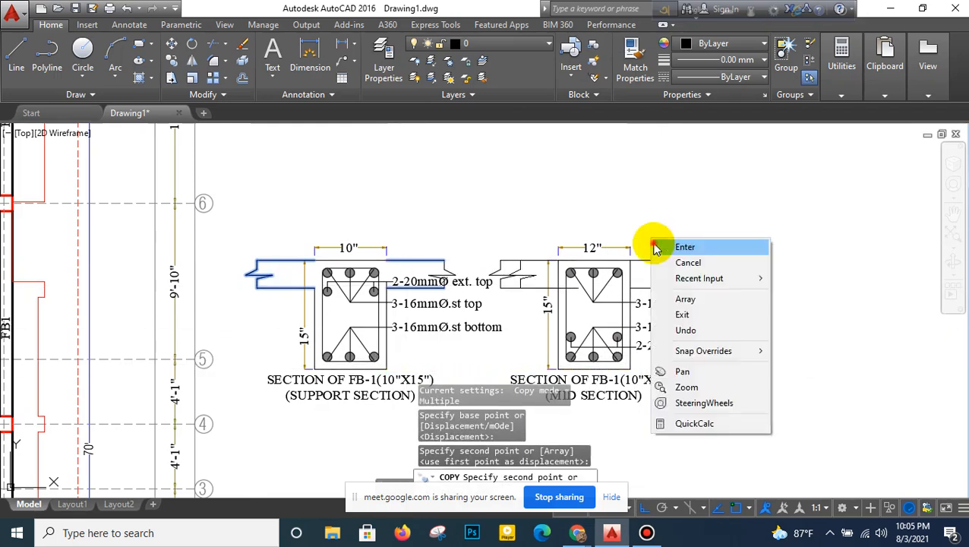
{"action": "left_click", "coordinate": [657, 243]}
- Copy the support section's right break line to the right end of the mid section's slab
{"action": "middle_click_drag", "start_coordinate": [657, 244], "coordinate": [546, 265]}
{"action": "right_click", "coordinate": [538, 227]}
{"action": "left_click", "coordinate": [550, 235]}
{"action": "left_click", "coordinate": [336, 288]}
{"action": "right_click", "coordinate": [337, 268]}
{"action": "left_click", "coordinate": [334, 281]}
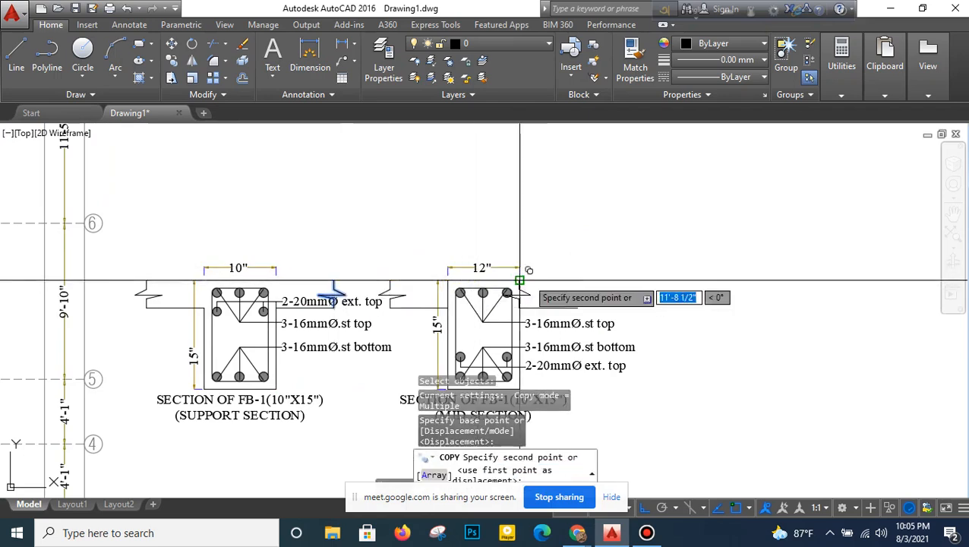
{"action": "left_click", "coordinate": [580, 282]}
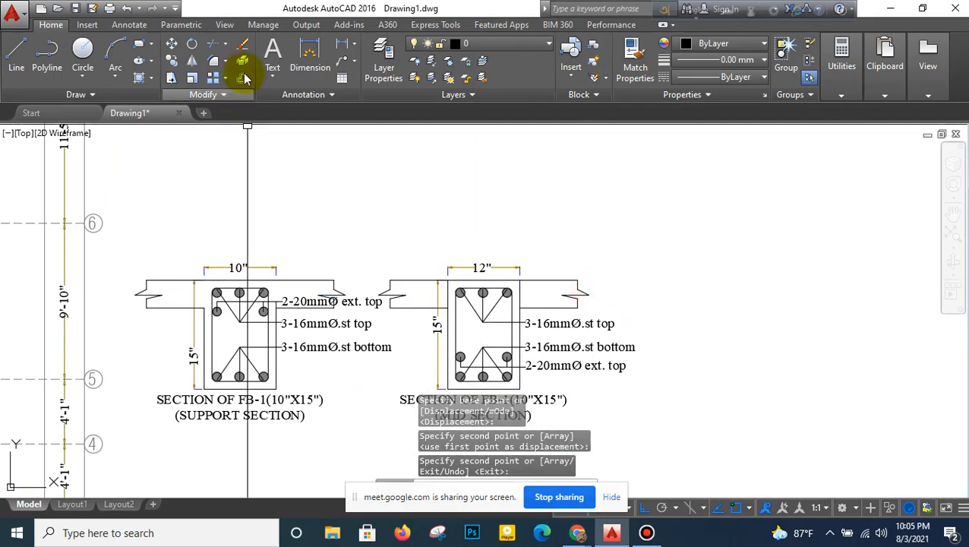
- Trim the mid section's beam side edges where they run through the slab thickness
{"action": "left_click", "coordinate": [219, 45]}
{"action": "right_click", "coordinate": [382, 156]}
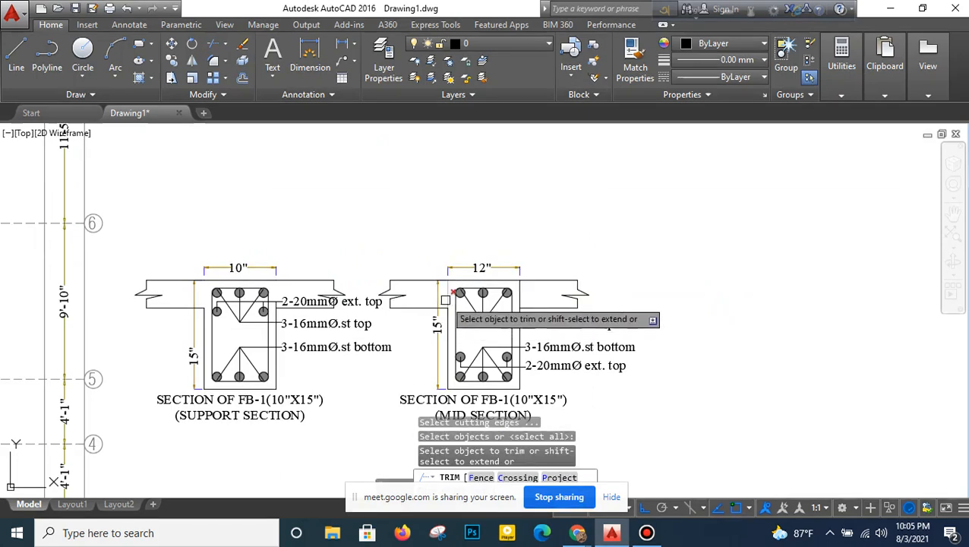
{"action": "left_click", "coordinate": [510, 282]}
{"action": "right_click", "coordinate": [558, 253]}
{"action": "left_click", "coordinate": [570, 254]}
- Erase the mid section's distorted width and depth dimensions
{"action": "left_click", "coordinate": [534, 298]}
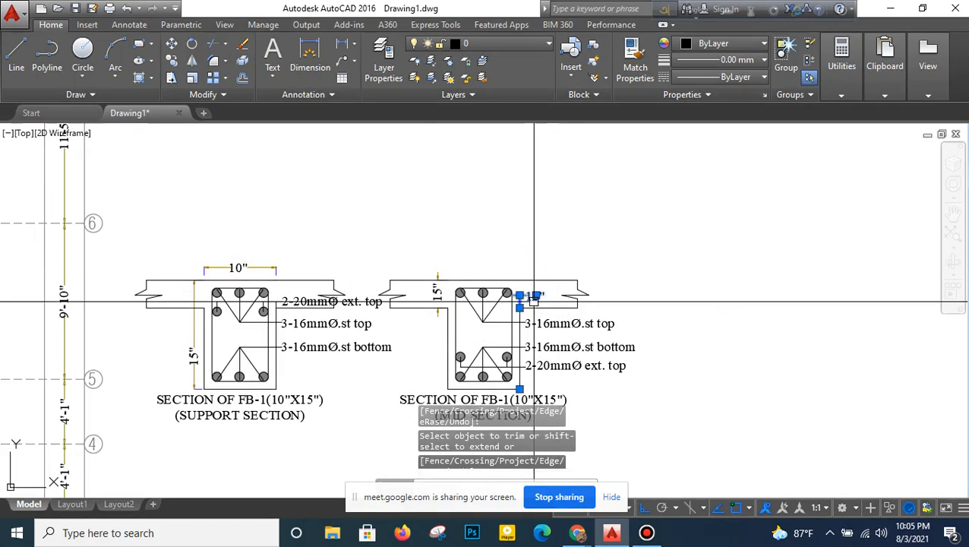
{"action": "left_click", "coordinate": [436, 298]}
{"action": "left_click", "coordinate": [241, 47]}
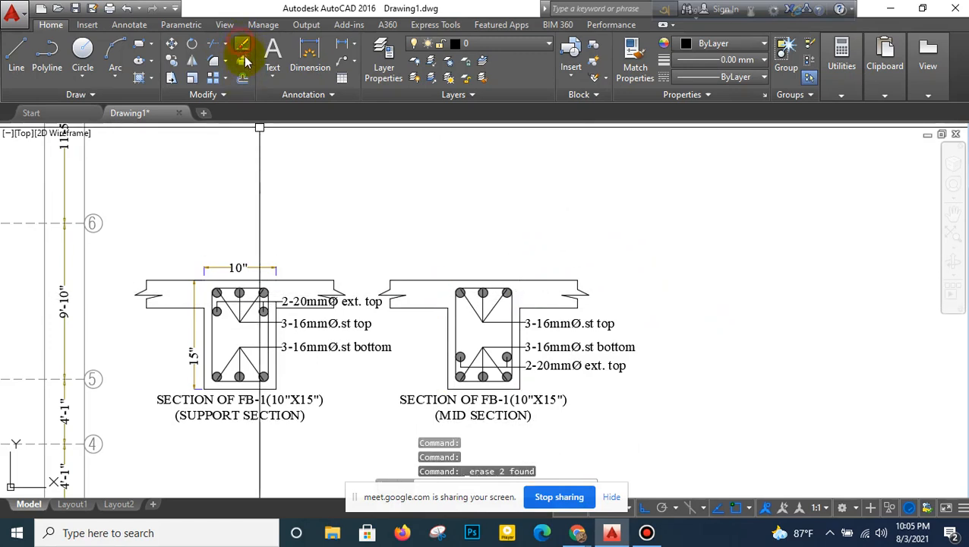
- Add a linear width dimension above the mid section's beam and set its text to 10"
{"action": "left_click", "coordinate": [342, 45]}
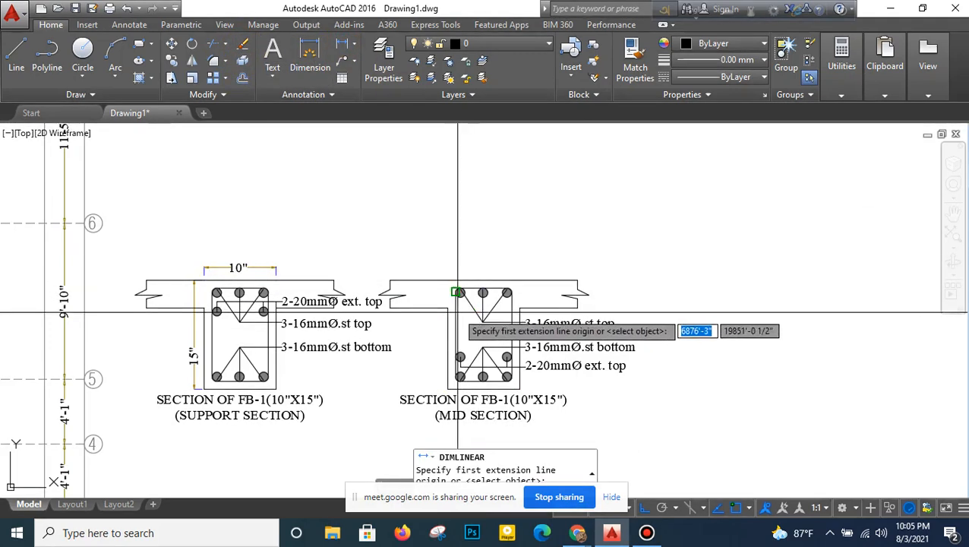
{"action": "left_click", "coordinate": [448, 281]}
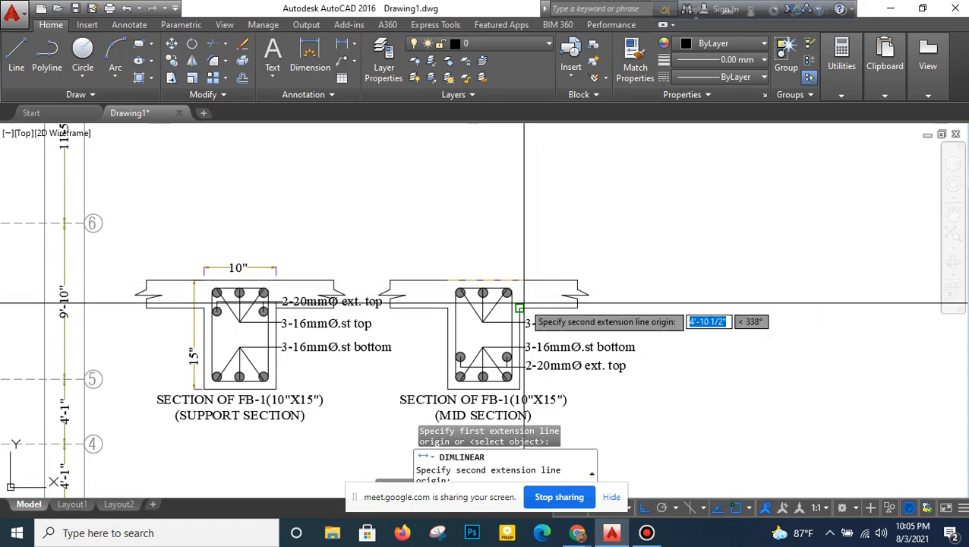
{"action": "left_click", "coordinate": [521, 280]}
{"action": "left_click", "coordinate": [487, 265]}
{"action": "double_click", "coordinate": [487, 266]}
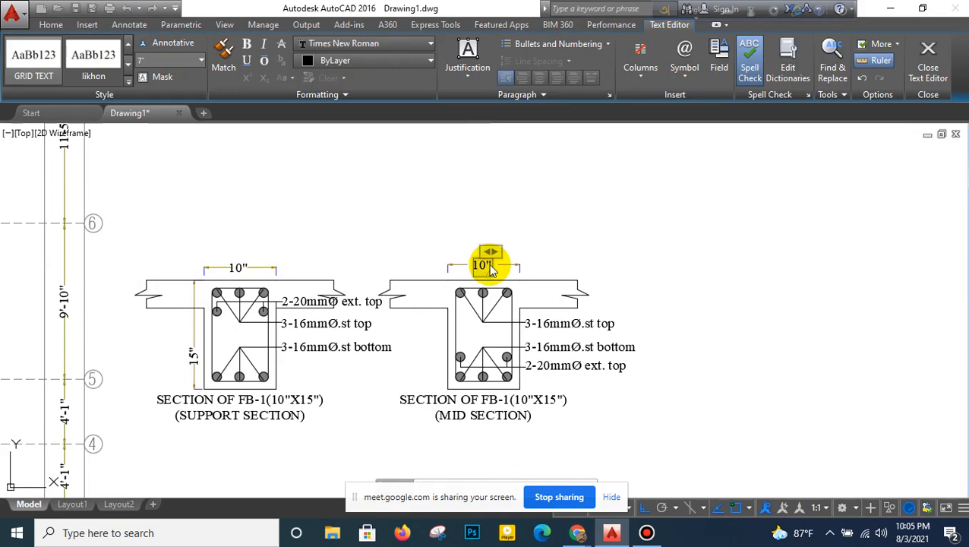
{"action": "left_click", "coordinate": [357, 232]}
- Add a vertical linear dimension on the left of the mid section's beam and set its text to 15"
{"action": "left_click", "coordinate": [347, 45]}
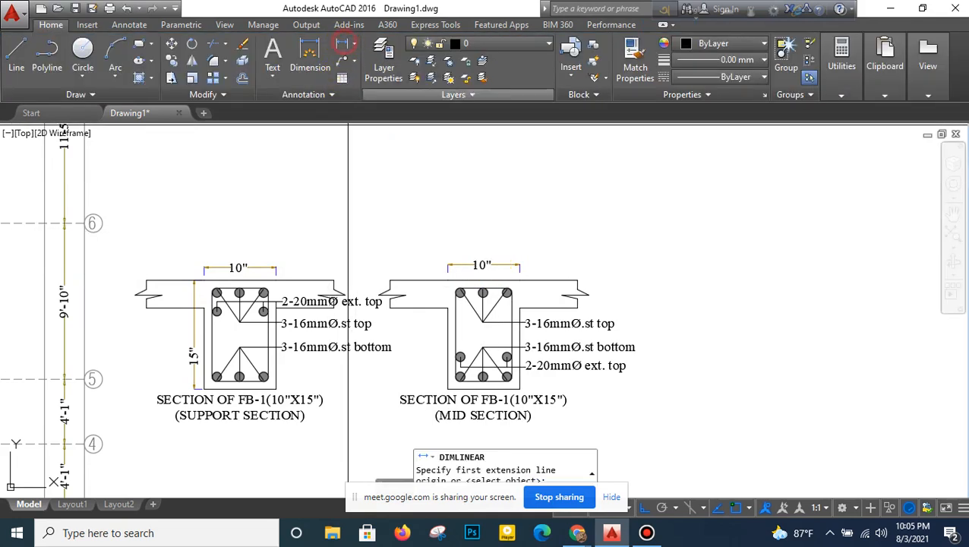
{"action": "left_click", "coordinate": [448, 389]}
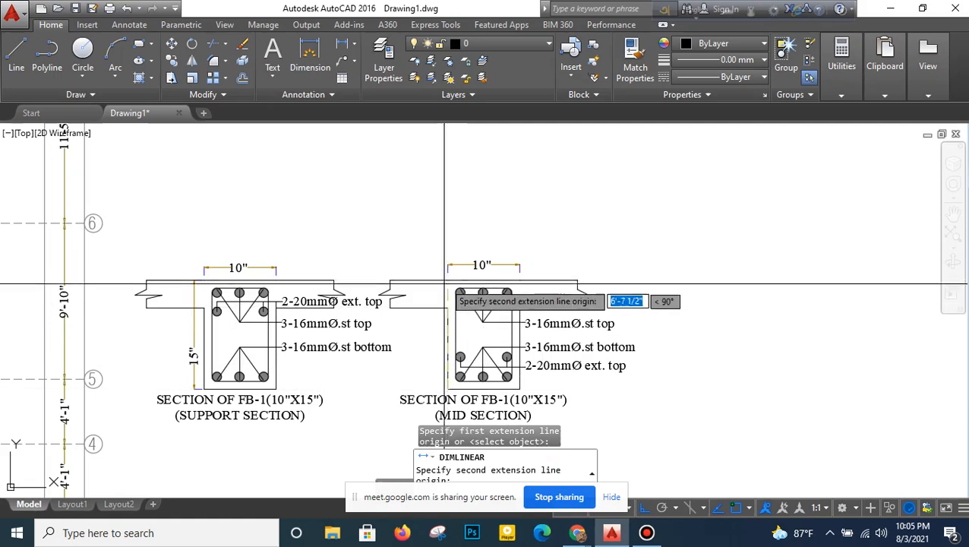
{"action": "left_click", "coordinate": [448, 281]}
{"action": "left_click", "coordinate": [435, 332]}
{"action": "left_click", "coordinate": [434, 331]}
{"action": "double_click", "coordinate": [434, 332]}
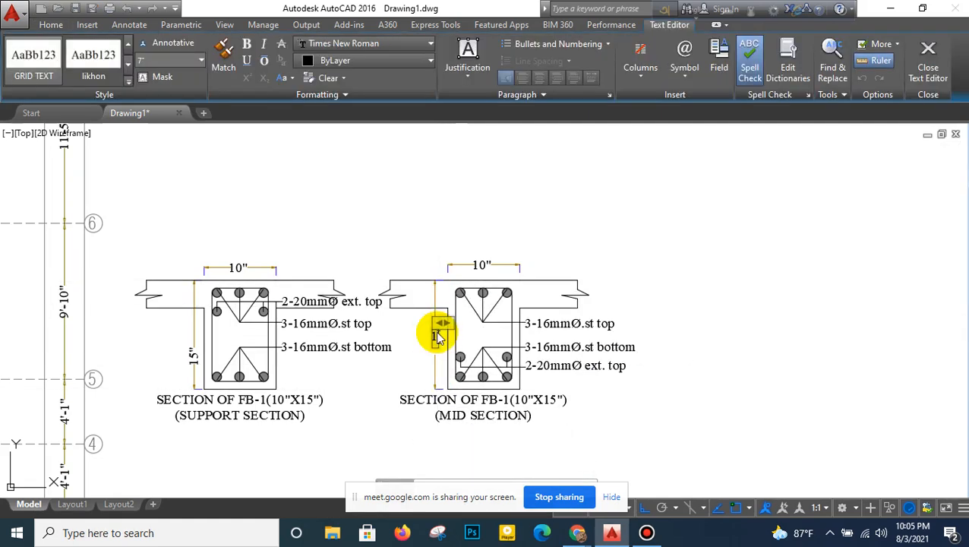
{"action": "left_click", "coordinate": [424, 228]}
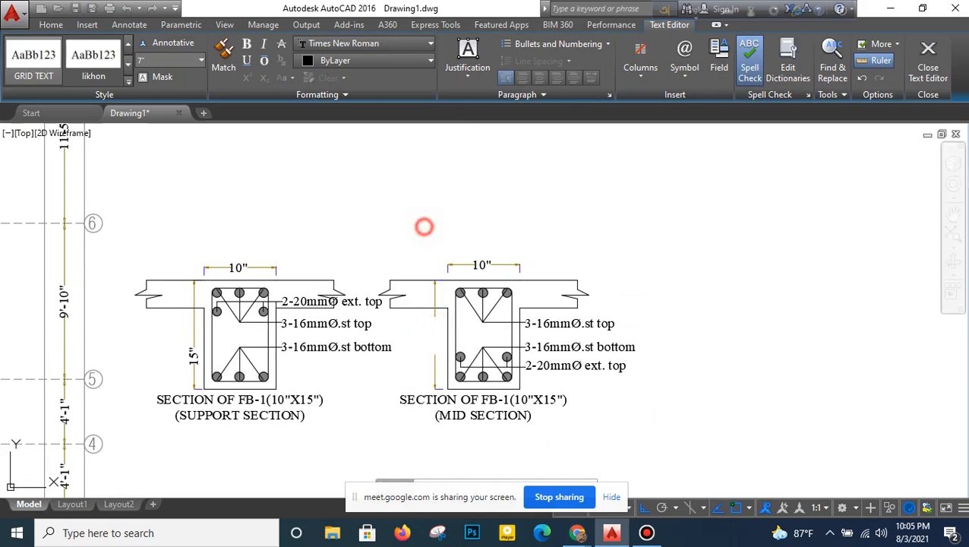
- Change the extra bar labels of both the support and mid sections to 2-16mmØ ext. top
{"action": "scroll", "coordinate": [436, 225], "scroll_direction": "down", "scroll_amount": 3}
{"action": "middle_click_drag", "start_coordinate": [408, 342], "coordinate": [455, 340]}
{"action": "scroll", "coordinate": [432, 285], "scroll_direction": "up", "scroll_amount": 5}
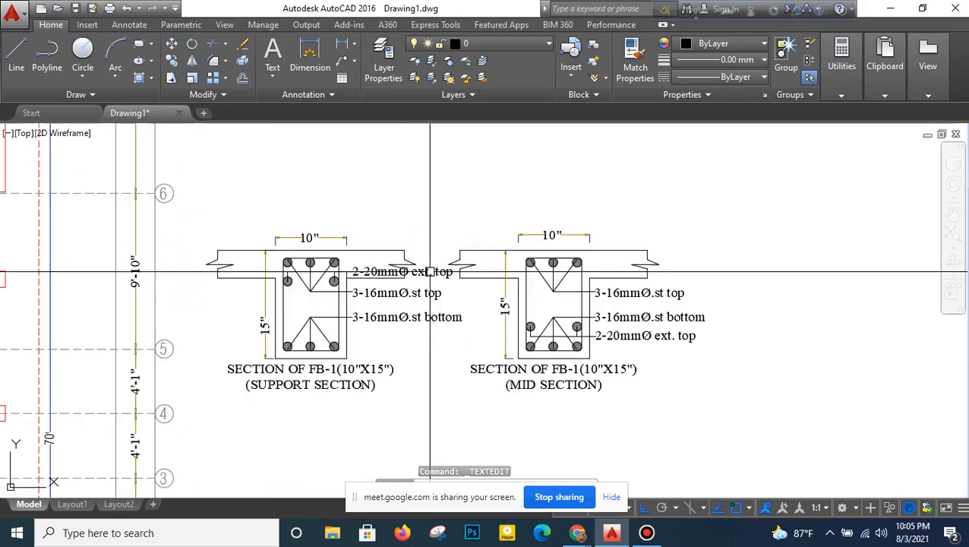
{"action": "double_click", "coordinate": [342, 271]}
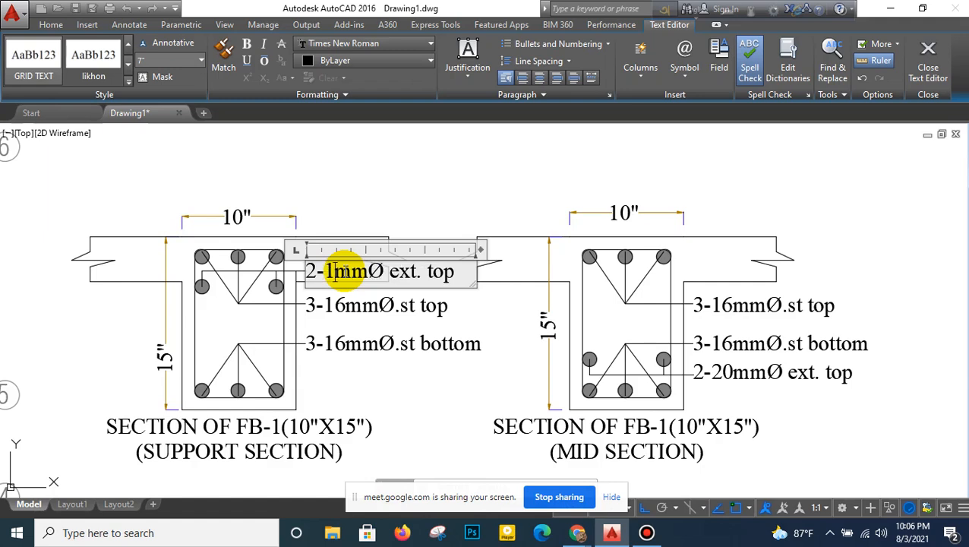
{"action": "left_click", "coordinate": [404, 228]}
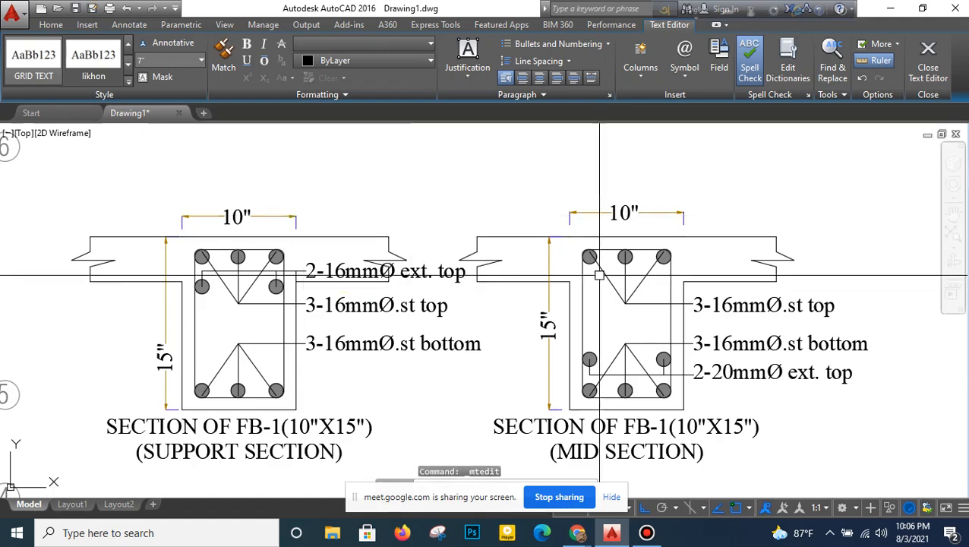
{"action": "double_click", "coordinate": [743, 373]}
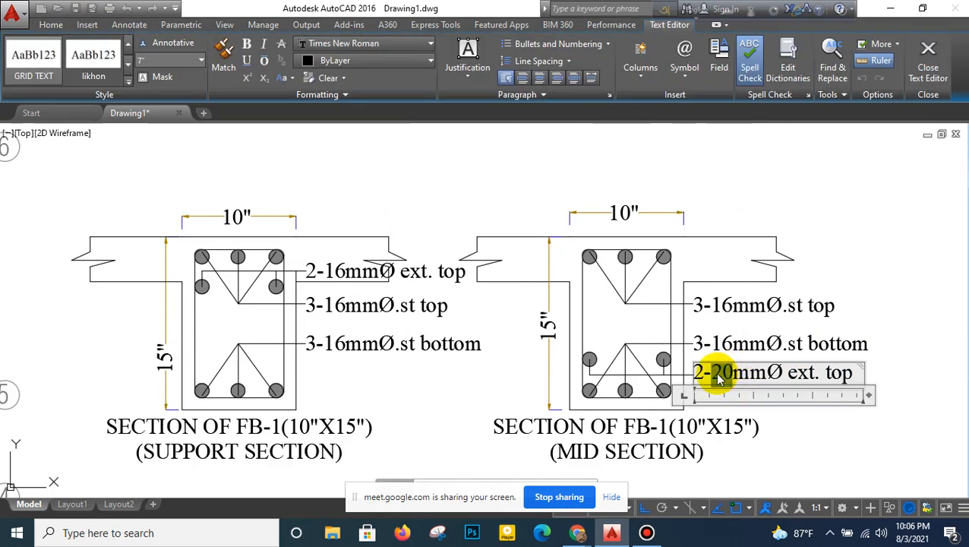
{"action": "left_click", "coordinate": [708, 248]}
- Examine the FB1 and FB2 beam labels around grid lines 6 and 7 of the floor beam plan
{"action": "scroll", "coordinate": [708, 255], "scroll_direction": "down", "scroll_amount": 4}
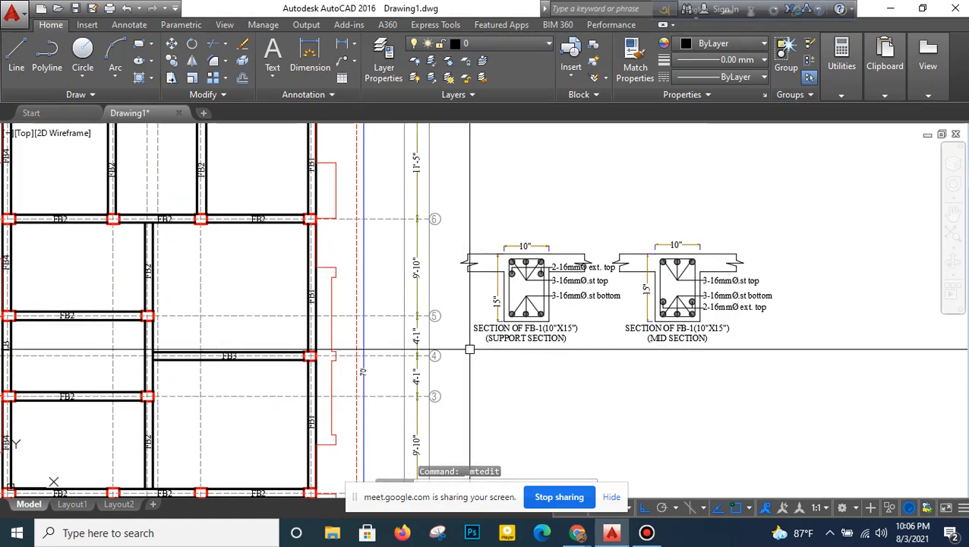
{"action": "scroll", "coordinate": [469, 349], "scroll_direction": "down", "scroll_amount": 2}
{"action": "scroll", "coordinate": [379, 258], "scroll_direction": "up", "scroll_amount": 5}
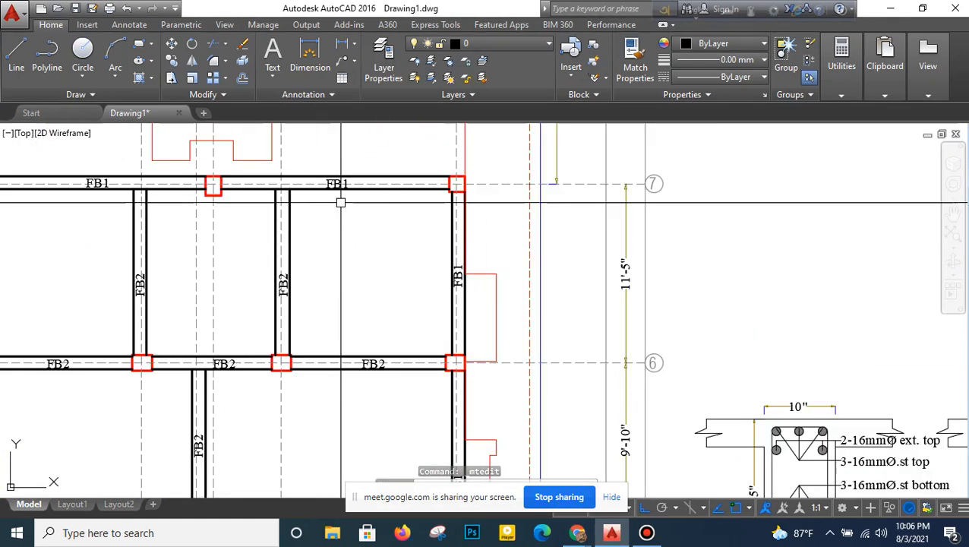
{"action": "scroll", "coordinate": [362, 256], "scroll_direction": "down", "scroll_amount": 2}
{"action": "middle_click_drag", "start_coordinate": [368, 266], "coordinate": [377, 268]}
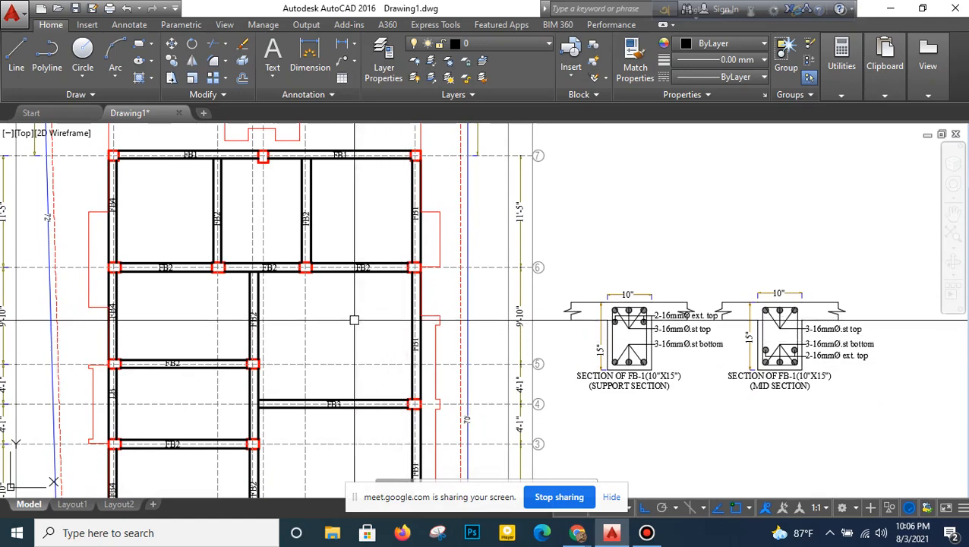
{"action": "scroll", "coordinate": [205, 258], "scroll_direction": "up", "scroll_amount": 2}
{"action": "scroll", "coordinate": [219, 258], "scroll_direction": "down", "scroll_amount": 2}
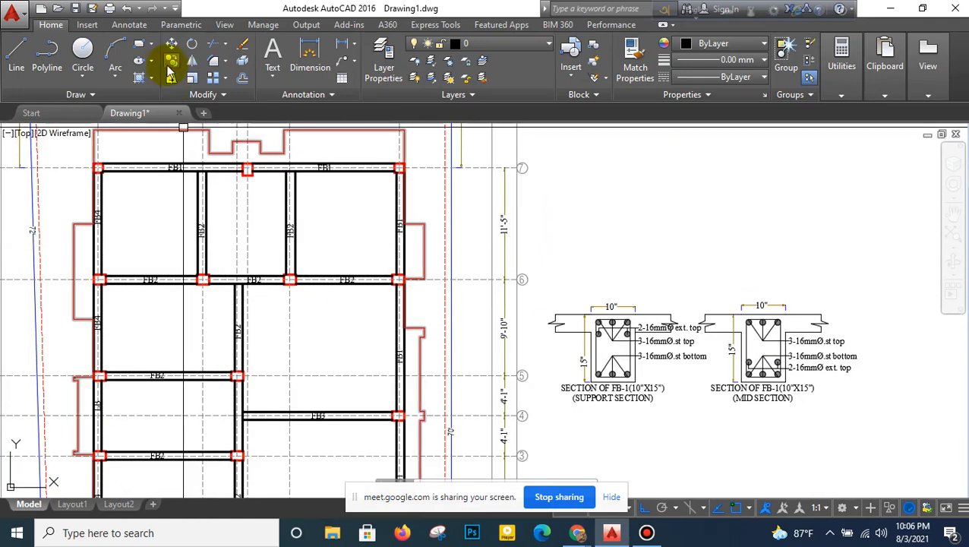
- Copy both FB-1 sections with their dimensions, labels and titles about 11'-10" straight down below the originals
{"action": "middle_click_drag", "start_coordinate": [525, 371], "coordinate": [512, 312]}
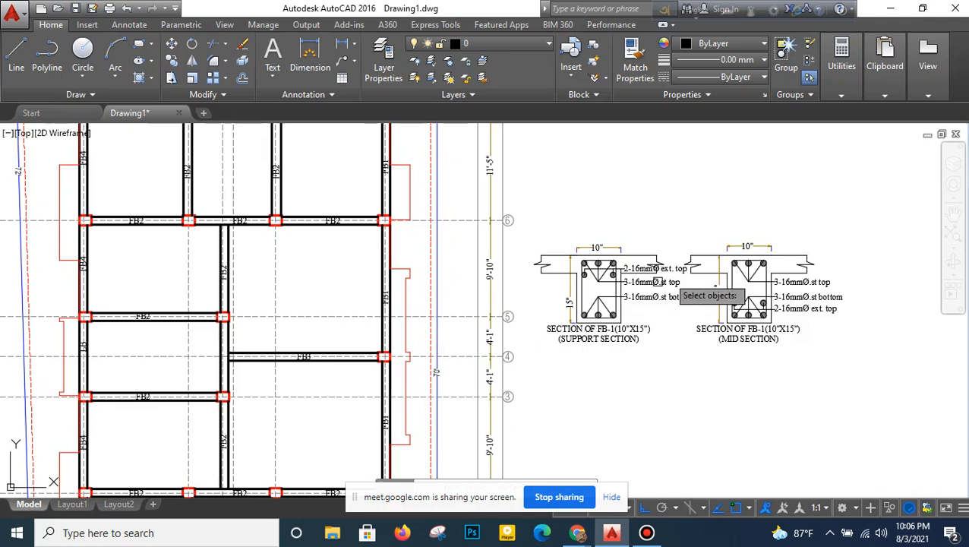
{"action": "left_click", "coordinate": [864, 196]}
{"action": "left_click", "coordinate": [586, 397]}
{"action": "middle_click_drag", "start_coordinate": [819, 265], "coordinate": [523, 210]}
{"action": "key", "text": "Return"}
{"action": "left_click", "coordinate": [594, 191]}
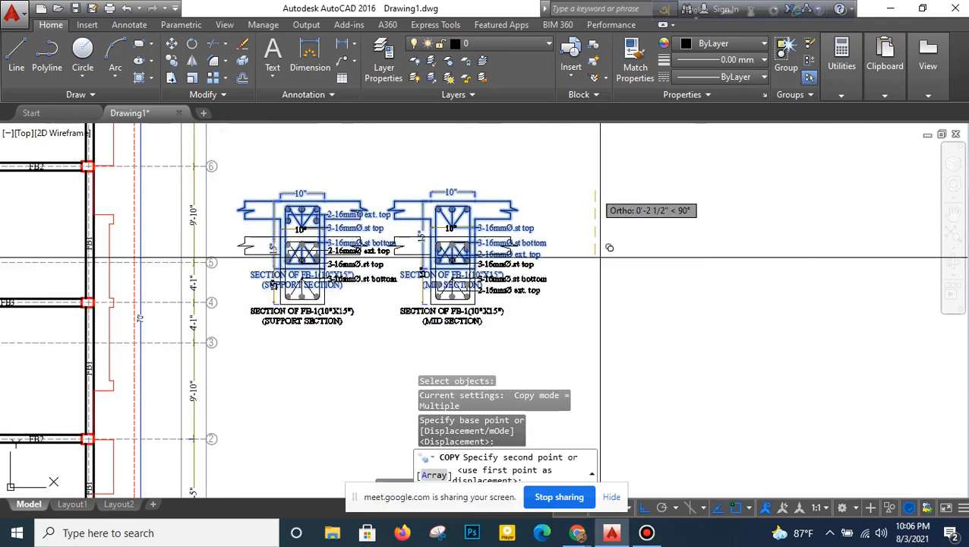
{"action": "right_click", "coordinate": [611, 312]}
{"action": "left_click", "coordinate": [619, 106]}
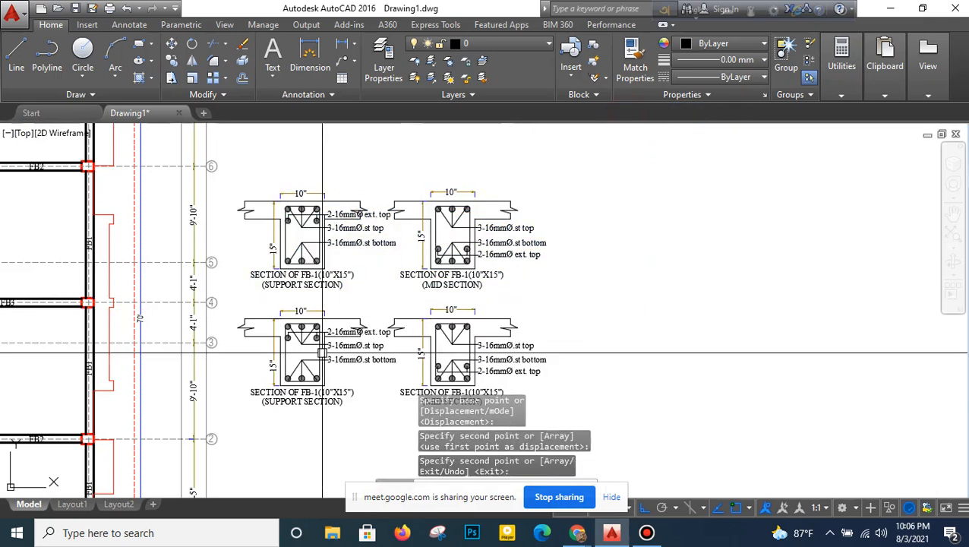
- Set the depth dimension text to 14" on both the copied support section and the copied mid section
{"action": "scroll", "coordinate": [279, 373], "scroll_direction": "up", "scroll_amount": 5}
{"action": "key", "text": "Return"}
{"action": "left_click", "coordinate": [262, 363]}
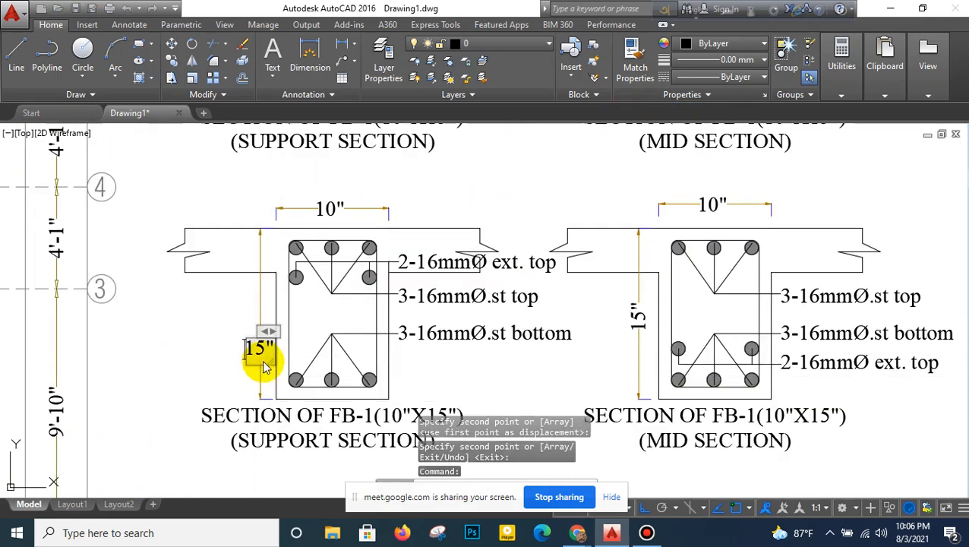
{"action": "double_click", "coordinate": [261, 352]}
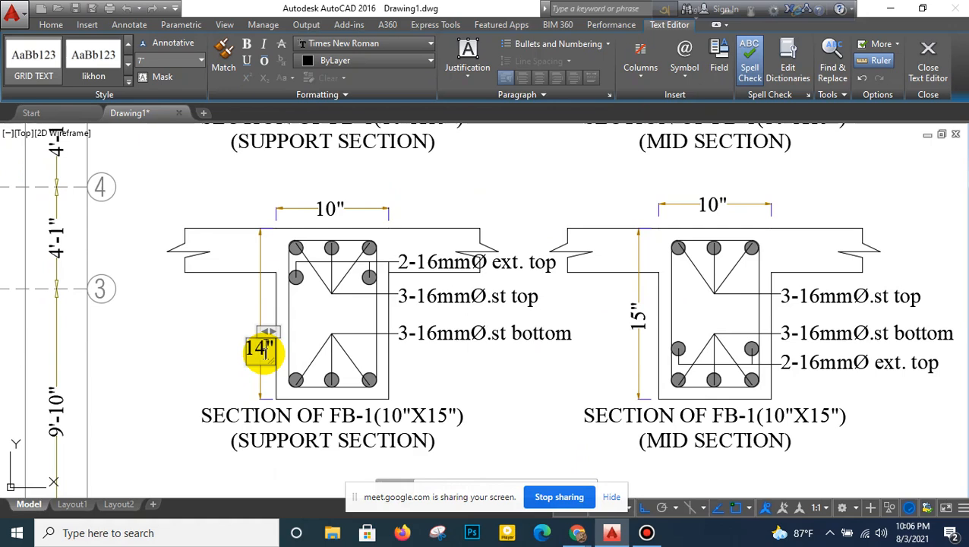
{"action": "left_click", "coordinate": [269, 378]}
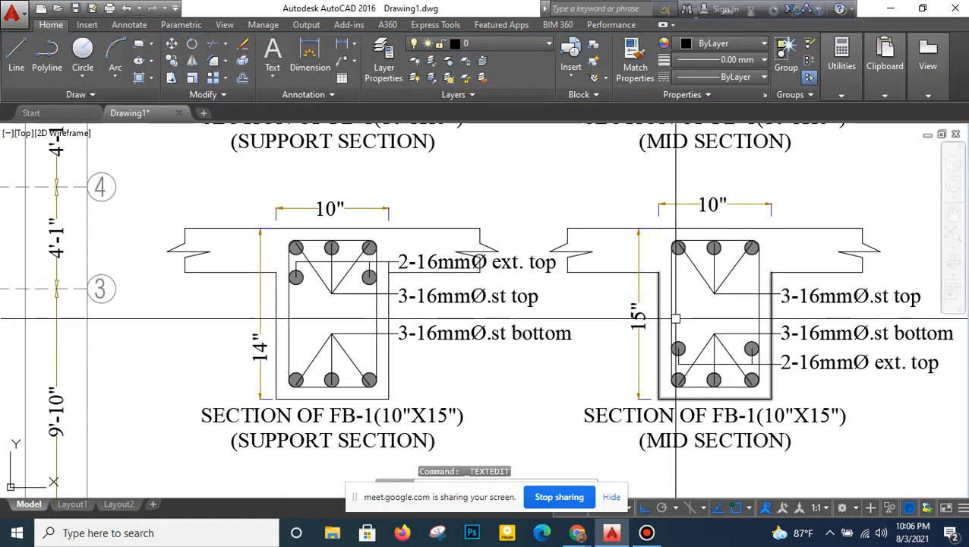
{"action": "left_click", "coordinate": [640, 321]}
{"action": "double_click", "coordinate": [638, 318]}
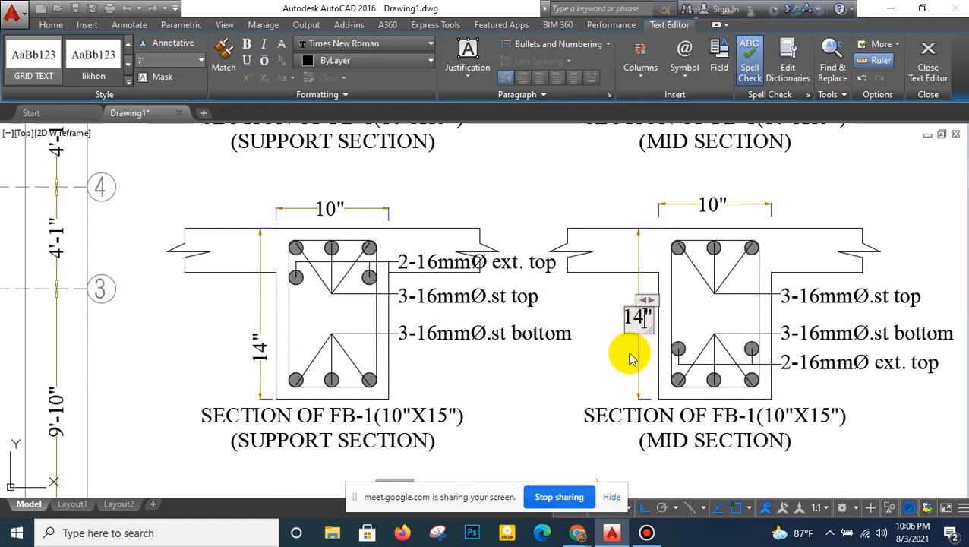
{"action": "left_click", "coordinate": [630, 357]}
- Open the copied support section's title text for editing
{"action": "left_click", "coordinate": [364, 427]}
{"action": "double_click", "coordinate": [372, 422]}
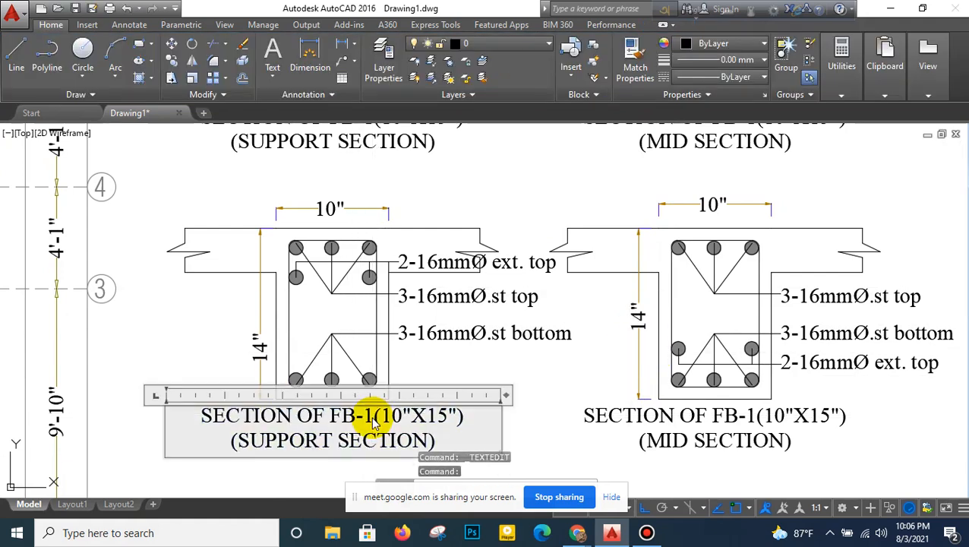
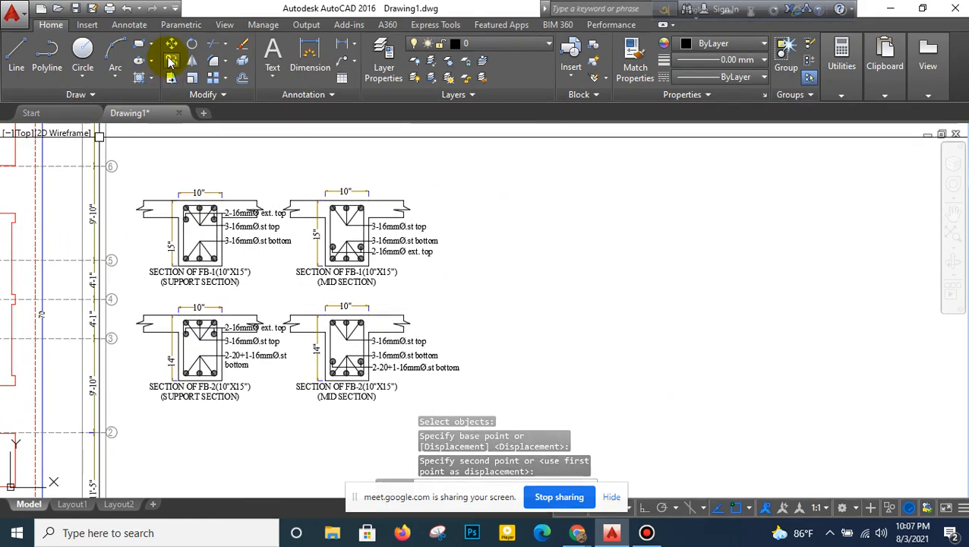
- Copy both FB-2 sections with their dimensions, labels and titles about 35'-5 1/2" up and across, beside the FB-1 sections
{"action": "left_click", "coordinate": [394, 291]}
{"action": "left_click", "coordinate": [134, 400]}
{"action": "key", "text": "Return"}
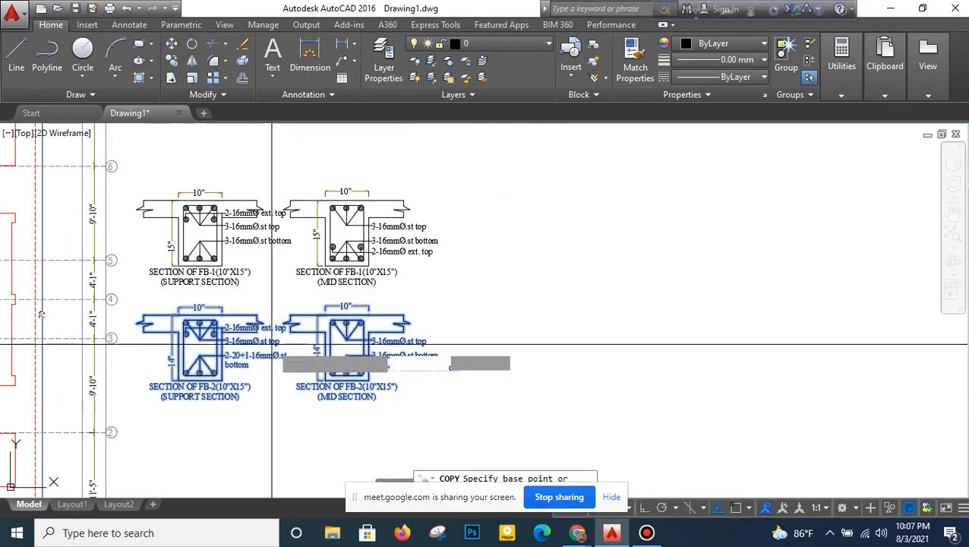
{"action": "left_click", "coordinate": [272, 346]}
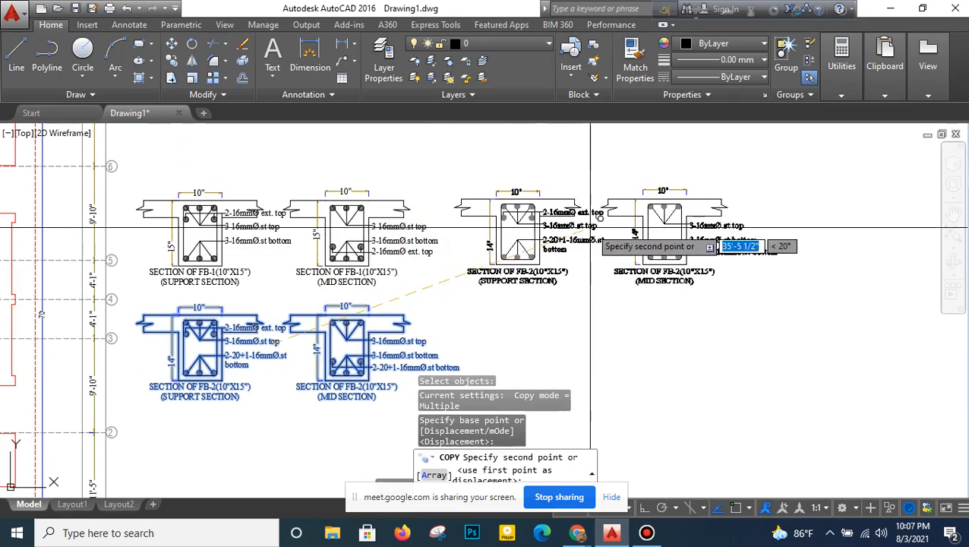
{"action": "left_click", "coordinate": [591, 227]}
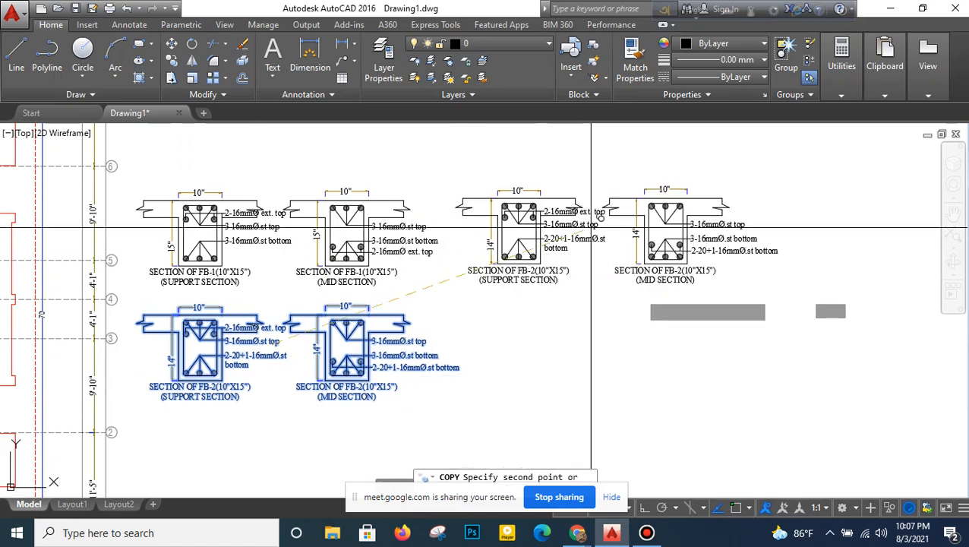
{"action": "right_click", "coordinate": [480, 257]}
{"action": "left_click", "coordinate": [728, 513]}
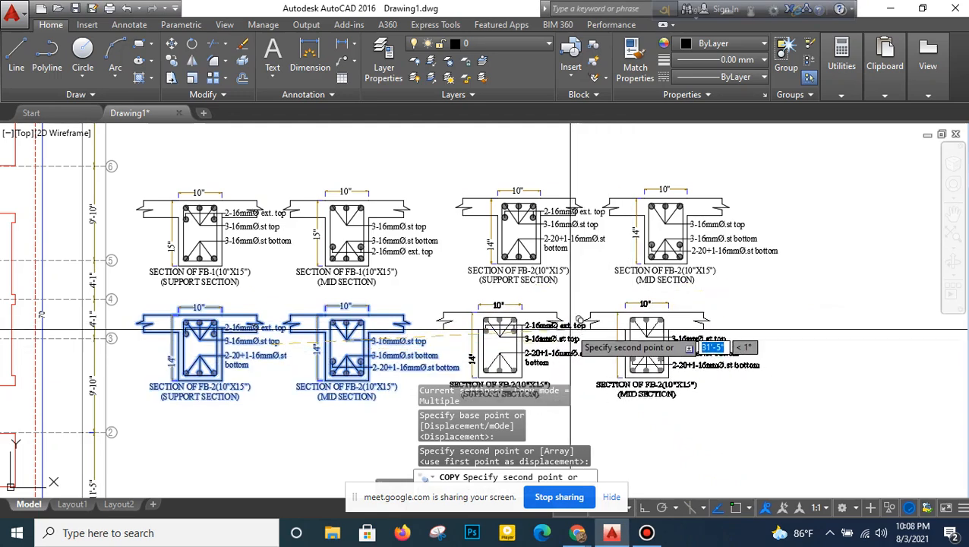
{"action": "key", "text": "Escape"}
- Change the beam name to FB-3 in the titles of the copied support section and the copied mid section
{"action": "scroll", "coordinate": [541, 263], "scroll_direction": "up", "scroll_amount": 4}
{"action": "middle_click_drag", "start_coordinate": [541, 263], "coordinate": [456, 344]}
{"action": "double_click", "coordinate": [444, 360]}
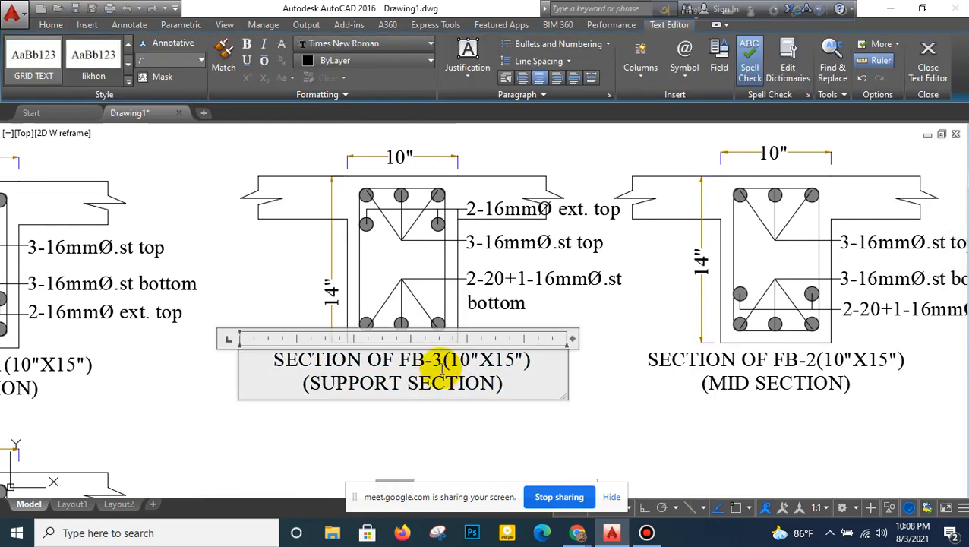
{"action": "left_click", "coordinate": [465, 484]}
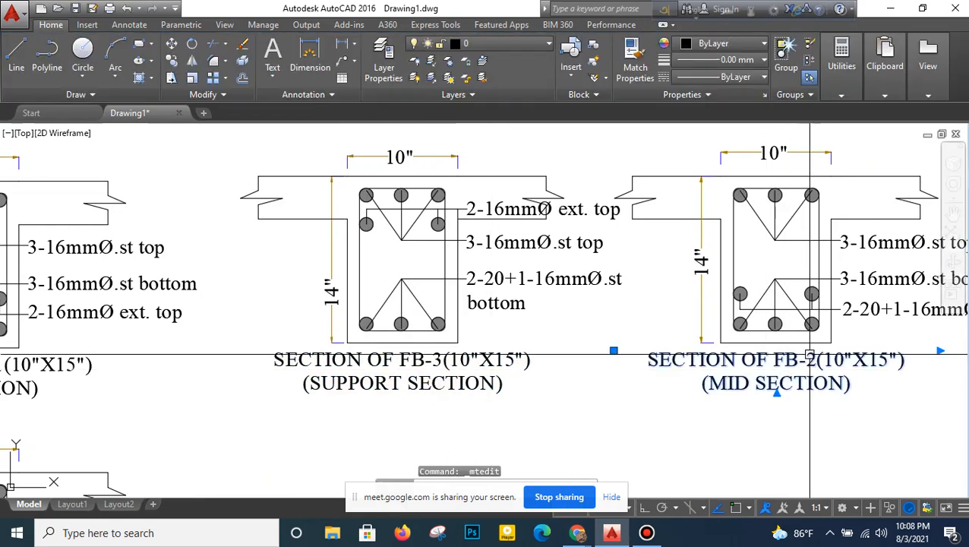
{"action": "double_click", "coordinate": [812, 363]}
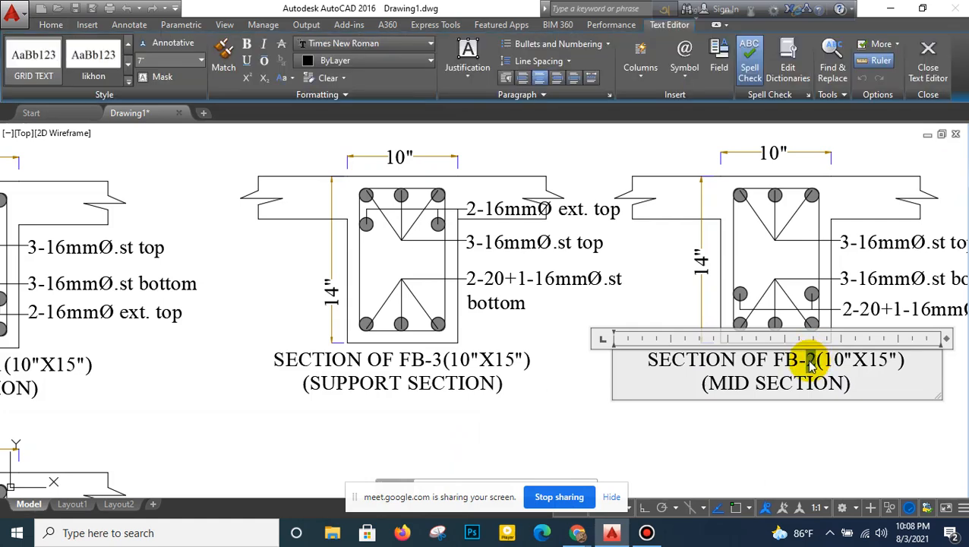
{"action": "left_click", "coordinate": [756, 423]}
- Measure the clear length of beam FB3 along grid line 4 with a temporary linear dimension and erase that dimension
{"action": "scroll", "coordinate": [756, 423], "scroll_direction": "down", "scroll_amount": 5}
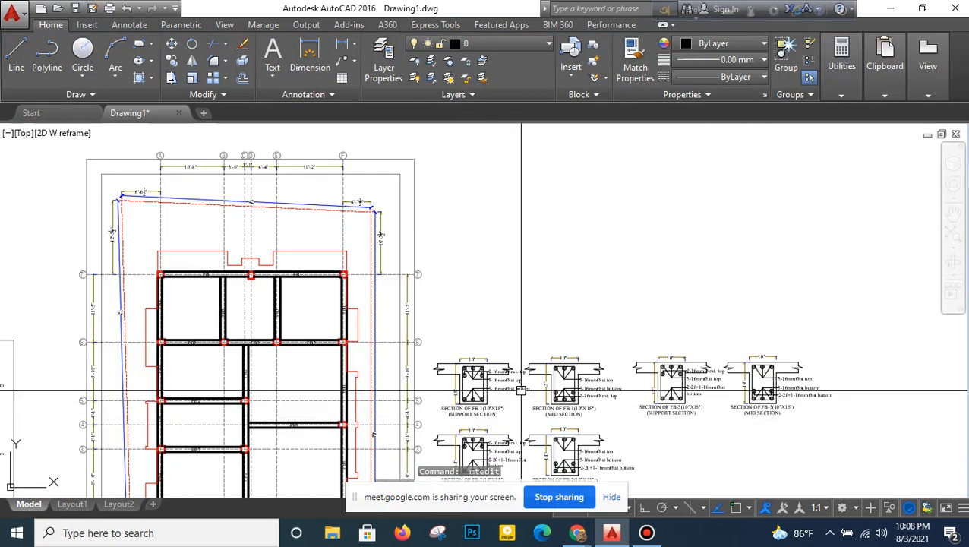
{"action": "middle_click_drag", "start_coordinate": [284, 372], "coordinate": [314, 308]}
{"action": "scroll", "coordinate": [319, 363], "scroll_direction": "up", "scroll_amount": 3}
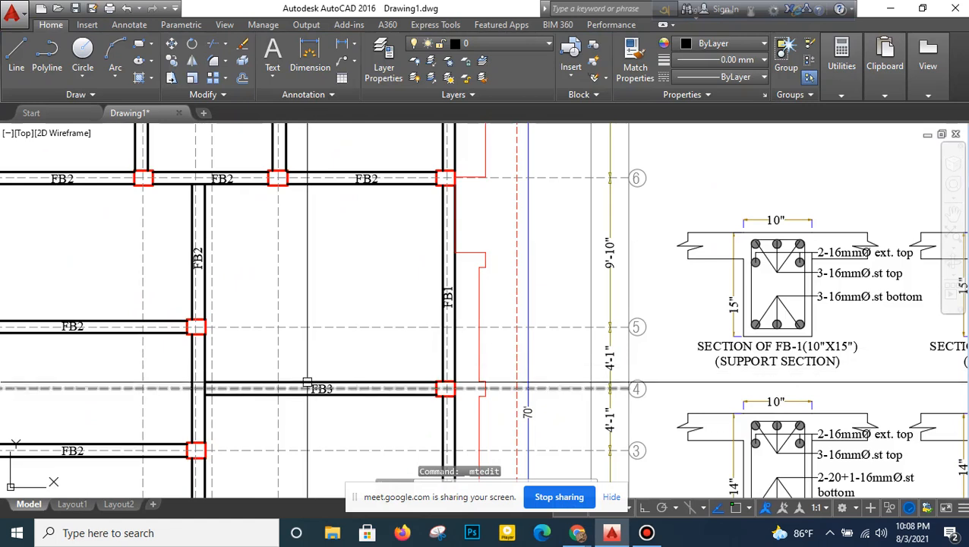
{"action": "scroll", "coordinate": [303, 366], "scroll_direction": "up", "scroll_amount": 1}
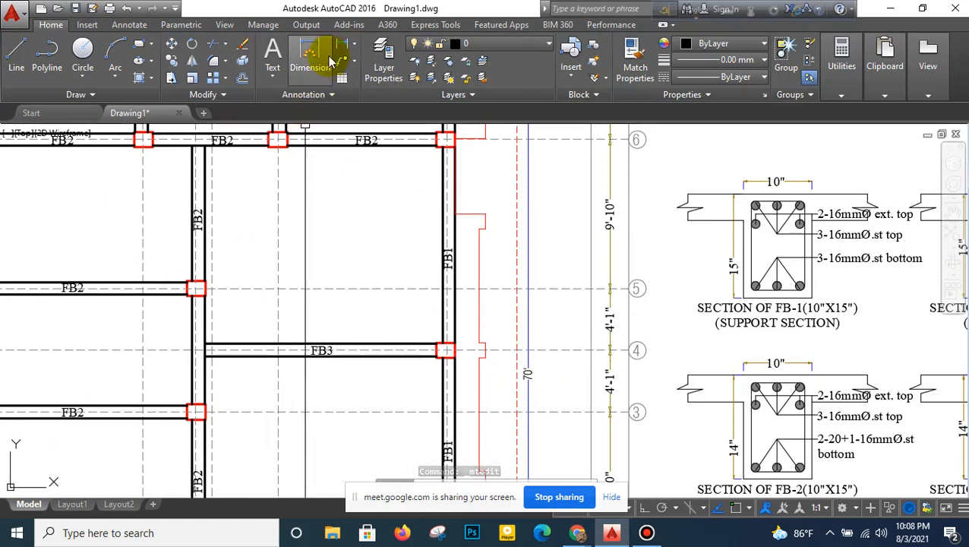
{"action": "left_click", "coordinate": [344, 46]}
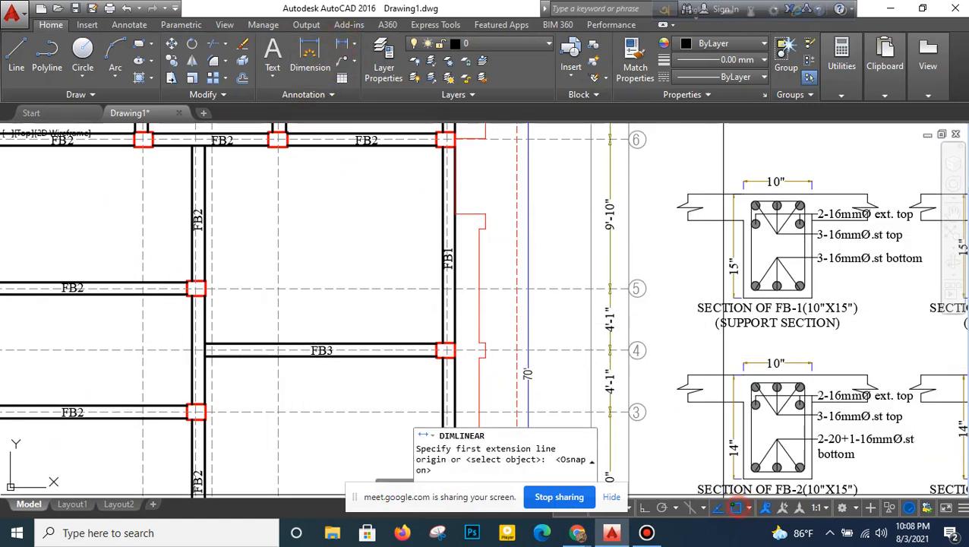
{"action": "left_click", "coordinate": [211, 356]}
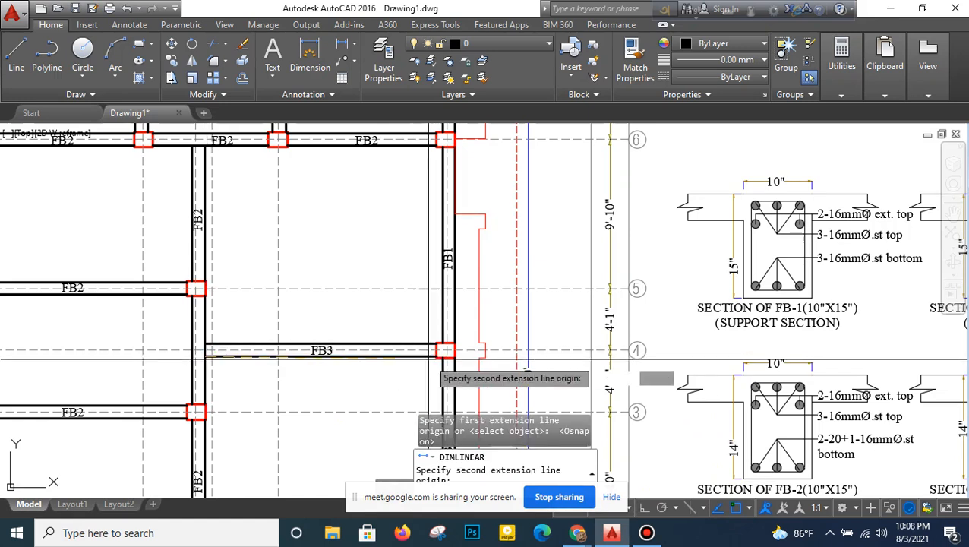
{"action": "left_click", "coordinate": [436, 357]}
{"action": "left_click", "coordinate": [312, 371]}
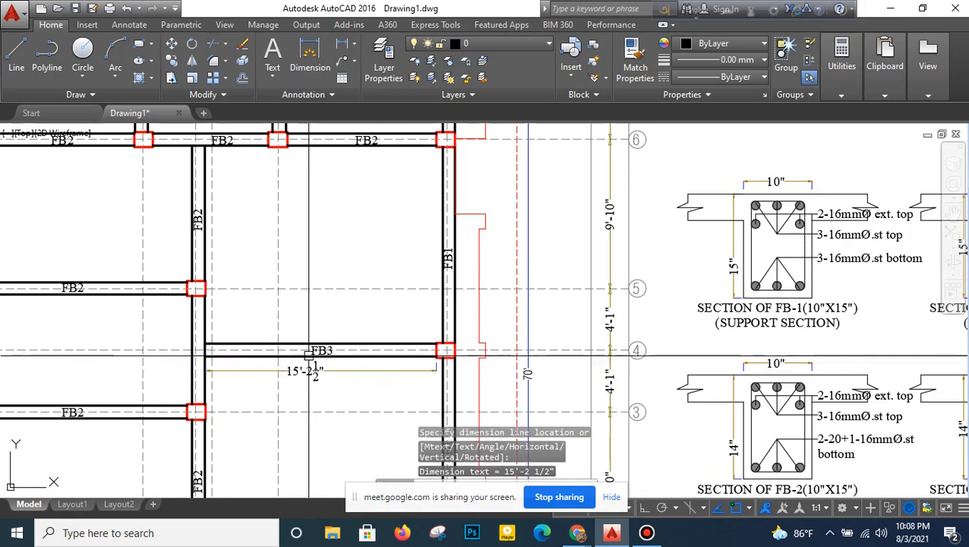
{"action": "left_click", "coordinate": [241, 44]}
{"action": "left_click", "coordinate": [308, 373]}
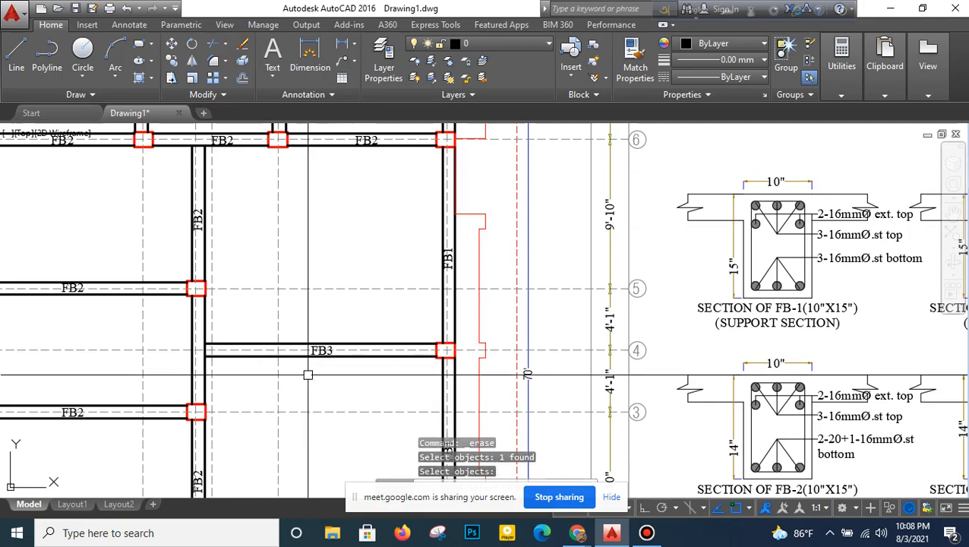
- Set the depth dimension text to 15" on both the FB-3 support section and the FB-3 mid section
{"action": "scroll", "coordinate": [309, 372], "scroll_direction": "down", "scroll_amount": 5}
{"action": "scroll", "coordinate": [552, 355], "scroll_direction": "up", "scroll_amount": 3}
{"action": "scroll", "coordinate": [552, 354], "scroll_direction": "up", "scroll_amount": 4}
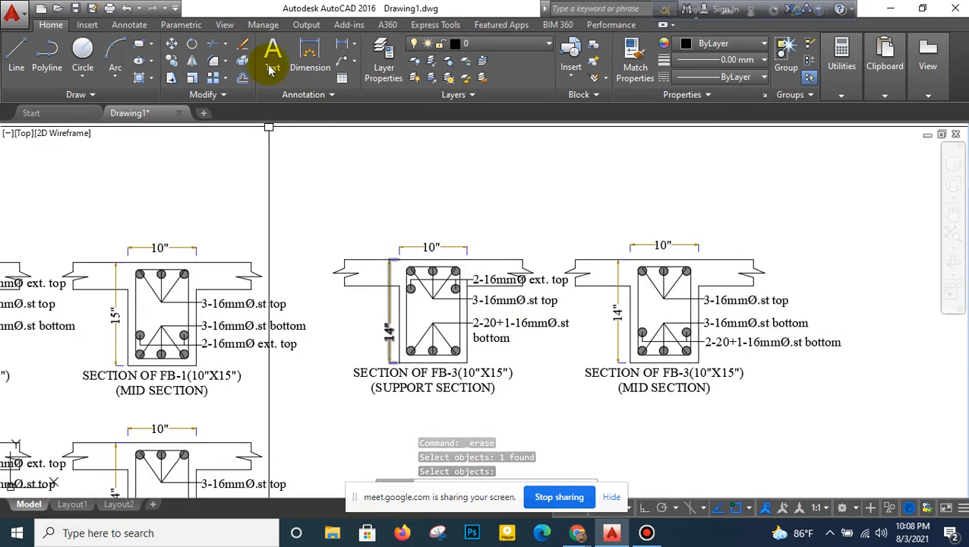
{"action": "double_click", "coordinate": [387, 331]}
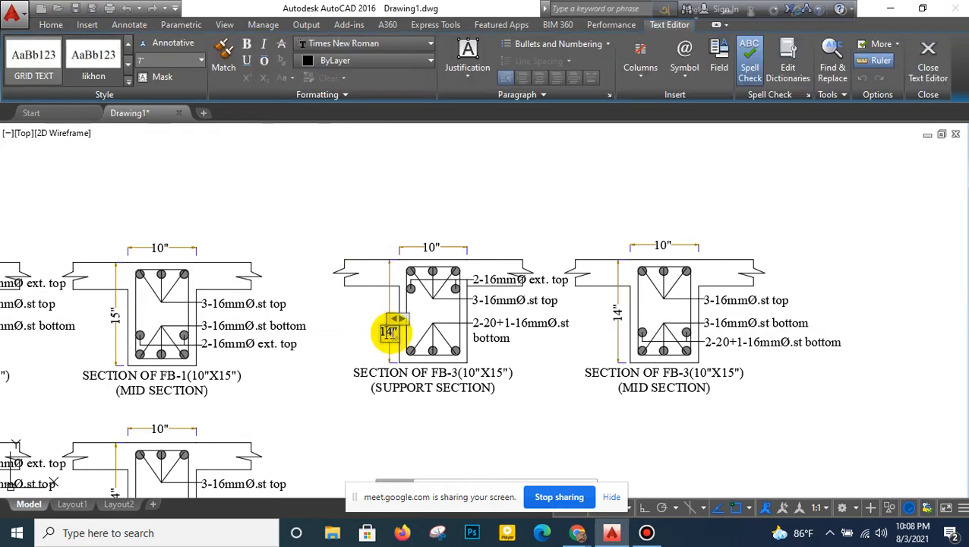
{"action": "left_click", "coordinate": [433, 405]}
{"action": "left_click", "coordinate": [618, 313]}
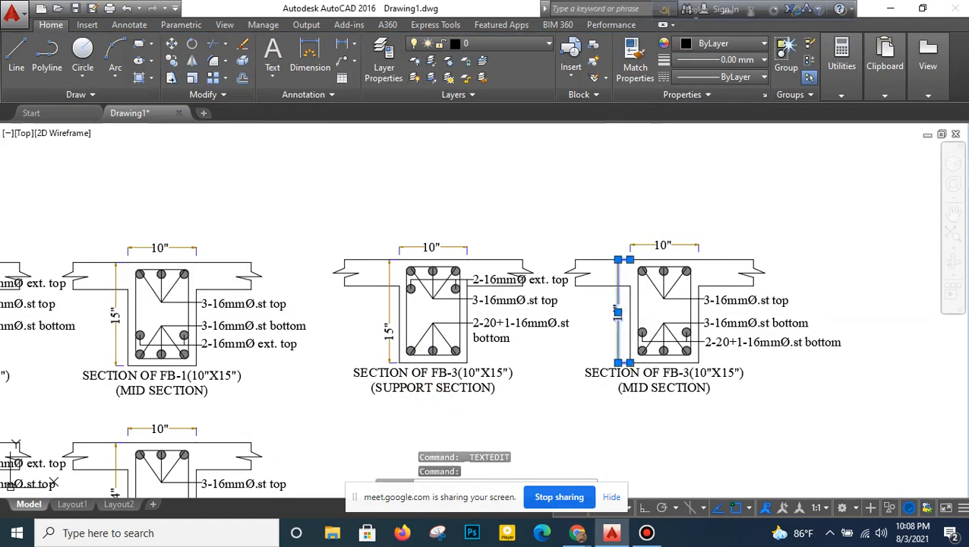
{"action": "double_click", "coordinate": [618, 313]}
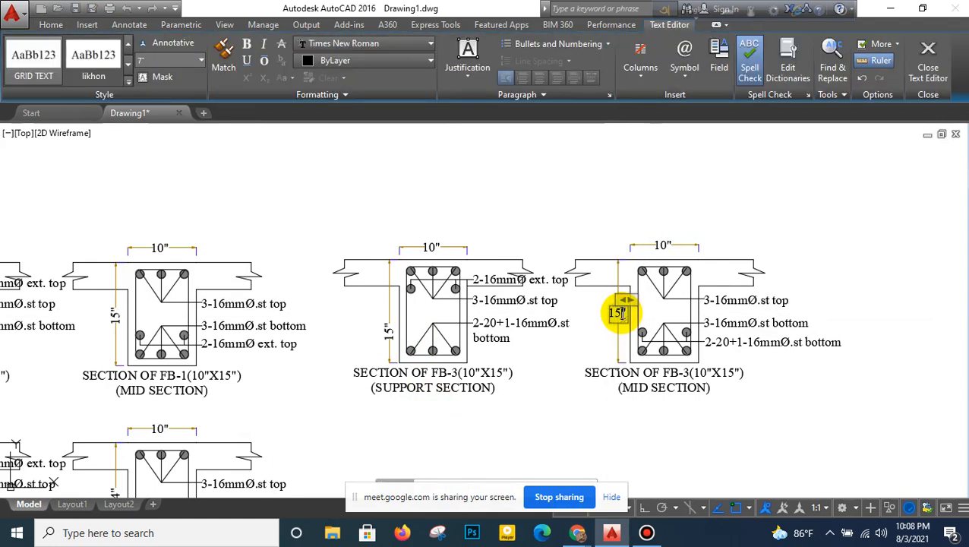
{"action": "left_click", "coordinate": [603, 219]}
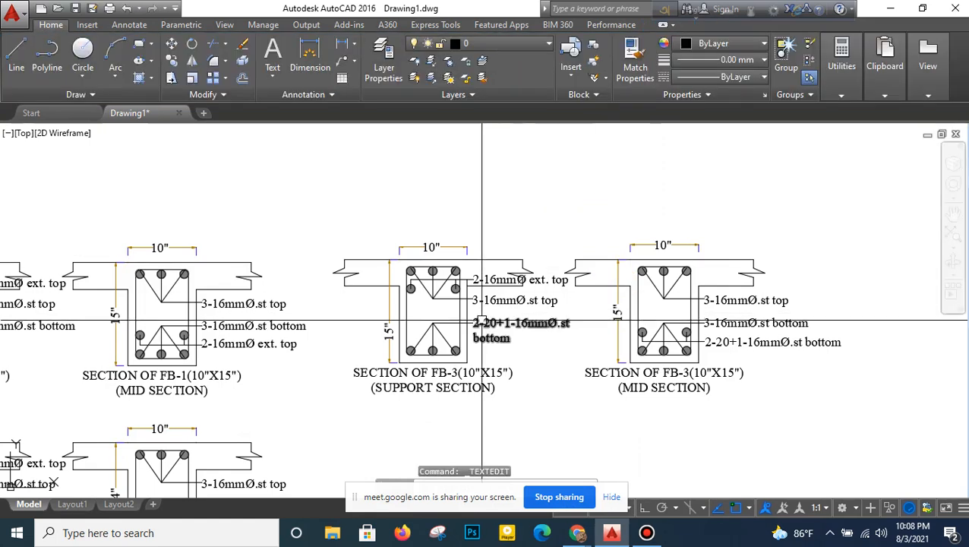
- Change the 2-20+1-16mmØ bar label to 3-20mmØ.st bottom on both the FB-3 support section and the FB-3 mid section
{"action": "scroll", "coordinate": [505, 319], "scroll_direction": "up", "scroll_amount": 2}
{"action": "left_click", "coordinate": [503, 328]}
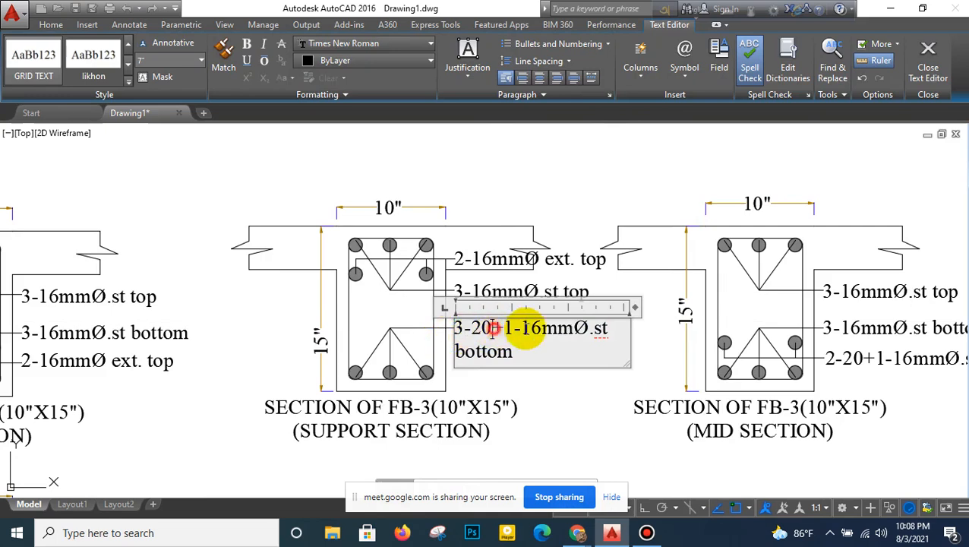
{"action": "key", "text": "Delete"}
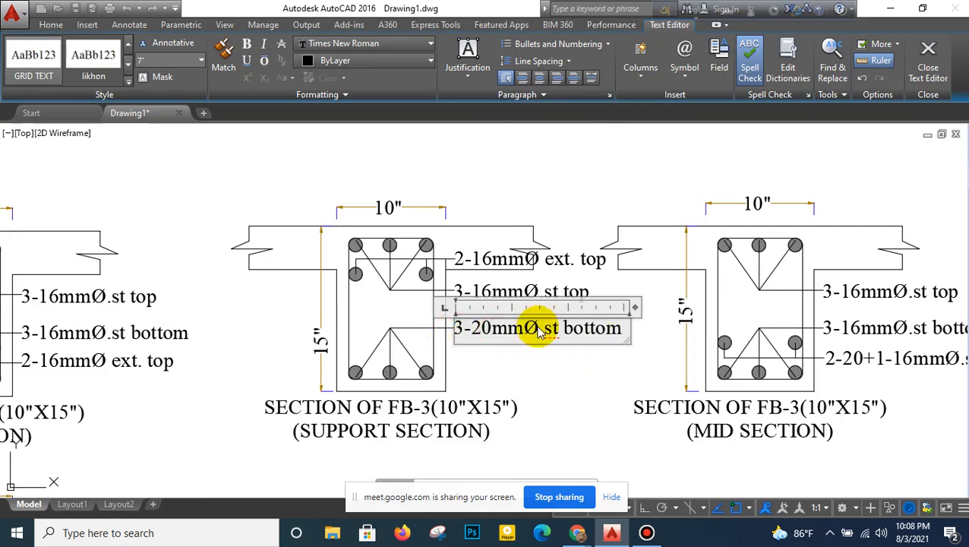
{"action": "middle_click_drag", "start_coordinate": [536, 357], "coordinate": [278, 369]}
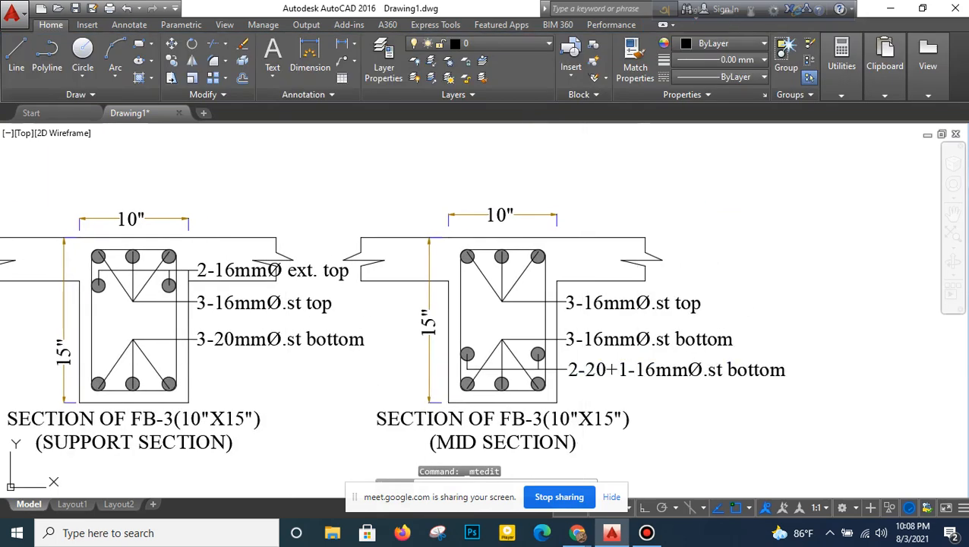
{"action": "double_click", "coordinate": [648, 376]}
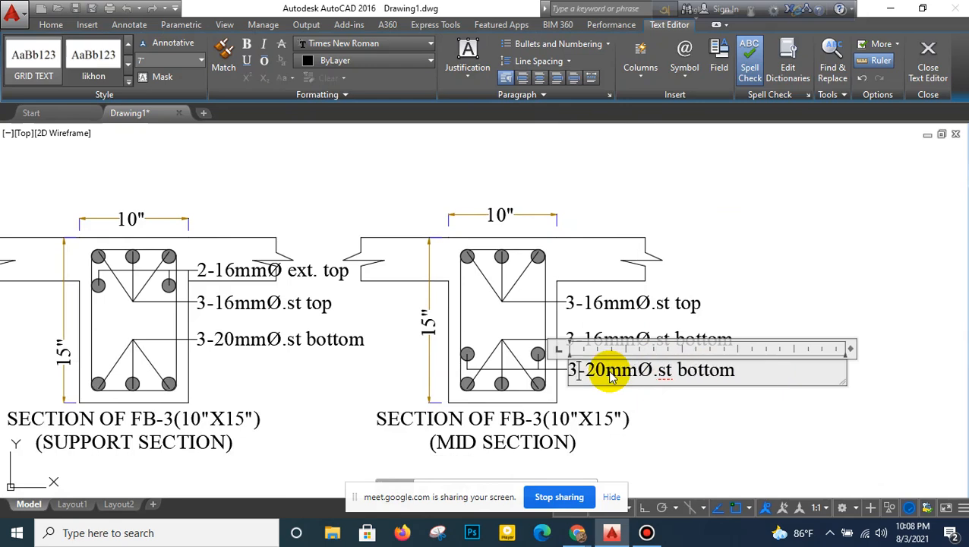
{"action": "left_click", "coordinate": [640, 276]}
- Copy both FB-3 sections with their dimensions, labels and titles straight down, beside the FB-2 sections
{"action": "scroll", "coordinate": [641, 276], "scroll_direction": "down", "scroll_amount": 5}
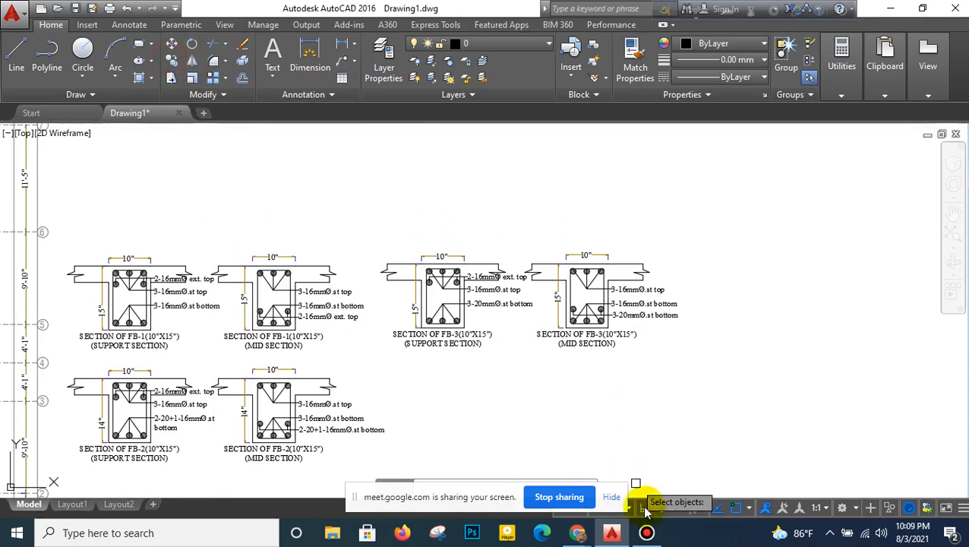
{"action": "left_click", "coordinate": [700, 182]}
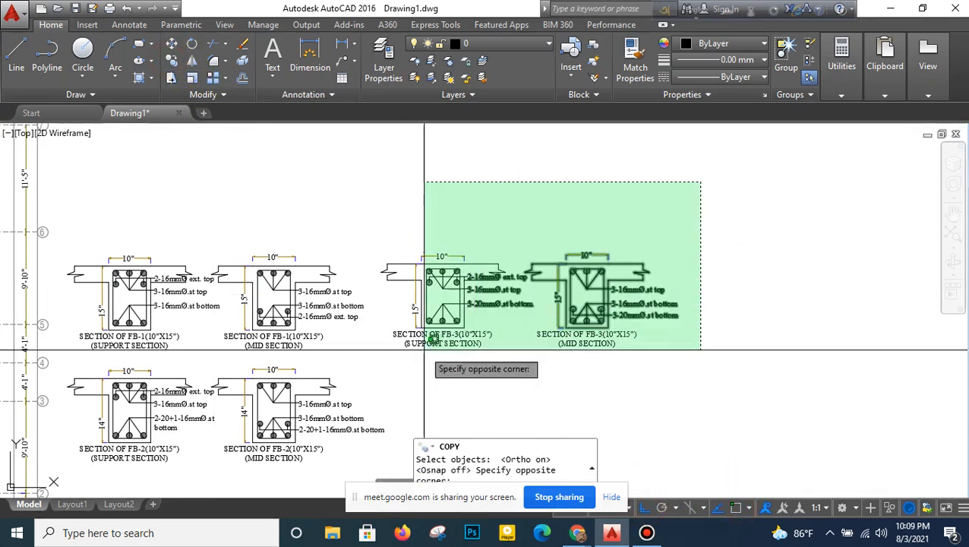
{"action": "left_click", "coordinate": [383, 378]}
{"action": "key", "text": "Return"}
{"action": "left_click", "coordinate": [489, 304]}
{"action": "middle_click_drag", "start_coordinate": [489, 362], "coordinate": [494, 252]}
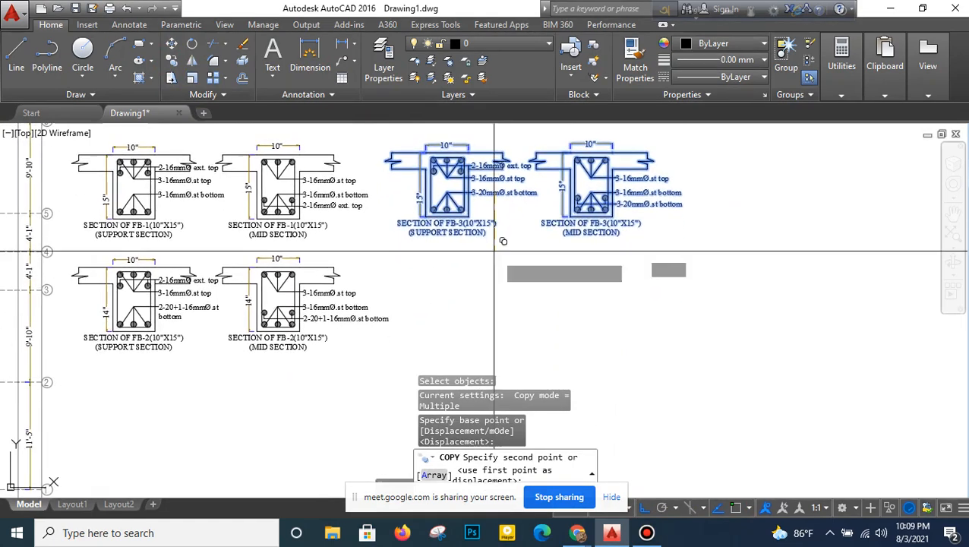
{"action": "left_click", "coordinate": [499, 304]}
{"action": "right_click", "coordinate": [502, 307]}
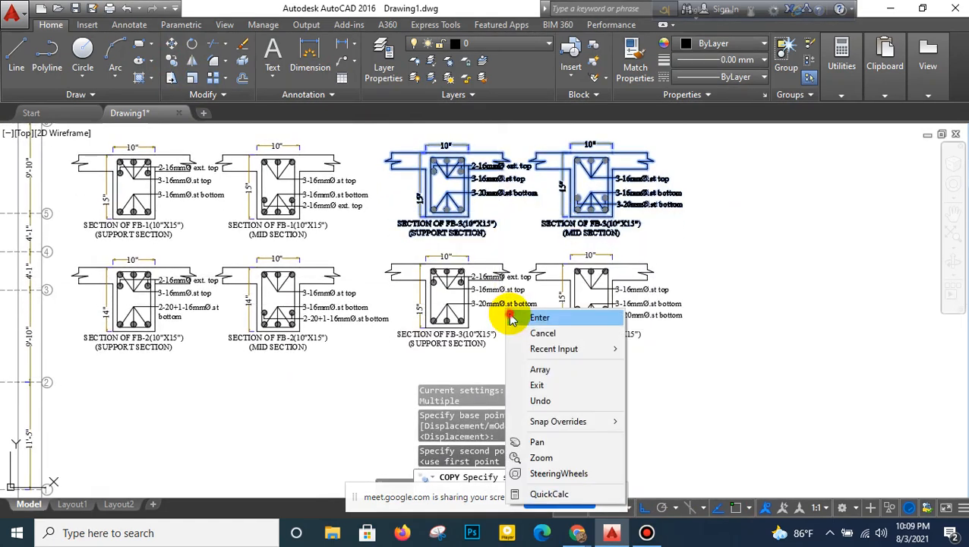
{"action": "left_click", "coordinate": [516, 318]}
- Set the depth dimension text to 14" on both the lower copied support section and the lower copied mid section
{"action": "scroll", "coordinate": [392, 298], "scroll_direction": "down", "scroll_amount": 4}
{"action": "middle_click_drag", "start_coordinate": [357, 293], "coordinate": [601, 311]}
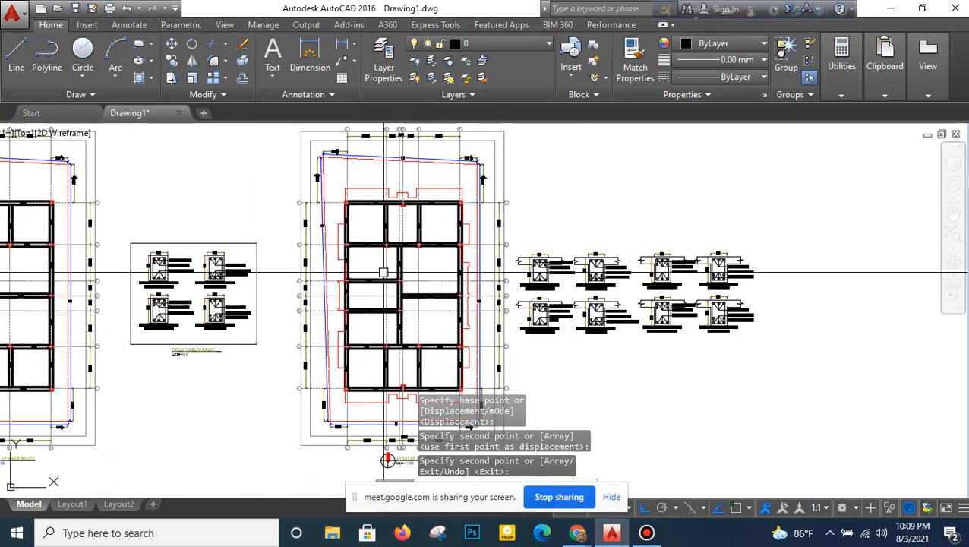
{"action": "scroll", "coordinate": [733, 323], "scroll_direction": "up", "scroll_amount": 6}
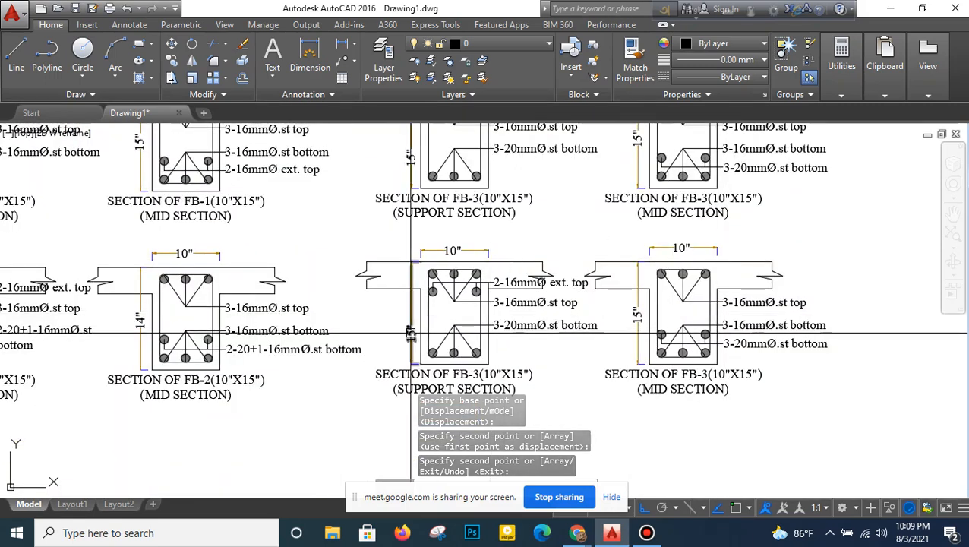
{"action": "double_click", "coordinate": [410, 336]}
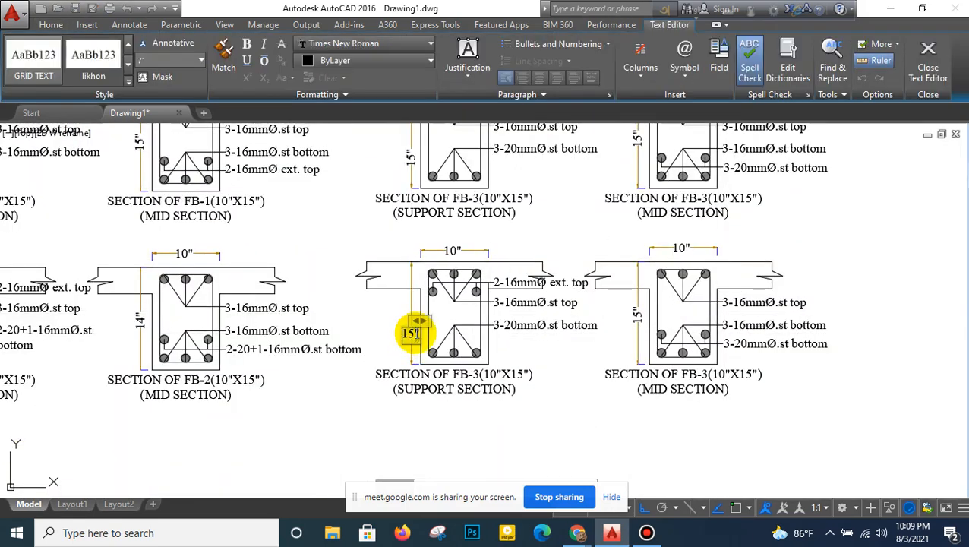
{"action": "left_click", "coordinate": [430, 398]}
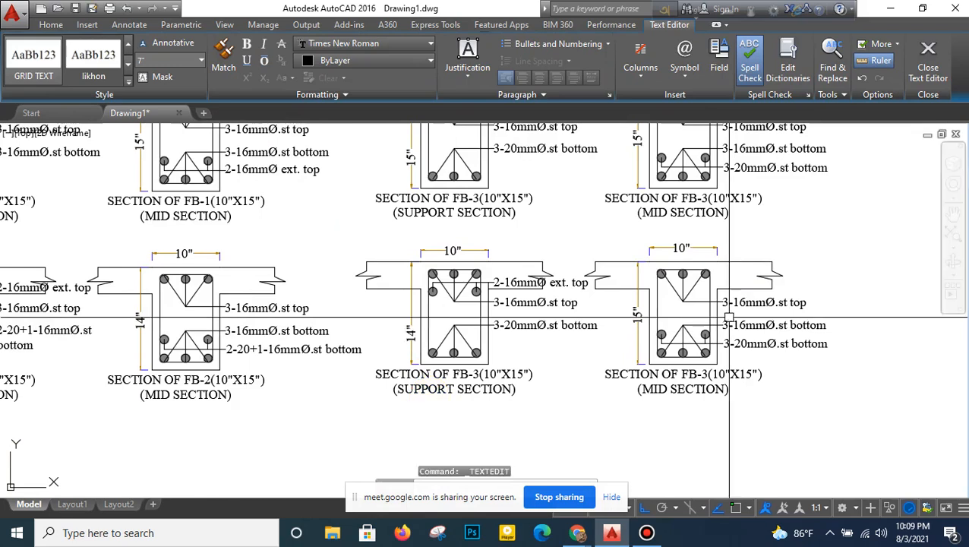
{"action": "double_click", "coordinate": [639, 318]}
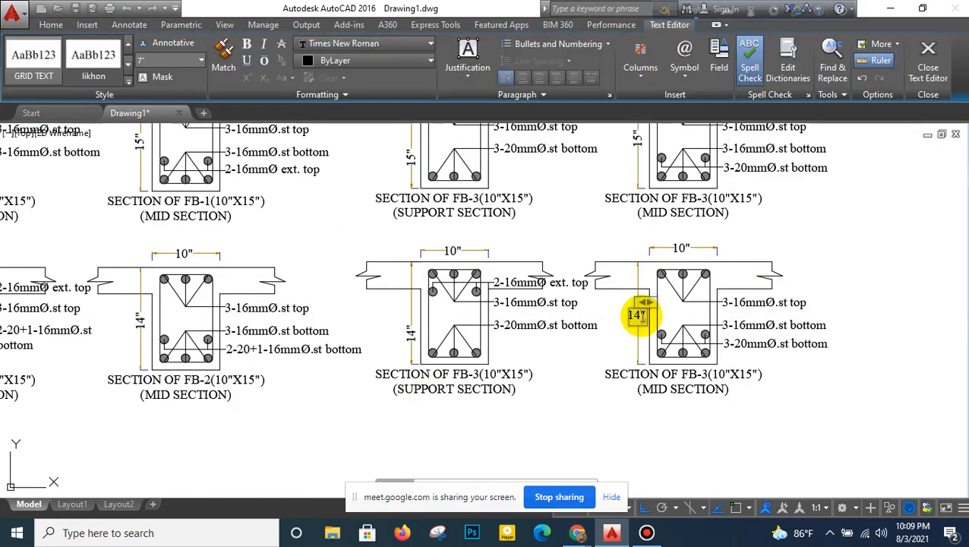
{"action": "left_click", "coordinate": [621, 386]}
- Change the 3-20mmØ bar labels to 3-16mmØ.st bottom on both the lower copied FB-3 support section and mid section
{"action": "scroll", "coordinate": [562, 401], "scroll_direction": "down", "scroll_amount": 2}
{"action": "middle_click_drag", "start_coordinate": [296, 394], "coordinate": [575, 389]}
{"action": "middle_click_drag", "start_coordinate": [193, 350], "coordinate": [367, 361]}
{"action": "middle_click_drag", "start_coordinate": [797, 324], "coordinate": [295, 333]}
{"action": "scroll", "coordinate": [661, 407], "scroll_direction": "up", "scroll_amount": 3}
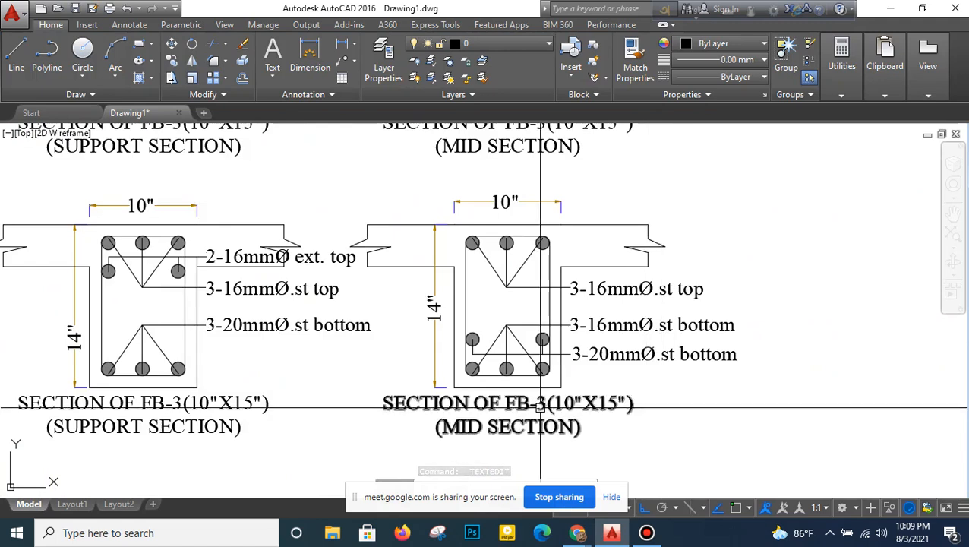
{"action": "scroll", "coordinate": [545, 407], "scroll_direction": "down", "scroll_amount": 2}
{"action": "left_click", "coordinate": [373, 356]}
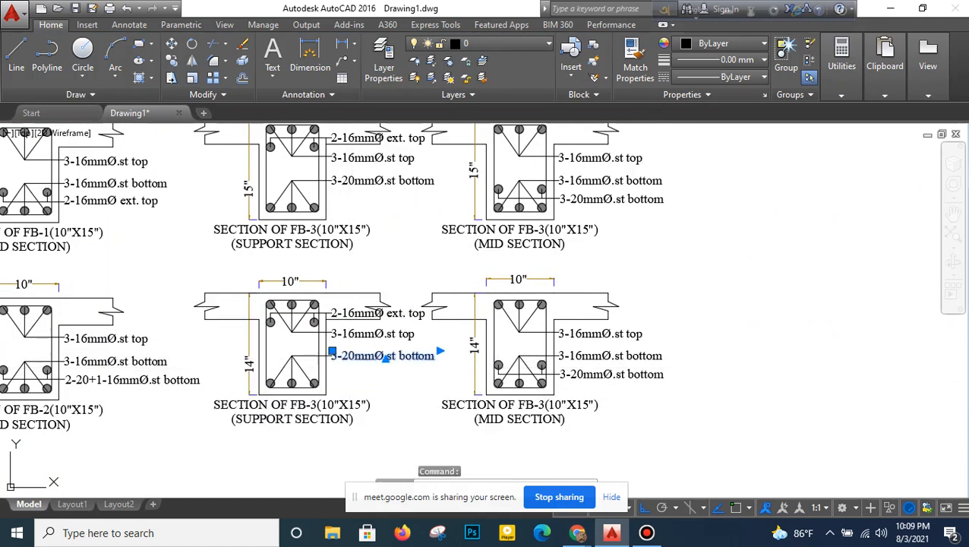
{"action": "double_click", "coordinate": [348, 360]}
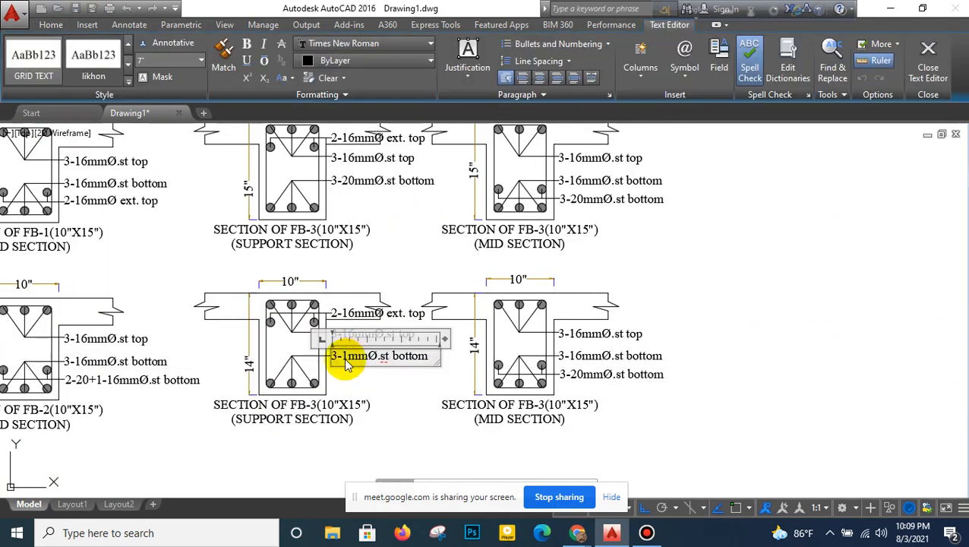
{"action": "left_click", "coordinate": [391, 383]}
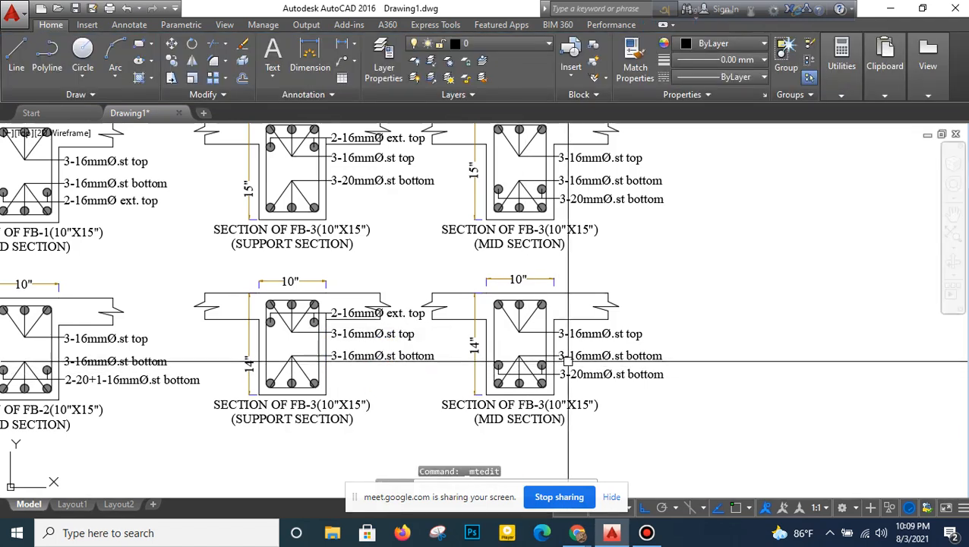
{"action": "left_click", "coordinate": [582, 375]}
{"action": "double_click", "coordinate": [582, 374]}
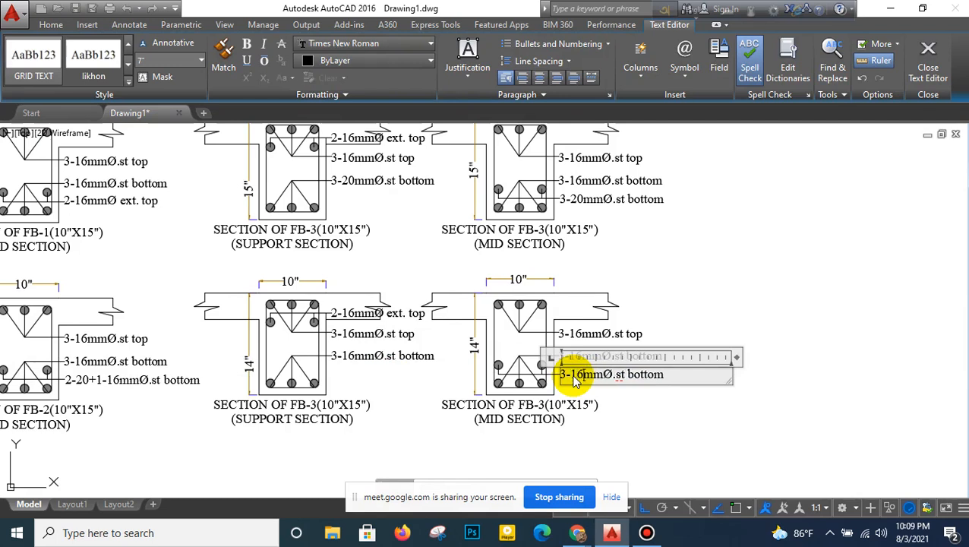
{"action": "left_click", "coordinate": [660, 289]}
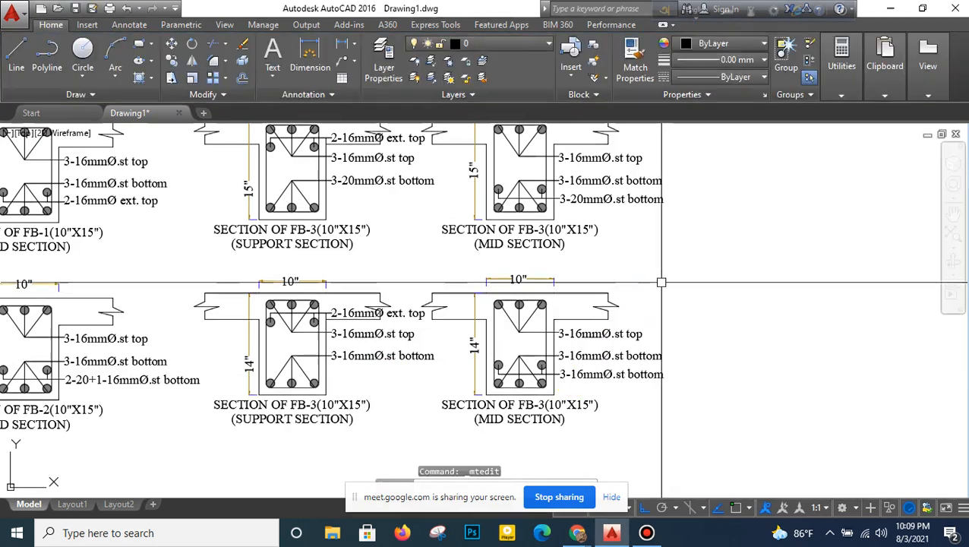
- Move all eight floor beam sections with their labels slightly away from the floor beam layout
{"action": "scroll", "coordinate": [659, 285], "scroll_direction": "down", "scroll_amount": 4}
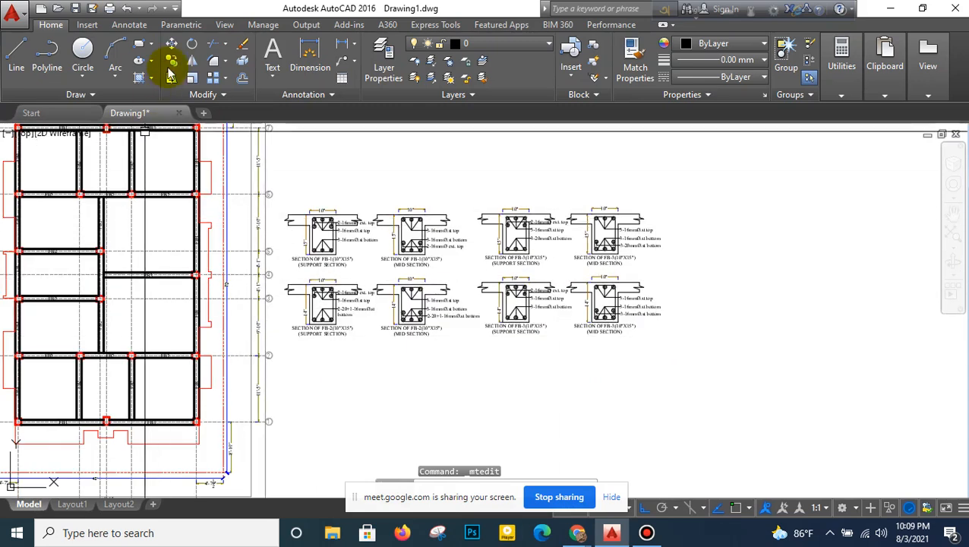
{"action": "left_click", "coordinate": [686, 172]}
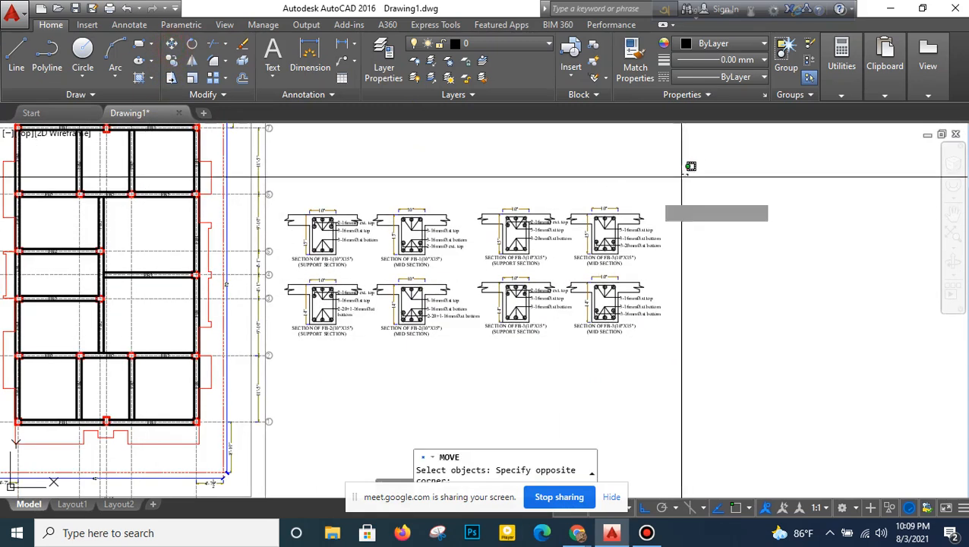
{"action": "left_click", "coordinate": [279, 353]}
{"action": "key", "text": "Return"}
{"action": "left_click", "coordinate": [461, 346]}
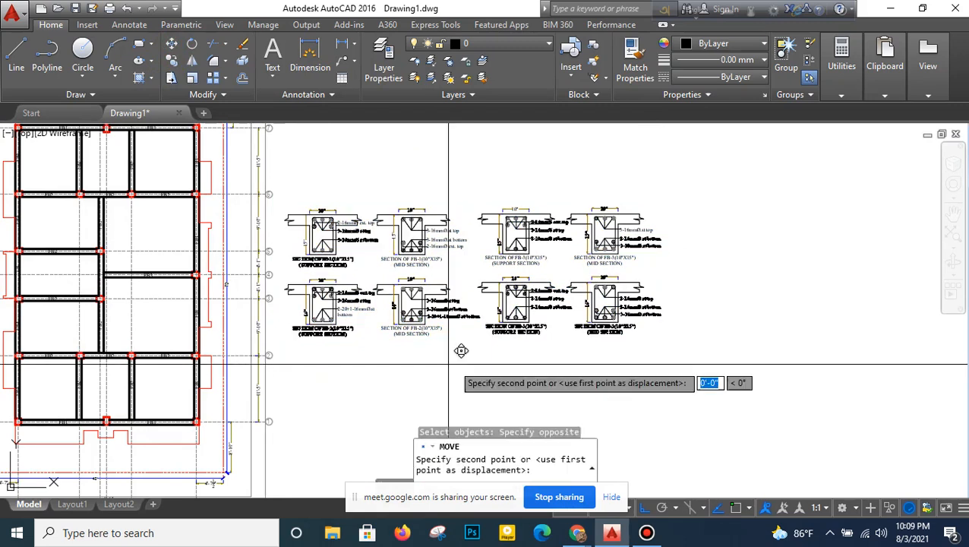
{"action": "left_click", "coordinate": [483, 351]}
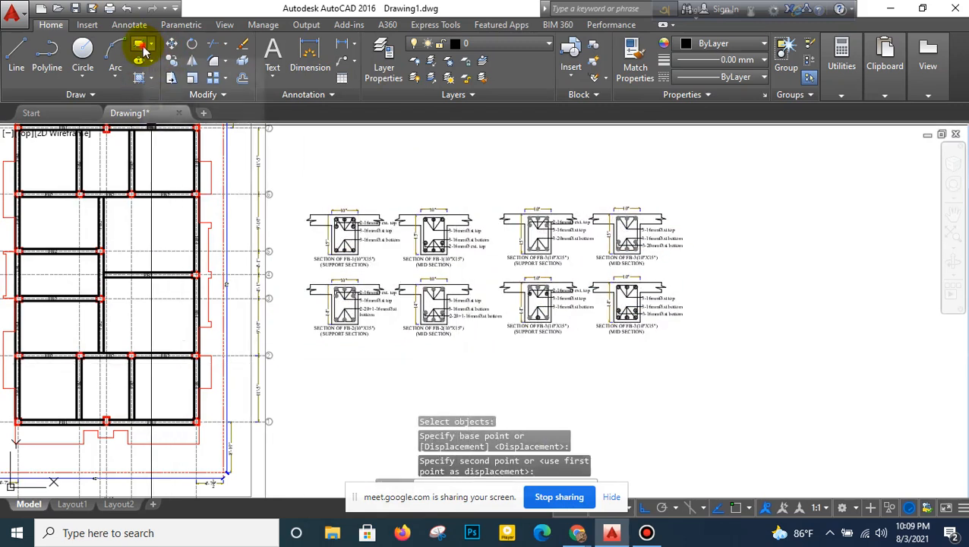
- Draw a rectangular frame about 68' by 27' around the eight floor beam sections
{"action": "type", "text": "rec"}
{"action": "key", "text": "Return"}
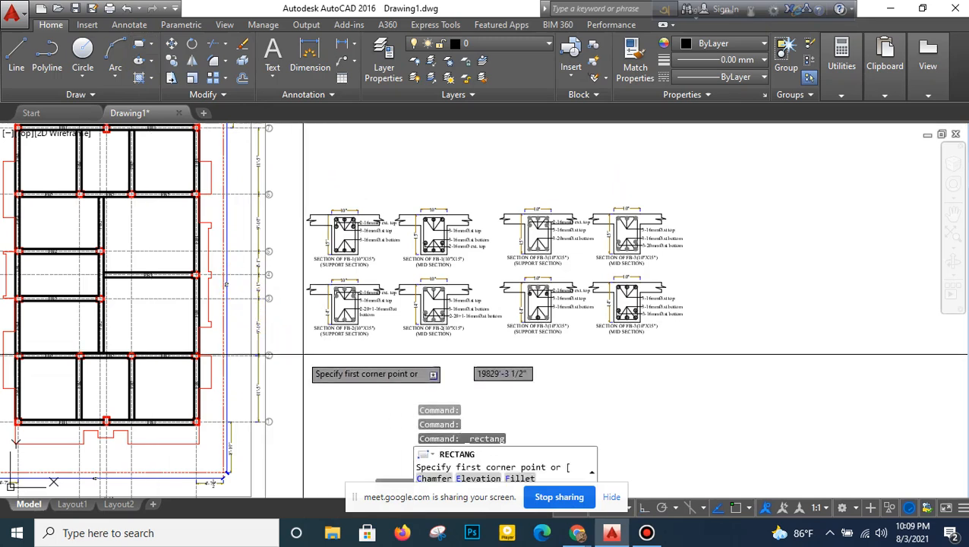
{"action": "left_click", "coordinate": [296, 348]}
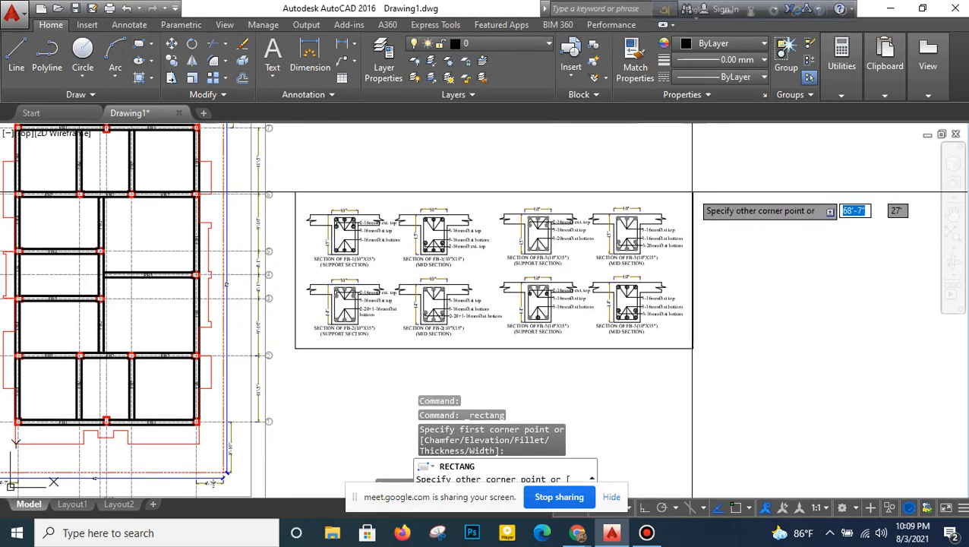
{"action": "left_click", "coordinate": [686, 195]}
{"action": "scroll", "coordinate": [501, 269], "scroll_direction": "down", "scroll_amount": 2}
{"action": "scroll", "coordinate": [490, 271], "scroll_direction": "down", "scroll_amount": 2}
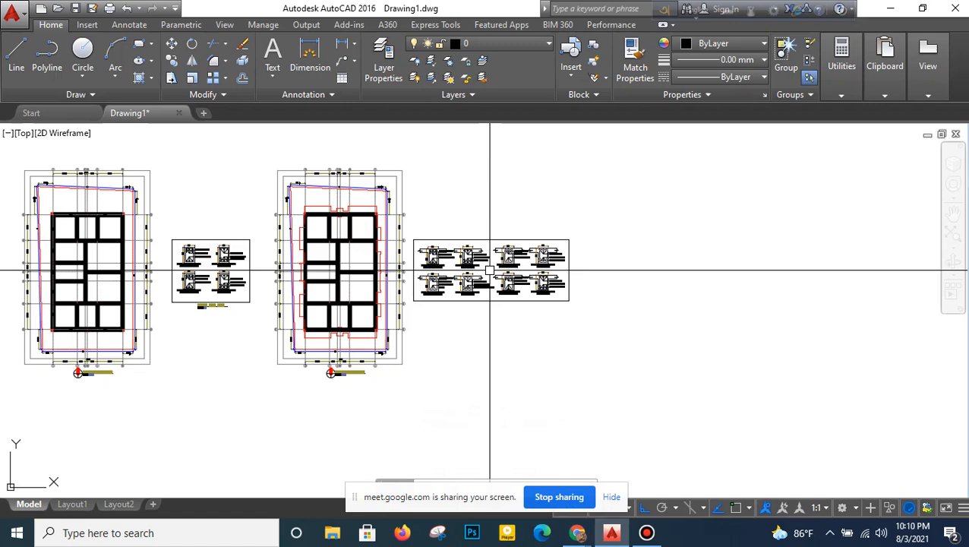
{"action": "left_click", "coordinate": [587, 208]}
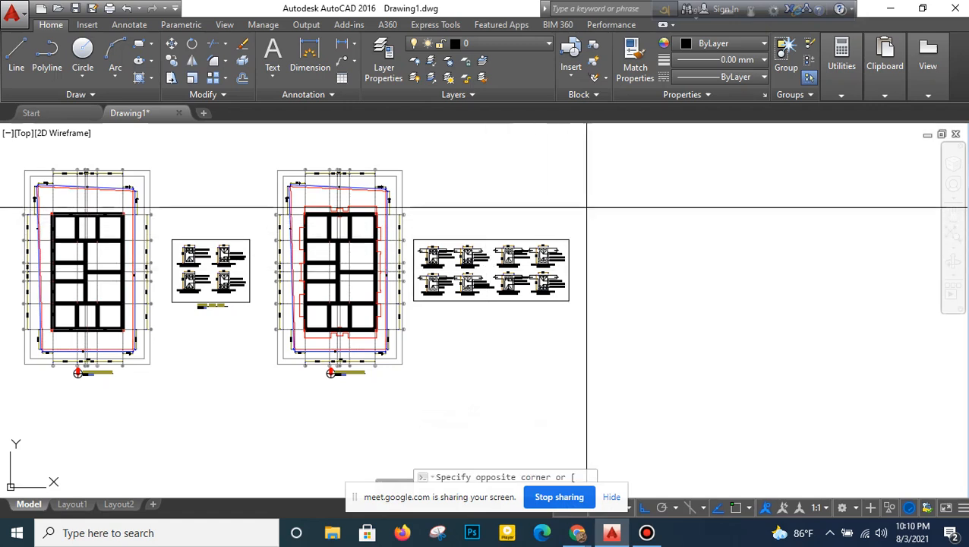
{"action": "left_click", "coordinate": [411, 322]}
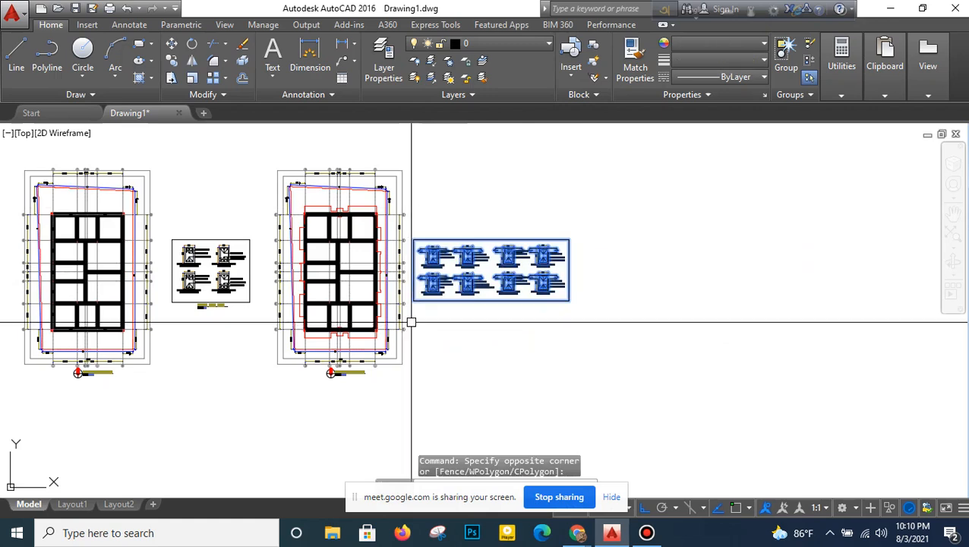
{"action": "scroll", "coordinate": [515, 233], "scroll_direction": "up", "scroll_amount": 8}
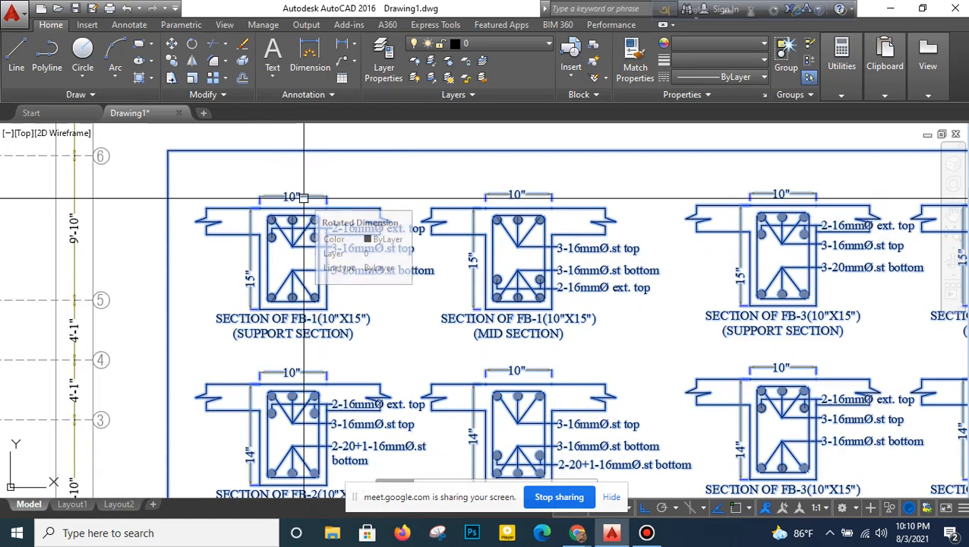
{"action": "key", "text": "Escape"}
- Copy the DETAILS GRADE BEAMS title with its underline and scale text to below the frame of the floor beam sections
{"action": "scroll", "coordinate": [304, 205], "scroll_direction": "down", "scroll_amount": 2}
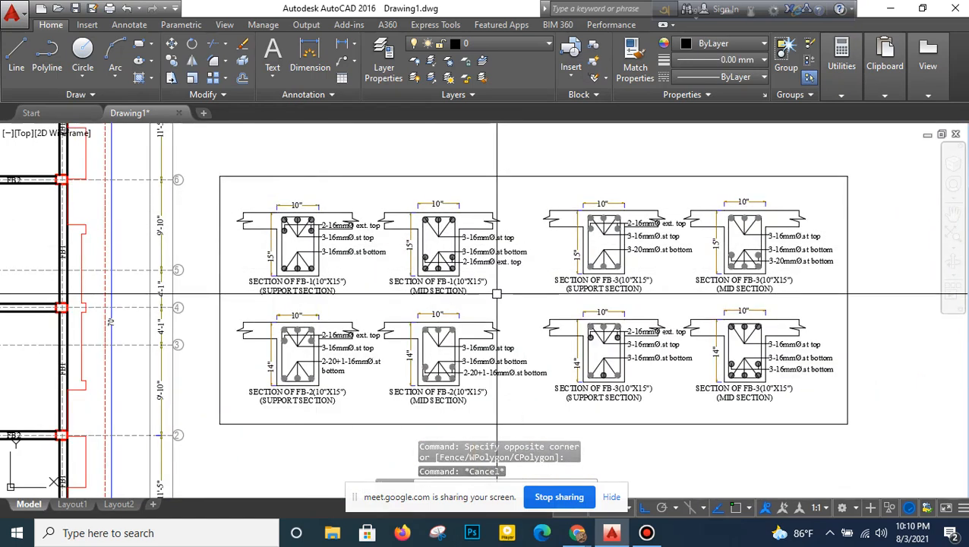
{"action": "scroll", "coordinate": [491, 291], "scroll_direction": "down", "scroll_amount": 4}
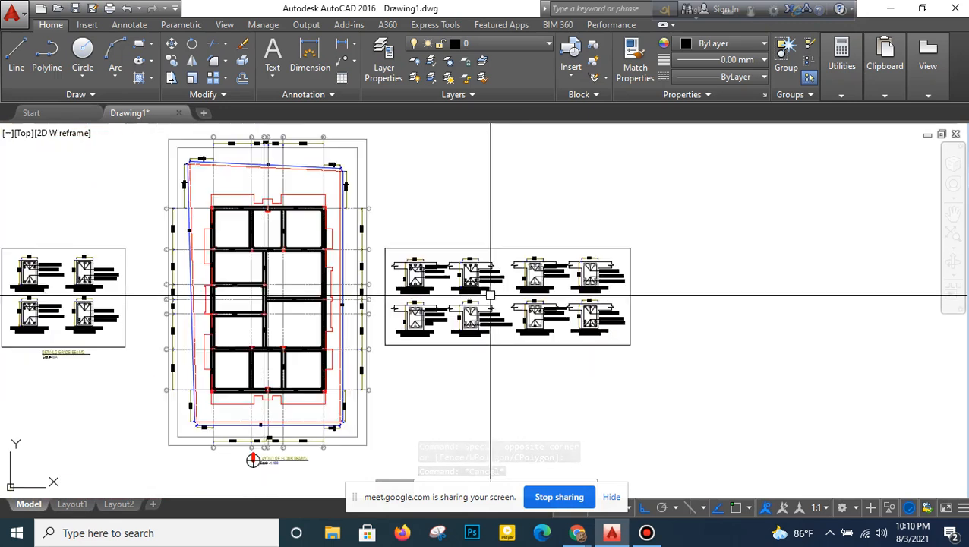
{"action": "middle_click_drag", "start_coordinate": [493, 286], "coordinate": [512, 281]}
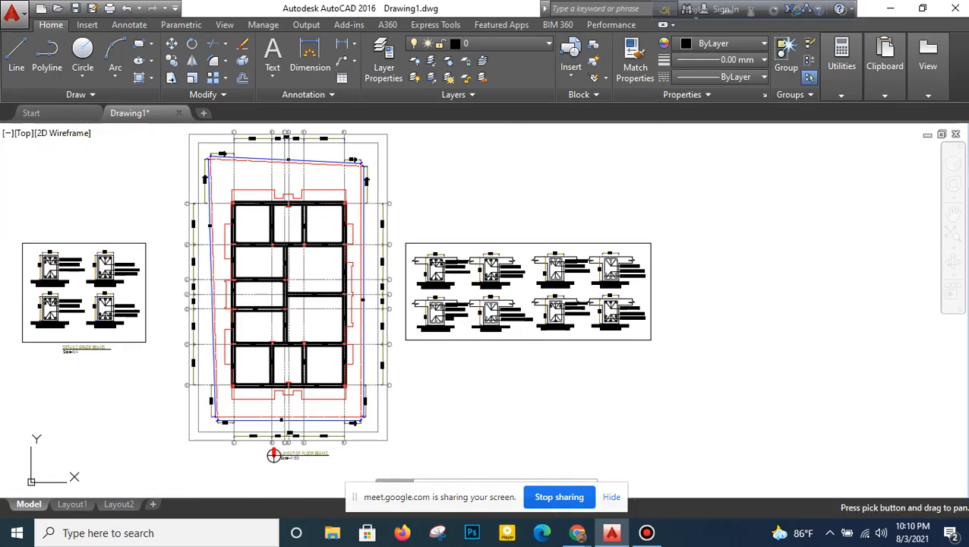
{"action": "left_click", "coordinate": [179, 65]}
{"action": "scroll", "coordinate": [91, 364], "scroll_direction": "up", "scroll_amount": 2}
{"action": "left_click", "coordinate": [143, 339]}
{"action": "left_click", "coordinate": [58, 361]}
{"action": "right_click", "coordinate": [99, 341]}
{"action": "left_click", "coordinate": [99, 341]}
{"action": "middle_click_drag", "start_coordinate": [566, 336], "coordinate": [416, 354]}
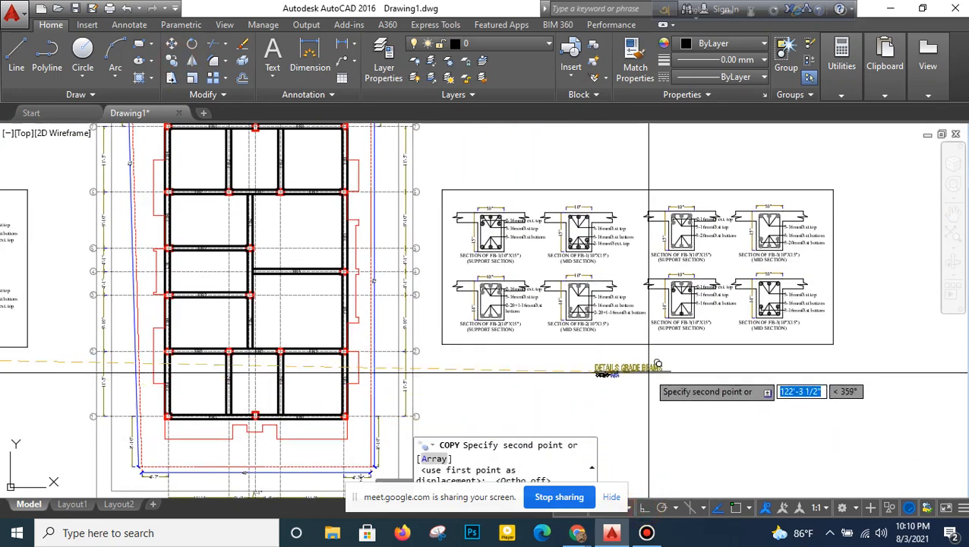
{"action": "left_click", "coordinate": [660, 351]}
{"action": "right_click", "coordinate": [615, 255]}
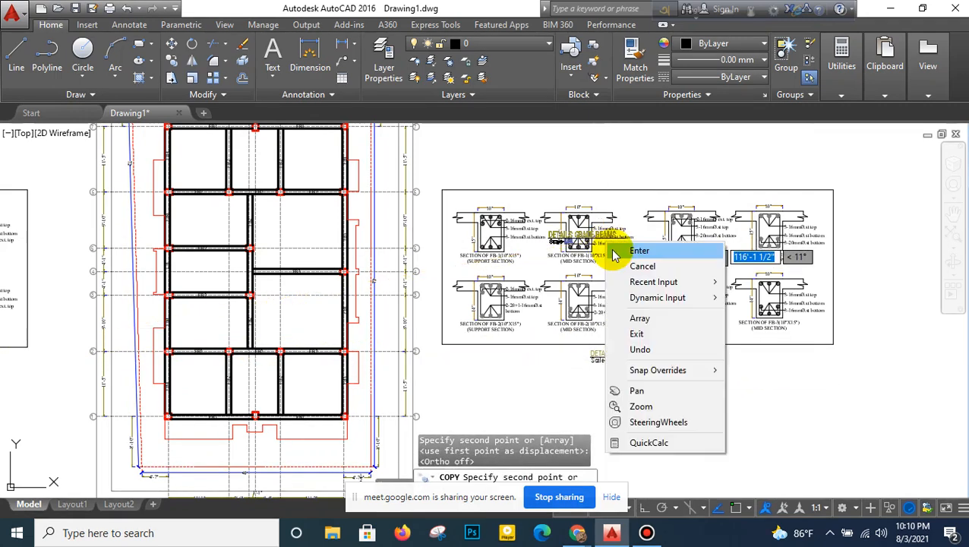
{"action": "left_click", "coordinate": [617, 252]}
- Change the copied title beneath the floor beam sections to DETAILS FLOOR BEAMS
{"action": "scroll", "coordinate": [604, 341], "scroll_direction": "up", "scroll_amount": 4}
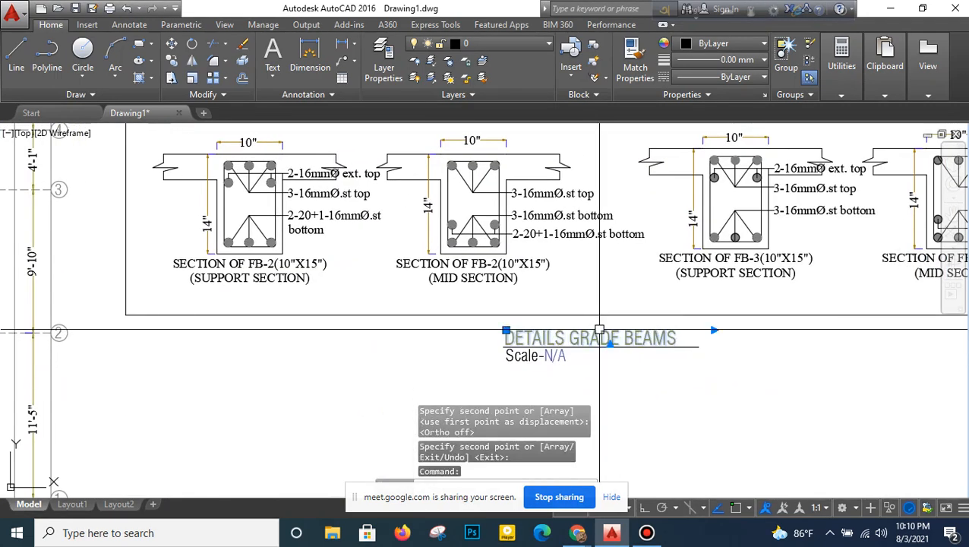
{"action": "double_click", "coordinate": [612, 342]}
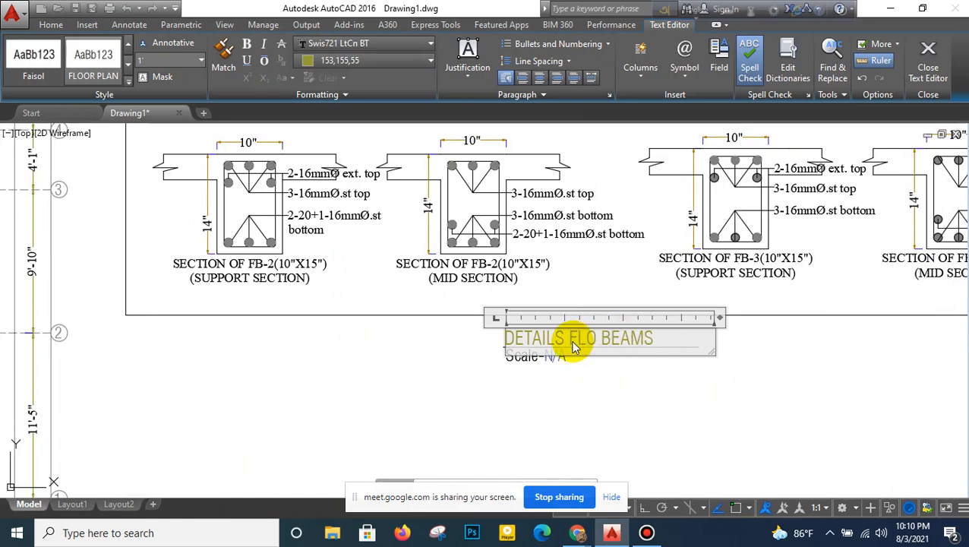
{"action": "type", "text": "FLOOR BEAM"}
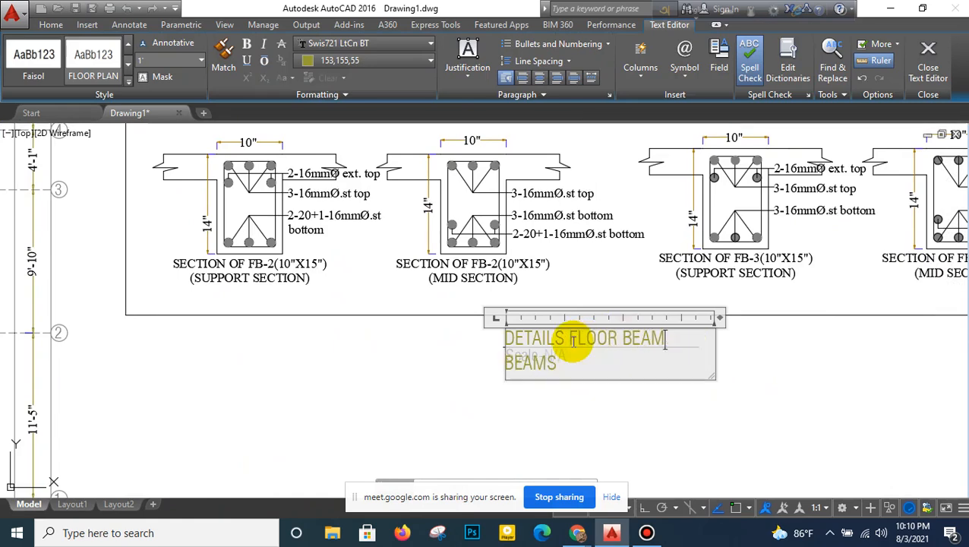
{"action": "key", "text": "Delete"}
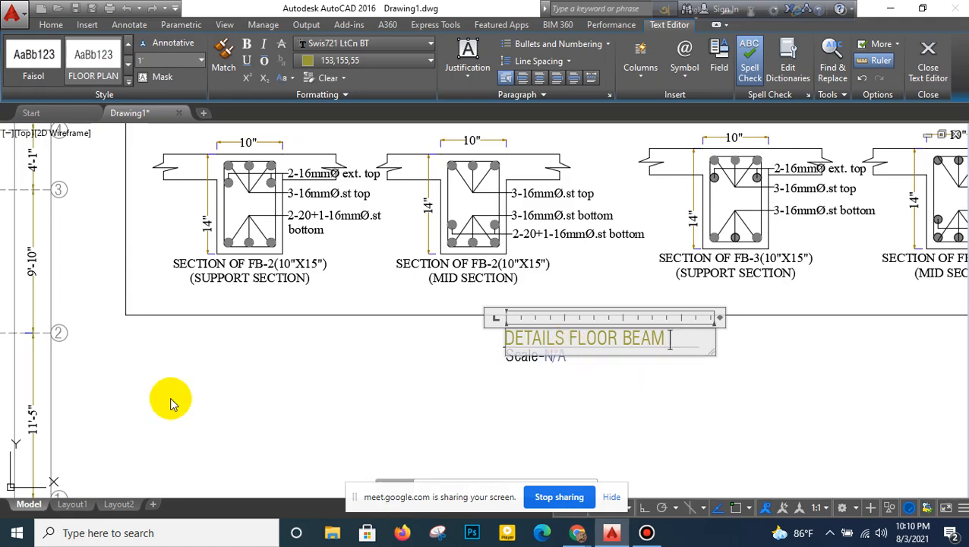
{"action": "type", "text": "S"}
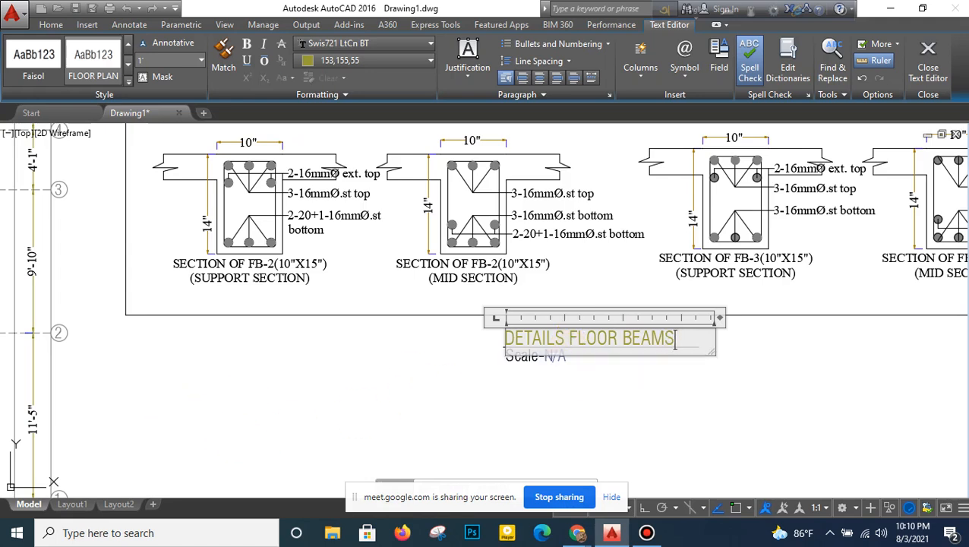
{"action": "left_click", "coordinate": [441, 384]}
- Turn on Ortho and use Stretch to shorten the DETAILS FLOOR BEAMS underline so it ends just past the text
{"action": "left_click", "coordinate": [660, 507]}
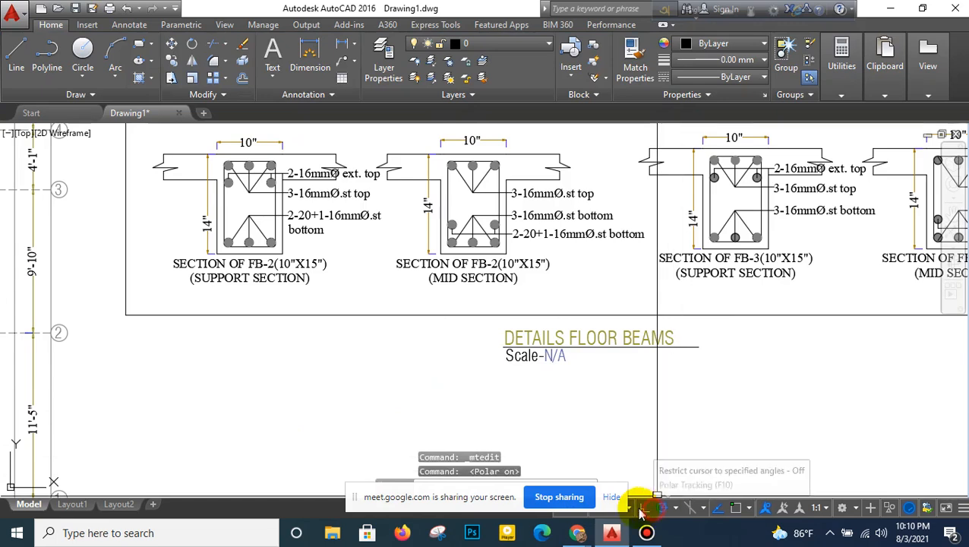
{"action": "left_click", "coordinate": [647, 511]}
{"action": "left_click", "coordinate": [172, 77]}
{"action": "left_click", "coordinate": [714, 338]}
{"action": "left_click", "coordinate": [692, 373]}
{"action": "right_click", "coordinate": [692, 369]}
{"action": "scroll", "coordinate": [692, 368], "scroll_direction": "up", "scroll_amount": 2}
{"action": "left_click", "coordinate": [697, 367]}
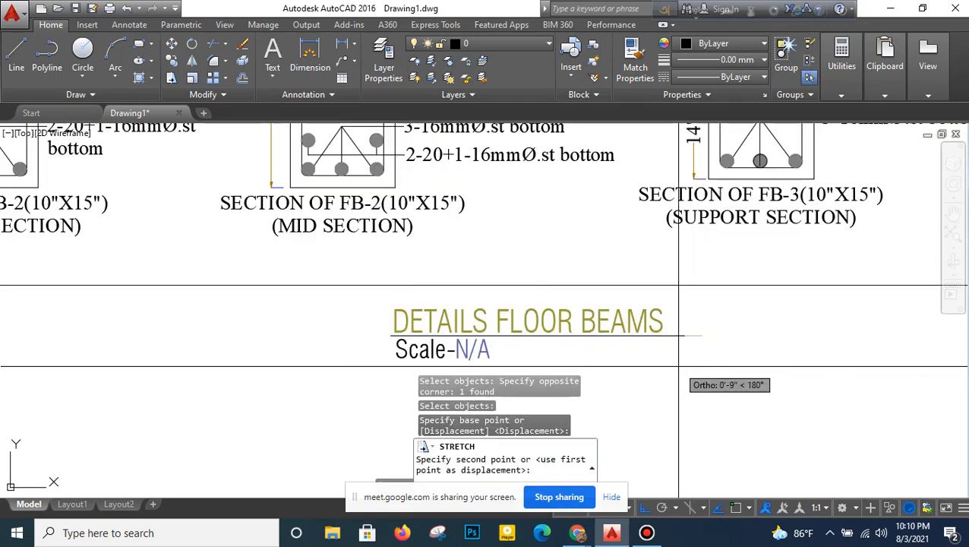
- Copy the whole floor beam layout with its border and title horizontally to the far side of the framed floor beam details
{"action": "scroll", "coordinate": [665, 365], "scroll_direction": "down", "scroll_amount": 8}
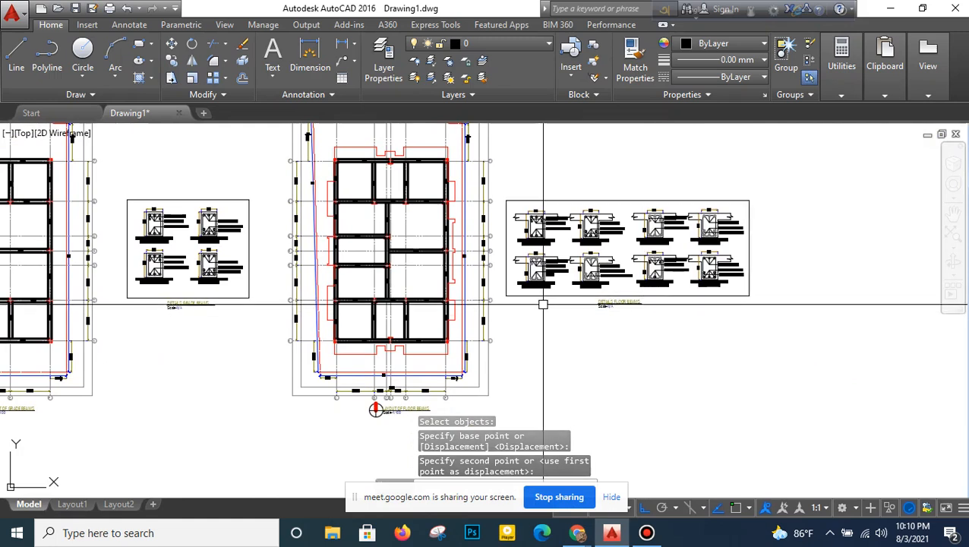
{"action": "scroll", "coordinate": [497, 331], "scroll_direction": "down", "scroll_amount": 2}
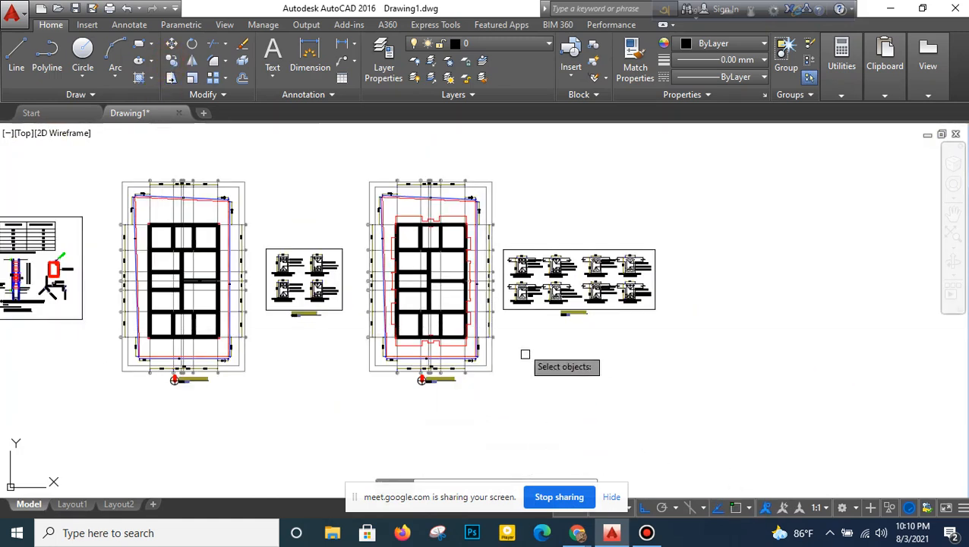
{"action": "left_click", "coordinate": [501, 161]}
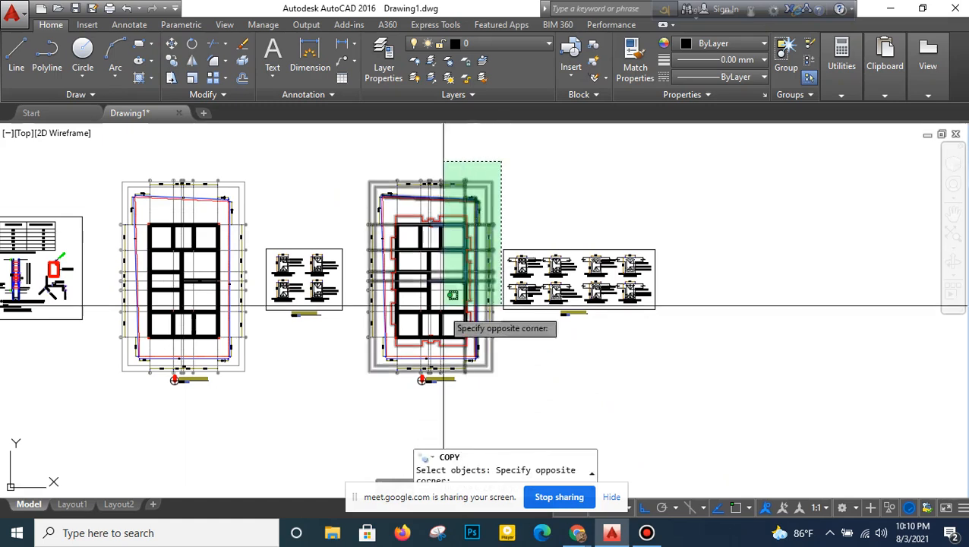
{"action": "left_click", "coordinate": [370, 407]}
{"action": "key", "text": "Return"}
{"action": "left_click", "coordinate": [416, 292]}
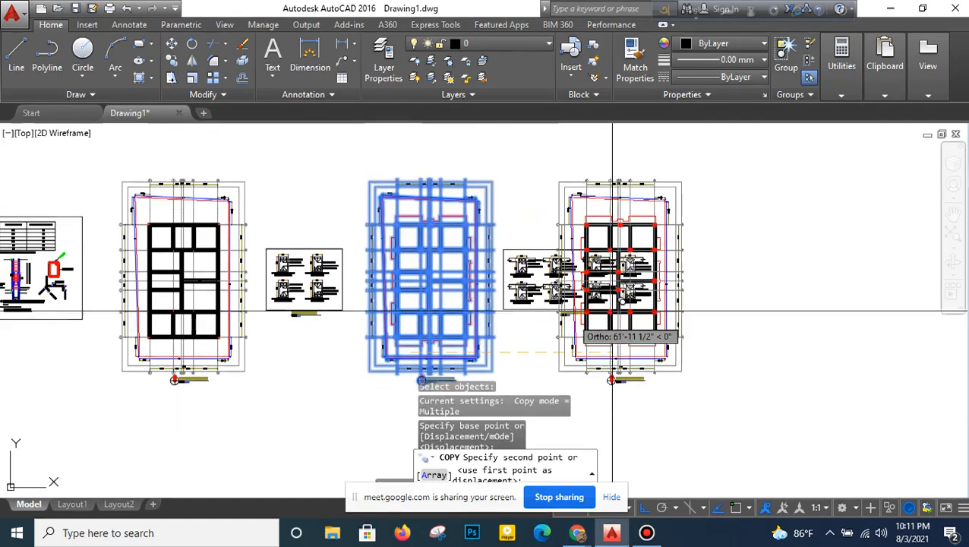
{"action": "left_click", "coordinate": [726, 302]}
{"action": "middle_click_drag", "start_coordinate": [720, 297], "coordinate": [530, 302]}
- Draw a diagonal polyline across the bay between the two FB2 beams beside LB in the copied layout, joining opposite inner corners
{"action": "scroll", "coordinate": [547, 273], "scroll_direction": "up", "scroll_amount": 2}
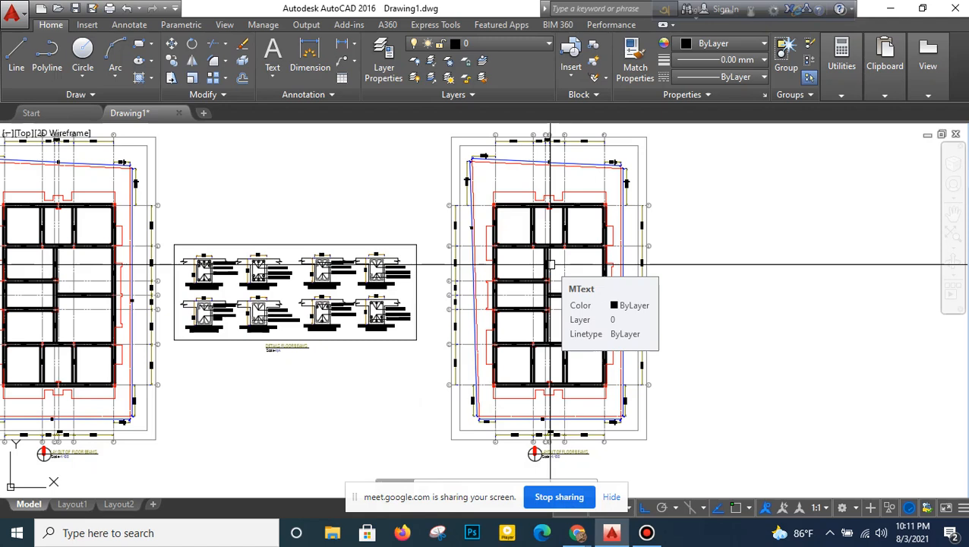
{"action": "left_click", "coordinate": [18, 48]}
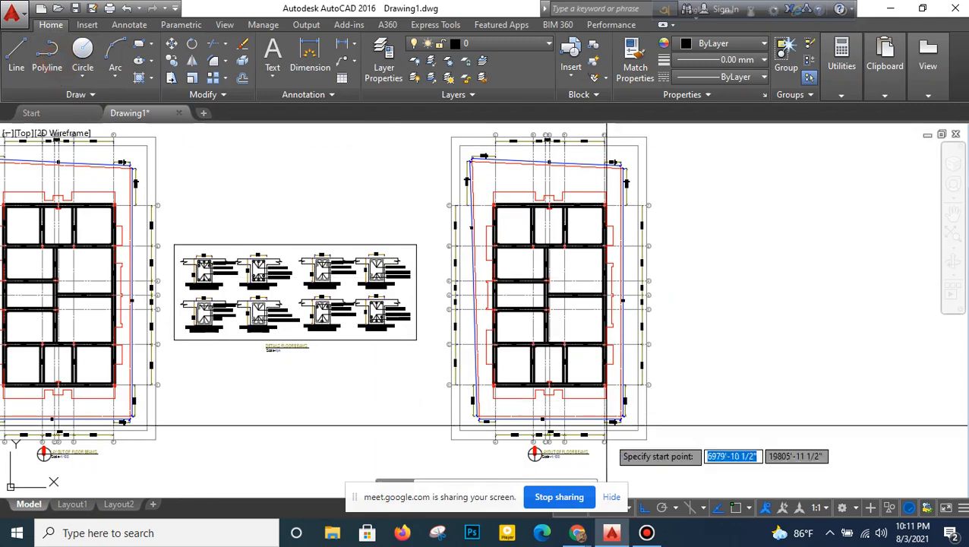
{"action": "scroll", "coordinate": [531, 286], "scroll_direction": "up", "scroll_amount": 4}
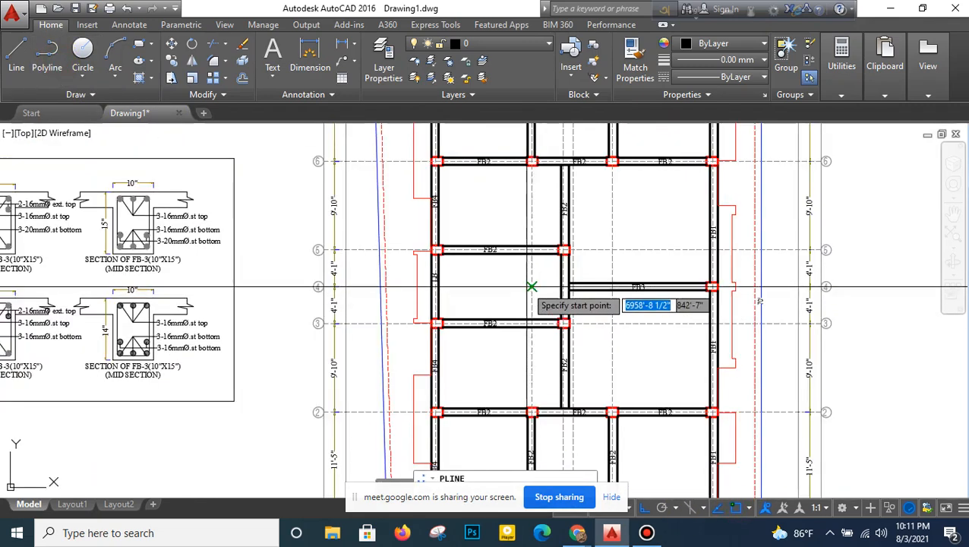
{"action": "scroll", "coordinate": [532, 286], "scroll_direction": "up", "scroll_amount": 4}
{"action": "left_click", "coordinate": [308, 376]}
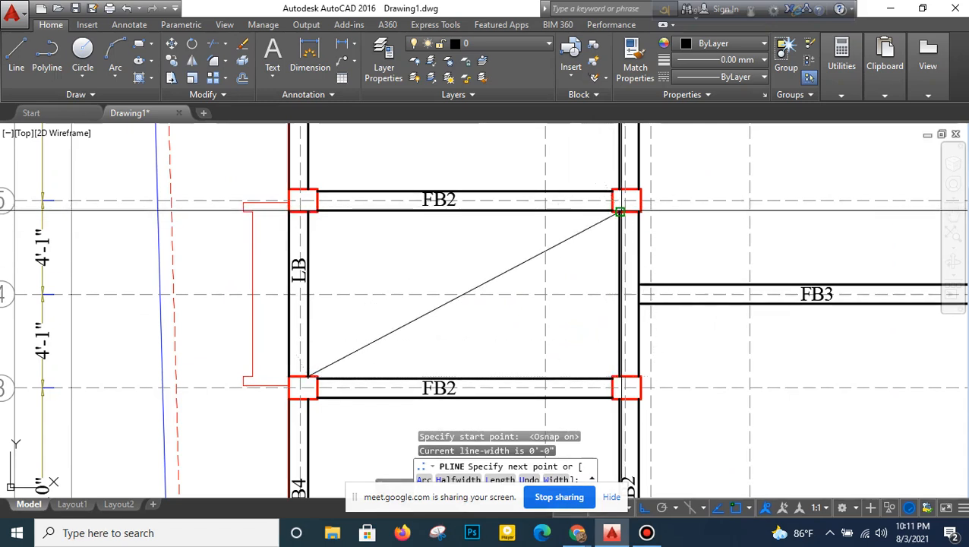
{"action": "left_click", "coordinate": [620, 212]}
{"action": "right_click", "coordinate": [620, 212]}
{"action": "left_click", "coordinate": [649, 234]}
- Draw the opposite diagonal polyline across the same bay beside LB to complete the opening cross
{"action": "right_click", "coordinate": [478, 172]}
{"action": "left_click", "coordinate": [517, 173]}
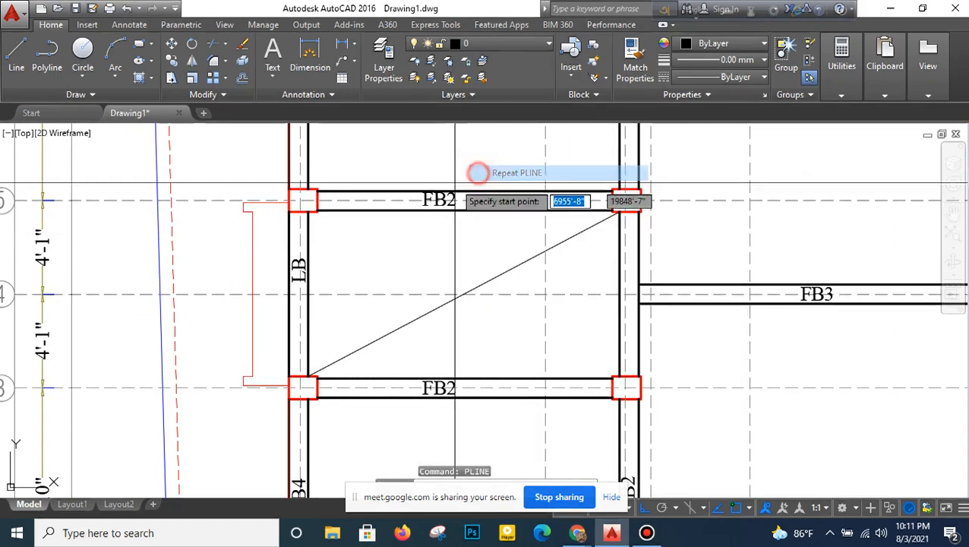
{"action": "left_click", "coordinate": [308, 213]}
{"action": "left_click", "coordinate": [619, 376]}
{"action": "right_click", "coordinate": [569, 270]}
{"action": "left_click", "coordinate": [589, 275]}
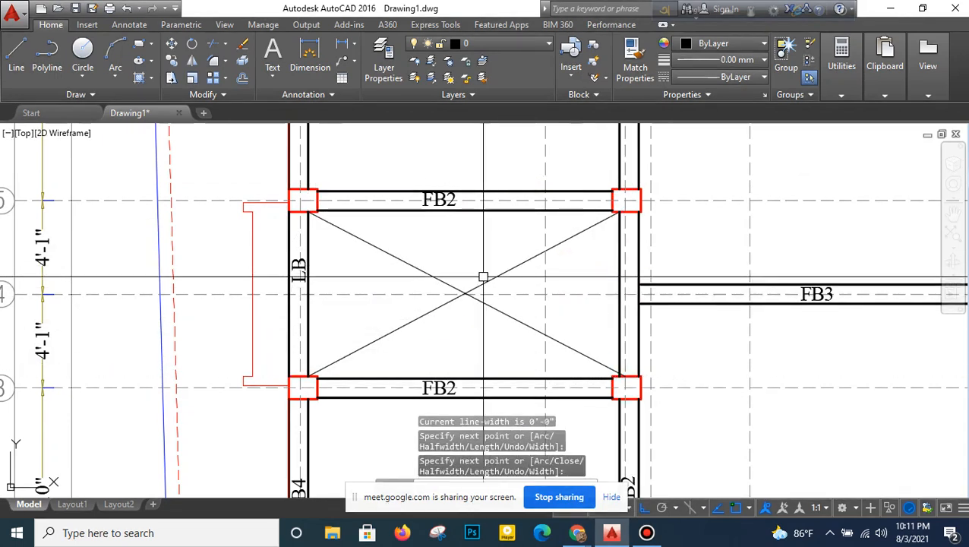
- Change the color of both diagonal polylines in the crossed bay to Red
{"action": "left_click", "coordinate": [459, 298]}
{"action": "left_click", "coordinate": [468, 286]}
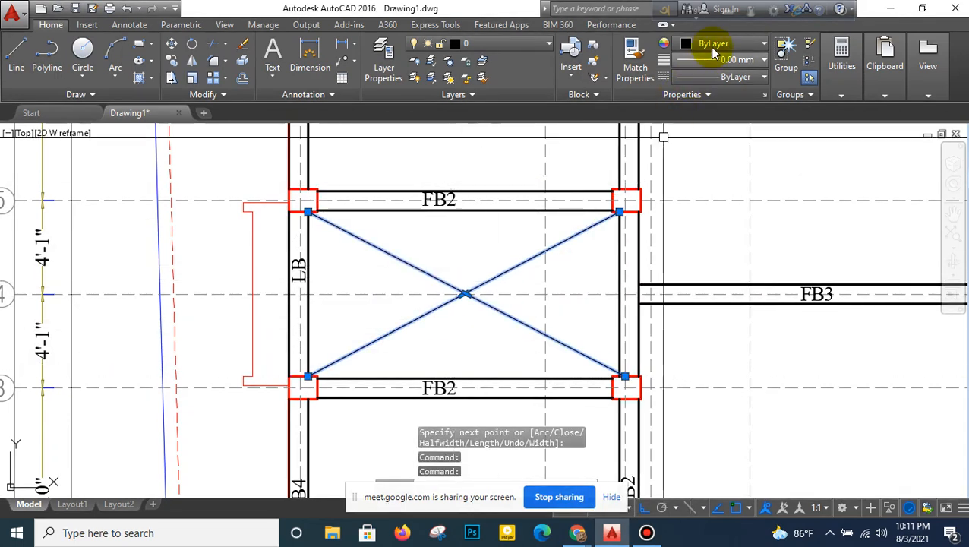
{"action": "left_click", "coordinate": [714, 52]}
{"action": "left_click", "coordinate": [683, 188]}
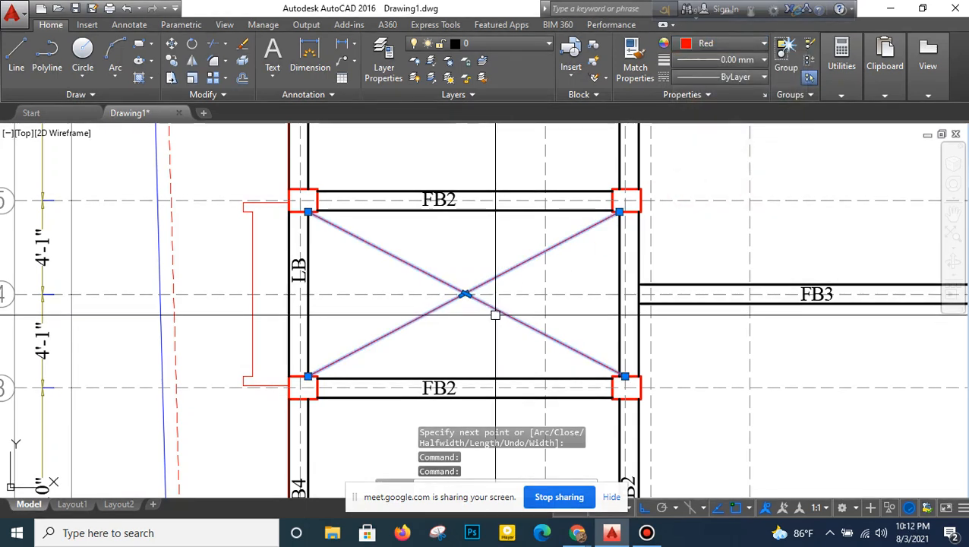
{"action": "key", "text": "Escape"}
{"action": "scroll", "coordinate": [495, 314], "scroll_direction": "down", "scroll_amount": 4}
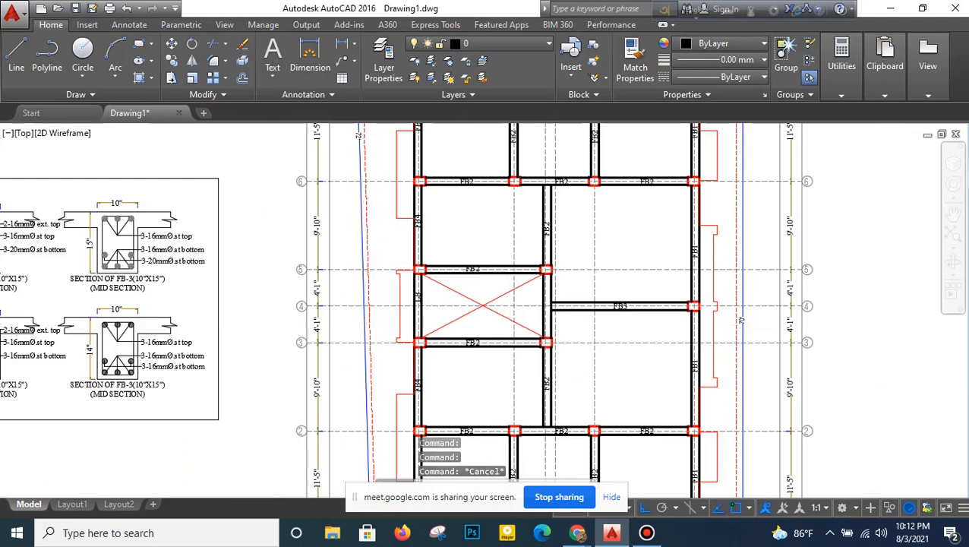
{"action": "scroll", "coordinate": [496, 326], "scroll_direction": "down", "scroll_amount": 3}
{"action": "middle_click_drag", "start_coordinate": [551, 265], "coordinate": [499, 272]}
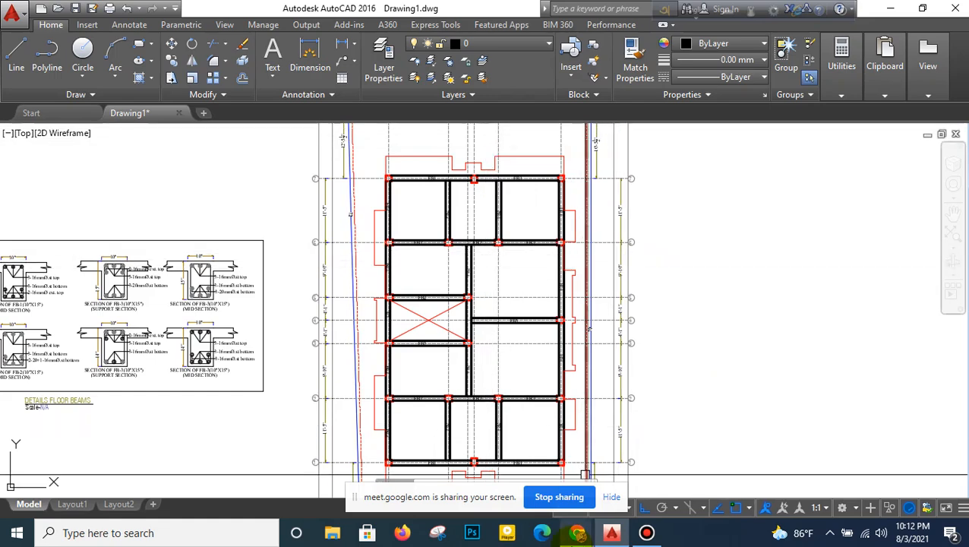
{"action": "left_click", "coordinate": [541, 450]}
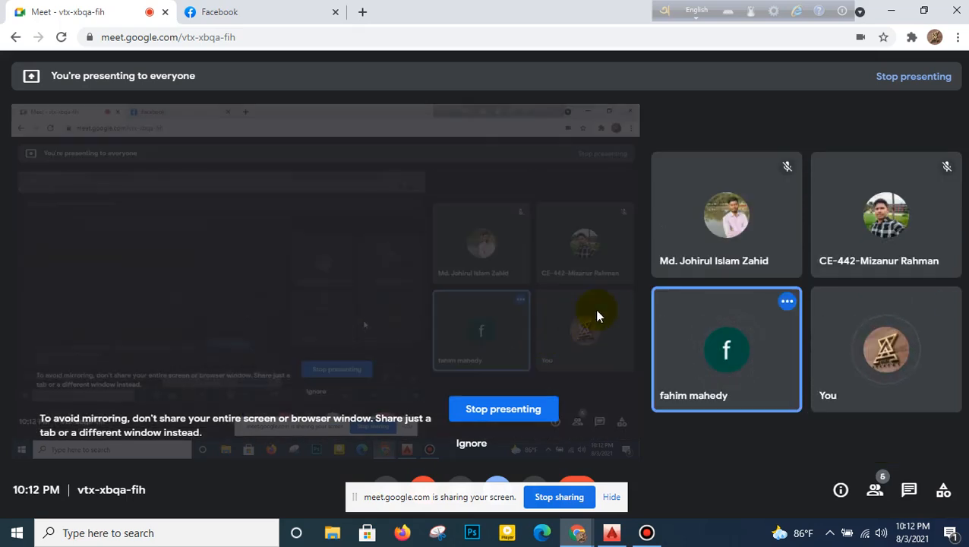
{"action": "left_click", "coordinate": [892, 10]}
- Change the title beneath the copied layout to REINF. DETAILS OF FLOOR SLABS and widen its text box to fit one line
{"action": "scroll", "coordinate": [597, 223], "scroll_direction": "down", "scroll_amount": 5}
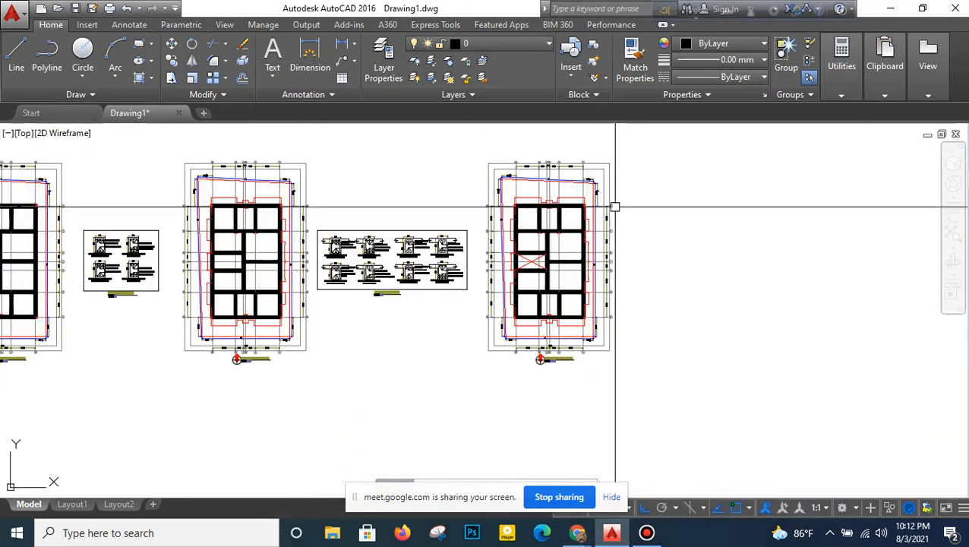
{"action": "scroll", "coordinate": [547, 224], "scroll_direction": "up", "scroll_amount": 2}
{"action": "scroll", "coordinate": [480, 368], "scroll_direction": "up", "scroll_amount": 3}
{"action": "scroll", "coordinate": [468, 368], "scroll_direction": "down", "scroll_amount": 3}
{"action": "scroll", "coordinate": [467, 367], "scroll_direction": "down", "scroll_amount": 2}
{"action": "middle_click_drag", "start_coordinate": [389, 371], "coordinate": [425, 360]}
{"action": "scroll", "coordinate": [521, 363], "scroll_direction": "up", "scroll_amount": 10}
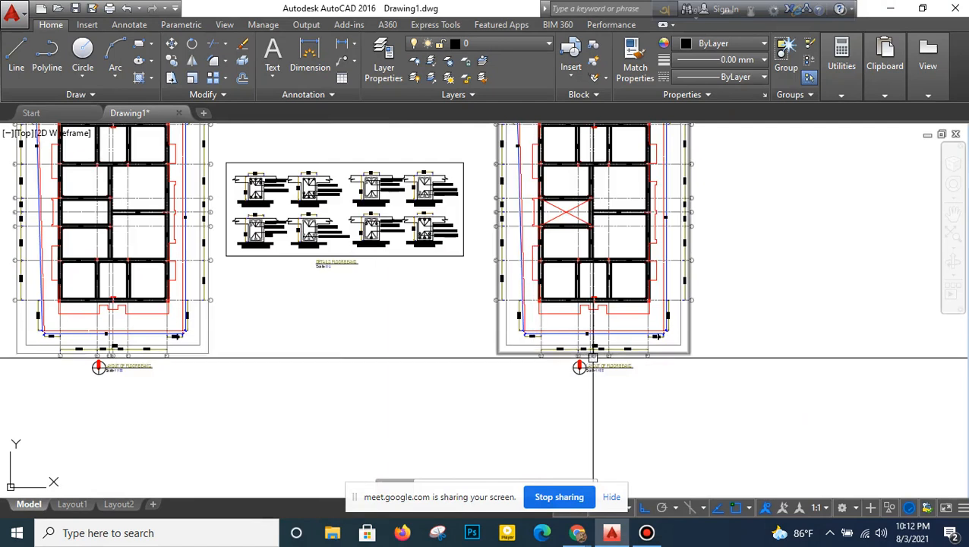
{"action": "middle_click_drag", "start_coordinate": [655, 367], "coordinate": [549, 367]}
{"action": "double_click", "coordinate": [559, 399]}
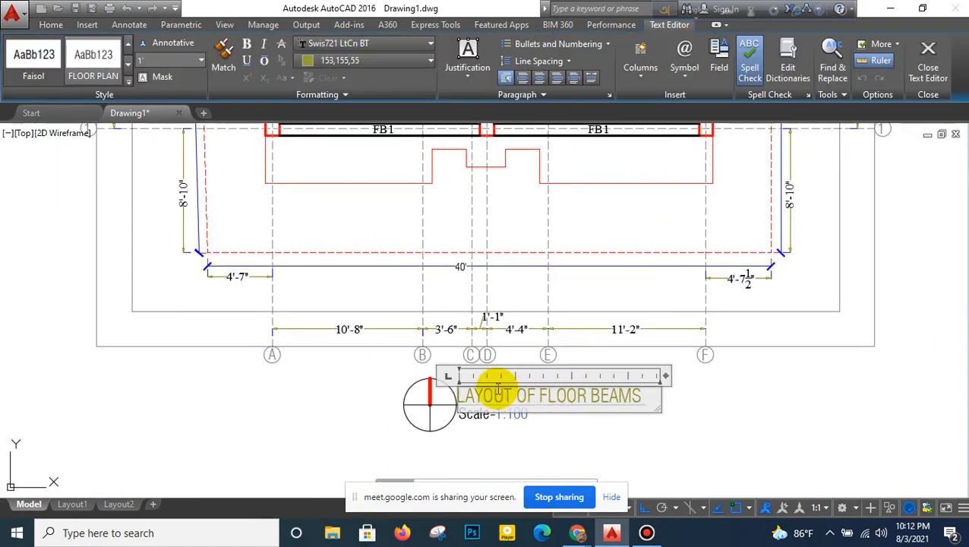
{"action": "left_click_drag", "start_coordinate": [646, 396], "coordinate": [430, 393]}
{"action": "type", "text": "REINF. DETAILS OF FLOOR"}
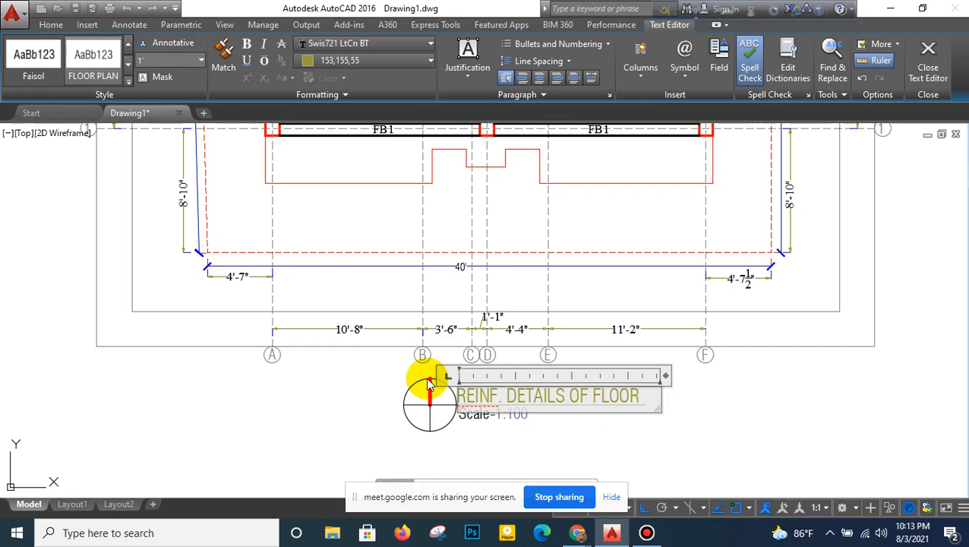
{"action": "key", "text": "Return"}
{"action": "type", "text": "SLABS"}
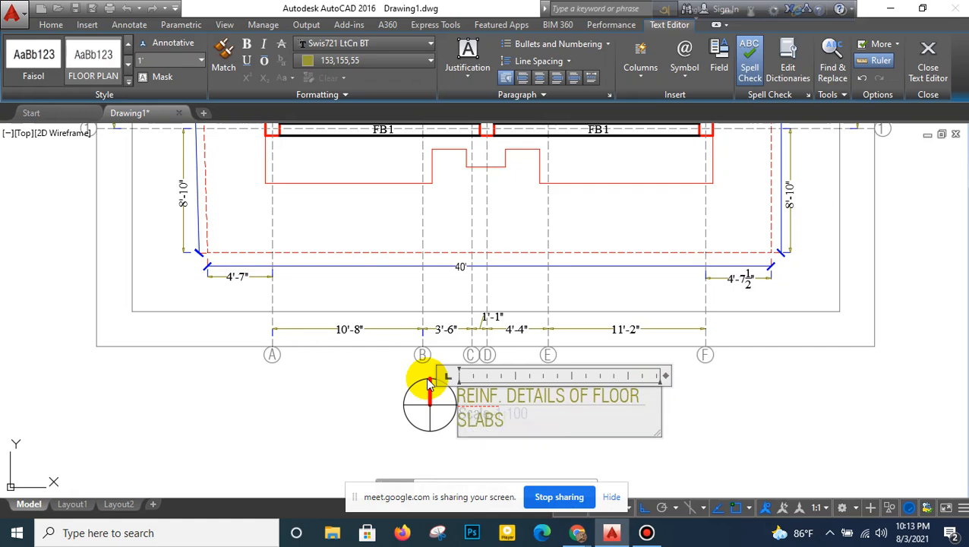
{"action": "left_click_drag", "start_coordinate": [666, 376], "coordinate": [723, 371]}
{"action": "left_click", "coordinate": [731, 378]}
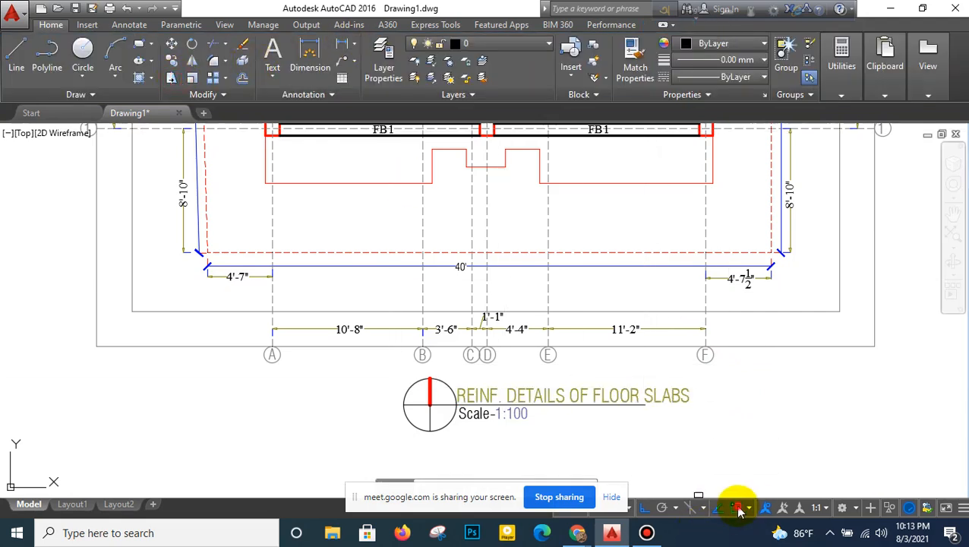
- Turn off object snap and Stretch the REINF. DETAILS OF FLOOR SLABS underline so it extends to the end of the text
{"action": "type", "text": "s"}
{"action": "key", "text": "Return"}
{"action": "scroll", "coordinate": [617, 401], "scroll_direction": "up", "scroll_amount": 7}
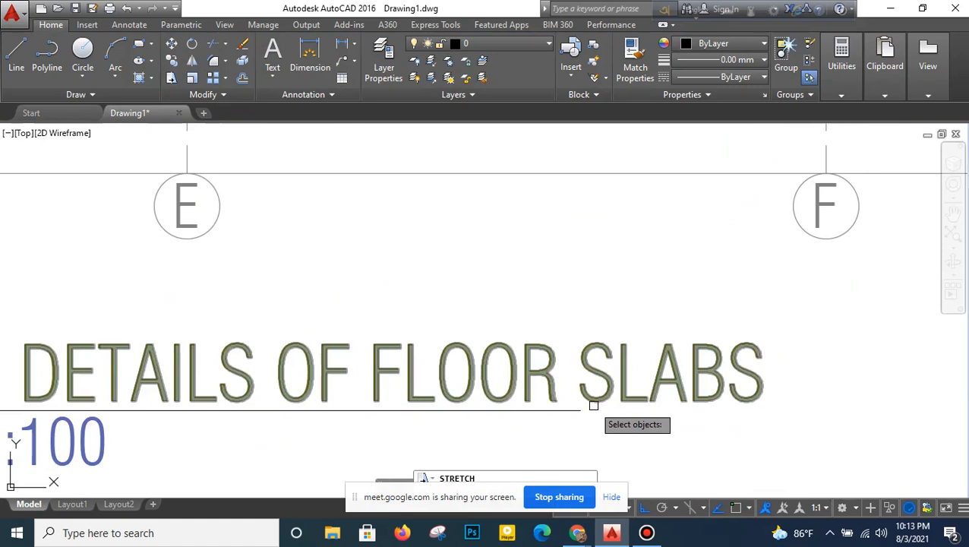
{"action": "key", "text": "F3"}
{"action": "left_click", "coordinate": [592, 407]}
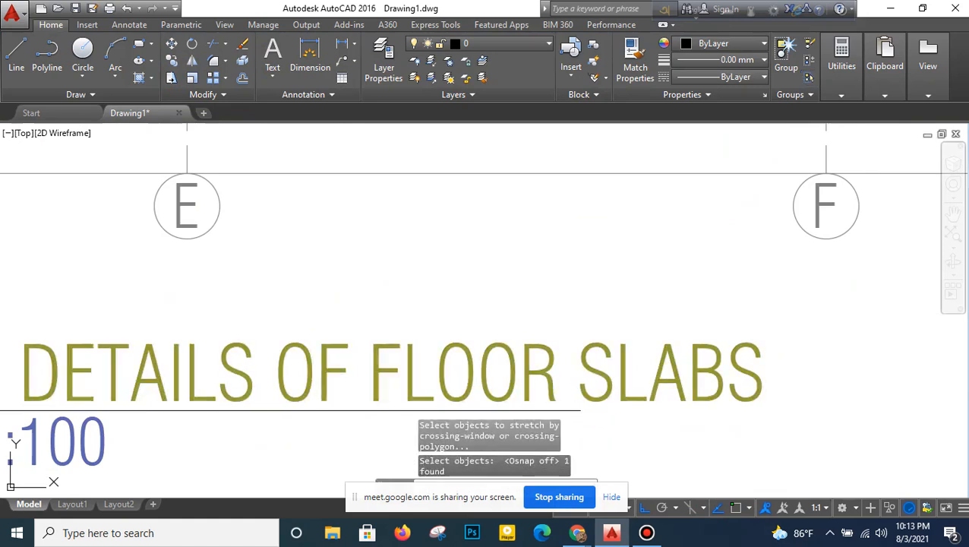
{"action": "scroll", "coordinate": [588, 404], "scroll_direction": "up", "scroll_amount": 3}
{"action": "left_click", "coordinate": [589, 385]}
{"action": "left_click", "coordinate": [559, 403]}
{"action": "scroll", "coordinate": [558, 403], "scroll_direction": "down", "scroll_amount": 4}
{"action": "key", "text": "Return"}
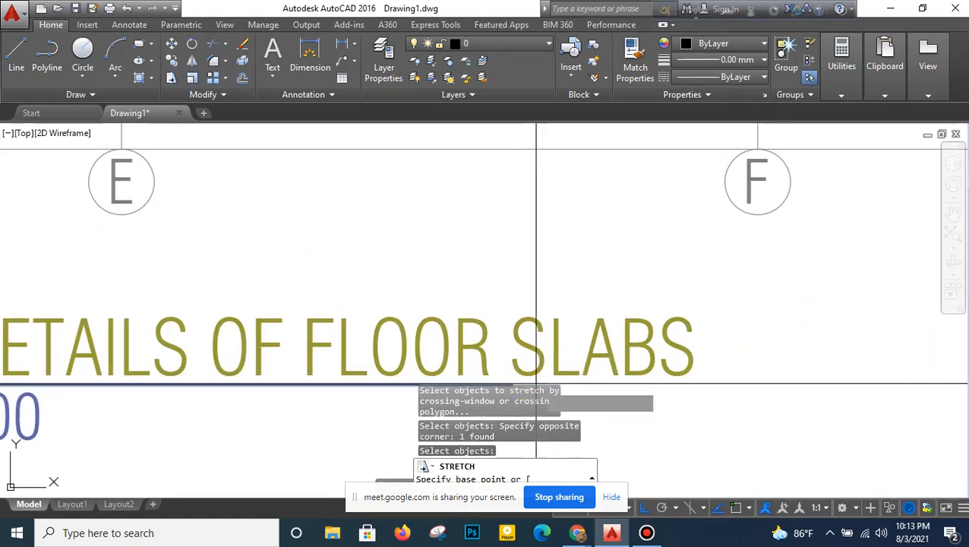
{"action": "left_click", "coordinate": [537, 383]}
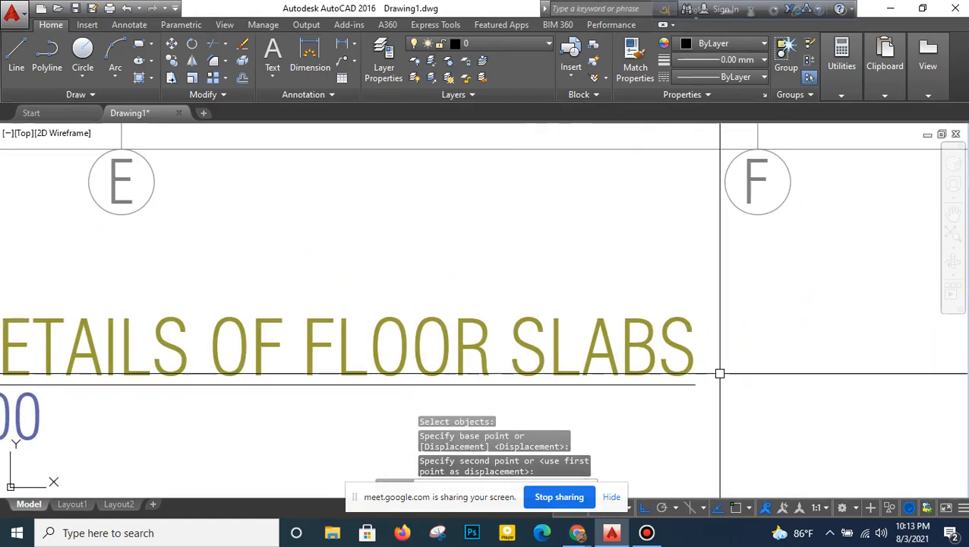
- Place a vertical construction line through the floor slab layout, just inside the FB1 beams on grid line F
{"action": "scroll", "coordinate": [720, 373], "scroll_direction": "down", "scroll_amount": 6}
{"action": "scroll", "coordinate": [631, 285], "scroll_direction": "up", "scroll_amount": 4}
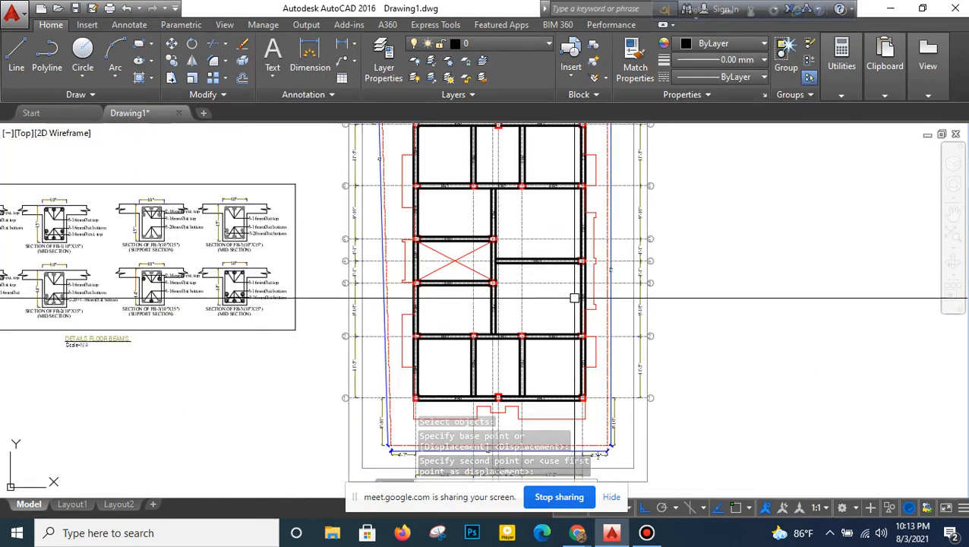
{"action": "middle_click_drag", "start_coordinate": [563, 309], "coordinate": [556, 310]}
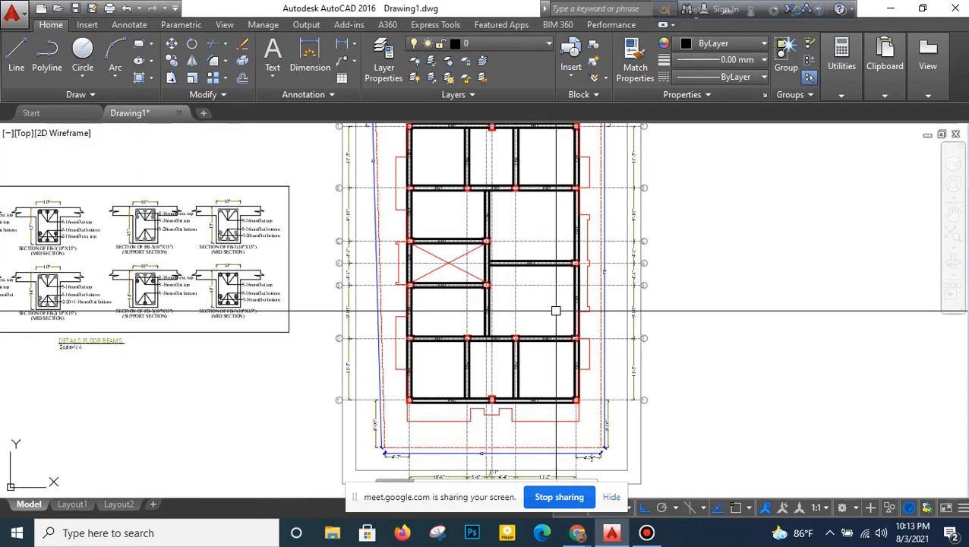
{"action": "type", "text": "xl"}
{"action": "key", "text": "Return"}
{"action": "type", "text": "v"}
{"action": "key", "text": "Return"}
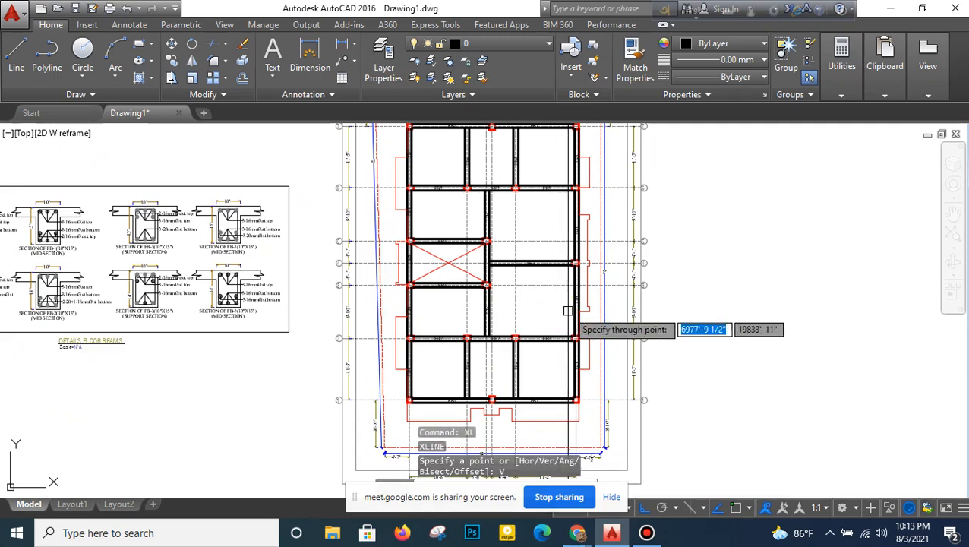
{"action": "left_click", "coordinate": [568, 311]}
{"action": "middle_click_drag", "start_coordinate": [558, 306], "coordinate": [543, 350]}
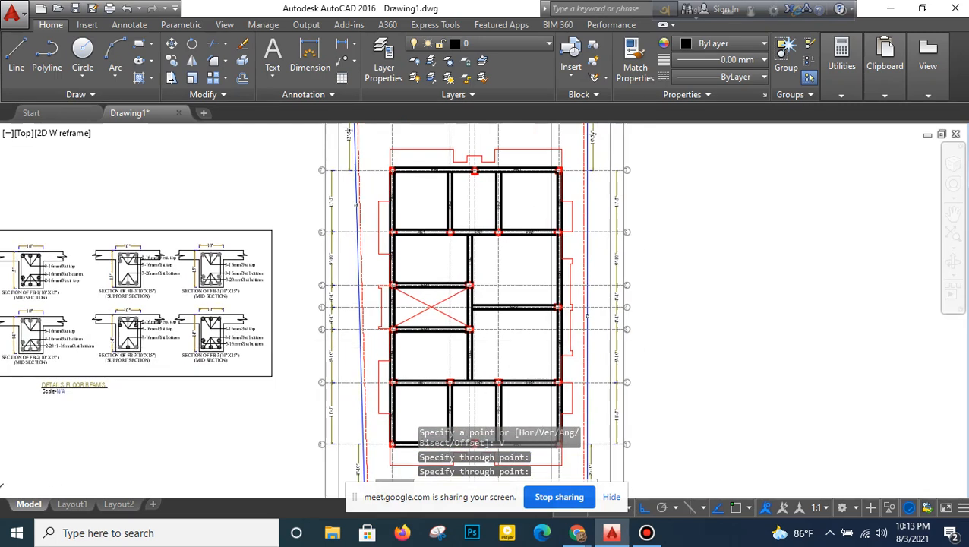
{"action": "left_click", "coordinate": [213, 43]}
{"action": "key", "text": "Return"}
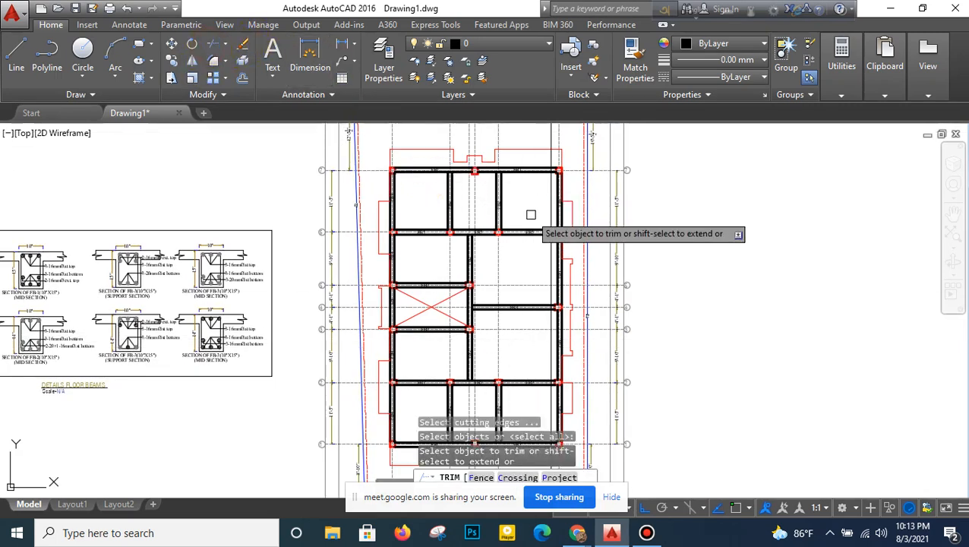
{"action": "key", "text": "Escape"}
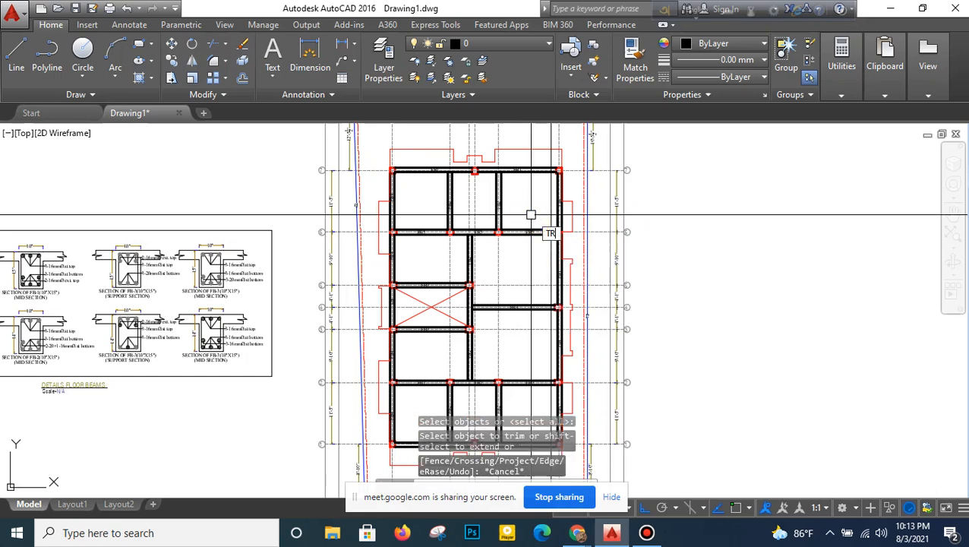
- Trim both ends of the vertical construction line outside the building, using the red slab outline as the cutting edge
{"action": "key", "text": "Return"}
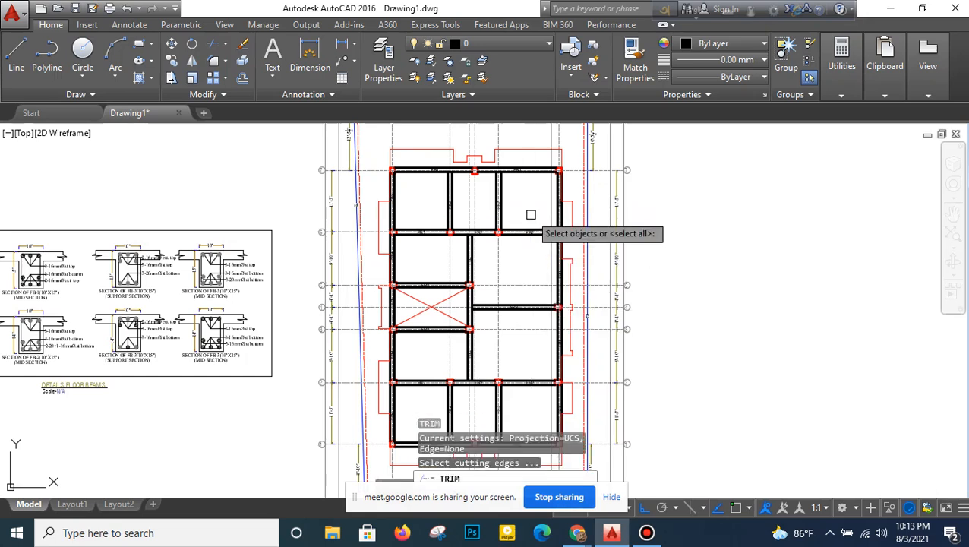
{"action": "left_click", "coordinate": [535, 145]}
{"action": "key", "text": "Return"}
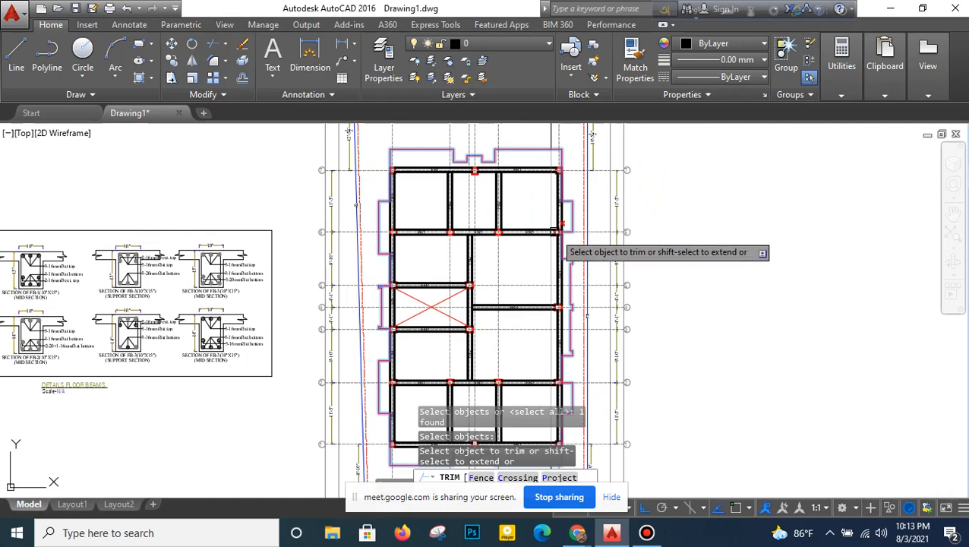
{"action": "scroll", "coordinate": [552, 259], "scroll_direction": "down", "scroll_amount": 2}
{"action": "middle_click_drag", "start_coordinate": [552, 263], "coordinate": [557, 182]}
{"action": "left_click", "coordinate": [574, 387]}
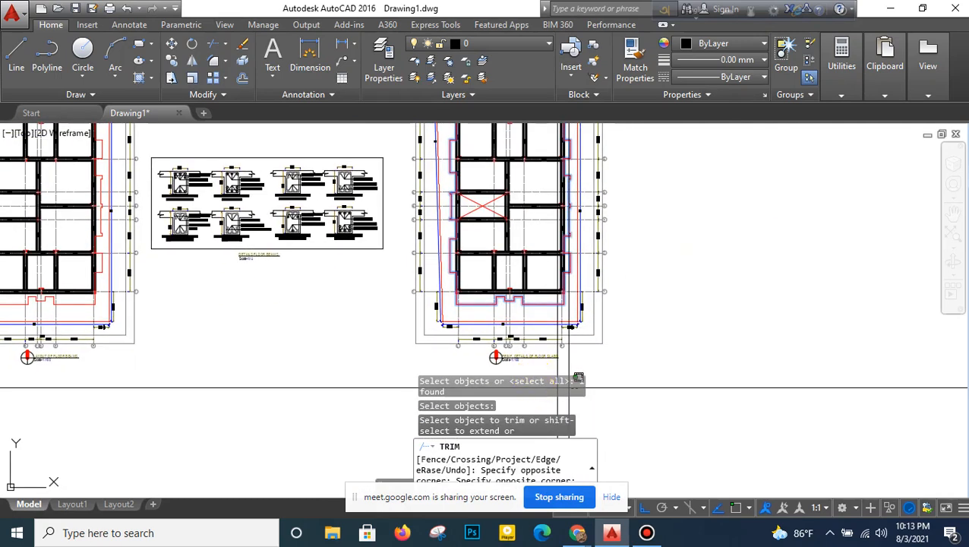
{"action": "left_click", "coordinate": [541, 369]}
{"action": "middle_click_drag", "start_coordinate": [591, 169], "coordinate": [592, 304]}
{"action": "left_click", "coordinate": [558, 148]}
{"action": "left_click", "coordinate": [549, 158]}
{"action": "right_click", "coordinate": [554, 166]}
{"action": "left_click", "coordinate": [562, 173]}
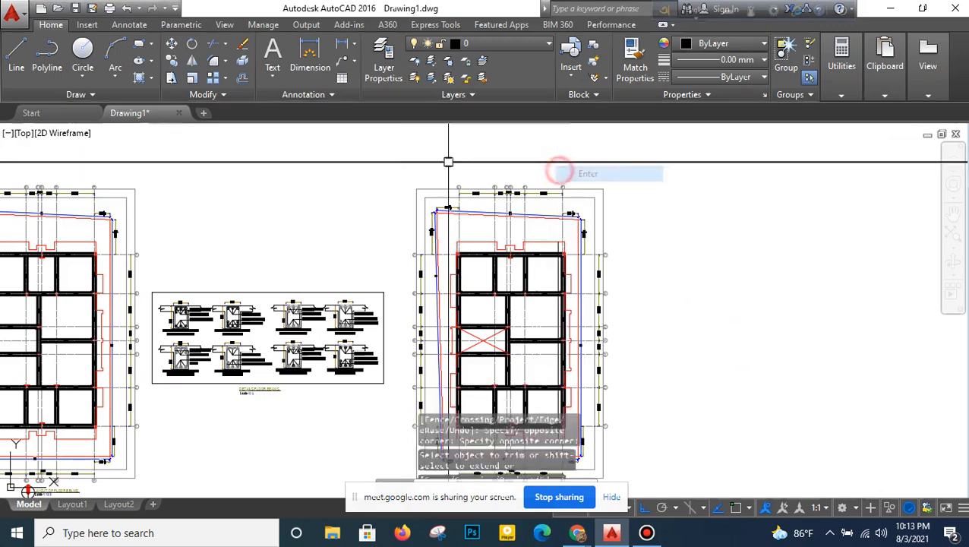
- Copy the trimmed vertical line about 2'-1 1/2" horizontally inward, away from the FB1 beams
{"action": "left_click", "coordinate": [170, 63]}
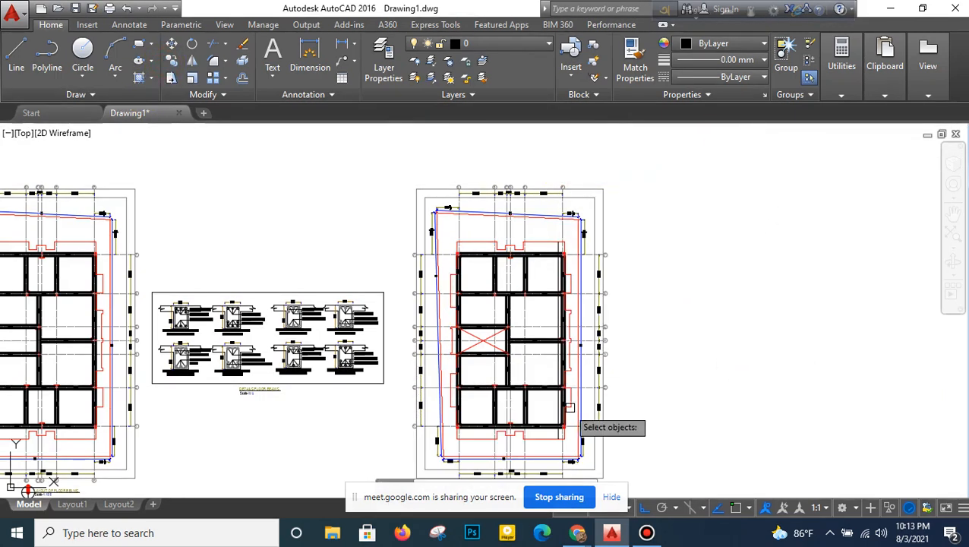
{"action": "scroll", "coordinate": [564, 373], "scroll_direction": "up", "scroll_amount": 4}
{"action": "left_click", "coordinate": [552, 359]}
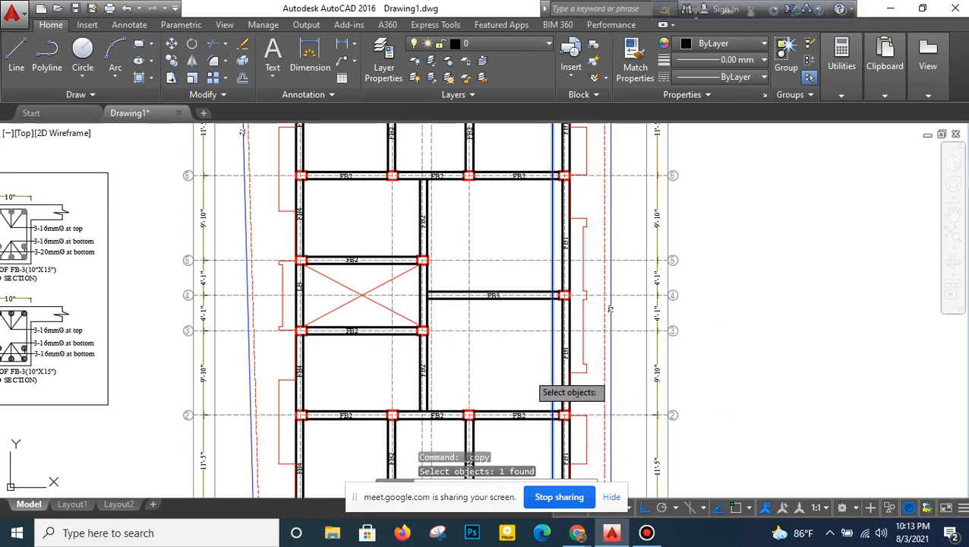
{"action": "key", "text": "Return"}
{"action": "scroll", "coordinate": [535, 368], "scroll_direction": "up", "scroll_amount": 2}
{"action": "left_click", "coordinate": [562, 356]}
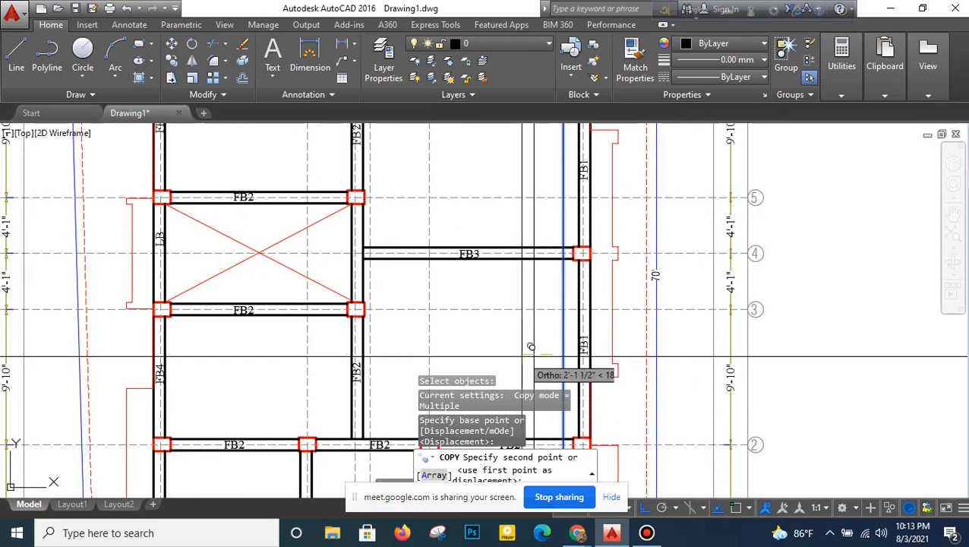
{"action": "right_click", "coordinate": [527, 318]}
{"action": "left_click", "coordinate": [535, 335]}
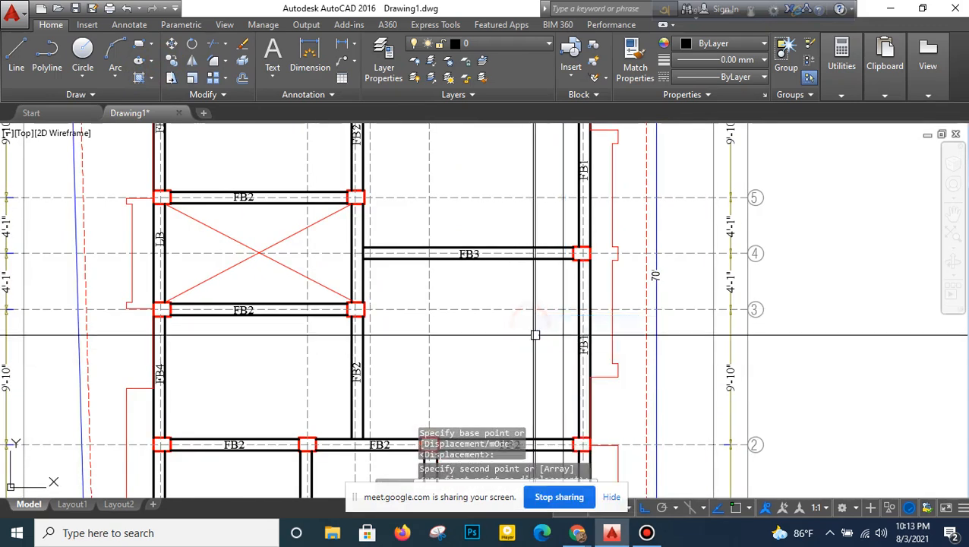
- Offset the copied vertical line inward by 5" repeatedly to make a group of five parallel bars
{"action": "scroll", "coordinate": [535, 335], "scroll_direction": "down", "scroll_amount": 2}
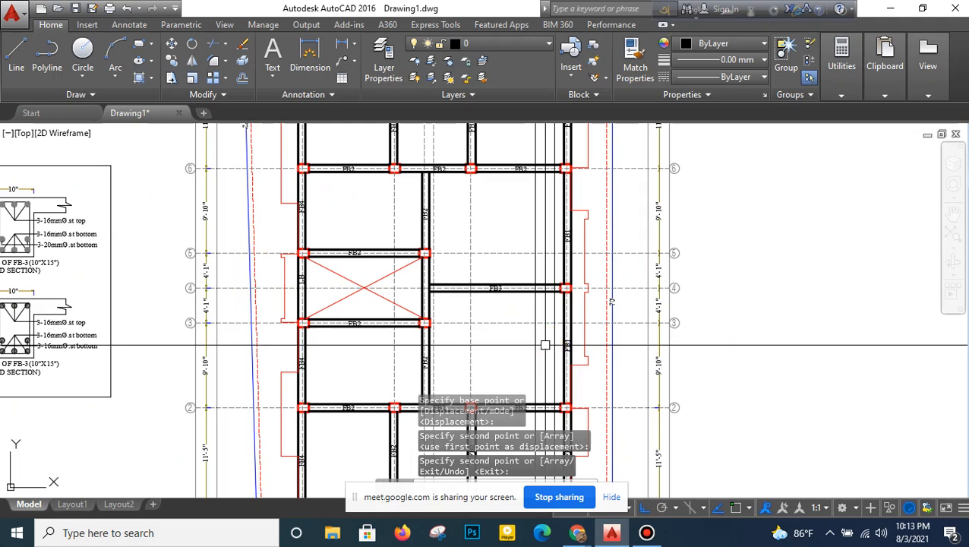
{"action": "type", "text": "o"}
{"action": "key", "text": "Return"}
{"action": "type", "text": "5"}
{"action": "key", "text": "Return"}
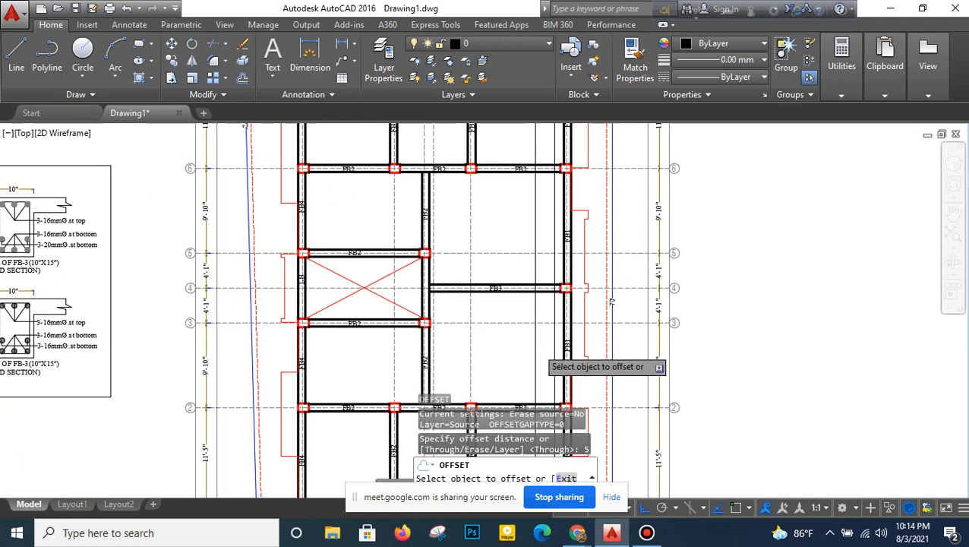
{"action": "scroll", "coordinate": [536, 347], "scroll_direction": "up", "scroll_amount": 2}
{"action": "left_click", "coordinate": [529, 351]}
{"action": "left_click", "coordinate": [524, 334]}
{"action": "left_click", "coordinate": [517, 340]}
{"action": "left_click", "coordinate": [516, 343]}
{"action": "left_click", "coordinate": [513, 341]}
{"action": "left_click", "coordinate": [511, 343]}
{"action": "right_click", "coordinate": [558, 305]}
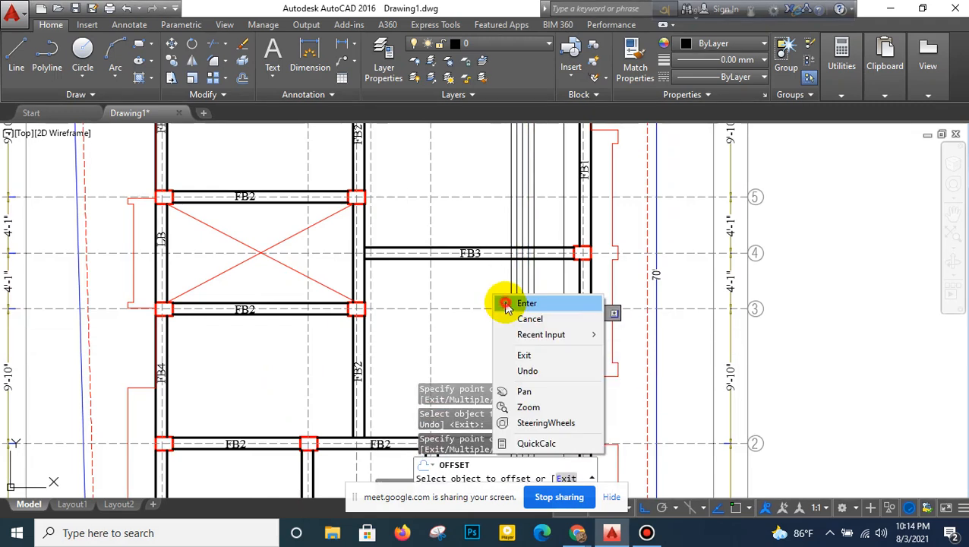
{"action": "left_click", "coordinate": [567, 303]}
- Change the colour of all six vertical bar lines to magenta
{"action": "left_click", "coordinate": [569, 338]}
{"action": "left_click", "coordinate": [498, 349]}
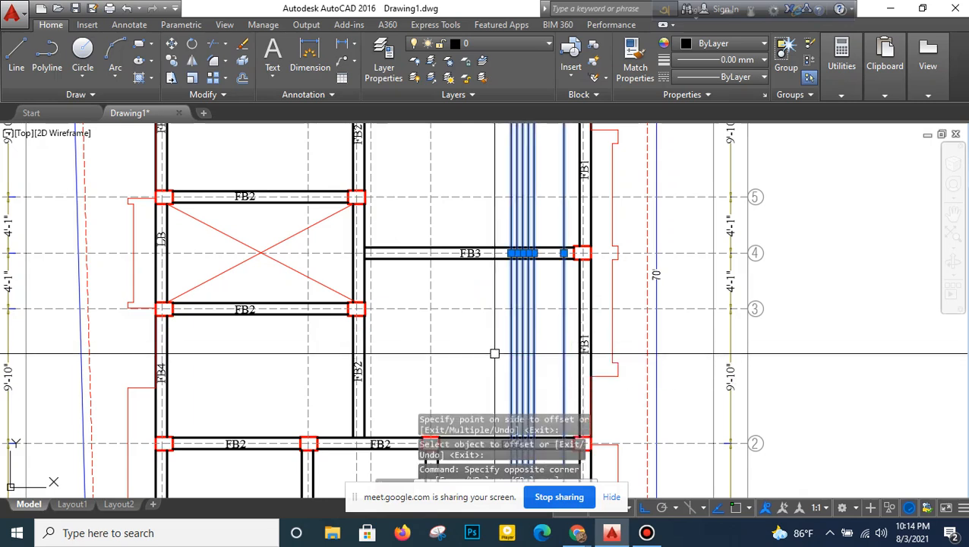
{"action": "left_click", "coordinate": [718, 46]}
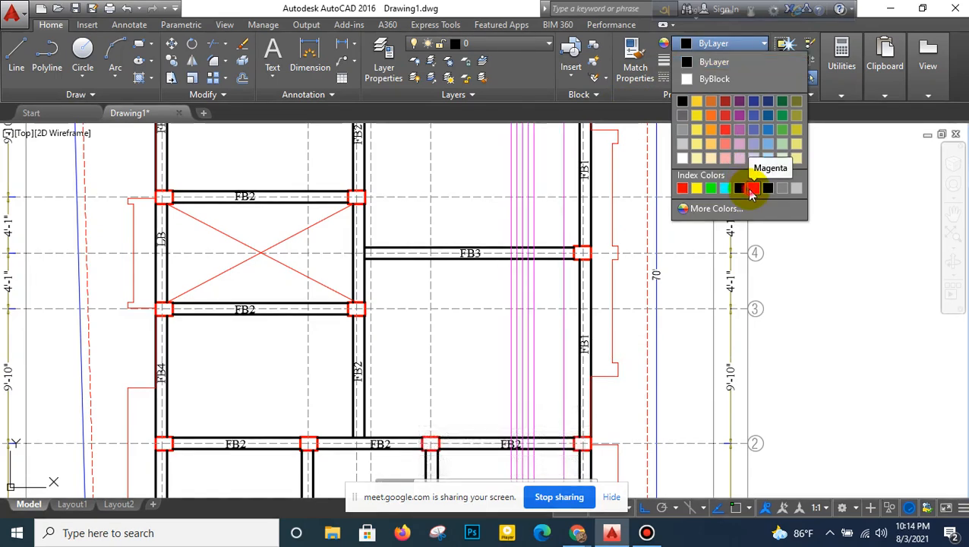
{"action": "left_click", "coordinate": [752, 190]}
{"action": "key", "text": "Escape"}
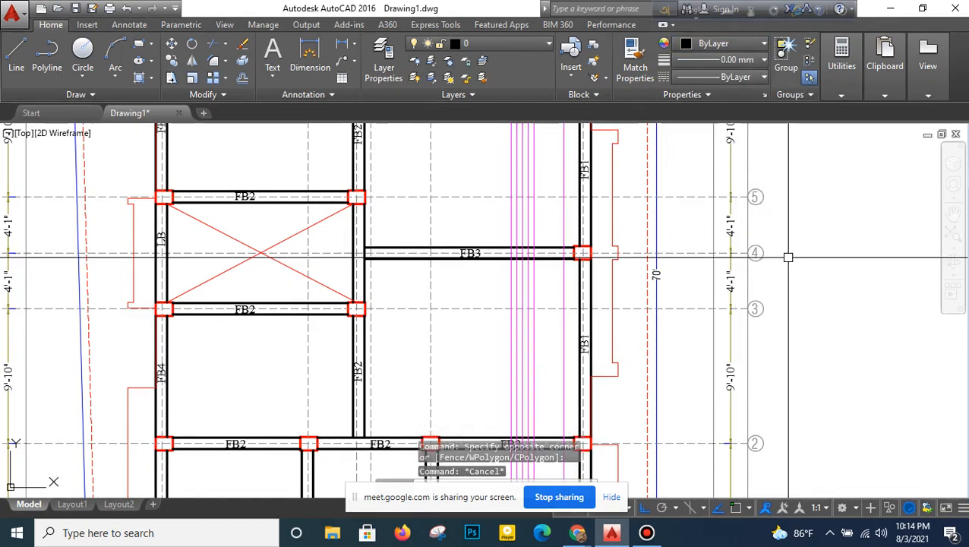
- Begin trimming with the horizontal edges of the FB1, FB2 and FB3 beams crossed by the magenta lines as cutting edges
{"action": "scroll", "coordinate": [790, 259], "scroll_direction": "down", "scroll_amount": 4}
{"action": "middle_click_drag", "start_coordinate": [735, 301], "coordinate": [536, 277]}
{"action": "scroll", "coordinate": [490, 353], "scroll_direction": "up", "scroll_amount": 5}
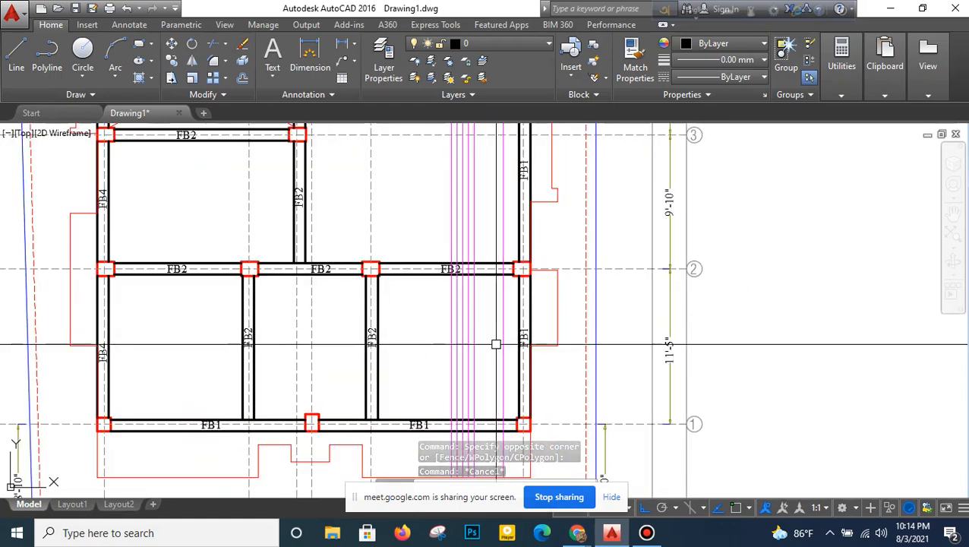
{"action": "middle_click_drag", "start_coordinate": [498, 342], "coordinate": [494, 284]}
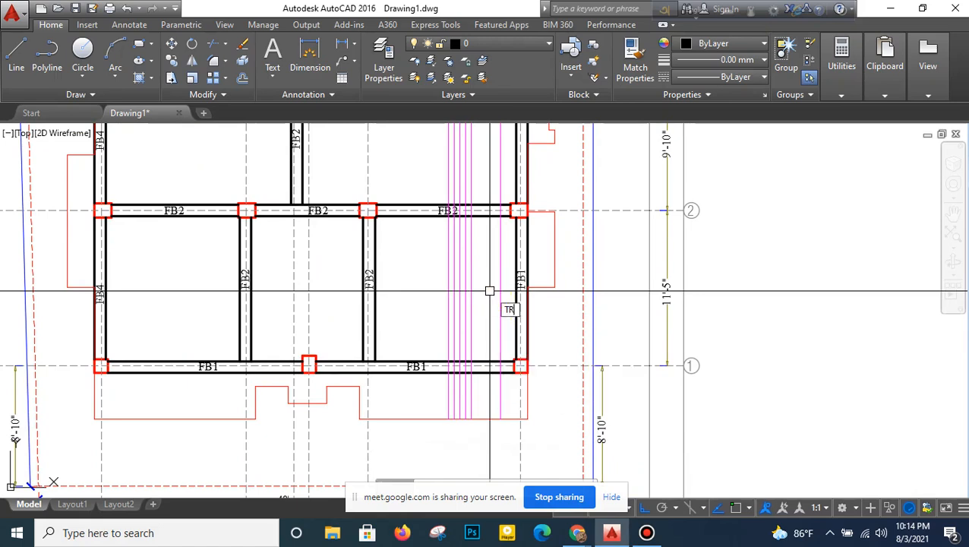
{"action": "key", "text": "Return"}
{"action": "scroll", "coordinate": [495, 351], "scroll_direction": "up", "scroll_amount": 2}
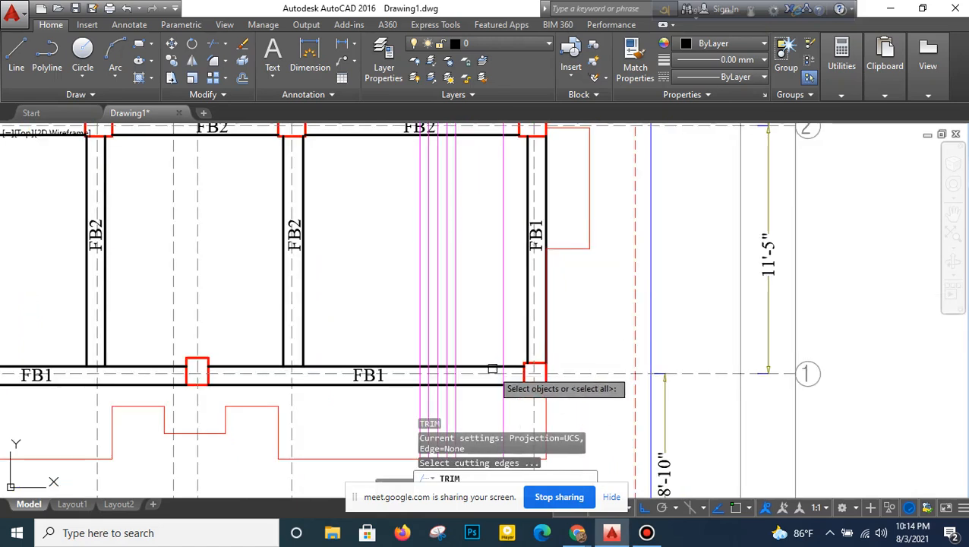
{"action": "left_click", "coordinate": [491, 385]}
{"action": "left_click", "coordinate": [491, 203]}
{"action": "middle_click_drag", "start_coordinate": [490, 146], "coordinate": [488, 285]}
{"action": "left_click", "coordinate": [488, 285]}
{"action": "left_click", "coordinate": [486, 265]}
{"action": "middle_click_drag", "start_coordinate": [490, 181], "coordinate": [499, 446]}
{"action": "left_click", "coordinate": [494, 243]}
{"action": "left_click", "coordinate": [495, 225]}
{"action": "middle_click_drag", "start_coordinate": [495, 193], "coordinate": [506, 462]}
{"action": "left_click", "coordinate": [504, 212]}
{"action": "left_click", "coordinate": [504, 194]}
{"action": "middle_click_drag", "start_coordinate": [503, 158], "coordinate": [519, 417]}
{"action": "left_click", "coordinate": [517, 216]}
{"action": "left_click", "coordinate": [519, 199]}
{"action": "key", "text": "Return"}
- Trim the magenta line nearest grid line F outside the FB1 beam at grid line 7 and wherever it crosses a beam
{"action": "middle_click_drag", "start_coordinate": [523, 277], "coordinate": [519, 339]}
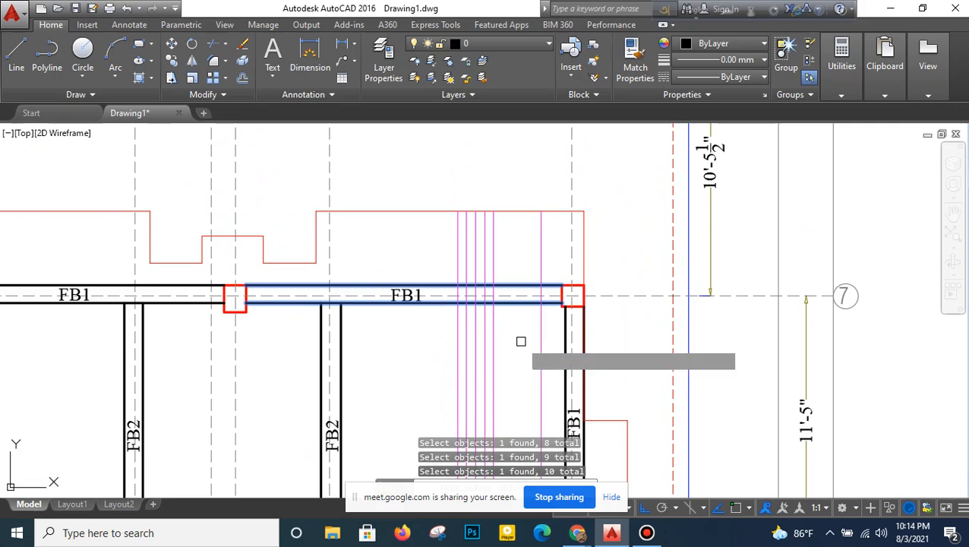
{"action": "left_click", "coordinate": [540, 262]}
{"action": "scroll", "coordinate": [538, 291], "scroll_direction": "up", "scroll_amount": 4}
{"action": "scroll", "coordinate": [540, 308], "scroll_direction": "down", "scroll_amount": 4}
{"action": "middle_click_drag", "start_coordinate": [543, 364], "coordinate": [539, 229]}
{"action": "scroll", "coordinate": [530, 317], "scroll_direction": "up", "scroll_amount": 4}
{"action": "left_click", "coordinate": [541, 278]}
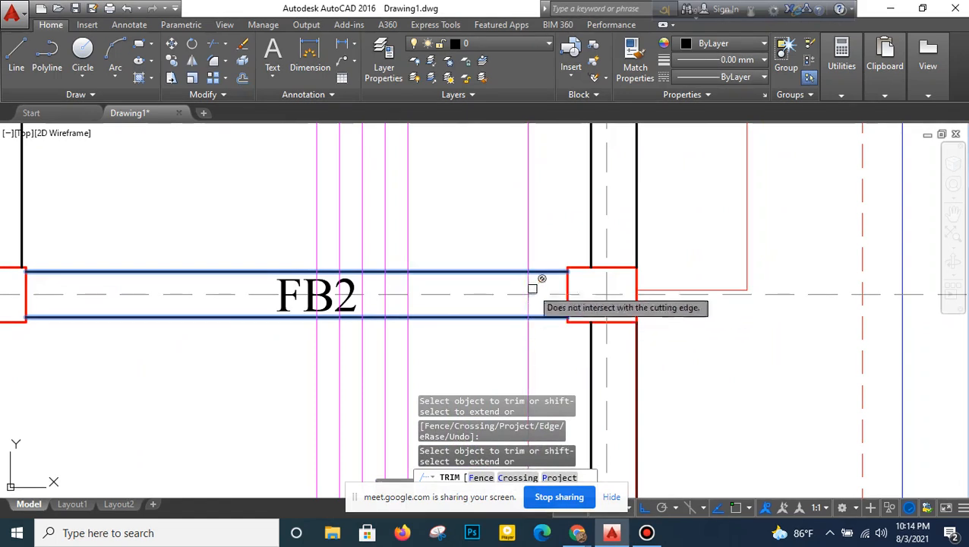
{"action": "scroll", "coordinate": [537, 319], "scroll_direction": "down", "scroll_amount": 4}
{"action": "middle_click_drag", "start_coordinate": [536, 337], "coordinate": [542, 249]}
{"action": "middle_click_drag", "start_coordinate": [541, 306], "coordinate": [545, 195]}
{"action": "middle_click_drag", "start_coordinate": [545, 390], "coordinate": [545, 318]}
{"action": "scroll", "coordinate": [546, 323], "scroll_direction": "up", "scroll_amount": 4}
{"action": "middle_click_drag", "start_coordinate": [547, 355], "coordinate": [566, 294]}
{"action": "middle_click_drag", "start_coordinate": [570, 461], "coordinate": [569, 164]}
{"action": "scroll", "coordinate": [564, 325], "scroll_direction": "down", "scroll_amount": 4}
{"action": "middle_click_drag", "start_coordinate": [569, 327], "coordinate": [569, 210]}
{"action": "scroll", "coordinate": [567, 301], "scroll_direction": "up", "scroll_amount": 3}
{"action": "scroll", "coordinate": [569, 326], "scroll_direction": "down", "scroll_amount": 3}
{"action": "middle_click_drag", "start_coordinate": [580, 352], "coordinate": [577, 209]}
{"action": "scroll", "coordinate": [565, 281], "scroll_direction": "up", "scroll_amount": 3}
{"action": "right_click", "coordinate": [573, 254]}
{"action": "left_click", "coordinate": [581, 263]}
- Delete the leftover piece of that magenta line outside the FB1 beam on grid line 1
{"action": "left_click", "coordinate": [581, 312]}
{"action": "left_click", "coordinate": [556, 325]}
{"action": "key", "text": "Delete"}
- Divide the trimmed magenta line between grid lines 1 and 2 into four equal segments
{"action": "scroll", "coordinate": [536, 331], "scroll_direction": "down", "scroll_amount": 4}
{"action": "middle_click_drag", "start_coordinate": [545, 288], "coordinate": [546, 372]}
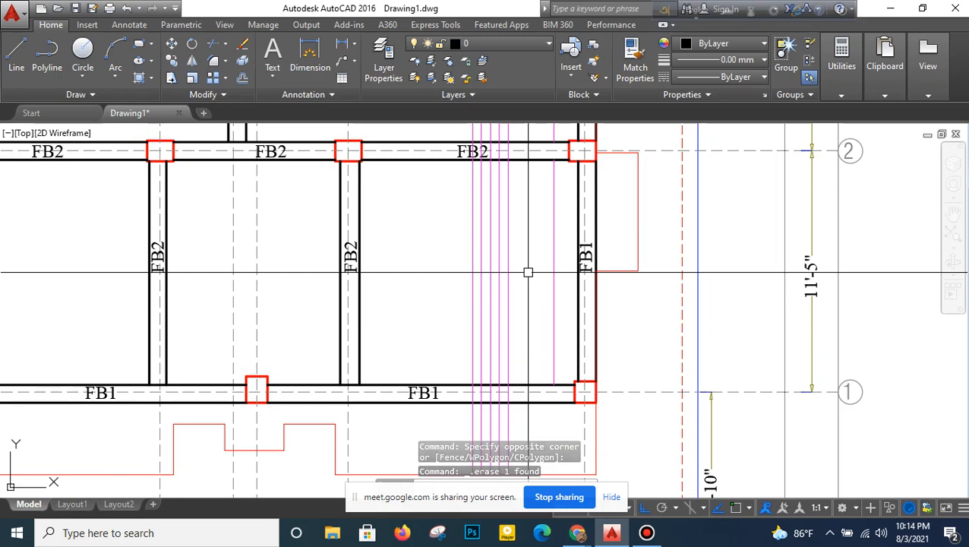
{"action": "left_click", "coordinate": [566, 265]}
{"action": "left_click", "coordinate": [538, 298]}
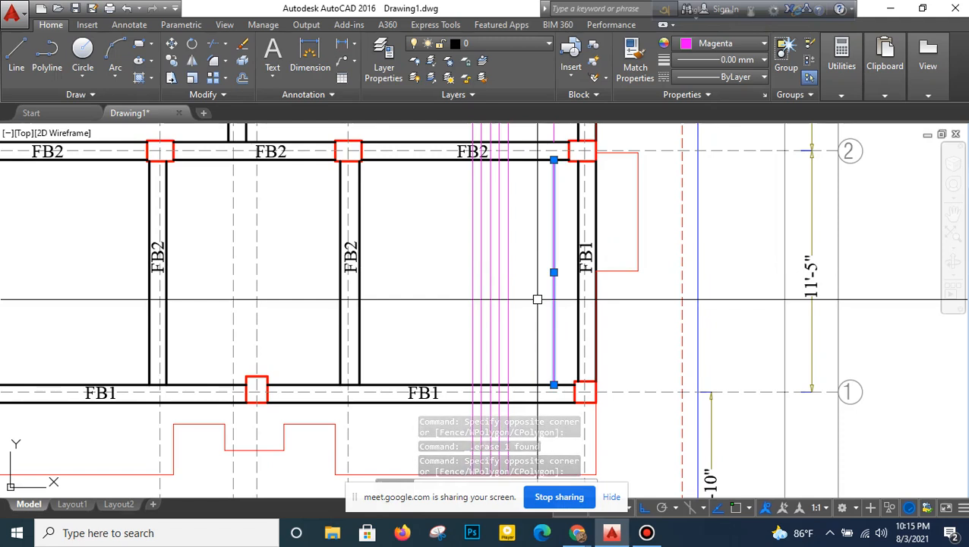
{"action": "key", "text": "Escape"}
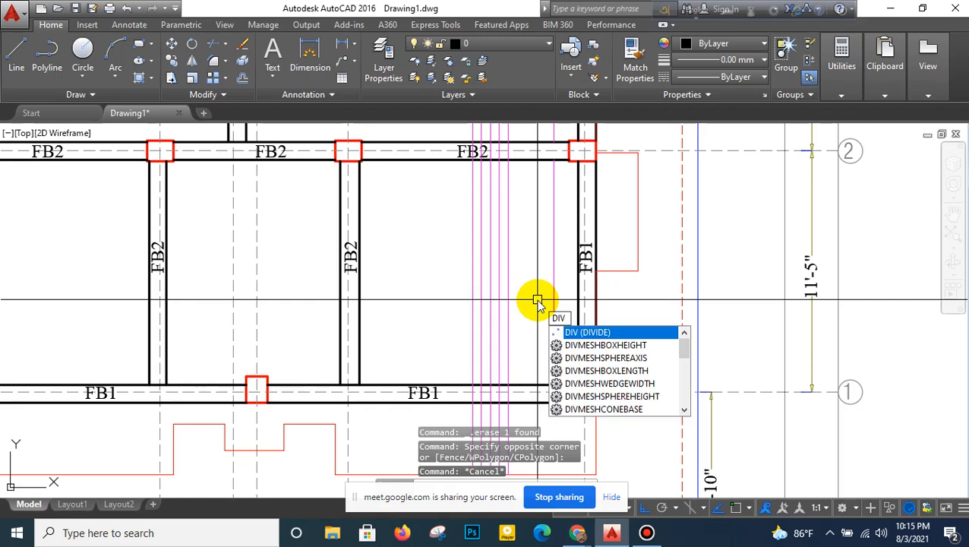
{"action": "key", "text": "Return"}
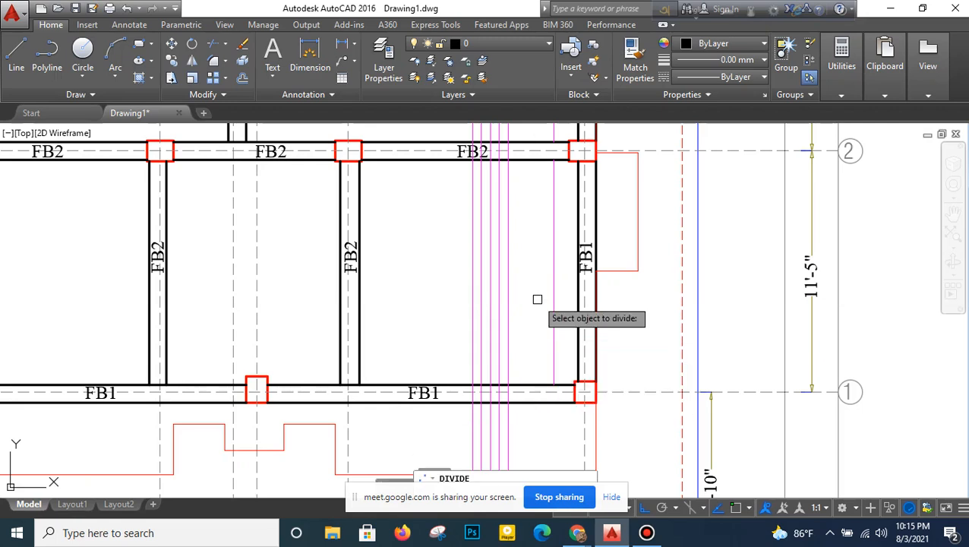
{"action": "left_click", "coordinate": [553, 269]}
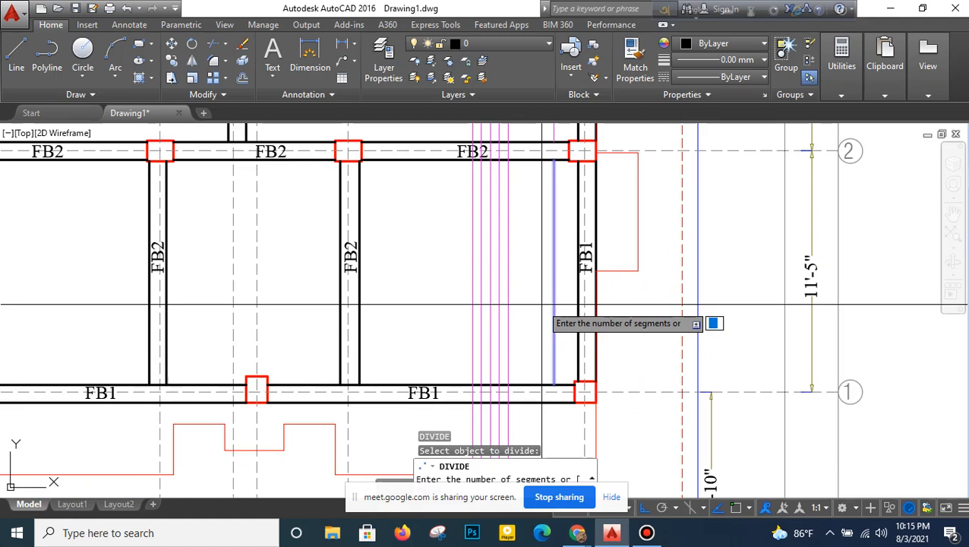
{"action": "key", "text": "Return"}
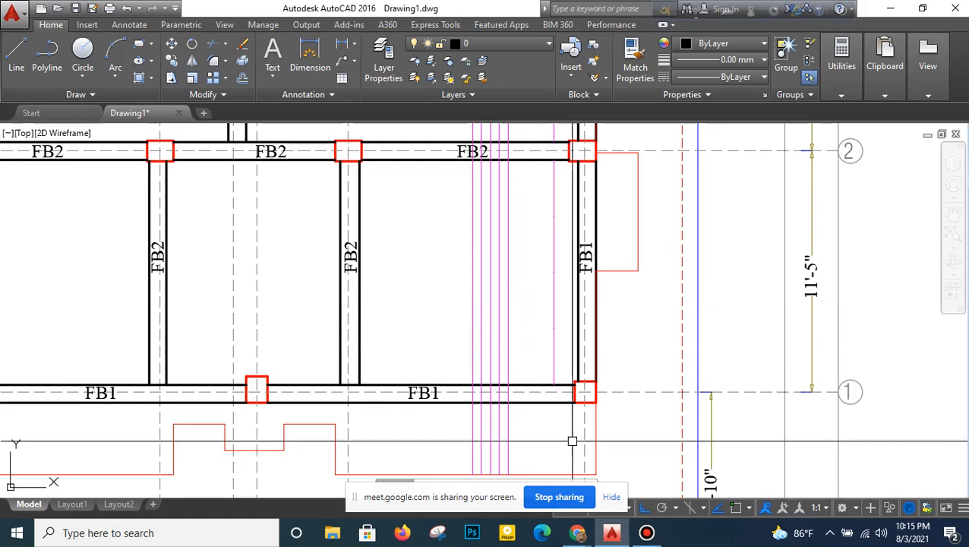
- Run DDPTYPE and set the point style to a circle with an X through it
{"action": "mouse_move", "coordinate": [578, 531]}
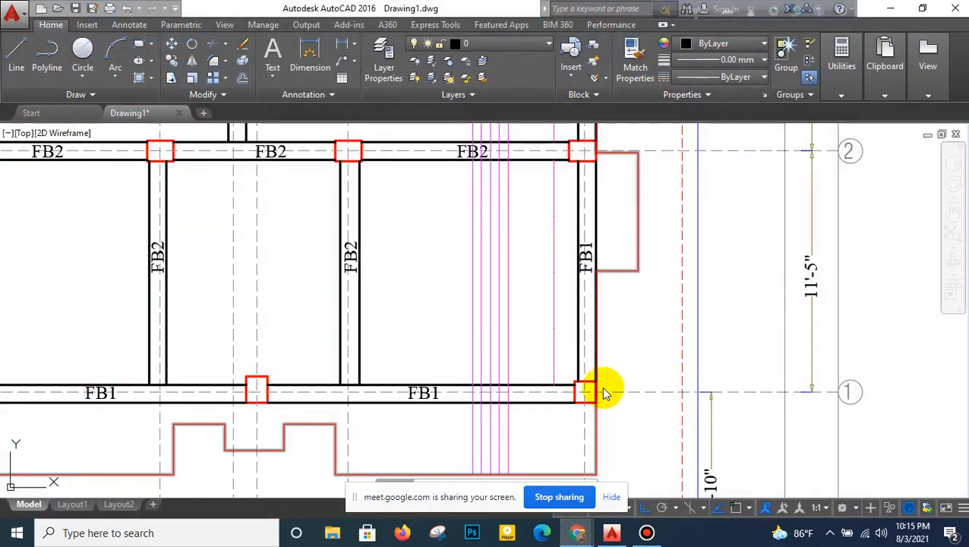
{"action": "left_click", "coordinate": [651, 354]}
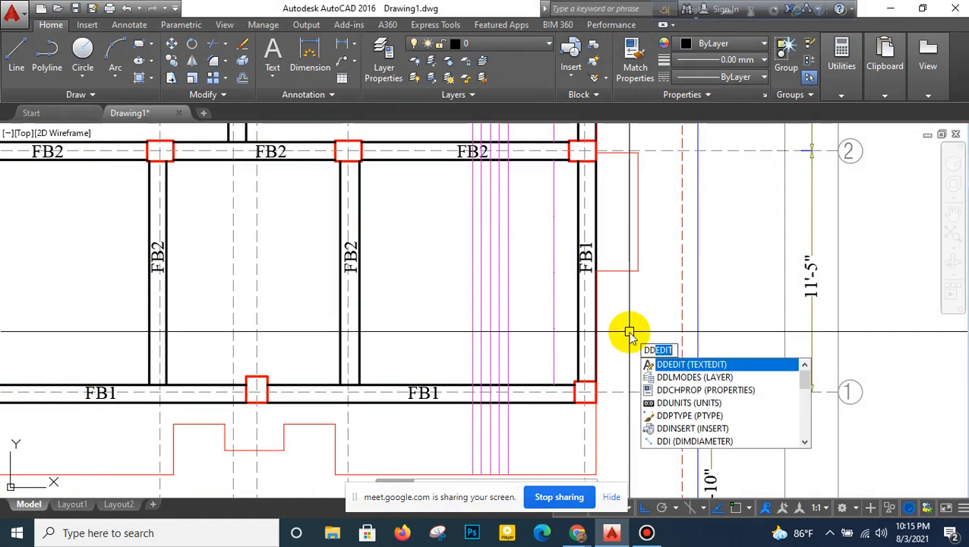
{"action": "type", "text": "DDp"}
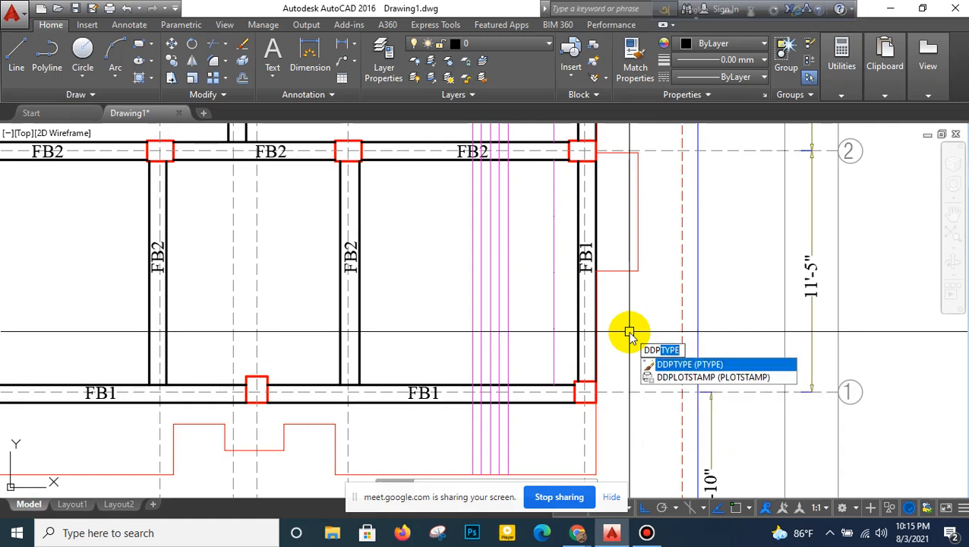
{"action": "type", "text": "type"}
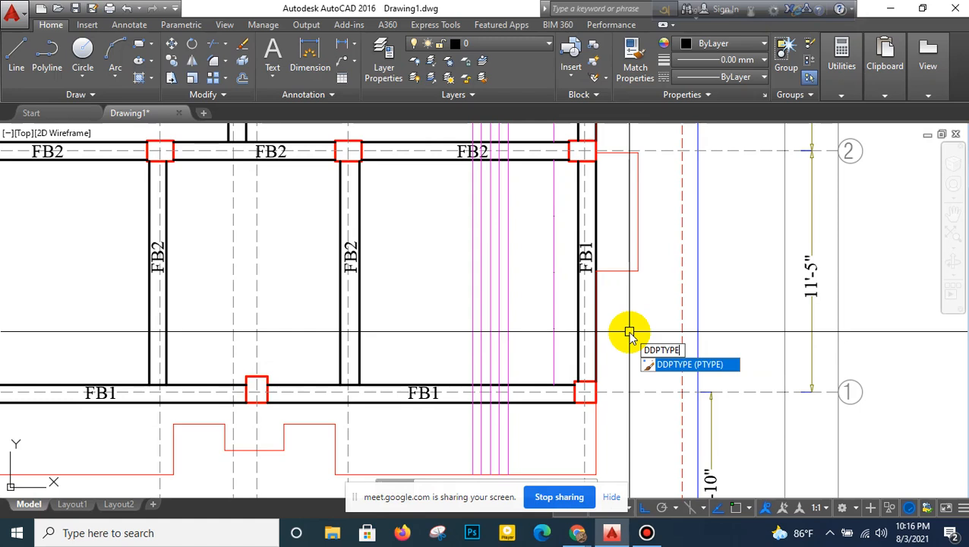
{"action": "key", "text": "Return"}
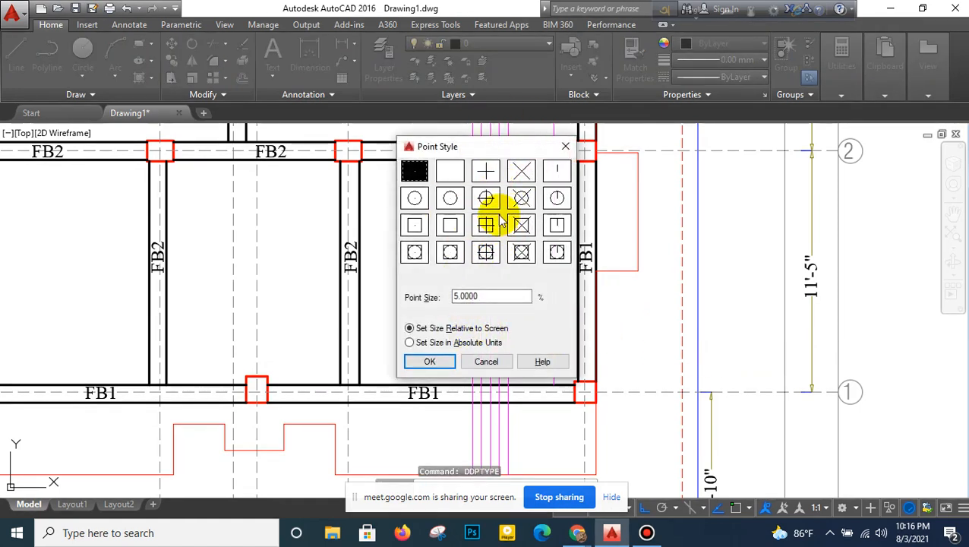
{"action": "left_click", "coordinate": [447, 363]}
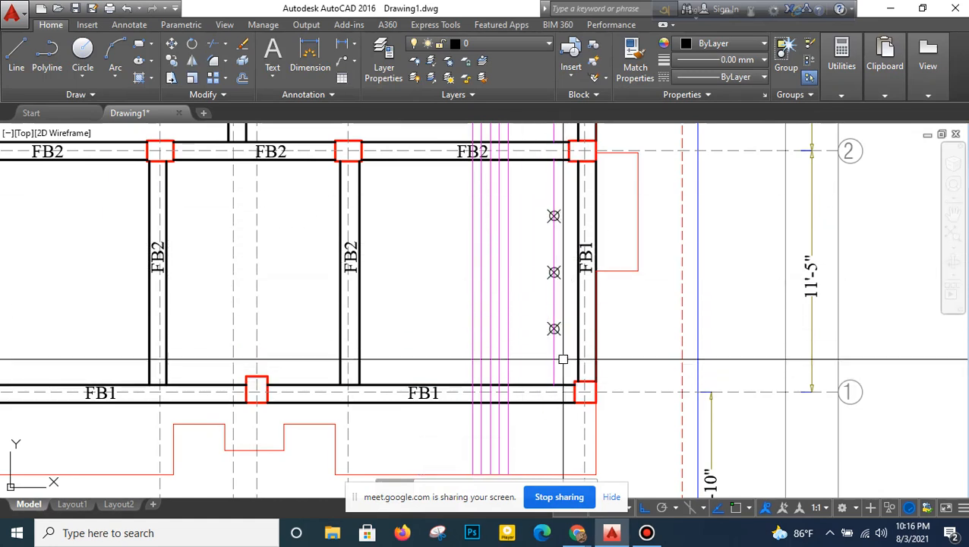
- Turn on object snap and review which object snap modes are active
{"action": "left_click", "coordinate": [17, 57]}
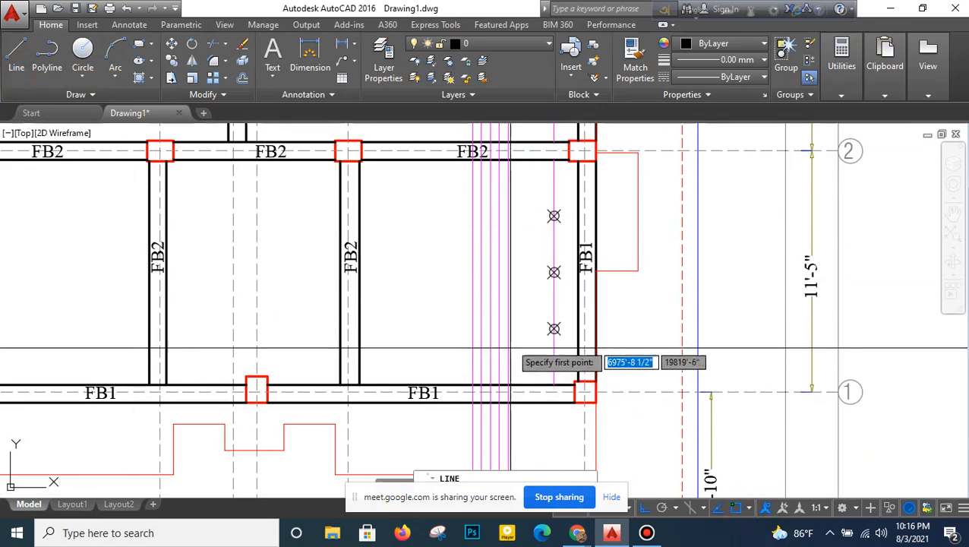
{"action": "scroll", "coordinate": [554, 328], "scroll_direction": "up", "scroll_amount": 4}
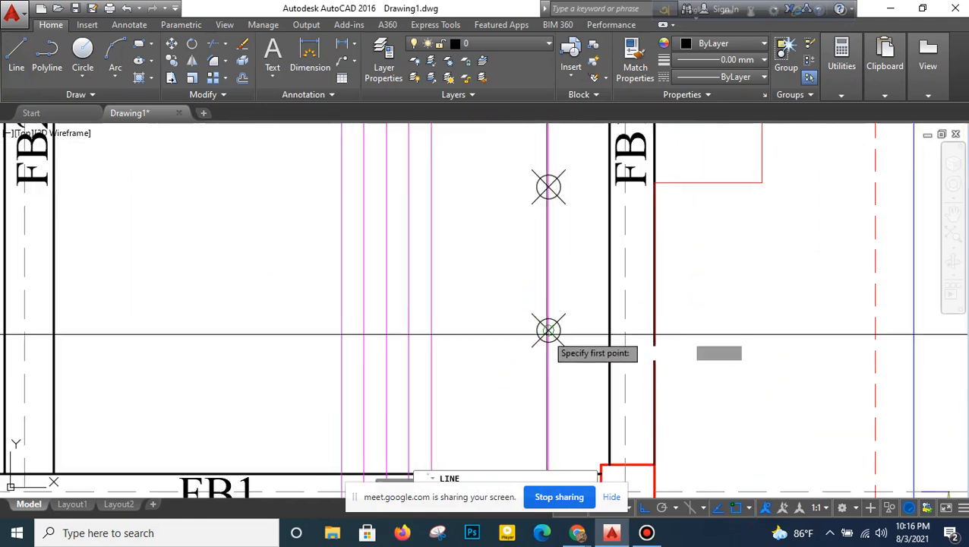
{"action": "key", "text": "F3"}
{"action": "key", "text": "Escape"}
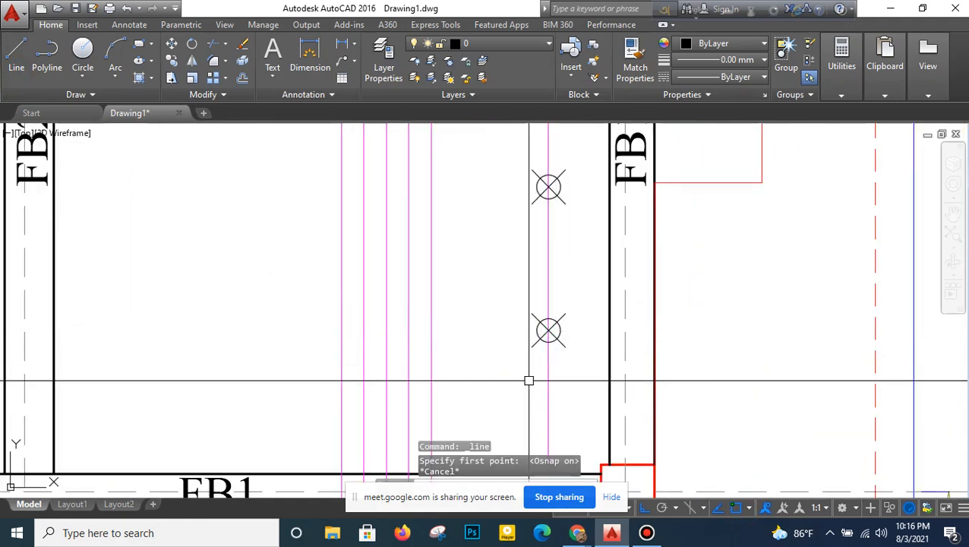
{"action": "left_click", "coordinate": [750, 509]}
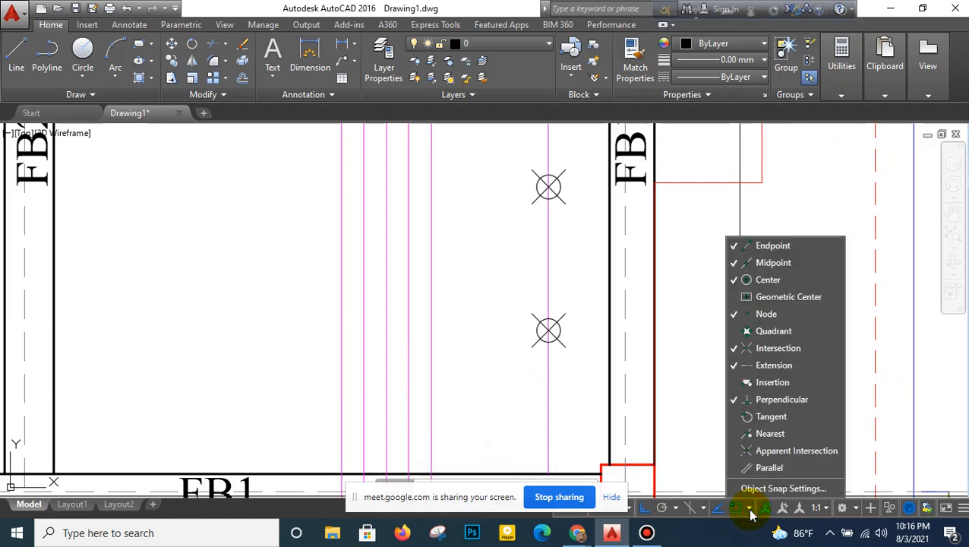
{"action": "left_click", "coordinate": [733, 433]}
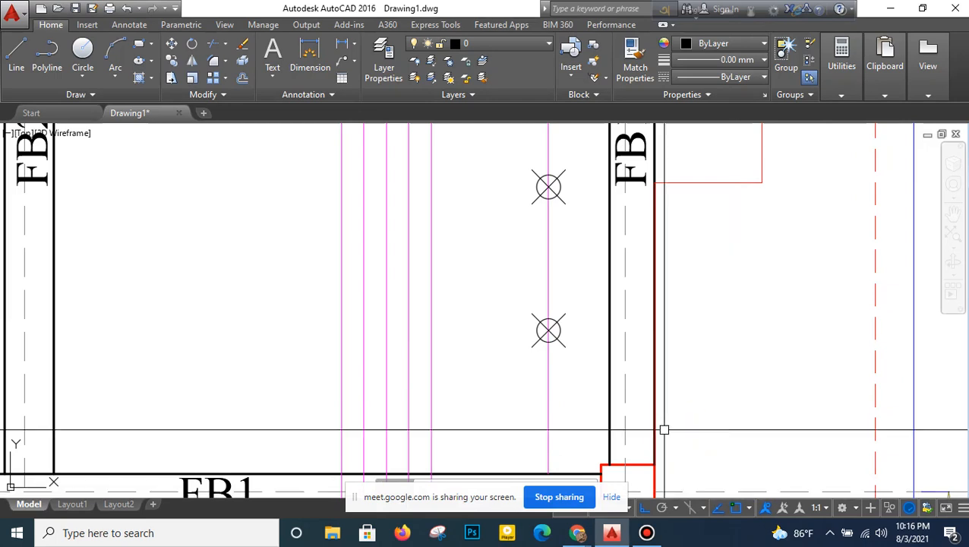
{"action": "left_click", "coordinate": [665, 426]}
{"action": "left_click", "coordinate": [691, 399]}
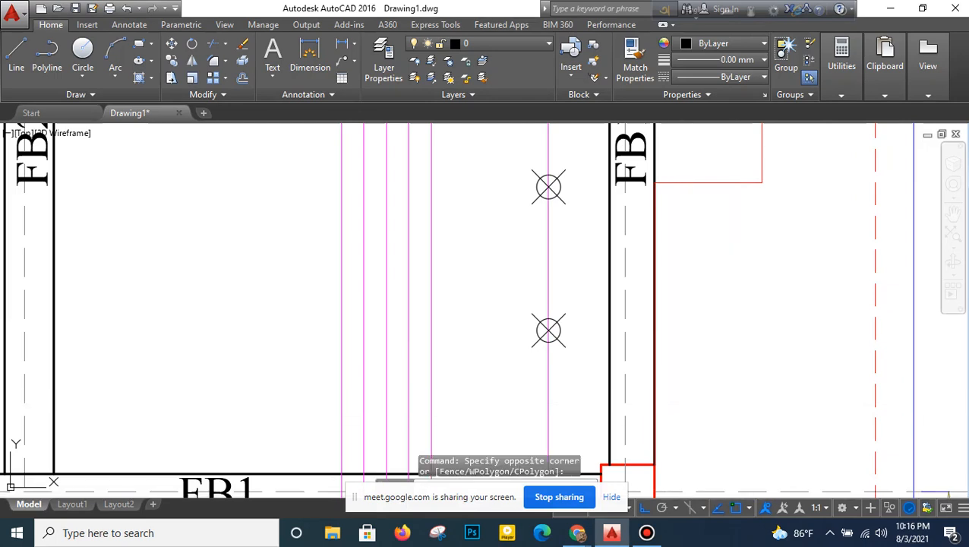
- Disable the Node object snap mode in the Drafting Settings
{"action": "type", "text": "ds"}
{"action": "key", "text": "Return"}
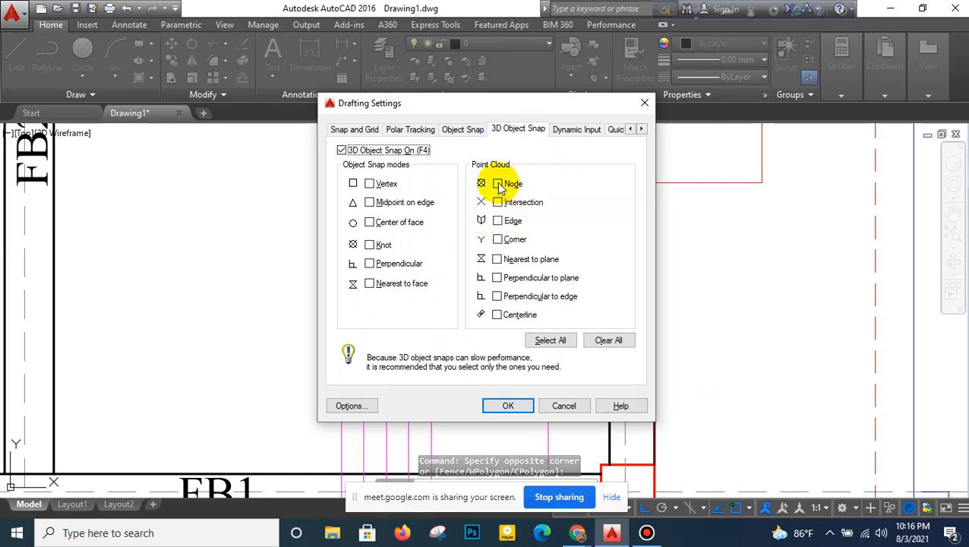
{"action": "left_click", "coordinate": [458, 134]}
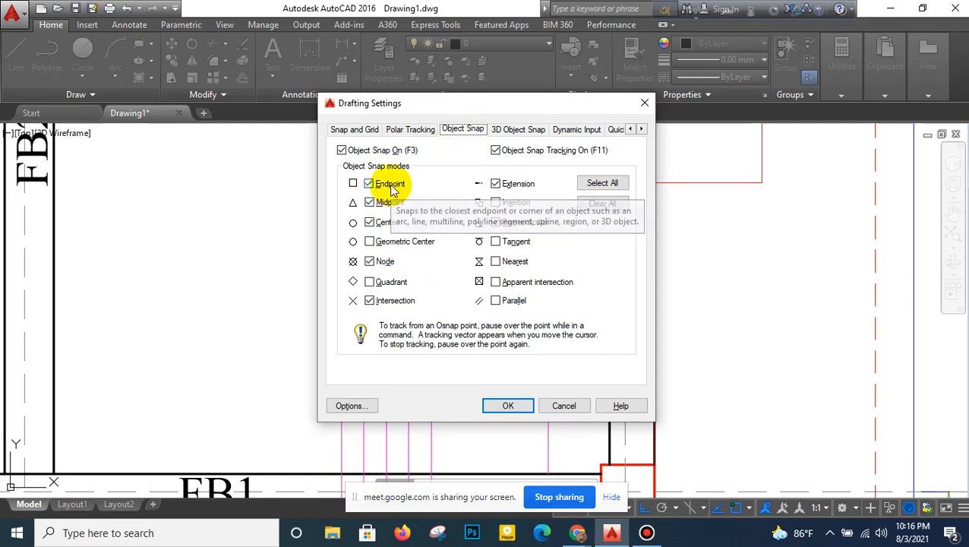
{"action": "left_click", "coordinate": [373, 263]}
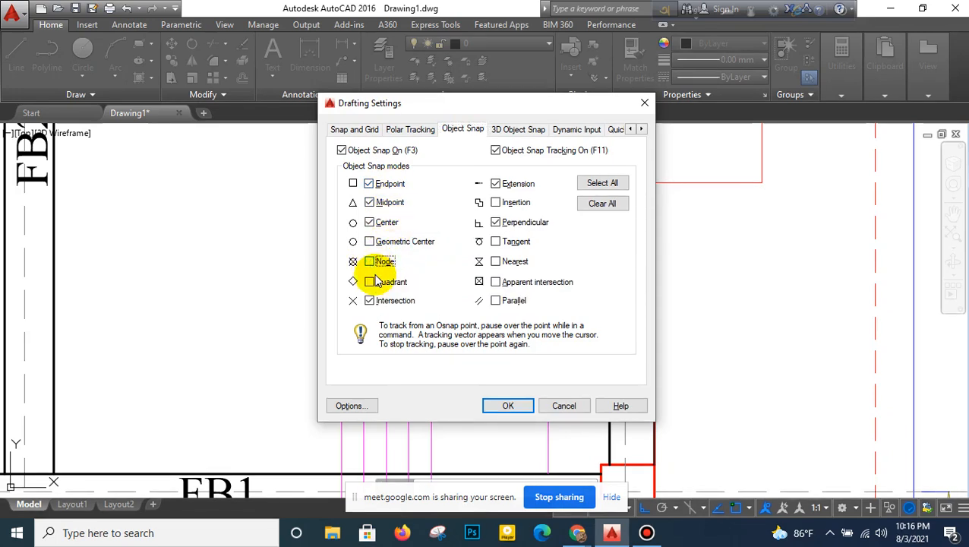
{"action": "left_click", "coordinate": [504, 402]}
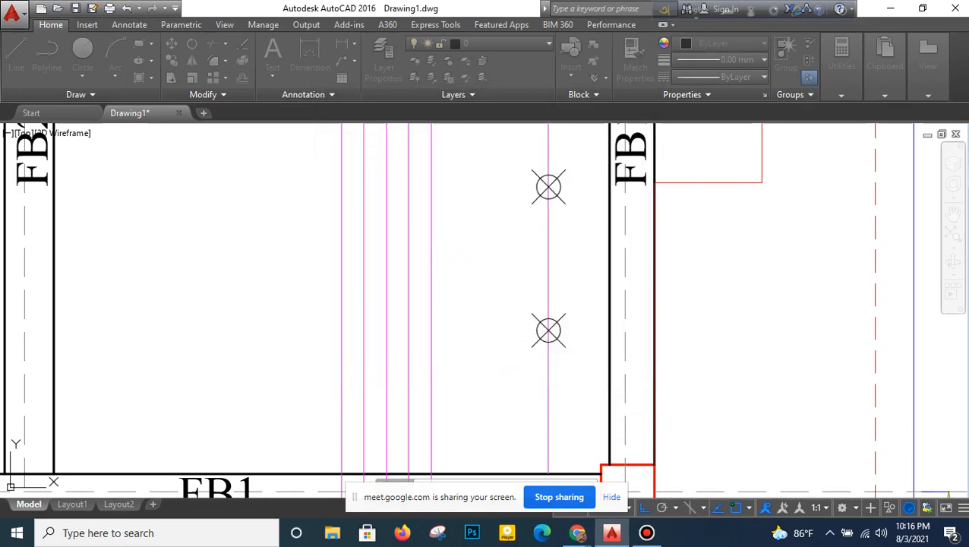
- Enable the Node object snap mode in the Drafting Settings
{"action": "left_click", "coordinate": [18, 58]}
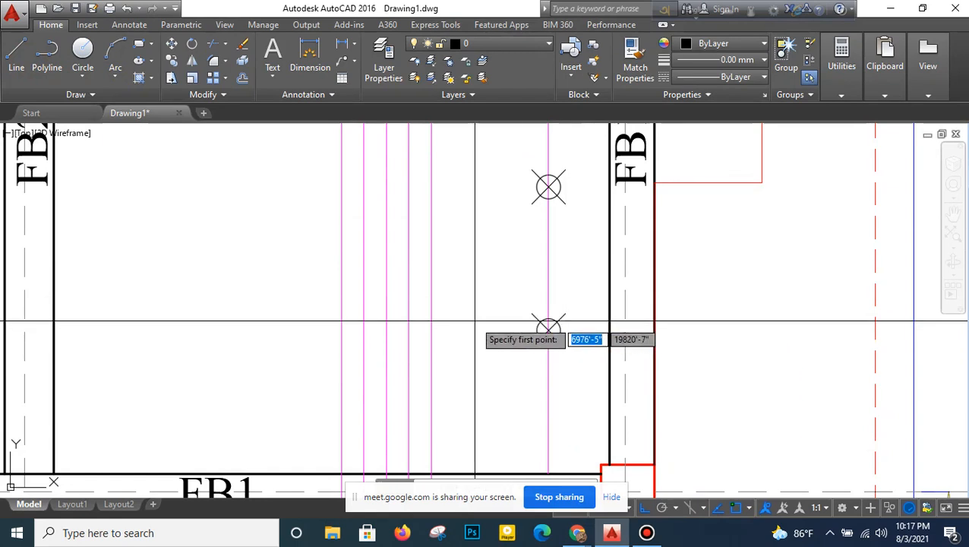
{"action": "key", "text": "Escape"}
{"action": "type", "text": "ds"}
{"action": "key", "text": "Return"}
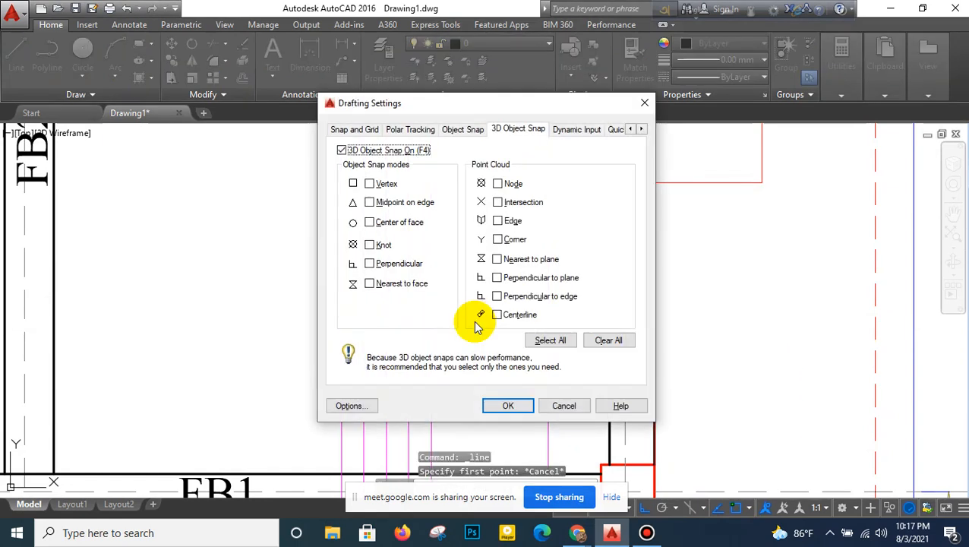
{"action": "left_click", "coordinate": [411, 130]}
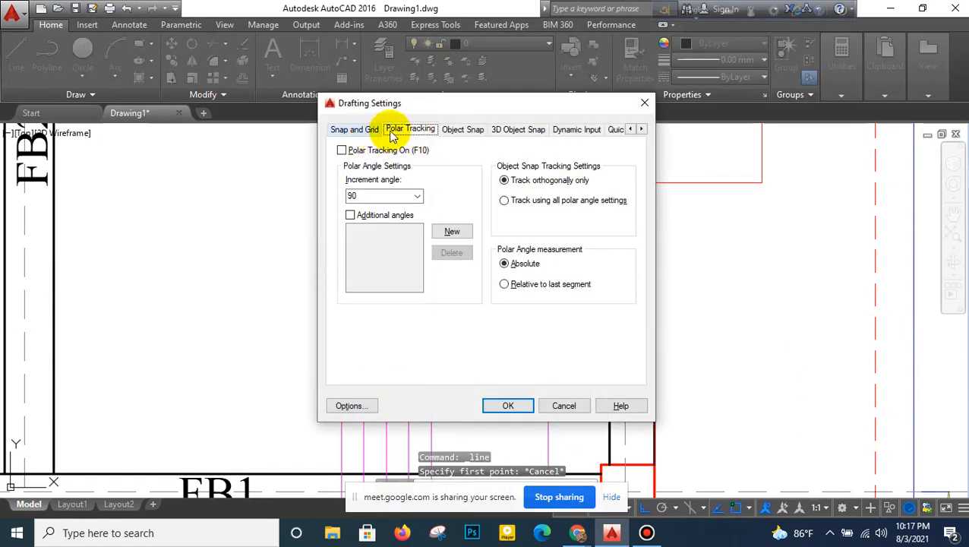
{"action": "left_click", "coordinate": [460, 130]}
{"action": "left_click", "coordinate": [379, 261]}
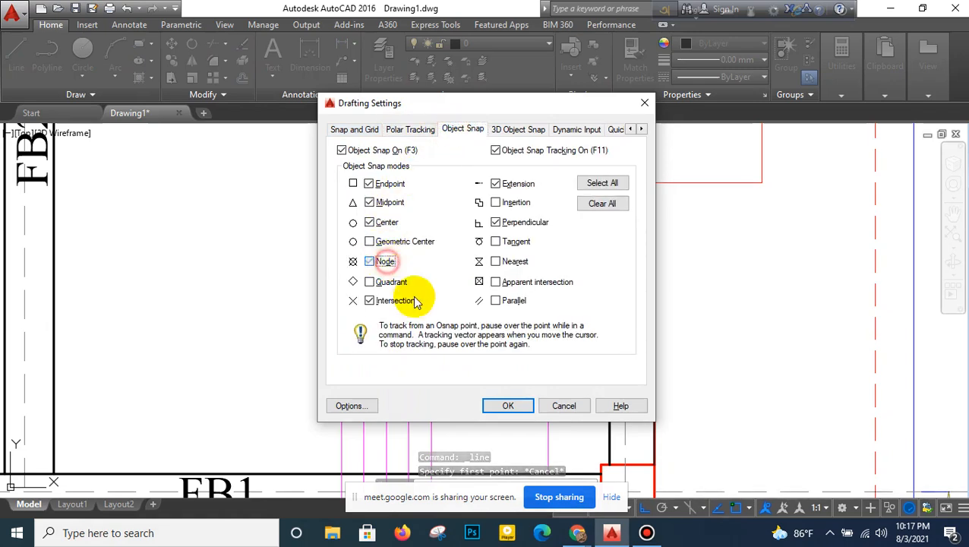
{"action": "left_click", "coordinate": [507, 406]}
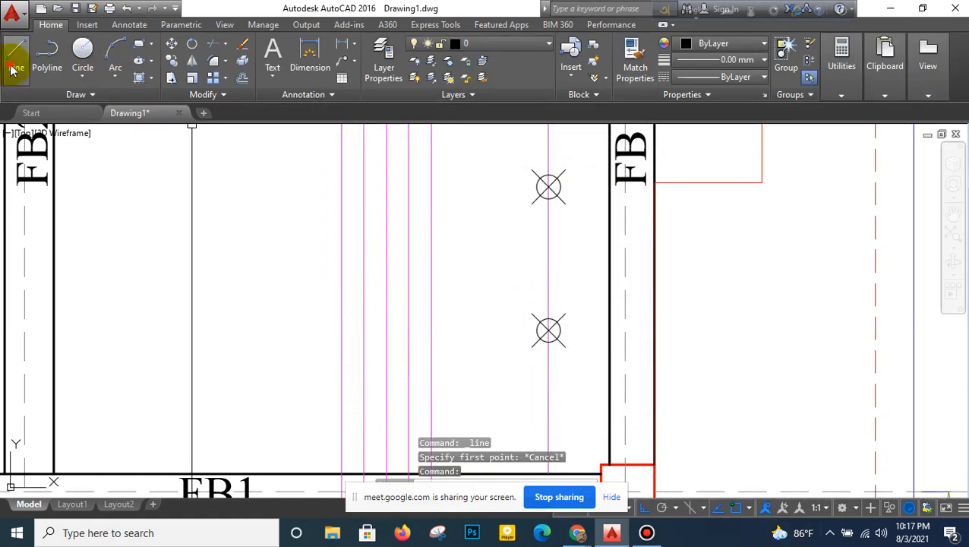
- Draw a horizontal guide line leftward from the lowest division point between grid lines 1 and 2
{"action": "left_click", "coordinate": [13, 70]}
{"action": "left_click", "coordinate": [548, 330]}
{"action": "right_click", "coordinate": [195, 320]}
{"action": "left_click", "coordinate": [204, 329]}
- Draw a horizontal guide line leftward from the uppermost division point between grid lines 1 and 2
{"action": "middle_click_drag", "start_coordinate": [374, 186], "coordinate": [395, 269]}
{"action": "scroll", "coordinate": [405, 286], "scroll_direction": "down", "scroll_amount": 2}
{"action": "middle_click_drag", "start_coordinate": [498, 265], "coordinate": [503, 317]}
{"action": "right_click", "coordinate": [481, 216]}
{"action": "left_click", "coordinate": [490, 219]}
{"action": "left_click", "coordinate": [513, 241]}
{"action": "right_click", "coordinate": [283, 251]}
{"action": "left_click", "coordinate": [291, 258]}
{"action": "scroll", "coordinate": [454, 324], "scroll_direction": "down", "scroll_amount": 2}
{"action": "middle_click_drag", "start_coordinate": [454, 325], "coordinate": [456, 331]}
{"action": "right_click", "coordinate": [478, 209]}
{"action": "left_click", "coordinate": [465, 195]}
{"action": "left_click", "coordinate": [472, 175]}
- Divide the rightmost magenta line between grid lines 2 and 4 into four equal segments
{"action": "mouse_move", "coordinate": [466, 202]}
{"action": "middle_mouse_down"}
{"action": "mouse_move", "coordinate": [454, 302]}
{"action": "mouse_move", "coordinate": [457, 294]}
{"action": "middle_mouse_up"}
{"action": "scroll", "coordinate": [456, 293], "scroll_direction": "down", "scroll_amount": 2}
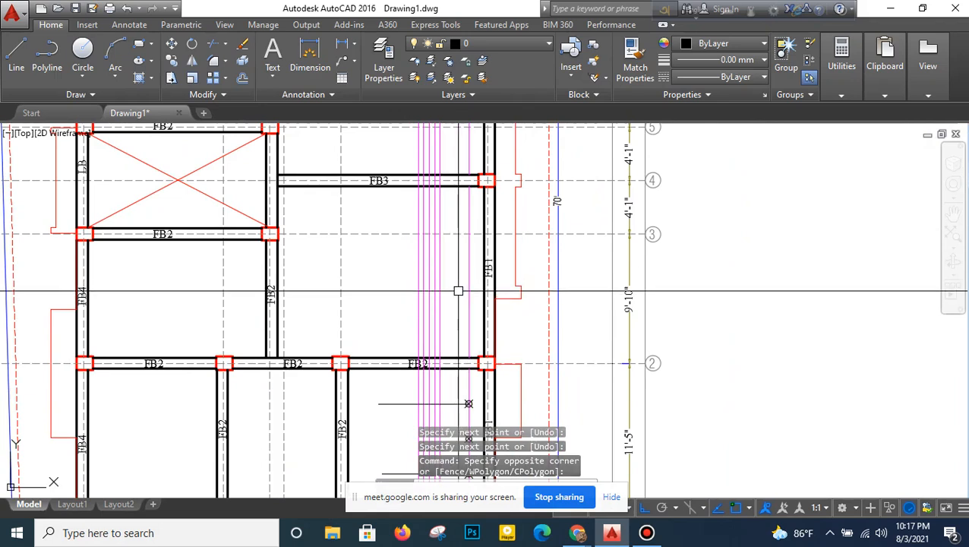
{"action": "type", "text": "div"}
{"action": "key", "text": "Return"}
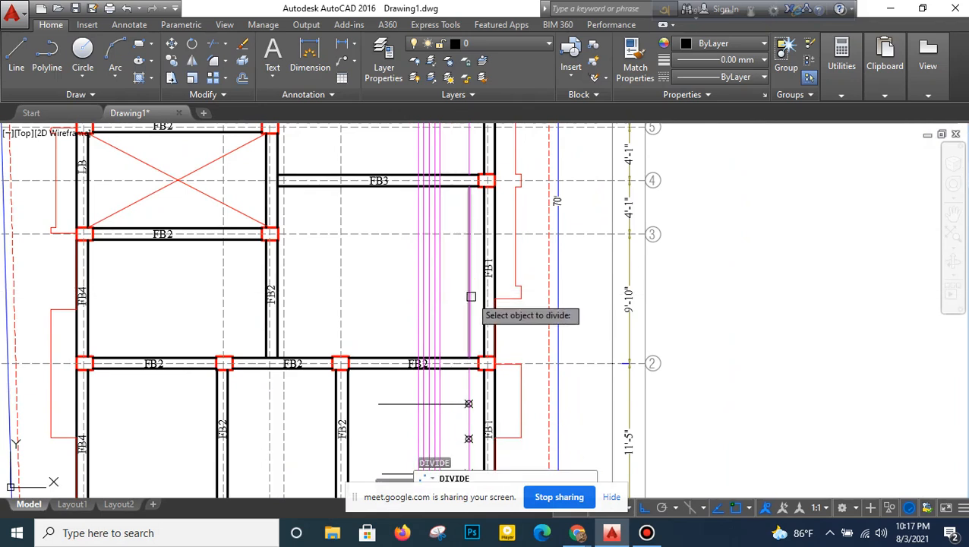
{"action": "left_click", "coordinate": [471, 297]}
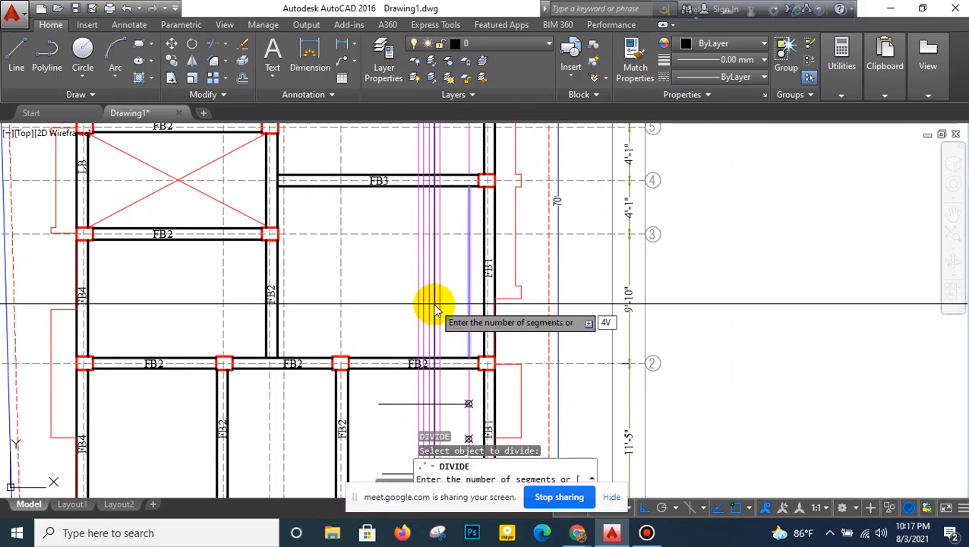
{"action": "type", "text": "4"}
{"action": "key", "text": "Return"}
- Divide the rightmost magenta line between grid lines 4 and 6 into four equal segments
{"action": "middle_click_drag", "start_coordinate": [447, 252], "coordinate": [442, 398]}
{"action": "key", "text": "Return"}
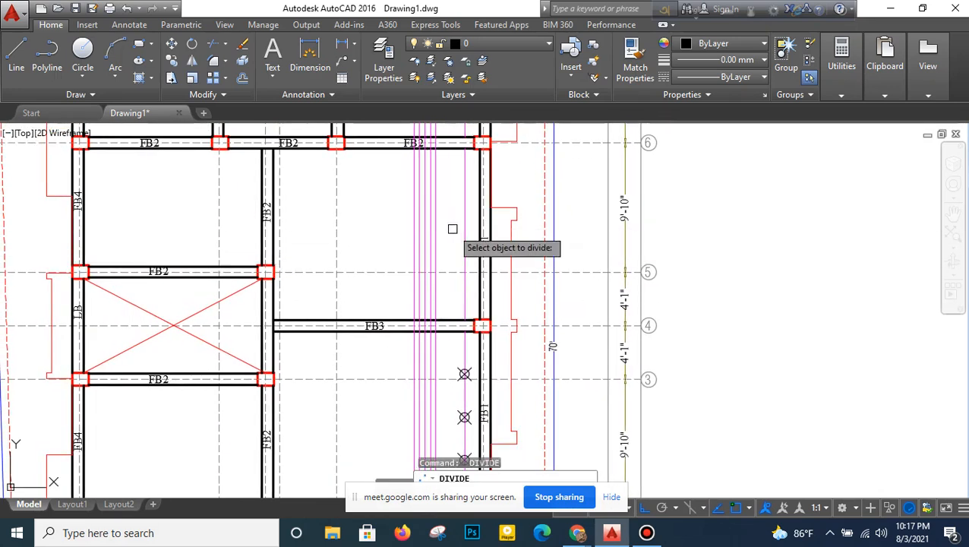
{"action": "left_click", "coordinate": [465, 243]}
{"action": "type", "text": "4"}
{"action": "key", "text": "Return"}
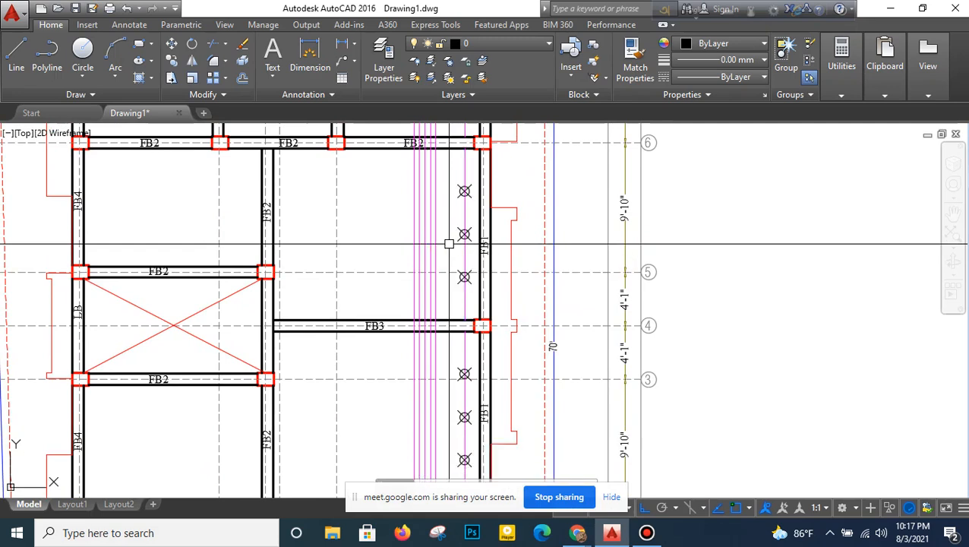
- Divide the rightmost magenta line between grid lines 6 and 7 into four equal segments
{"action": "middle_click_drag", "start_coordinate": [464, 208], "coordinate": [457, 365]}
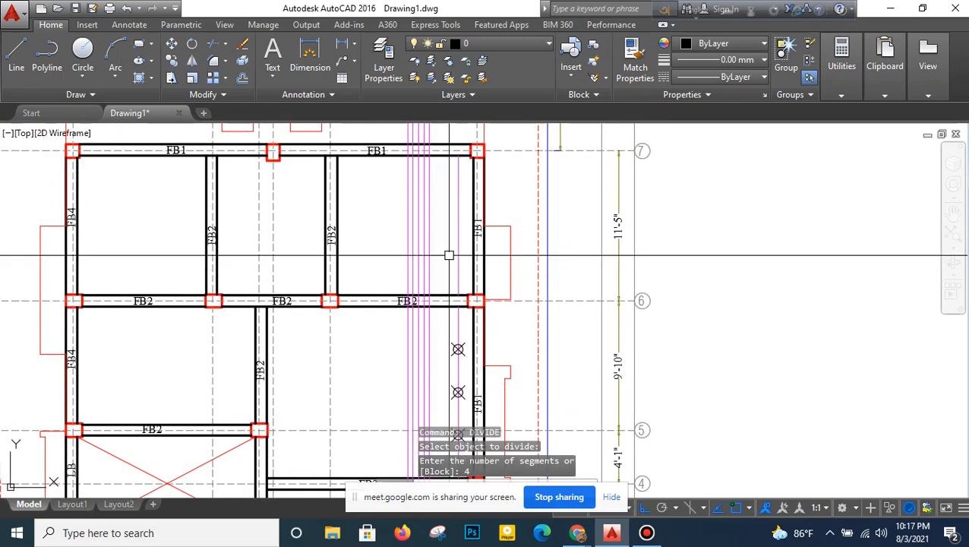
{"action": "key", "text": "Return"}
{"action": "left_click", "coordinate": [457, 254]}
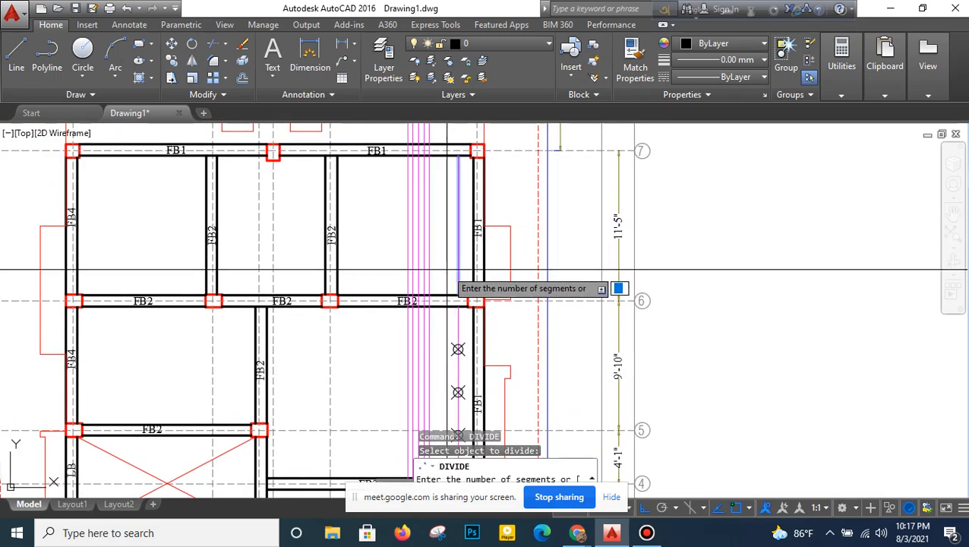
{"action": "key", "text": "Return"}
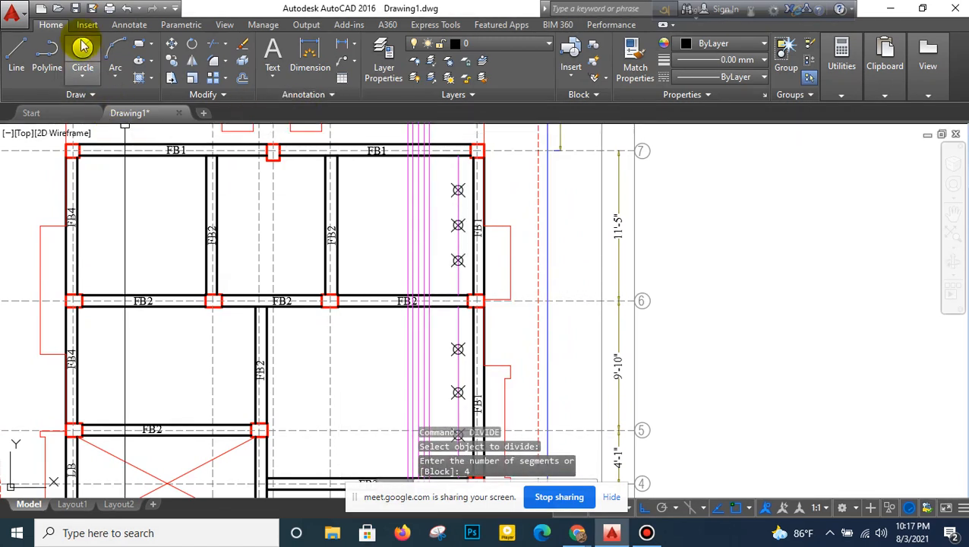
- Draw horizontal guide lines leftward from the uppermost and lowest division points between grid lines 6 and 7
{"action": "left_click", "coordinate": [16, 61]}
{"action": "left_click", "coordinate": [457, 190]}
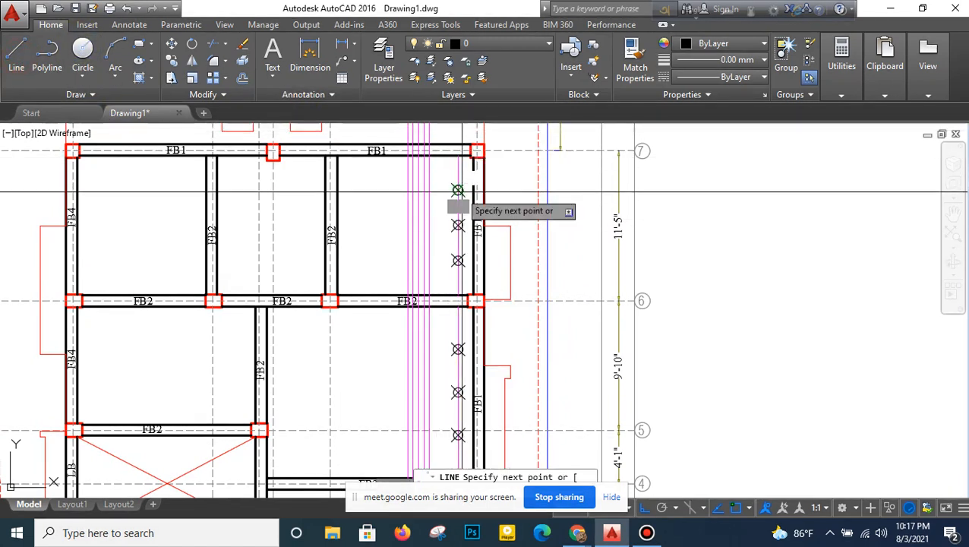
{"action": "left_click", "coordinate": [357, 191]}
{"action": "right_click", "coordinate": [359, 191]}
{"action": "left_click", "coordinate": [369, 209]}
{"action": "right_click", "coordinate": [369, 204]}
{"action": "left_click", "coordinate": [373, 209]}
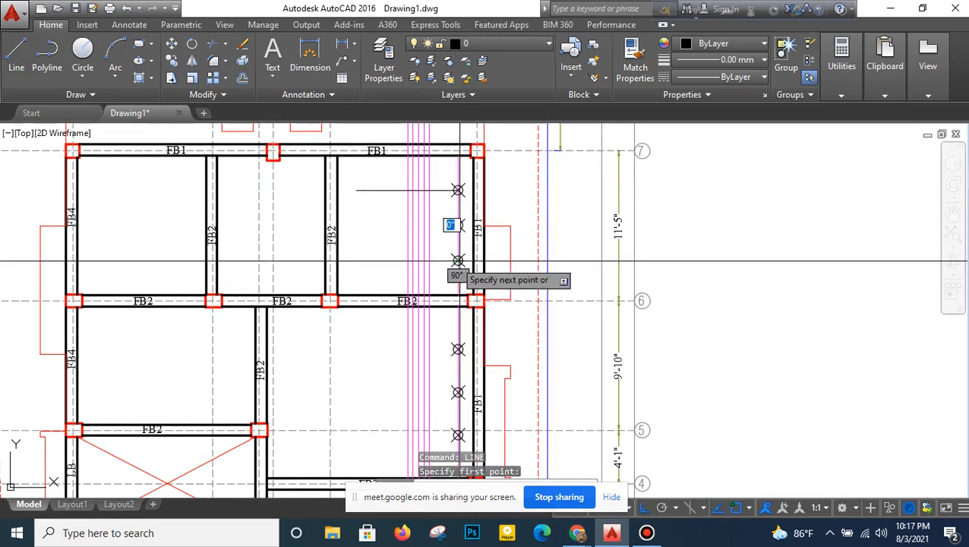
{"action": "left_click", "coordinate": [367, 268]}
{"action": "right_click", "coordinate": [367, 268]}
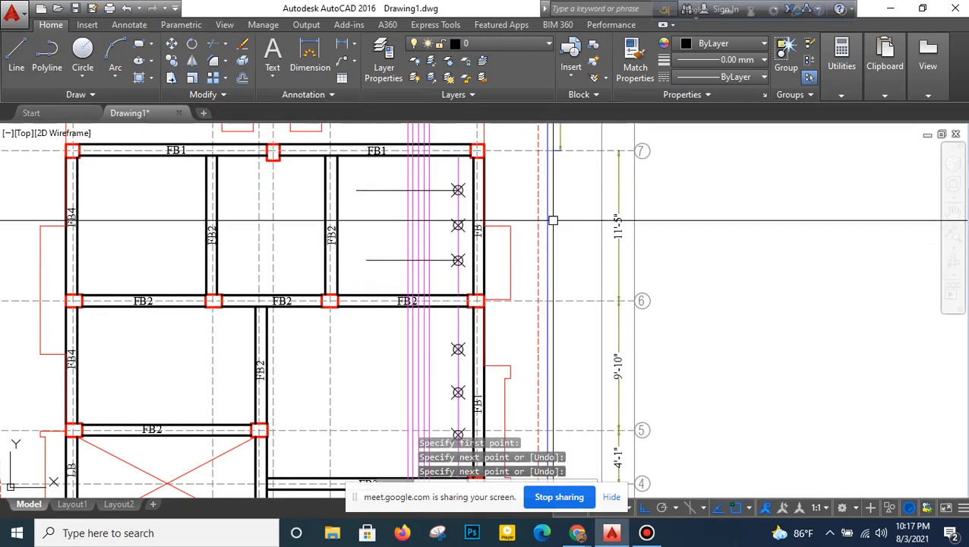
- Draw horizontal guide lines leftward from the uppermost and lowest division points between grid lines 4 and 6
{"action": "right_click", "coordinate": [553, 220]}
{"action": "left_click", "coordinate": [564, 234]}
{"action": "left_click", "coordinate": [364, 350]}
{"action": "right_click", "coordinate": [364, 351]}
{"action": "left_click", "coordinate": [401, 363]}
{"action": "middle_click_drag", "start_coordinate": [384, 387], "coordinate": [401, 224]}
{"action": "right_click", "coordinate": [401, 224]}
{"action": "left_click", "coordinate": [416, 227]}
{"action": "left_click", "coordinate": [475, 272]}
{"action": "left_click", "coordinate": [380, 289]}
{"action": "right_click", "coordinate": [378, 291]}
{"action": "left_click", "coordinate": [410, 301]}
- Draw horizontal guide lines leftward from the uppermost and lowest division points between grid lines 2 and 4
{"action": "middle_click_drag", "start_coordinate": [412, 319], "coordinate": [417, 199]}
{"action": "right_click", "coordinate": [416, 199]}
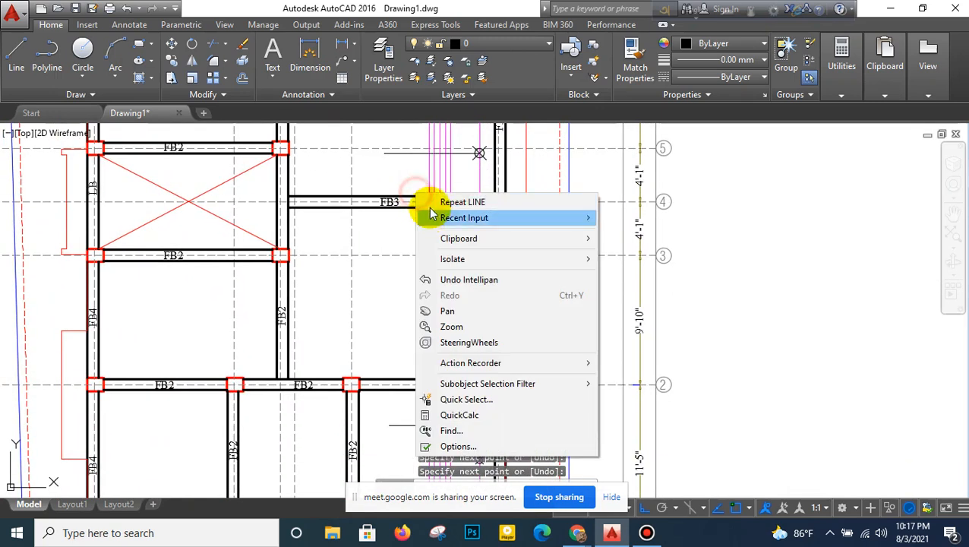
{"action": "left_click", "coordinate": [437, 198]}
{"action": "left_click", "coordinate": [479, 250]}
{"action": "left_click", "coordinate": [381, 243]}
{"action": "right_click", "coordinate": [382, 245]}
{"action": "left_click", "coordinate": [394, 259]}
{"action": "right_click", "coordinate": [405, 260]}
{"action": "left_click", "coordinate": [408, 268]}
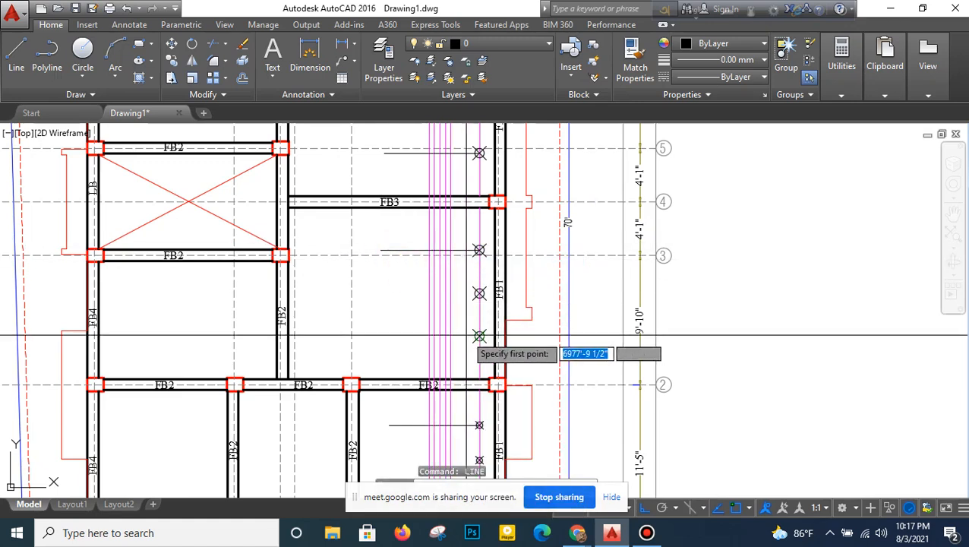
{"action": "left_click", "coordinate": [385, 339]}
{"action": "right_click", "coordinate": [390, 340]}
{"action": "left_click", "coordinate": [399, 350]}
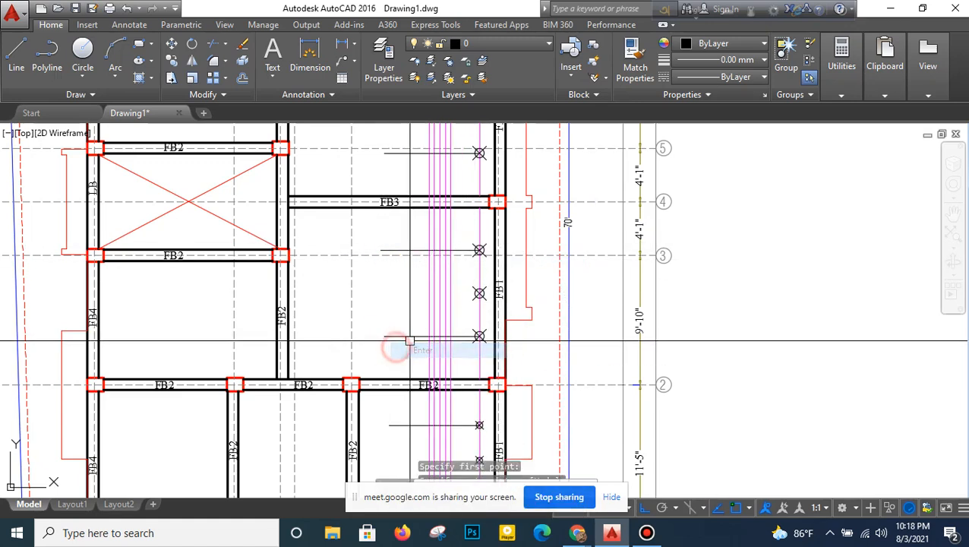
- Offset both guide lines between grid lines 1 and 2 by 5 inches toward the middle of the bay
{"action": "middle_click_drag", "start_coordinate": [426, 365], "coordinate": [421, 294]}
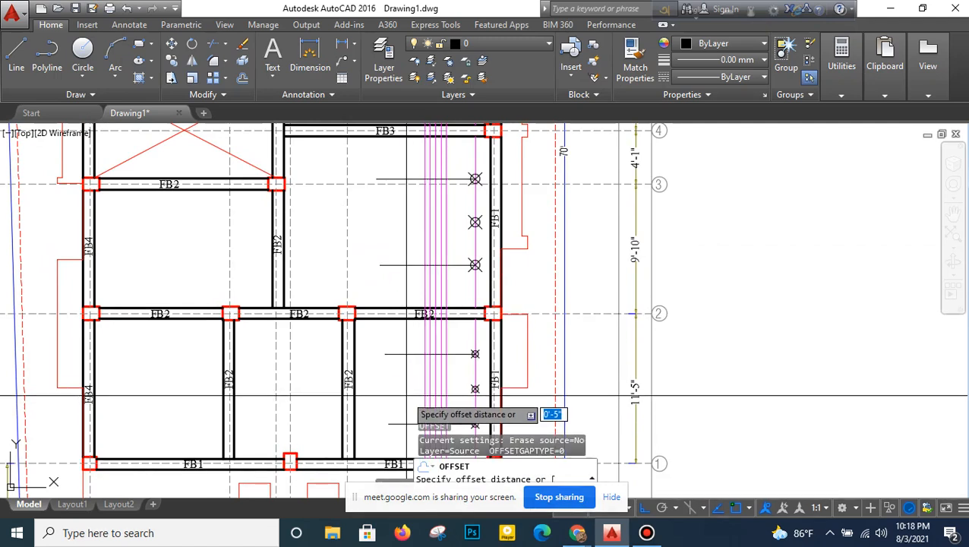
{"action": "middle_click_drag", "start_coordinate": [412, 386], "coordinate": [404, 306]}
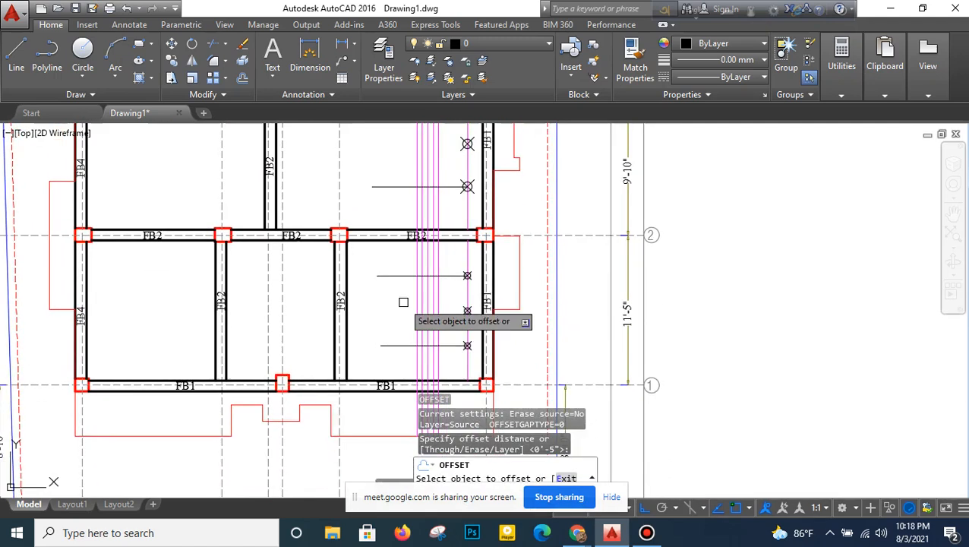
{"action": "scroll", "coordinate": [403, 325], "scroll_direction": "up", "scroll_amount": 2}
{"action": "left_click", "coordinate": [398, 355]}
{"action": "left_click", "coordinate": [404, 302]}
{"action": "left_click", "coordinate": [406, 242]}
{"action": "left_click", "coordinate": [403, 310]}
- Offset both guide lines between grid lines 2 and 4 by 5 inches toward the middle of the bay
{"action": "middle_click_drag", "start_coordinate": [413, 238], "coordinate": [426, 371]}
{"action": "left_click", "coordinate": [419, 341]}
{"action": "left_click", "coordinate": [418, 308]}
{"action": "left_click", "coordinate": [426, 202]}
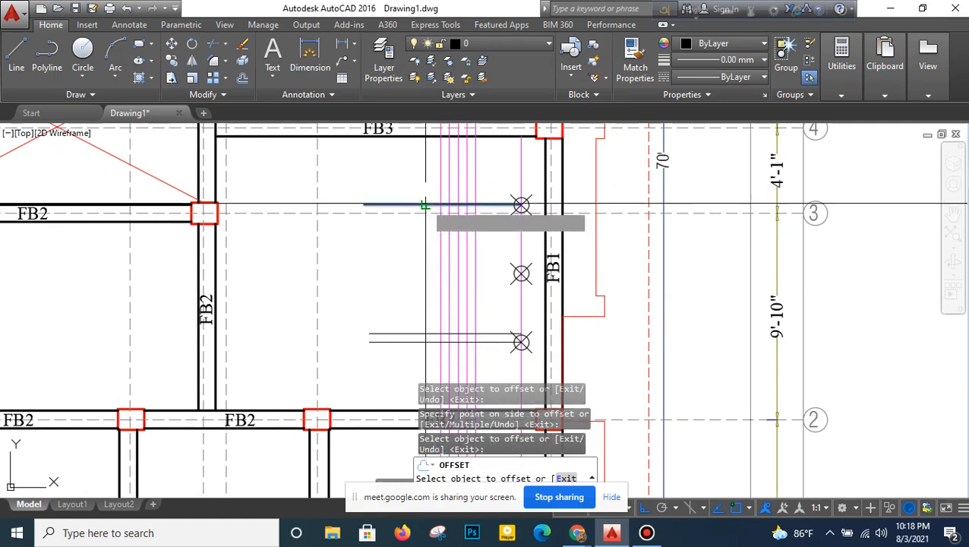
{"action": "left_click", "coordinate": [418, 263]}
- Offset both guide lines between grid lines 4 and 6 by 5 inches toward the middle of the bay
{"action": "middle_click_drag", "start_coordinate": [424, 208], "coordinate": [434, 306]}
{"action": "left_click", "coordinate": [429, 232]}
{"action": "left_click", "coordinate": [429, 176]}
{"action": "middle_click_drag", "start_coordinate": [430, 176], "coordinate": [427, 300]}
{"action": "left_click", "coordinate": [427, 241]}
{"action": "left_click", "coordinate": [421, 305]}
- Offset both guide lines between grid lines 6 and 7 by 5 inches toward the middle of the bay
{"action": "middle_click_drag", "start_coordinate": [419, 163], "coordinate": [424, 326]}
{"action": "left_click", "coordinate": [429, 302]}
{"action": "left_click", "coordinate": [413, 281]}
{"action": "middle_click_drag", "start_coordinate": [411, 225], "coordinate": [413, 264]}
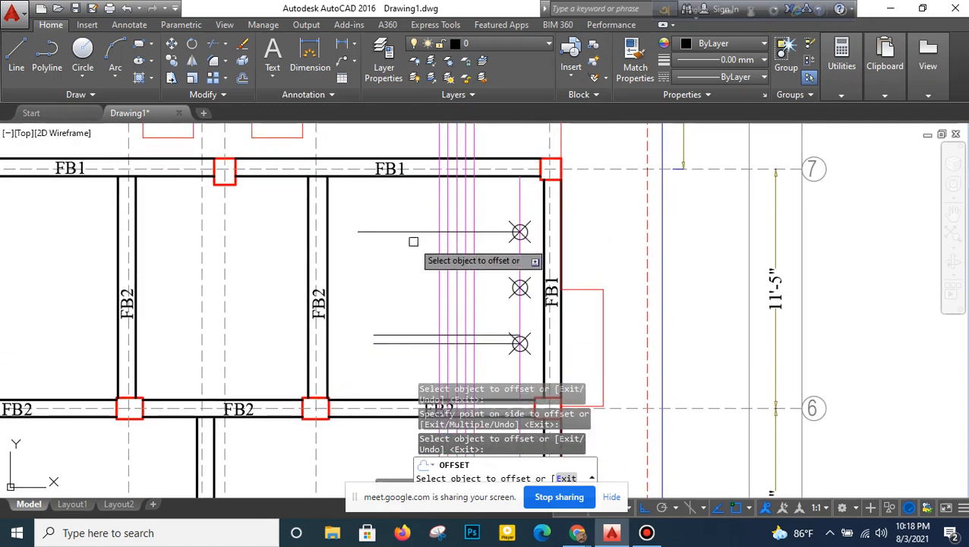
{"action": "left_click", "coordinate": [415, 231]}
{"action": "left_click", "coordinate": [409, 304]}
{"action": "key", "text": "Escape"}
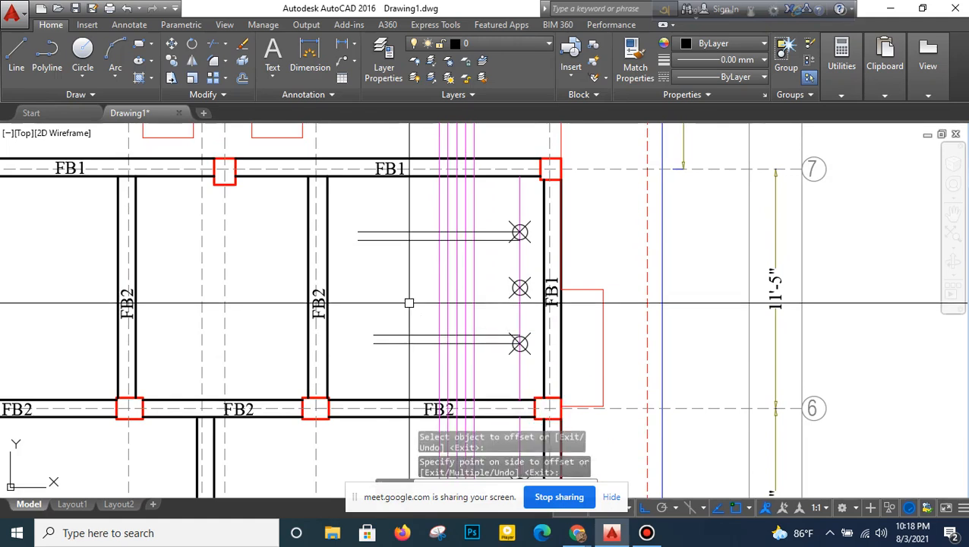
- Turn off ortho mode and hide the screen-sharing notification bar
{"action": "scroll", "coordinate": [410, 303], "scroll_direction": "down", "scroll_amount": 5}
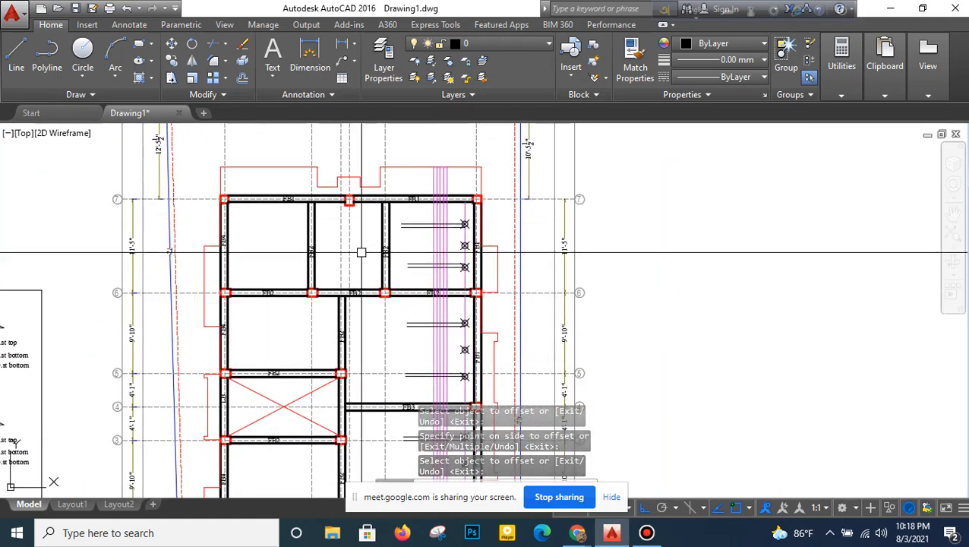
{"action": "type", "text": "pl"}
{"action": "key", "text": "Return"}
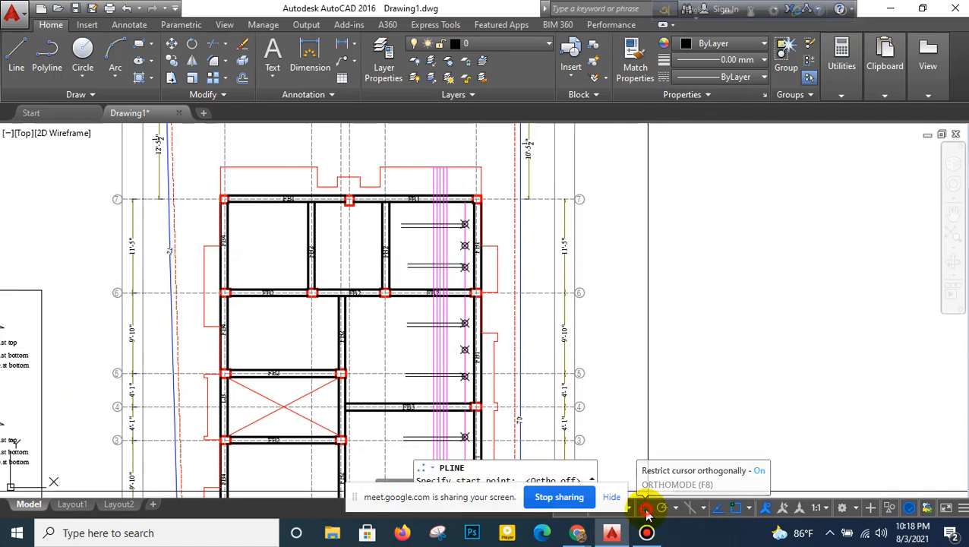
{"action": "left_click", "coordinate": [613, 499]}
{"action": "middle_click_drag", "start_coordinate": [612, 393], "coordinate": [634, 283]}
{"action": "middle_click_drag", "start_coordinate": [539, 313], "coordinate": [544, 178]}
{"action": "scroll", "coordinate": [481, 393], "scroll_direction": "up", "scroll_amount": 5}
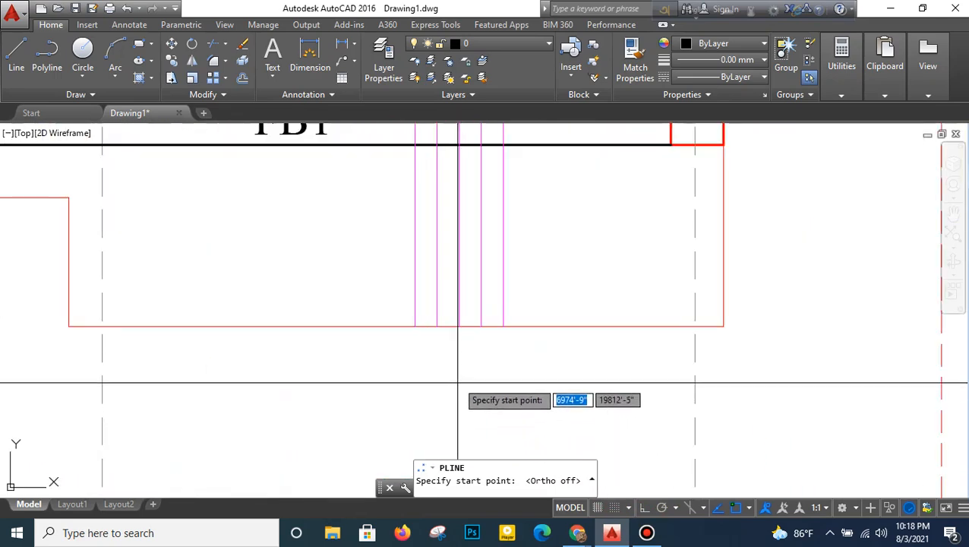
{"action": "key", "text": "Escape"}
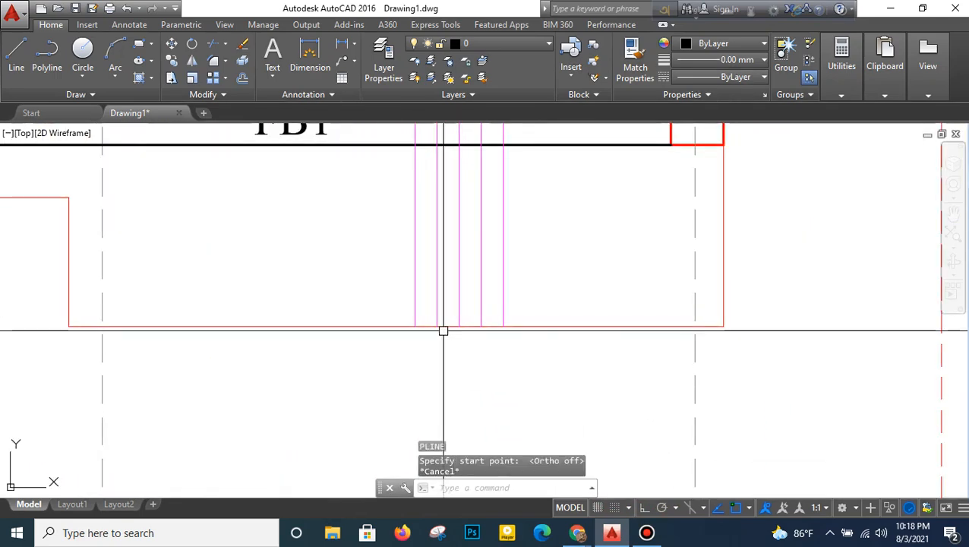
{"action": "left_click", "coordinate": [520, 268]}
{"action": "left_click", "coordinate": [439, 281]}
{"action": "left_click", "coordinate": [441, 271]}
{"action": "left_click", "coordinate": [392, 285]}
{"action": "key", "text": "Escape"}
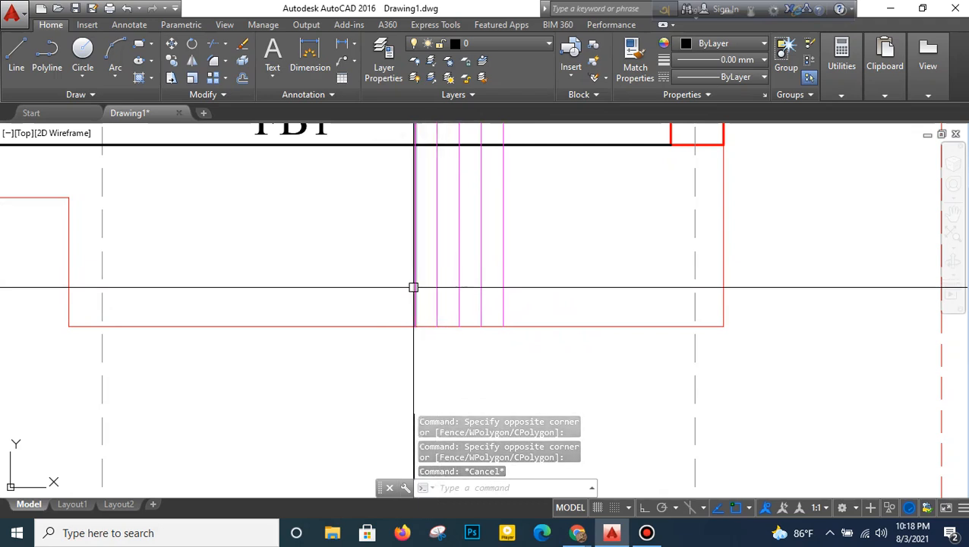
- Start a polyline at the slab's lower edge on the middle magenta line and crank it 45° across the lower guide lines between grid lines 1 and 2
{"action": "type", "text": "pl"}
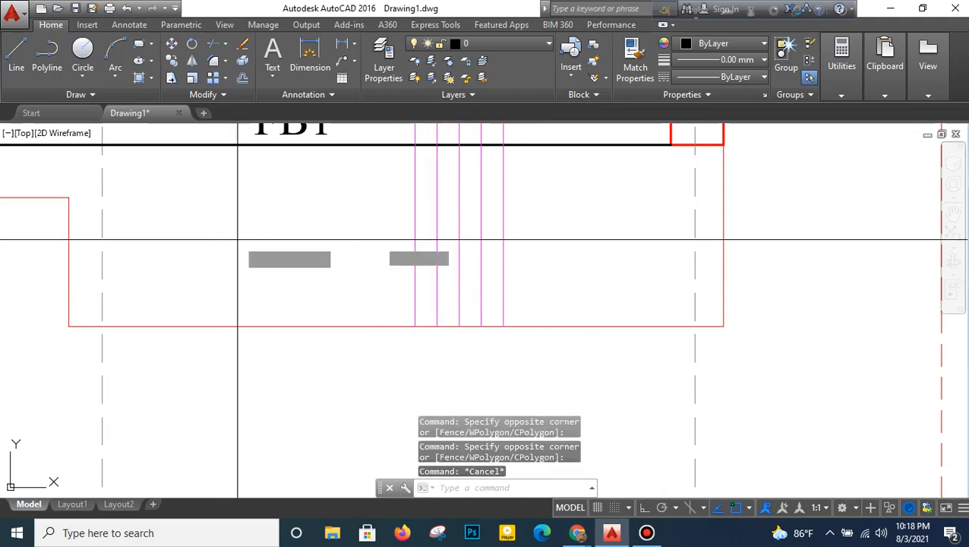
{"action": "key", "text": "Return"}
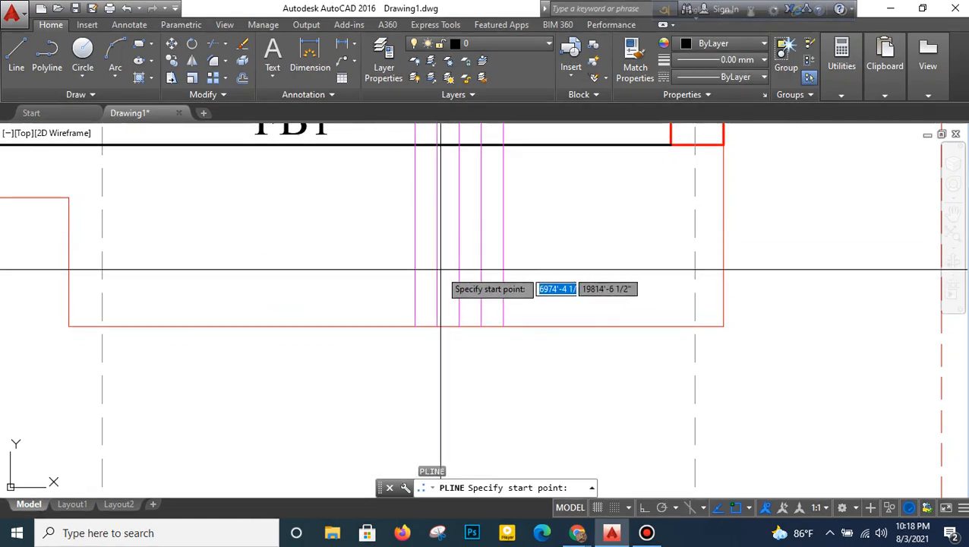
{"action": "left_click", "coordinate": [459, 327]}
{"action": "scroll", "coordinate": [467, 320], "scroll_direction": "down", "scroll_amount": 5}
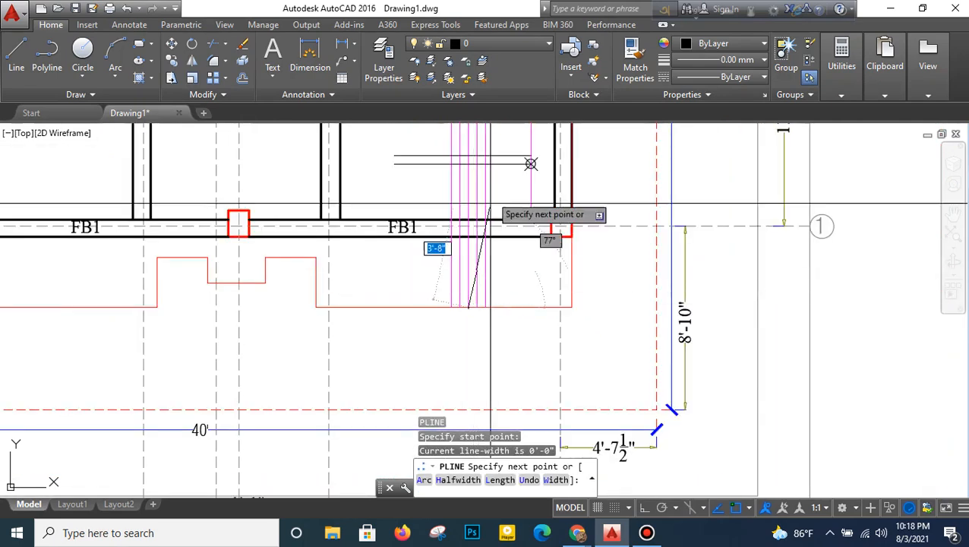
{"action": "scroll", "coordinate": [453, 360], "scroll_direction": "up", "scroll_amount": 4}
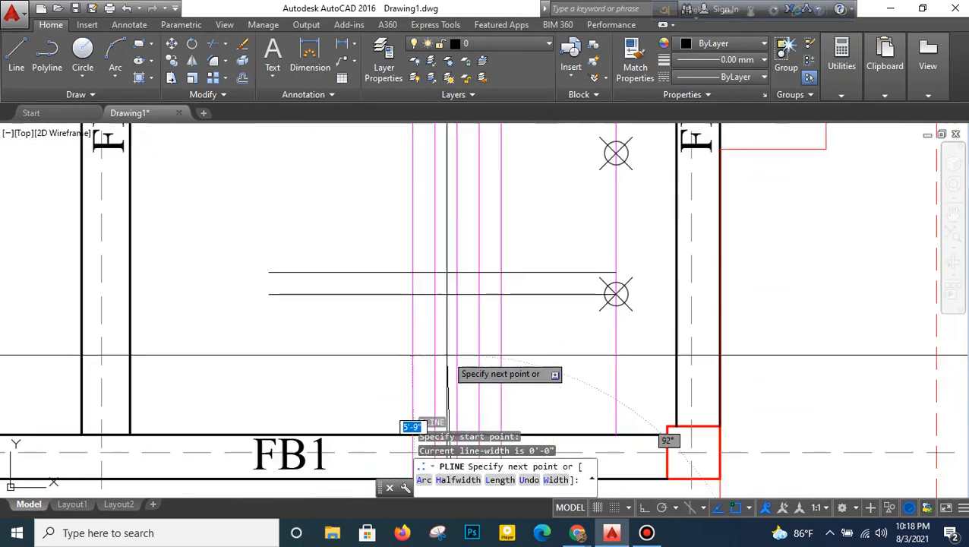
{"action": "left_click", "coordinate": [456, 293]}
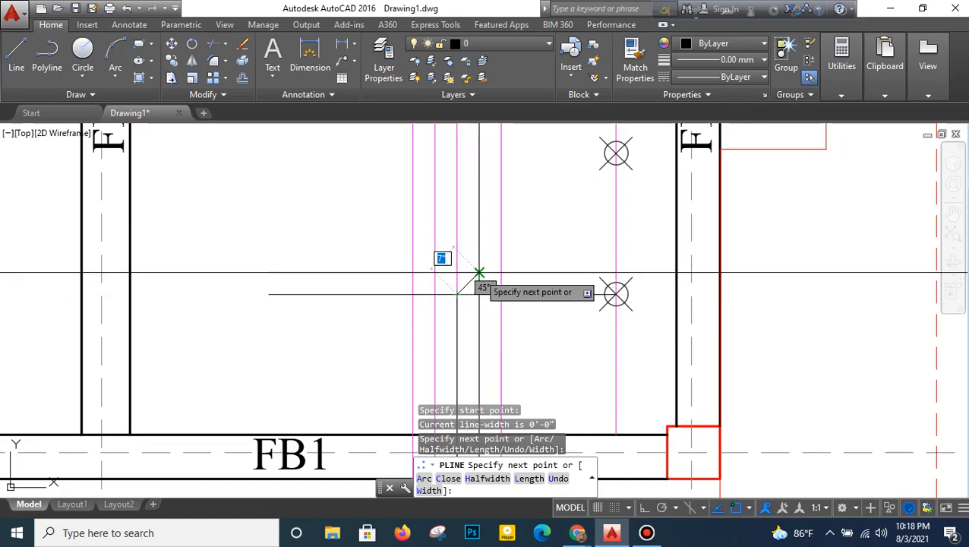
{"action": "left_click", "coordinate": [479, 272]}
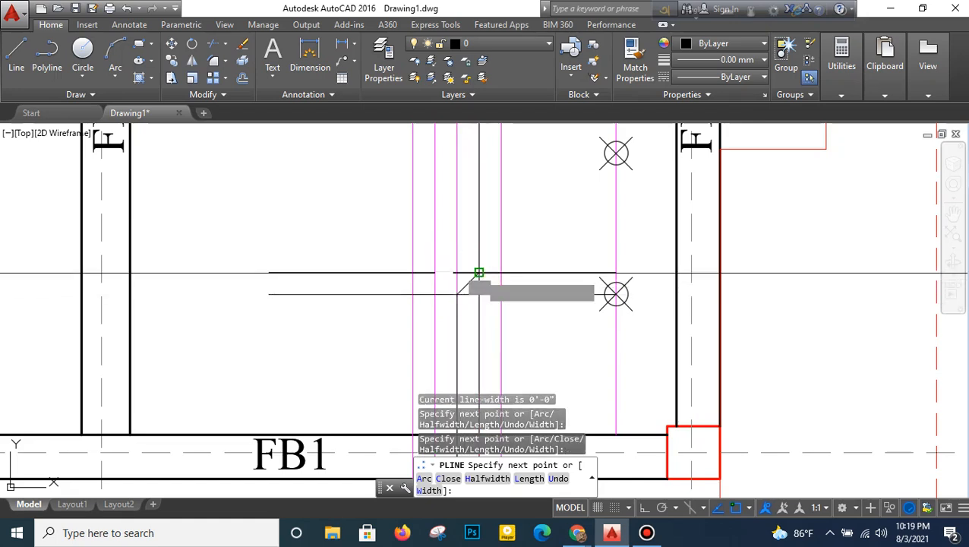
- Continue the polyline up to the upper guide lines between grid lines 1 and 2 and crank it back onto the middle magenta line
{"action": "middle_click_drag", "start_coordinate": [490, 184], "coordinate": [478, 342]}
{"action": "scroll", "coordinate": [478, 341], "scroll_direction": "down", "scroll_amount": 2}
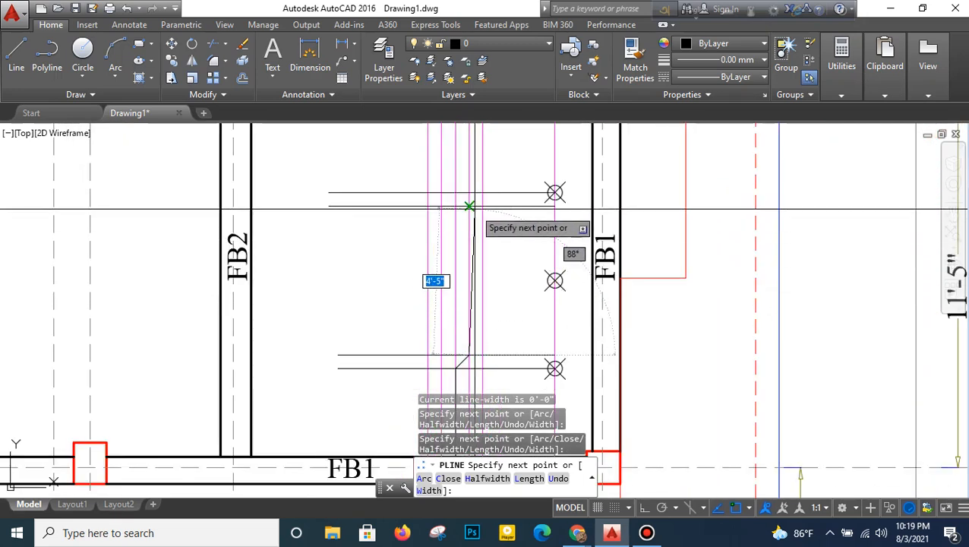
{"action": "left_click", "coordinate": [468, 206]}
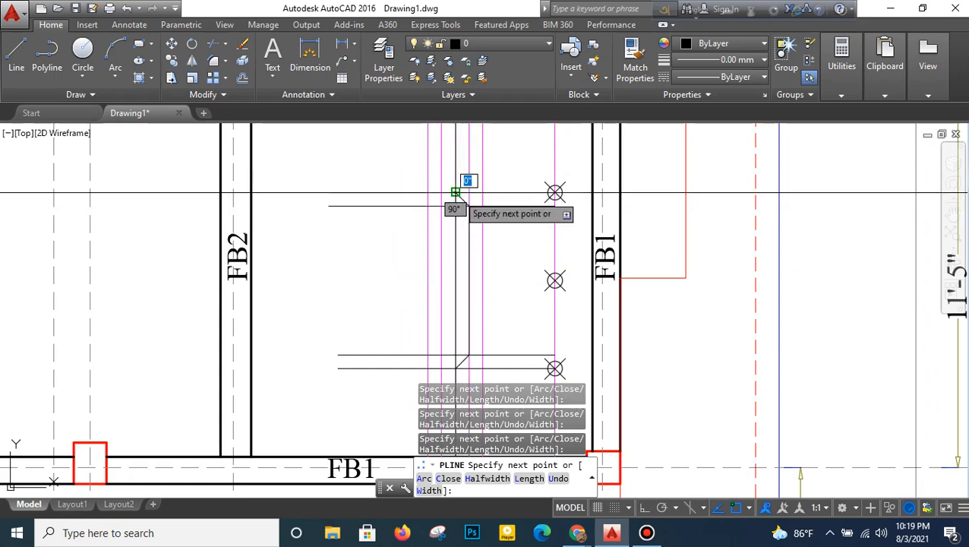
{"action": "middle_click_drag", "start_coordinate": [496, 156], "coordinate": [462, 324]}
{"action": "middle_click_drag", "start_coordinate": [450, 166], "coordinate": [448, 183]}
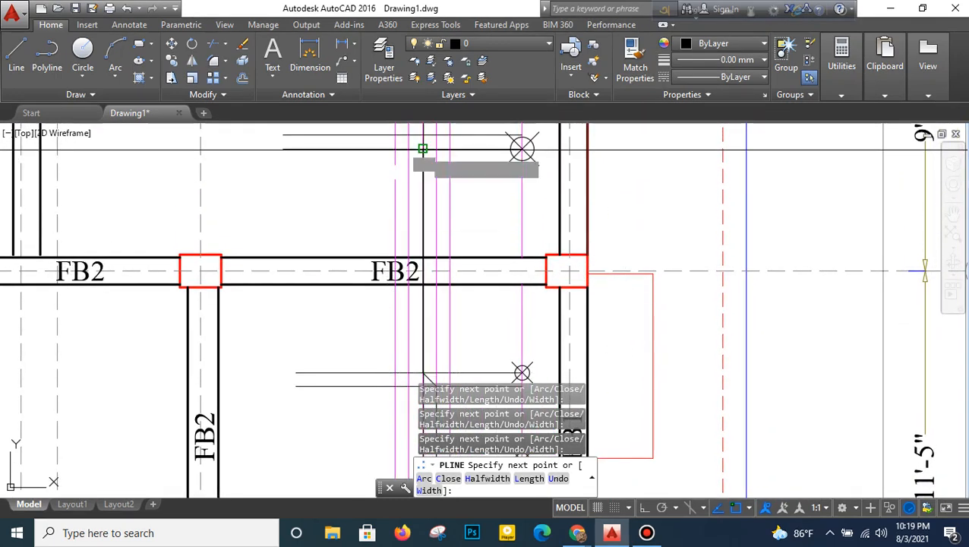
- Continue the polyline through the bay between grid lines 2 and 4, cranking it out and back at both pairs of guide lines
{"action": "middle_click_drag", "start_coordinate": [426, 148], "coordinate": [439, 242]}
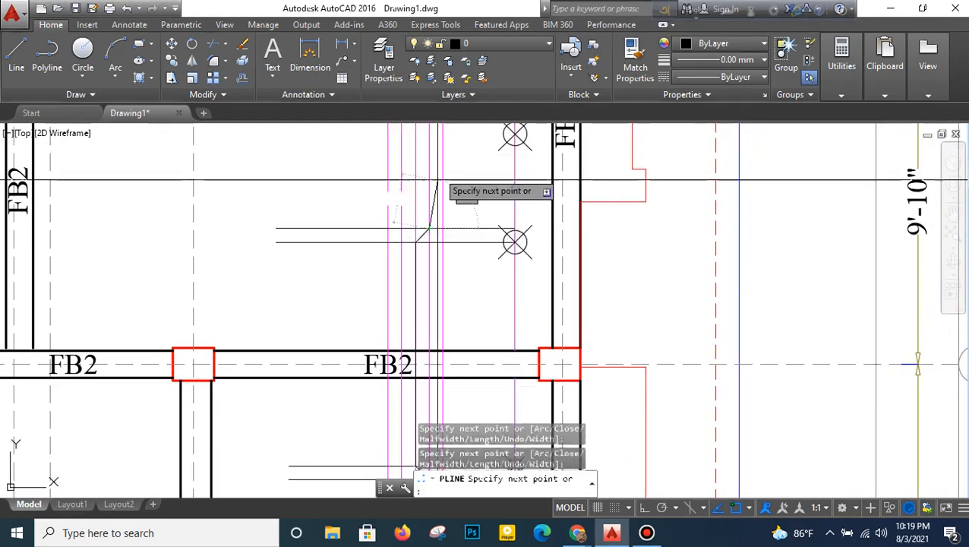
{"action": "middle_click_drag", "start_coordinate": [427, 178], "coordinate": [423, 307]}
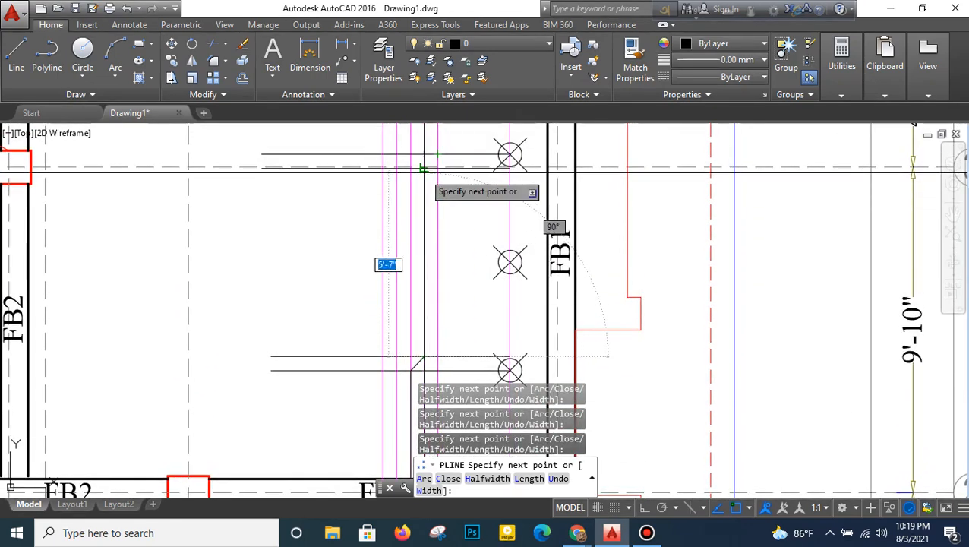
{"action": "scroll", "coordinate": [423, 158], "scroll_direction": "up", "scroll_amount": 3}
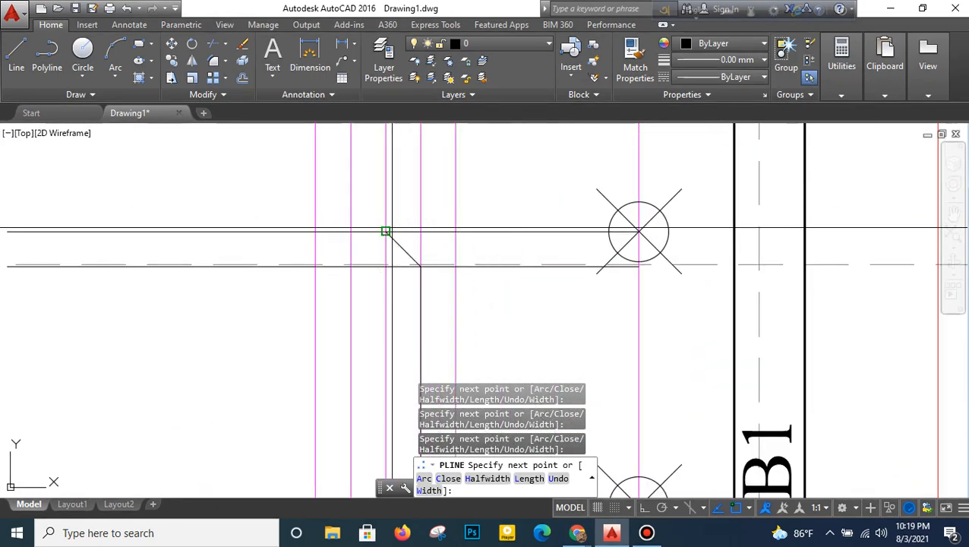
{"action": "scroll", "coordinate": [386, 231], "scroll_direction": "down", "scroll_amount": 4}
- Continue the polyline through the bay between grid lines 4 and 6, cranking it out and back at both pairs of guide lines
{"action": "middle_click_drag", "start_coordinate": [393, 193], "coordinate": [388, 258]}
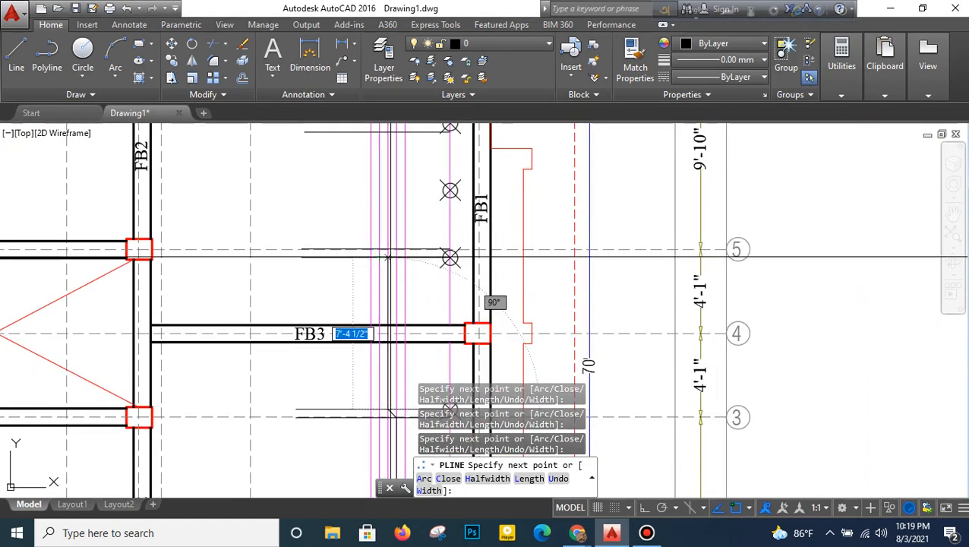
{"action": "scroll", "coordinate": [389, 257], "scroll_direction": "up", "scroll_amount": 5}
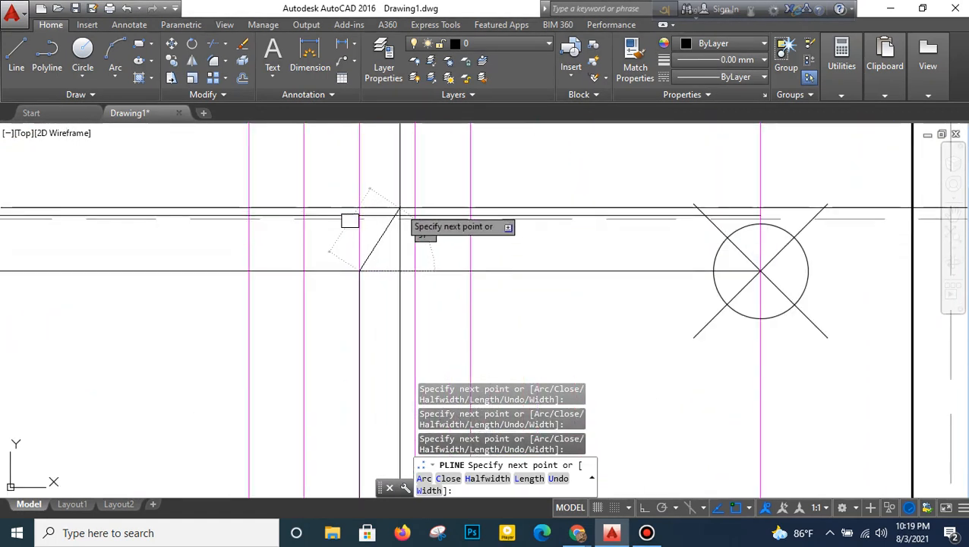
{"action": "scroll", "coordinate": [415, 217], "scroll_direction": "down", "scroll_amount": 4}
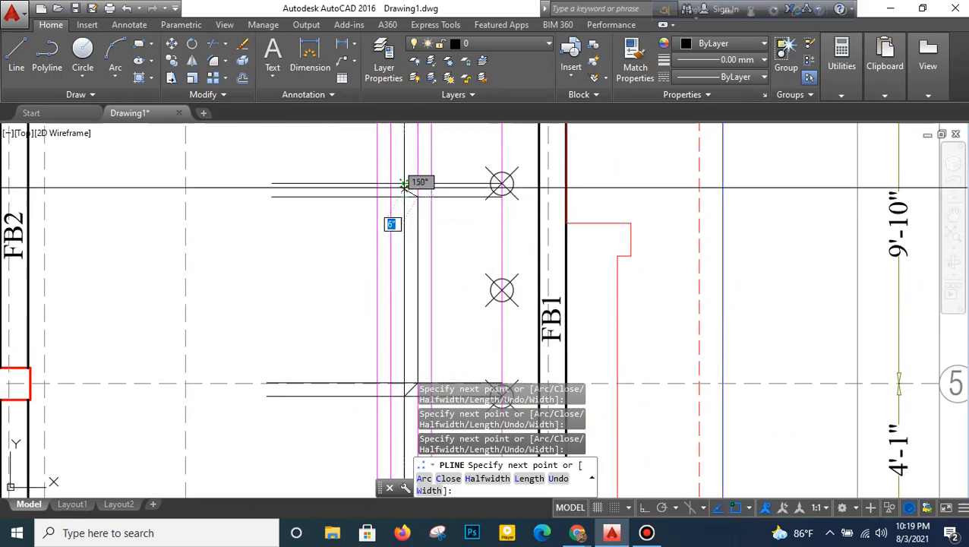
{"action": "middle_click_drag", "start_coordinate": [414, 155], "coordinate": [393, 360]}
{"action": "middle_click_drag", "start_coordinate": [399, 190], "coordinate": [390, 294]}
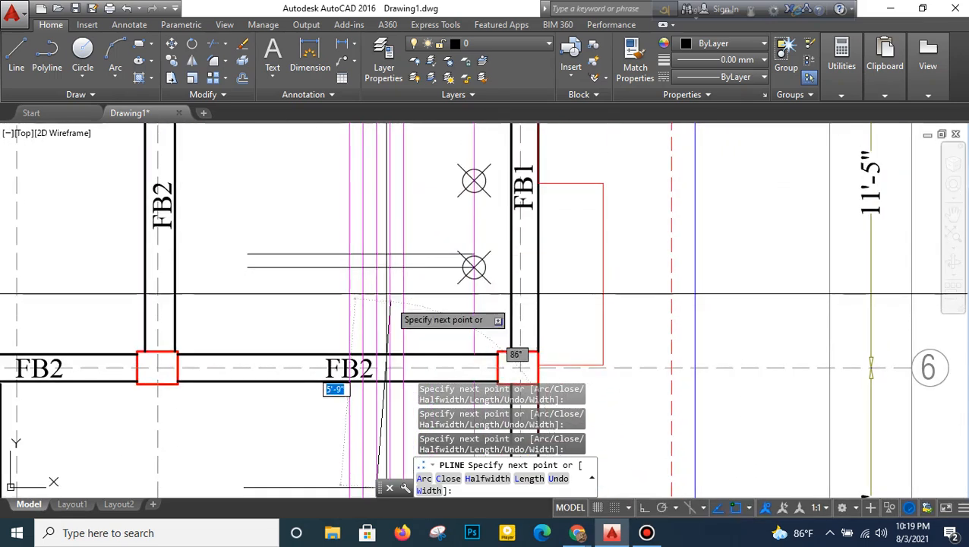
- Crank the polyline out and back at both guide pairs between grid lines 6 and 7 and end it at the slab's upper edge
{"action": "scroll", "coordinate": [378, 263], "scroll_direction": "up", "scroll_amount": 2}
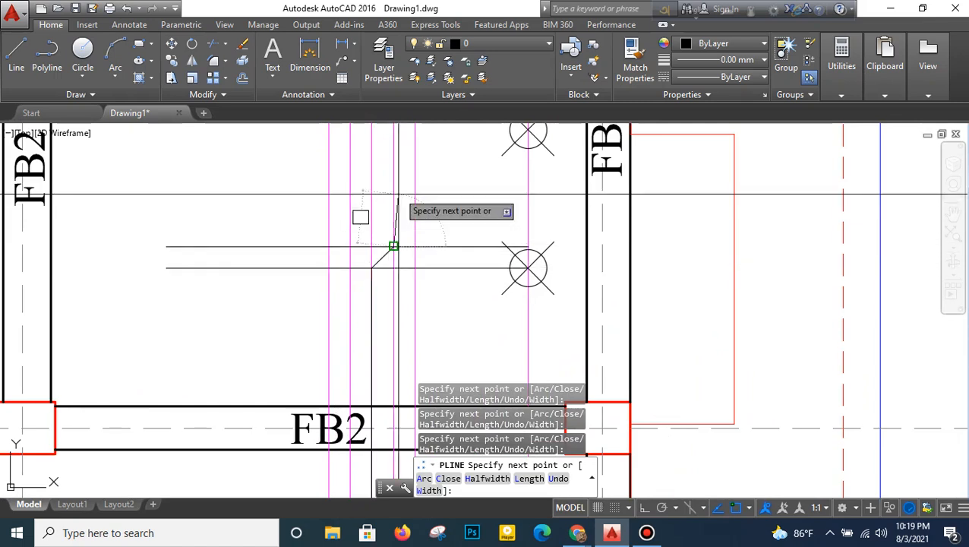
{"action": "middle_click_drag", "start_coordinate": [398, 195], "coordinate": [386, 363]}
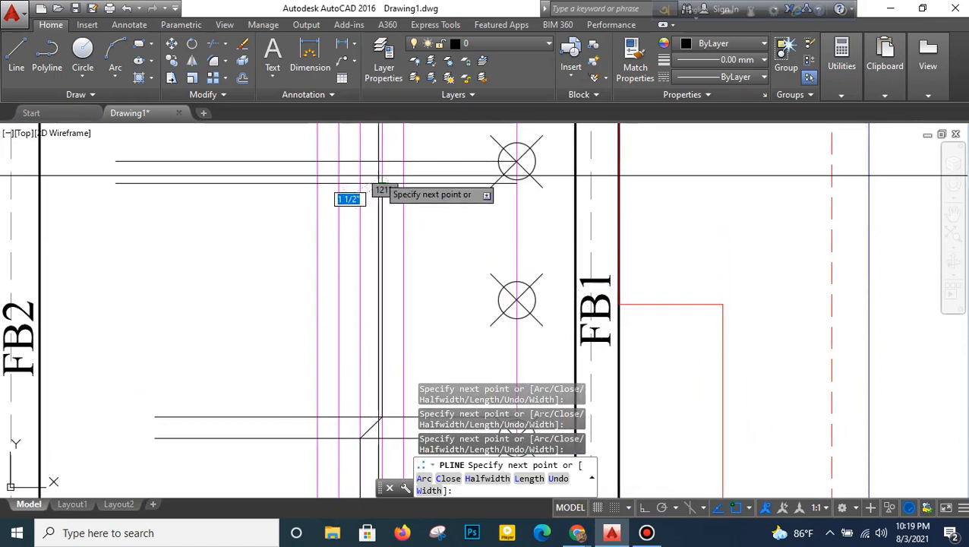
{"action": "left_click", "coordinate": [358, 159]}
{"action": "middle_click_drag", "start_coordinate": [359, 159], "coordinate": [376, 397]}
{"action": "middle_click_drag", "start_coordinate": [381, 262], "coordinate": [381, 353]}
{"action": "left_click", "coordinate": [373, 152]}
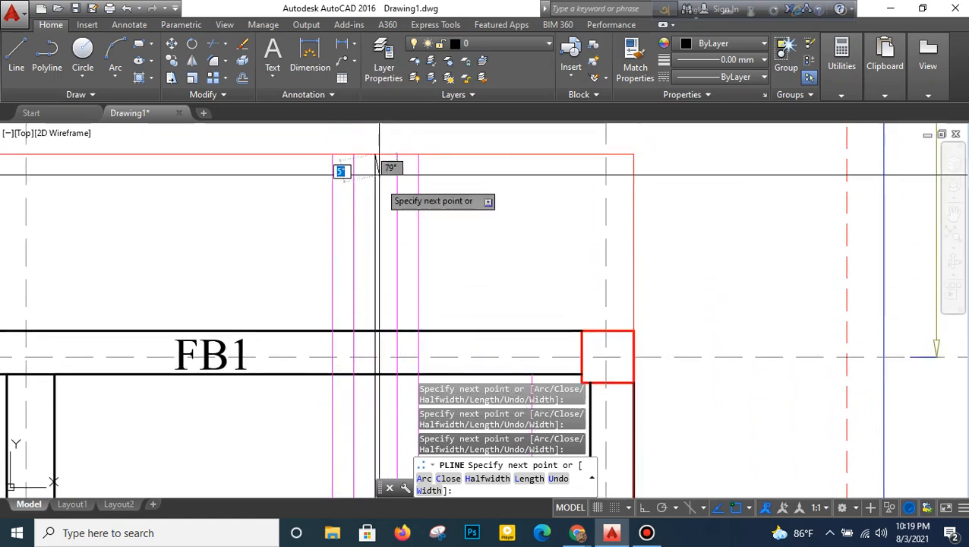
{"action": "key", "text": "Return"}
- Delete the two straight magenta lines that run underneath the cranked polyline
{"action": "scroll", "coordinate": [408, 224], "scroll_direction": "down", "scroll_amount": 2}
{"action": "middle_click_drag", "start_coordinate": [407, 269], "coordinate": [408, 191]}
{"action": "scroll", "coordinate": [401, 257], "scroll_direction": "up", "scroll_amount": 2}
{"action": "middle_click_drag", "start_coordinate": [400, 306], "coordinate": [398, 187]}
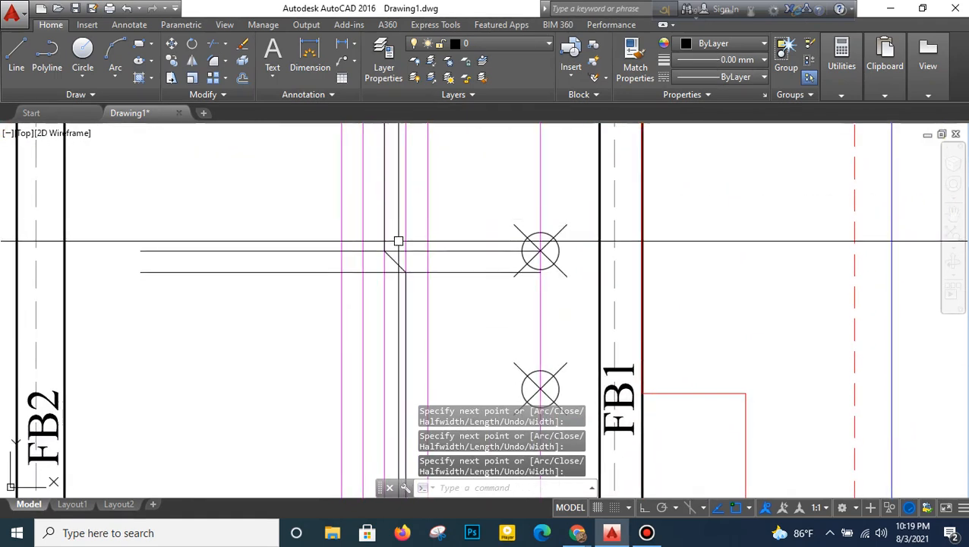
{"action": "scroll", "coordinate": [398, 257], "scroll_direction": "up", "scroll_amount": 2}
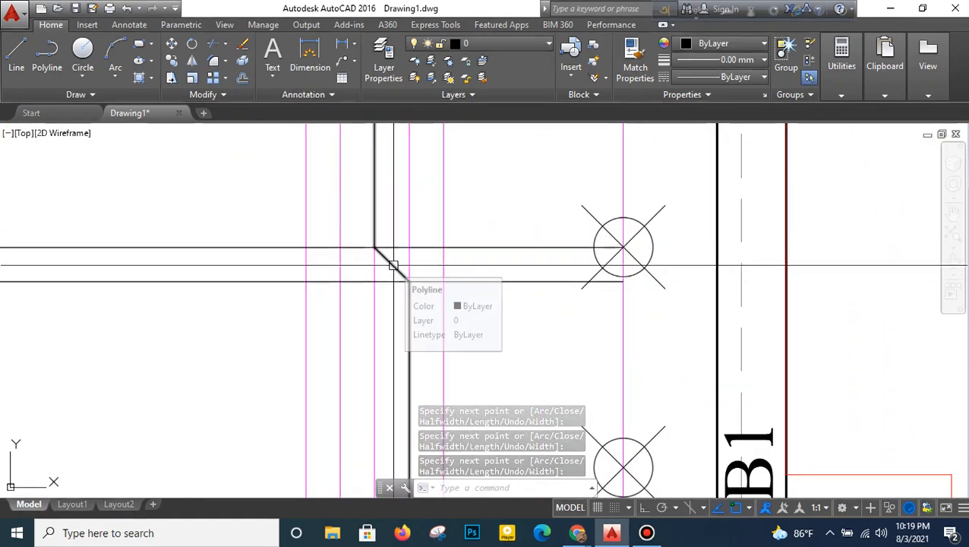
{"action": "left_click", "coordinate": [391, 264]}
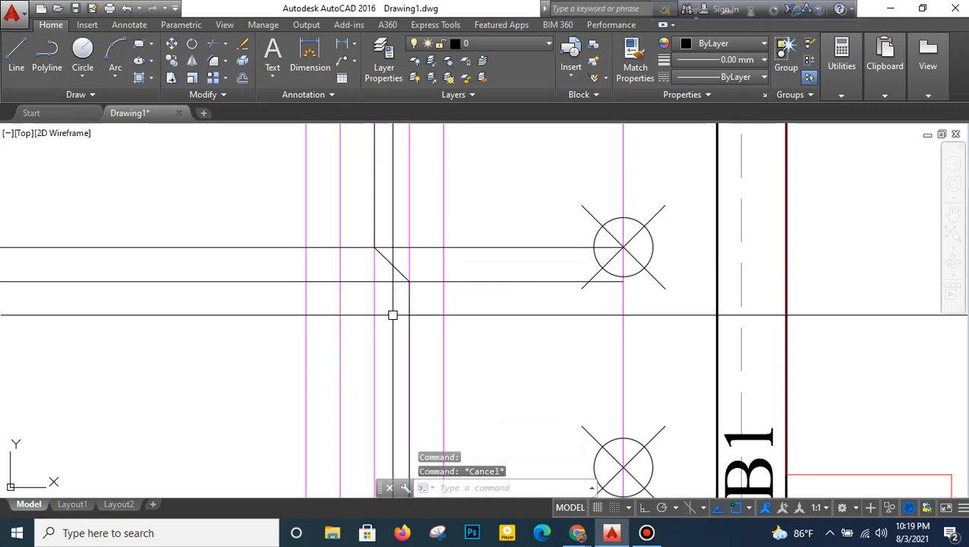
{"action": "left_click", "coordinate": [374, 326]}
{"action": "middle_click_drag", "start_coordinate": [386, 299], "coordinate": [387, 288]}
{"action": "scroll", "coordinate": [385, 235], "scroll_direction": "down", "scroll_amount": 2}
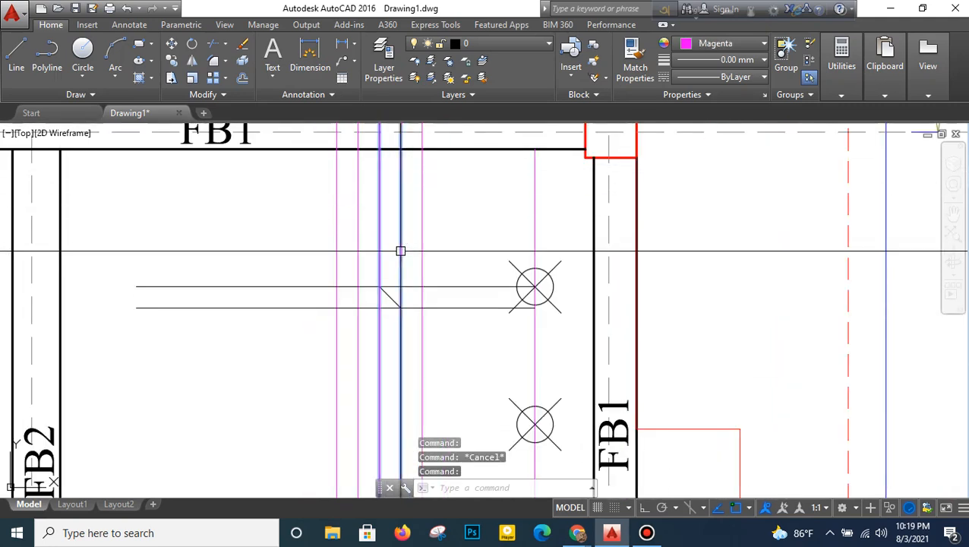
{"action": "scroll", "coordinate": [411, 273], "scroll_direction": "down", "scroll_amount": 3}
{"action": "scroll", "coordinate": [414, 272], "scroll_direction": "down", "scroll_amount": 3}
{"action": "scroll", "coordinate": [414, 275], "scroll_direction": "up", "scroll_amount": 5}
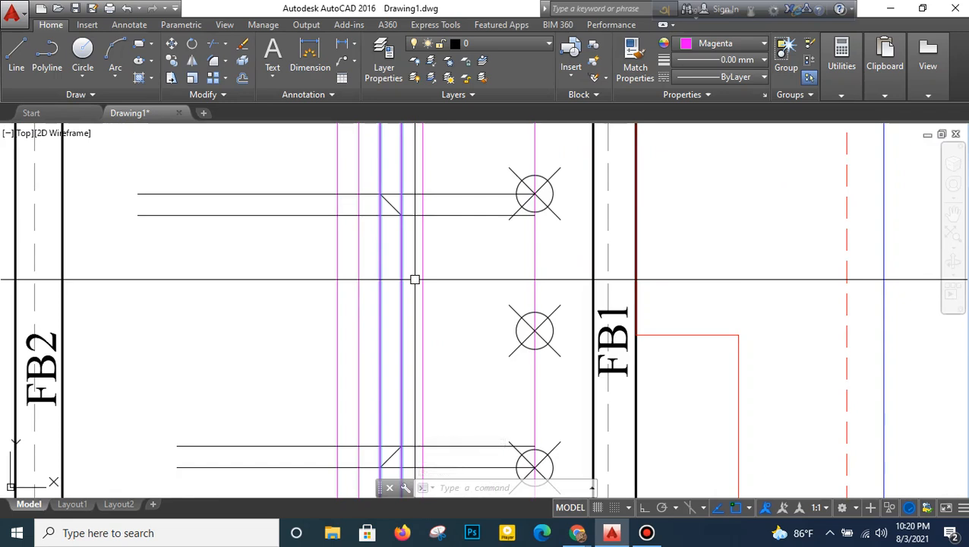
{"action": "key", "text": "Delete"}
- Match the cranked polyline's properties to those of the neighbouring straight magenta line
{"action": "scroll", "coordinate": [418, 273], "scroll_direction": "down", "scroll_amount": 4}
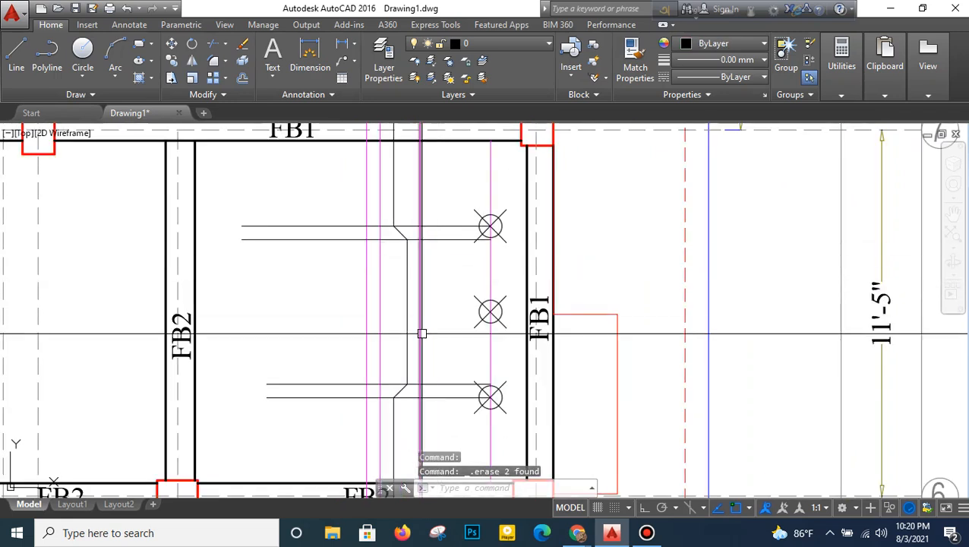
{"action": "scroll", "coordinate": [453, 237], "scroll_direction": "up", "scroll_amount": 2}
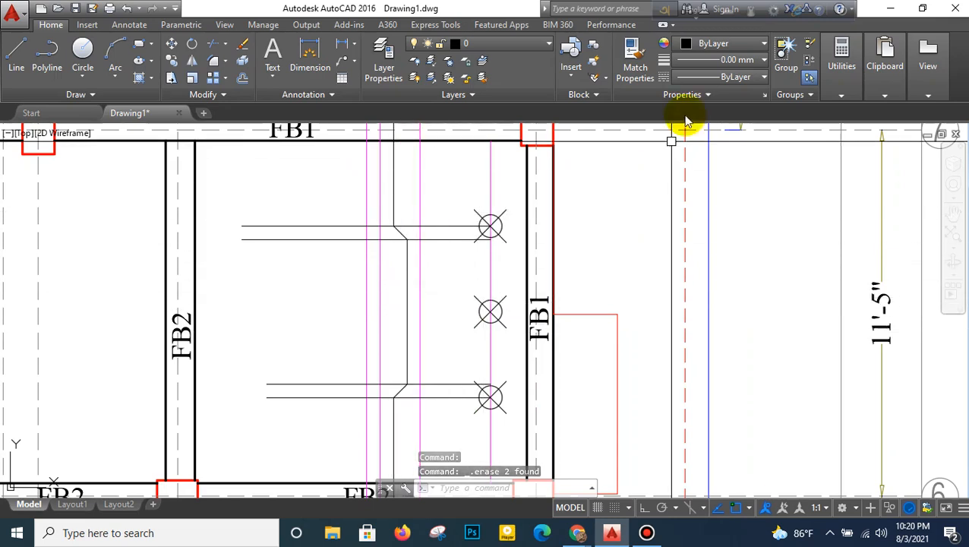
{"action": "left_click", "coordinate": [637, 77]}
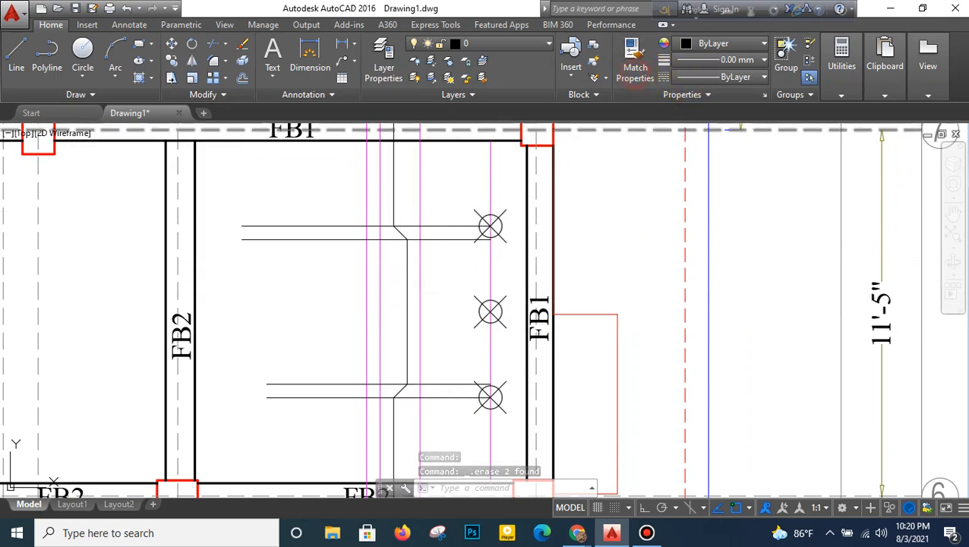
{"action": "left_click", "coordinate": [411, 304]}
{"action": "right_click", "coordinate": [421, 275]}
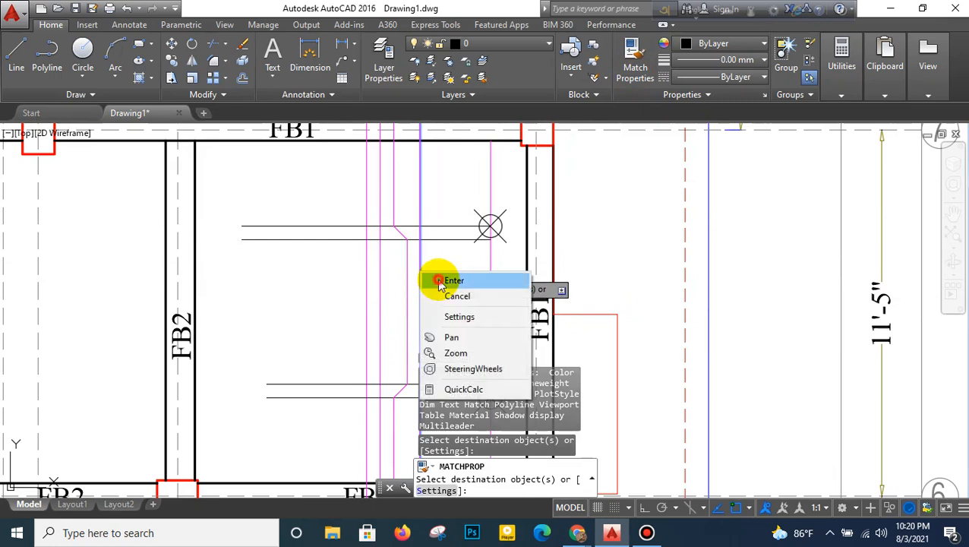
{"action": "left_click", "coordinate": [454, 280]}
- Offset the inner guide line of each pair between grid lines 6 and 7 by 5 inches toward the middle of the bay
{"action": "scroll", "coordinate": [441, 283], "scroll_direction": "down", "scroll_amount": 3}
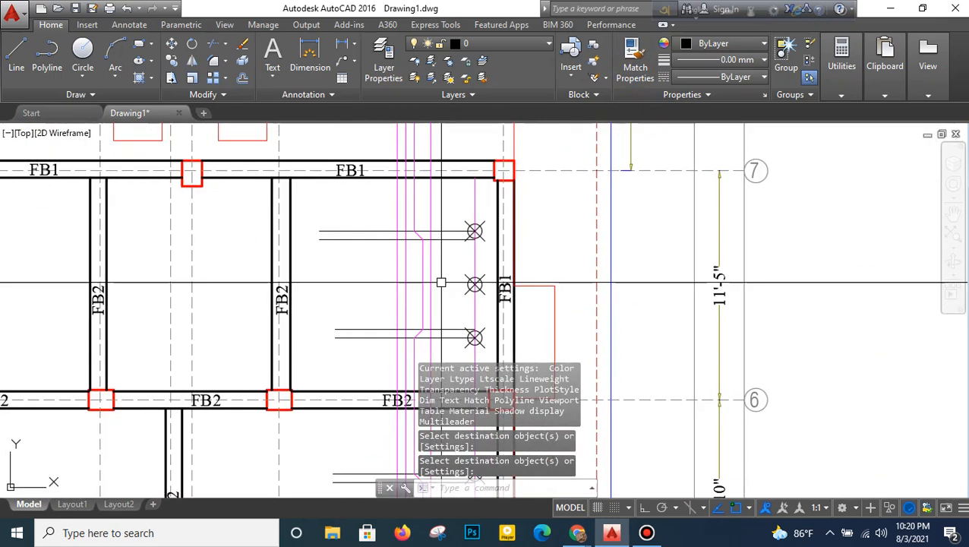
{"action": "type", "text": "o"}
{"action": "key", "text": "Return"}
{"action": "type", "text": "5"}
{"action": "key", "text": "Return"}
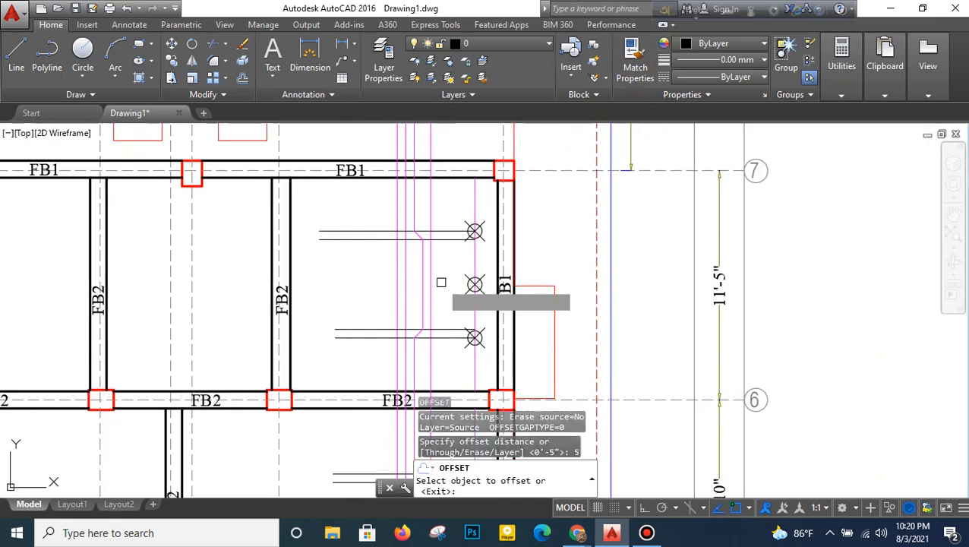
{"action": "scroll", "coordinate": [348, 265], "scroll_direction": "up", "scroll_amount": 2}
{"action": "left_click", "coordinate": [369, 222]}
{"action": "left_click", "coordinate": [386, 304]}
{"action": "left_click", "coordinate": [385, 368]}
{"action": "left_click", "coordinate": [388, 318]}
- Offset the inner guide line of each pair between grid lines 4 and 6 by 5 inches toward the middle of the bay
{"action": "scroll", "coordinate": [391, 303], "scroll_direction": "down", "scroll_amount": 4}
{"action": "middle_click_drag", "start_coordinate": [407, 347], "coordinate": [428, 213]}
{"action": "scroll", "coordinate": [416, 270], "scroll_direction": "up", "scroll_amount": 2}
{"action": "left_click", "coordinate": [414, 277]}
{"action": "left_click", "coordinate": [406, 346]}
{"action": "scroll", "coordinate": [403, 340], "scroll_direction": "up", "scroll_amount": 2}
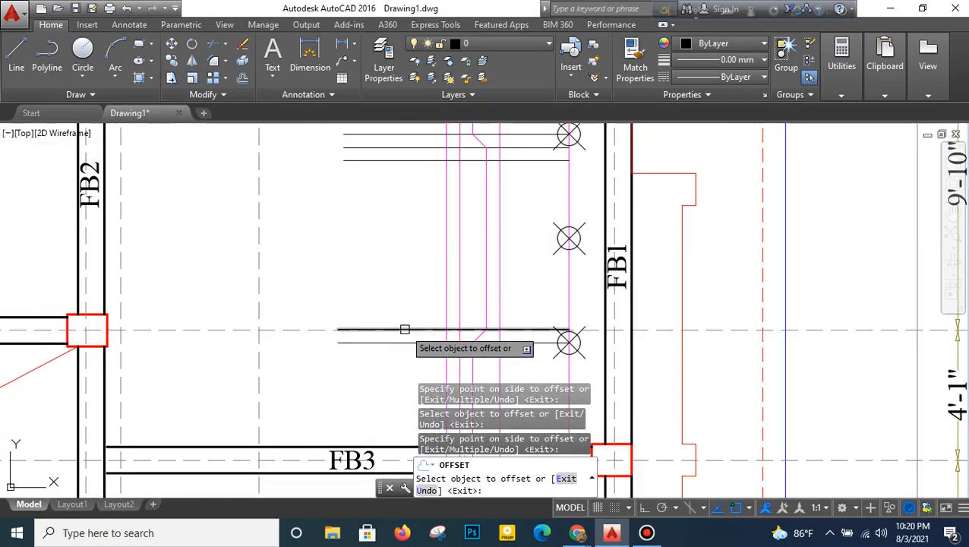
{"action": "left_click", "coordinate": [410, 301]}
- Offset the inner guide line of each pair between grid lines 2 and 4 by 5 inches toward the middle of the bay
{"action": "middle_click_drag", "start_coordinate": [426, 386], "coordinate": [433, 173]}
{"action": "scroll", "coordinate": [428, 328], "scroll_direction": "down", "scroll_amount": 2}
{"action": "middle_click_drag", "start_coordinate": [431, 315], "coordinate": [433, 219]}
{"action": "scroll", "coordinate": [435, 257], "scroll_direction": "up", "scroll_amount": 4}
{"action": "left_click", "coordinate": [423, 324]}
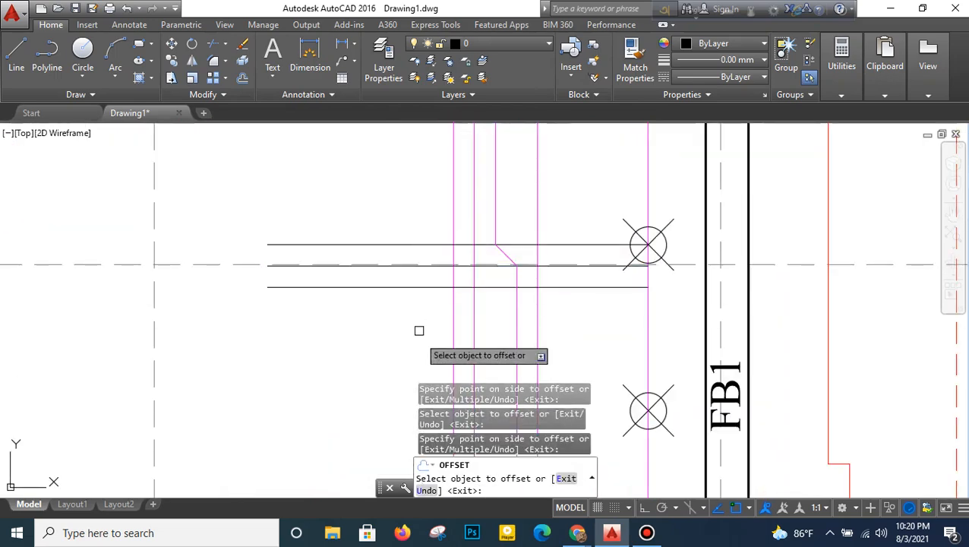
{"action": "middle_click_drag", "start_coordinate": [416, 436], "coordinate": [433, 218]}
{"action": "scroll", "coordinate": [418, 266], "scroll_direction": "down", "scroll_amount": 5}
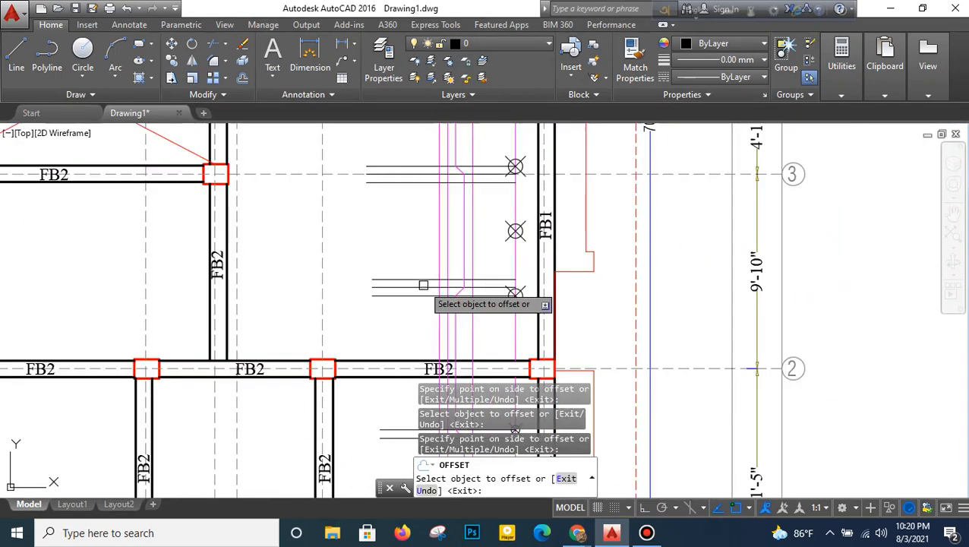
- Offset the inner guide line of each pair between grid lines 1 and 2 by 5 inches toward the middle of the bay
{"action": "middle_click_drag", "start_coordinate": [424, 298], "coordinate": [428, 257]}
{"action": "scroll", "coordinate": [427, 257], "scroll_direction": "up", "scroll_amount": 4}
{"action": "left_click", "coordinate": [444, 160]}
{"action": "left_click", "coordinate": [438, 231]}
{"action": "left_click", "coordinate": [435, 301]}
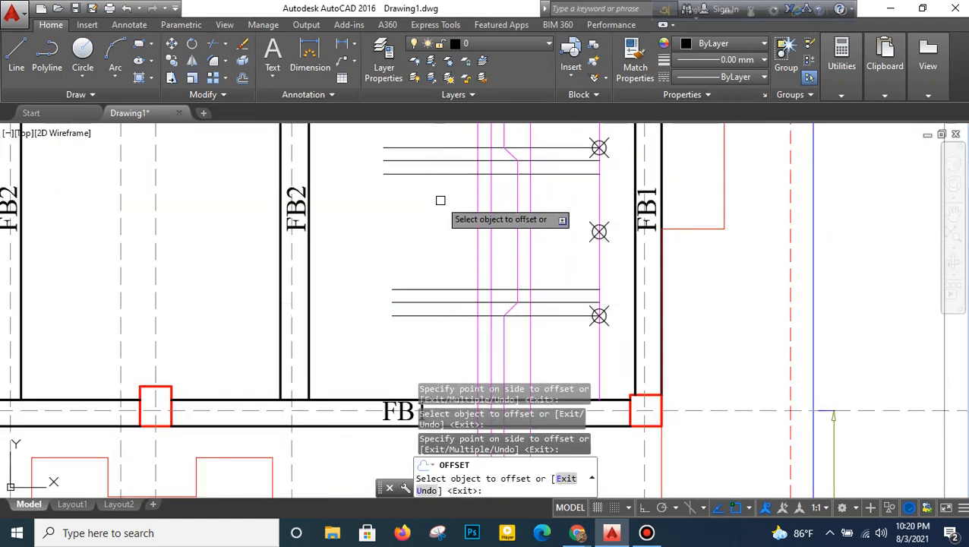
{"action": "left_click", "coordinate": [456, 224]}
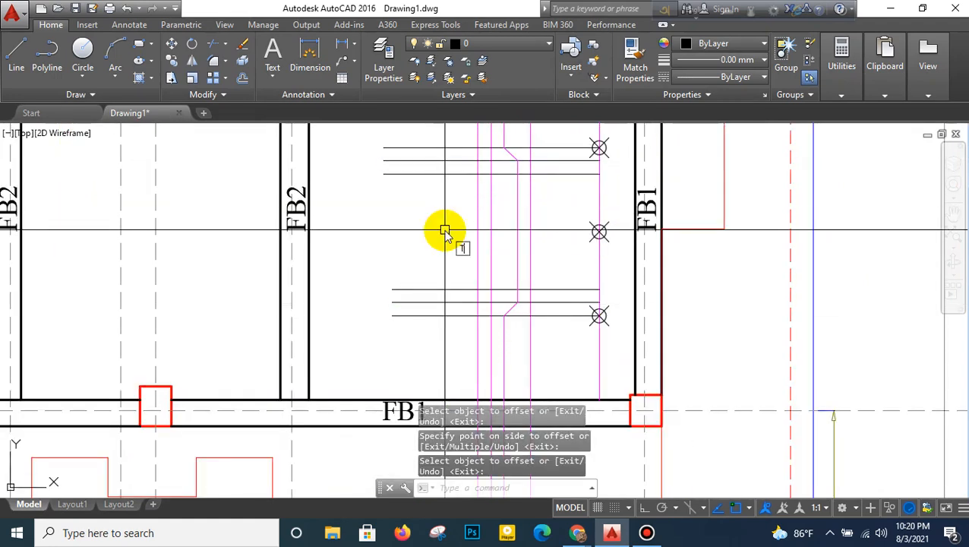
- Trim the two straight magenta bars beside the cranked bar between the guide lines in the bays between grid lines 1 and 4
{"action": "key", "text": "Return"}
{"action": "left_click", "coordinate": [502, 208]}
{"action": "scroll", "coordinate": [453, 237], "scroll_direction": "down", "scroll_amount": 2}
{"action": "middle_click_drag", "start_coordinate": [469, 222], "coordinate": [476, 380]}
{"action": "scroll", "coordinate": [474, 222], "scroll_direction": "up", "scroll_amount": 4}
{"action": "scroll", "coordinate": [477, 331], "scroll_direction": "down", "scroll_amount": 4}
{"action": "left_click", "coordinate": [476, 284]}
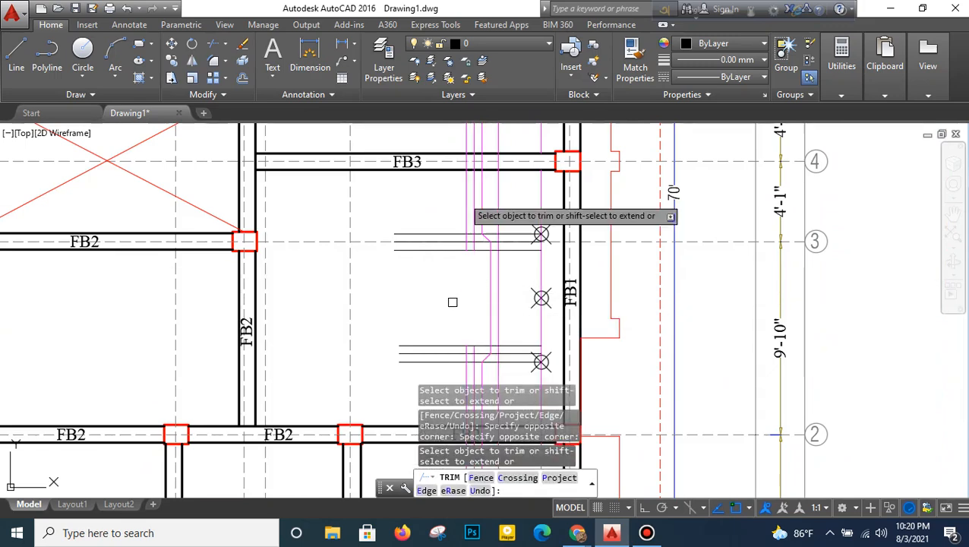
- Trim the same two straight magenta bars between the guide lines in the bays between grid lines 4 and 7
{"action": "middle_click_drag", "start_coordinate": [452, 303], "coordinate": [455, 485]}
{"action": "middle_click_drag", "start_coordinate": [461, 212], "coordinate": [460, 441]}
{"action": "left_click", "coordinate": [479, 166]}
{"action": "left_click", "coordinate": [459, 191]}
{"action": "scroll", "coordinate": [460, 194], "scroll_direction": "down", "scroll_amount": 2}
{"action": "middle_click_drag", "start_coordinate": [460, 224], "coordinate": [453, 374]}
{"action": "right_click", "coordinate": [480, 196]}
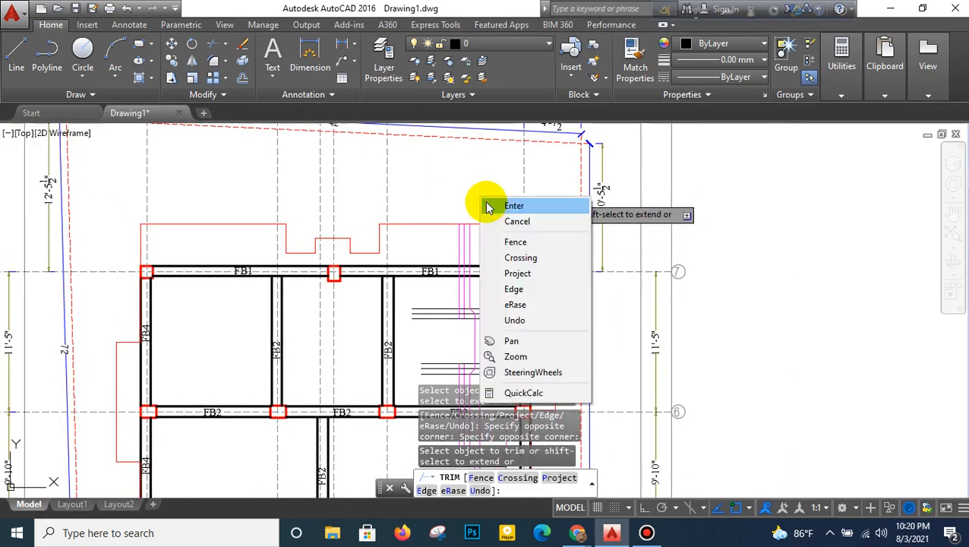
{"action": "left_click", "coordinate": [514, 205]}
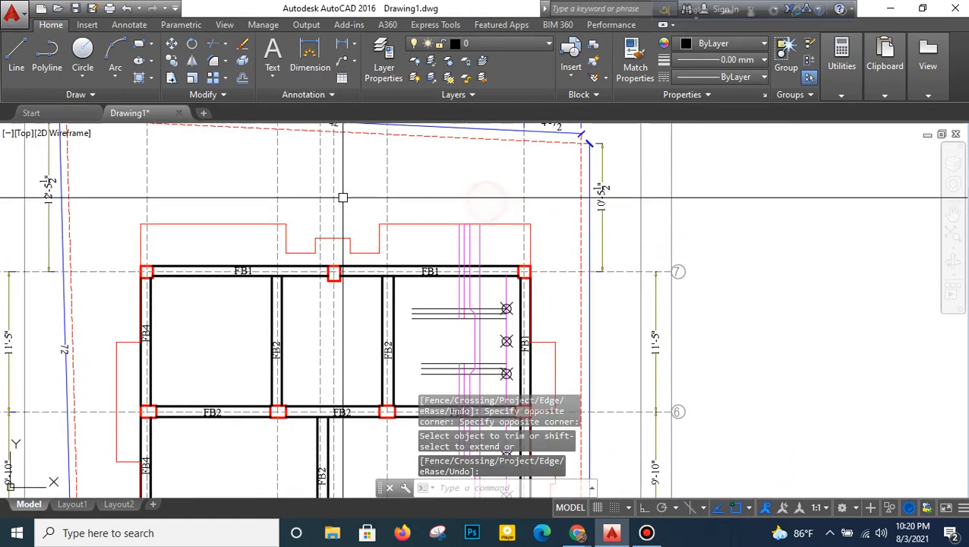
- Erase the horizontal guide lines, division markers and divided magenta line in the bay between grid lines 6 and 7
{"action": "left_click", "coordinate": [243, 44]}
{"action": "scroll", "coordinate": [519, 314], "scroll_direction": "up", "scroll_amount": 2}
{"action": "left_click", "coordinate": [509, 277]}
{"action": "left_click", "coordinate": [495, 406]}
{"action": "key", "text": "Return"}
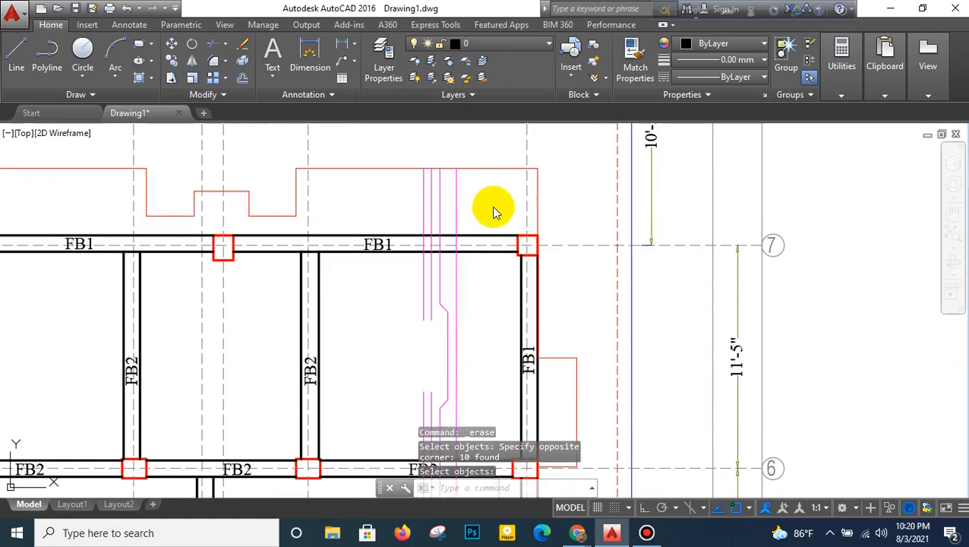
- Erase the divided magenta line, its markers and the guide lines between grid lines 4 and 6, except the one along grid line 5
{"action": "right_click", "coordinate": [494, 207]}
{"action": "left_click", "coordinate": [498, 213]}
{"action": "scroll", "coordinate": [502, 334], "scroll_direction": "down", "scroll_amount": 2}
{"action": "middle_click_drag", "start_coordinate": [502, 335], "coordinate": [507, 121]}
{"action": "scroll", "coordinate": [509, 217], "scroll_direction": "up", "scroll_amount": 2}
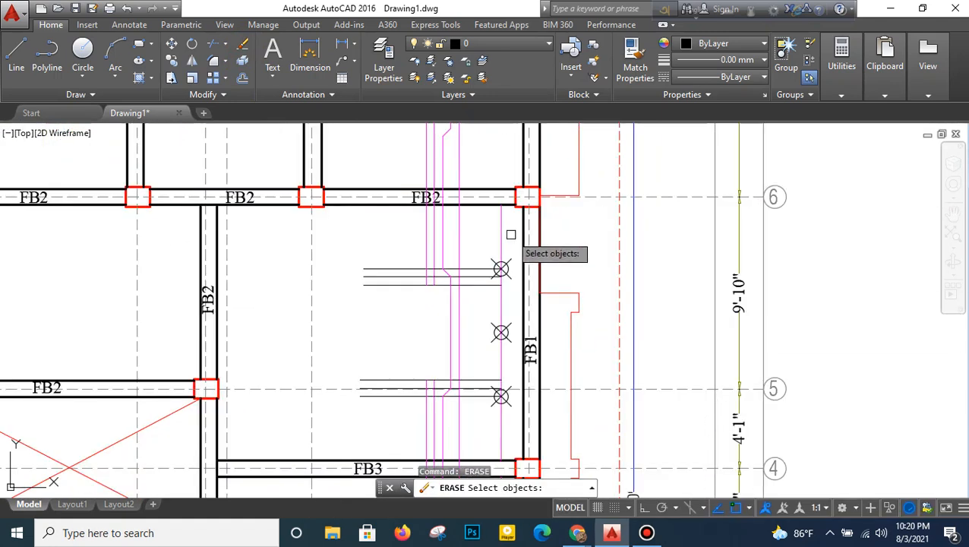
{"action": "left_click", "coordinate": [511, 234]}
{"action": "left_click", "coordinate": [481, 388]}
{"action": "middle_click_drag", "start_coordinate": [482, 389], "coordinate": [485, 277]}
{"action": "scroll", "coordinate": [493, 294], "scroll_direction": "up", "scroll_amount": 2}
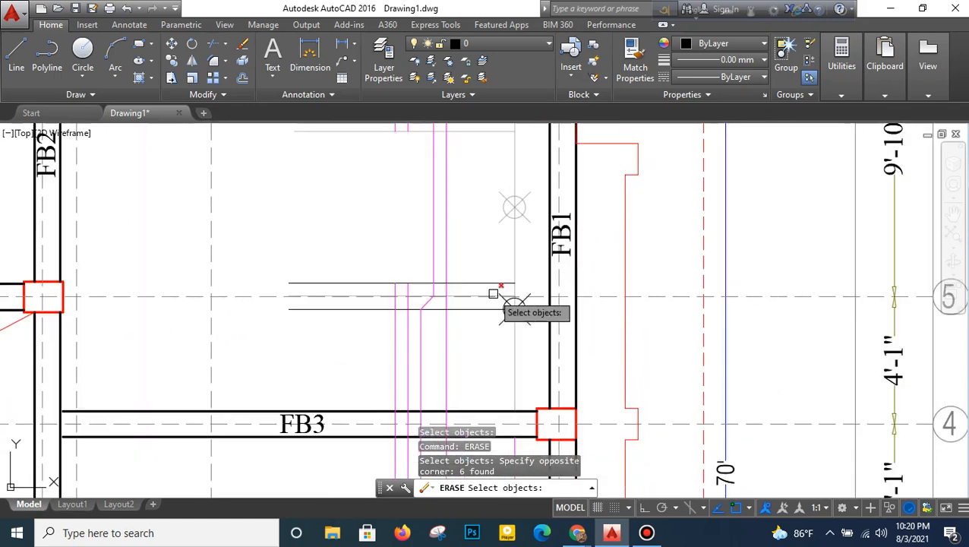
{"action": "left_click", "coordinate": [506, 281]}
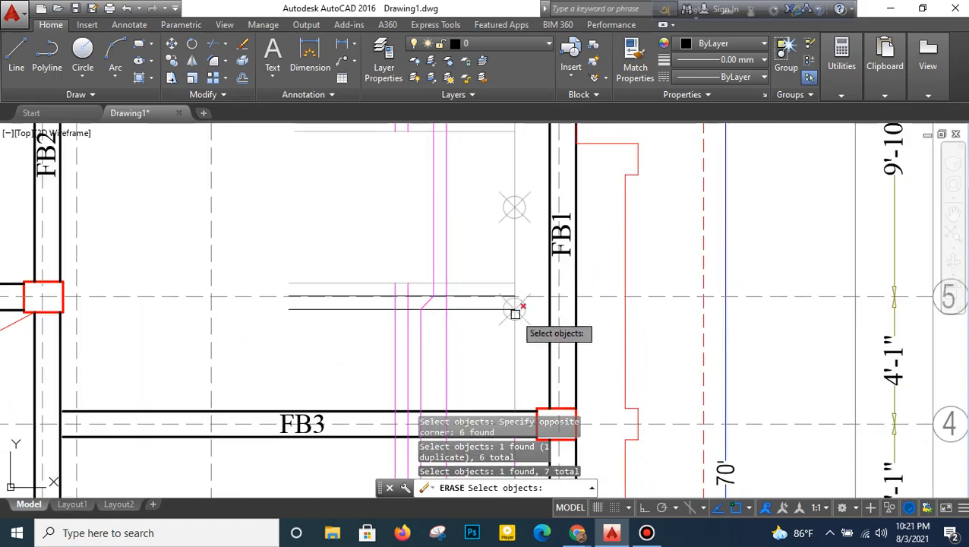
{"action": "left_click", "coordinate": [515, 312]}
{"action": "key", "text": "Return"}
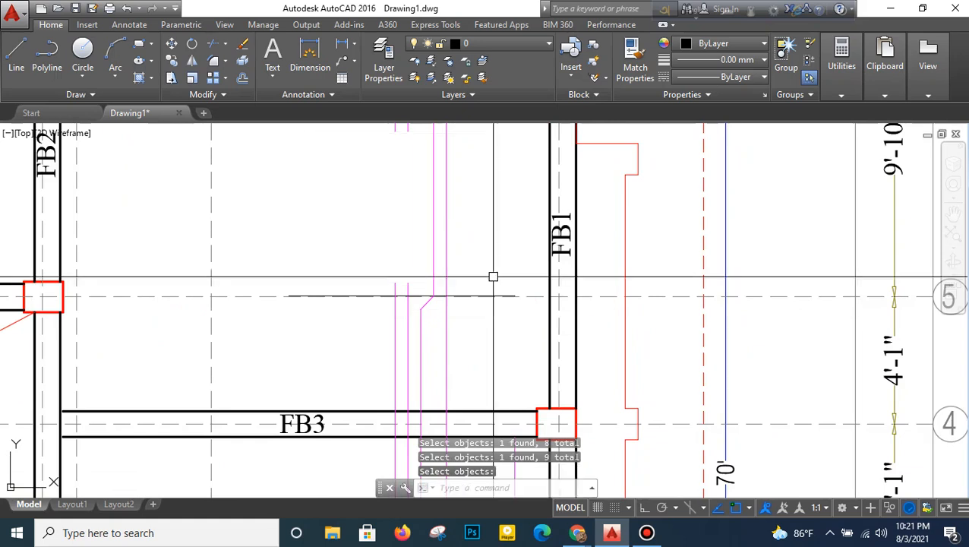
- Erase the remaining guide line along grid line 5 while keeping the grid line
{"action": "right_click", "coordinate": [499, 241]}
{"action": "left_click", "coordinate": [271, 319]}
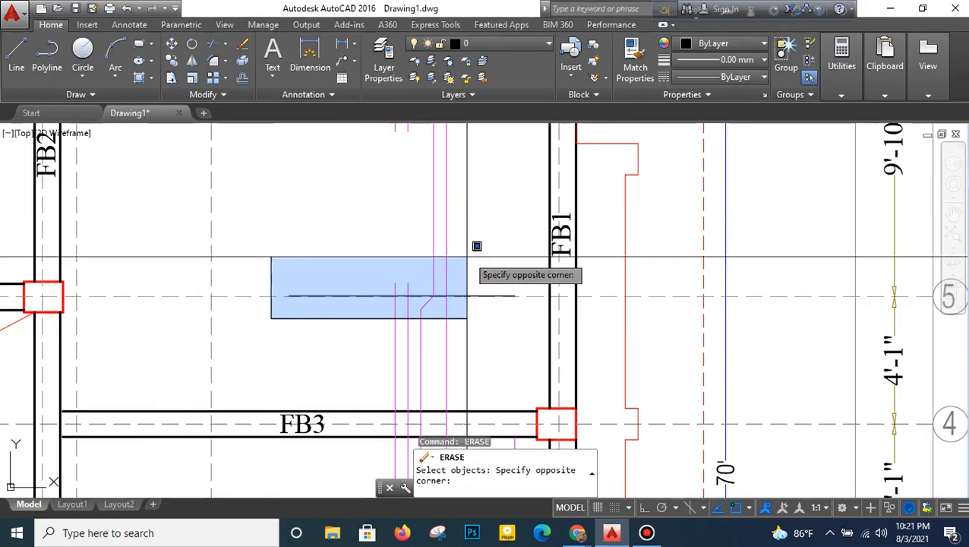
{"action": "left_click", "coordinate": [528, 228]}
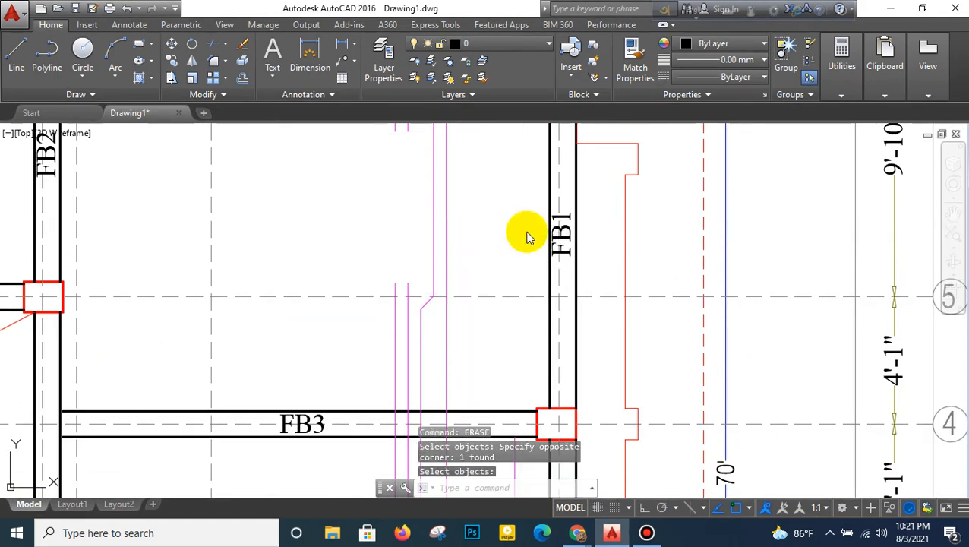
- Erase the guide lines, division markers and divided magenta lines in the bays between grid lines 1 and 4
{"action": "scroll", "coordinate": [514, 315], "scroll_direction": "down", "scroll_amount": 2}
{"action": "middle_click_drag", "start_coordinate": [514, 316], "coordinate": [506, 138]}
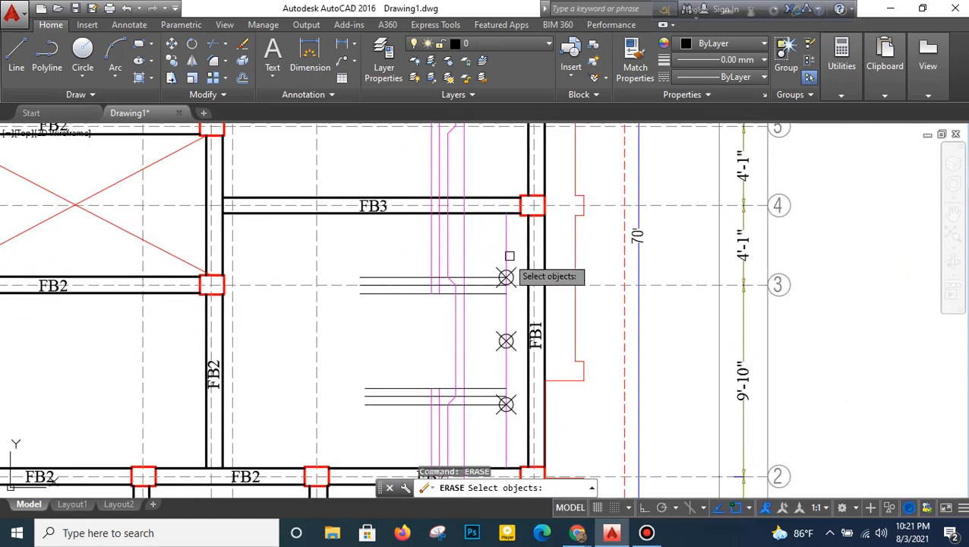
{"action": "left_click", "coordinate": [344, 302]}
{"action": "left_click", "coordinate": [529, 244]}
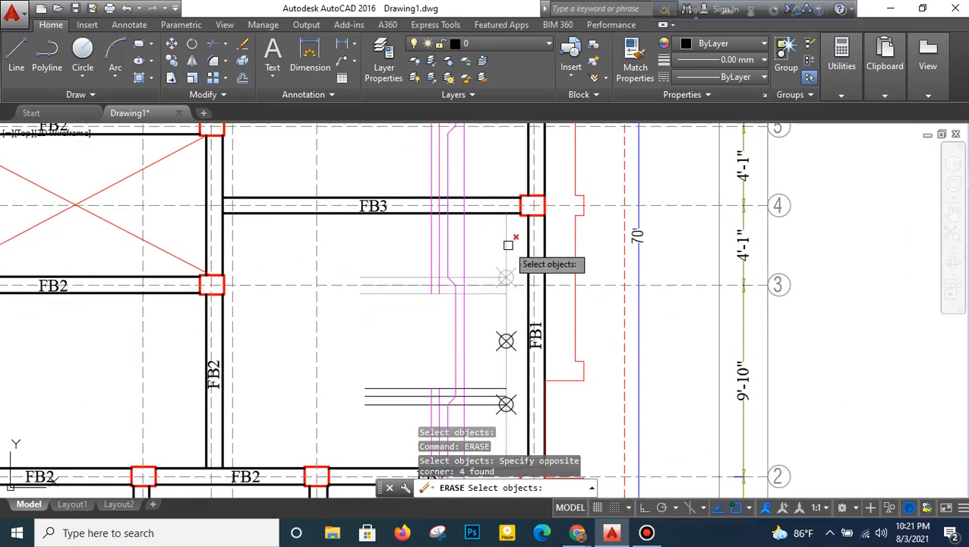
{"action": "middle_click_drag", "start_coordinate": [512, 313], "coordinate": [508, 241]}
{"action": "left_click", "coordinate": [513, 240]}
{"action": "left_click", "coordinate": [483, 354]}
{"action": "middle_click_drag", "start_coordinate": [487, 352], "coordinate": [503, 156]}
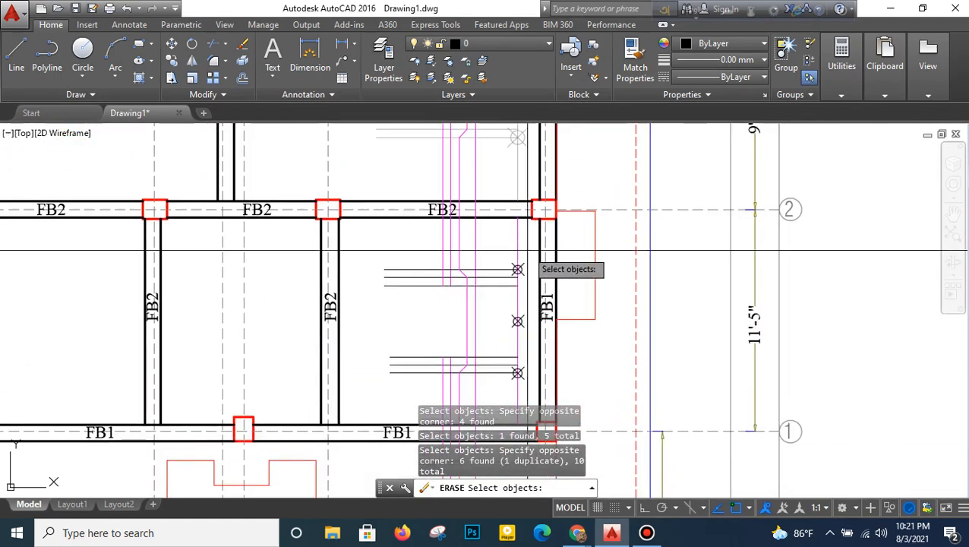
{"action": "left_click", "coordinate": [530, 249]}
{"action": "mouse_move", "coordinate": [498, 335]}
{"action": "middle_mouse_down"}
{"action": "mouse_move", "coordinate": [495, 255]}
{"action": "mouse_move", "coordinate": [505, 330]}
{"action": "mouse_move", "coordinate": [513, 324]}
{"action": "middle_mouse_up"}
{"action": "left_click", "coordinate": [495, 294]}
{"action": "scroll", "coordinate": [498, 293], "scroll_direction": "down", "scroll_amount": 2}
{"action": "scroll", "coordinate": [499, 293], "scroll_direction": "down", "scroll_amount": 2}
{"action": "scroll", "coordinate": [597, 212], "scroll_direction": "down", "scroll_amount": 2}
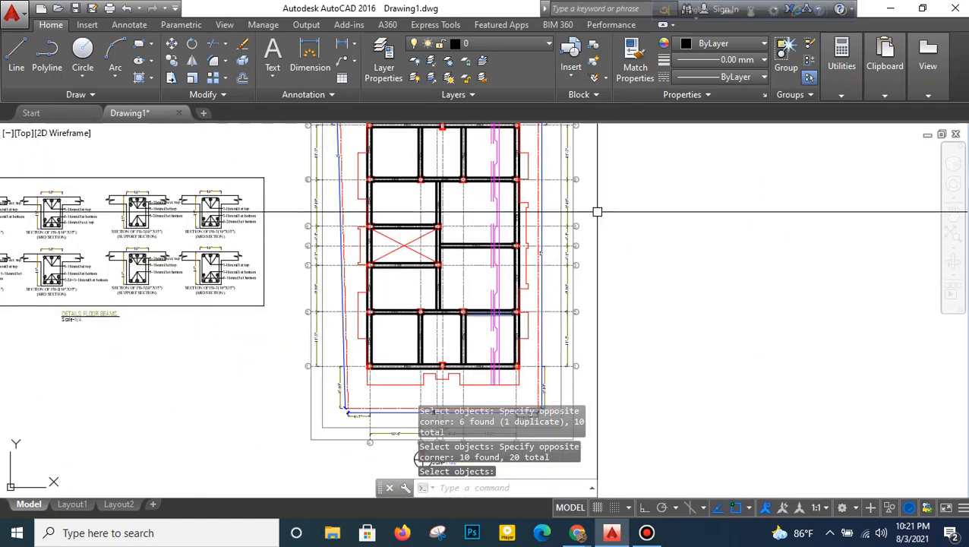
{"action": "middle_click_drag", "start_coordinate": [597, 212], "coordinate": [610, 298]}
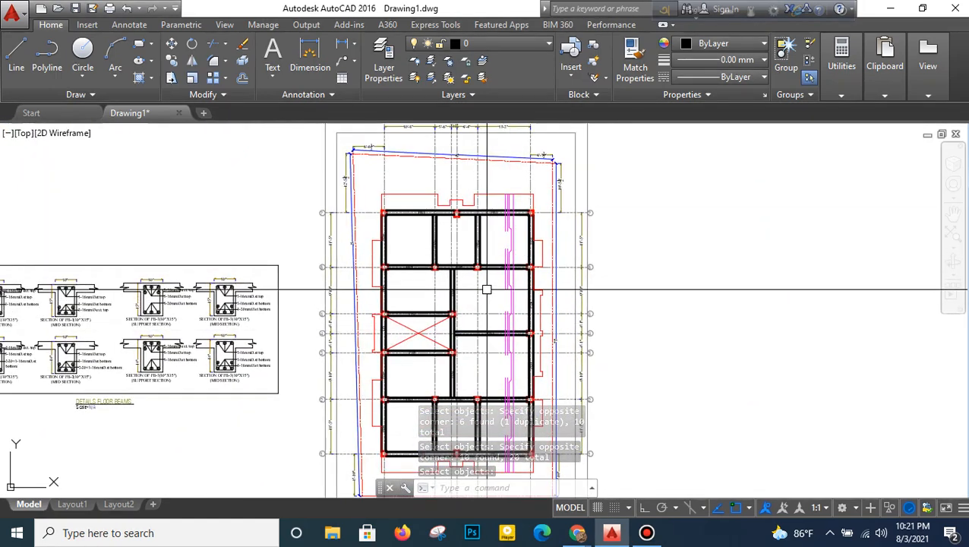
- With object snap off and ortho on, move the four vertical beam labels between grid lines 6 and 7 straight up
{"action": "scroll", "coordinate": [492, 237], "scroll_direction": "up", "scroll_amount": 2}
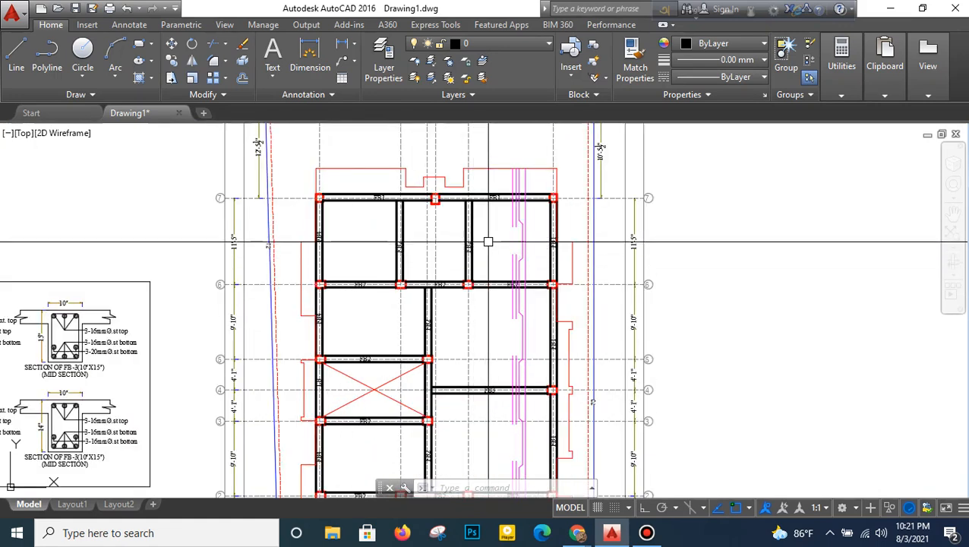
{"action": "left_click", "coordinate": [737, 508]}
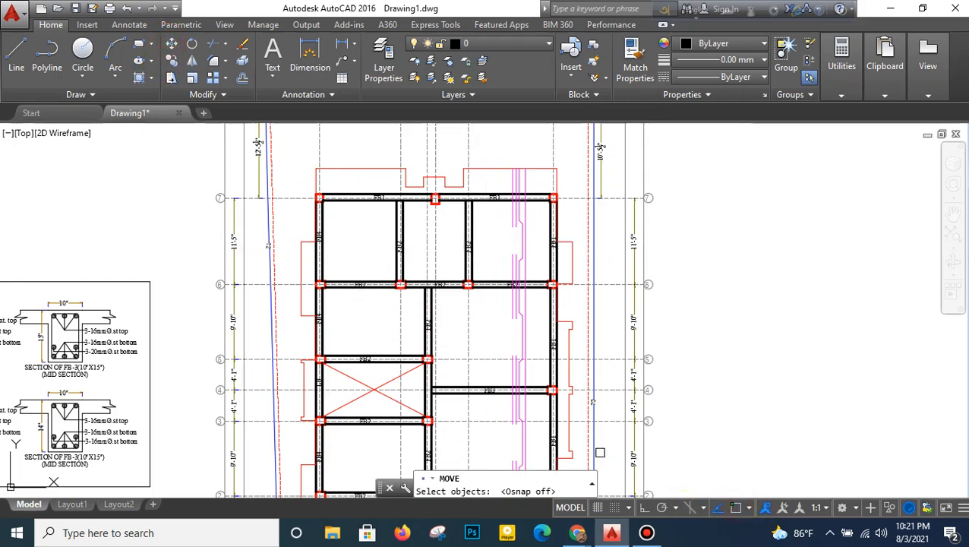
{"action": "scroll", "coordinate": [433, 267], "scroll_direction": "up", "scroll_amount": 2}
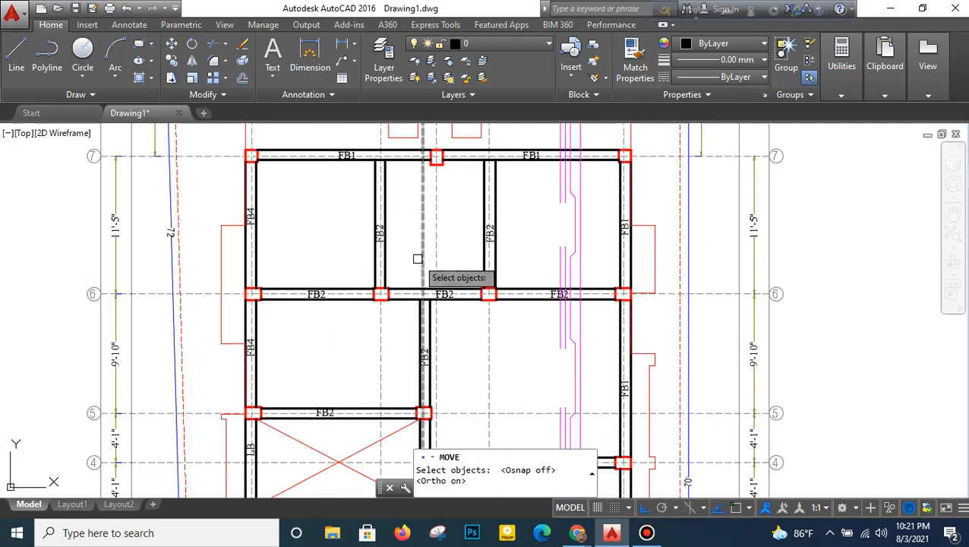
{"action": "left_click", "coordinate": [239, 260]}
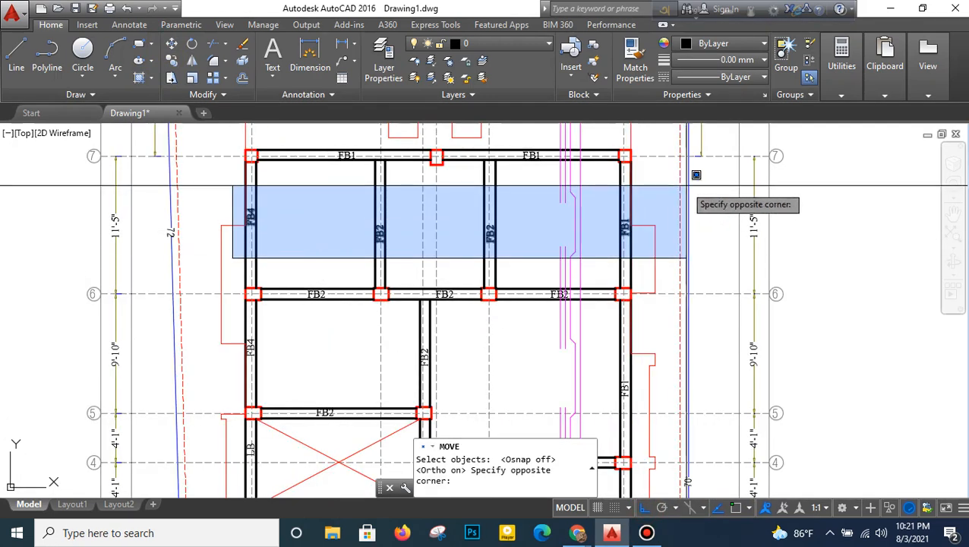
{"action": "left_click", "coordinate": [651, 201]}
{"action": "key", "text": "Return"}
{"action": "left_click", "coordinate": [650, 201]}
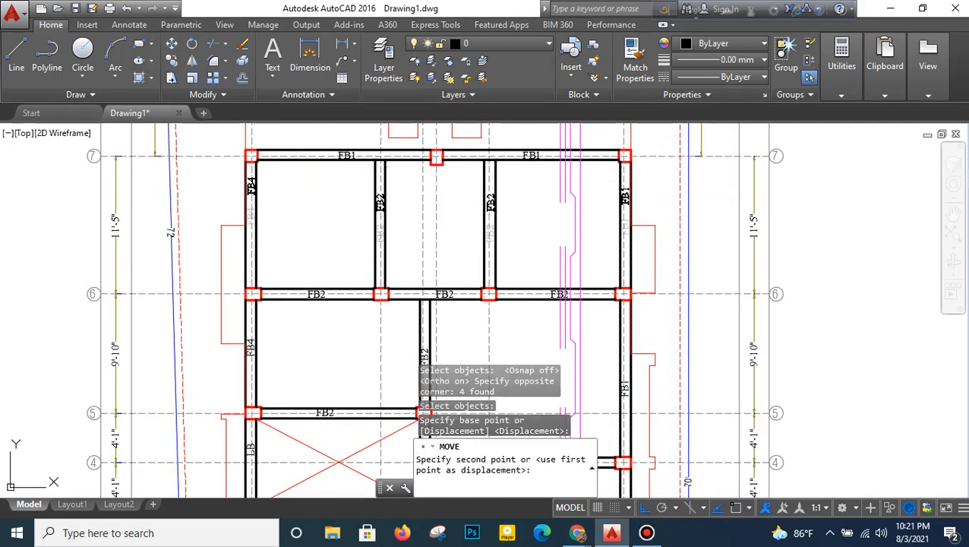
{"action": "left_click", "coordinate": [650, 169]}
- Move the FB4 label between grid lines 6 and 7 slightly down, level with the FB1 label opposite
{"action": "right_click", "coordinate": [354, 199]}
{"action": "left_click", "coordinate": [364, 207]}
{"action": "left_click", "coordinate": [193, 208]}
{"action": "left_click", "coordinate": [266, 168]}
{"action": "key", "text": "Return"}
{"action": "left_click", "coordinate": [278, 199]}
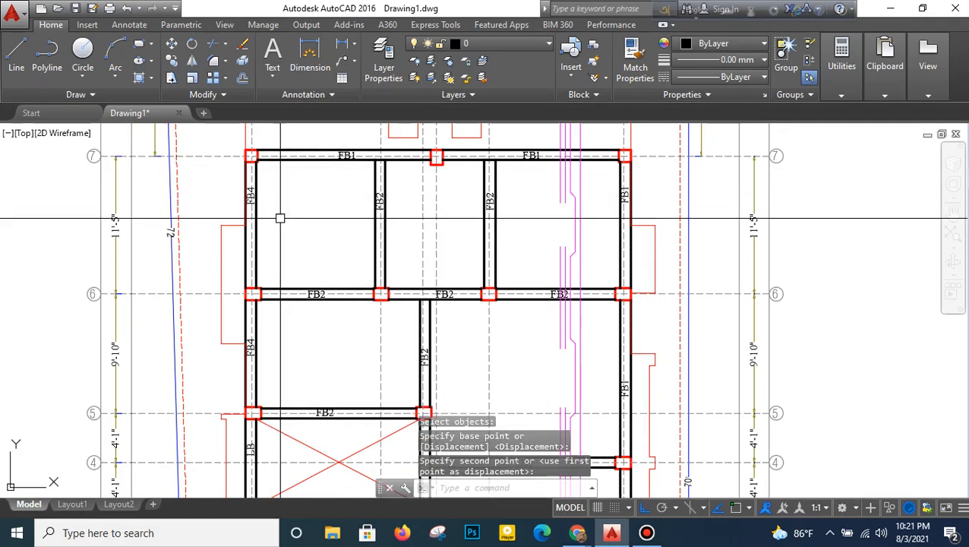
- Draw a horizontal line across the full width between grid lines 6 and 7, extending past both outer beams
{"action": "left_click", "coordinate": [281, 220]}
{"action": "type", "text": "l"}
{"action": "key", "text": "Return"}
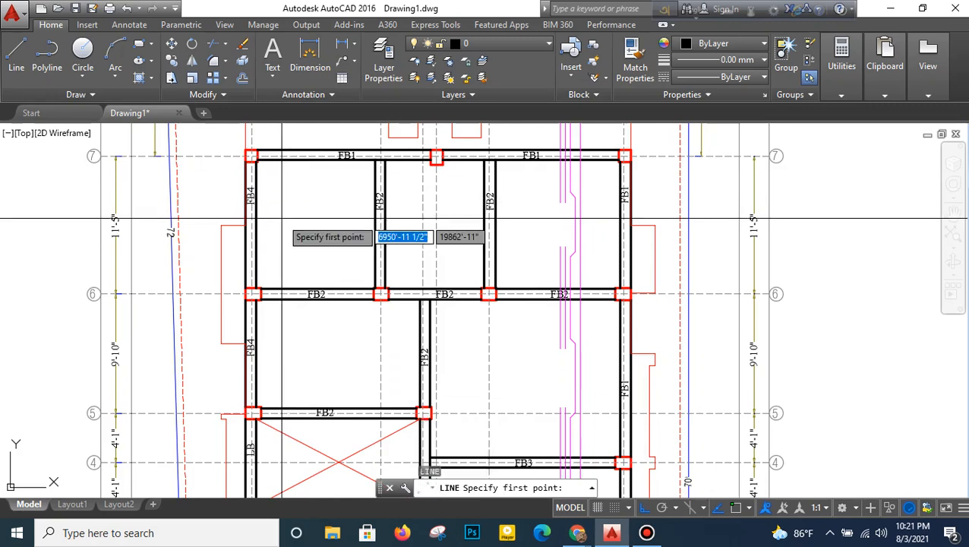
{"action": "left_click", "coordinate": [205, 248]}
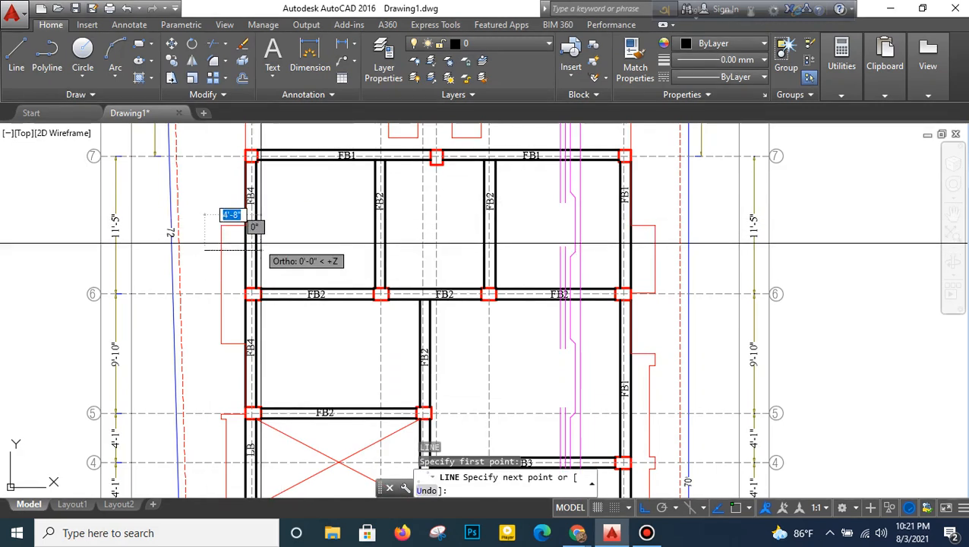
{"action": "left_click", "coordinate": [714, 237]}
{"action": "right_click", "coordinate": [714, 240]}
{"action": "left_click", "coordinate": [714, 240]}
{"action": "right_click", "coordinate": [716, 241]}
{"action": "left_click", "coordinate": [721, 247]}
- Move the new horizontal line straight up to just below the vertical beam labels
{"action": "left_click", "coordinate": [714, 246]}
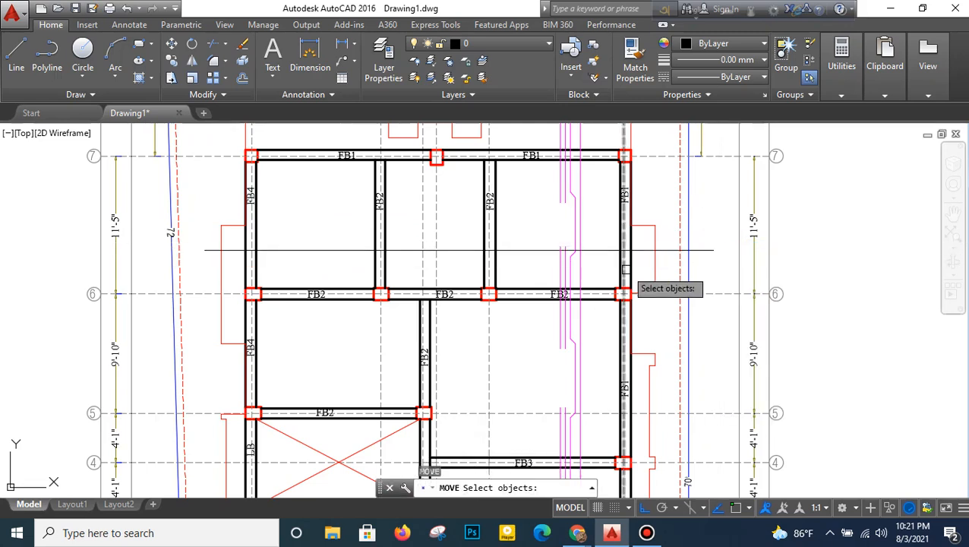
{"action": "left_click", "coordinate": [658, 251]}
{"action": "right_click", "coordinate": [670, 266]}
{"action": "left_click", "coordinate": [670, 266]}
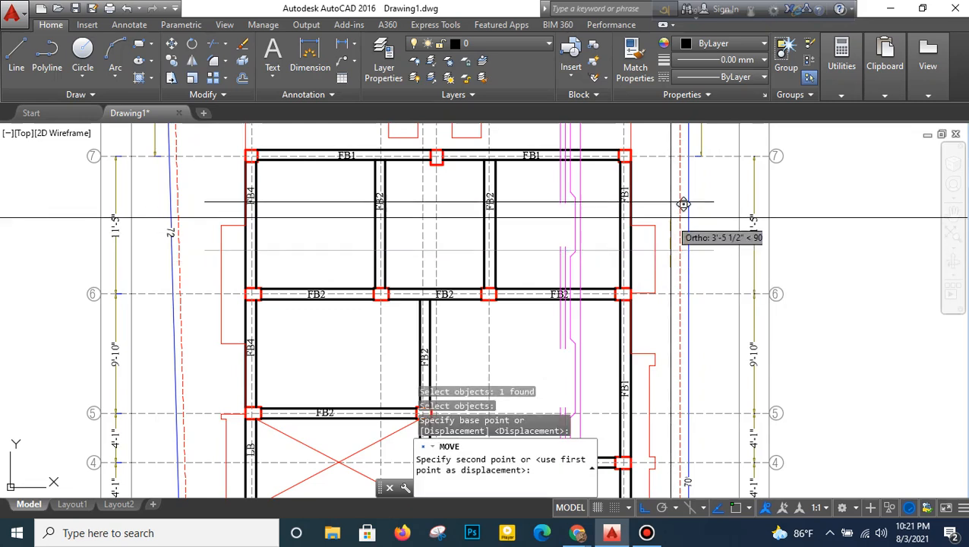
{"action": "left_click", "coordinate": [686, 218]}
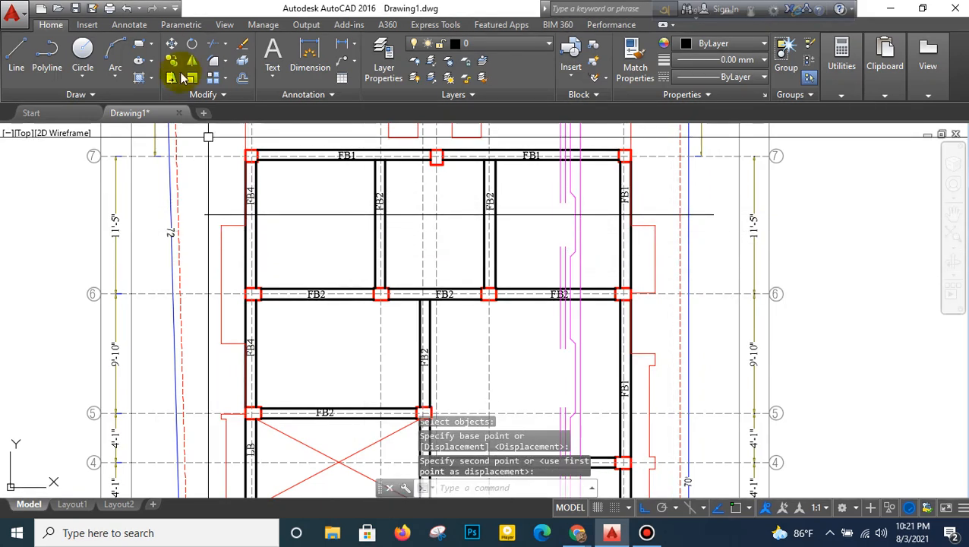
- Trim the horizontal line at the outer faces of the FB4 and FB1 beams and delete the leftover piece outside
{"action": "left_click", "coordinate": [218, 50]}
{"action": "right_click", "coordinate": [231, 221]}
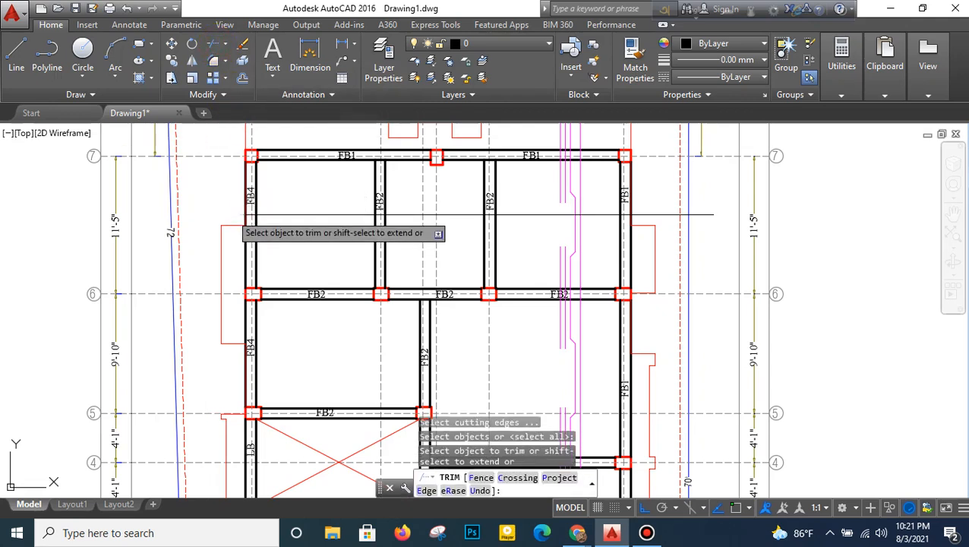
{"action": "right_click", "coordinate": [656, 193]}
{"action": "left_click", "coordinate": [666, 196]}
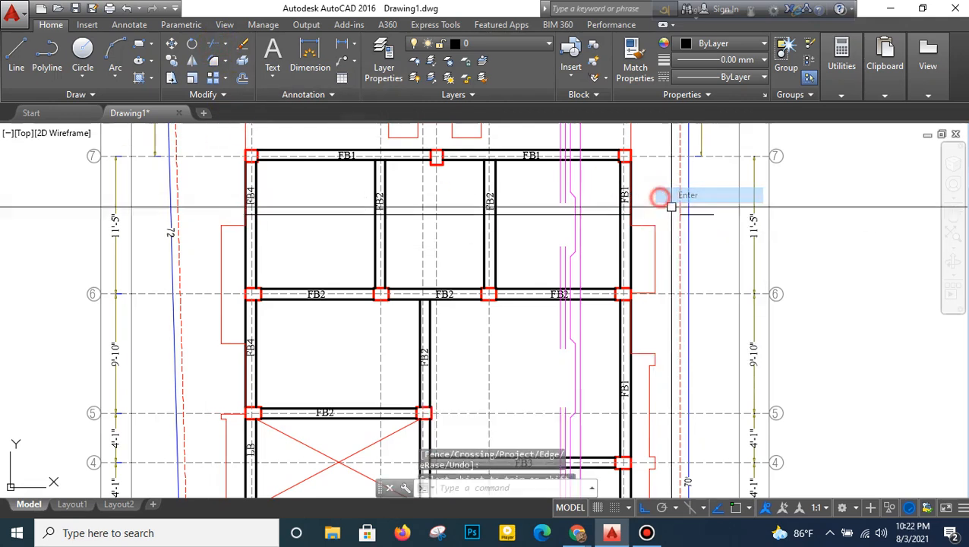
{"action": "left_click", "coordinate": [693, 213]}
{"action": "key", "text": "Delete"}
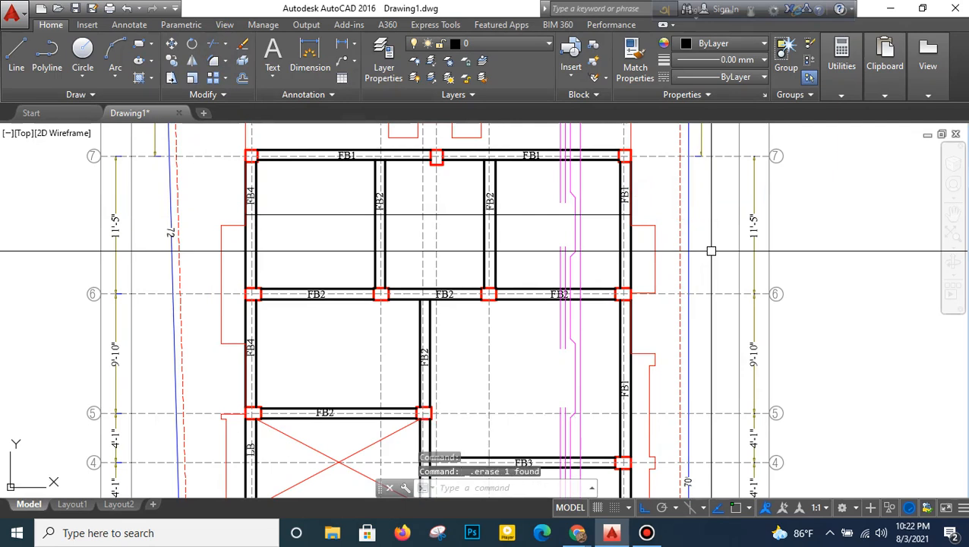
- Copy the horizontal line about 1'-7" straight down within the bay between grid lines 6 and 7
{"action": "type", "text": "ct o"}
{"action": "key", "text": "Return"}
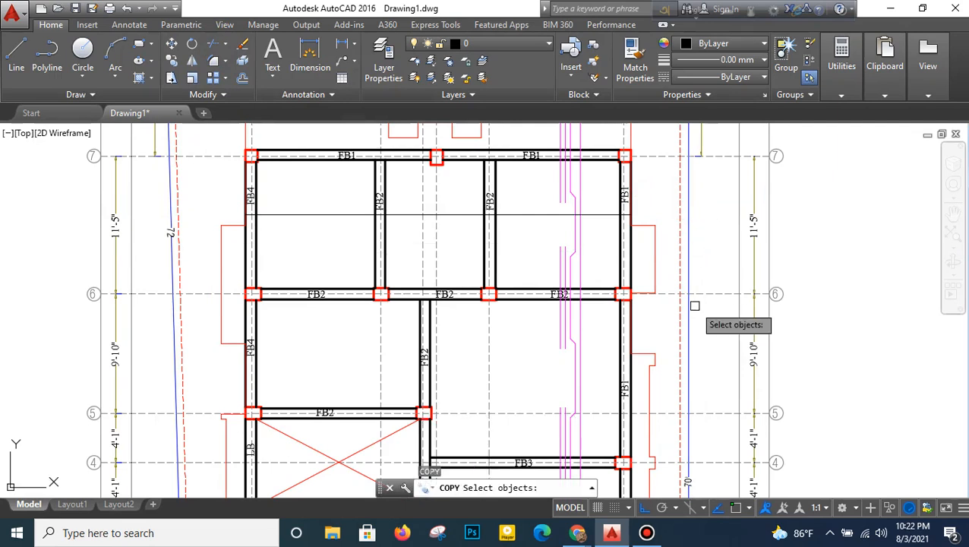
{"action": "key", "text": "Return"}
{"action": "left_click", "coordinate": [509, 230]}
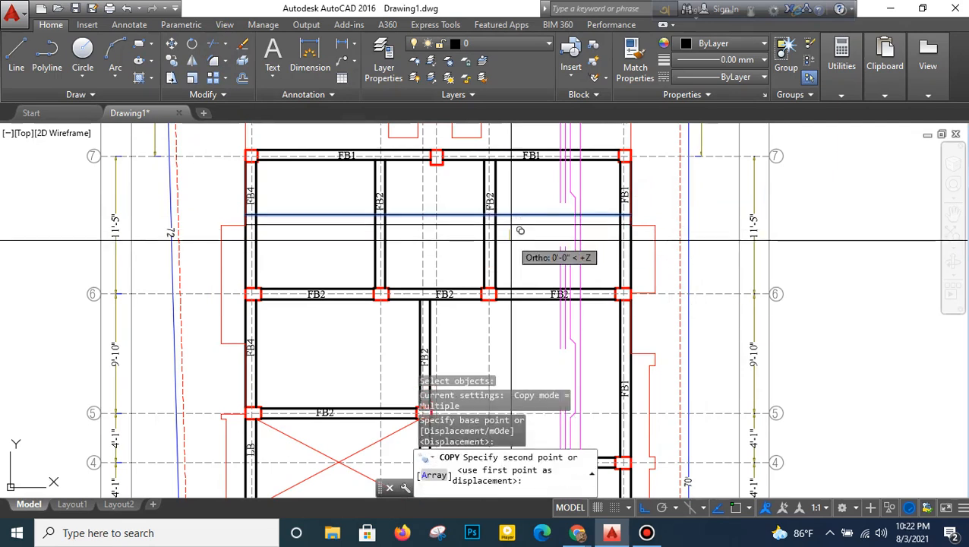
{"action": "left_click", "coordinate": [518, 248]}
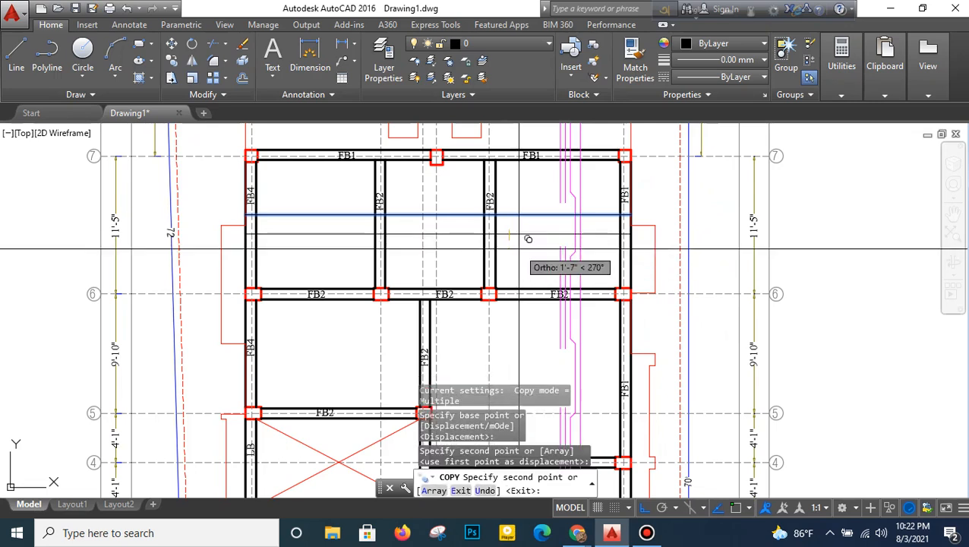
{"action": "key", "text": "Return"}
- Offset the copied horizontal line downward four times in succession, keeping the 5-inch spacing
{"action": "type", "text": "o"}
{"action": "key", "text": "Return"}
{"action": "key", "text": "Return"}
{"action": "left_click", "coordinate": [522, 231]}
{"action": "left_click", "coordinate": [524, 258]}
{"action": "left_click", "coordinate": [523, 234]}
{"action": "left_click", "coordinate": [533, 240]}
{"action": "left_click", "coordinate": [532, 272]}
{"action": "left_click", "coordinate": [534, 245]}
{"action": "left_click", "coordinate": [535, 272]}
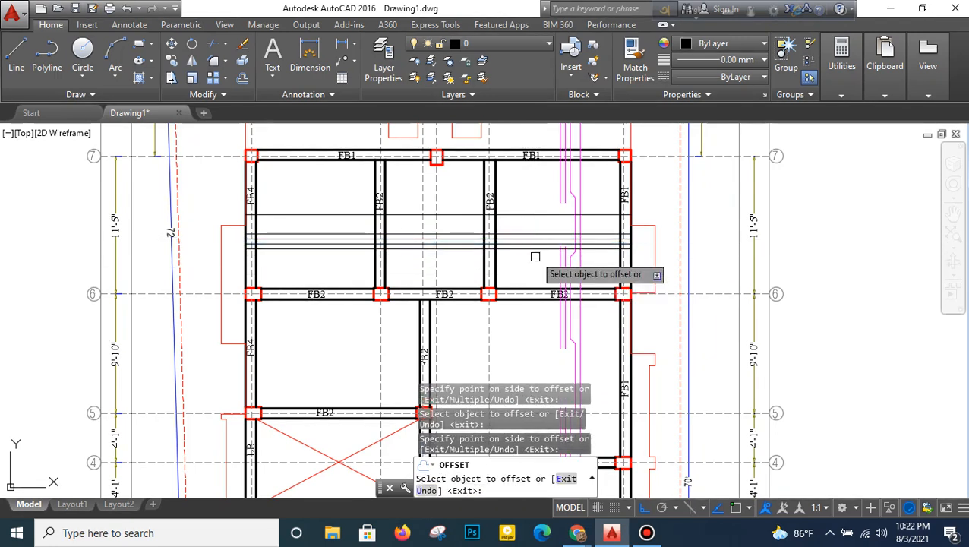
{"action": "scroll", "coordinate": [516, 236], "scroll_direction": "up", "scroll_amount": 3}
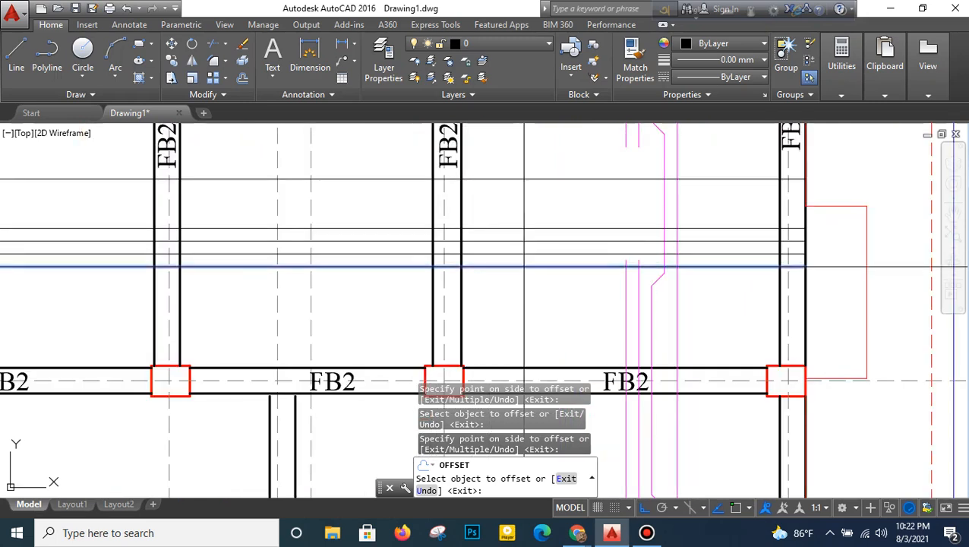
{"action": "right_click", "coordinate": [536, 304]}
{"action": "left_click", "coordinate": [566, 309]}
- Set the colour of all six horizontal bar lines between grid lines 6 and 7 to blue
{"action": "scroll", "coordinate": [536, 305], "scroll_direction": "down", "scroll_amount": 2}
{"action": "left_click", "coordinate": [549, 199]}
{"action": "left_click", "coordinate": [538, 294]}
{"action": "left_click", "coordinate": [718, 48]}
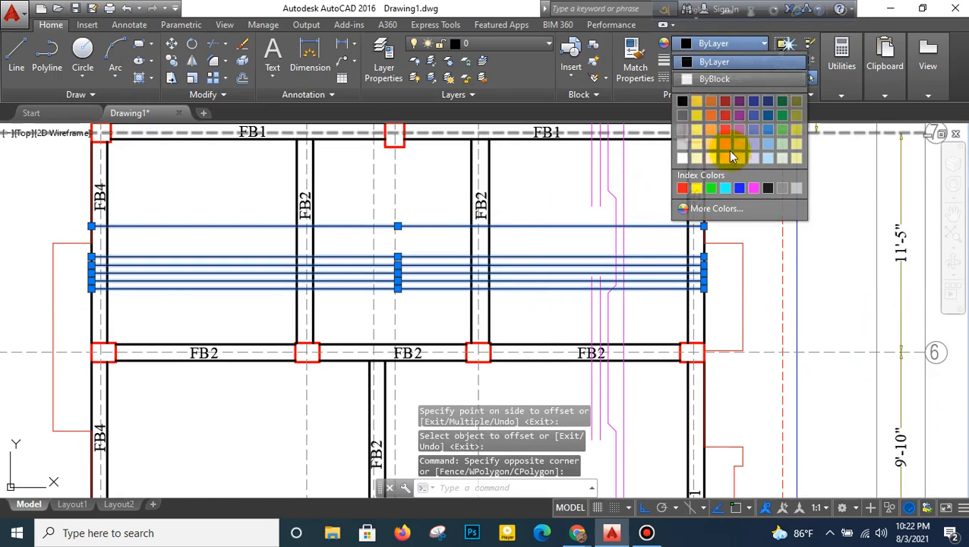
{"action": "left_click", "coordinate": [740, 188]}
{"action": "key", "text": "Escape"}
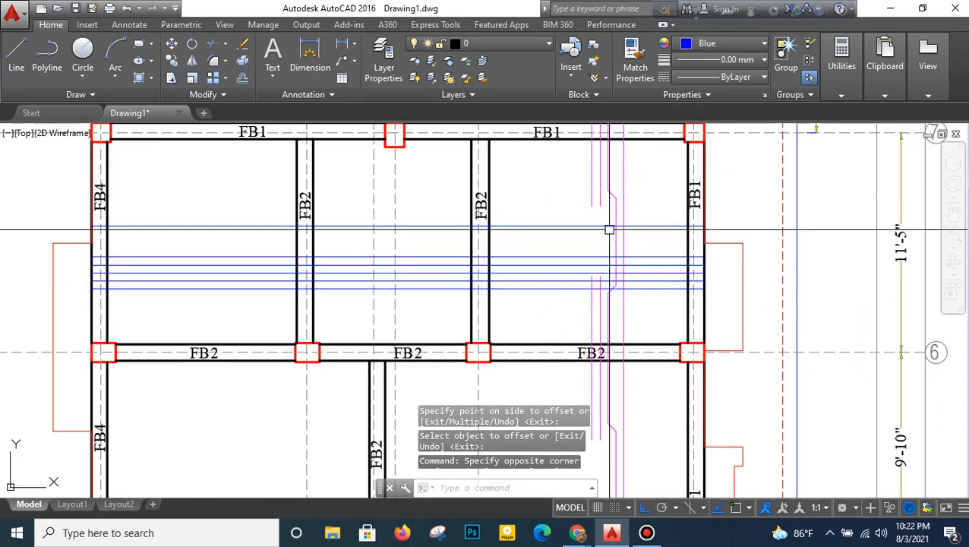
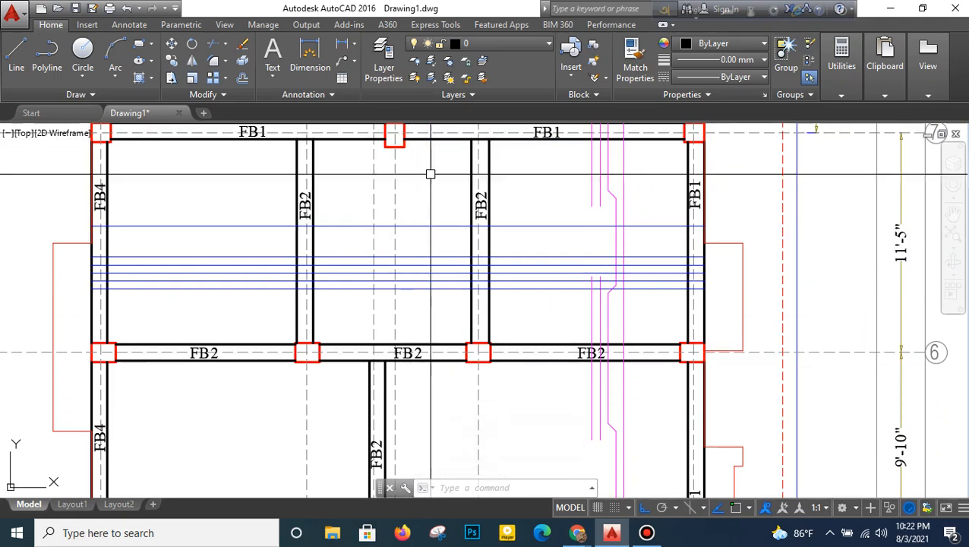
- Trim the uppermost blue bar line inside the FB1 beam, using the vertical beam faces between grid lines 6 and 7 as cutting edges
{"action": "middle_click_drag", "start_coordinate": [437, 240], "coordinate": [466, 262]}
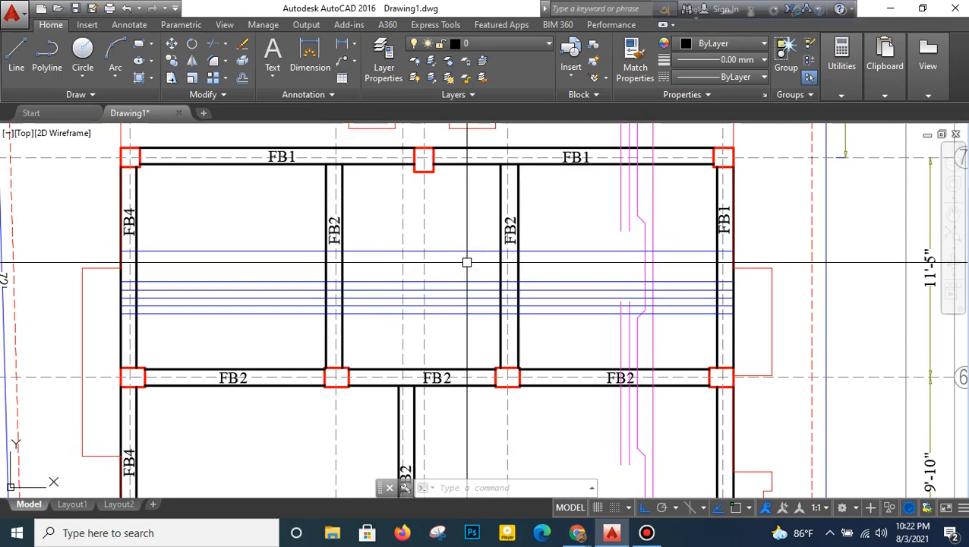
{"action": "type", "text": "tr"}
{"action": "key", "text": "Return"}
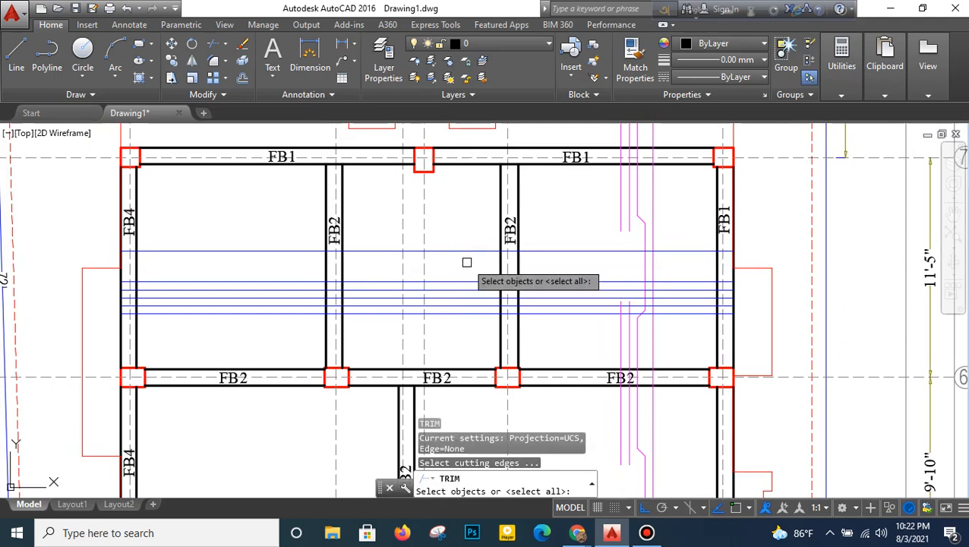
{"action": "left_click", "coordinate": [122, 254]}
{"action": "left_click", "coordinate": [137, 260]}
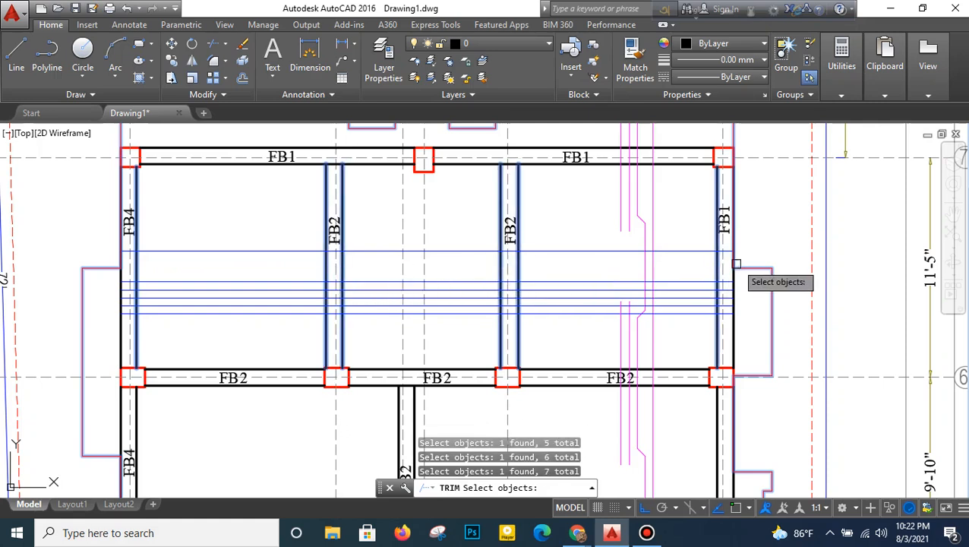
{"action": "key", "text": "Return"}
{"action": "scroll", "coordinate": [733, 260], "scroll_direction": "up", "scroll_amount": 4}
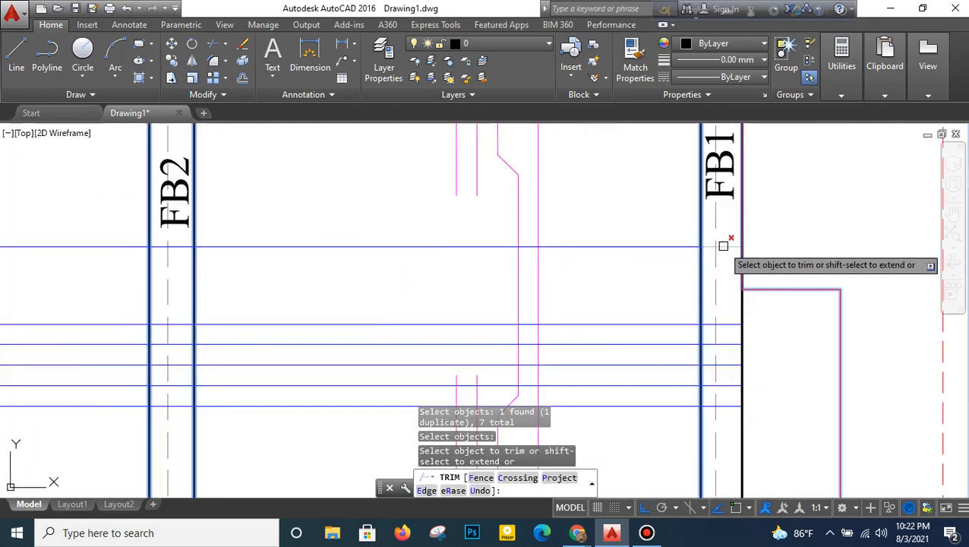
- Trim the uppermost blue bar line where it crosses the two FB2 beams and the FB4 beam, leaving separate segments per bay
{"action": "scroll", "coordinate": [729, 261], "scroll_direction": "down", "scroll_amount": 2}
{"action": "scroll", "coordinate": [532, 246], "scroll_direction": "down", "scroll_amount": 3}
{"action": "scroll", "coordinate": [524, 251], "scroll_direction": "up", "scroll_amount": 5}
{"action": "scroll", "coordinate": [530, 273], "scroll_direction": "down", "scroll_amount": 2}
{"action": "scroll", "coordinate": [533, 267], "scroll_direction": "down", "scroll_amount": 3}
{"action": "scroll", "coordinate": [376, 270], "scroll_direction": "up", "scroll_amount": 5}
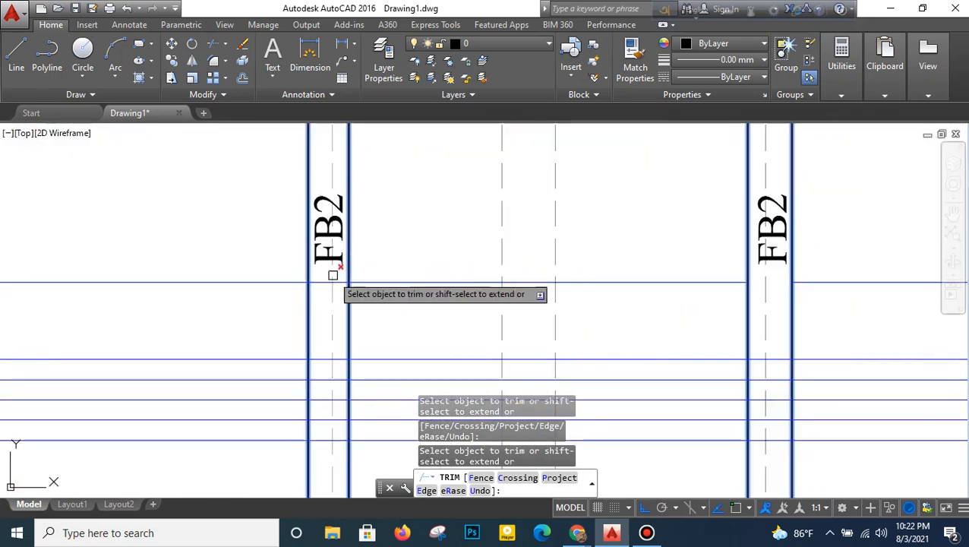
{"action": "scroll", "coordinate": [321, 283], "scroll_direction": "down", "scroll_amount": 4}
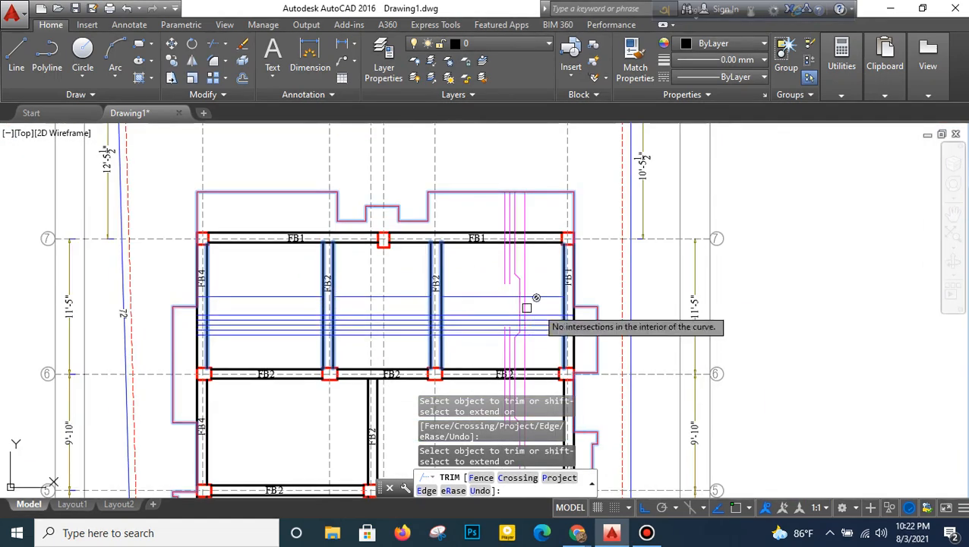
{"action": "scroll", "coordinate": [289, 310], "scroll_direction": "up", "scroll_amount": 5}
{"action": "scroll", "coordinate": [311, 310], "scroll_direction": "up", "scroll_amount": 3}
{"action": "left_click", "coordinate": [430, 257]}
{"action": "left_click", "coordinate": [422, 285]}
{"action": "right_click", "coordinate": [485, 230]}
{"action": "left_click", "coordinate": [495, 242]}
{"action": "scroll", "coordinate": [490, 275], "scroll_direction": "down", "scroll_amount": 5}
{"action": "scroll", "coordinate": [467, 300], "scroll_direction": "down", "scroll_amount": 2}
{"action": "scroll", "coordinate": [438, 293], "scroll_direction": "up", "scroll_amount": 4}
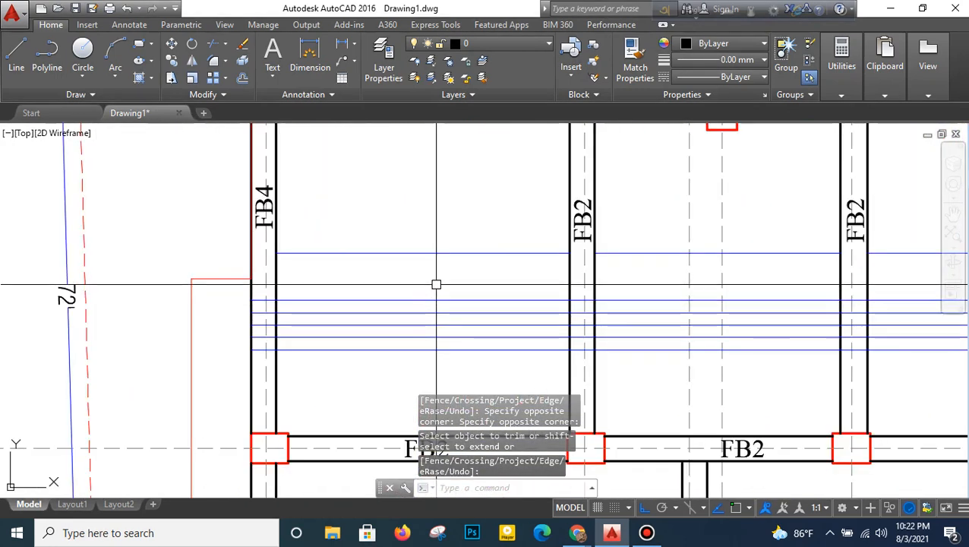
- Divide the uppermost blue line segment between the FB4 and FB2 beams into 4 equal parts
{"action": "type", "text": "DI"}
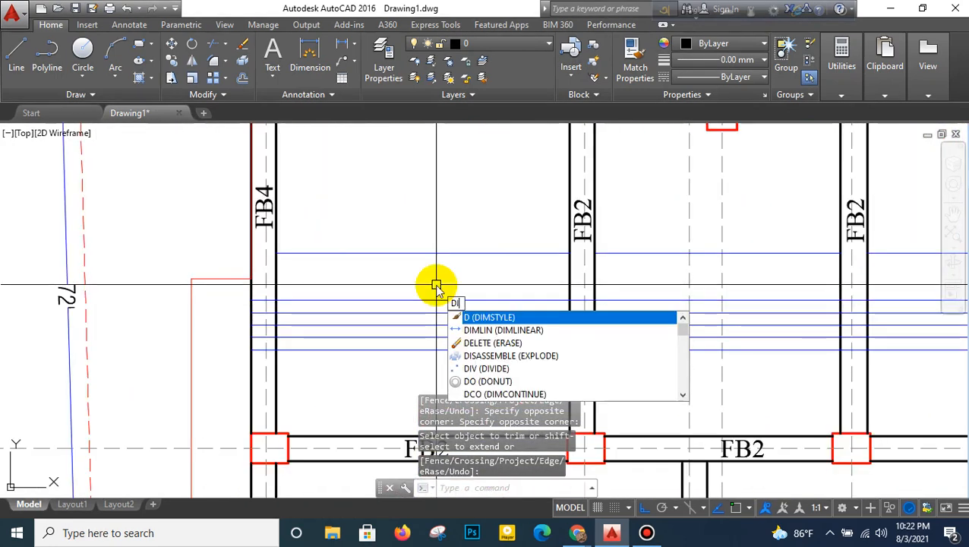
{"action": "type", "text": "V"}
{"action": "key", "text": "Return"}
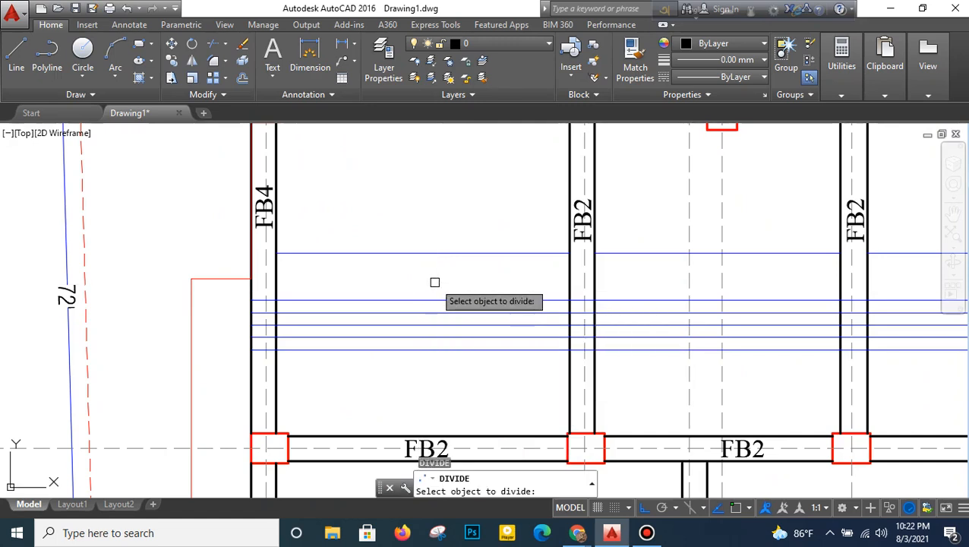
{"action": "left_click", "coordinate": [436, 255]}
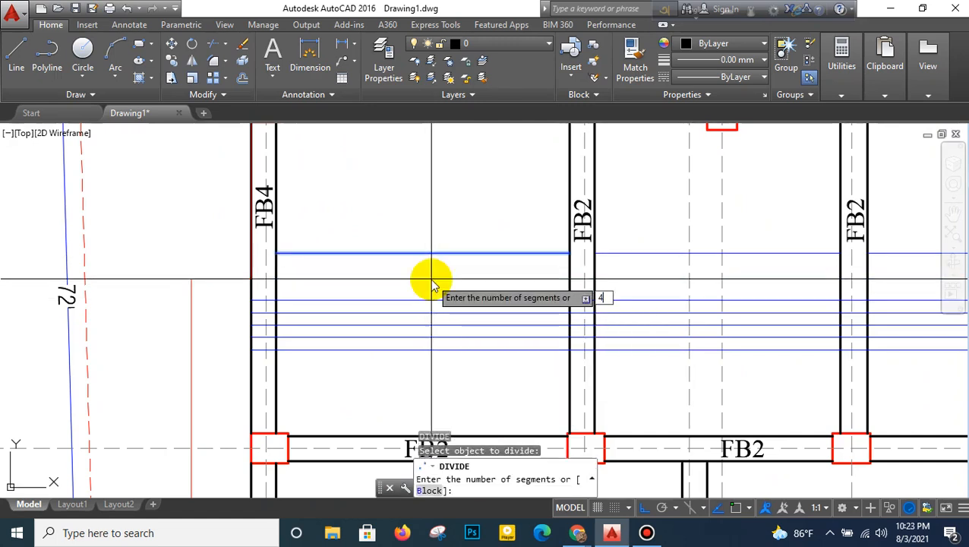
{"action": "type", "text": "4"}
{"action": "key", "text": "Return"}
- Divide the uppermost blue line segment in the middle bay, between the two FB2 beams, into 4 equal parts
{"action": "right_click", "coordinate": [443, 258]}
{"action": "left_click", "coordinate": [466, 263]}
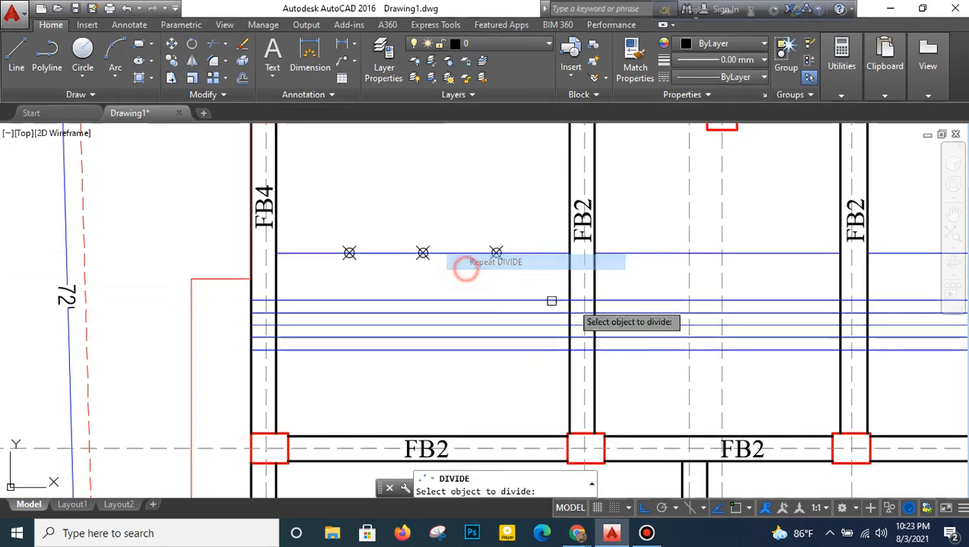
{"action": "middle_click_drag", "start_coordinate": [619, 282], "coordinate": [466, 298]}
{"action": "left_click", "coordinate": [480, 270]}
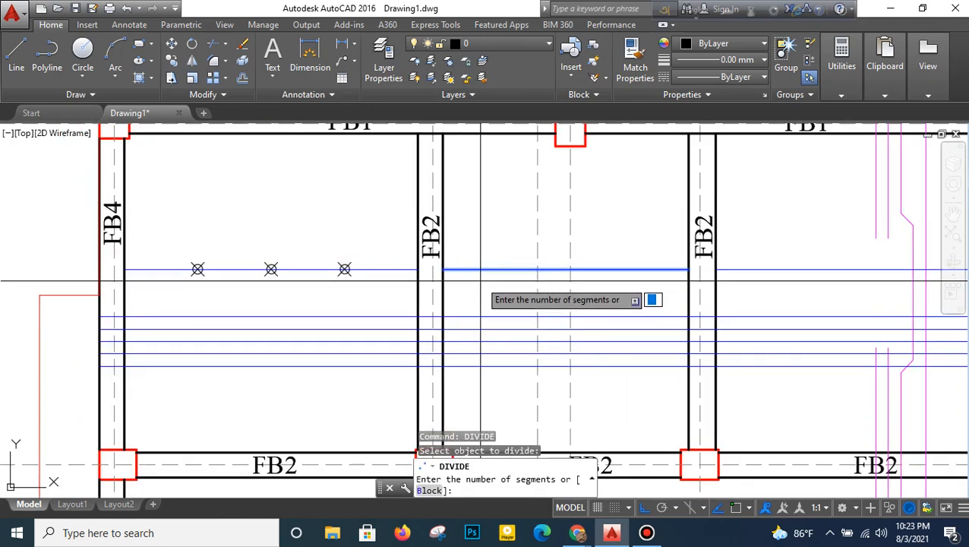
{"action": "type", "text": "4"}
{"action": "key", "text": "Return"}
{"action": "key", "text": "Return"}
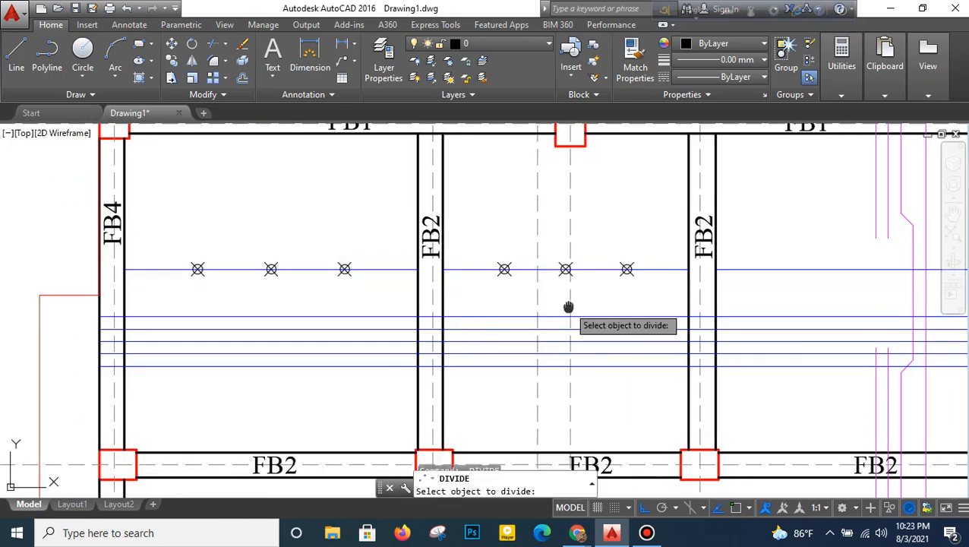
- Divide the uppermost blue line segment between the FB2 and FB1 beams into 4 equal parts
{"action": "middle_click_drag", "start_coordinate": [569, 307], "coordinate": [493, 301]}
{"action": "left_click", "coordinate": [672, 264]}
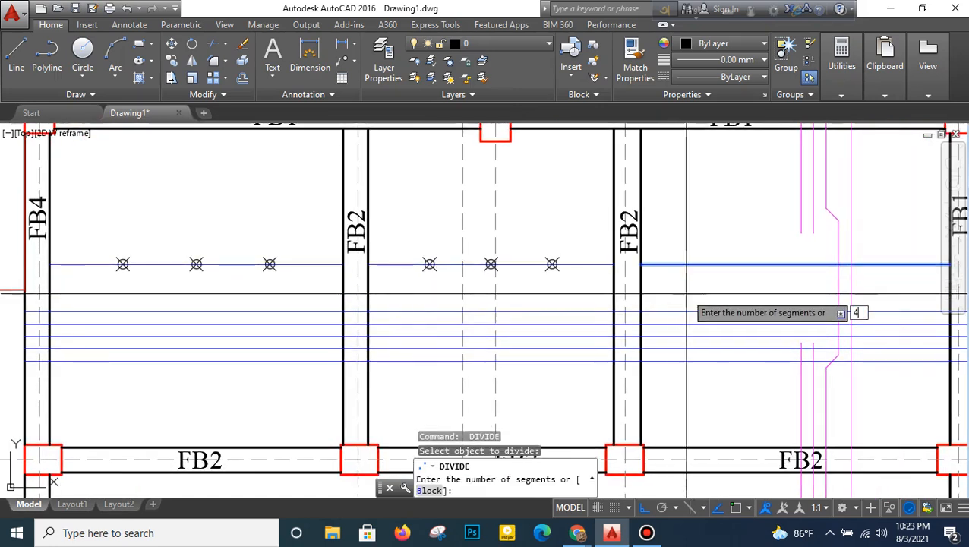
{"action": "type", "text": "4"}
{"action": "key", "text": "Return"}
{"action": "scroll", "coordinate": [684, 305], "scroll_direction": "down", "scroll_amount": 2}
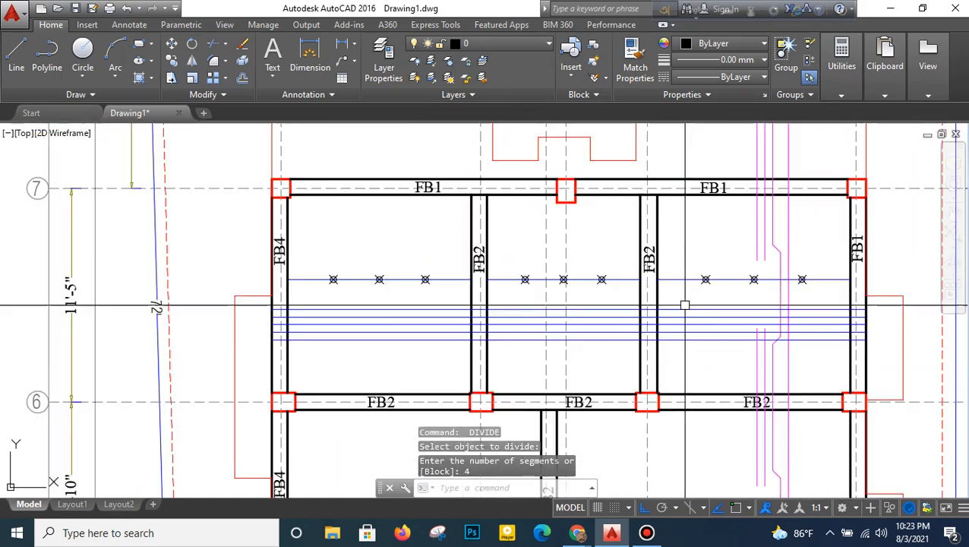
- With object snap on, draw vertical lines from the first and third division points of the FB4–FB2 bay down past the five lower blue lines
{"action": "left_click", "coordinate": [17, 59]}
{"action": "left_click", "coordinate": [735, 503]}
{"action": "scroll", "coordinate": [335, 297], "scroll_direction": "up", "scroll_amount": 2}
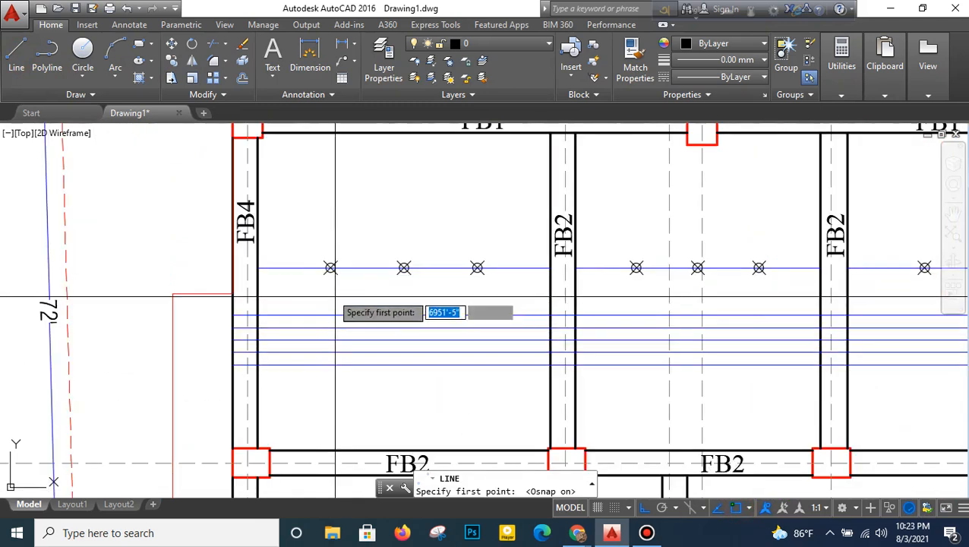
{"action": "left_click", "coordinate": [331, 268]}
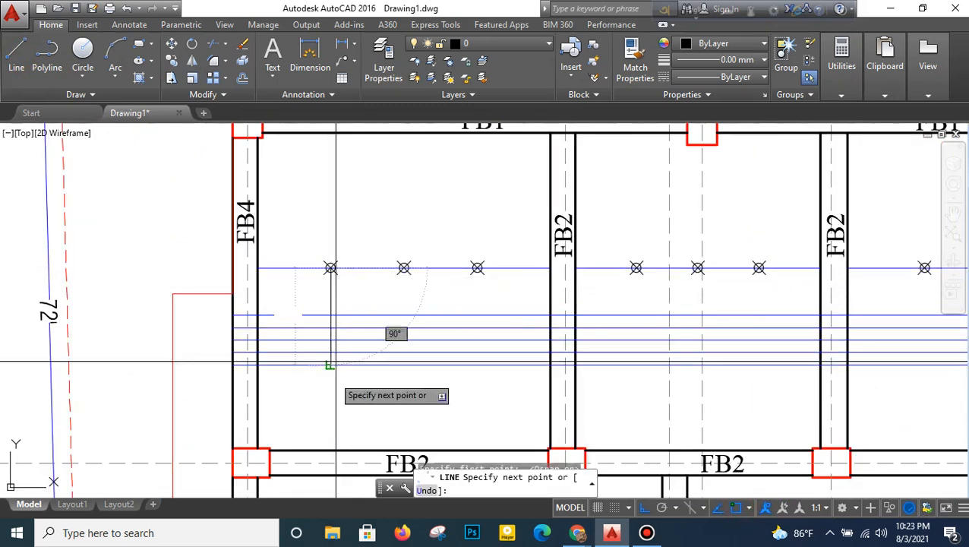
{"action": "left_click", "coordinate": [330, 408]}
{"action": "key", "text": "Return"}
{"action": "key", "text": "Return"}
{"action": "left_click", "coordinate": [477, 267]}
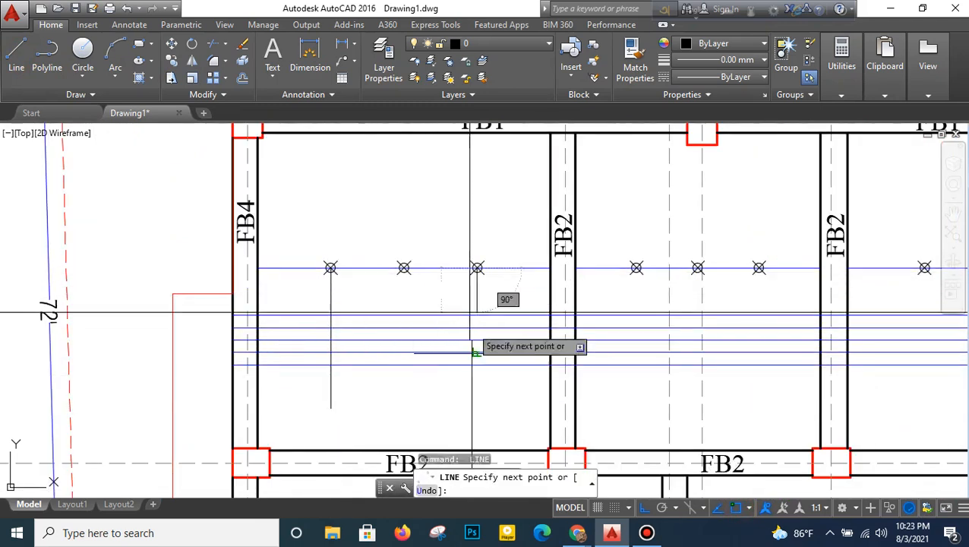
{"action": "left_click", "coordinate": [477, 411]}
{"action": "key", "text": "Return"}
- Draw vertical lines from the first and third division points of the middle bay down past the five lower blue lines
{"action": "key", "text": "Return"}
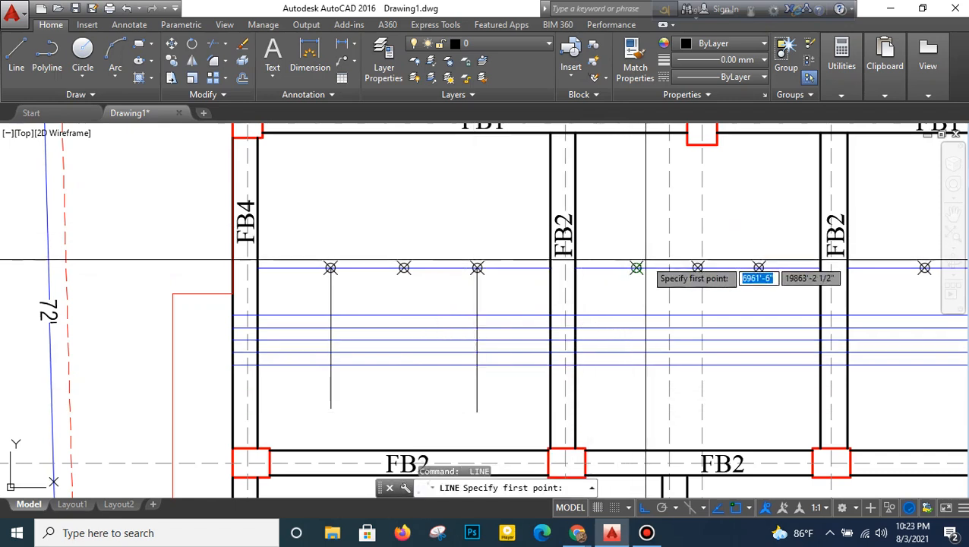
{"action": "left_click", "coordinate": [637, 268]}
{"action": "left_click", "coordinate": [637, 414]}
{"action": "key", "text": "Return"}
{"action": "middle_click_drag", "start_coordinate": [618, 340], "coordinate": [450, 285]}
{"action": "key", "text": "Return"}
{"action": "left_click", "coordinate": [591, 212]}
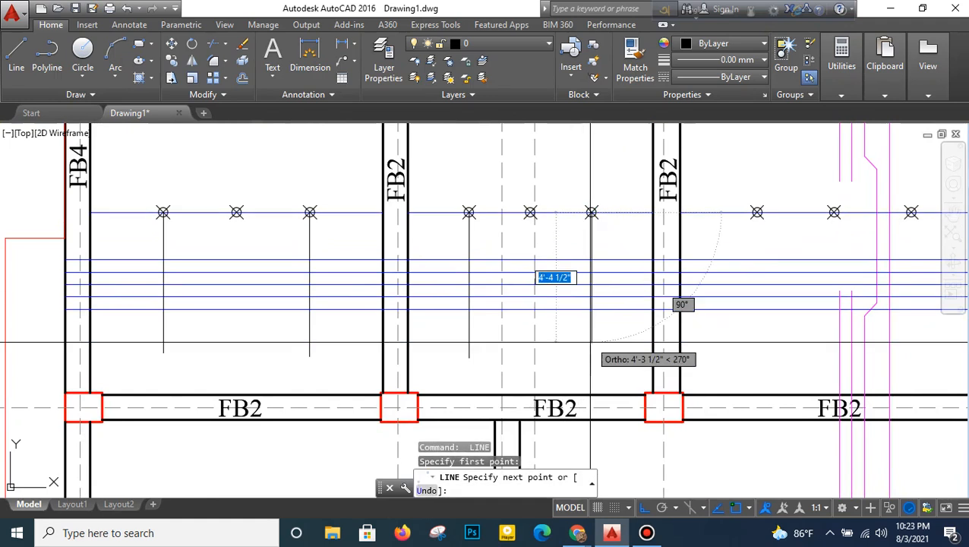
{"action": "left_click", "coordinate": [592, 341]}
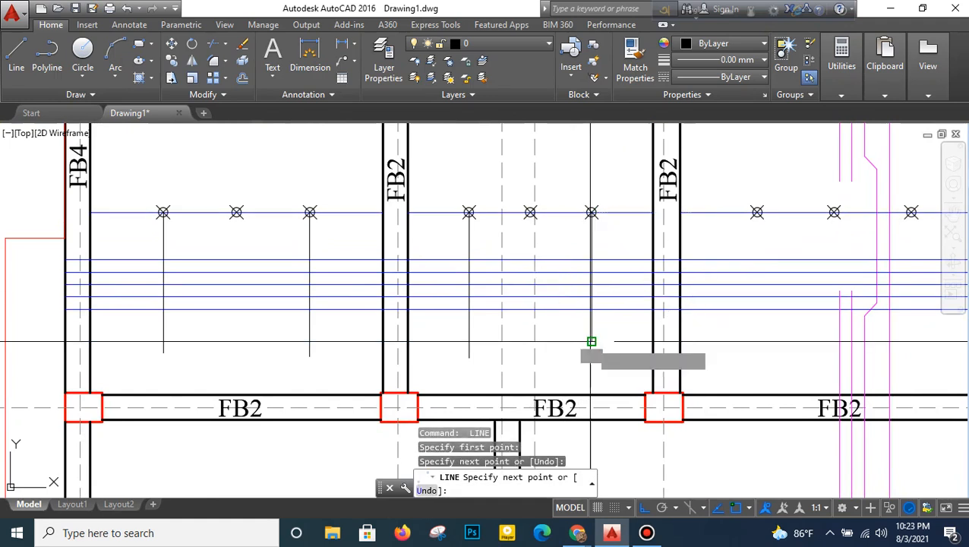
{"action": "key", "text": "Return"}
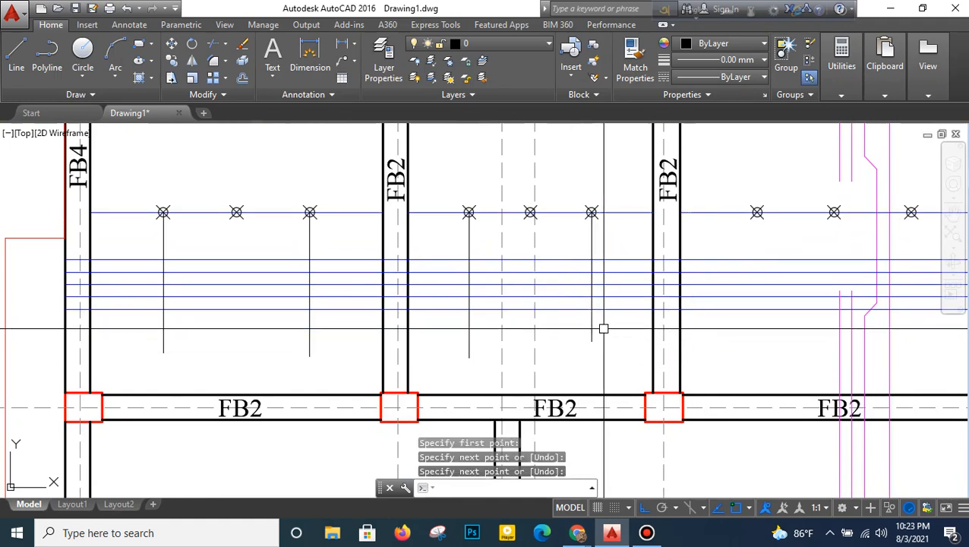
- Draw vertical lines from the first and third division points of the FB2–FB1 bay down past the five lower blue lines
{"action": "key", "text": "Return"}
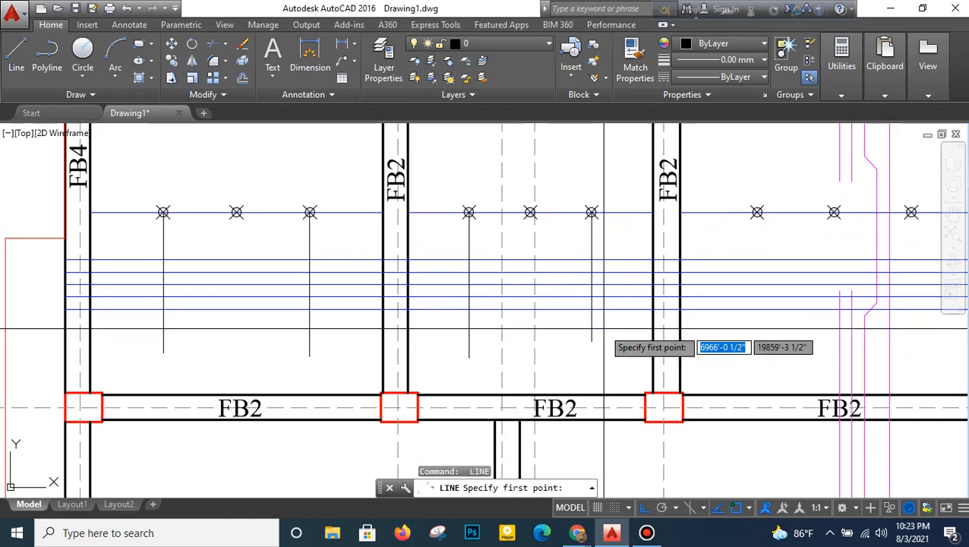
{"action": "middle_click_drag", "start_coordinate": [681, 309], "coordinate": [562, 313]}
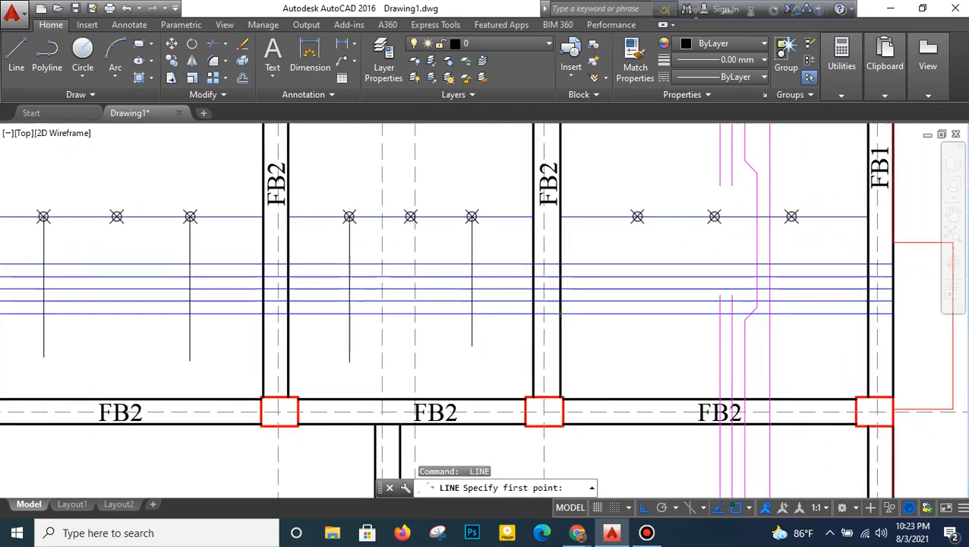
{"action": "left_click", "coordinate": [637, 219]}
{"action": "left_click", "coordinate": [629, 346]}
{"action": "key", "text": "Return"}
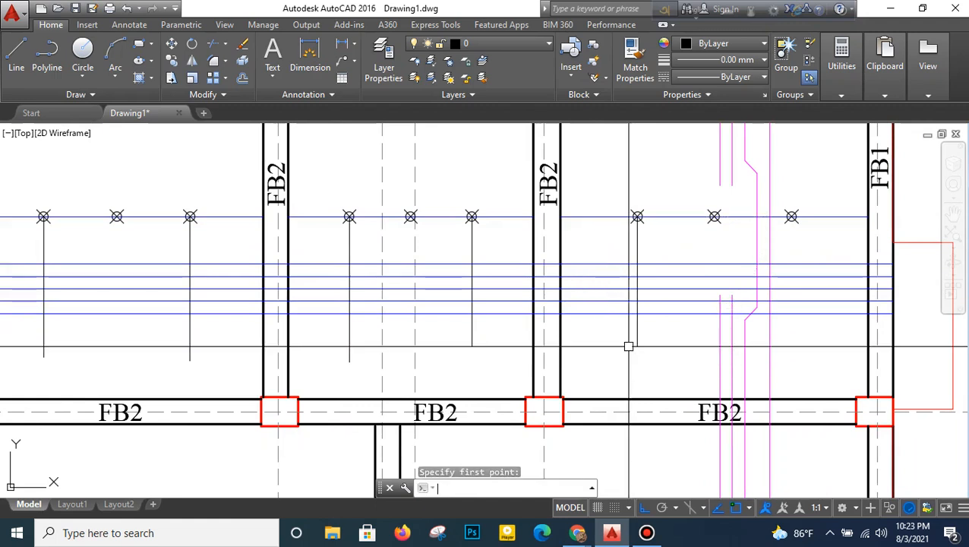
{"action": "key", "text": "Return"}
{"action": "left_click", "coordinate": [791, 218]}
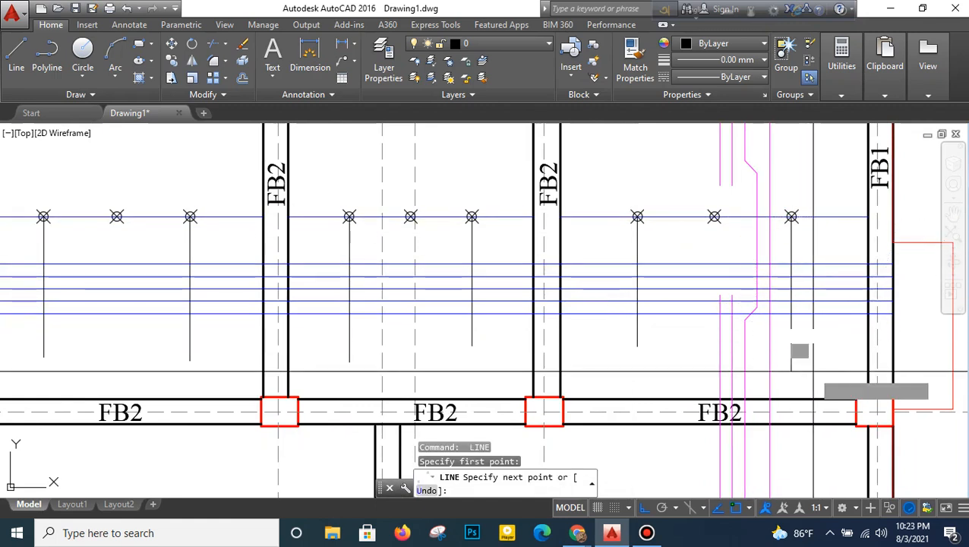
{"action": "left_click", "coordinate": [813, 372]}
{"action": "key", "text": "Return"}
- Offset both vertical division lines in the FB2–FB1 bay by 5 inches toward the centre of the bay
{"action": "type", "text": "o"}
{"action": "key", "text": "Return"}
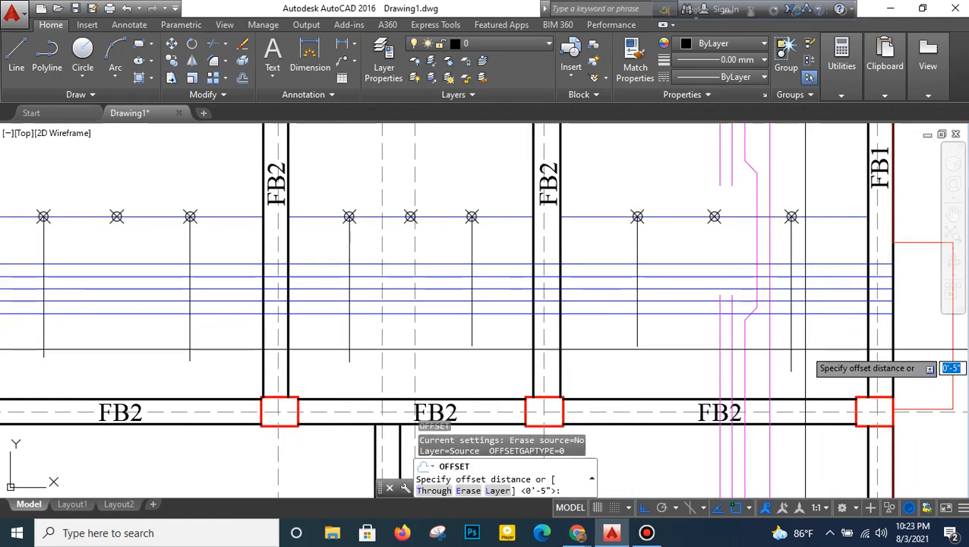
{"action": "type", "text": "5"}
{"action": "key", "text": "Return"}
{"action": "scroll", "coordinate": [784, 346], "scroll_direction": "up", "scroll_amount": 2}
{"action": "left_click", "coordinate": [774, 351]}
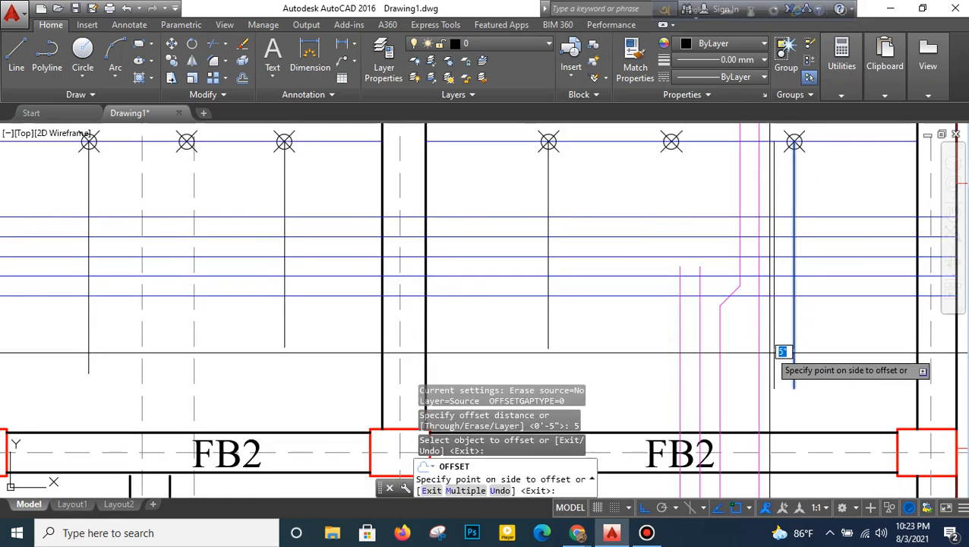
{"action": "left_click", "coordinate": [551, 337]}
{"action": "left_click", "coordinate": [577, 335]}
{"action": "scroll", "coordinate": [550, 339], "scroll_direction": "down", "scroll_amount": 1}
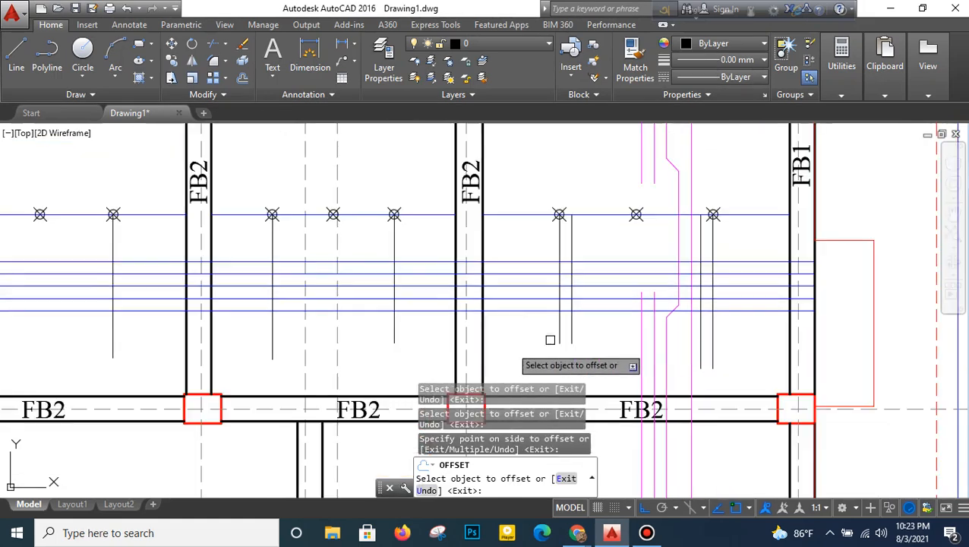
- Offset both vertical division lines in the middle bay toward its centre, keeping the 5-inch distance
{"action": "left_click", "coordinate": [390, 327]}
{"action": "left_click", "coordinate": [320, 357]}
{"action": "scroll", "coordinate": [291, 342], "scroll_direction": "up", "scroll_amount": 2}
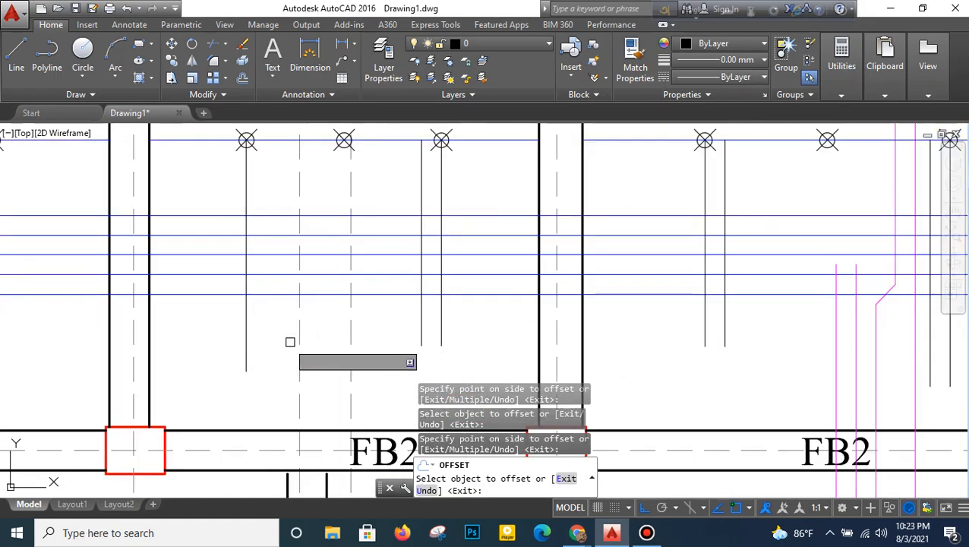
{"action": "left_click", "coordinate": [245, 351]}
{"action": "left_click", "coordinate": [255, 336]}
{"action": "scroll", "coordinate": [275, 357], "scroll_direction": "down", "scroll_amount": 3}
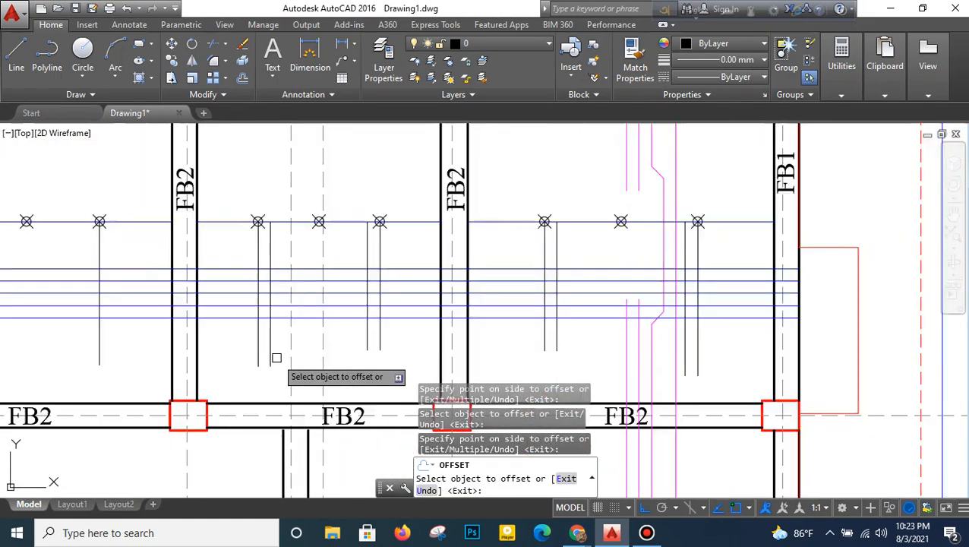
- Offset both vertical division lines in the FB4–FB2 bay toward its centre, keeping the 5-inch distance
{"action": "middle_click_drag", "start_coordinate": [275, 357], "coordinate": [589, 334]}
{"action": "left_click", "coordinate": [416, 330]}
{"action": "left_click", "coordinate": [362, 326]}
{"action": "left_click", "coordinate": [267, 320]}
{"action": "left_click", "coordinate": [323, 251]}
{"action": "right_click", "coordinate": [334, 228]}
{"action": "left_click", "coordinate": [351, 238]}
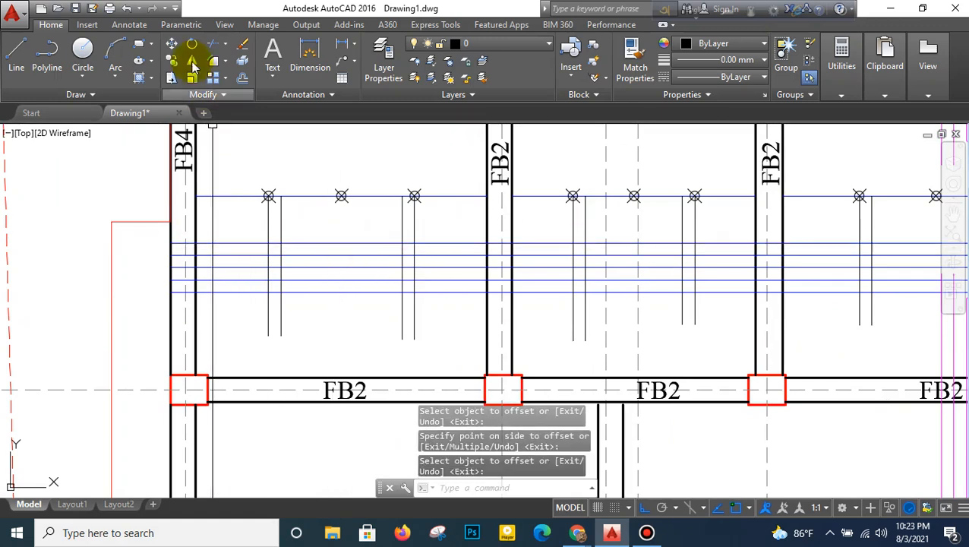
- Draw a polyline along the middle of the five lower blue lines, cranking up to the line above between the vertical guides in all three bays
{"action": "left_click", "coordinate": [47, 50]}
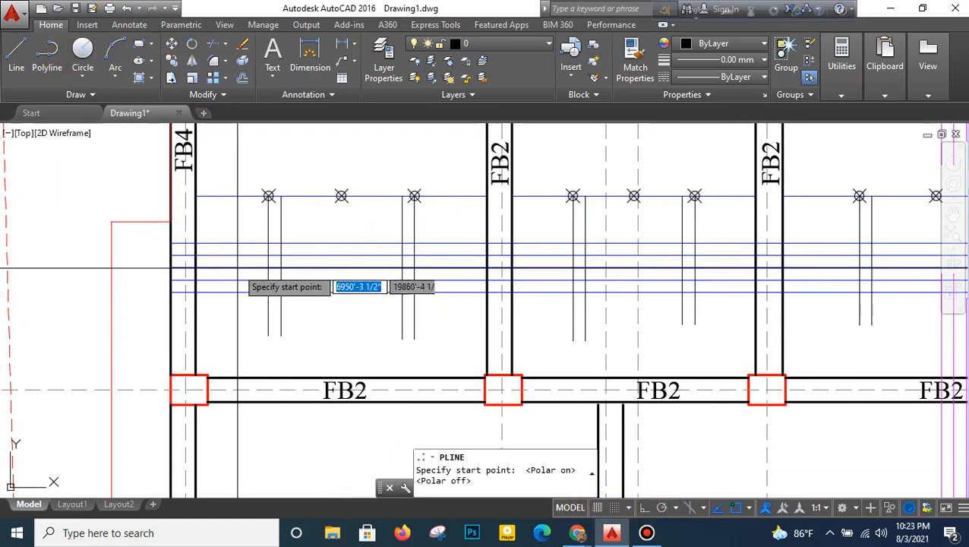
{"action": "scroll", "coordinate": [217, 293], "scroll_direction": "up", "scroll_amount": 2}
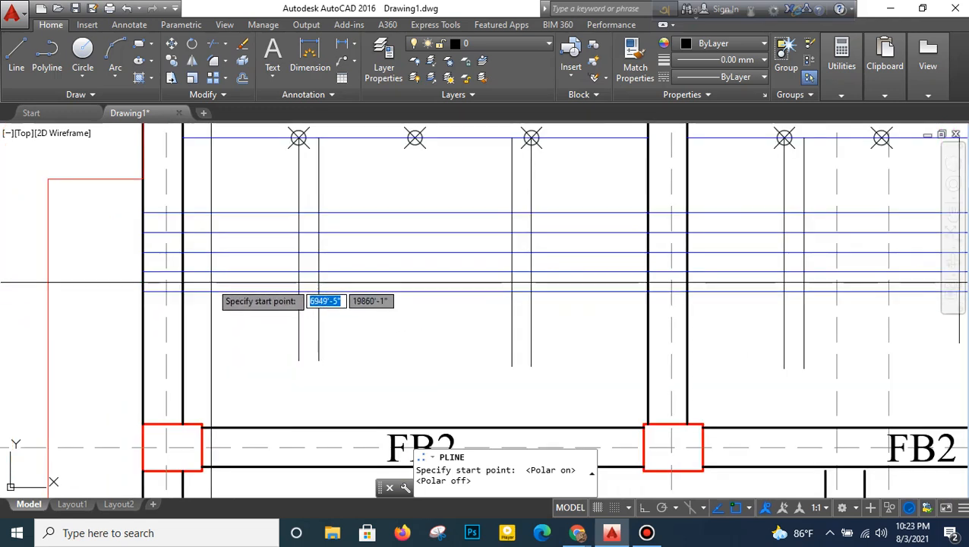
{"action": "left_click", "coordinate": [142, 251]}
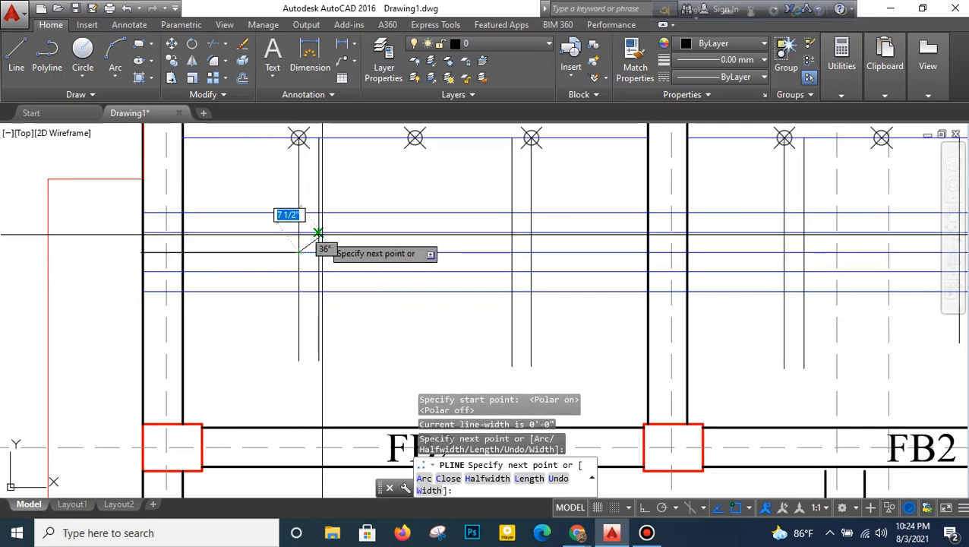
{"action": "left_click", "coordinate": [320, 233]}
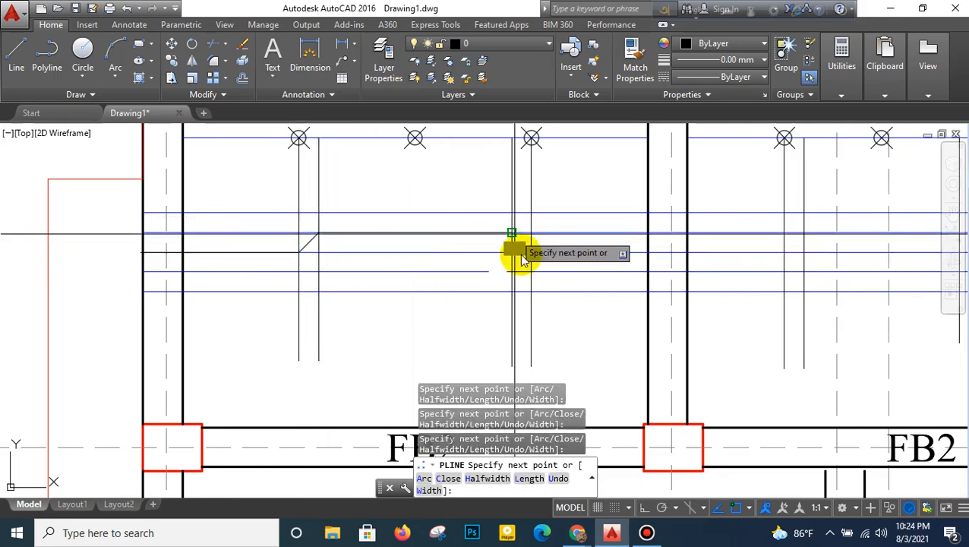
{"action": "middle_click_drag", "start_coordinate": [531, 252], "coordinate": [332, 257]}
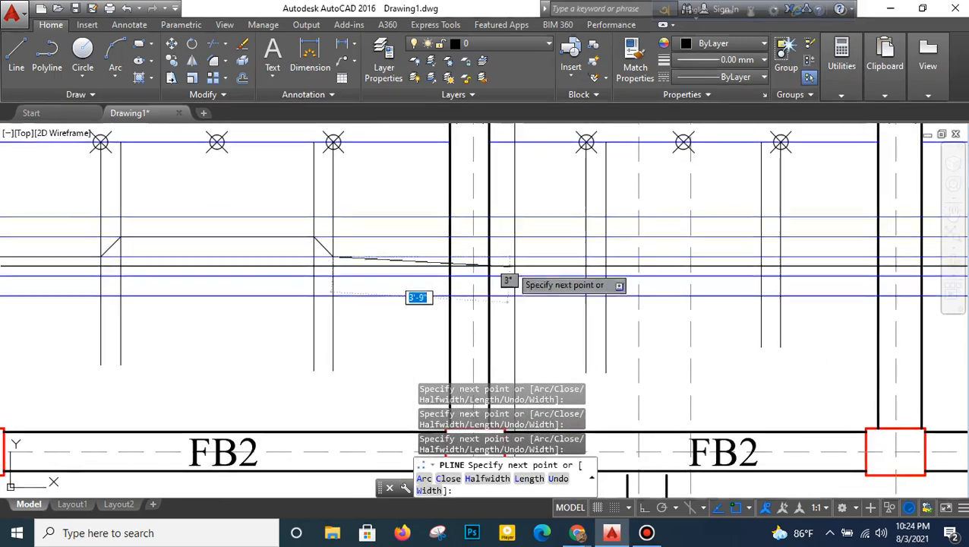
{"action": "scroll", "coordinate": [587, 259], "scroll_direction": "up", "scroll_amount": 3}
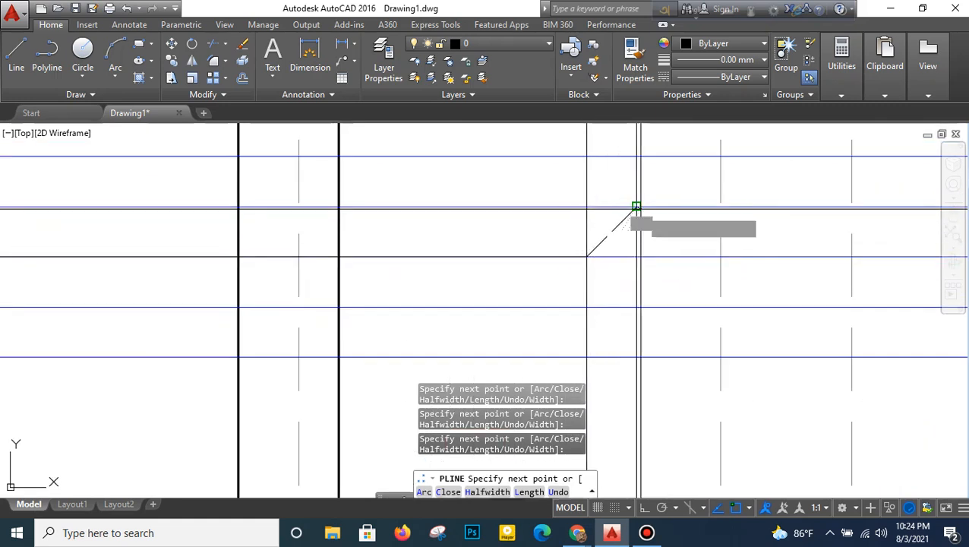
{"action": "scroll", "coordinate": [631, 220], "scroll_direction": "down", "scroll_amount": 3}
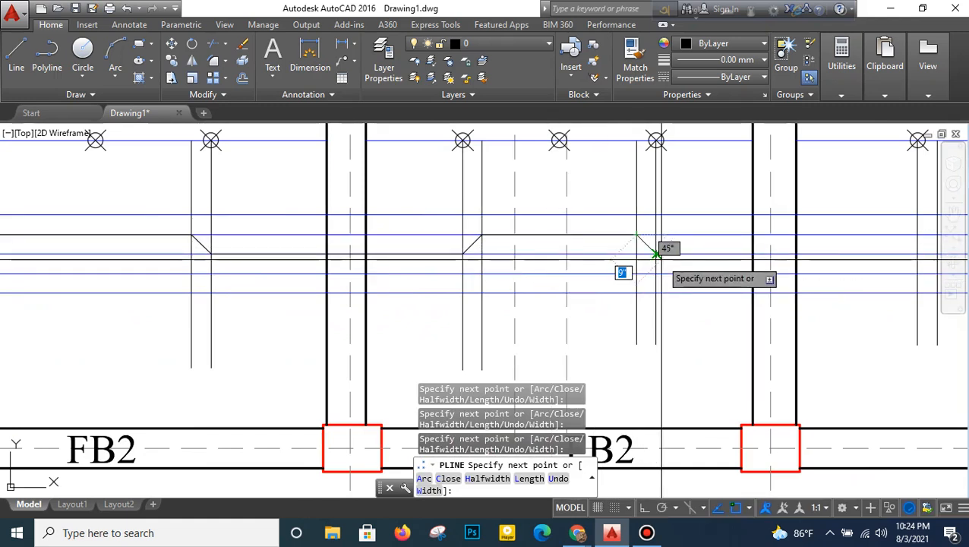
{"action": "middle_click_drag", "start_coordinate": [655, 275], "coordinate": [496, 270]}
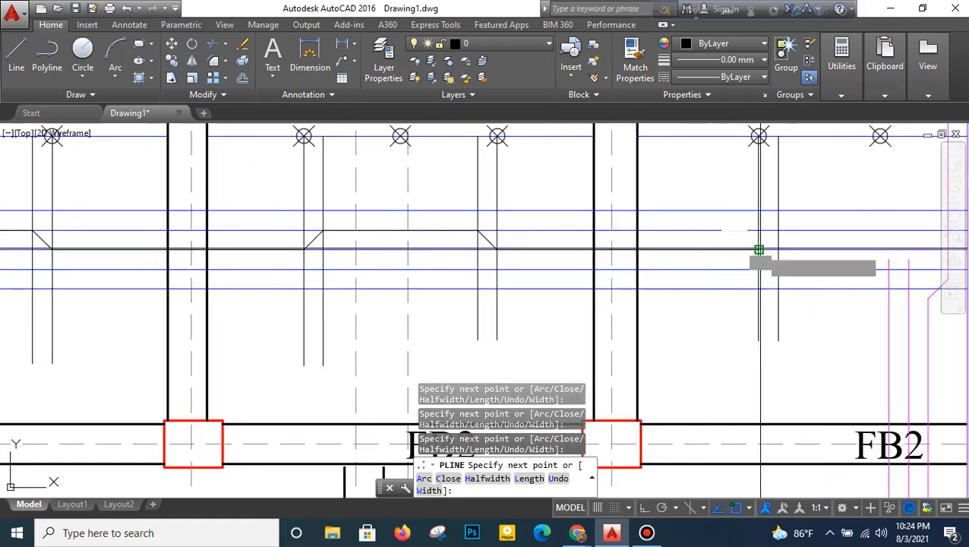
{"action": "middle_click_drag", "start_coordinate": [778, 231], "coordinate": [529, 253]}
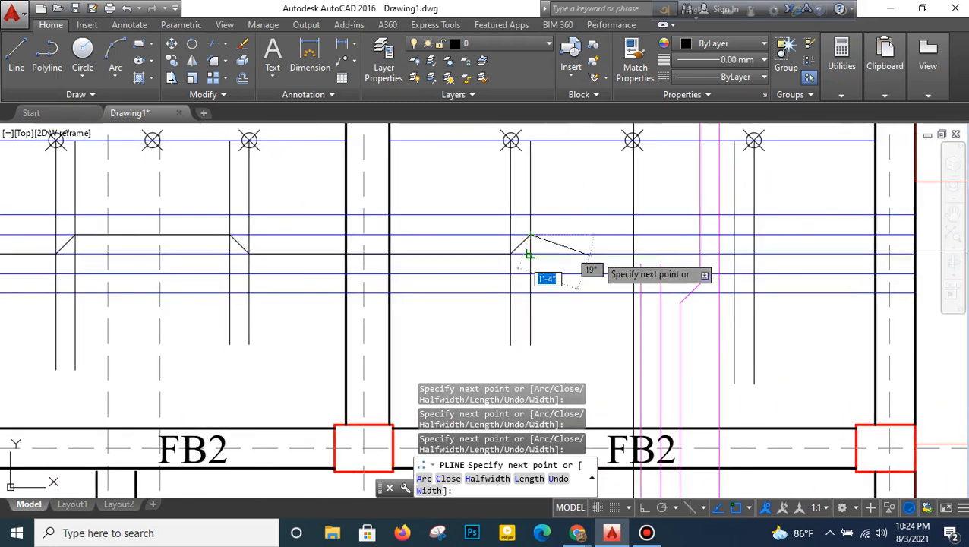
{"action": "scroll", "coordinate": [740, 275], "scroll_direction": "up", "scroll_amount": 2}
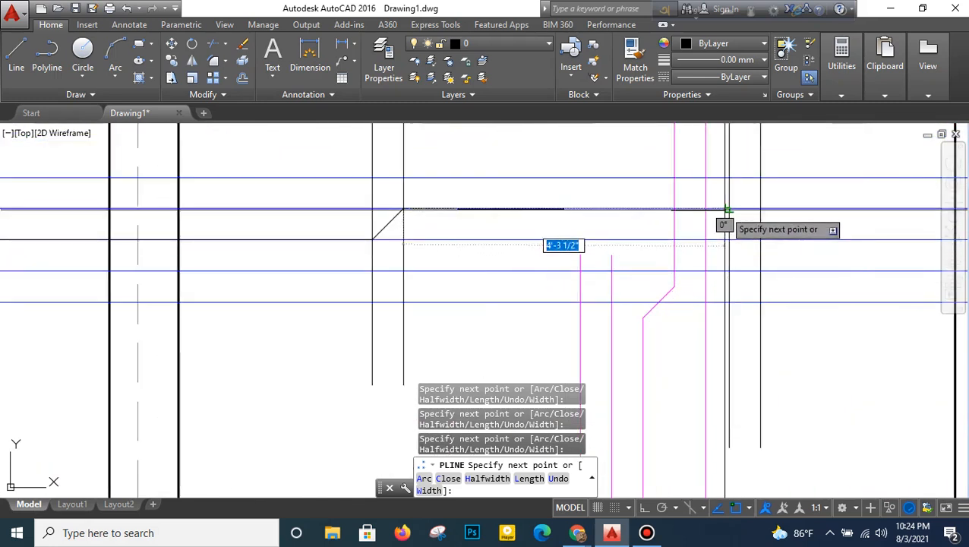
{"action": "middle_click_drag", "start_coordinate": [786, 261], "coordinate": [503, 270]}
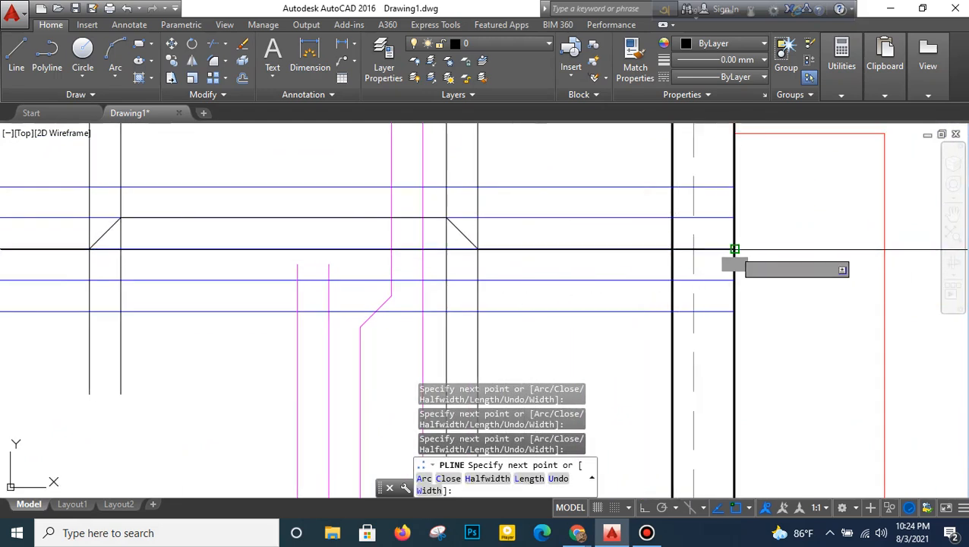
{"action": "key", "text": "Return"}
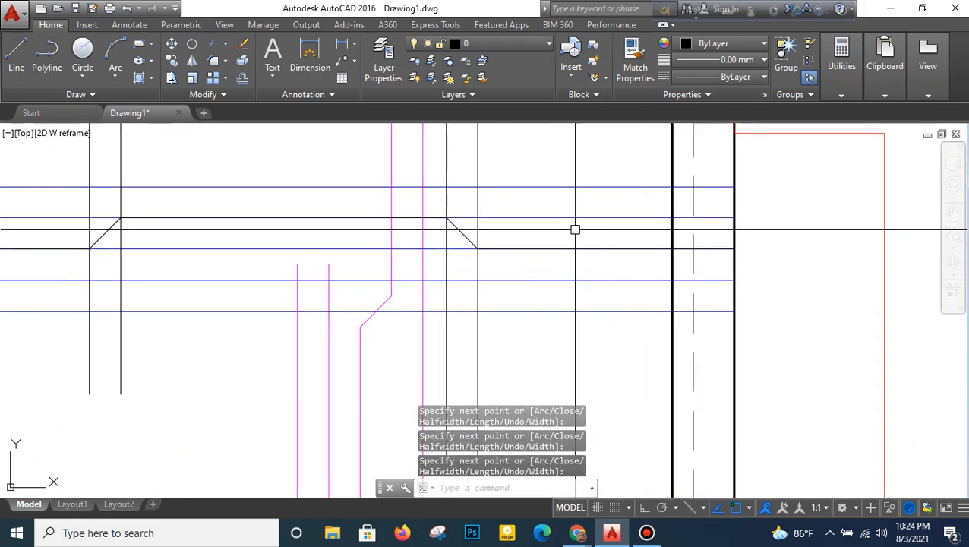
- Delete the second and third straight blue lines that lie under the cranked polyline
{"action": "scroll", "coordinate": [575, 229], "scroll_direction": "down", "scroll_amount": 2}
{"action": "middle_click_drag", "start_coordinate": [291, 246], "coordinate": [371, 251]}
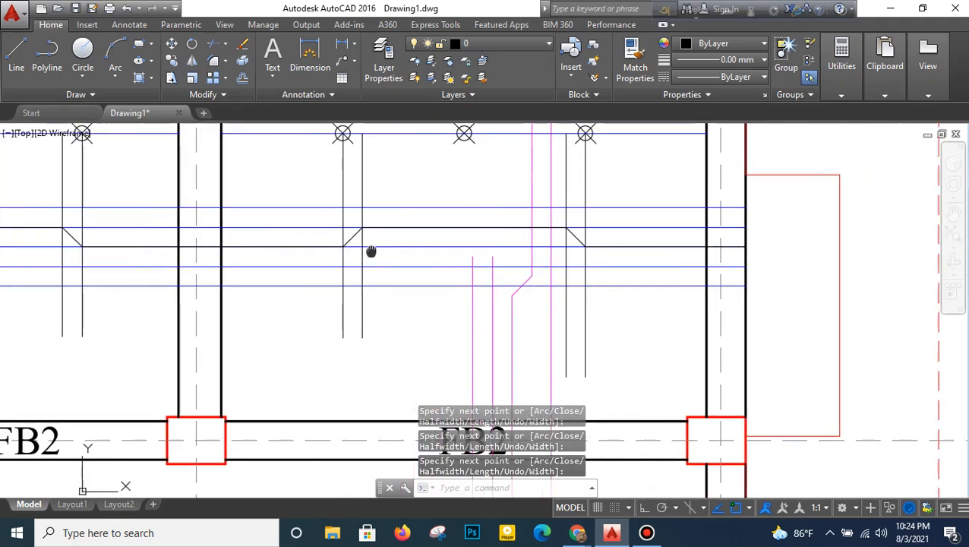
{"action": "left_click", "coordinate": [369, 247]}
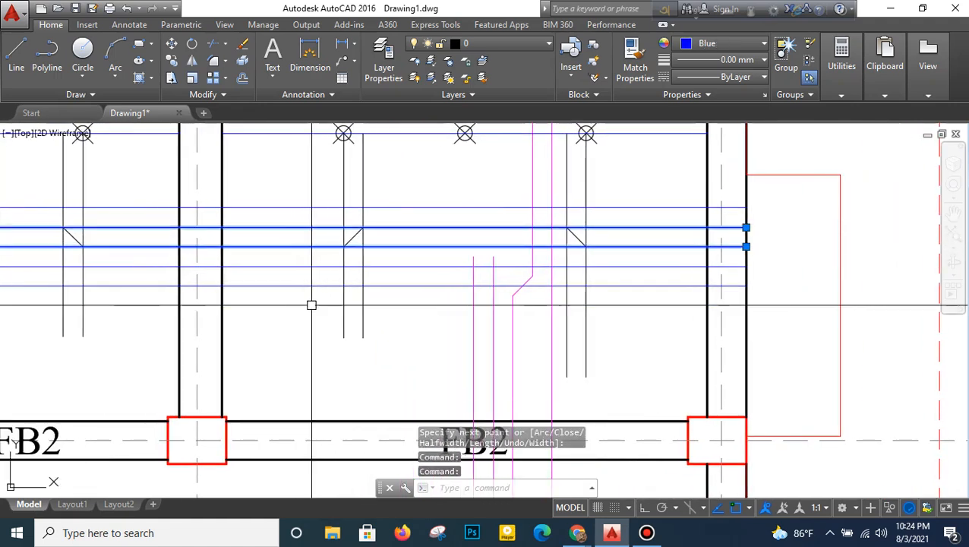
{"action": "key", "text": "Delete"}
- Match the cranked polyline's properties to those of the straight blue bar above it
{"action": "type", "text": "ma"}
{"action": "key", "text": "space"}
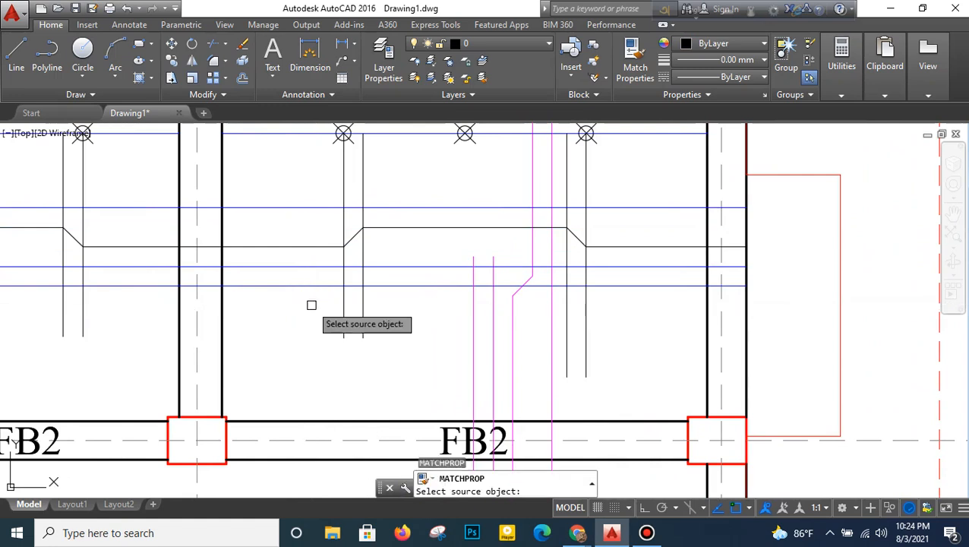
{"action": "left_click", "coordinate": [292, 207]}
{"action": "left_click", "coordinate": [290, 287]}
{"action": "right_click", "coordinate": [310, 258]}
{"action": "left_click", "coordinate": [311, 252]}
{"action": "scroll", "coordinate": [353, 331], "scroll_direction": "down", "scroll_amount": 3}
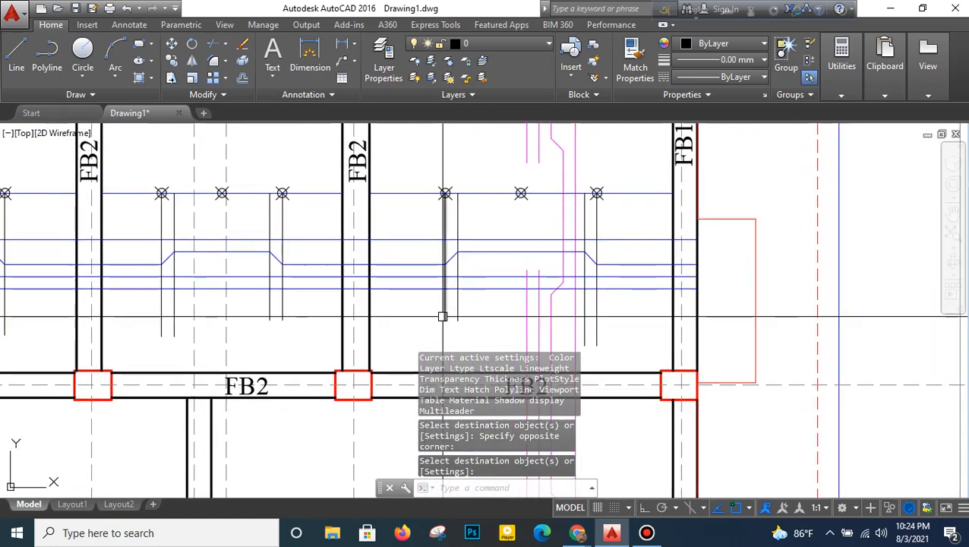
{"action": "key", "text": "space"}
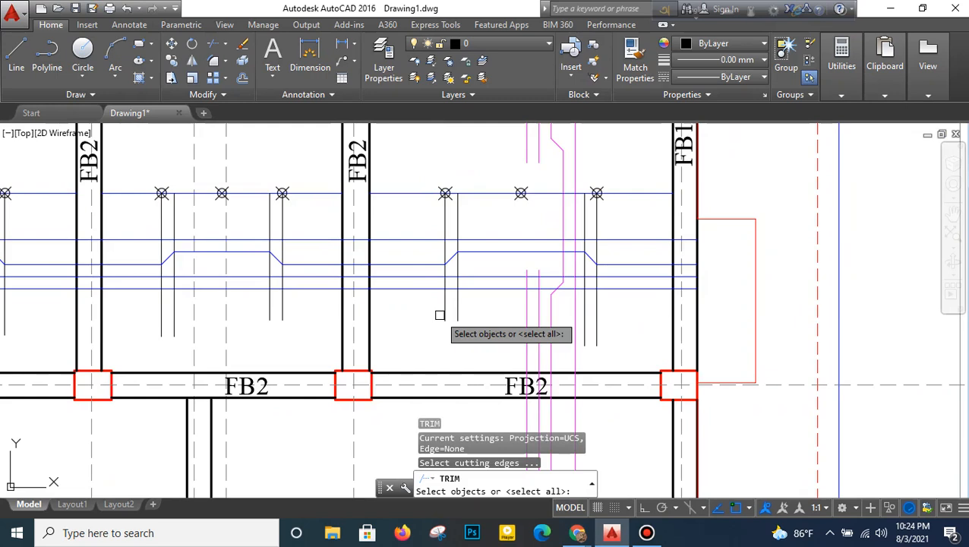
{"action": "middle_click_drag", "start_coordinate": [462, 319], "coordinate": [575, 317]}
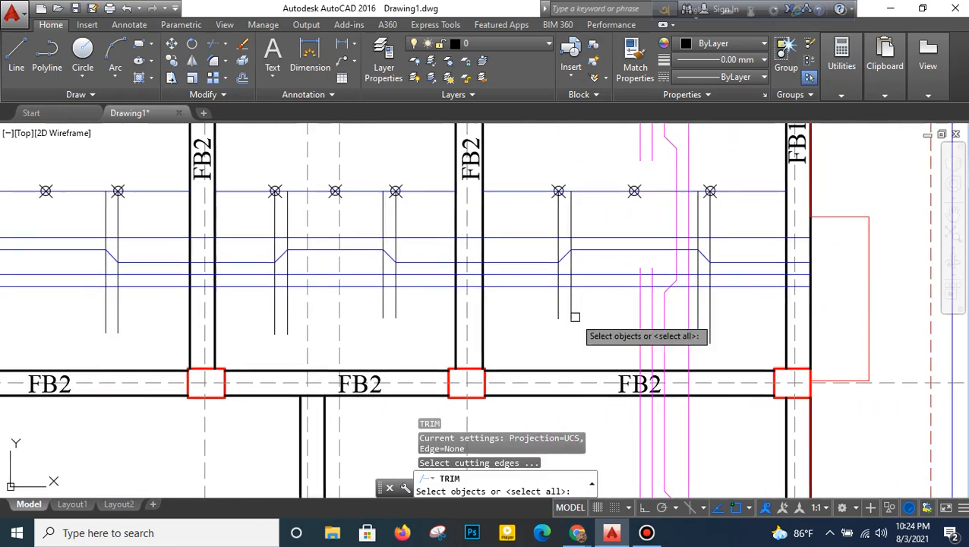
{"action": "right_click", "coordinate": [530, 305]}
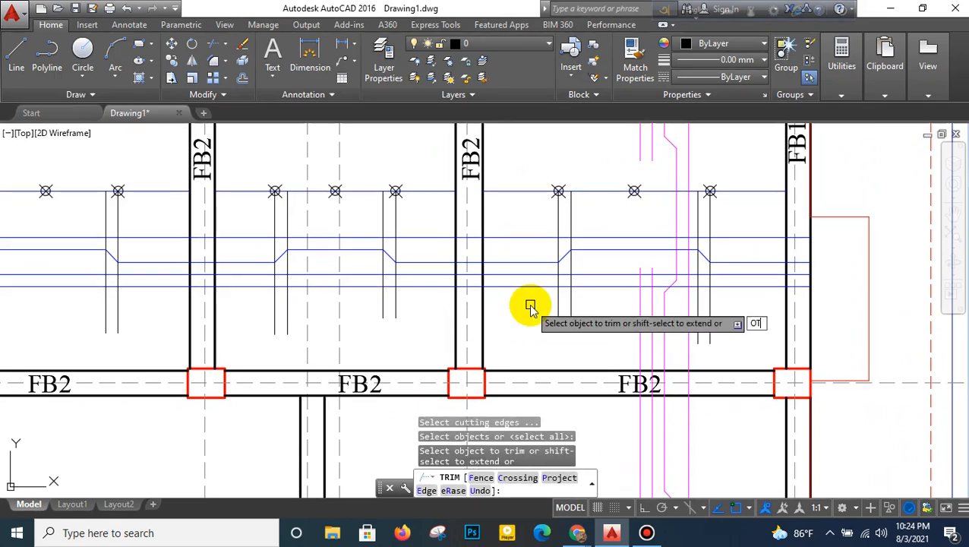
{"action": "key", "text": "Escape"}
- Offset the inner vertical guides of the FB2–FB1 bay toward the bay's centre, keeping the current offset distance
{"action": "type", "text": "o"}
{"action": "key", "text": "Return"}
{"action": "key", "text": "Return"}
{"action": "left_click", "coordinate": [570, 309]}
{"action": "left_click", "coordinate": [641, 310]}
{"action": "left_click", "coordinate": [698, 321]}
{"action": "left_click", "coordinate": [612, 336]}
- Offset the inner vertical guides of the middle bay toward its centre, keeping the current offset distance
{"action": "middle_click_drag", "start_coordinate": [493, 332], "coordinate": [748, 337]}
{"action": "left_click", "coordinate": [638, 309]}
{"action": "left_click", "coordinate": [618, 330]}
{"action": "left_click", "coordinate": [542, 328]}
{"action": "left_click", "coordinate": [550, 308]}
- Offset the inner vertical guides of the FB4–FB2 bay toward its centre, keeping the current offset distance
{"action": "left_click", "coordinate": [361, 323]}
{"action": "left_click", "coordinate": [319, 332]}
{"action": "left_click", "coordinate": [240, 322]}
{"action": "left_click", "coordinate": [256, 311]}
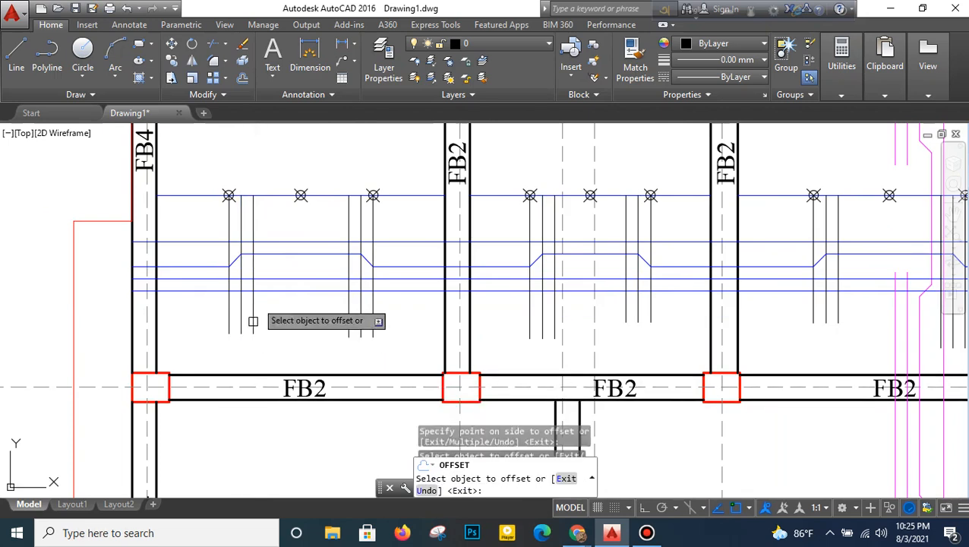
{"action": "right_click", "coordinate": [303, 238]}
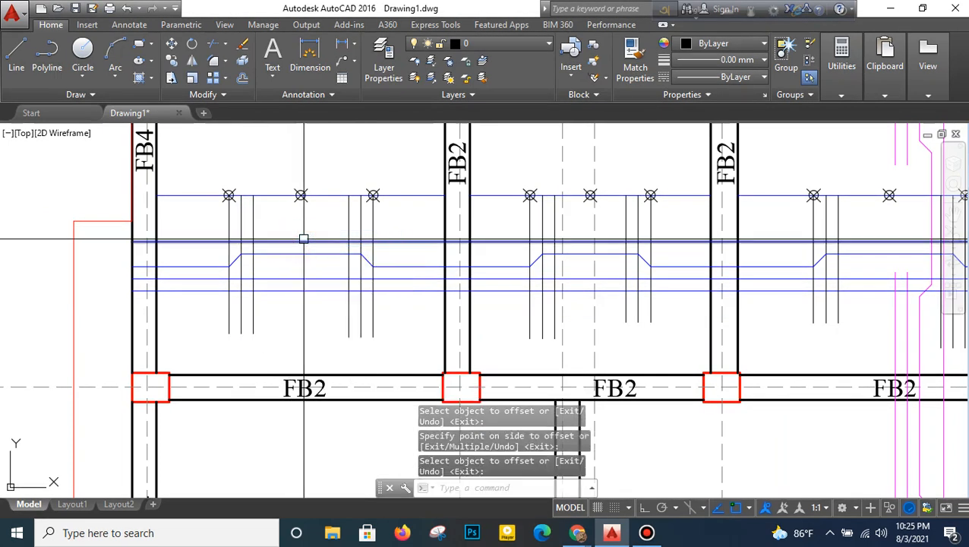
- Trim the two lowest blue lines between the innermost vertical guides of the FB4–FB2 bay
{"action": "key", "text": "Return"}
{"action": "key", "text": "Return"}
{"action": "left_click", "coordinate": [328, 272]}
{"action": "left_click", "coordinate": [313, 309]}
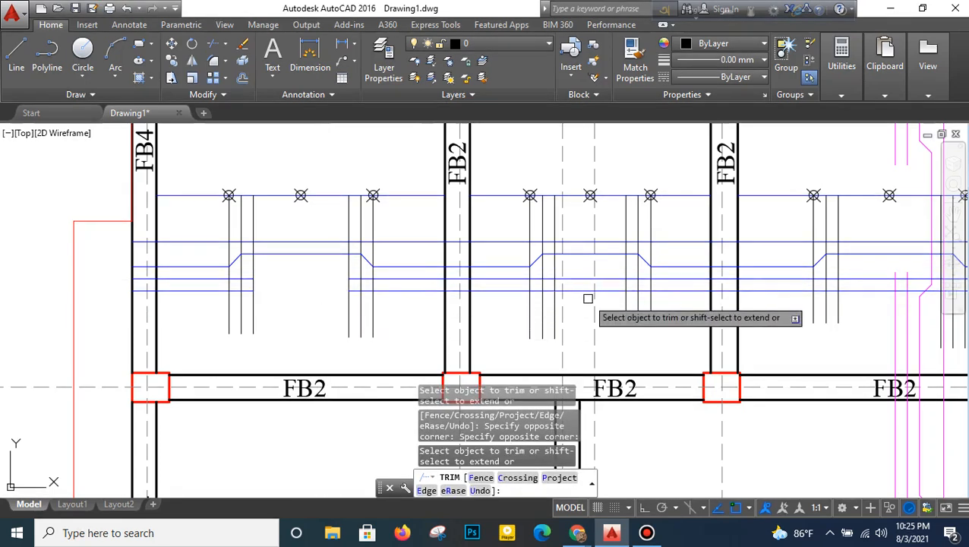
{"action": "middle_click_drag", "start_coordinate": [589, 299], "coordinate": [470, 291]}
{"action": "scroll", "coordinate": [471, 290], "scroll_direction": "up", "scroll_amount": 2}
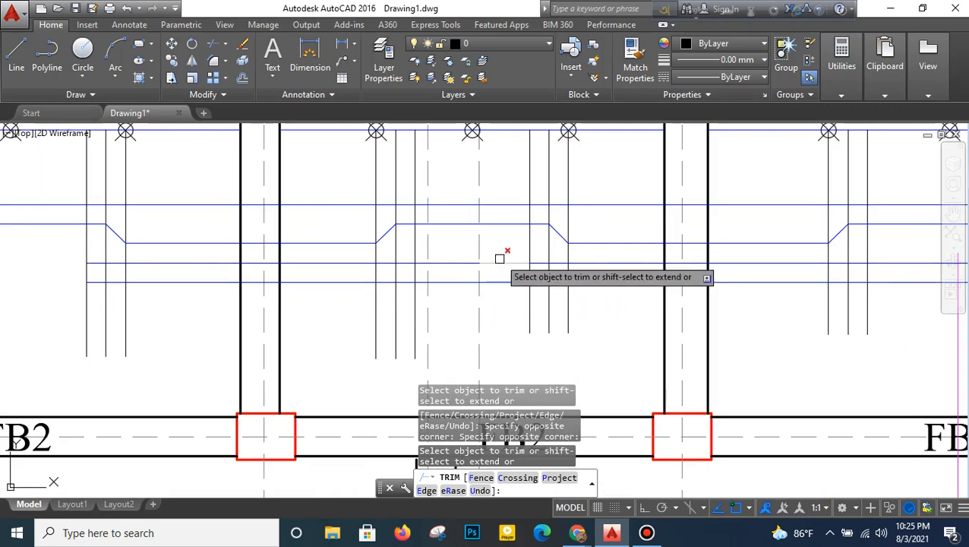
{"action": "key", "text": "Escape"}
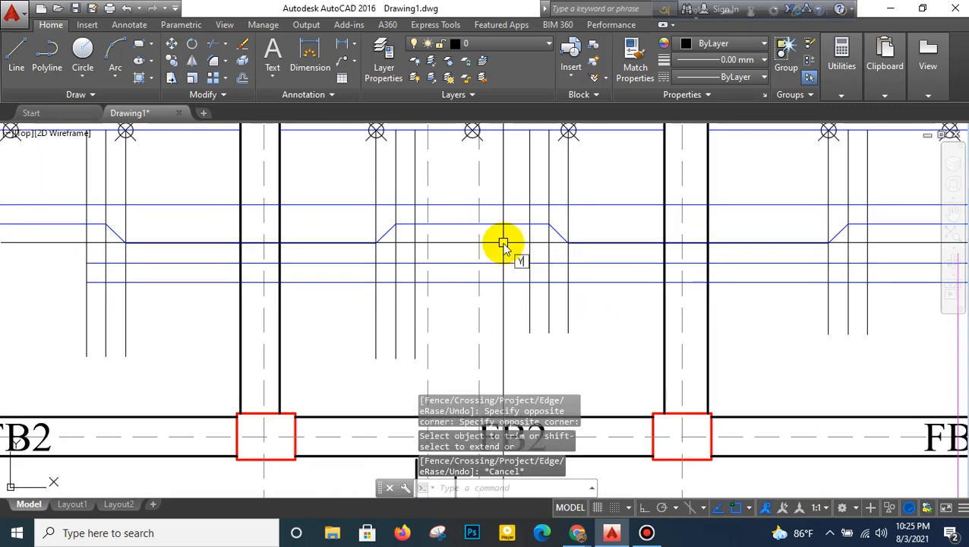
- Trim the two lowest blue lines between the innermost guides of the FB2–FB1 bay, using the innermost guides of both remaining bays as cutting edges
{"action": "key", "text": "Escape"}
{"action": "type", "text": "TR"}
{"action": "key", "text": "Return"}
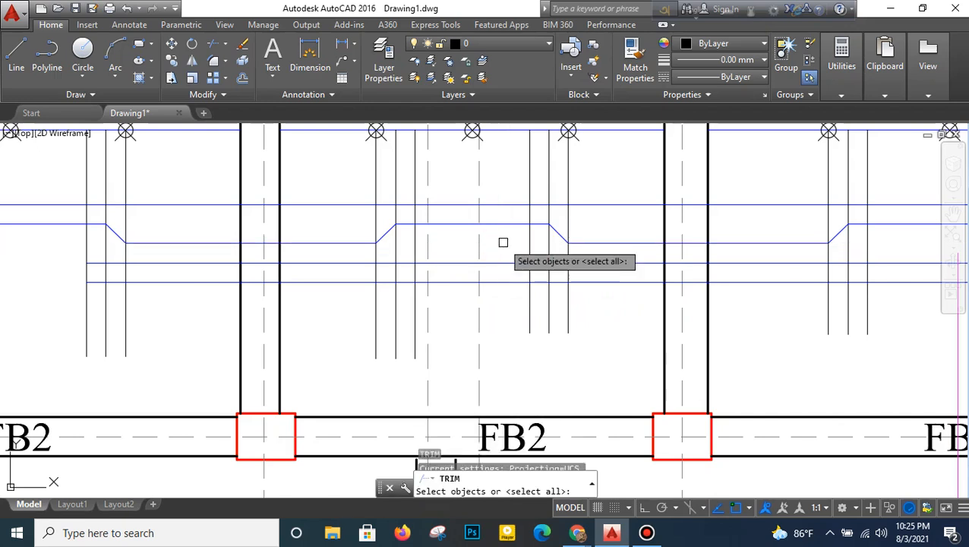
{"action": "left_click", "coordinate": [418, 330]}
{"action": "left_click", "coordinate": [529, 304]}
{"action": "middle_click_drag", "start_coordinate": [575, 299], "coordinate": [354, 302]}
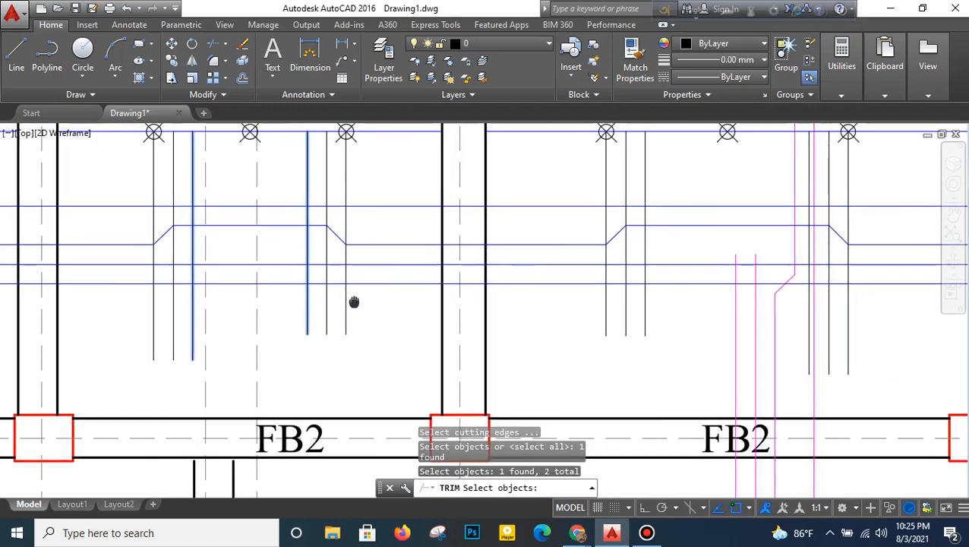
{"action": "middle_click_drag", "start_coordinate": [537, 296], "coordinate": [403, 307]}
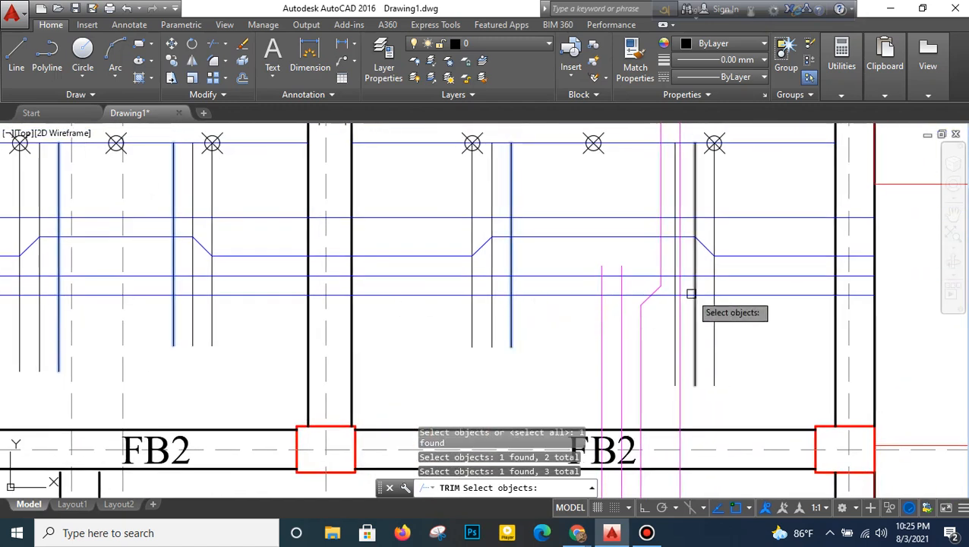
{"action": "key", "text": "Return"}
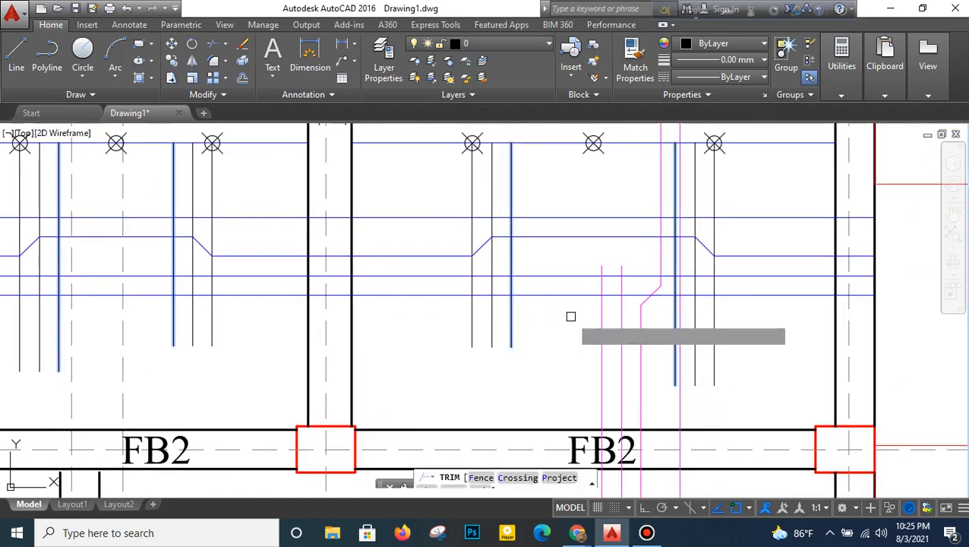
{"action": "left_click", "coordinate": [570, 258]}
{"action": "left_click", "coordinate": [554, 324]}
{"action": "middle_click_drag", "start_coordinate": [431, 313], "coordinate": [648, 305]}
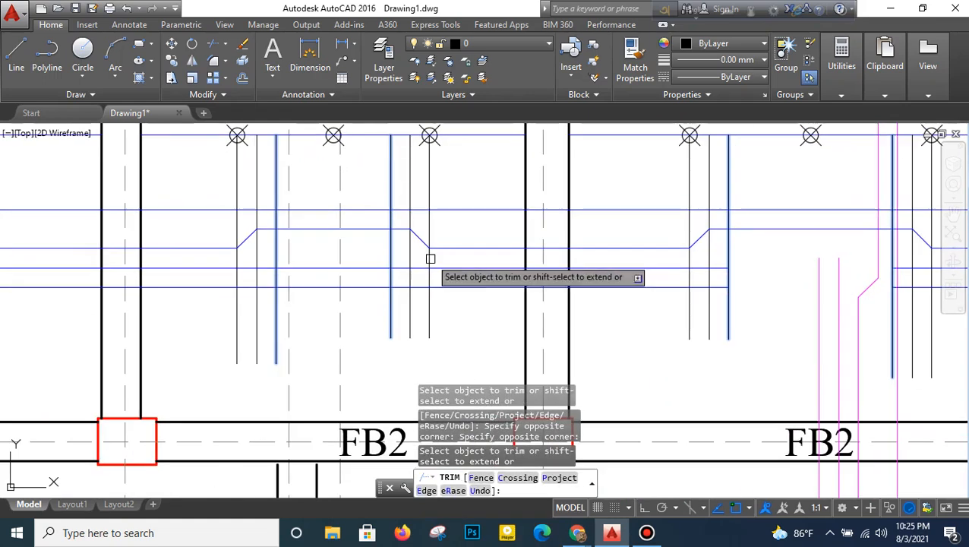
- Trim the two lowest blue lines between the innermost vertical guides of the middle bay
{"action": "left_click", "coordinate": [388, 250]}
{"action": "left_click", "coordinate": [365, 326]}
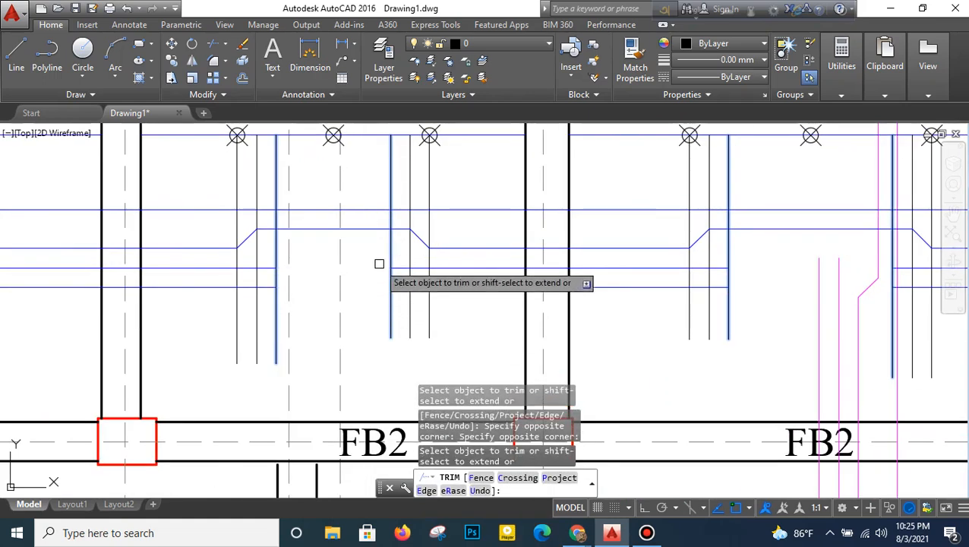
{"action": "key", "text": "Return"}
{"action": "scroll", "coordinate": [367, 277], "scroll_direction": "down", "scroll_amount": 3}
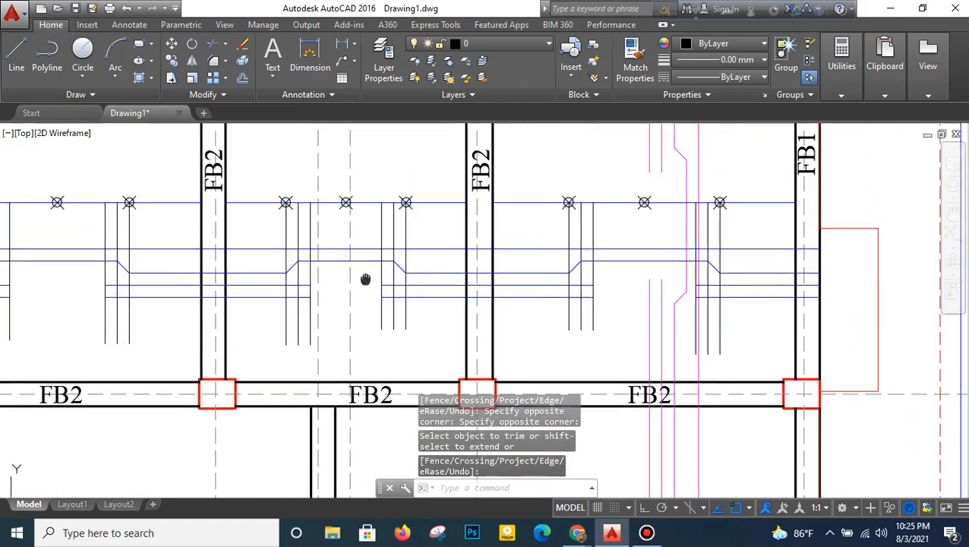
- Erase the FB4–FB2 bay's division points, upper blue division line and six vertical guides
{"action": "left_click", "coordinate": [241, 42]}
{"action": "left_click", "coordinate": [151, 197]}
{"action": "middle_click_drag", "start_coordinate": [101, 218], "coordinate": [273, 228]}
{"action": "left_click", "coordinate": [149, 238]}
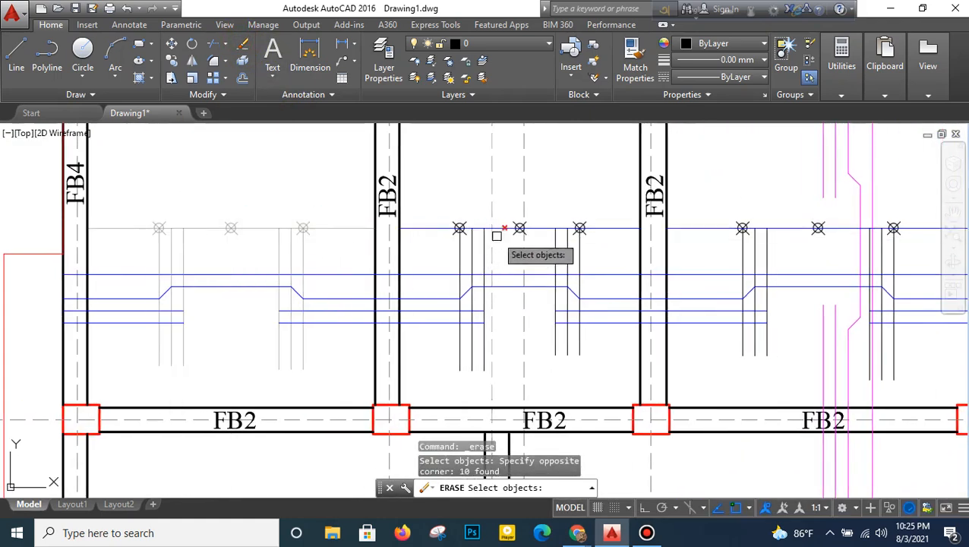
- Erase the middle bay's division points, upper blue division line and vertical guides
{"action": "left_click", "coordinate": [598, 203]}
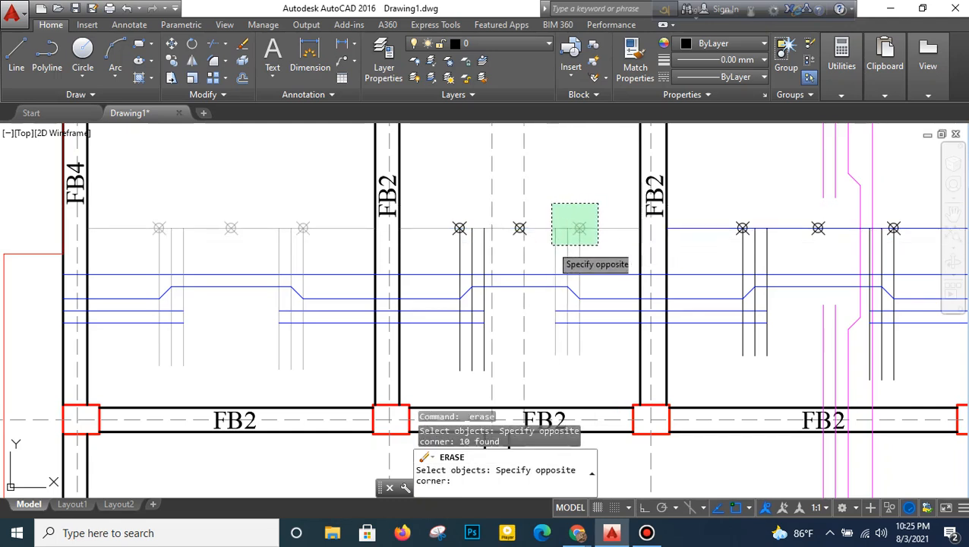
{"action": "left_click", "coordinate": [490, 241]}
{"action": "left_click", "coordinate": [420, 263]}
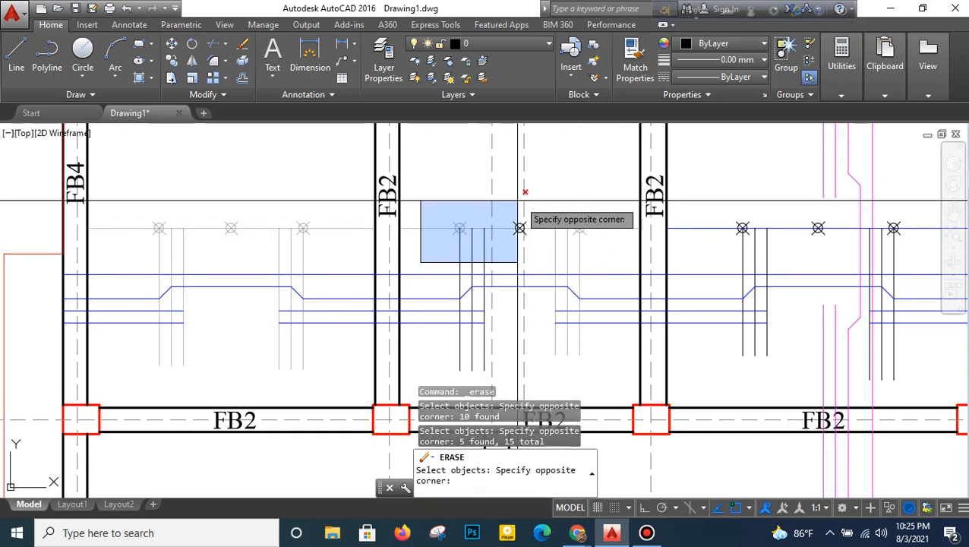
{"action": "left_click", "coordinate": [520, 204]}
{"action": "scroll", "coordinate": [478, 354], "scroll_direction": "up", "scroll_amount": 2}
{"action": "left_click", "coordinate": [489, 337]}
{"action": "left_click", "coordinate": [434, 341]}
{"action": "scroll", "coordinate": [449, 304], "scroll_direction": "down", "scroll_amount": 3}
{"action": "middle_click_drag", "start_coordinate": [465, 241], "coordinate": [428, 258]}
{"action": "right_click", "coordinate": [450, 203]}
- Erase the FB2–FB1 bay's division points, upper blue division line and six vertical guides
{"action": "left_click", "coordinate": [455, 209]}
{"action": "scroll", "coordinate": [596, 219], "scroll_direction": "up", "scroll_amount": 2}
{"action": "left_click", "coordinate": [596, 219]}
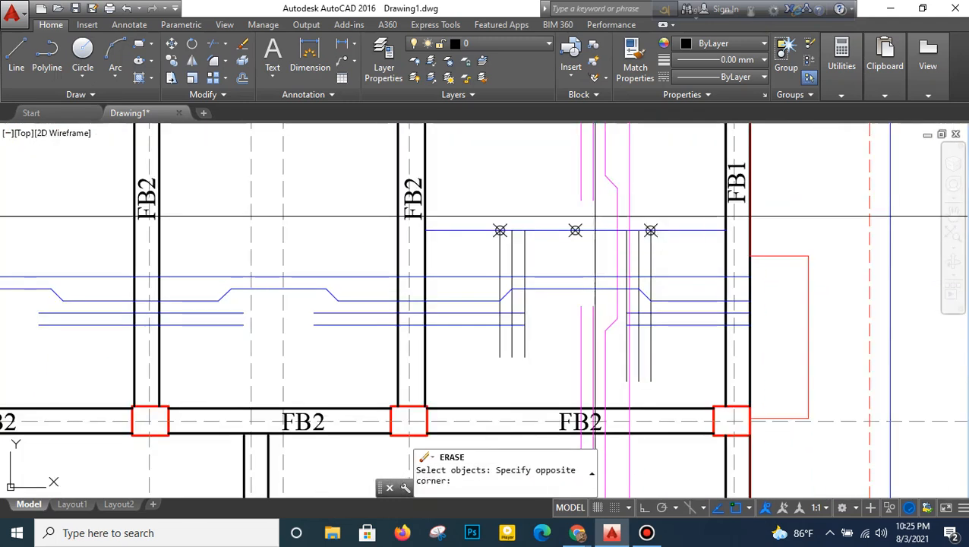
{"action": "left_click", "coordinate": [499, 230]}
{"action": "left_click", "coordinate": [678, 209]}
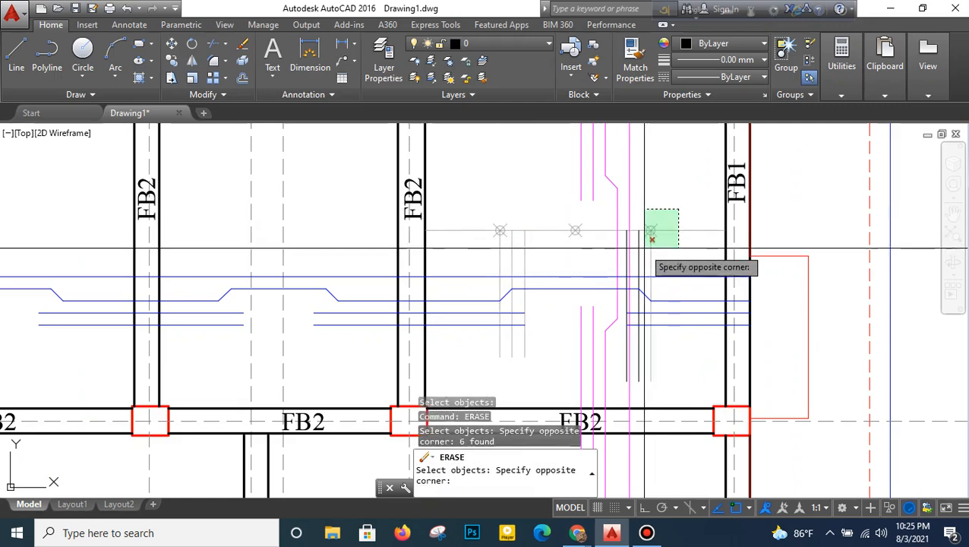
{"action": "left_click", "coordinate": [645, 242]}
{"action": "left_click", "coordinate": [615, 389]}
{"action": "left_click", "coordinate": [664, 266]}
{"action": "scroll", "coordinate": [619, 241], "scroll_direction": "down", "scroll_amount": 4}
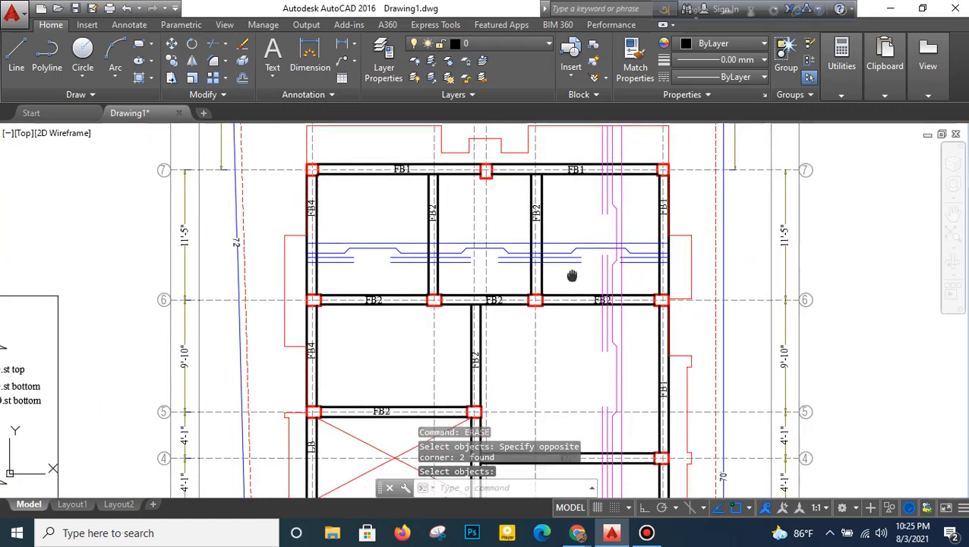
- Extend the left ends of all the blue horizontal bars to the red outer boundary beyond FB4
{"action": "middle_click_drag", "start_coordinate": [570, 277], "coordinate": [570, 248]}
{"action": "left_click", "coordinate": [225, 50]}
{"action": "left_click", "coordinate": [245, 90]}
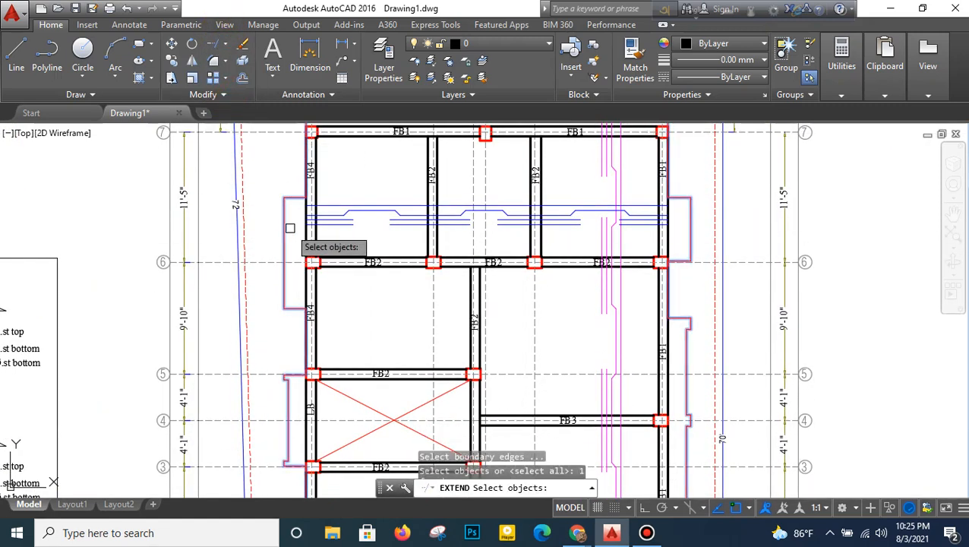
{"action": "key", "text": "Return"}
{"action": "scroll", "coordinate": [324, 200], "scroll_direction": "up", "scroll_amount": 2}
{"action": "left_click", "coordinate": [320, 253]}
{"action": "middle_click_drag", "start_coordinate": [642, 225], "coordinate": [532, 227]}
{"action": "left_click", "coordinate": [719, 198]}
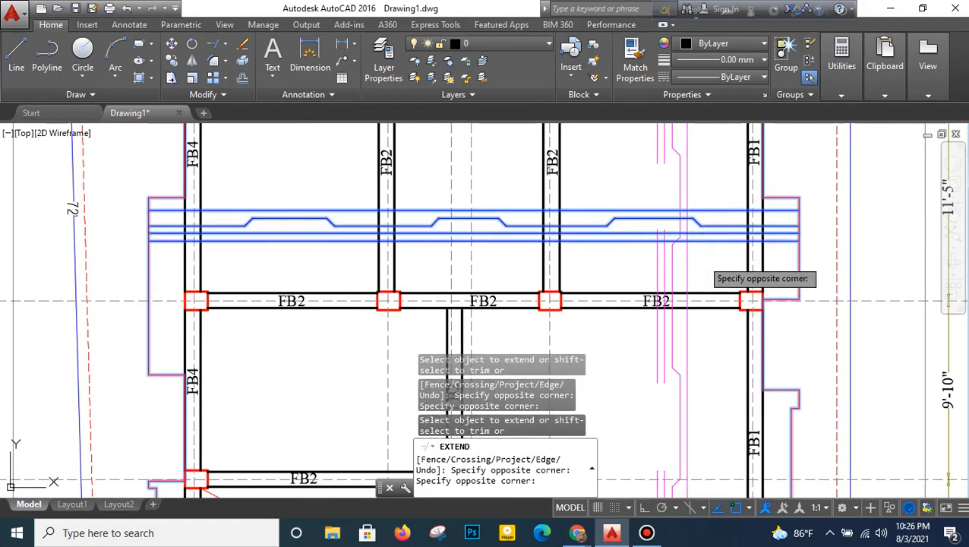
{"action": "left_click", "coordinate": [701, 257]}
{"action": "key", "text": "ctrl+z"}
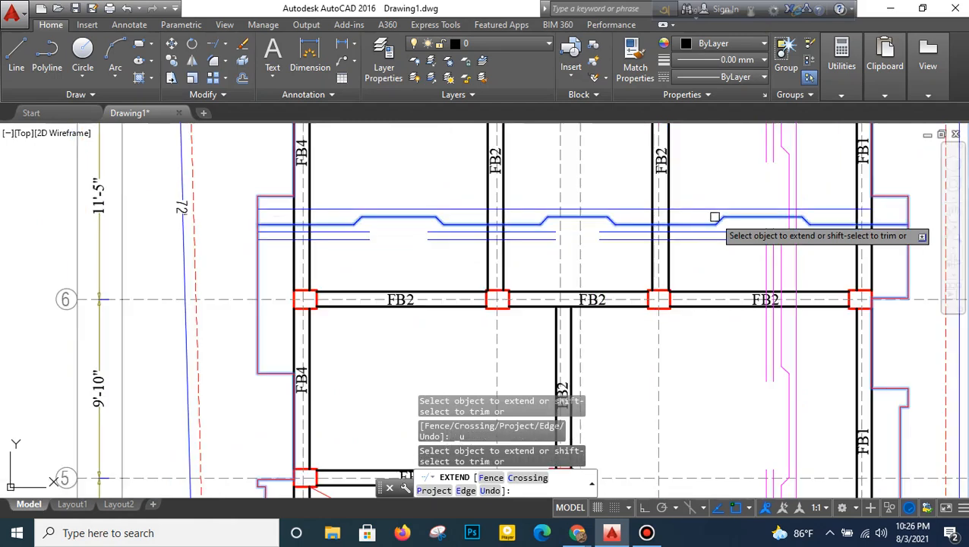
- Extend the right ends of all the blue horizontal bars to the red outer boundary beyond FB1
{"action": "middle_click_drag", "start_coordinate": [757, 233], "coordinate": [654, 238]}
{"action": "scroll", "coordinate": [657, 247], "scroll_direction": "up", "scroll_amount": 5}
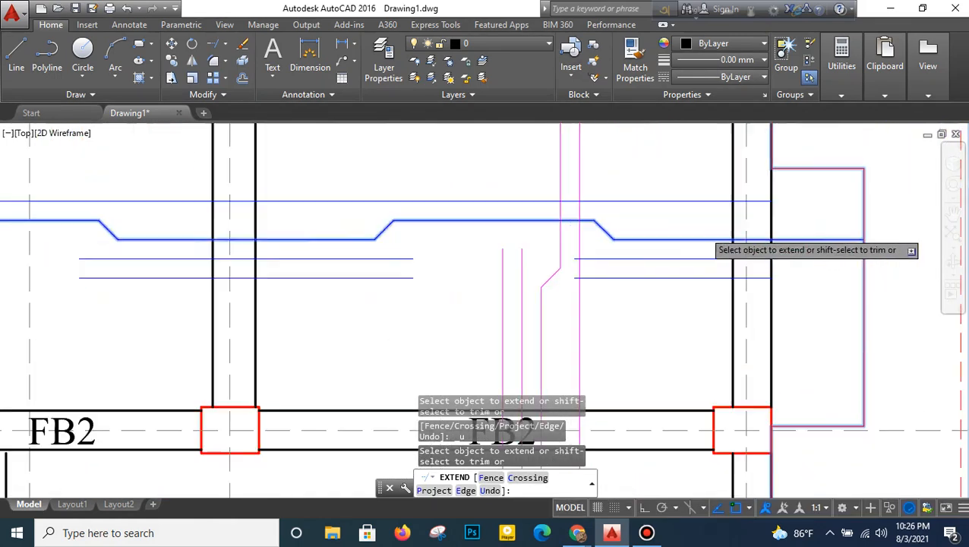
{"action": "left_click", "coordinate": [710, 174]}
{"action": "left_click", "coordinate": [714, 309]}
{"action": "right_click", "coordinate": [710, 187]}
{"action": "left_click", "coordinate": [716, 196]}
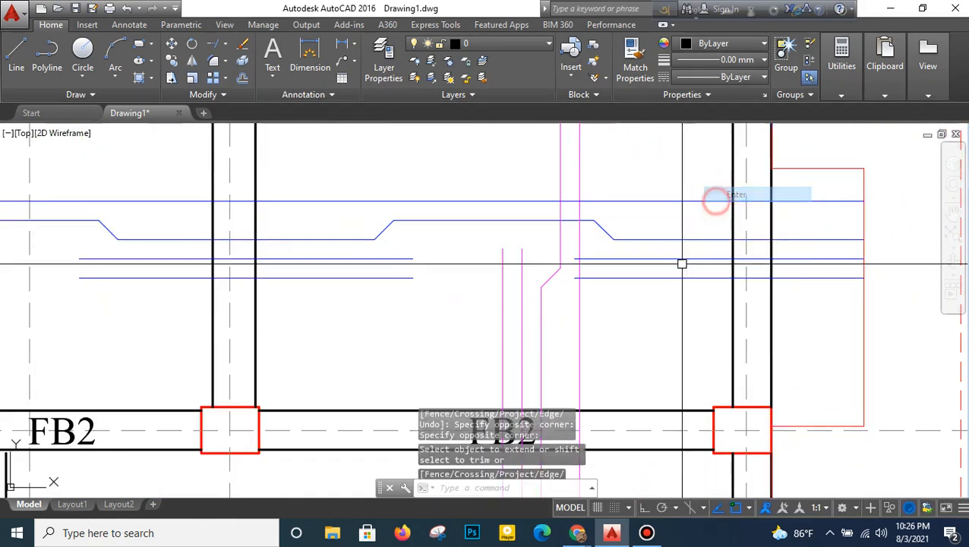
- Examine the extended blue bars and the panels between gridlines 6 and 2 before adding more horizontal bars
{"action": "scroll", "coordinate": [677, 277], "scroll_direction": "down", "scroll_amount": 6}
{"action": "middle_click_drag", "start_coordinate": [676, 289], "coordinate": [655, 217]}
{"action": "middle_click_drag", "start_coordinate": [462, 222], "coordinate": [448, 225]}
{"action": "scroll", "coordinate": [505, 281], "scroll_direction": "down", "scroll_amount": 4}
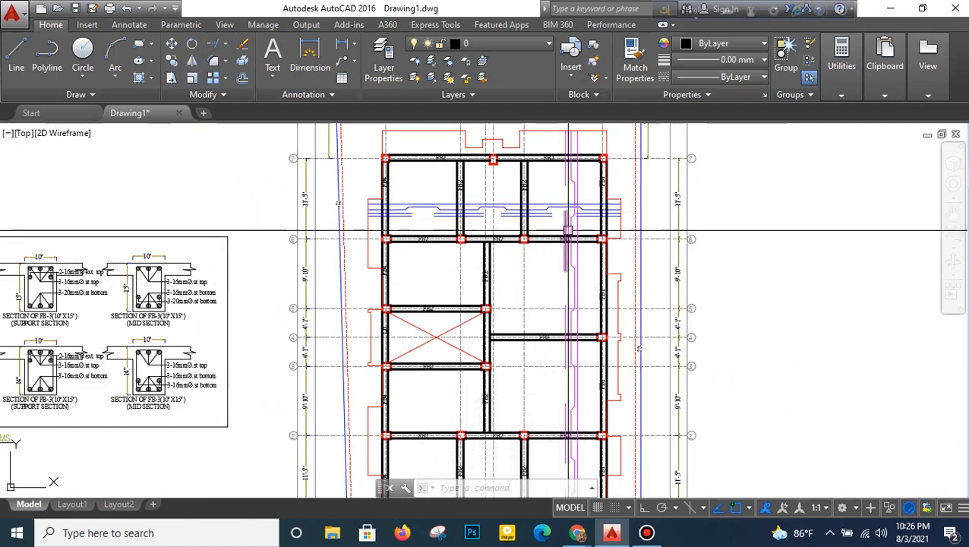
{"action": "scroll", "coordinate": [531, 245], "scroll_direction": "up", "scroll_amount": 3}
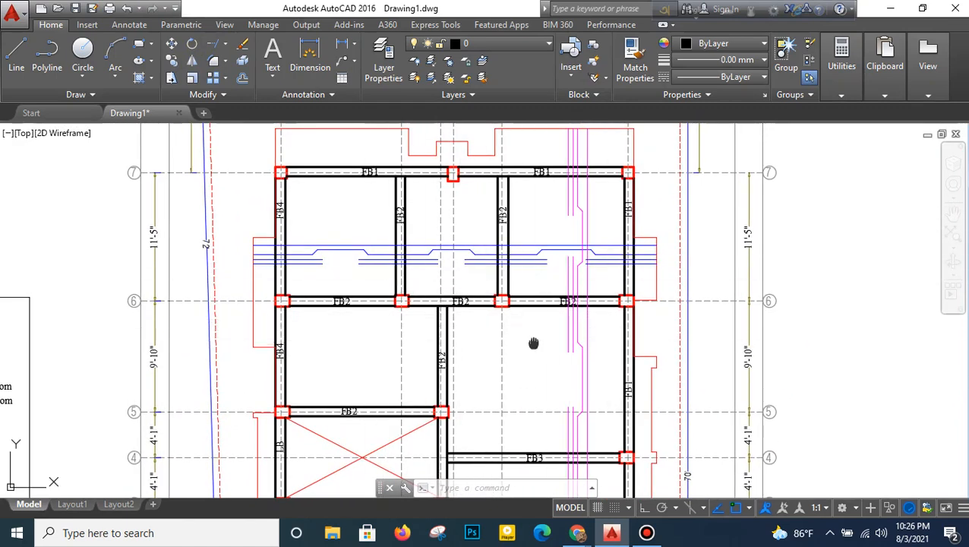
{"action": "middle_click_drag", "start_coordinate": [533, 343], "coordinate": [539, 293]}
{"action": "middle_click_drag", "start_coordinate": [488, 215], "coordinate": [487, 263]}
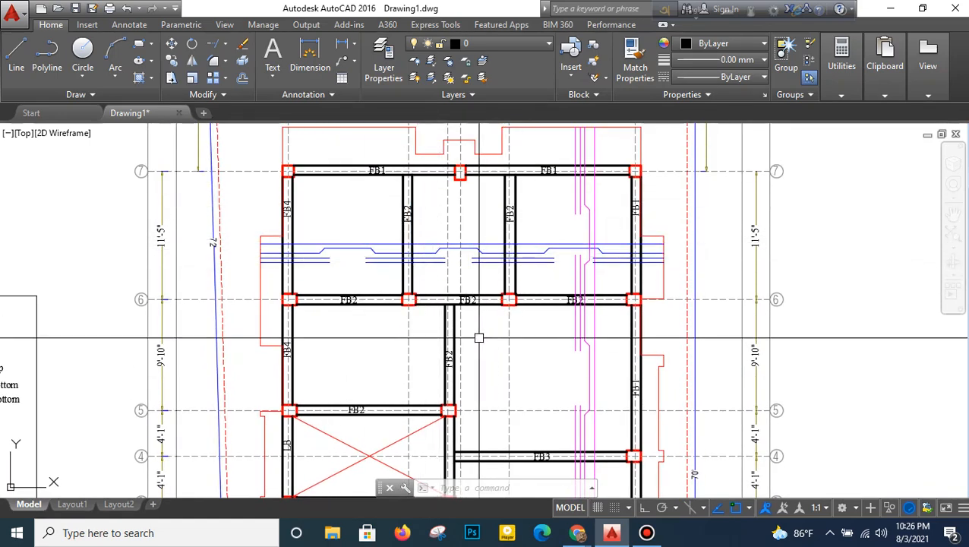
{"action": "middle_click_drag", "start_coordinate": [478, 338], "coordinate": [484, 274]}
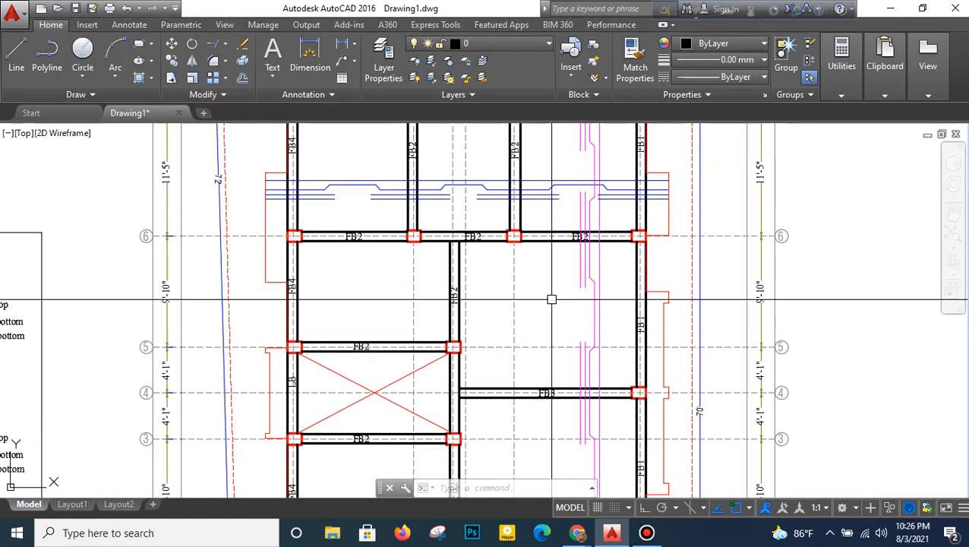
{"action": "scroll", "coordinate": [554, 228], "scroll_direction": "down", "scroll_amount": 2}
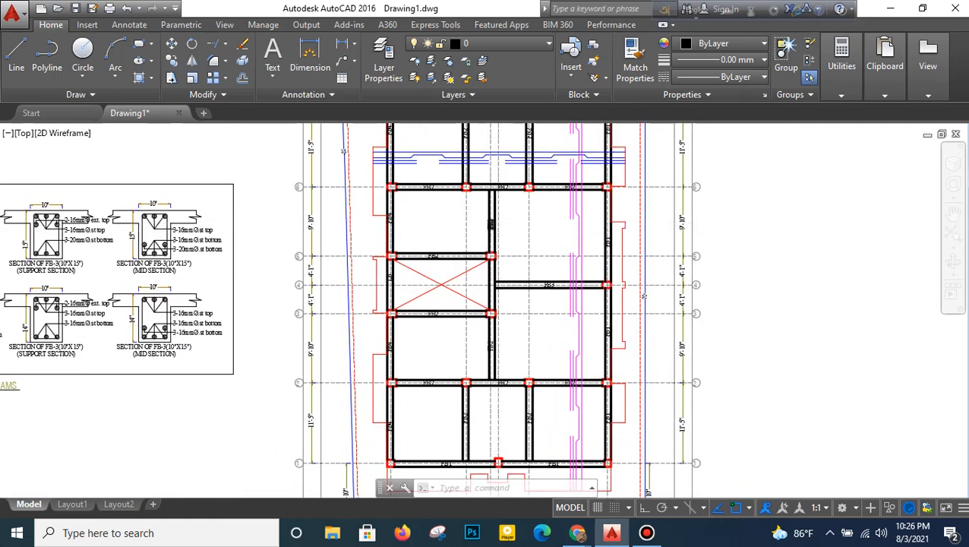
{"action": "scroll", "coordinate": [492, 221], "scroll_direction": "up", "scroll_amount": 2}
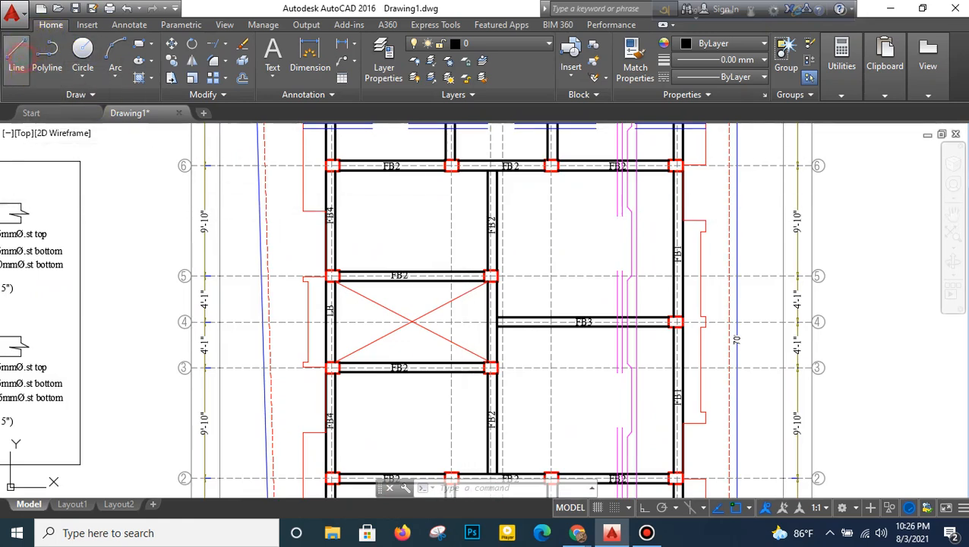
- With ortho on and object snap off, draw a horizontal line across the full plan just below gridline 6
{"action": "left_click", "coordinate": [16, 52]}
{"action": "left_click", "coordinate": [734, 507]}
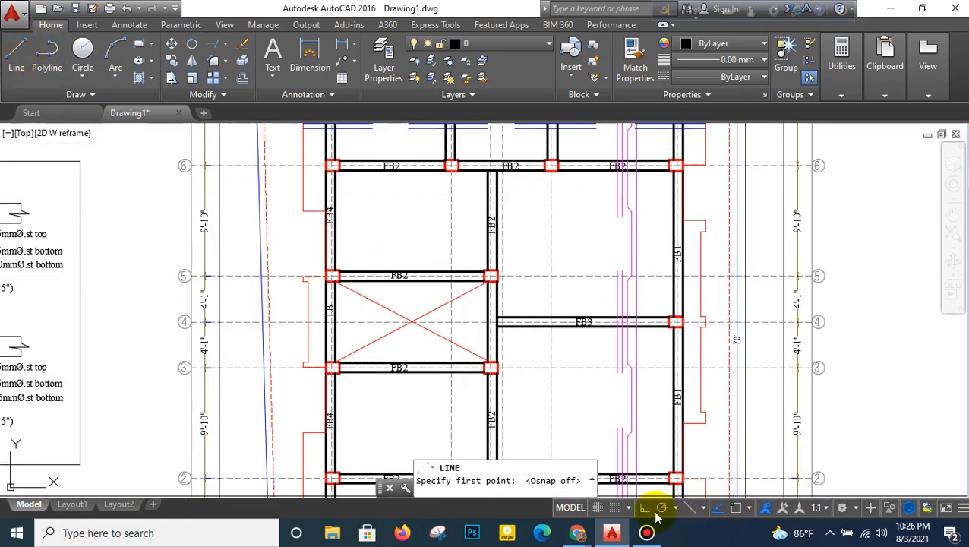
{"action": "left_click", "coordinate": [283, 186]}
{"action": "left_click", "coordinate": [714, 187]}
{"action": "right_click", "coordinate": [714, 190]}
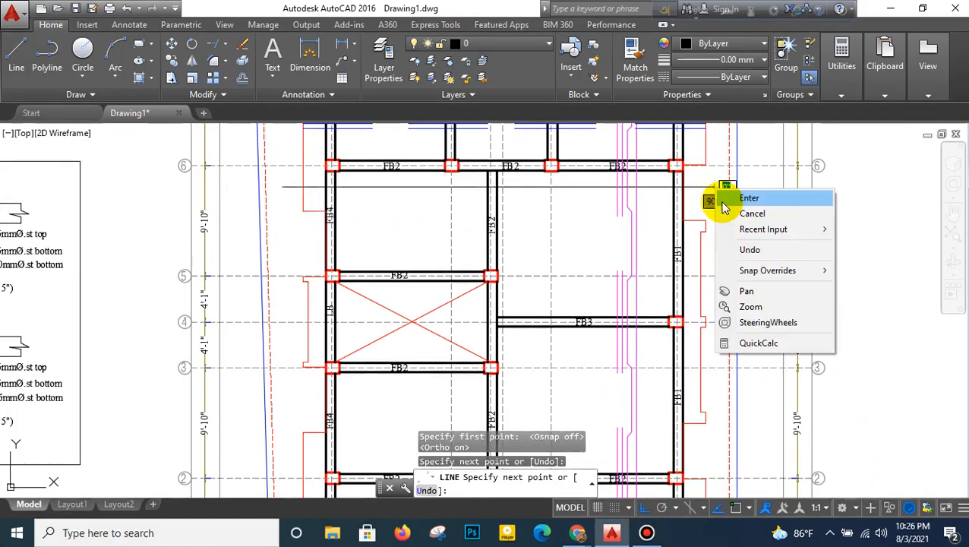
{"action": "left_click", "coordinate": [731, 198]}
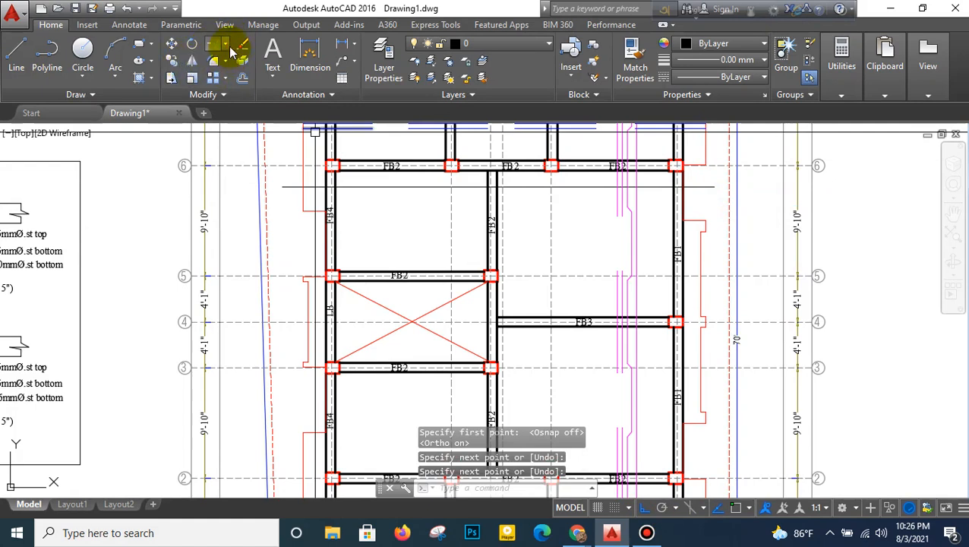
- Trim the new line's overhanging ends at the red projection outline beyond FB4 and at FB1's outer edge
{"action": "left_click", "coordinate": [233, 70]}
{"action": "key", "text": "Return"}
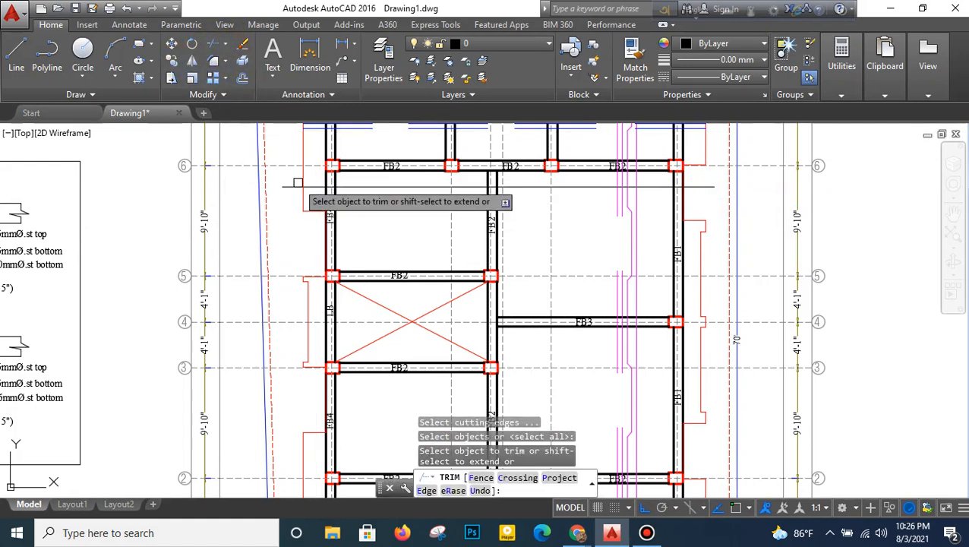
{"action": "left_click", "coordinate": [695, 186]}
{"action": "right_click", "coordinate": [705, 194]}
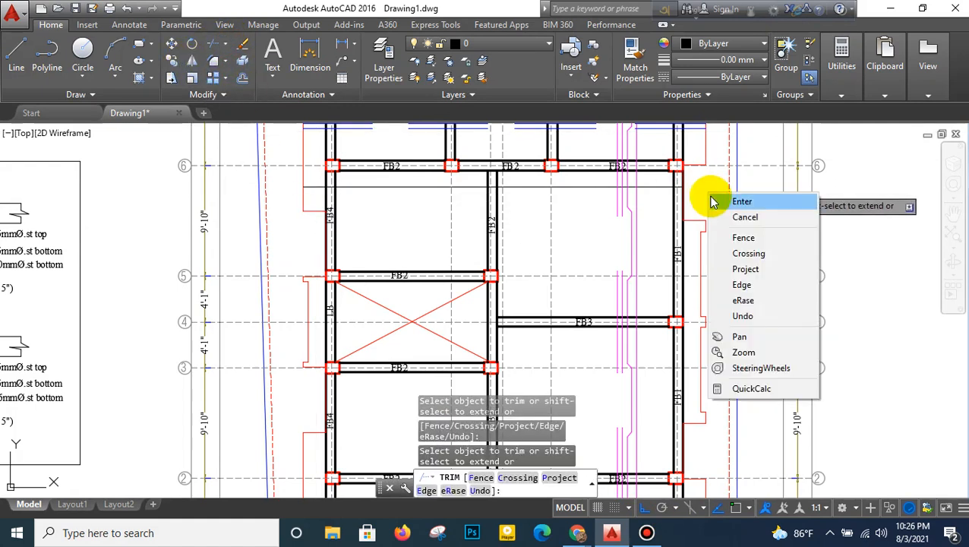
{"action": "left_click", "coordinate": [718, 202]}
- Copy the horizontal line straight down to a position between gridlines 6 and 5, above the lower FB2 beam
{"action": "left_click", "coordinate": [172, 66]}
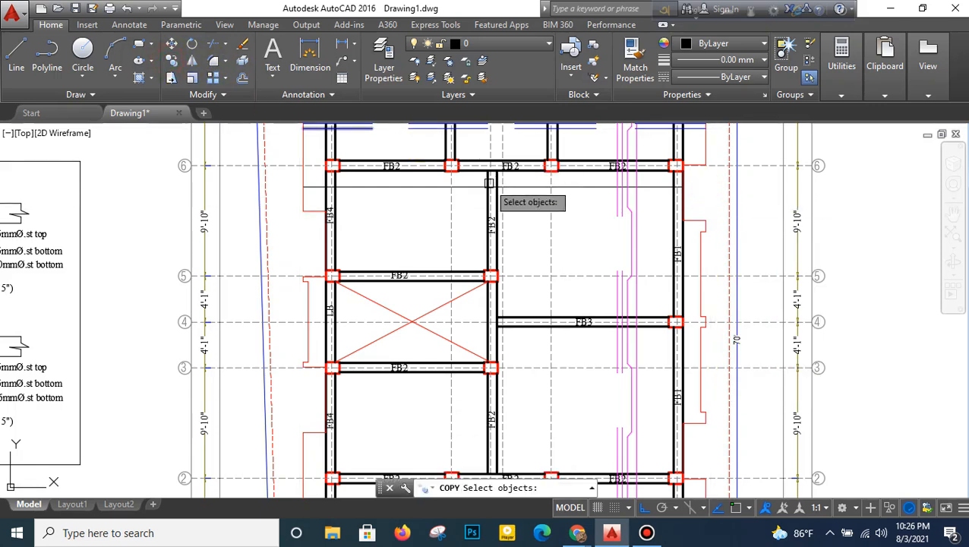
{"action": "key", "text": "Return"}
{"action": "left_click", "coordinate": [443, 187]}
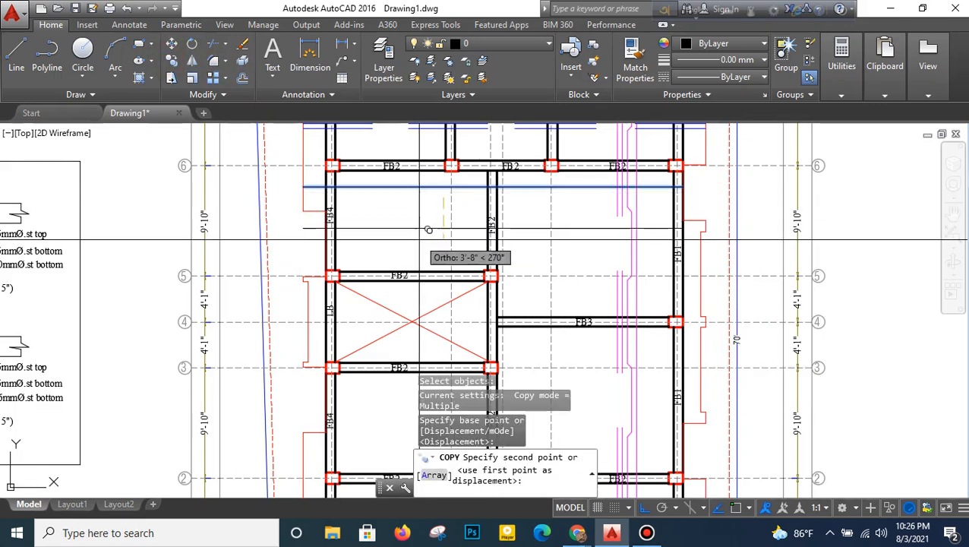
{"action": "left_click", "coordinate": [429, 231]}
{"action": "right_click", "coordinate": [428, 232]}
{"action": "left_click", "coordinate": [432, 243]}
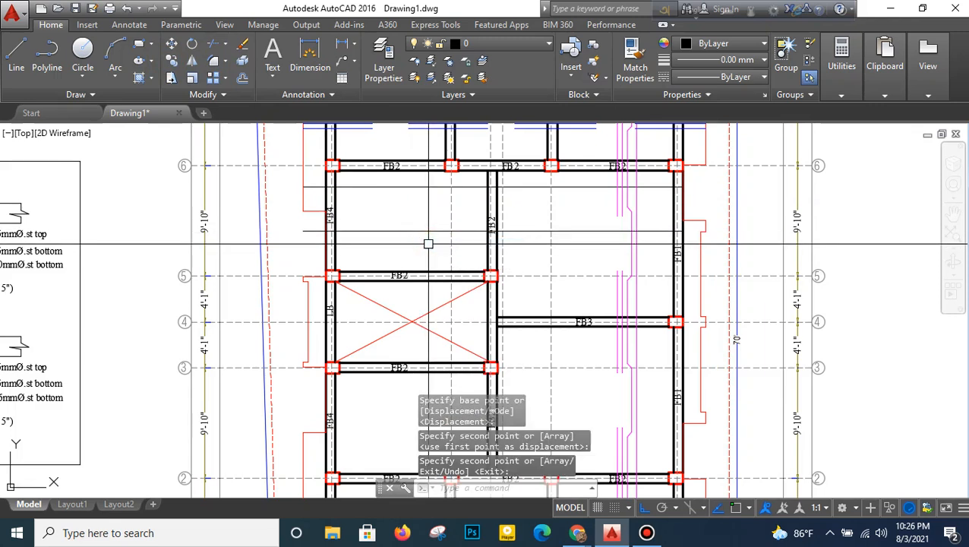
- Trim the copied line's left overhang at FB4's outer edge
{"action": "left_click", "coordinate": [214, 51]}
{"action": "key", "text": "Return"}
{"action": "right_click", "coordinate": [306, 232]}
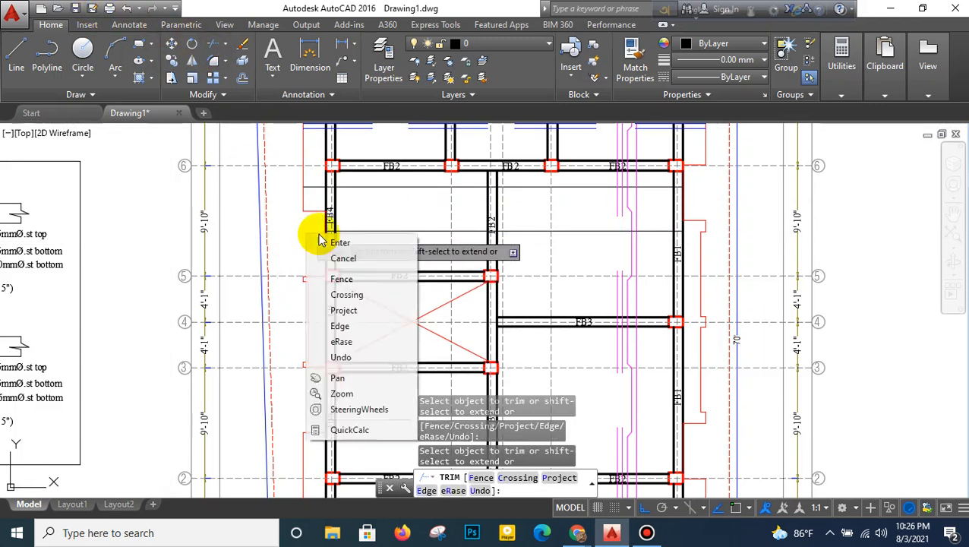
{"action": "left_click", "coordinate": [334, 242]}
- Match the two new horizontal lines to the properties of the blue cranked bar
{"action": "middle_click_drag", "start_coordinate": [384, 209], "coordinate": [365, 255]}
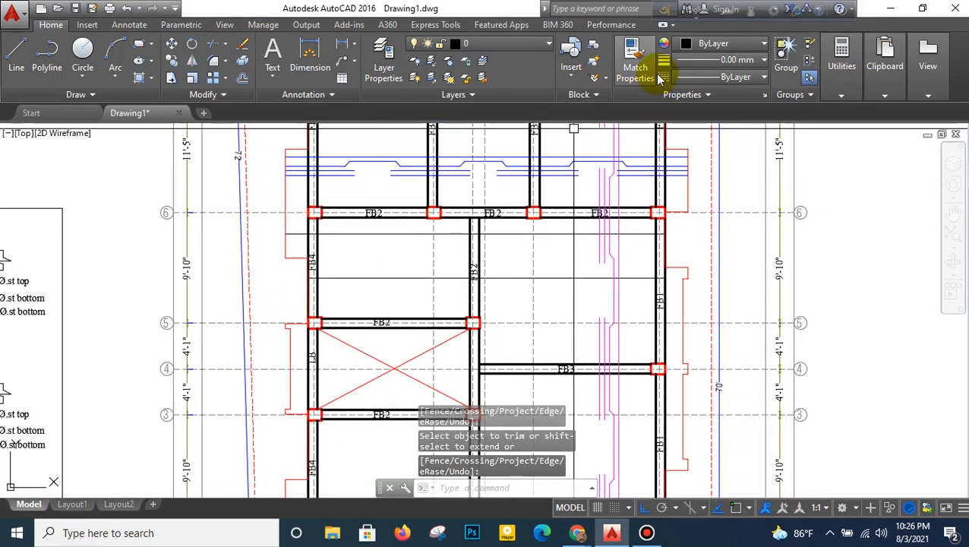
{"action": "left_click", "coordinate": [643, 55]}
{"action": "left_click", "coordinate": [405, 163]}
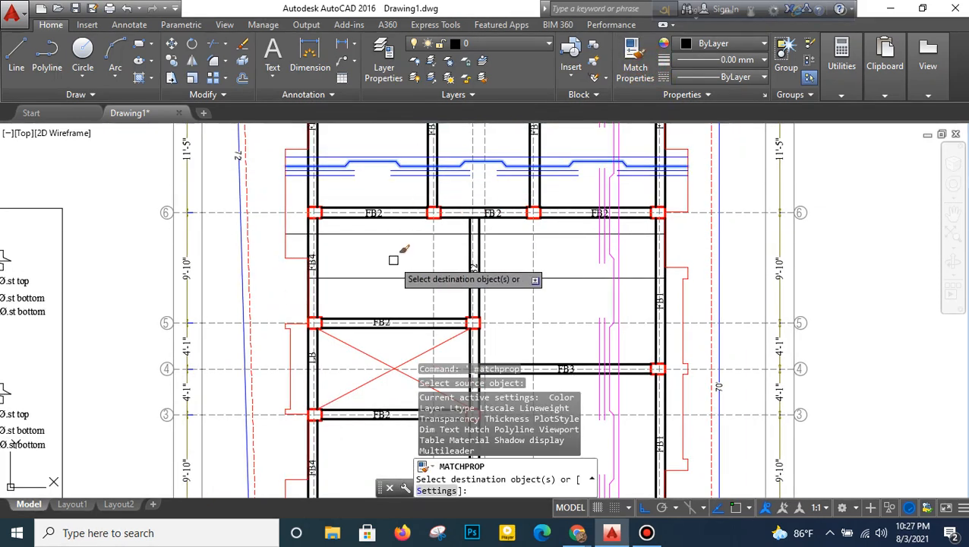
{"action": "left_click", "coordinate": [403, 224]}
{"action": "left_click", "coordinate": [388, 286]}
{"action": "right_click", "coordinate": [381, 265]}
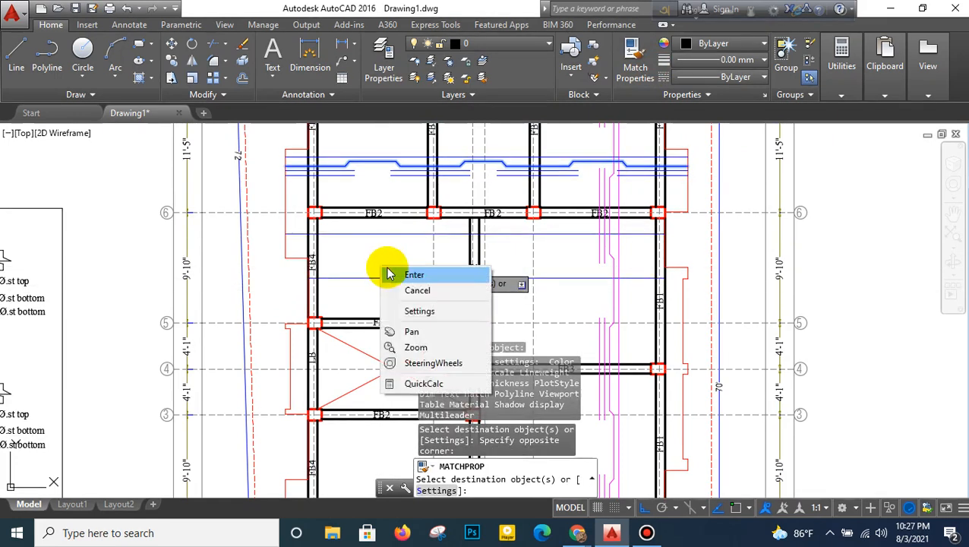
{"action": "left_click", "coordinate": [387, 268]}
- Offset the lower blue line downward four times at 5" spacing to make five parallel lines
{"action": "key", "text": "Return"}
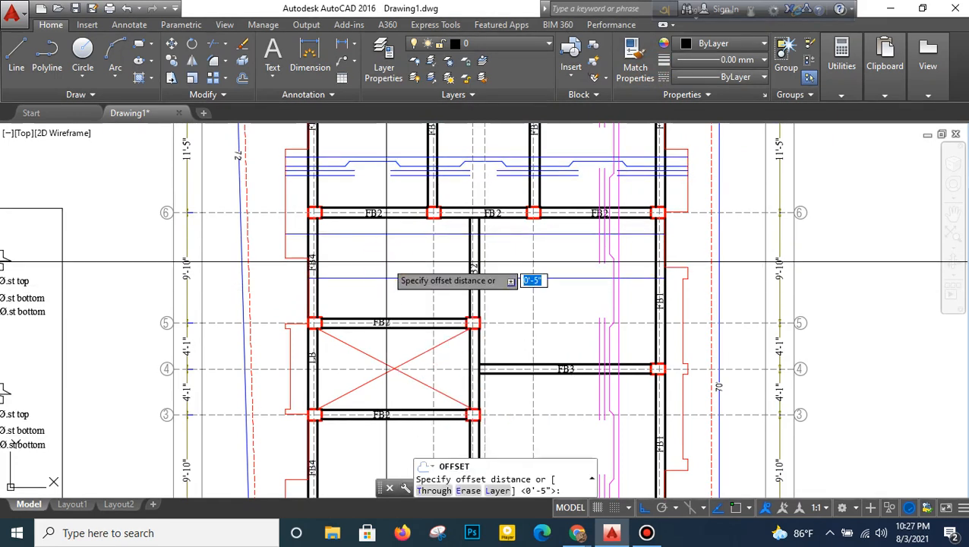
{"action": "type", "text": "5"}
{"action": "key", "text": "Return"}
{"action": "left_click", "coordinate": [386, 276]}
{"action": "left_click", "coordinate": [381, 300]}
{"action": "scroll", "coordinate": [380, 288], "scroll_direction": "up", "scroll_amount": 2}
{"action": "left_click", "coordinate": [384, 278]}
{"action": "left_click", "coordinate": [382, 303]}
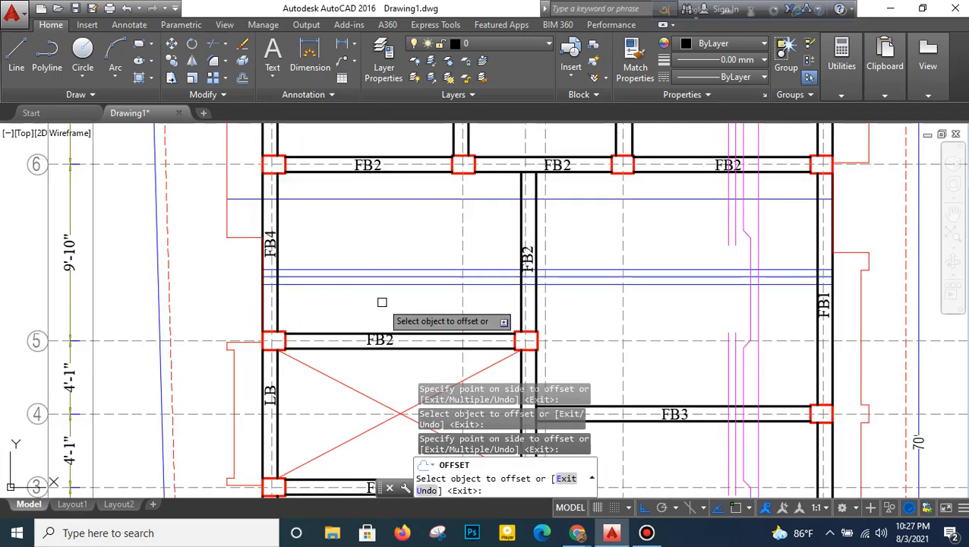
{"action": "left_click", "coordinate": [385, 277]}
{"action": "left_click", "coordinate": [386, 307]}
{"action": "right_click", "coordinate": [392, 254]}
{"action": "left_click", "coordinate": [403, 260]}
- Trim the upper blue line's left end at FB4's outer edge
{"action": "left_click", "coordinate": [216, 43]}
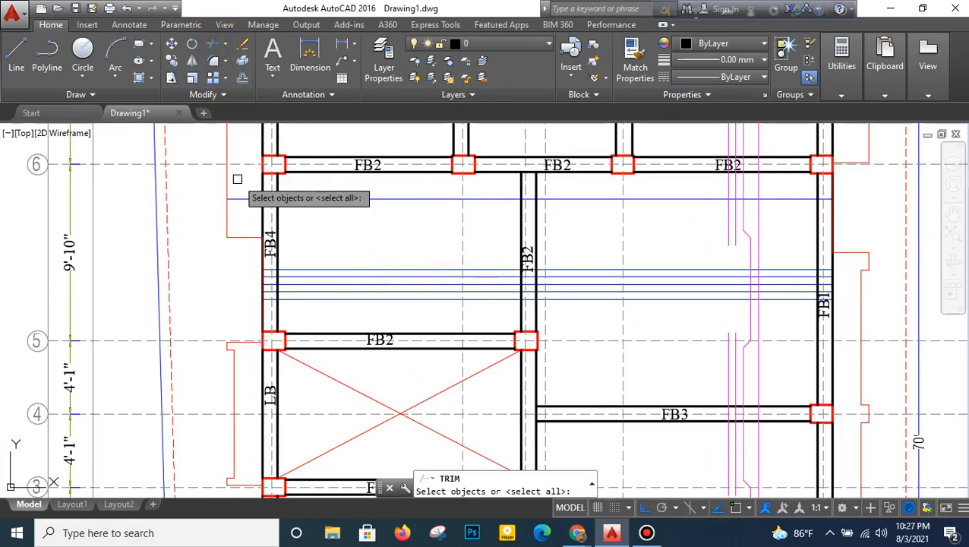
{"action": "key", "text": "Return"}
{"action": "key", "text": "Return"}
- Trim the upper blue line inside FB4, the middle FB2 and FB1, using the beam edges as cutting edges
{"action": "right_click", "coordinate": [253, 201]}
{"action": "left_click", "coordinate": [262, 208]}
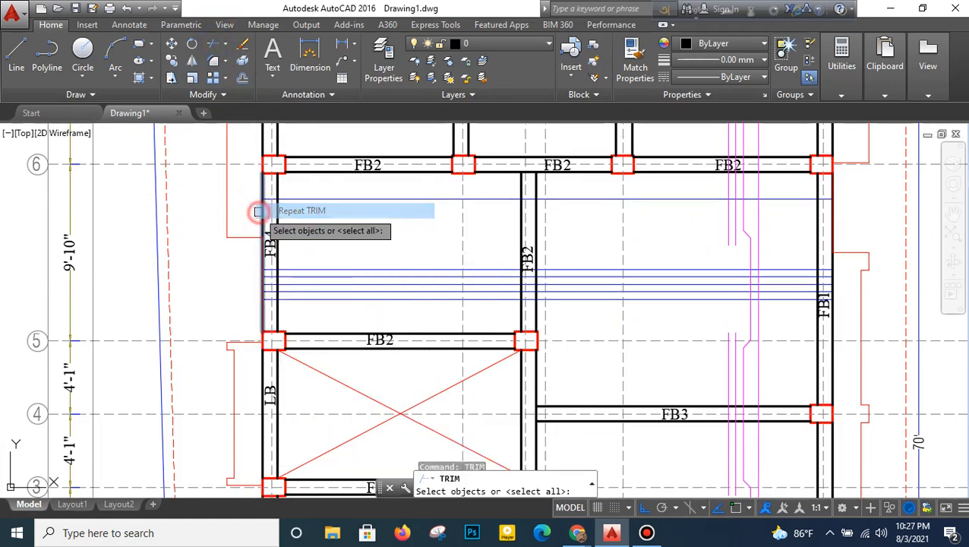
{"action": "left_click", "coordinate": [274, 217]}
{"action": "left_click", "coordinate": [264, 226]}
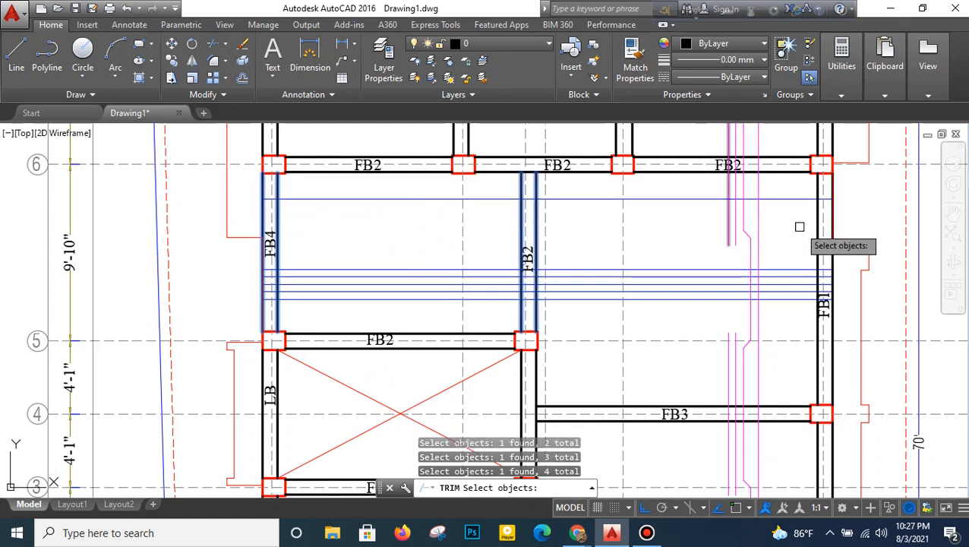
{"action": "left_click", "coordinate": [833, 204]}
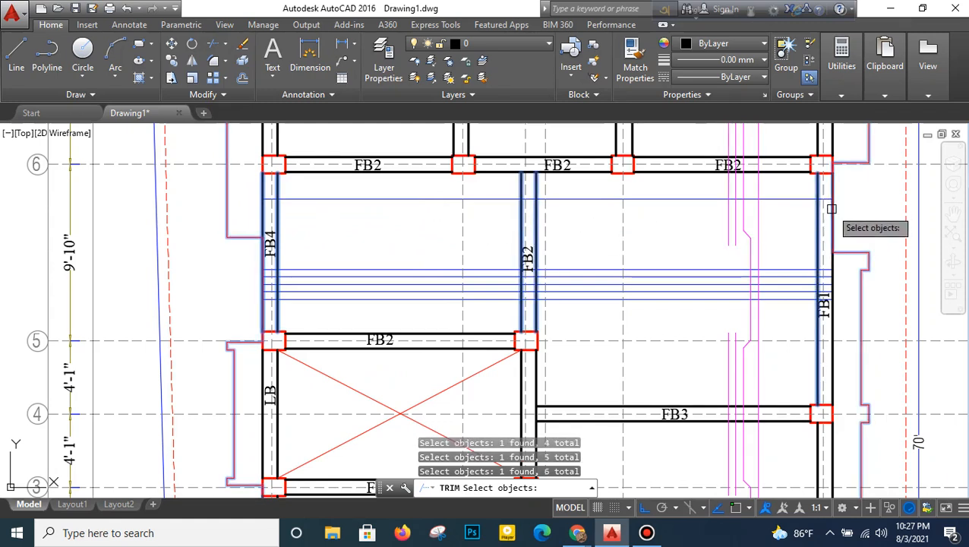
{"action": "scroll", "coordinate": [832, 208], "scroll_direction": "up", "scroll_amount": 3}
{"action": "key", "text": "Return"}
{"action": "scroll", "coordinate": [828, 198], "scroll_direction": "down", "scroll_amount": 3}
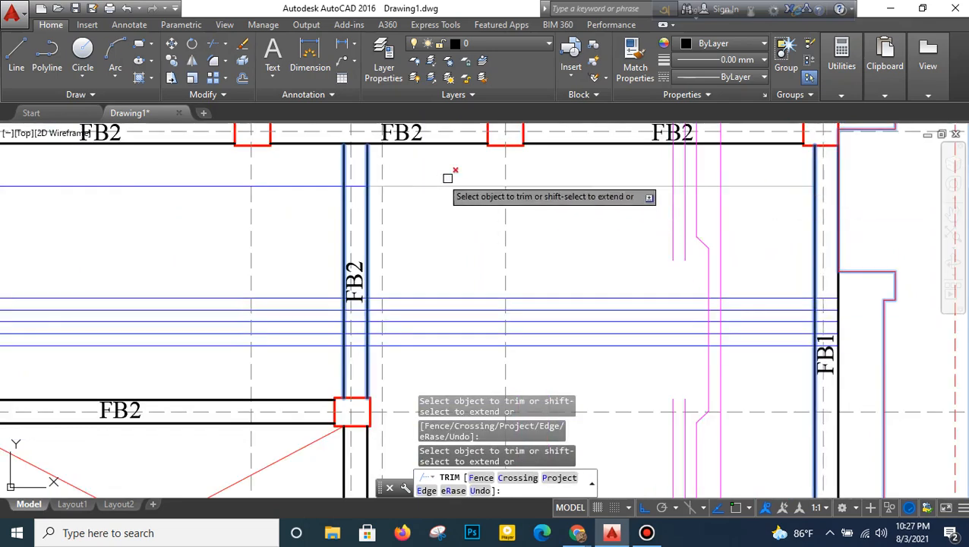
{"action": "scroll", "coordinate": [354, 186], "scroll_direction": "down", "scroll_amount": 3}
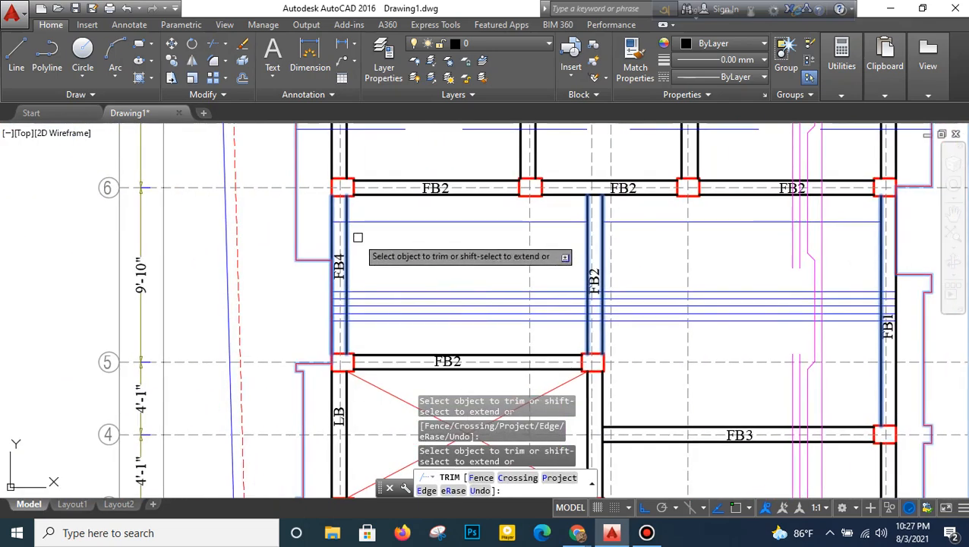
{"action": "scroll", "coordinate": [358, 238], "scroll_direction": "up", "scroll_amount": 3}
{"action": "right_click", "coordinate": [383, 193]}
{"action": "left_click", "coordinate": [403, 214]}
{"action": "scroll", "coordinate": [405, 242], "scroll_direction": "down", "scroll_amount": 4}
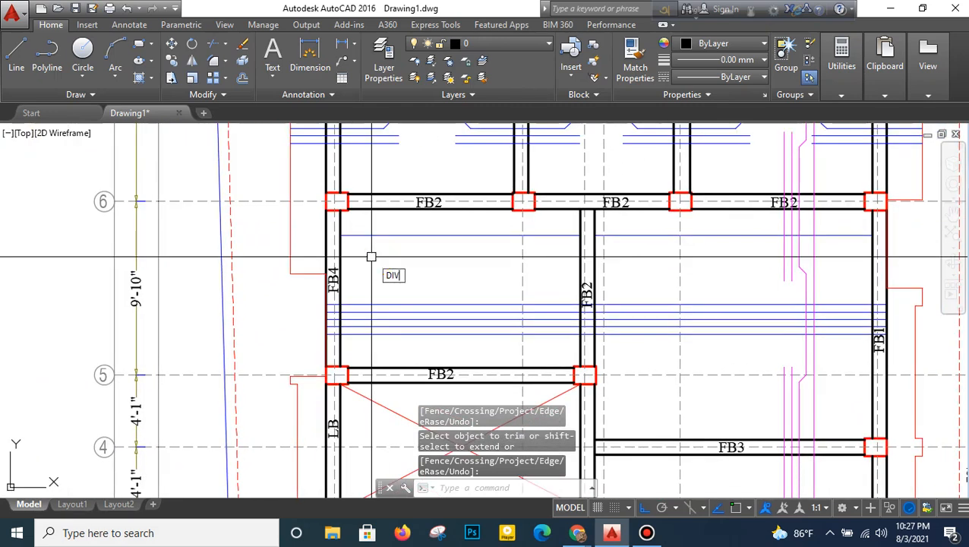
- Divide the upper blue line into 4 equal segments in both the left and right panels between grids 5 and 6
{"action": "key", "text": "Return"}
{"action": "left_click", "coordinate": [381, 235]}
{"action": "type", "text": "4"}
{"action": "key", "text": "Return"}
{"action": "key", "text": "Return"}
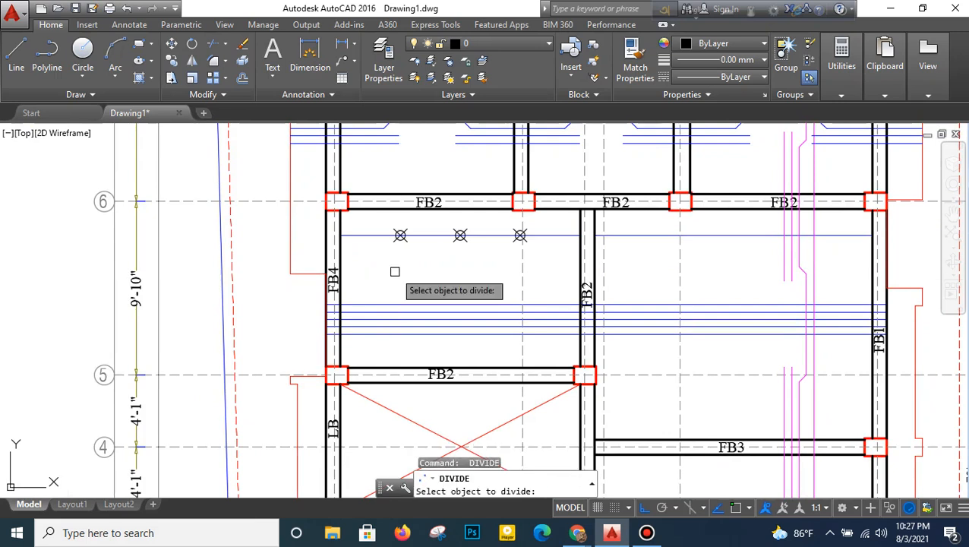
{"action": "left_click", "coordinate": [629, 236]}
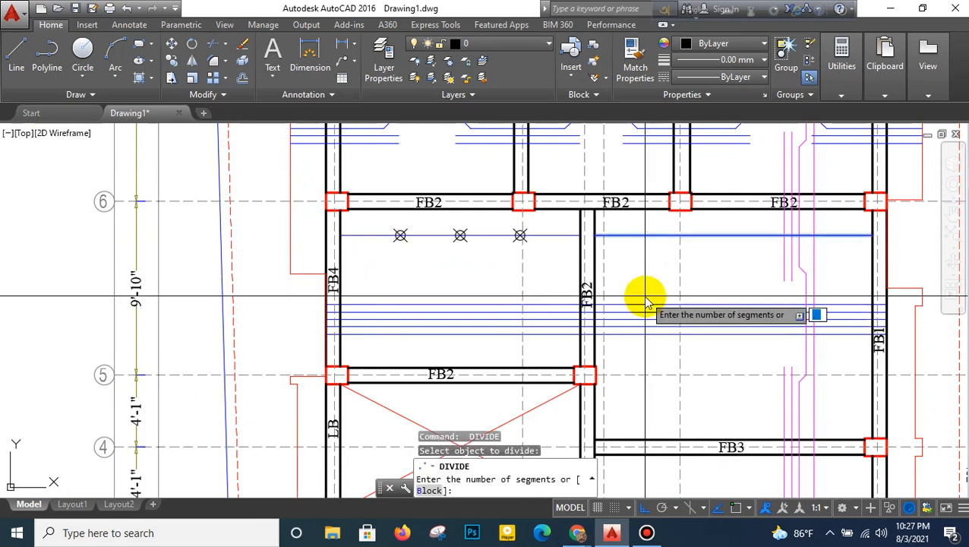
{"action": "type", "text": "4"}
{"action": "key", "text": "Return"}
- Draw vertical lines down from the first and third division points in the left panel, crossing all five lower blue lines
{"action": "left_click", "coordinate": [11, 59]}
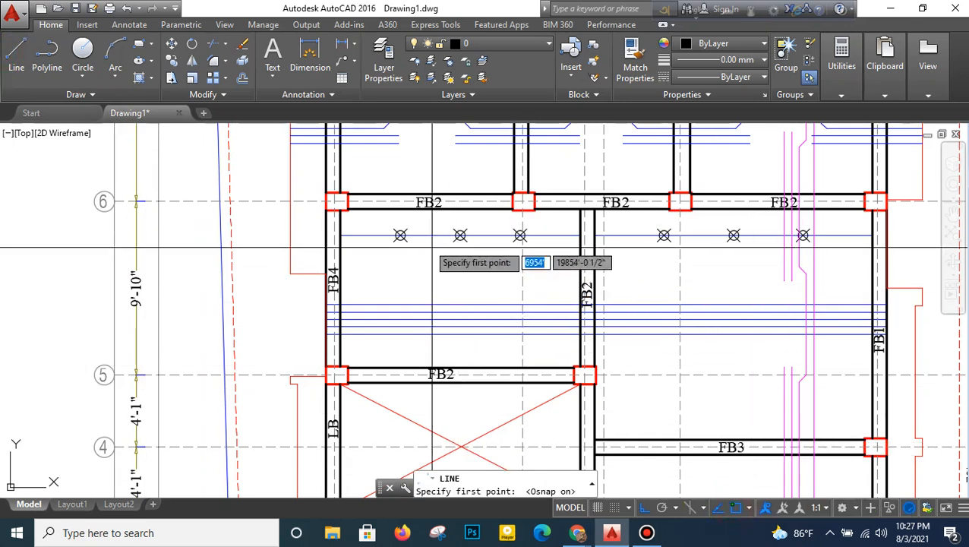
{"action": "left_click", "coordinate": [400, 235]}
{"action": "left_click", "coordinate": [400, 350]}
{"action": "key", "text": "Return"}
{"action": "key", "text": "Return"}
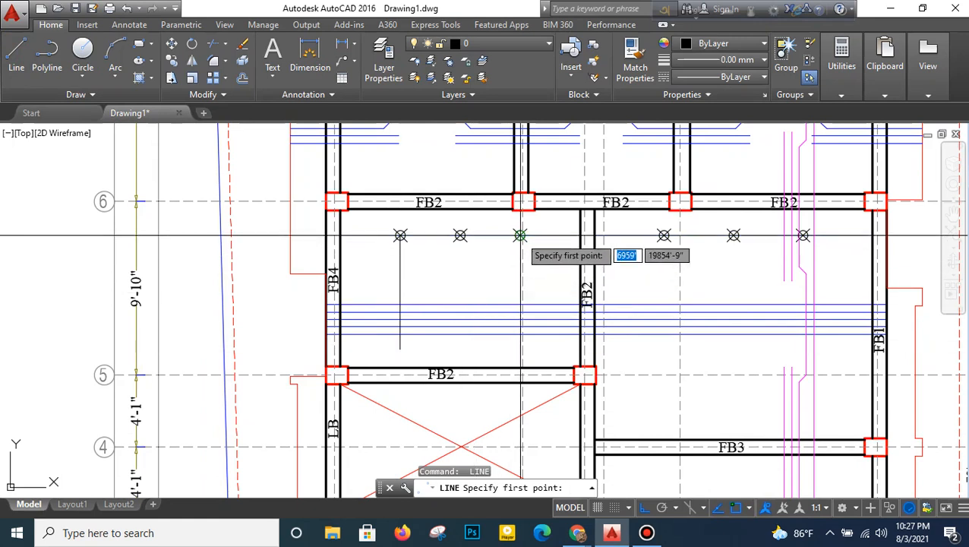
{"action": "left_click", "coordinate": [519, 236]}
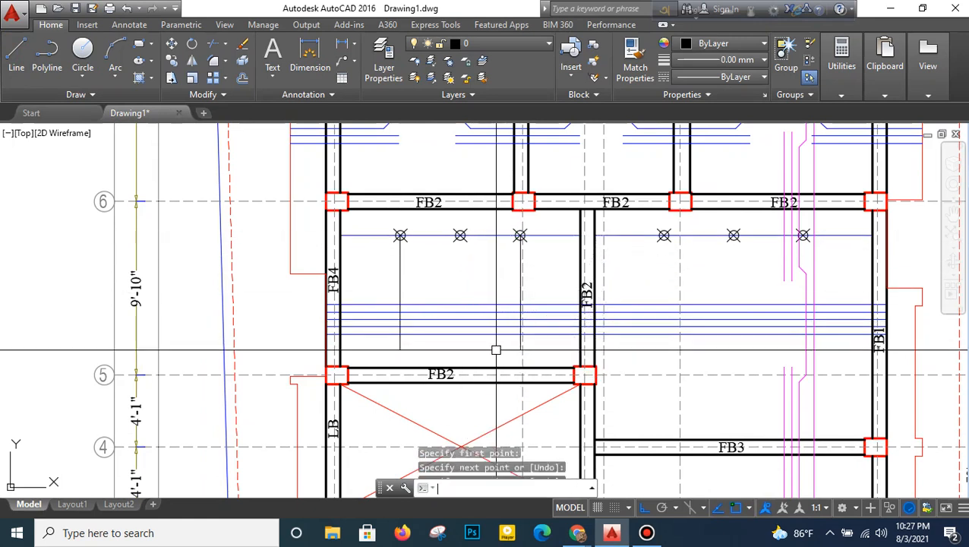
{"action": "key", "text": "Return"}
{"action": "key", "text": "Return"}
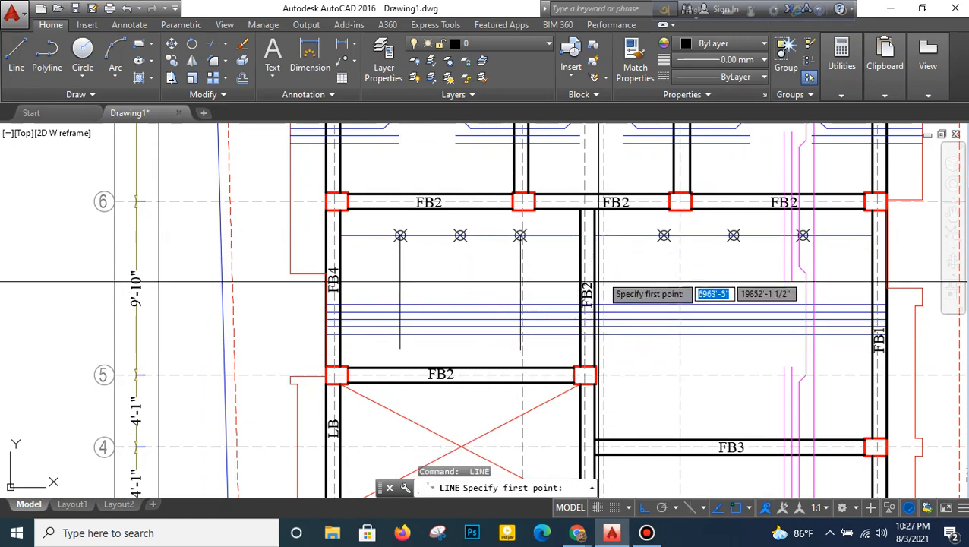
- Draw vertical lines down from the first and third division points in the right panel, crossing the five blue lines
{"action": "left_click", "coordinate": [664, 236]}
{"action": "left_click", "coordinate": [660, 355]}
{"action": "key", "text": "Return"}
{"action": "key", "text": "Return"}
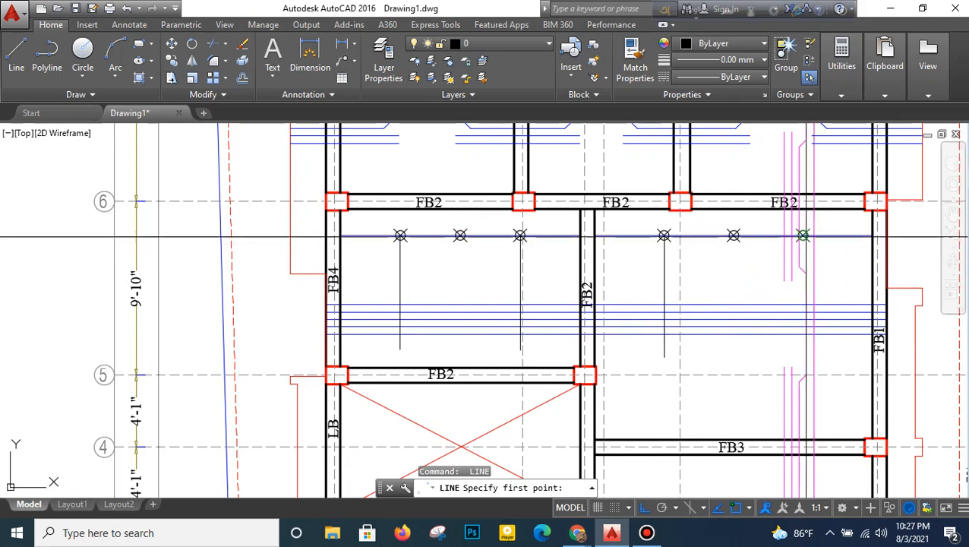
{"action": "left_click", "coordinate": [803, 235]}
{"action": "key", "text": "Return"}
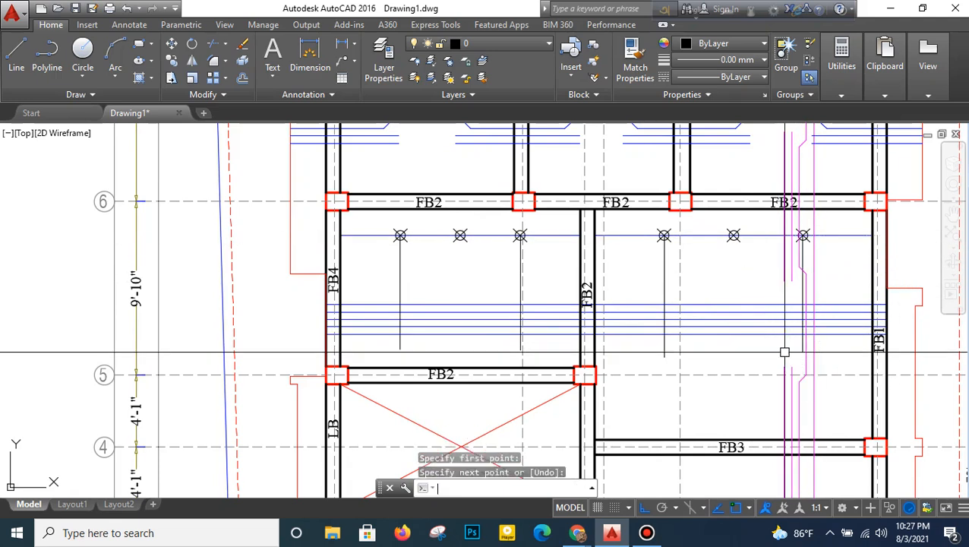
- Offset both vertical lines in the left panel 5" inward
{"action": "type", "text": "o"}
{"action": "key", "text": "Return"}
{"action": "type", "text": "5"}
{"action": "key", "text": "Return"}
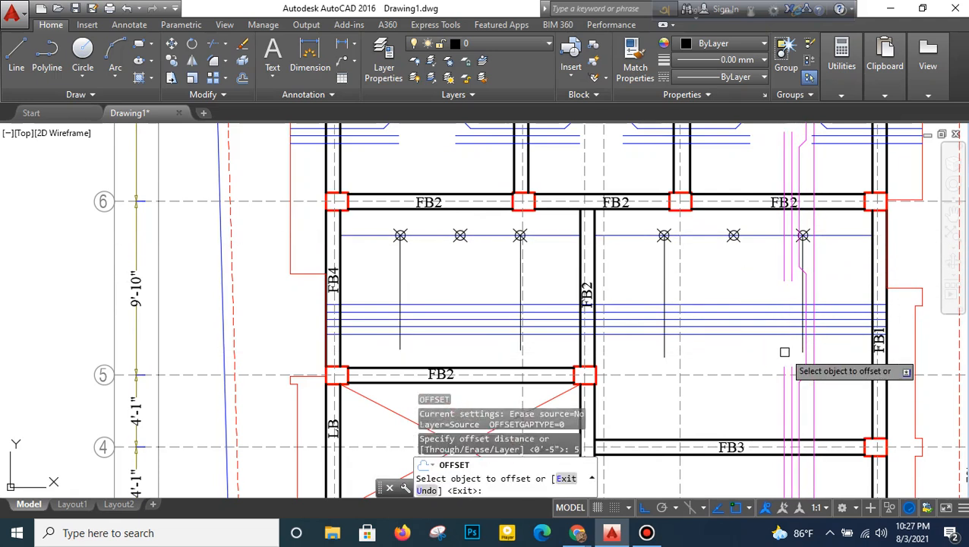
{"action": "left_click", "coordinate": [400, 275]}
{"action": "left_click", "coordinate": [456, 281]}
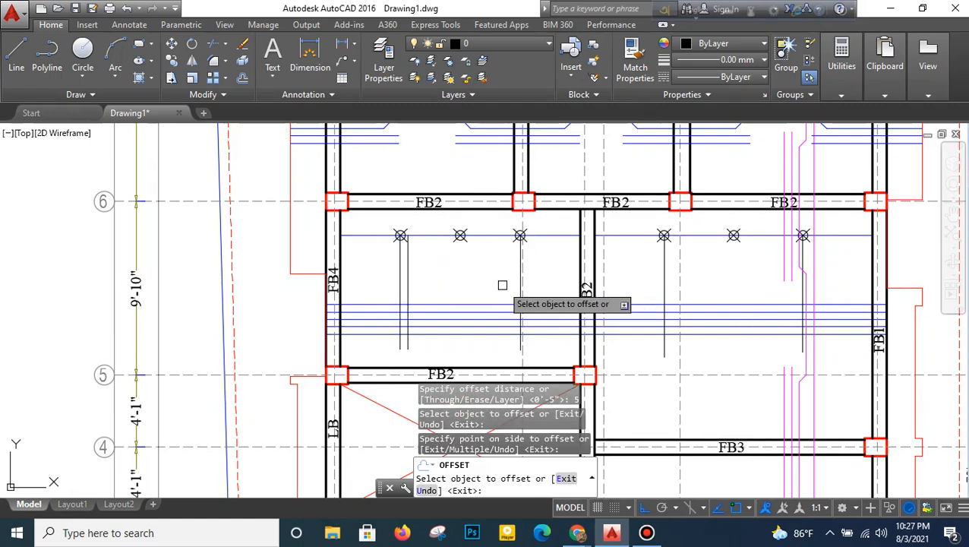
{"action": "scroll", "coordinate": [506, 284], "scroll_direction": "up", "scroll_amount": 2}
{"action": "left_click", "coordinate": [529, 260]}
{"action": "left_click", "coordinate": [526, 261]}
- Offset both vertical lines in the right panel inward by the same 5"
{"action": "middle_click_drag", "start_coordinate": [649, 271], "coordinate": [497, 275]}
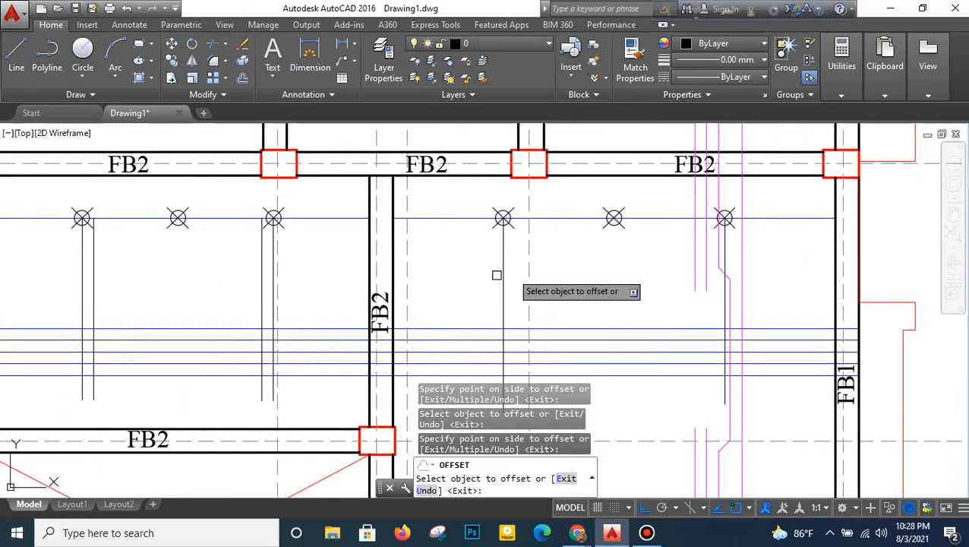
{"action": "left_click", "coordinate": [502, 301]}
{"action": "left_click", "coordinate": [569, 273]}
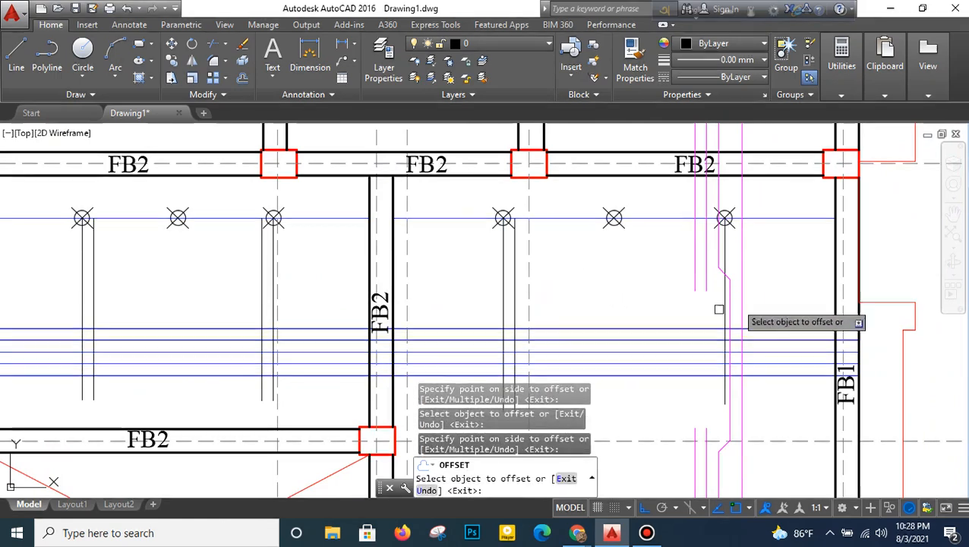
{"action": "right_click", "coordinate": [642, 289]}
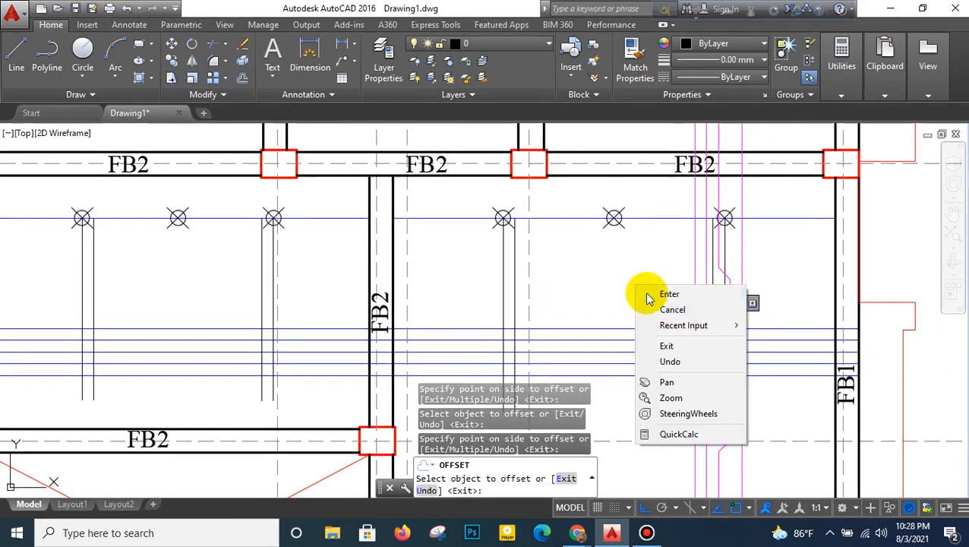
{"action": "left_click", "coordinate": [662, 290]}
{"action": "middle_click_drag", "start_coordinate": [540, 299], "coordinate": [600, 236]}
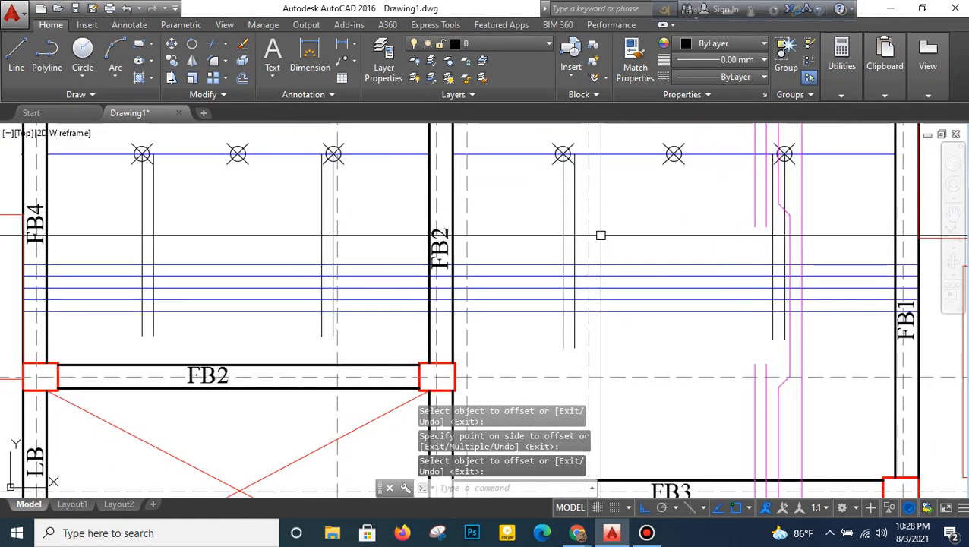
- Start a cranked polyline at FB4's outer edge on the third blue line, rising to the second line between the left panel's vertical pairs
{"action": "type", "text": "pl"}
{"action": "key", "text": "Return"}
{"action": "middle_click_drag", "start_coordinate": [445, 375], "coordinate": [669, 359]}
{"action": "scroll", "coordinate": [264, 317], "scroll_direction": "up", "scroll_amount": 2}
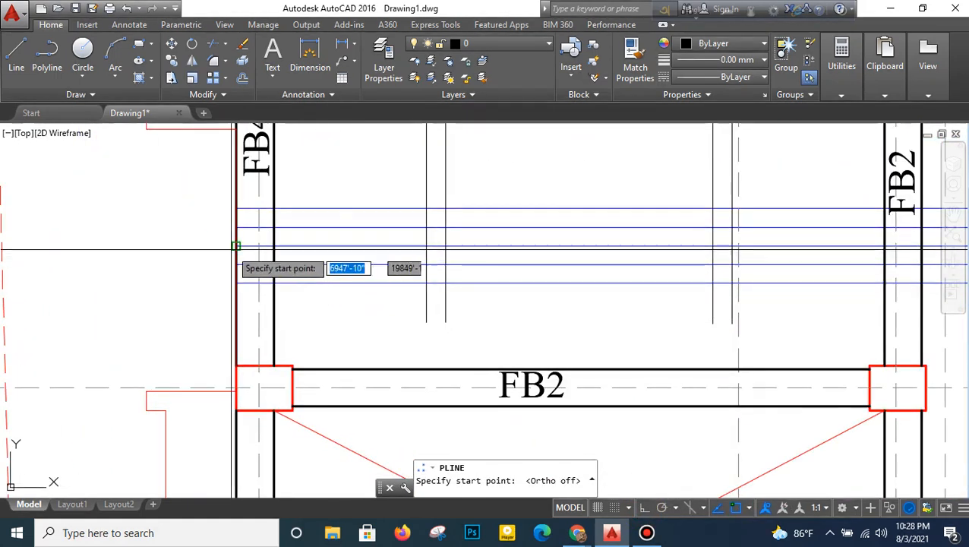
{"action": "left_click", "coordinate": [235, 246]}
{"action": "left_click", "coordinate": [426, 247]}
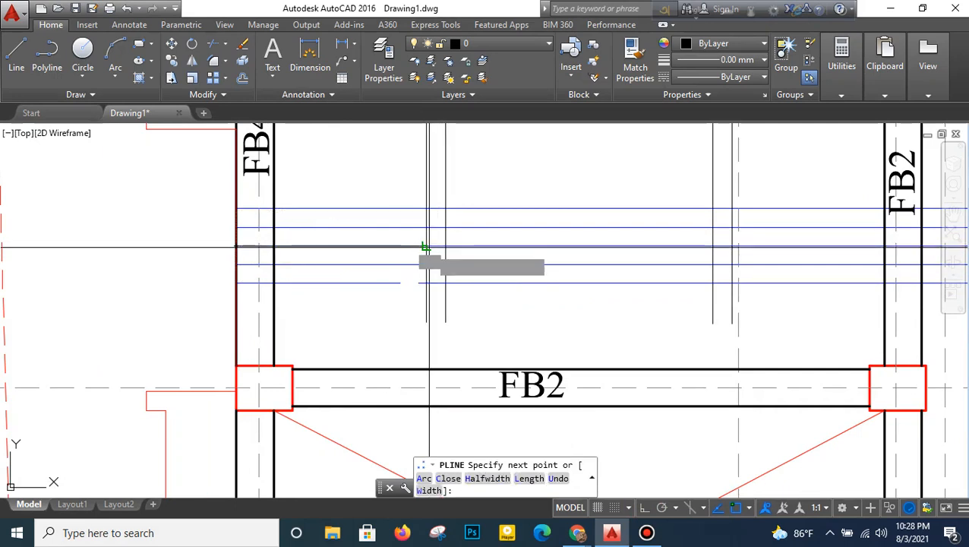
{"action": "left_click", "coordinate": [446, 228]}
{"action": "middle_click_drag", "start_coordinate": [535, 242], "coordinate": [395, 246]}
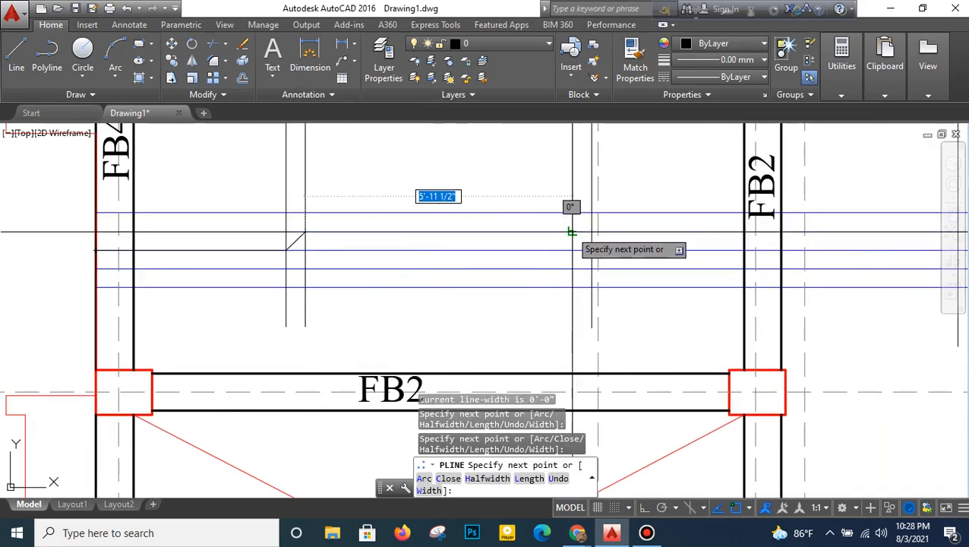
{"action": "left_click", "coordinate": [571, 232]}
{"action": "left_click", "coordinate": [592, 249]}
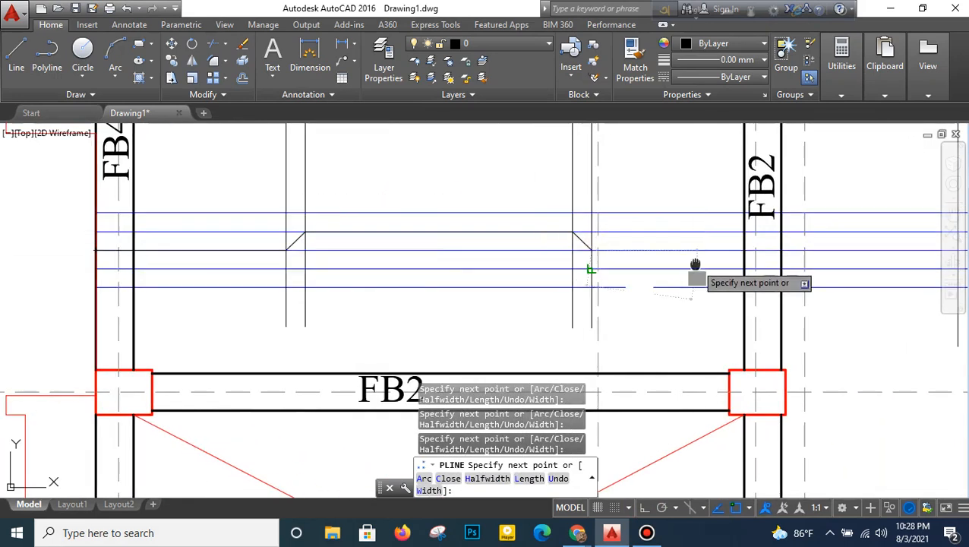
- Continue the polyline across the middle FB2, crank it up and down in the right panel, and end it at FB1's outer edge
{"action": "middle_click_drag", "start_coordinate": [653, 262], "coordinate": [319, 286]}
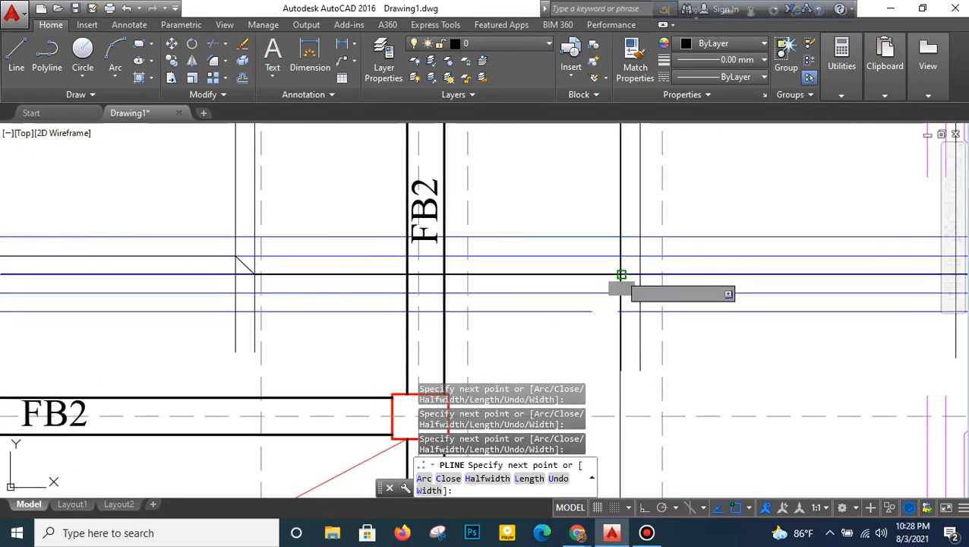
{"action": "left_click", "coordinate": [641, 255]}
{"action": "middle_click_drag", "start_coordinate": [750, 272], "coordinate": [382, 313]}
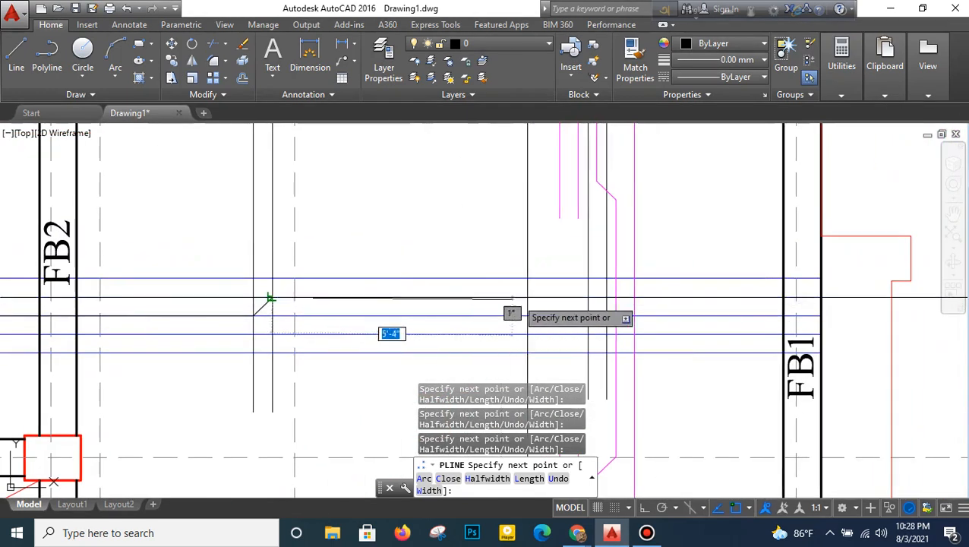
{"action": "left_click", "coordinate": [589, 299]}
{"action": "left_click", "coordinate": [606, 315]}
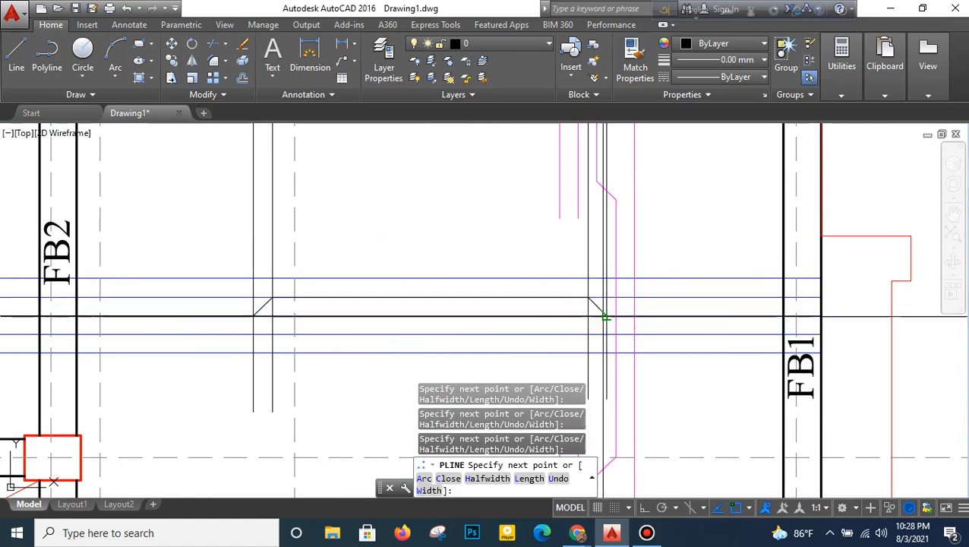
{"action": "left_click", "coordinate": [819, 316]}
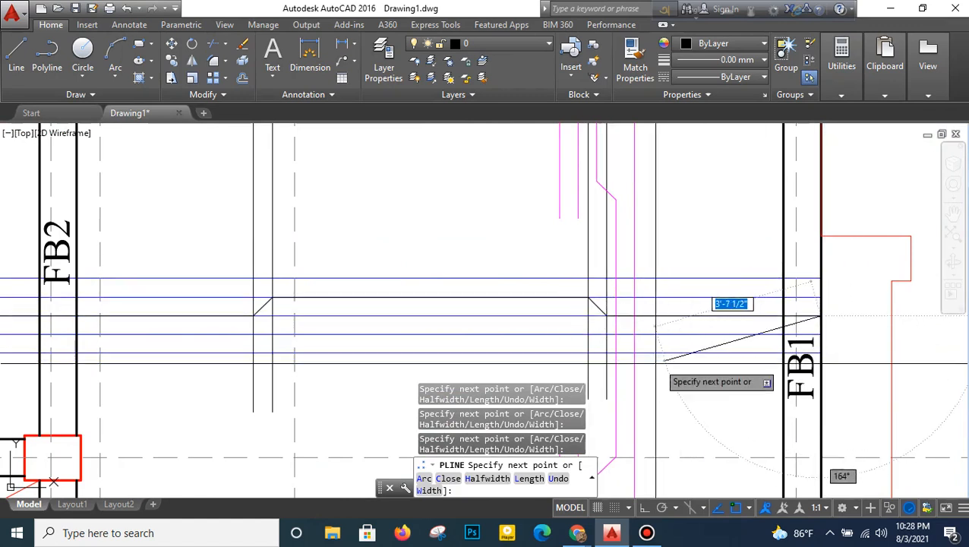
{"action": "key", "text": "Return"}
- Delete the second and third straight blue lines that the cranked polyline replaces
{"action": "left_click", "coordinate": [662, 299]}
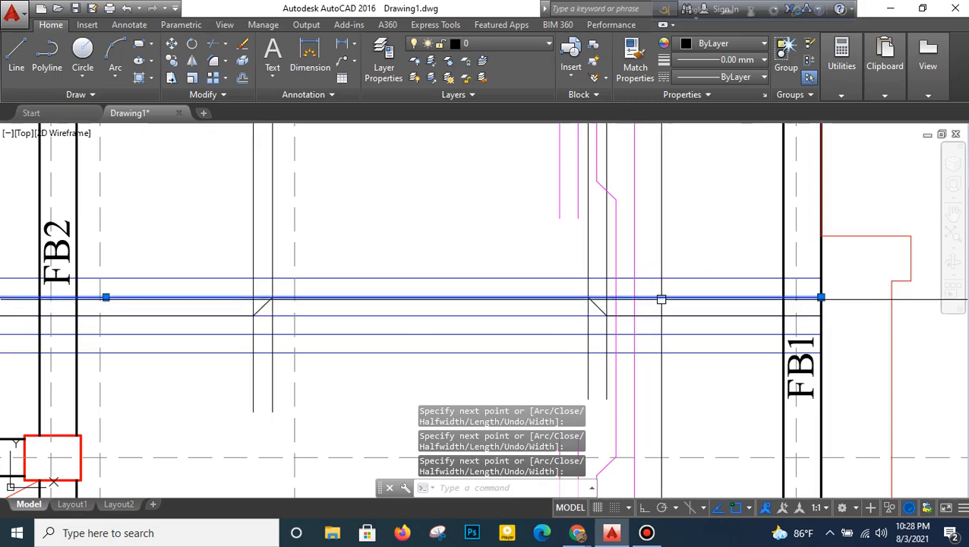
{"action": "left_click", "coordinate": [554, 316]}
{"action": "key", "text": "Delete"}
- Offset the two inner vertical lines of the right panel another 5" inward
{"action": "type", "text": "o"}
{"action": "key", "text": "Return"}
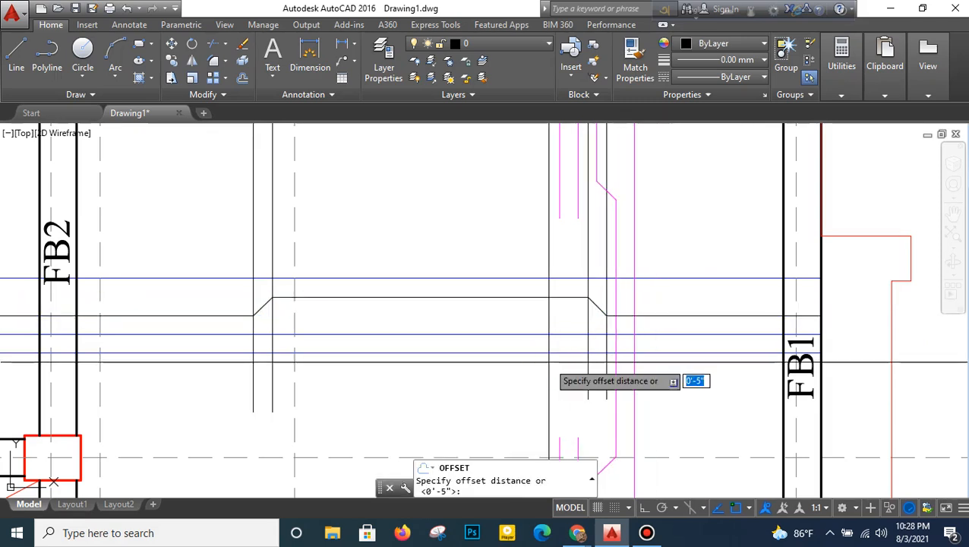
{"action": "type", "text": "5"}
{"action": "key", "text": "Return"}
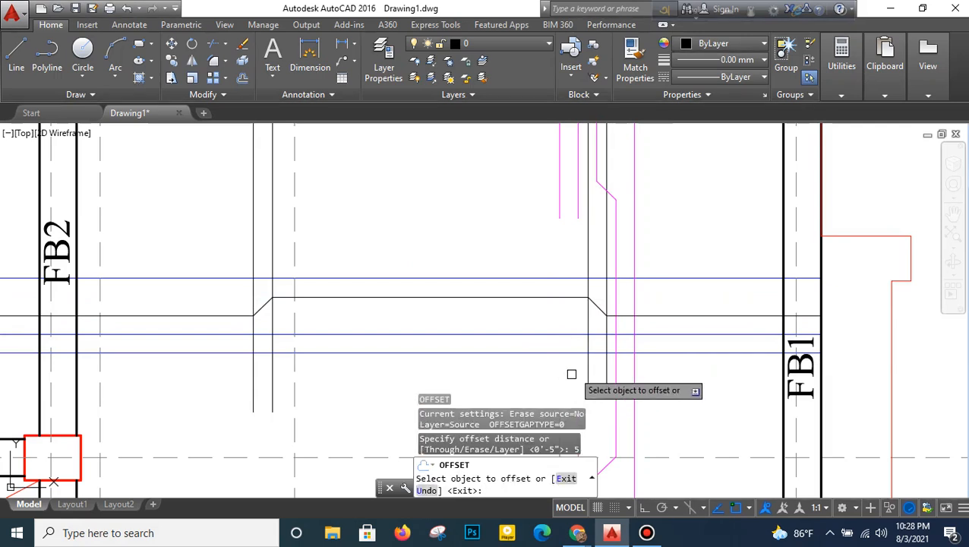
{"action": "left_click", "coordinate": [588, 357]}
{"action": "left_click", "coordinate": [455, 335]}
{"action": "middle_click_drag", "start_coordinate": [454, 335], "coordinate": [585, 310]}
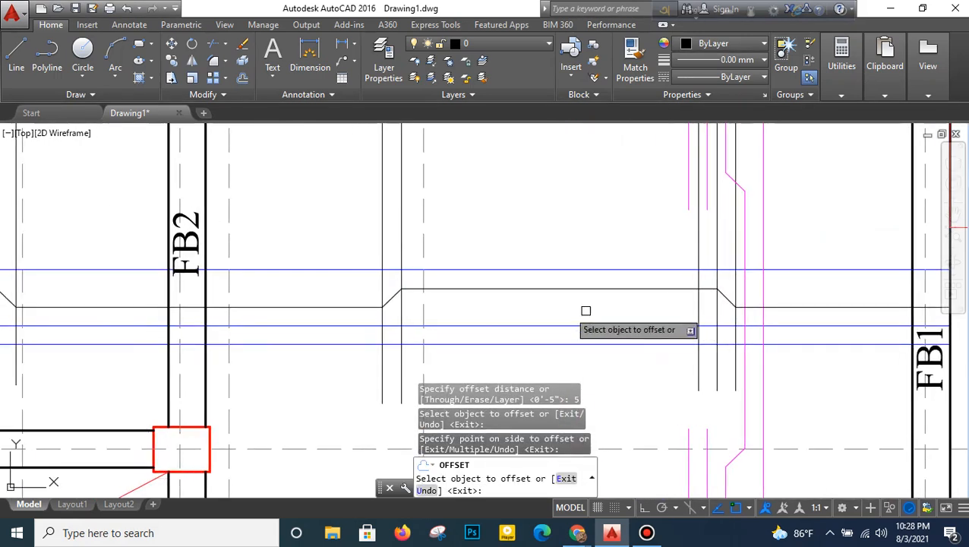
{"action": "left_click", "coordinate": [400, 371]}
{"action": "left_click", "coordinate": [467, 326]}
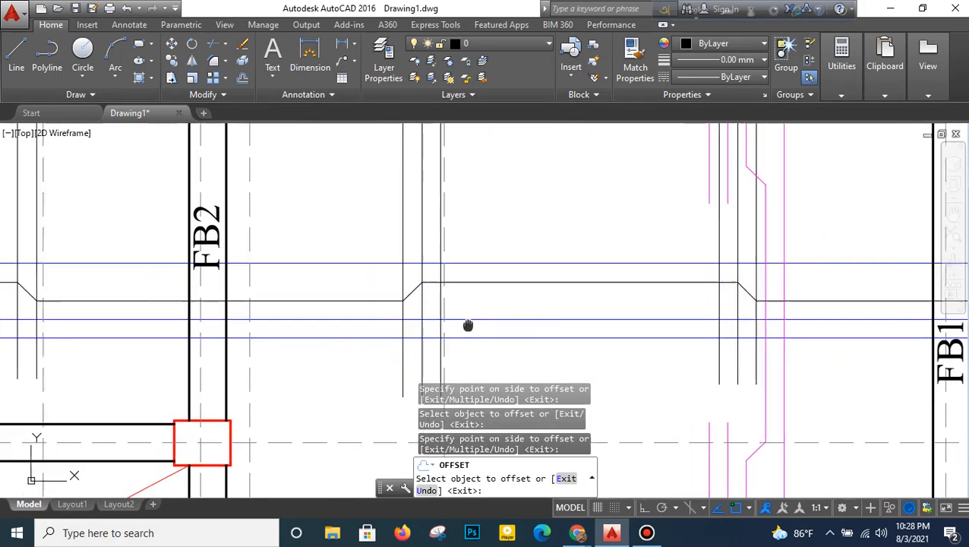
- Offset the two inner vertical lines of the left panel inward by the same 5"
{"action": "middle_click_drag", "start_coordinate": [467, 326], "coordinate": [574, 326]}
{"action": "middle_click_drag", "start_coordinate": [306, 364], "coordinate": [583, 334]}
{"action": "left_click", "coordinate": [551, 308]}
{"action": "left_click", "coordinate": [385, 315]}
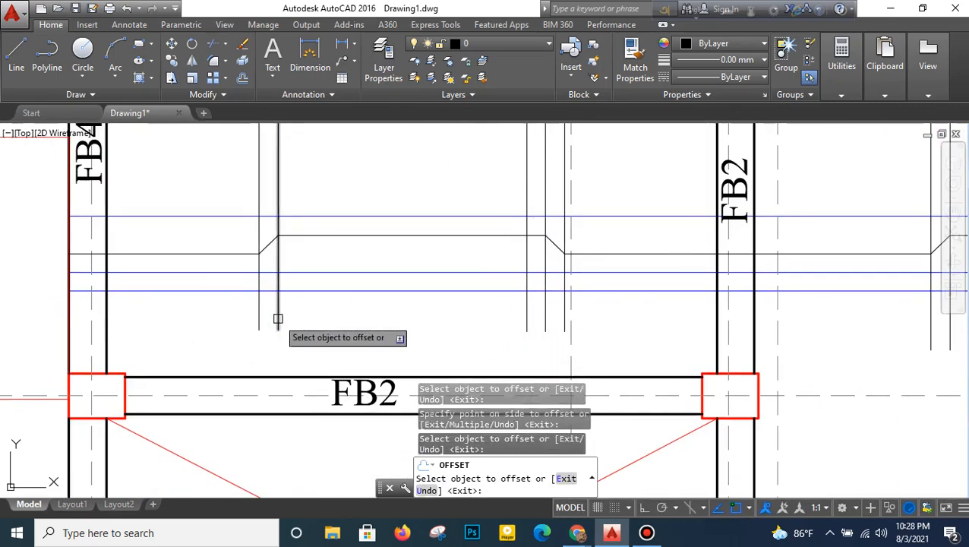
{"action": "right_click", "coordinate": [373, 199]}
{"action": "left_click", "coordinate": [376, 204]}
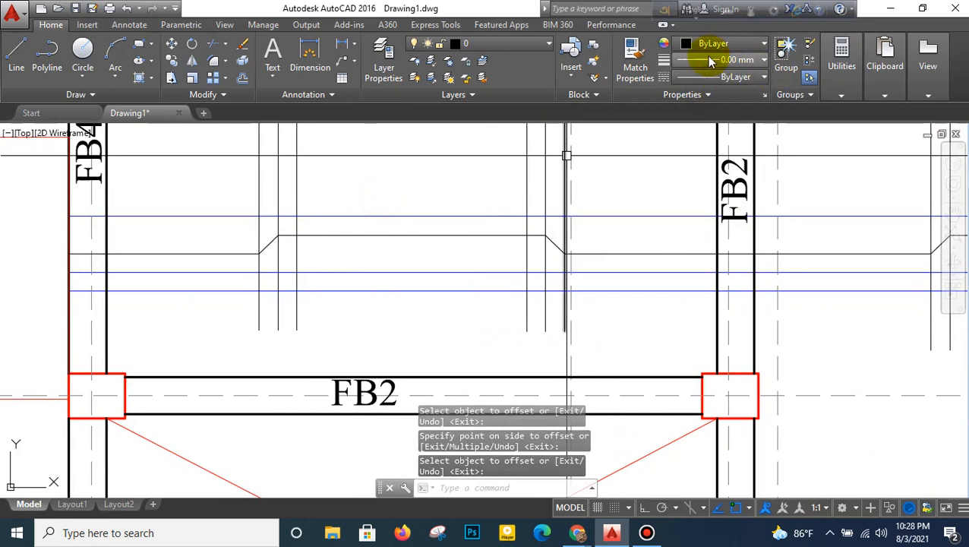
- Match the black cranked polyline to the properties of the straight blue bars
{"action": "left_click", "coordinate": [636, 71]}
{"action": "left_click", "coordinate": [480, 235]}
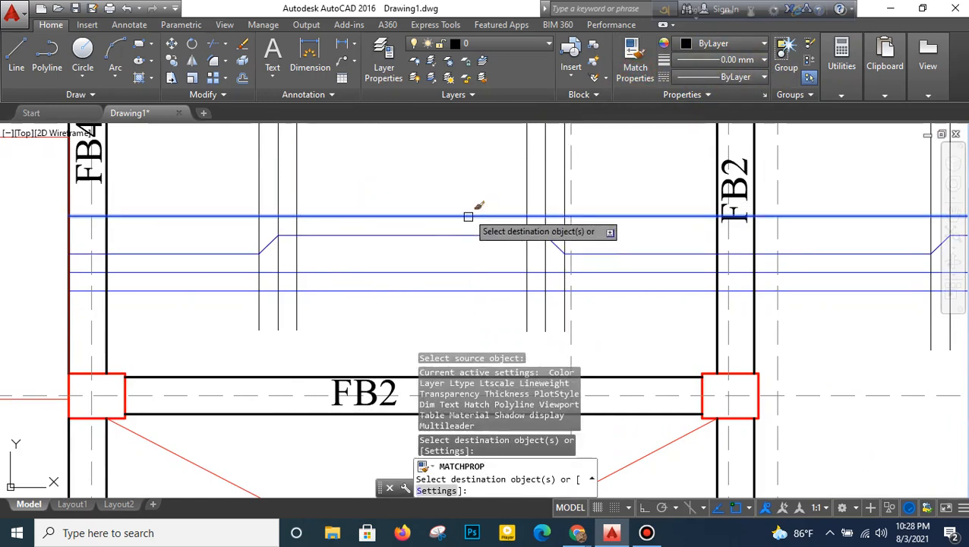
{"action": "left_click", "coordinate": [480, 207]}
- Trim the two lowest blue lines between the innermost verticals of the left panel
{"action": "key", "text": "space"}
{"action": "left_click", "coordinate": [381, 259]}
{"action": "left_click", "coordinate": [355, 313]}
- Trim the two lowest blue lines between the right panel's innermost verticals, including the short stubs past the left one
{"action": "middle_click_drag", "start_coordinate": [471, 292], "coordinate": [219, 284]}
{"action": "middle_click_drag", "start_coordinate": [584, 267], "coordinate": [318, 265]}
{"action": "left_click", "coordinate": [541, 234]}
{"action": "left_click", "coordinate": [512, 291]}
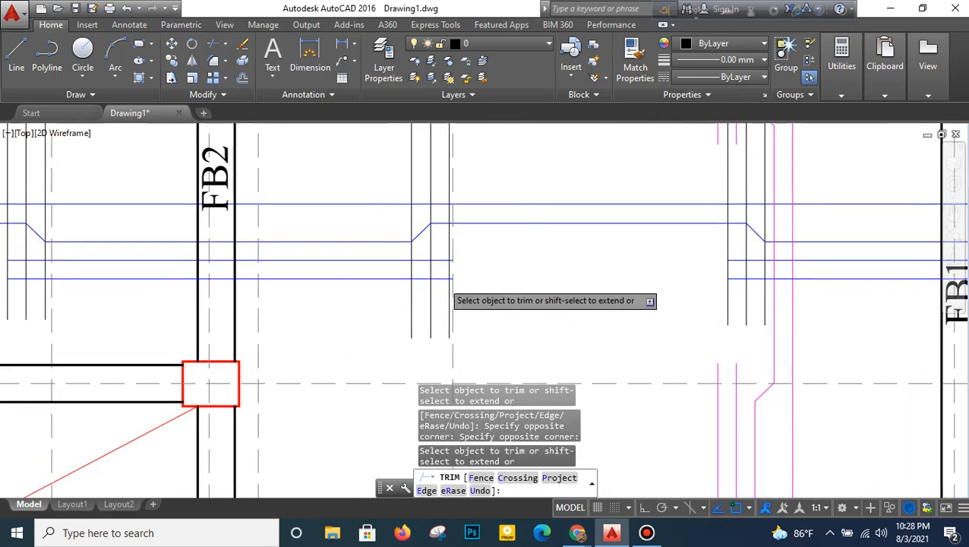
{"action": "scroll", "coordinate": [444, 279], "scroll_direction": "up", "scroll_amount": 8}
{"action": "left_click", "coordinate": [468, 189]}
{"action": "left_click", "coordinate": [464, 328]}
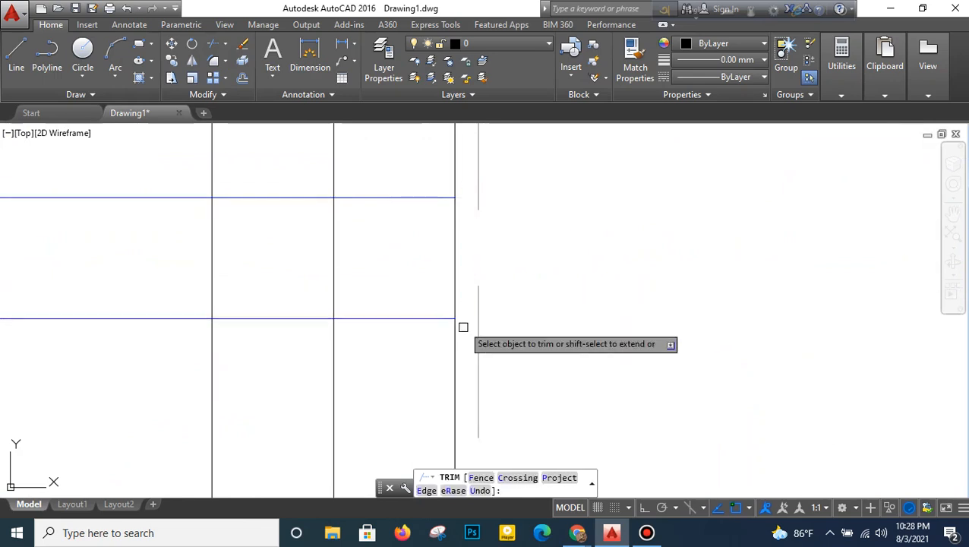
{"action": "scroll", "coordinate": [470, 311], "scroll_direction": "down", "scroll_amount": 10}
{"action": "middle_click_drag", "start_coordinate": [631, 320], "coordinate": [365, 311]}
{"action": "right_click", "coordinate": [447, 231]}
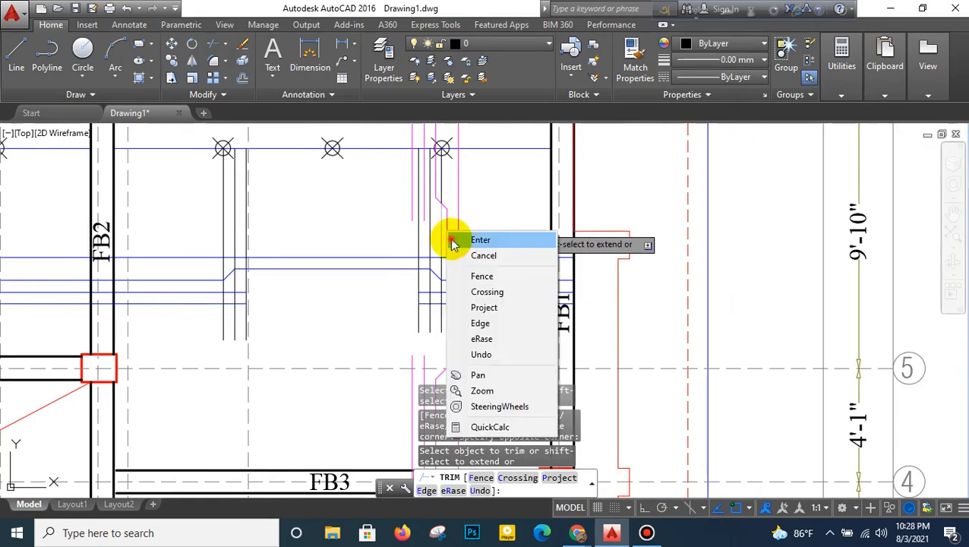
{"action": "left_click", "coordinate": [452, 242]}
- Erase the black vertical construction lines, the circled point markers and their blue horizontal guide line from the right panel between grids 5 and 6
{"action": "middle_click_drag", "start_coordinate": [454, 232], "coordinate": [466, 304]}
{"action": "left_click", "coordinate": [207, 255]}
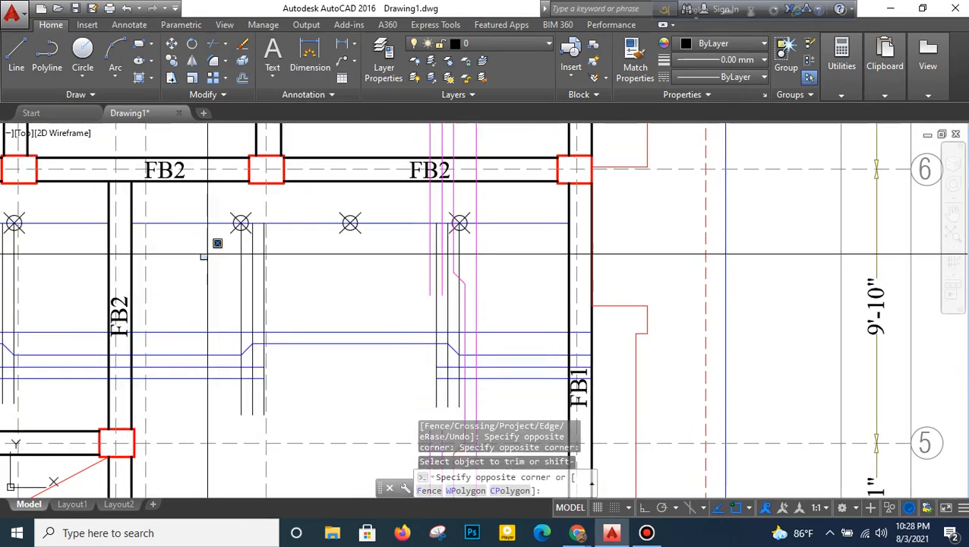
{"action": "left_click", "coordinate": [472, 205]}
{"action": "left_click", "coordinate": [502, 203]}
{"action": "left_click", "coordinate": [484, 254]}
{"action": "middle_click_drag", "start_coordinate": [467, 330], "coordinate": [517, 224]}
{"action": "scroll", "coordinate": [502, 307], "scroll_direction": "up", "scroll_amount": 6}
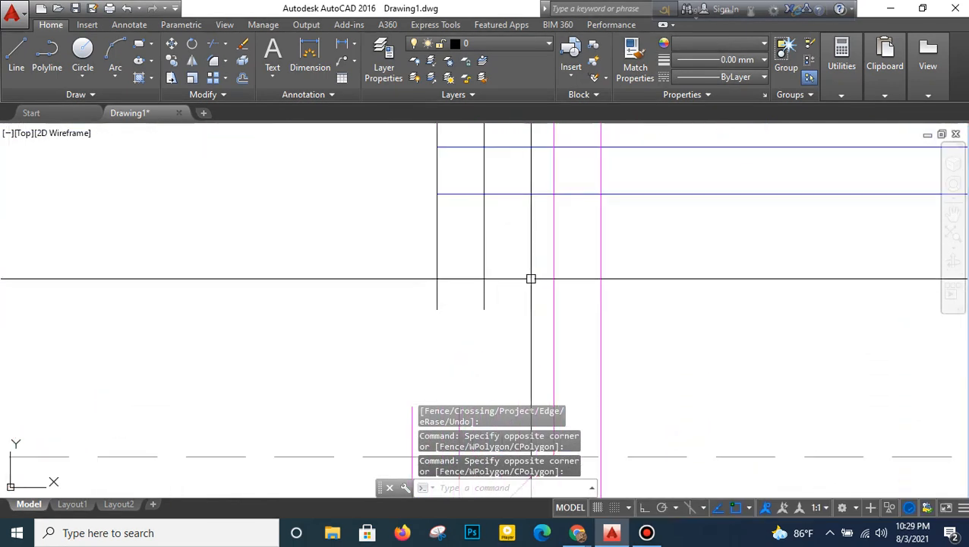
{"action": "left_click", "coordinate": [304, 310]}
{"action": "scroll", "coordinate": [305, 311], "scroll_direction": "down", "scroll_amount": 6}
{"action": "middle_click_drag", "start_coordinate": [313, 312], "coordinate": [682, 295]}
{"action": "scroll", "coordinate": [532, 287], "scroll_direction": "up", "scroll_amount": 6}
{"action": "scroll", "coordinate": [524, 303], "scroll_direction": "up", "scroll_amount": 4}
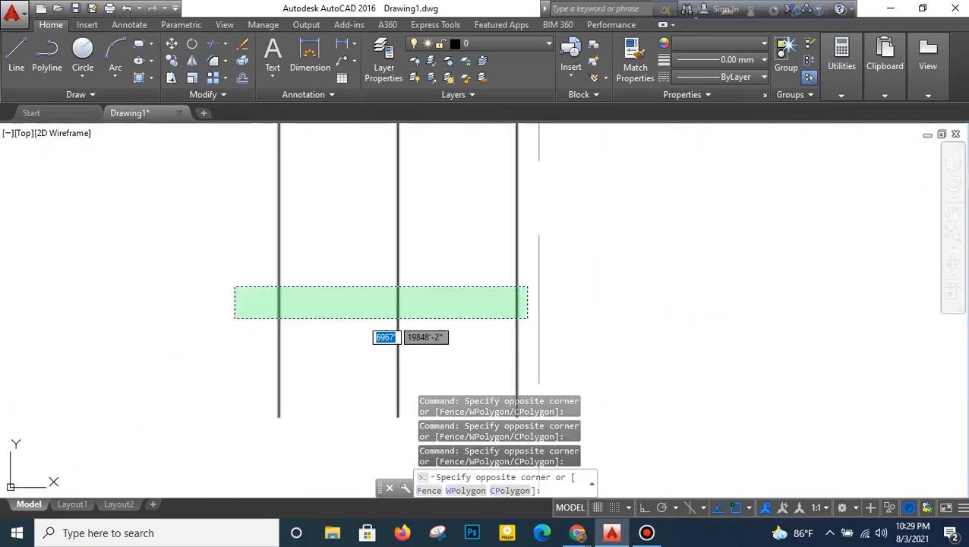
{"action": "left_click", "coordinate": [235, 319]}
{"action": "scroll", "coordinate": [334, 328], "scroll_direction": "down", "scroll_amount": 11}
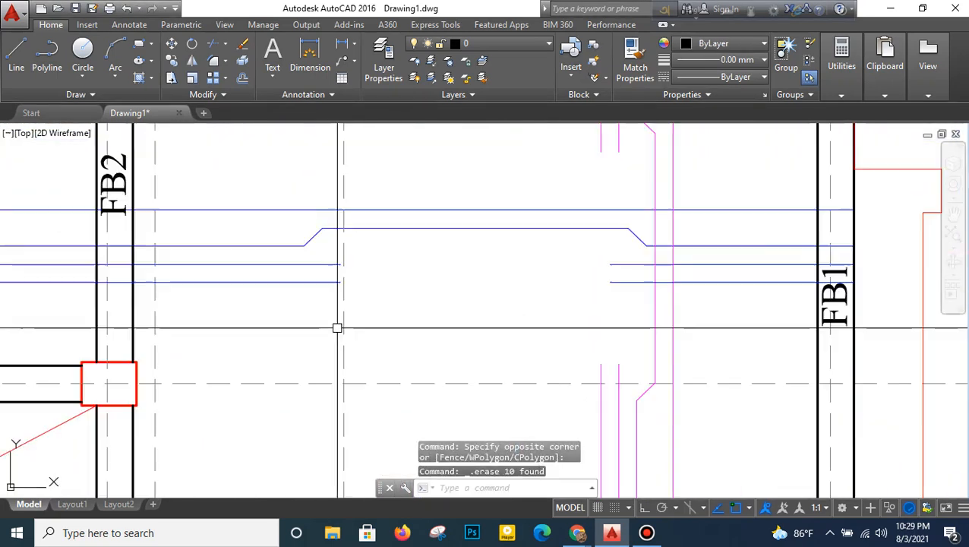
- Erase the black vertical construction lines, point markers and blue guide line from the left panel between grids 5 and 6
{"action": "middle_click_drag", "start_coordinate": [336, 331], "coordinate": [477, 344]}
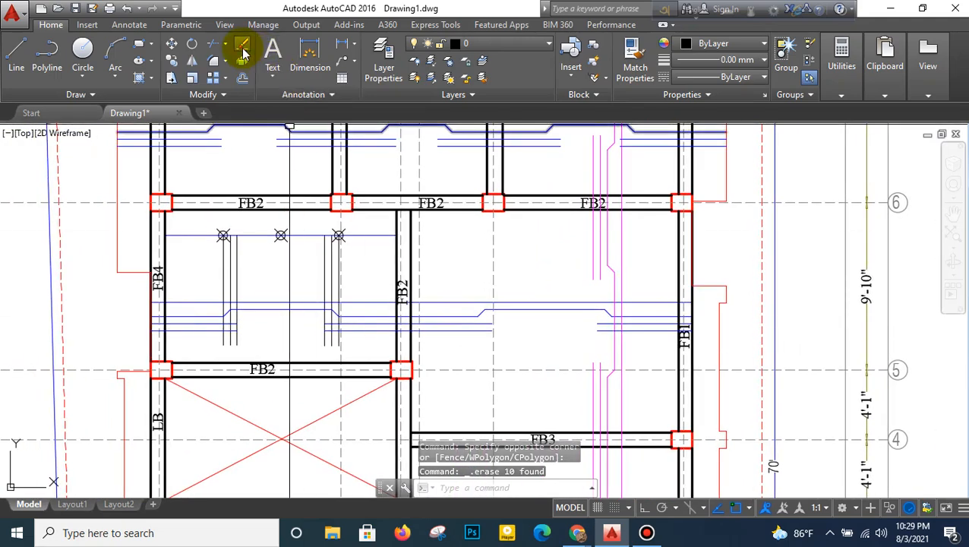
{"action": "scroll", "coordinate": [201, 253], "scroll_direction": "up", "scroll_amount": 2}
{"action": "left_click", "coordinate": [201, 249]}
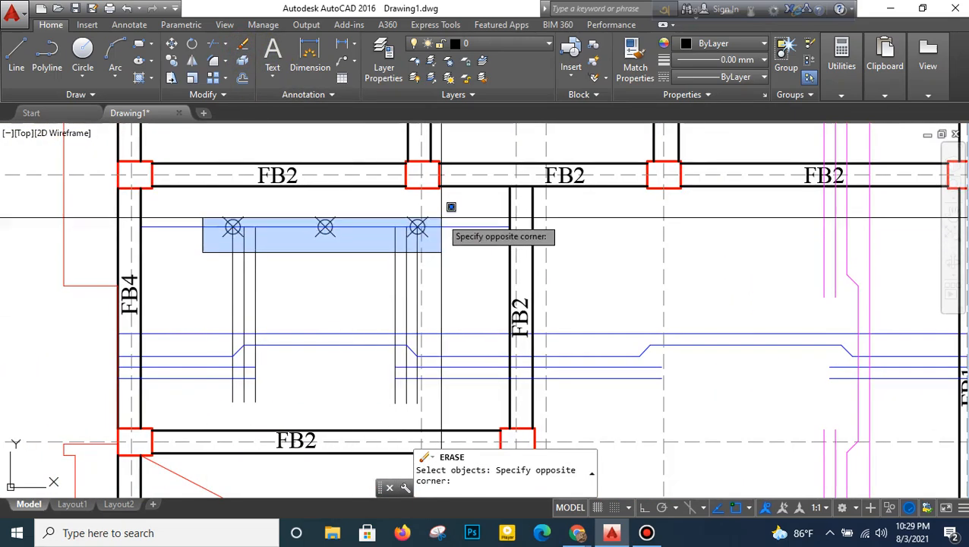
{"action": "left_click", "coordinate": [429, 222]}
{"action": "scroll", "coordinate": [411, 221], "scroll_direction": "up", "scroll_amount": 2}
{"action": "scroll", "coordinate": [419, 210], "scroll_direction": "up", "scroll_amount": 2}
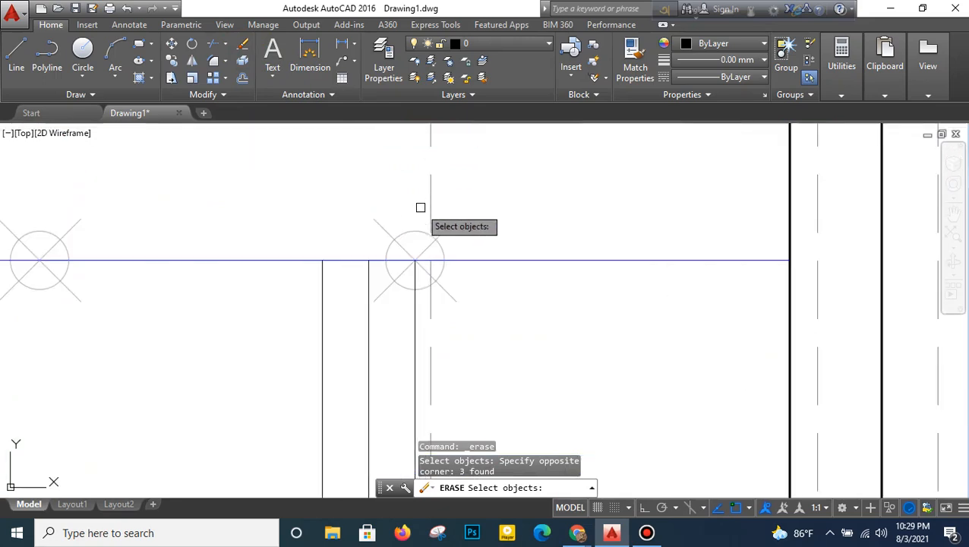
{"action": "scroll", "coordinate": [419, 210], "scroll_direction": "down", "scroll_amount": 3}
{"action": "left_click", "coordinate": [419, 212]}
{"action": "left_click", "coordinate": [204, 282]}
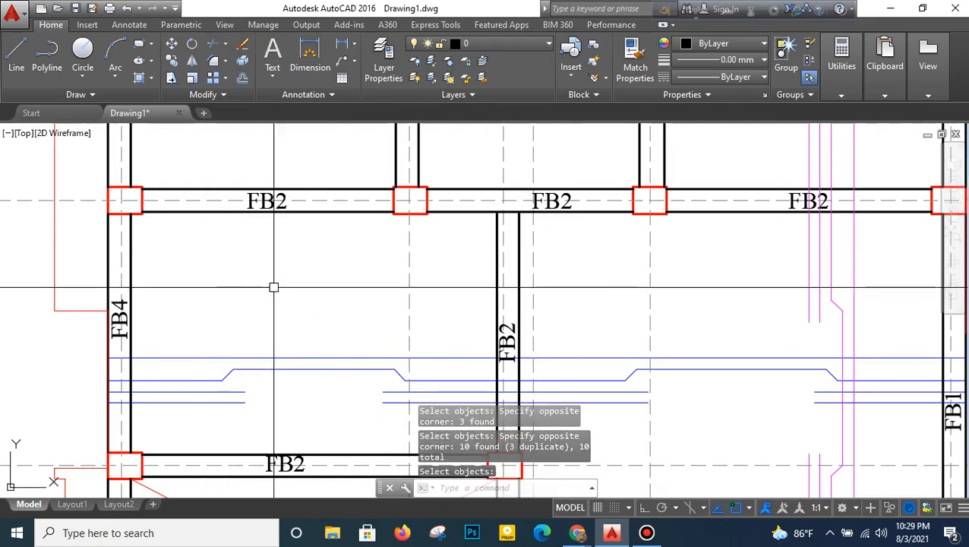
- Copy all blue bars of the row between grids 5 and 6 straight down into the row between grids 2 and 3, with object snap off and ortho on
{"action": "scroll", "coordinate": [303, 298], "scroll_direction": "down", "scroll_amount": 4}
{"action": "mouse_move", "coordinate": [352, 322]}
{"action": "middle_mouse_down"}
{"action": "mouse_move", "coordinate": [349, 302]}
{"action": "mouse_move", "coordinate": [392, 271]}
{"action": "middle_mouse_up"}
{"action": "scroll", "coordinate": [355, 310], "scroll_direction": "down", "scroll_amount": 2}
{"action": "middle_click_drag", "start_coordinate": [394, 335], "coordinate": [393, 325]}
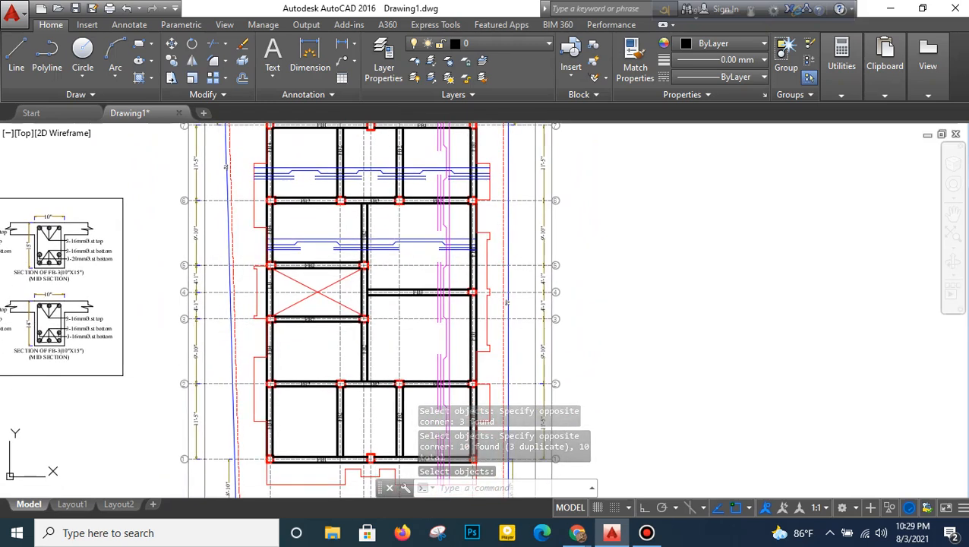
{"action": "left_click", "coordinate": [171, 61]}
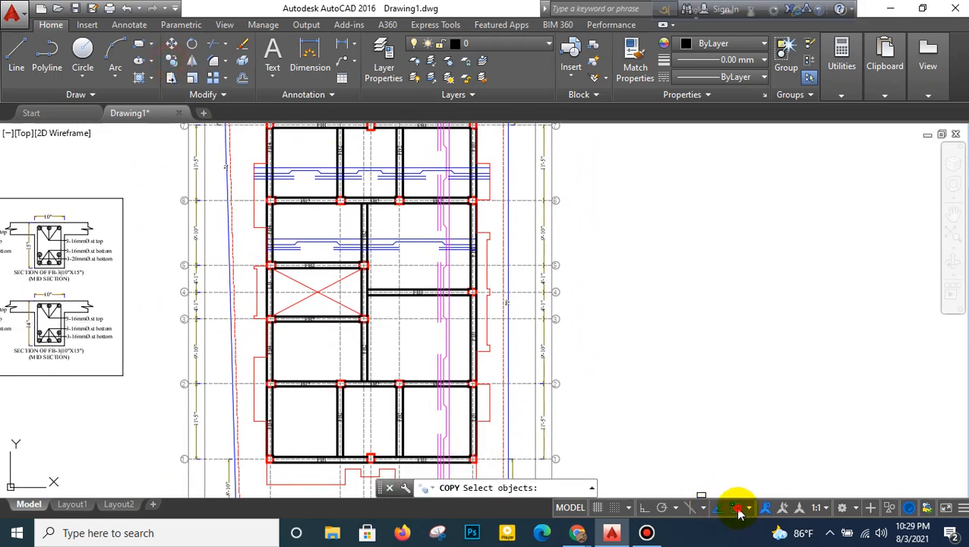
{"action": "scroll", "coordinate": [440, 227], "scroll_direction": "up", "scroll_amount": 2}
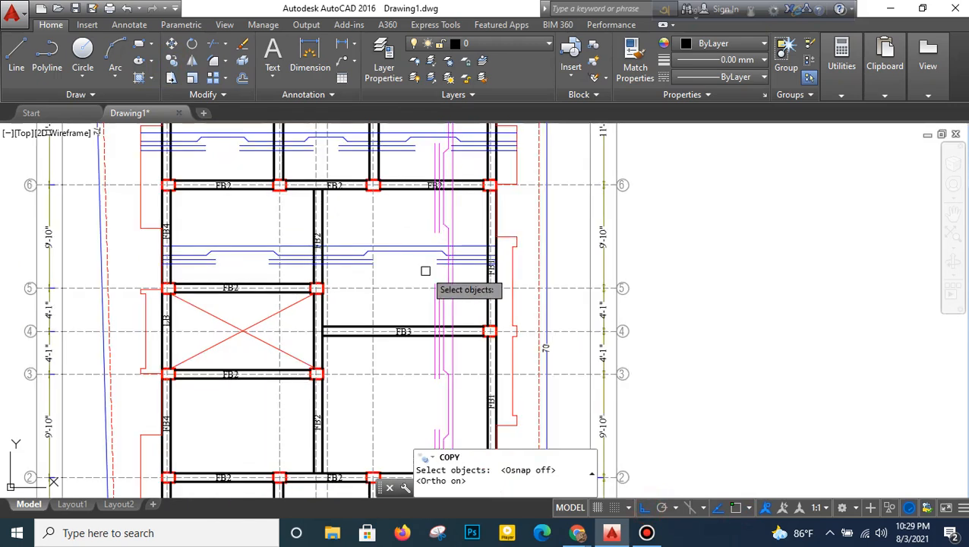
{"action": "left_click", "coordinate": [424, 275]}
{"action": "left_click", "coordinate": [520, 219]}
{"action": "key", "text": "F8"}
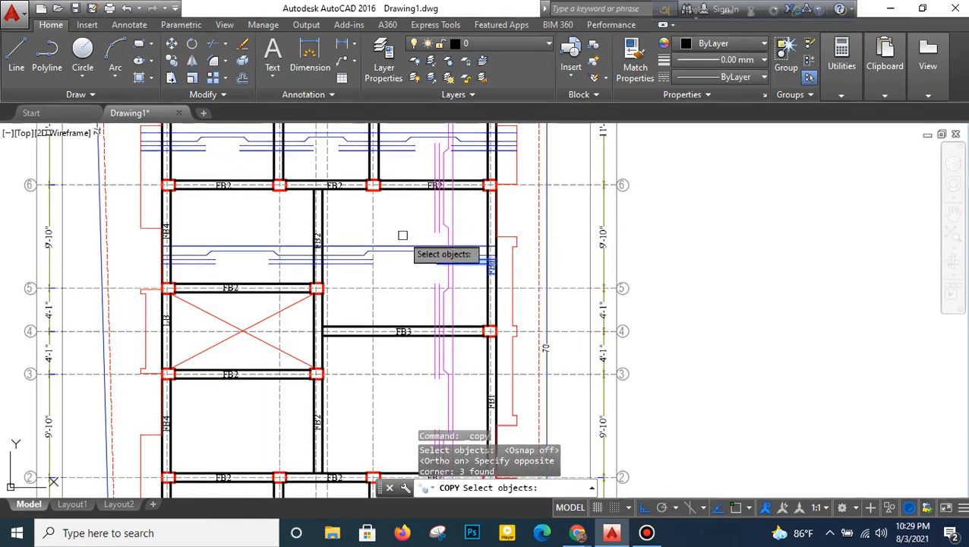
{"action": "left_click", "coordinate": [368, 232]}
{"action": "left_click", "coordinate": [257, 270]}
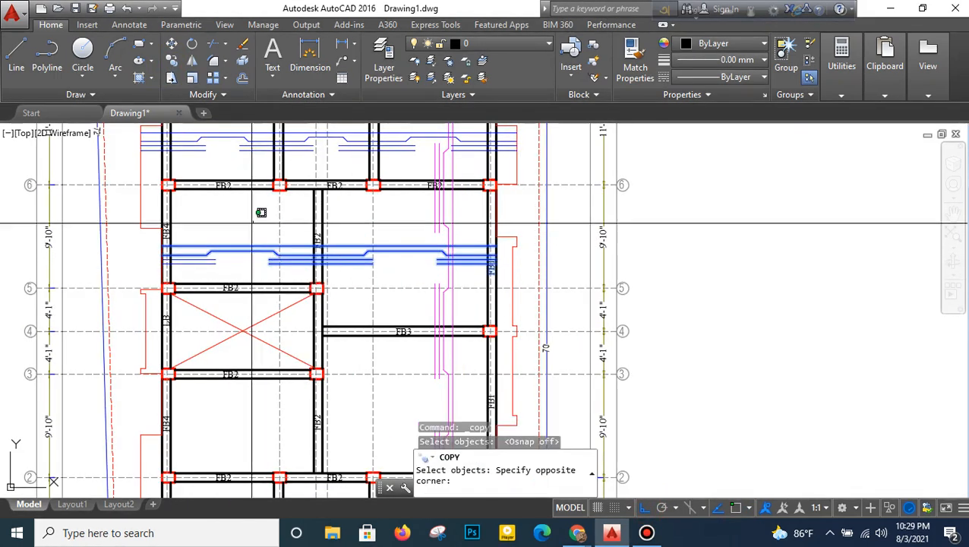
{"action": "left_click", "coordinate": [205, 272]}
{"action": "key", "text": "Return"}
{"action": "middle_click_drag", "start_coordinate": [422, 282], "coordinate": [425, 240]}
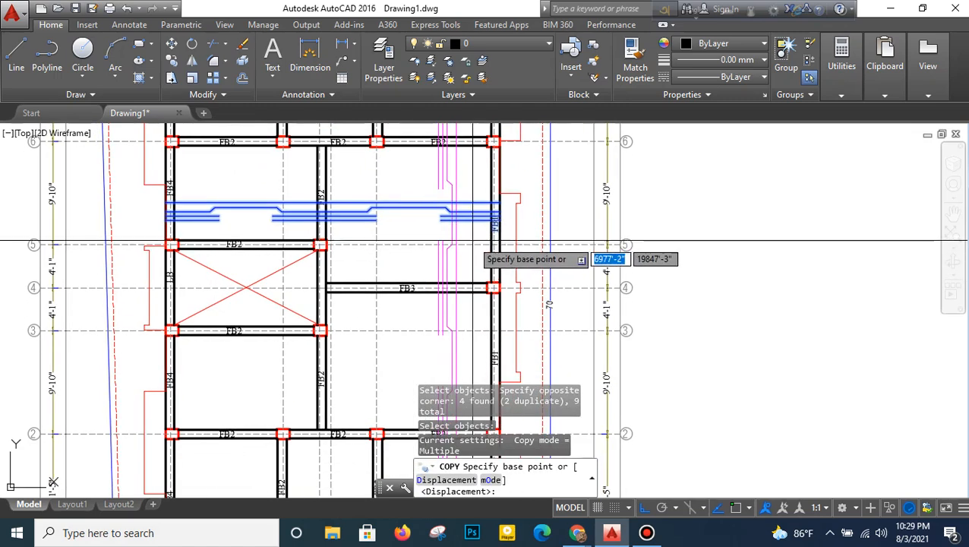
{"action": "left_click", "coordinate": [487, 238]}
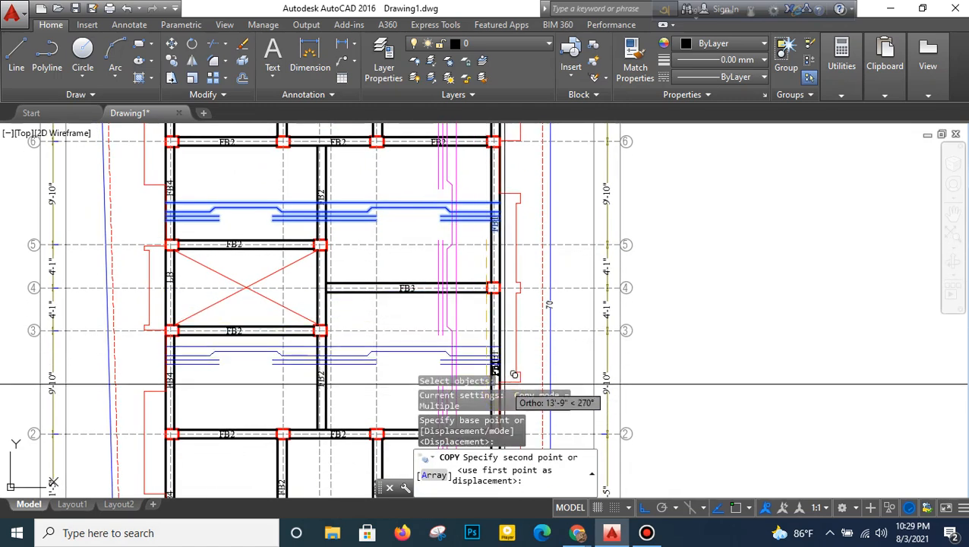
{"action": "middle_click_drag", "start_coordinate": [506, 351], "coordinate": [513, 238]}
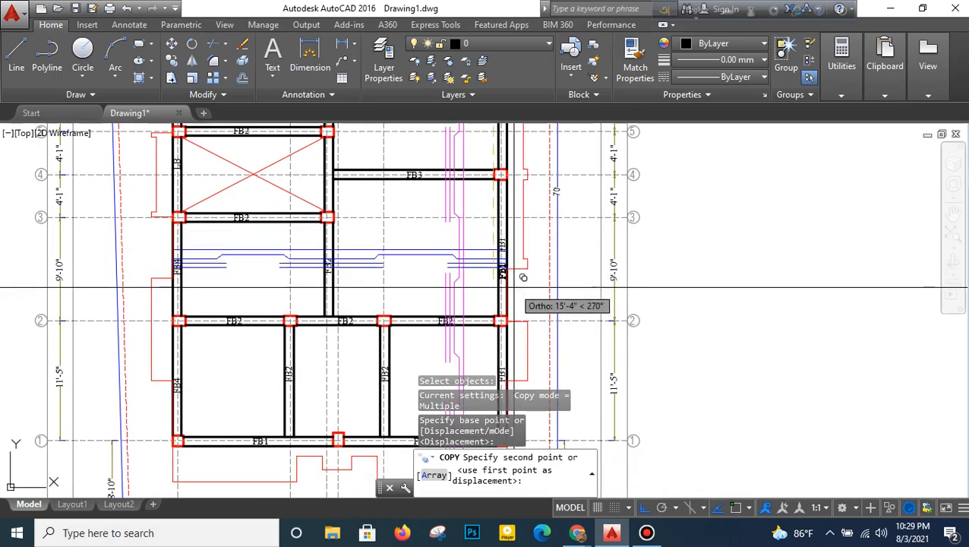
{"action": "left_click", "coordinate": [530, 258]}
{"action": "right_click", "coordinate": [529, 262]}
{"action": "left_click", "coordinate": [535, 274]}
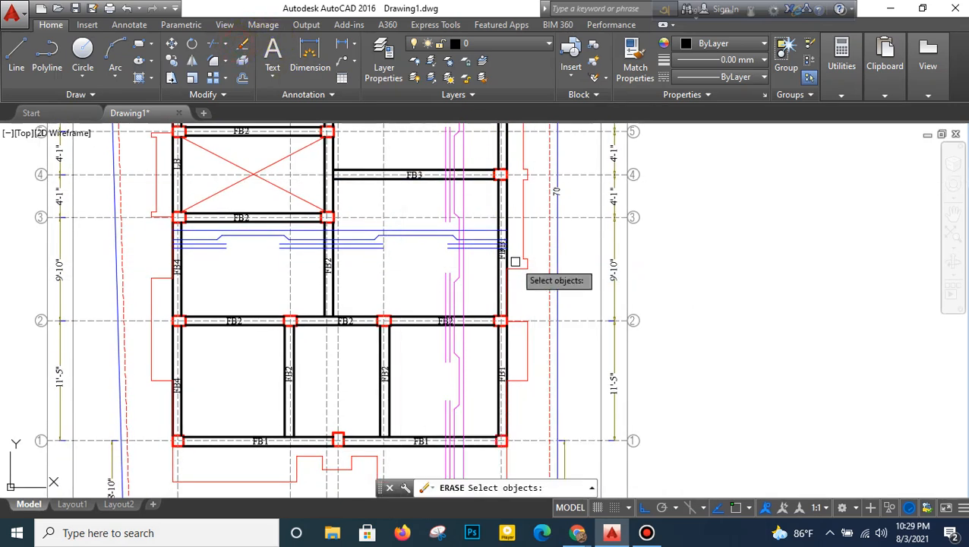
- Erase the duplicate FB1 label between grids 2 and 3, and move the remaining FB1 label down clear of the blue bars
{"action": "scroll", "coordinate": [515, 262], "scroll_direction": "up", "scroll_amount": 4}
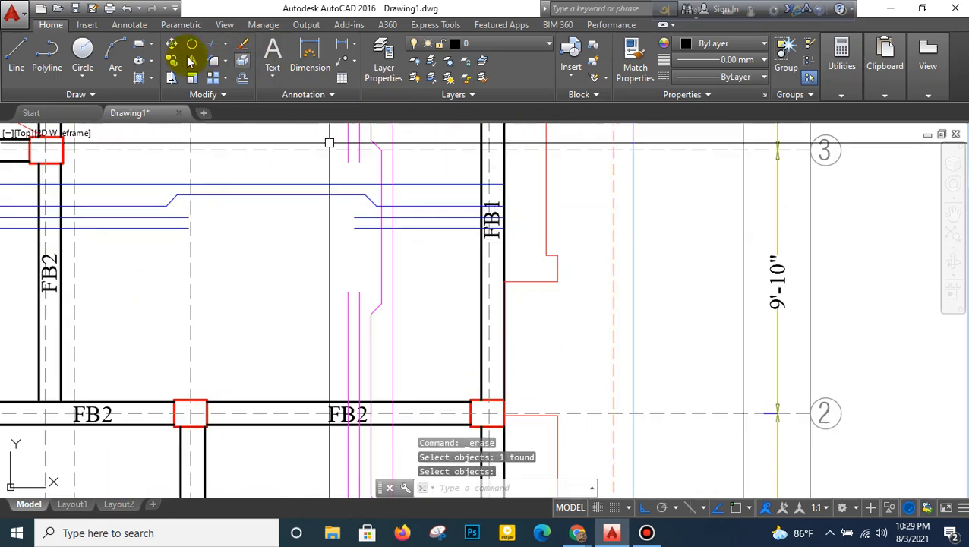
{"action": "left_click", "coordinate": [459, 264]}
{"action": "left_click", "coordinate": [518, 171]}
{"action": "right_click", "coordinate": [518, 172]}
{"action": "left_click", "coordinate": [518, 173]}
{"action": "left_click", "coordinate": [518, 234]}
{"action": "scroll", "coordinate": [518, 236], "scroll_direction": "down", "scroll_amount": 2}
{"action": "scroll", "coordinate": [518, 236], "scroll_direction": "down", "scroll_amount": 2}
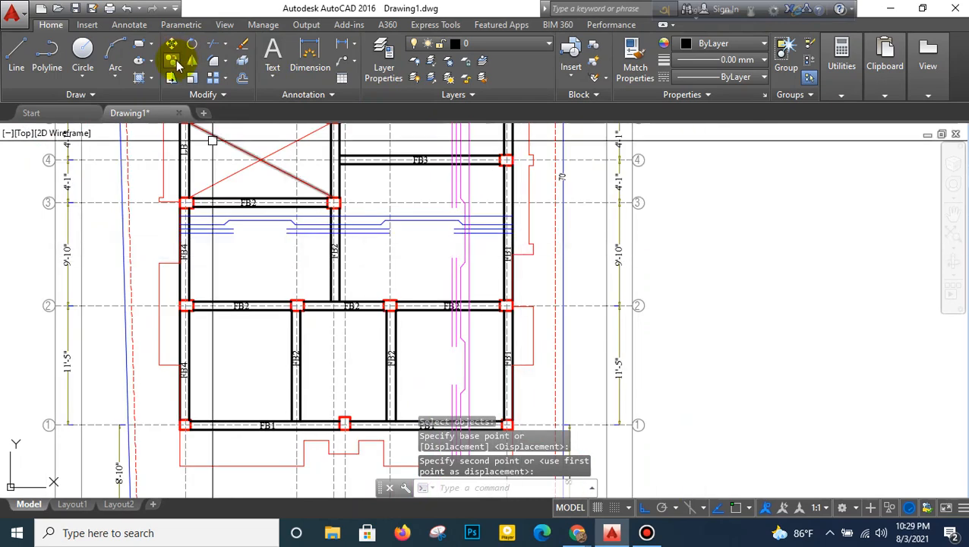
- Copy all blue cranked, straight and extra bars of the row between grids 6 and 7 straight down into the row between grids 1 and 2
{"action": "scroll", "coordinate": [448, 210], "scroll_direction": "down", "scroll_amount": 4}
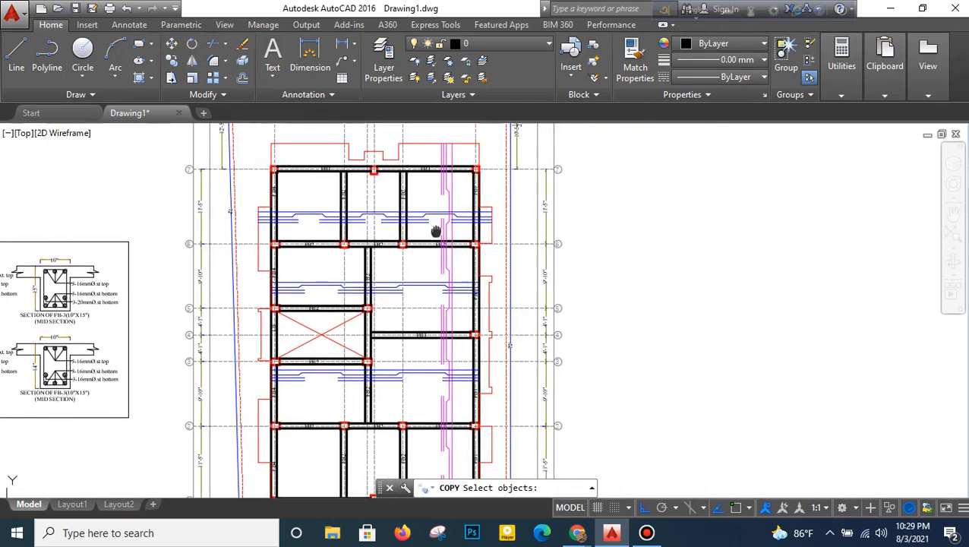
{"action": "scroll", "coordinate": [434, 227], "scroll_direction": "up", "scroll_amount": 4}
{"action": "left_click", "coordinate": [452, 205]}
{"action": "left_click", "coordinate": [428, 268]}
{"action": "left_click", "coordinate": [367, 194]}
{"action": "left_click", "coordinate": [339, 257]}
{"action": "middle_click_drag", "start_coordinate": [339, 256], "coordinate": [504, 243]}
{"action": "left_click", "coordinate": [327, 179]}
{"action": "left_click", "coordinate": [310, 249]}
{"action": "left_click", "coordinate": [234, 177]}
{"action": "left_click", "coordinate": [169, 239]}
{"action": "scroll", "coordinate": [295, 246], "scroll_direction": "down", "scroll_amount": 4}
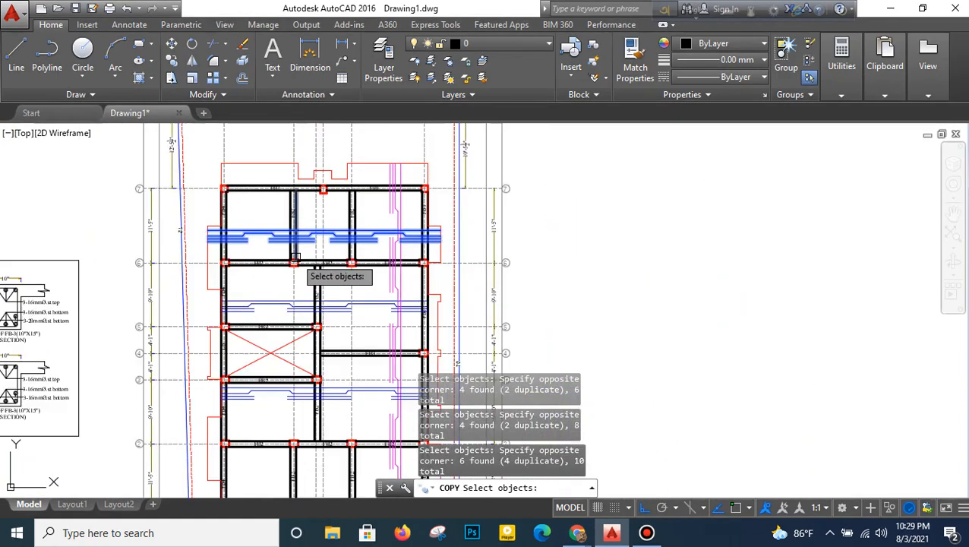
{"action": "middle_click_drag", "start_coordinate": [297, 259], "coordinate": [316, 205]}
{"action": "key", "text": "Return"}
{"action": "left_click", "coordinate": [586, 210]}
{"action": "middle_click_drag", "start_coordinate": [577, 296], "coordinate": [600, 186]}
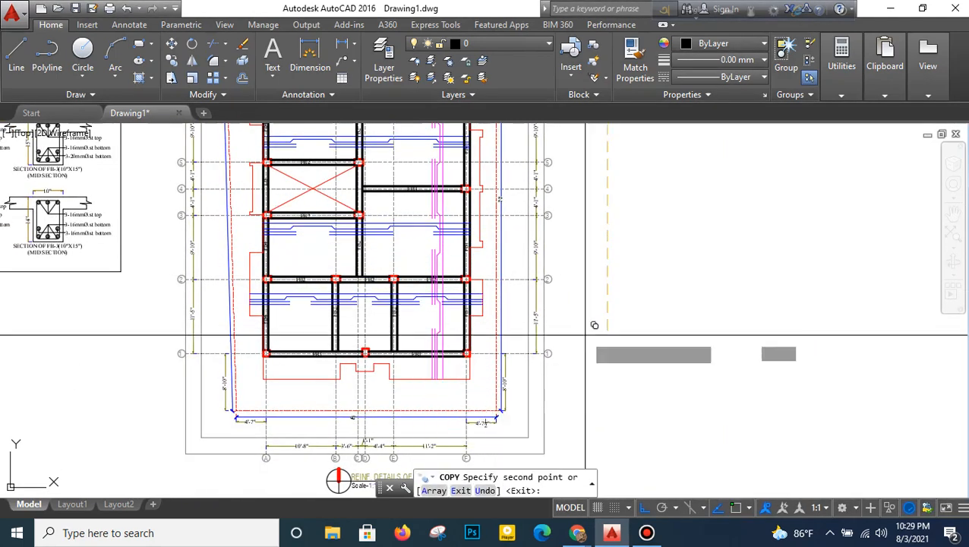
{"action": "right_click", "coordinate": [612, 277]}
{"action": "left_click", "coordinate": [638, 278]}
- Review the blue and magenta bars across all rows of the slab plan and the complete set of drawings
{"action": "scroll", "coordinate": [594, 251], "scroll_direction": "down", "scroll_amount": 2}
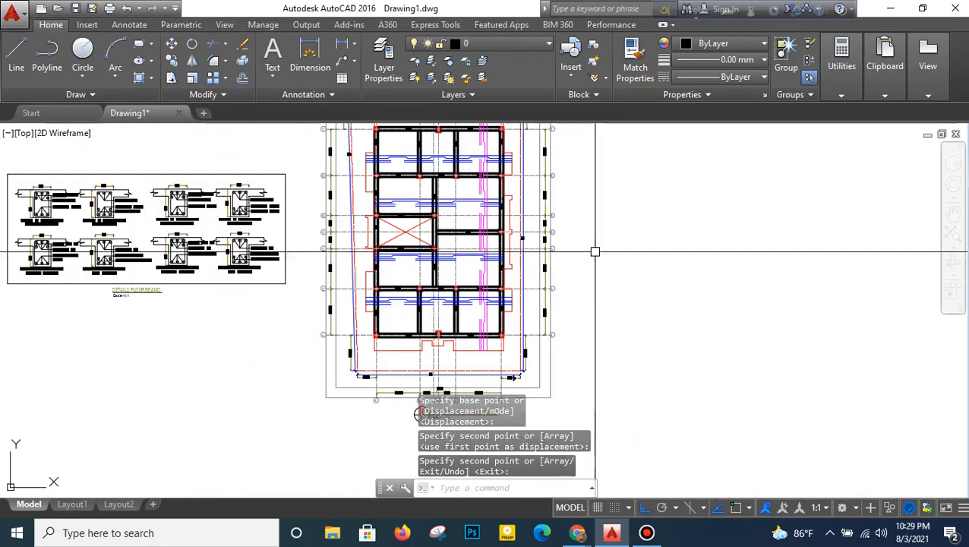
{"action": "middle_click_drag", "start_coordinate": [594, 251], "coordinate": [597, 285]}
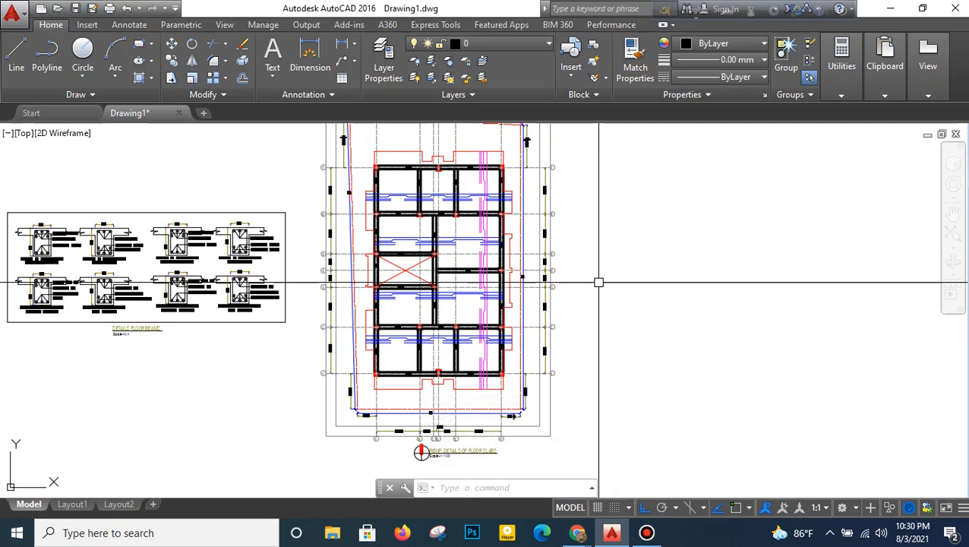
{"action": "scroll", "coordinate": [402, 243], "scroll_direction": "up", "scroll_amount": 3}
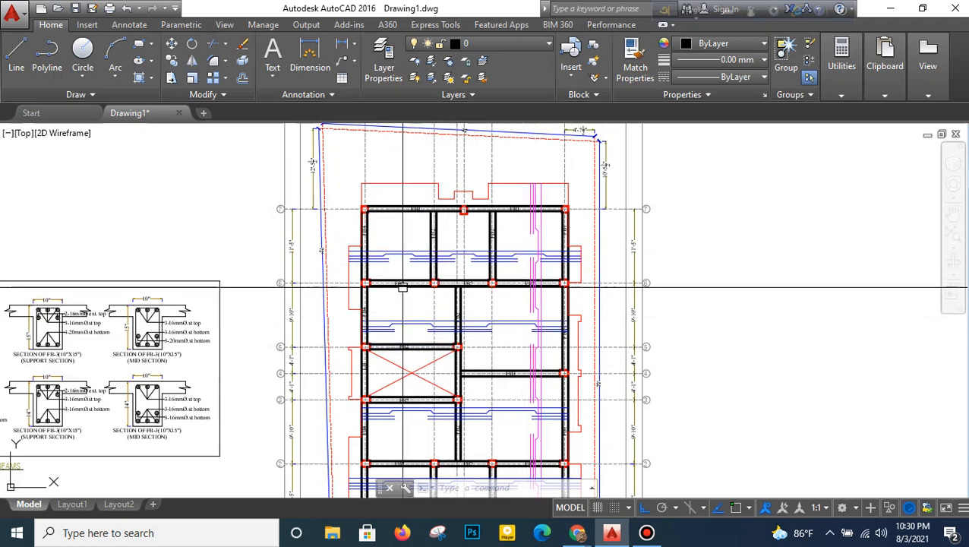
{"action": "middle_click_drag", "start_coordinate": [407, 284], "coordinate": [415, 259]}
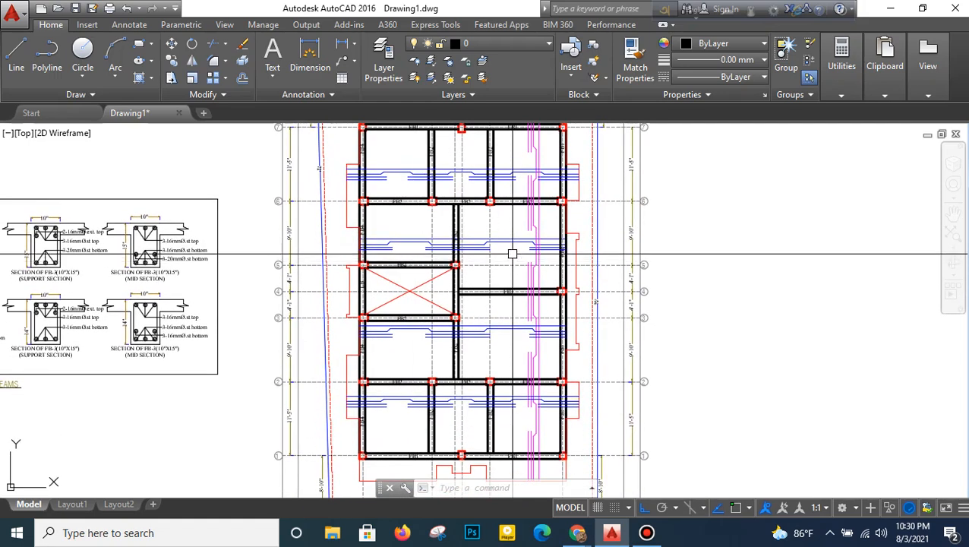
{"action": "scroll", "coordinate": [511, 253], "scroll_direction": "up", "scroll_amount": 2}
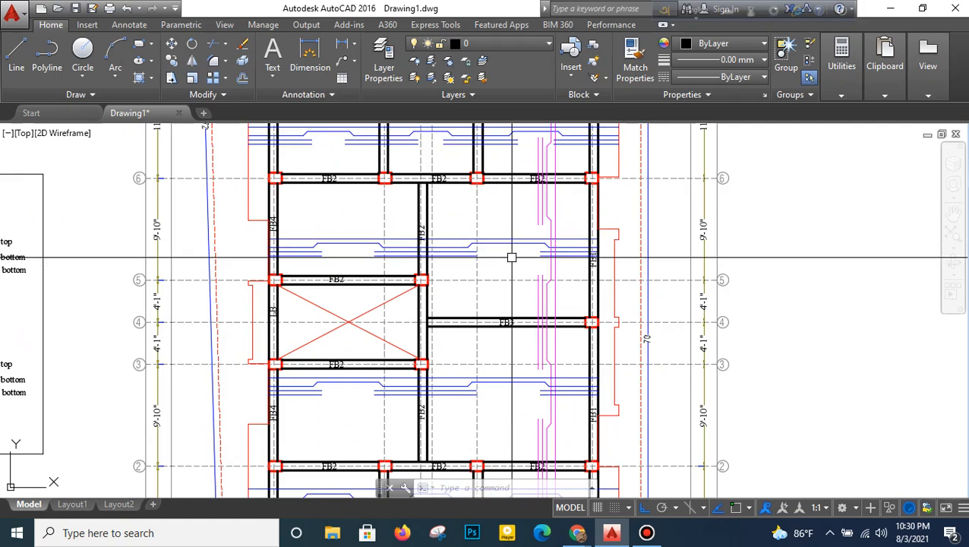
{"action": "scroll", "coordinate": [512, 258], "scroll_direction": "down", "scroll_amount": 2}
{"action": "scroll", "coordinate": [520, 160], "scroll_direction": "up", "scroll_amount": 2}
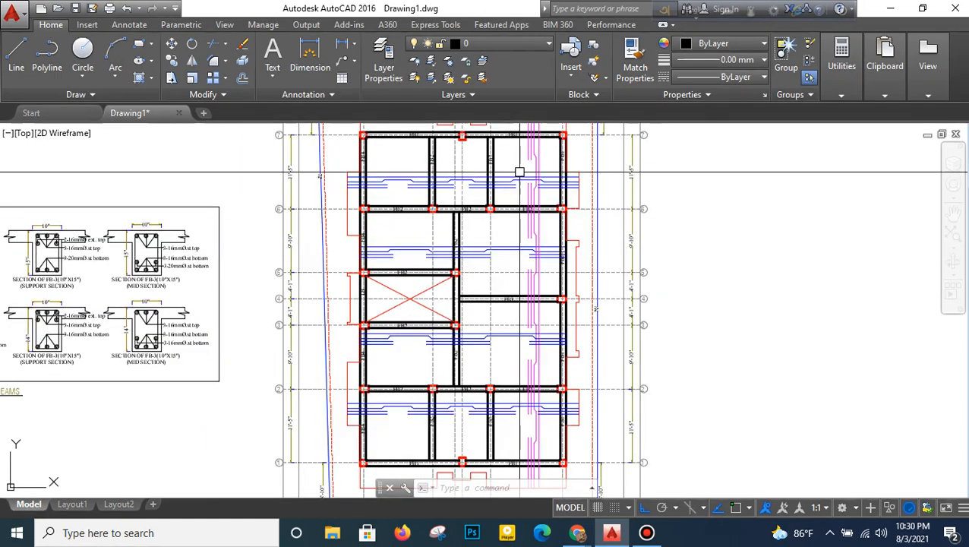
{"action": "middle_click_drag", "start_coordinate": [520, 160], "coordinate": [517, 201]}
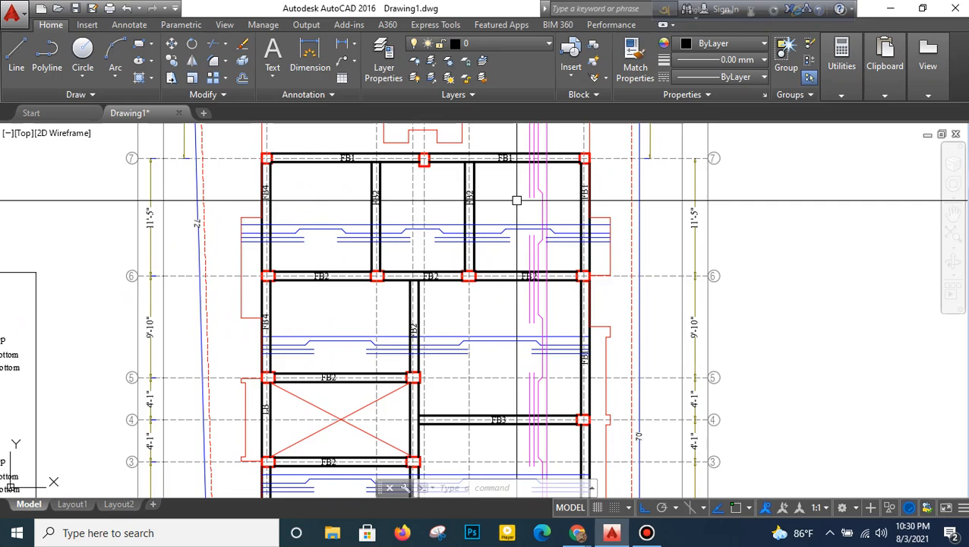
{"action": "scroll", "coordinate": [533, 201], "scroll_direction": "down", "scroll_amount": 4}
{"action": "scroll", "coordinate": [526, 247], "scroll_direction": "up", "scroll_amount": 2}
{"action": "scroll", "coordinate": [524, 255], "scroll_direction": "down", "scroll_amount": 4}
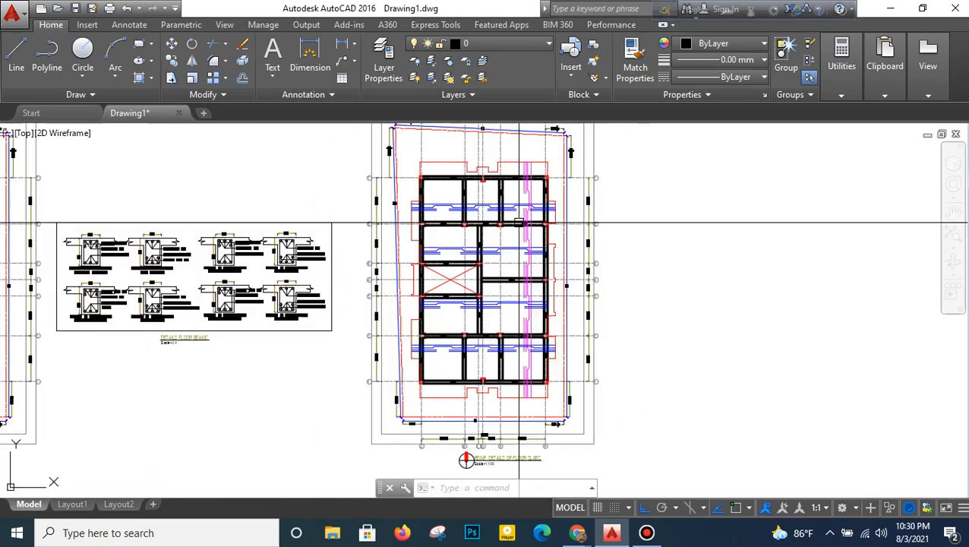
{"action": "scroll", "coordinate": [519, 222], "scroll_direction": "down", "scroll_amount": 4}
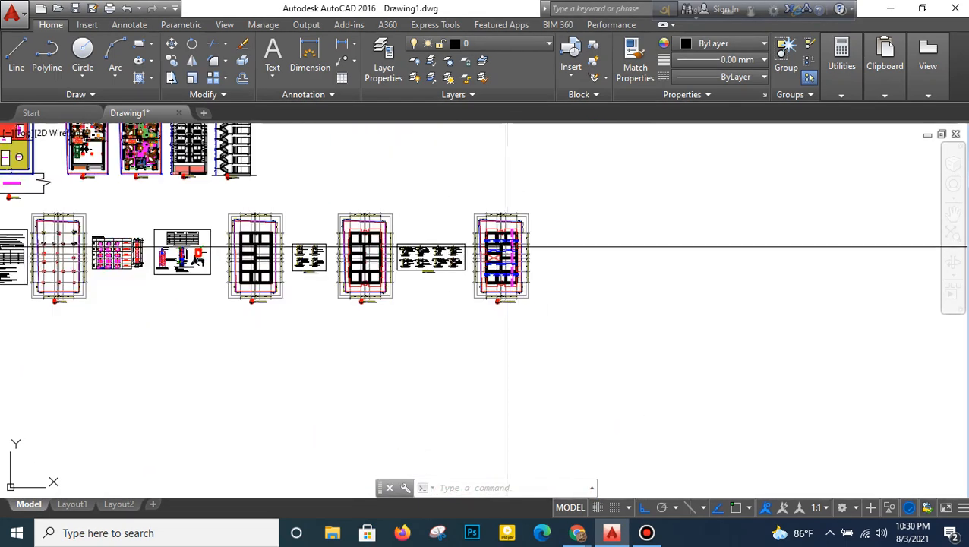
{"action": "mouse_move", "coordinate": [483, 234]}
{"action": "middle_mouse_down"}
{"action": "mouse_move", "coordinate": [656, 312]}
{"action": "mouse_move", "coordinate": [682, 355]}
{"action": "middle_mouse_up"}
{"action": "scroll", "coordinate": [558, 320], "scroll_direction": "up", "scroll_amount": 2}
{"action": "middle_click_drag", "start_coordinate": [558, 319], "coordinate": [574, 278]}
{"action": "scroll", "coordinate": [571, 278], "scroll_direction": "down", "scroll_amount": 2}
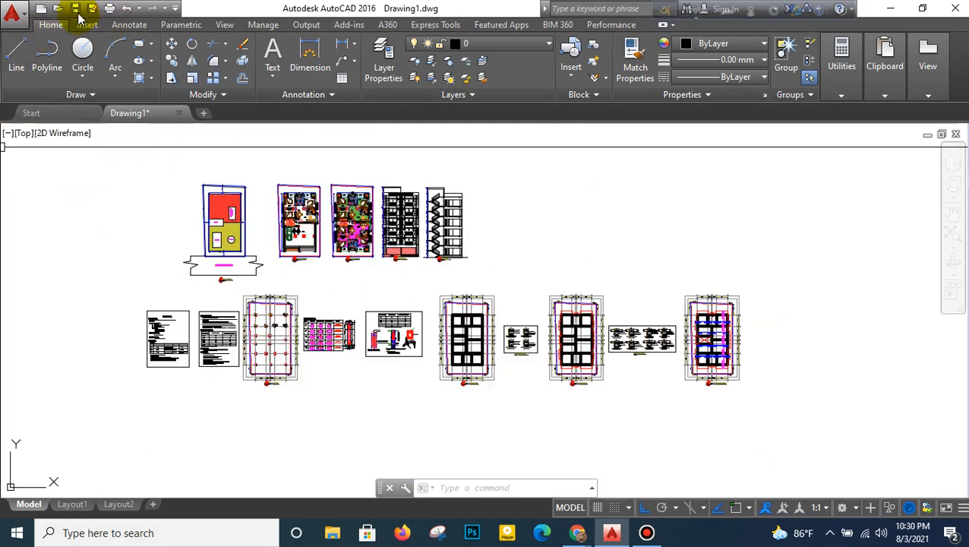
- Save the drawing and switch to the Google Meet call in the browser
{"action": "key", "text": "ctrl+s"}
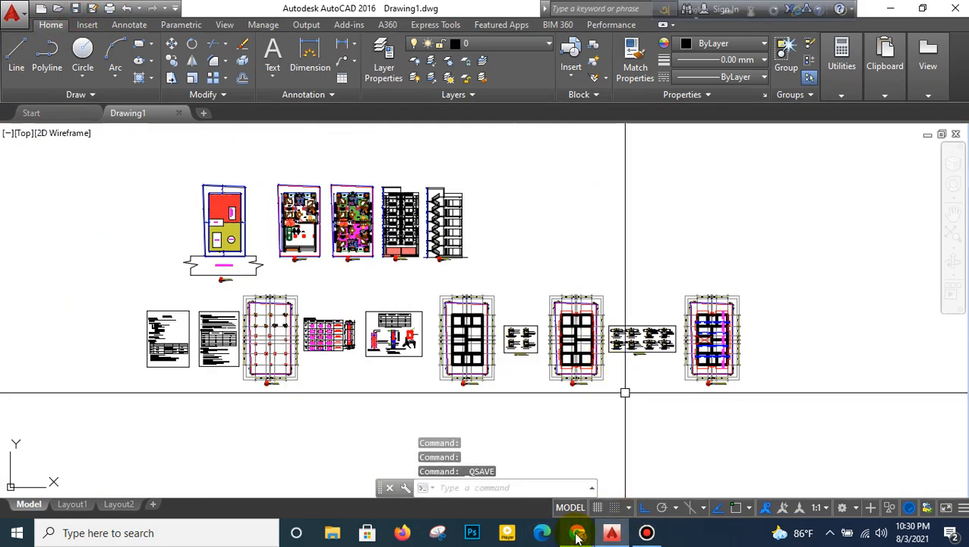
{"action": "mouse_move", "coordinate": [577, 536]}
{"action": "left_click", "coordinate": [523, 454]}
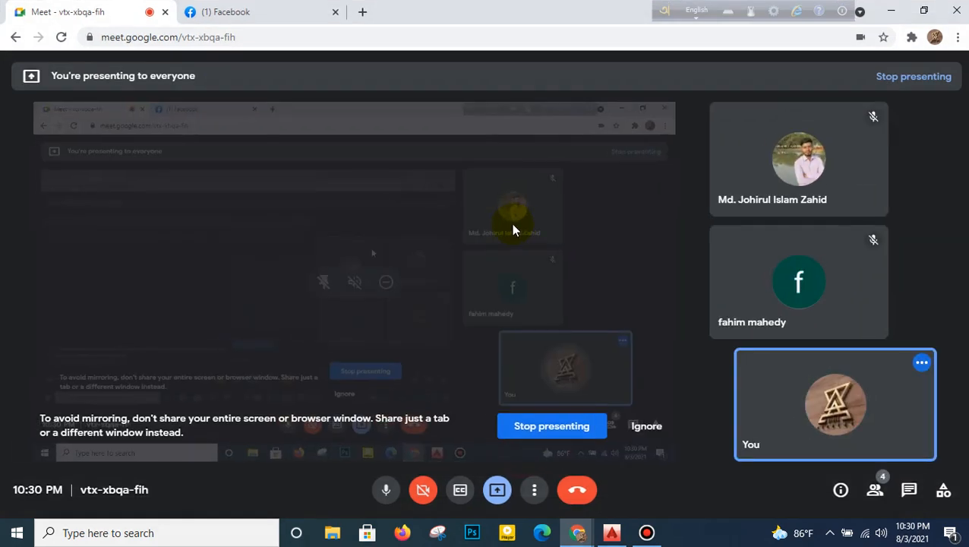